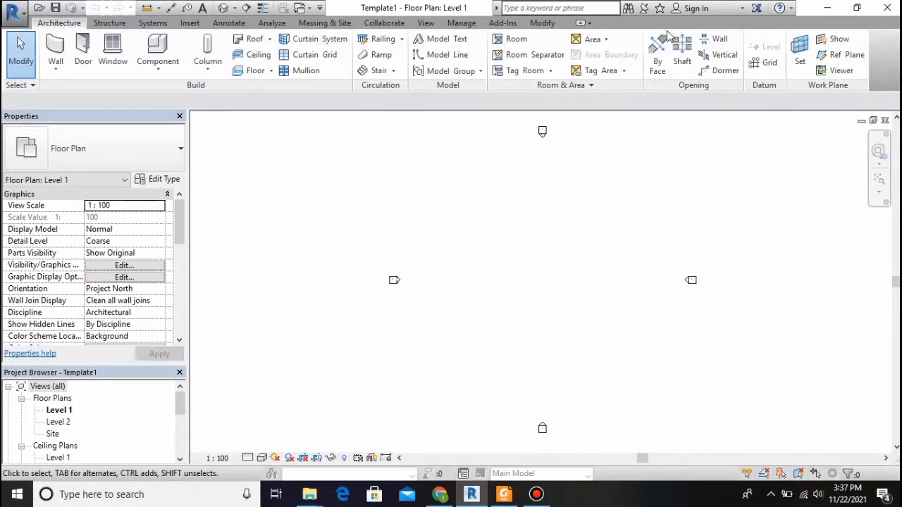
# Open the South building elevation view
pyautogui.scroll(-4, 84, 426)
pyautogui.scroll(3, 99, 398)
pyautogui.scroll(-1, 173, 406)
pyautogui.moveTo(173, 406); pyautogui.dragTo(179, 431)
pyautogui.click(60, 409)
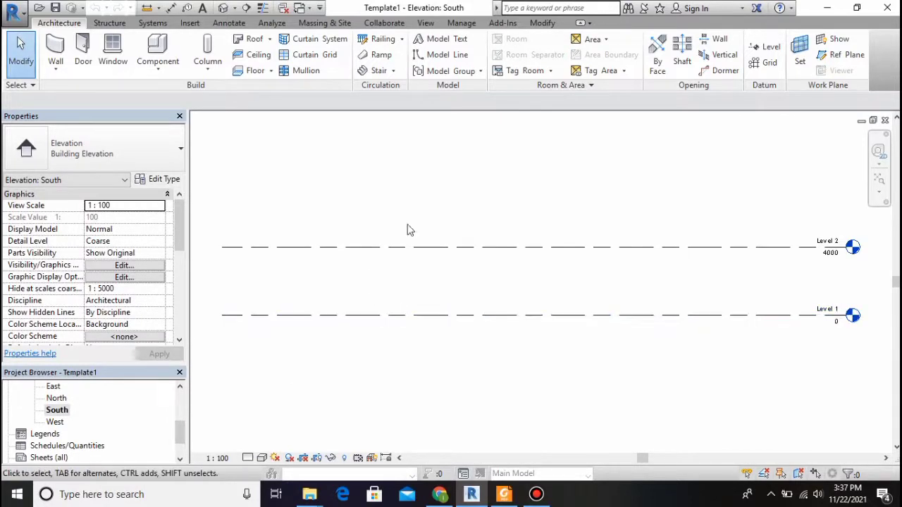
pyautogui.scroll(-2, 527, 224)
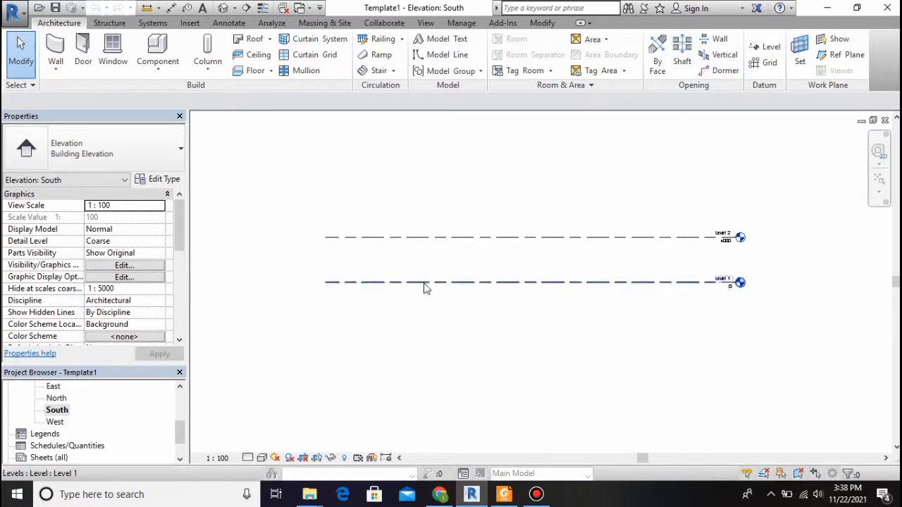
pyautogui.click(416, 274)
pyautogui.click(266, 67)
pyautogui.click(321, 282)
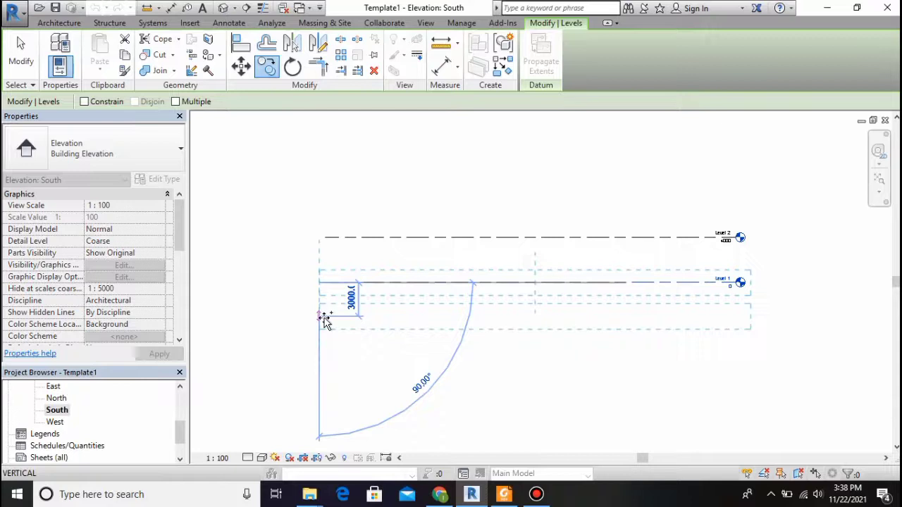
pyautogui.press('Escape')
pyautogui.press('Escape')
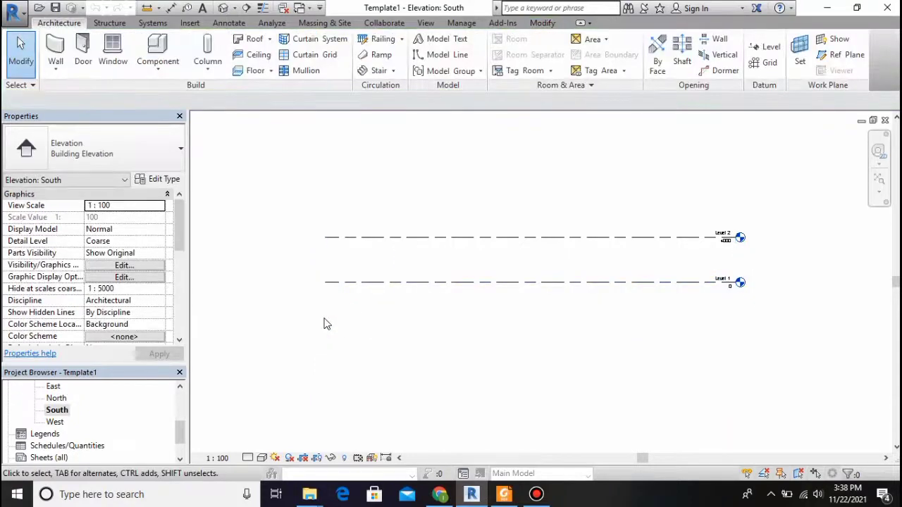
# Set the project's length units to feet and fractional inches under the Common discipline
pyautogui.press('u')
pyautogui.press('n')
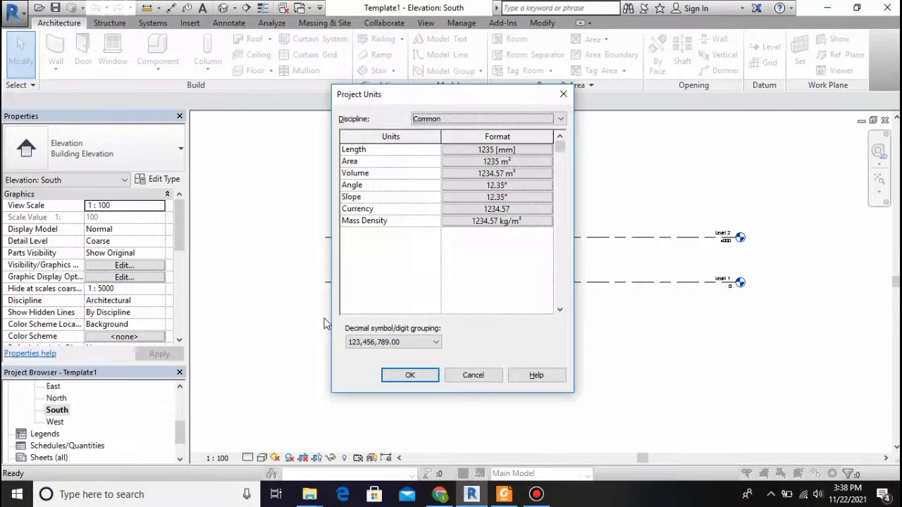
pyautogui.click(506, 150)
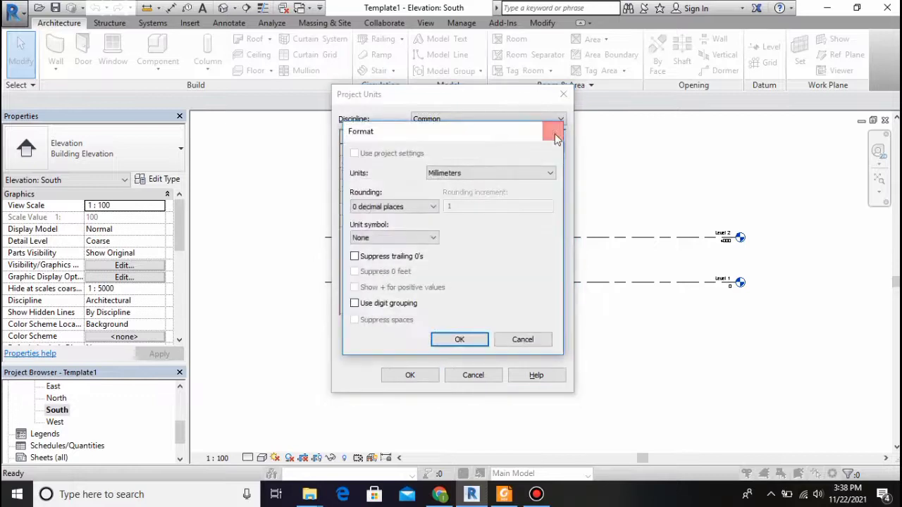
pyautogui.click(546, 129)
pyautogui.click(434, 342)
pyautogui.click(423, 343)
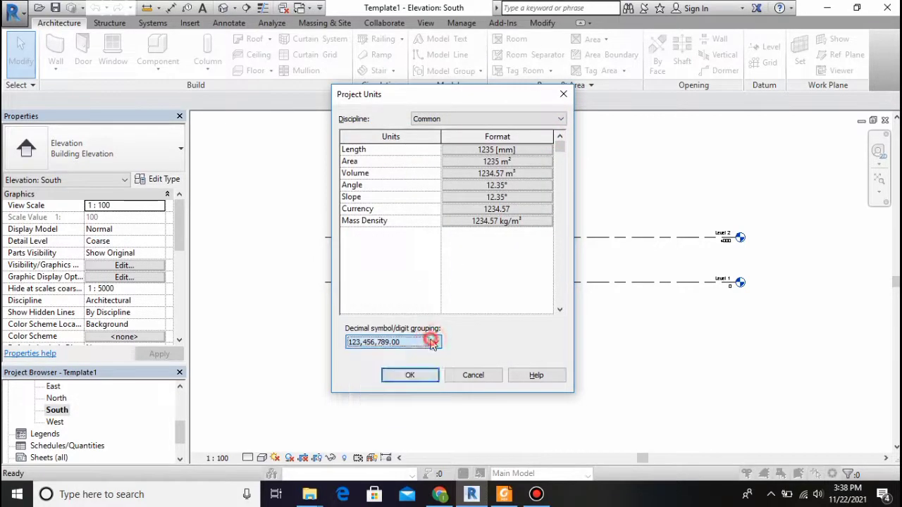
pyautogui.click(479, 117)
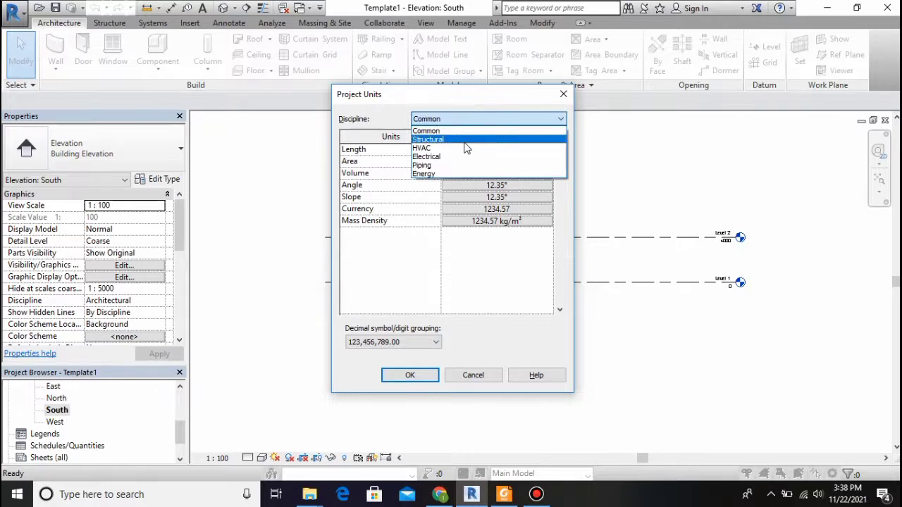
pyautogui.click(483, 119)
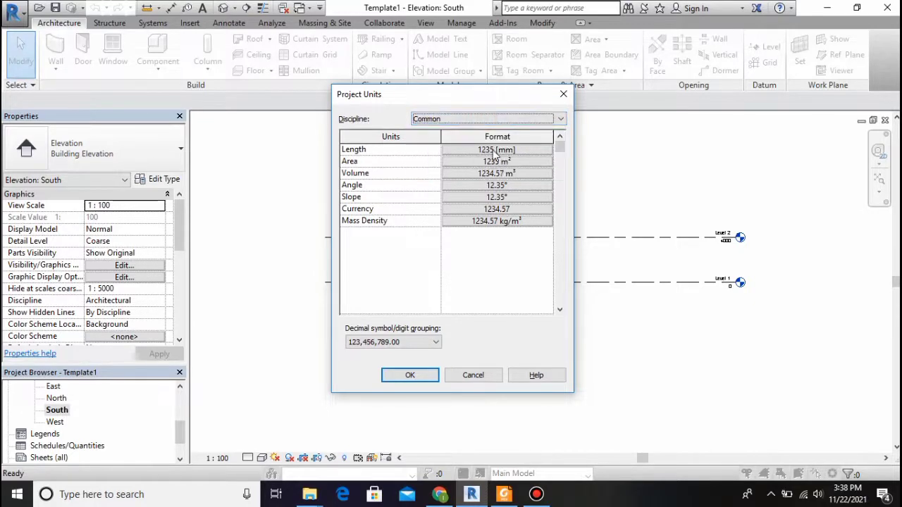
pyautogui.click(496, 149)
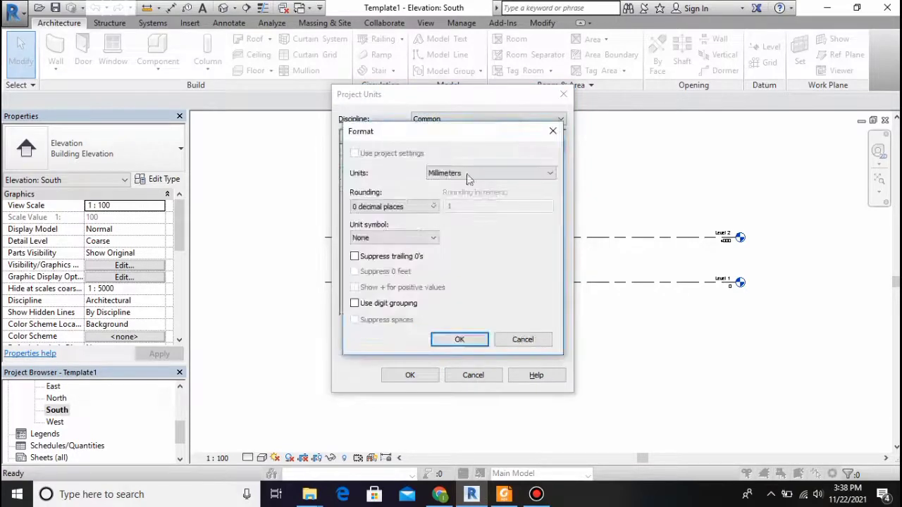
pyautogui.click(472, 173)
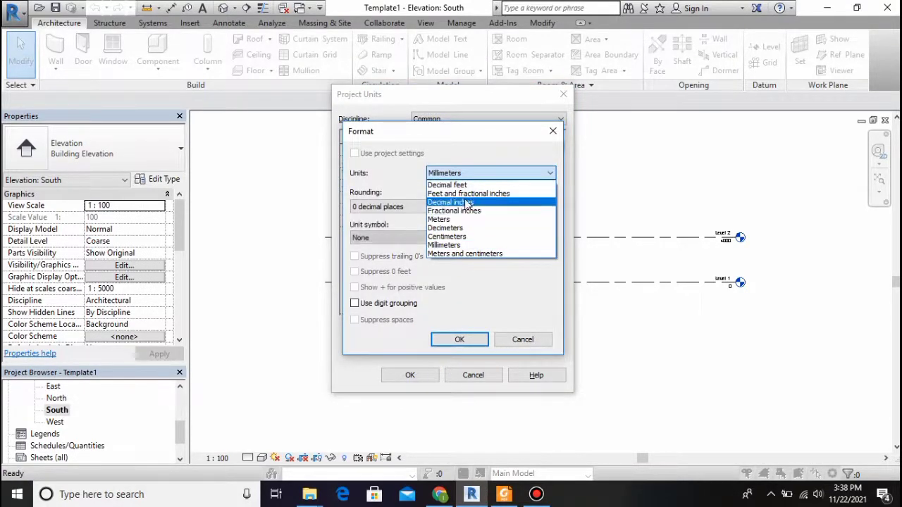
pyautogui.click(465, 194)
pyautogui.click(459, 341)
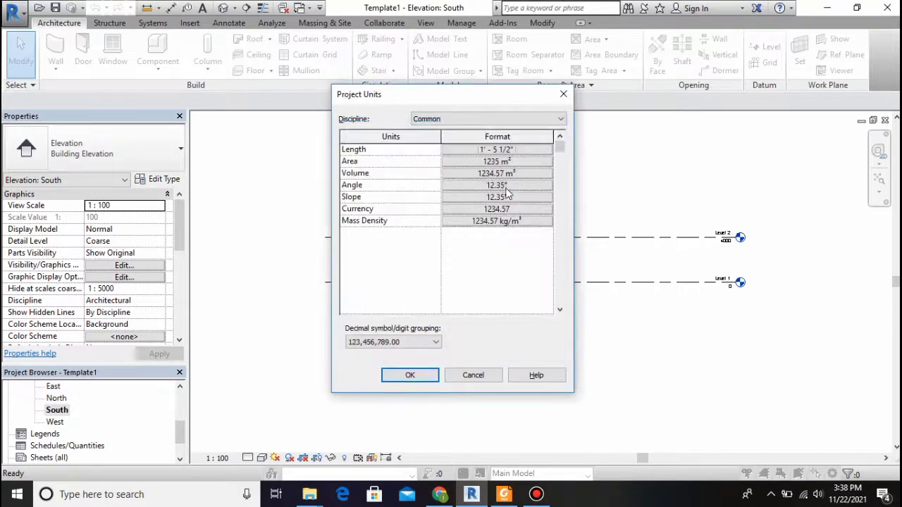
# Set the project's area units to square feet
pyautogui.click(497, 162)
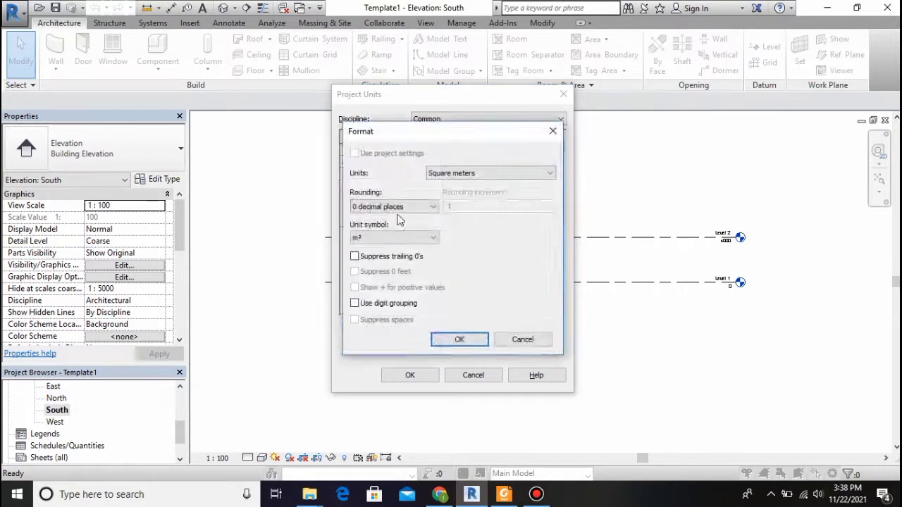
pyautogui.click(467, 173)
pyautogui.click(454, 185)
pyautogui.click(513, 171)
pyautogui.click(510, 173)
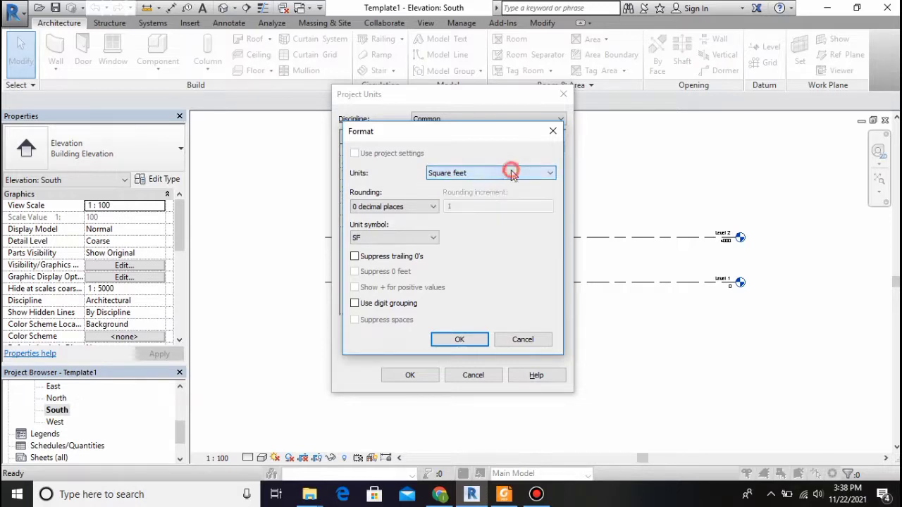
pyautogui.click(462, 340)
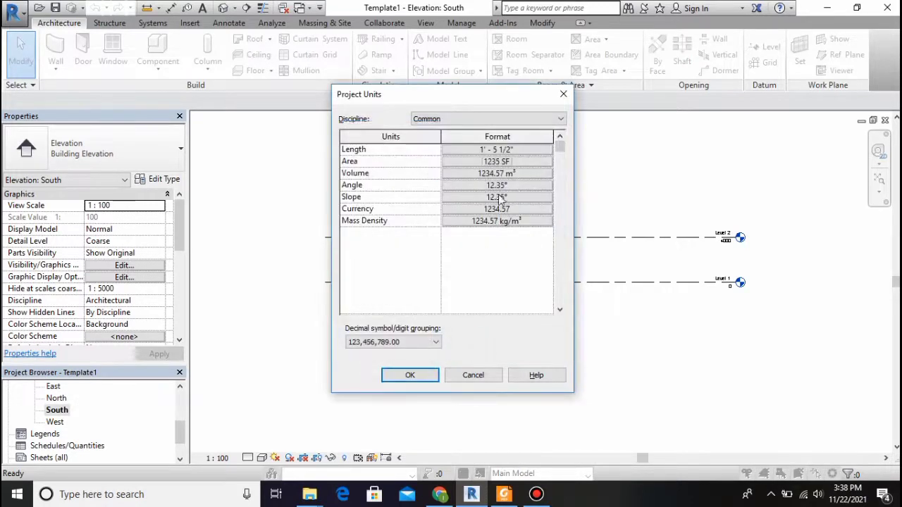
# Set the project's volume units to cubic feet and apply the project units
pyautogui.click(496, 174)
pyautogui.click(519, 173)
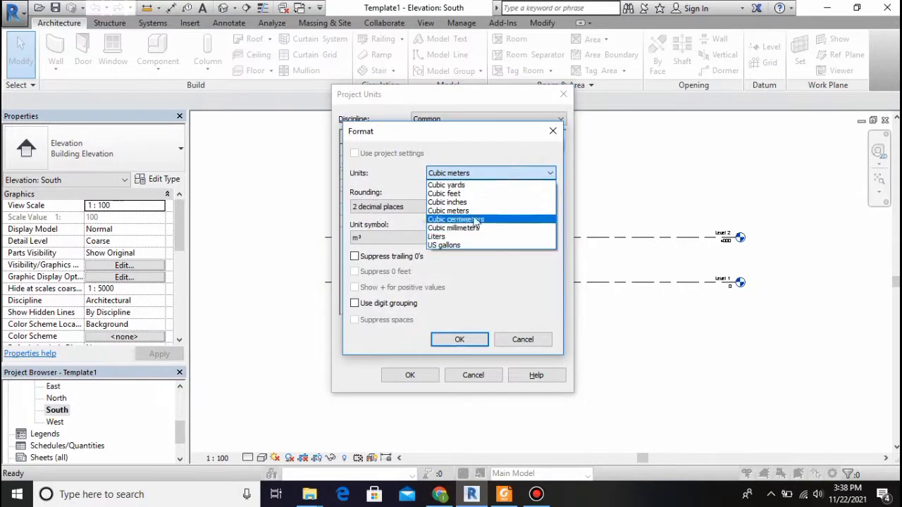
pyautogui.click(461, 194)
pyautogui.click(459, 339)
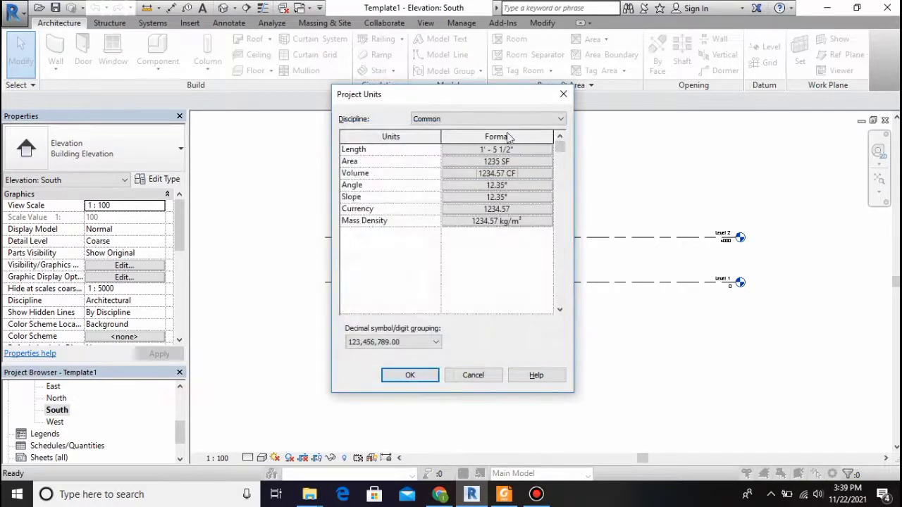
pyautogui.click(409, 376)
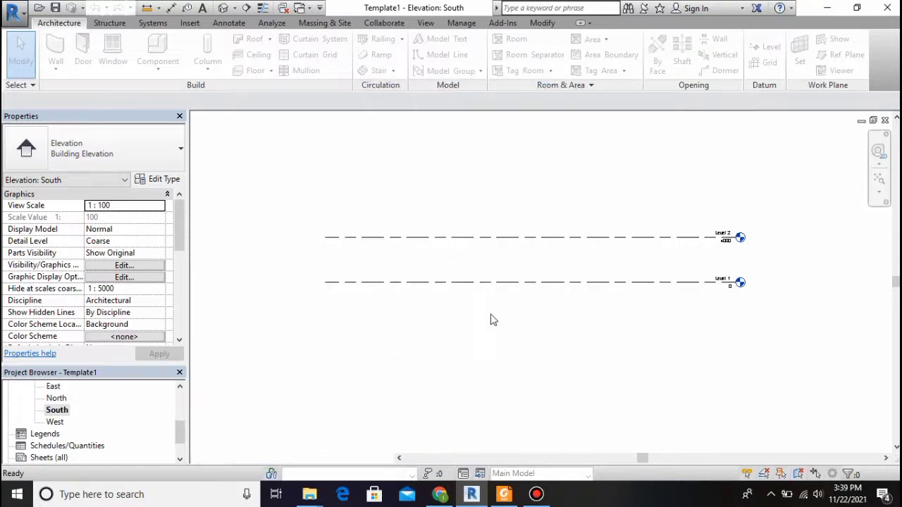
# Set the distance between Level 1 and Level 2 to 12 feet by moving Level 1
pyautogui.click(399, 283)
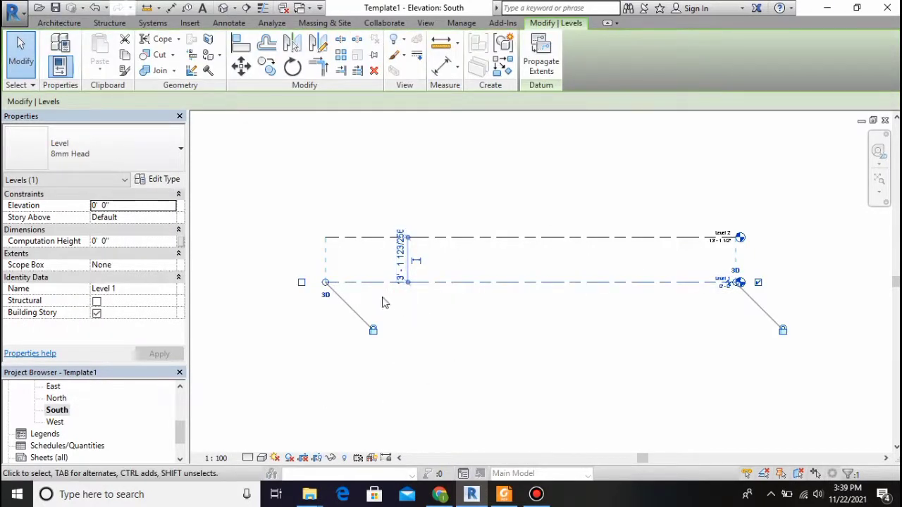
pyautogui.click(400, 260)
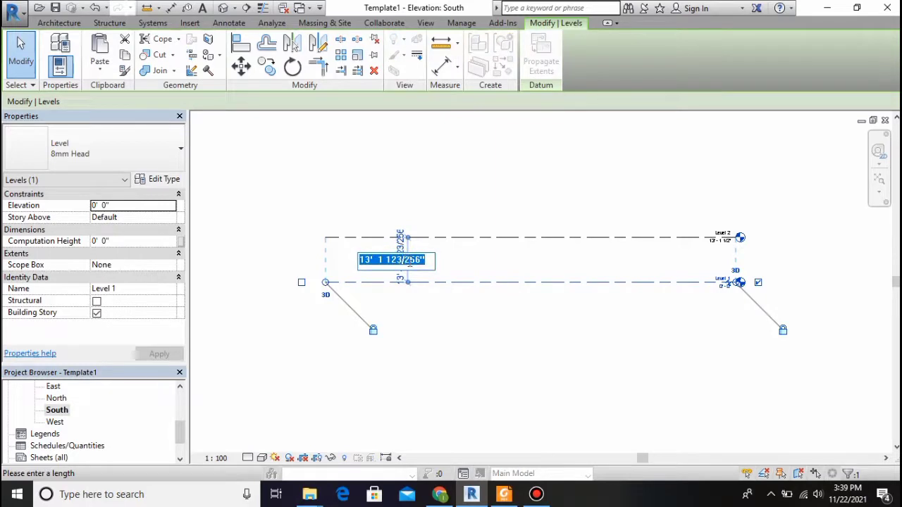
pyautogui.write('12')
pyautogui.press('Return')
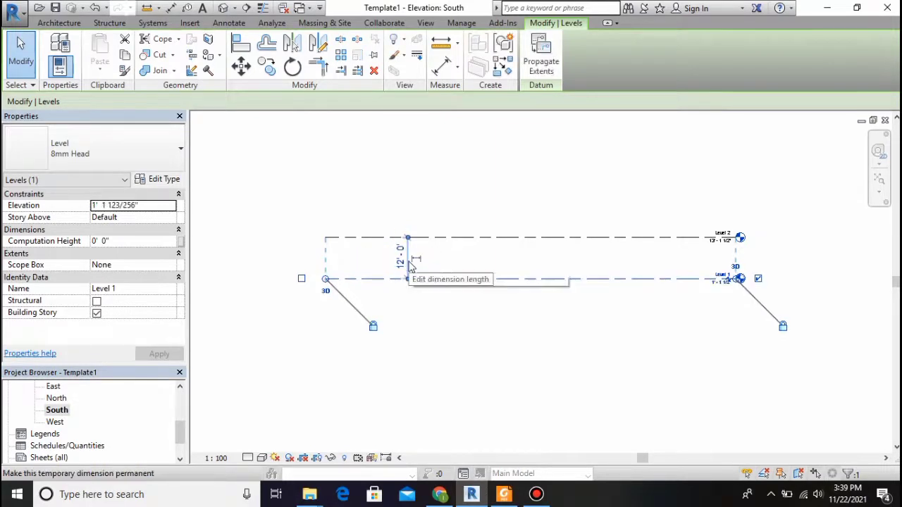
pyautogui.click(731, 298)
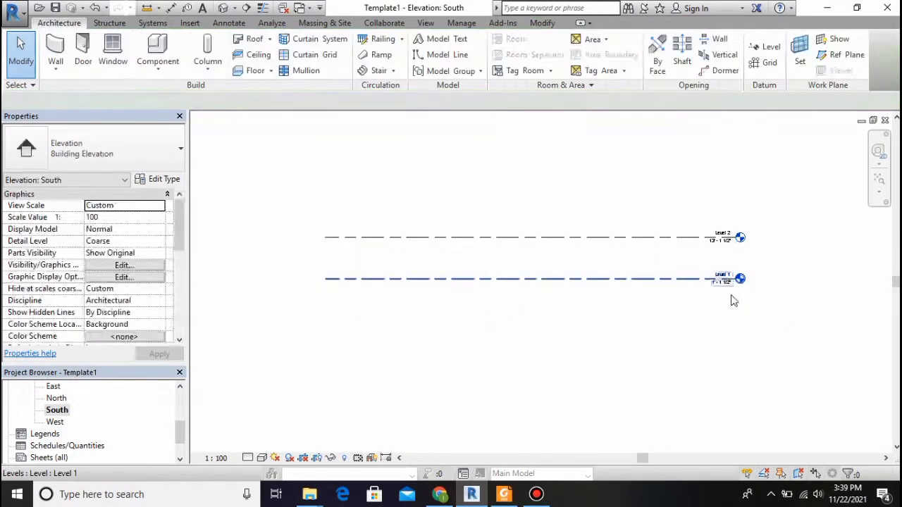
# Set the elevation of Level 1 to 0
pyautogui.scroll(1, 732, 299)
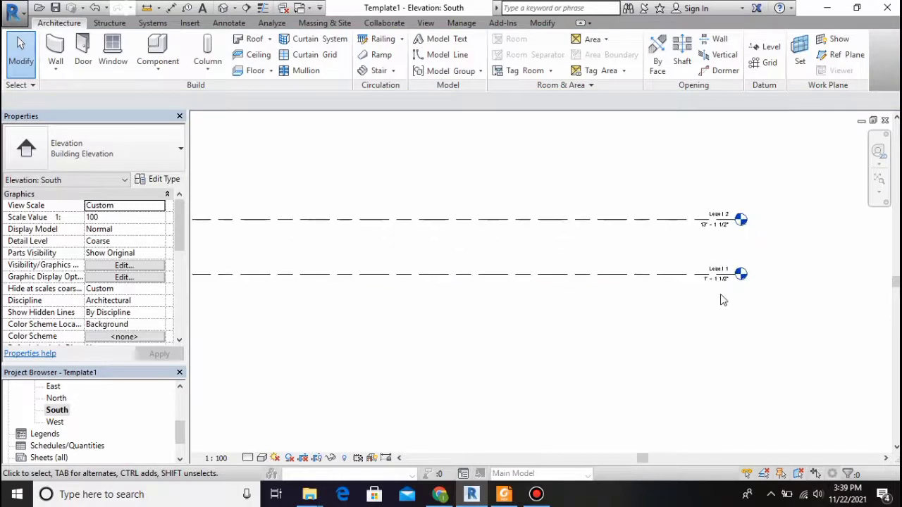
pyautogui.click(543, 274)
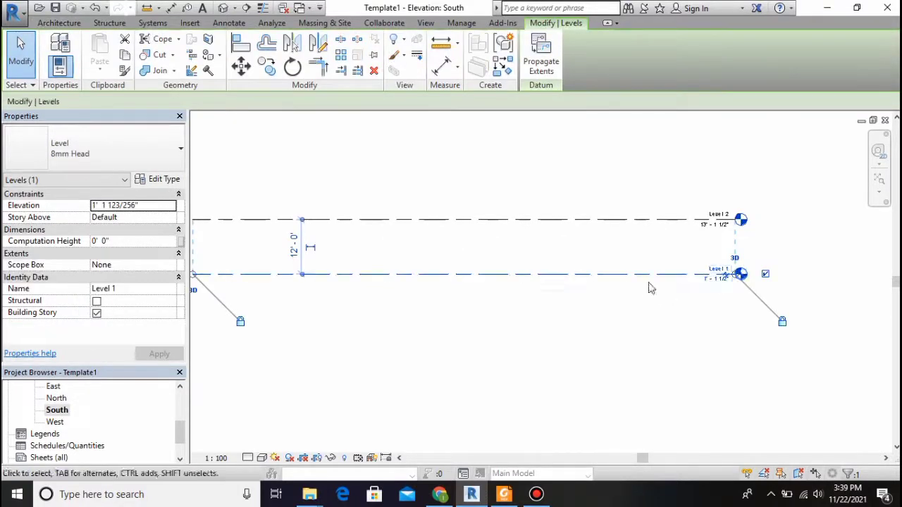
pyautogui.click(725, 275)
pyautogui.hotkey('ctrl', 'z')
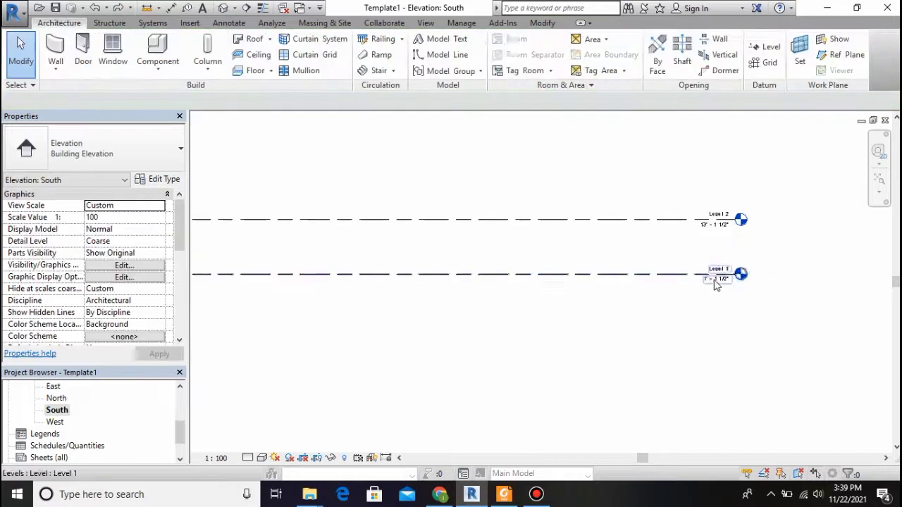
pyautogui.doubleClick(715, 282)
pyautogui.write('0')
pyautogui.press('Return')
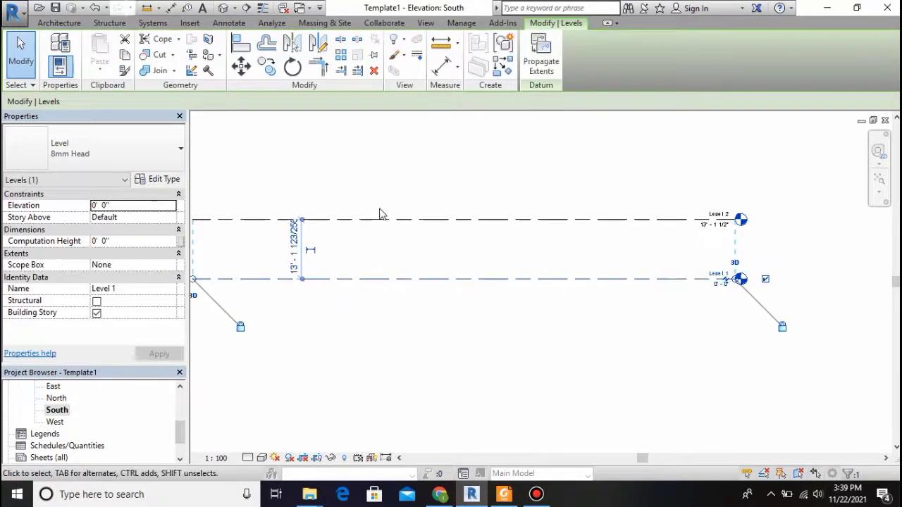
# Move Level 2 so that it sits 12 feet above Level 1
pyautogui.click(375, 219)
pyautogui.click(295, 249)
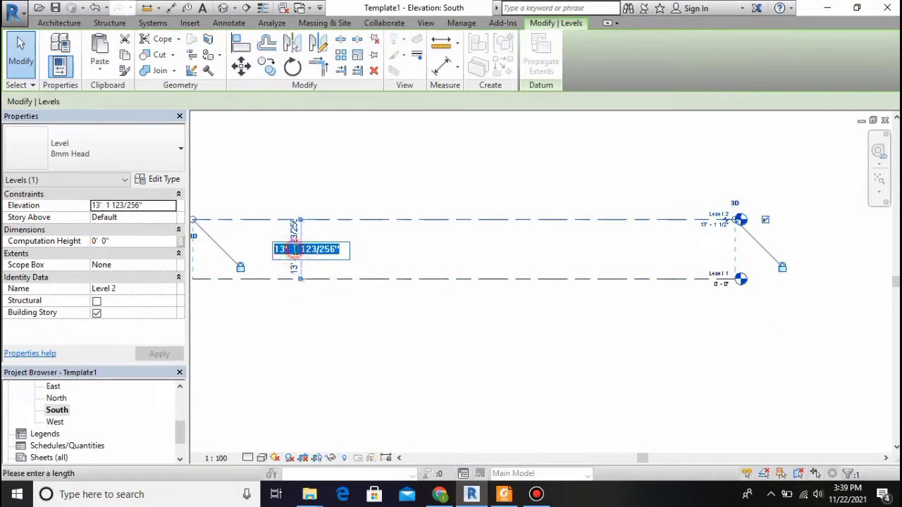
pyautogui.write('12')
pyautogui.press('Return')
pyautogui.scroll(-1, 347, 330)
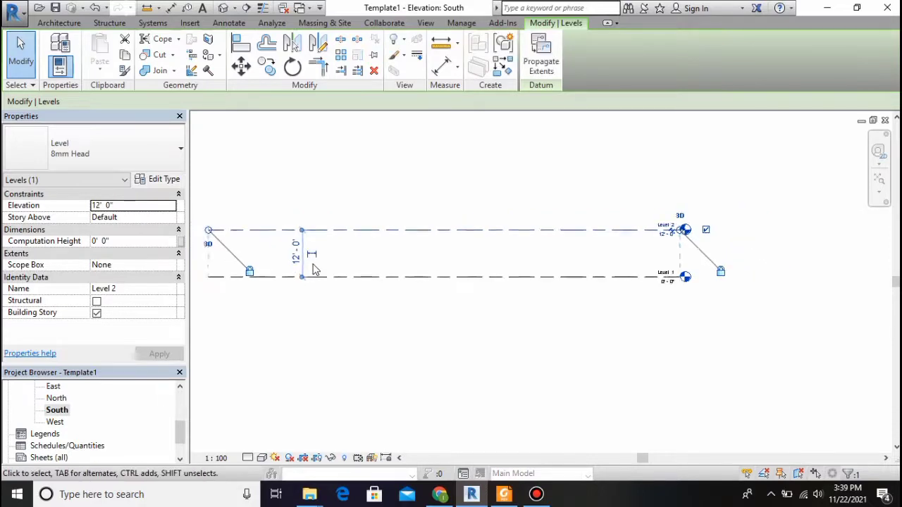
pyautogui.click(347, 330)
# Copy Level 1 straight down by 4 feet to create a level below it
pyautogui.click(228, 274)
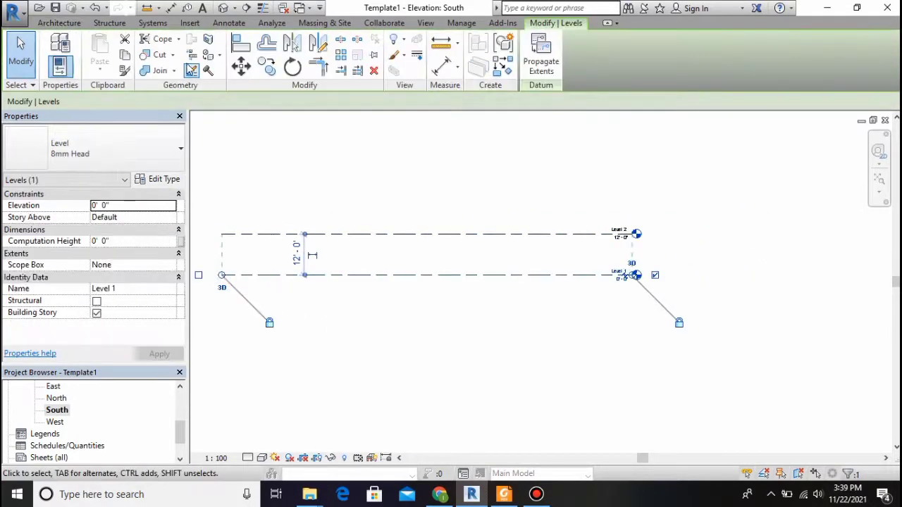
pyautogui.click(268, 69)
pyautogui.click(222, 277)
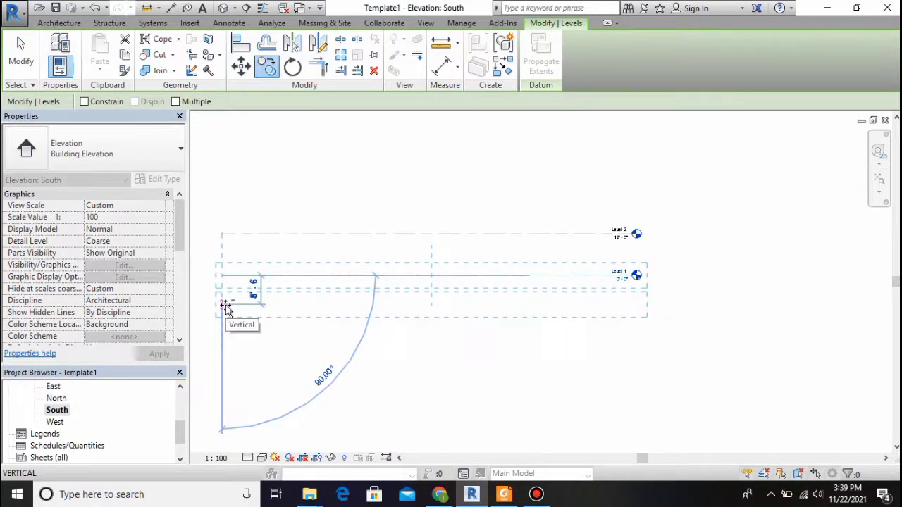
pyautogui.write('4')
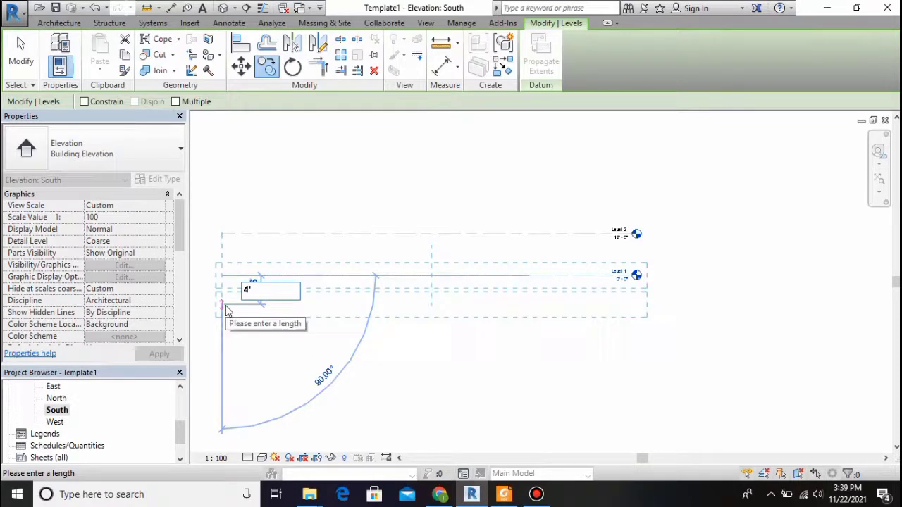
pyautogui.press('Return')
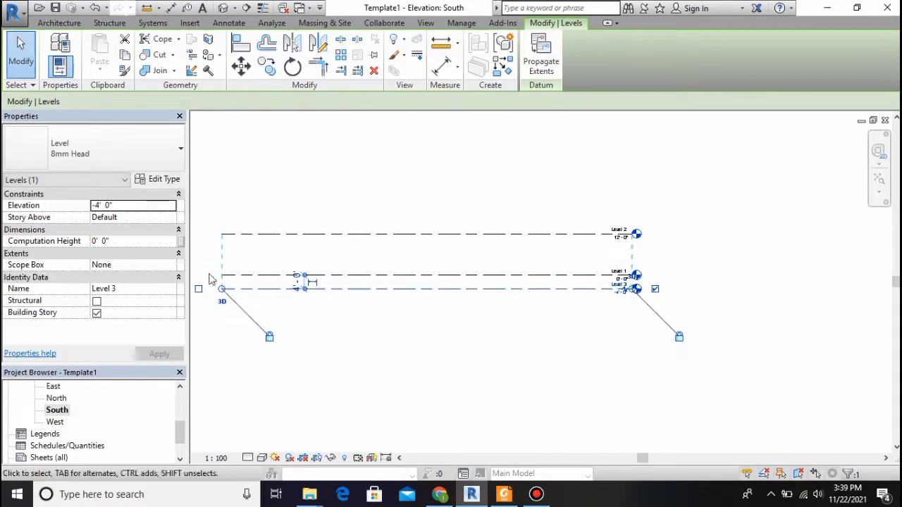
# Try to copy Level 2 upward by 12 feet to create another level above it
pyautogui.click(248, 233)
pyautogui.click(266, 65)
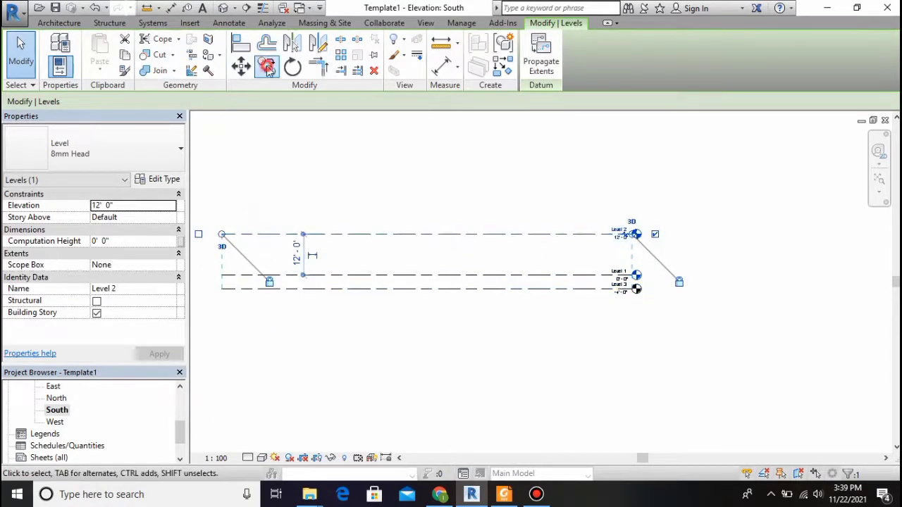
pyautogui.click(224, 236)
pyautogui.scroll(-3, 219, 198)
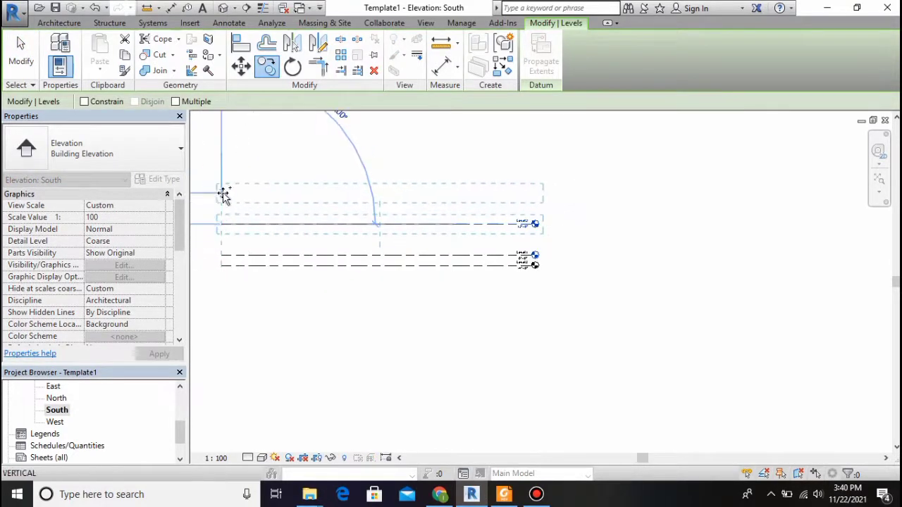
pyautogui.scroll(-2, 630, 196)
pyautogui.scroll(4, 346, 212)
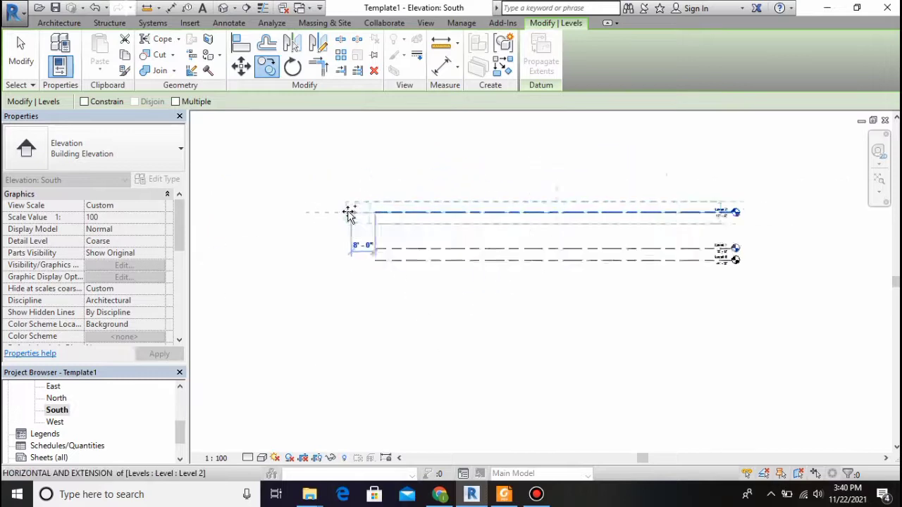
pyautogui.click(416, 185)
pyautogui.write("12'")
pyautogui.press('Return')
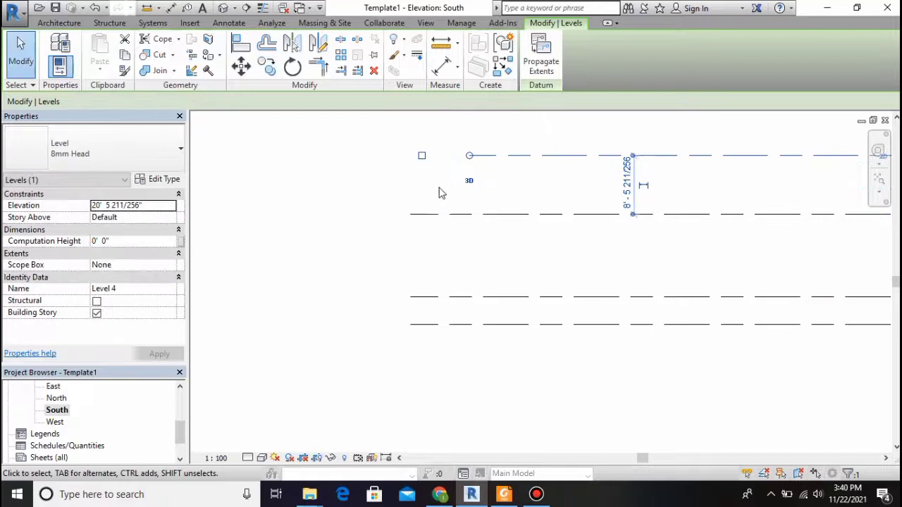
pyautogui.hotkey('ctrl', 'z')
# Copy Level 2 straight up by 12 feet to create a new level above it
pyautogui.click(433, 213)
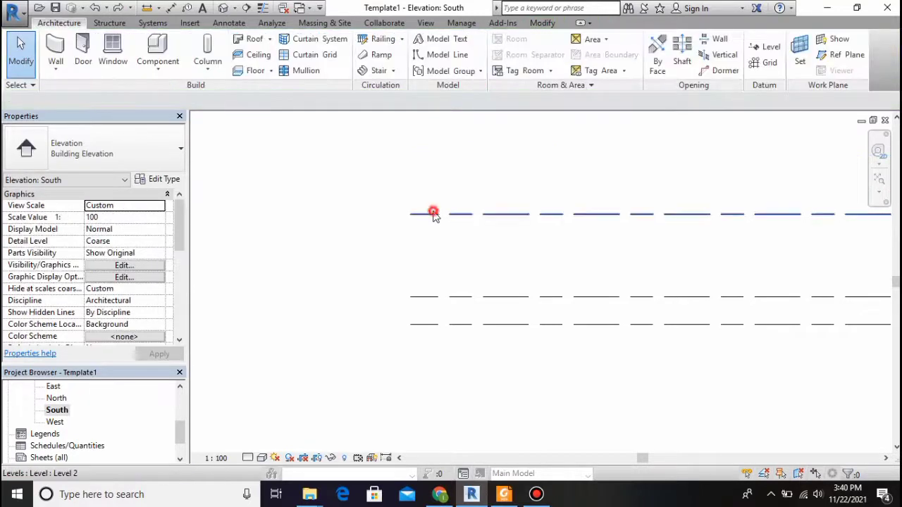
pyautogui.click(267, 68)
pyautogui.click(411, 213)
pyautogui.write('12')
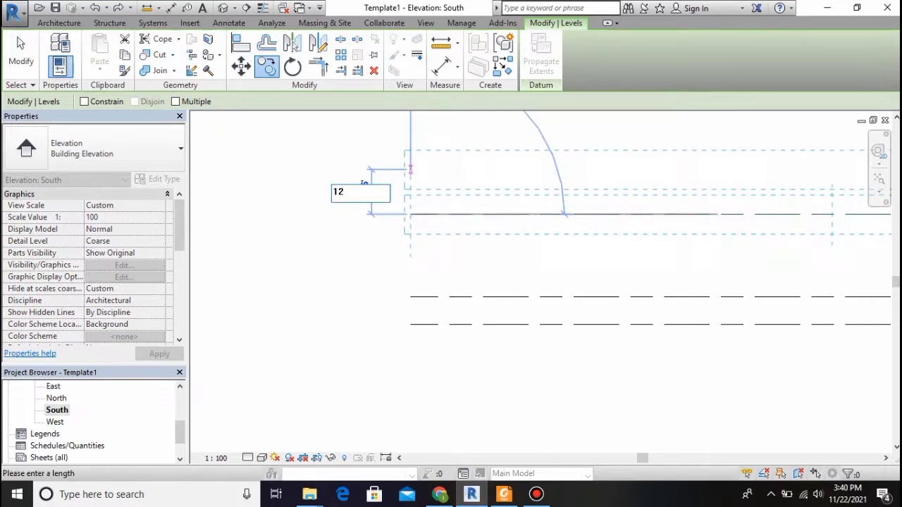
pyautogui.write("'")
pyautogui.press('Return')
pyautogui.scroll(-4, 397, 192)
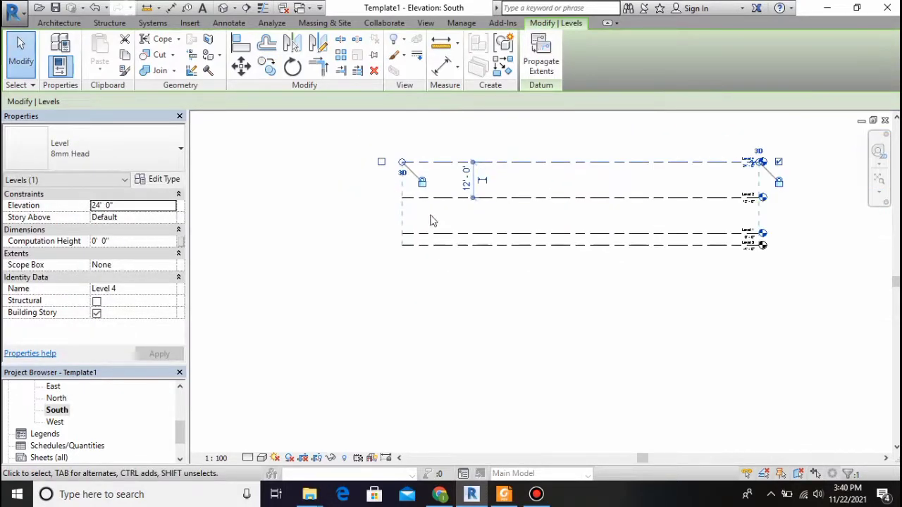
# Rename Level 1 as GL, including its corresponding views
pyautogui.scroll(3, 780, 207)
pyautogui.click(633, 254)
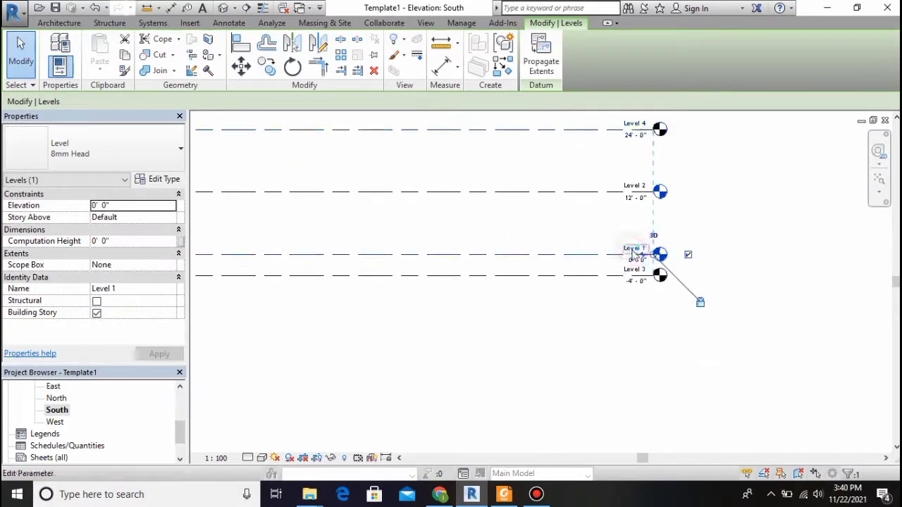
pyautogui.click(635, 247)
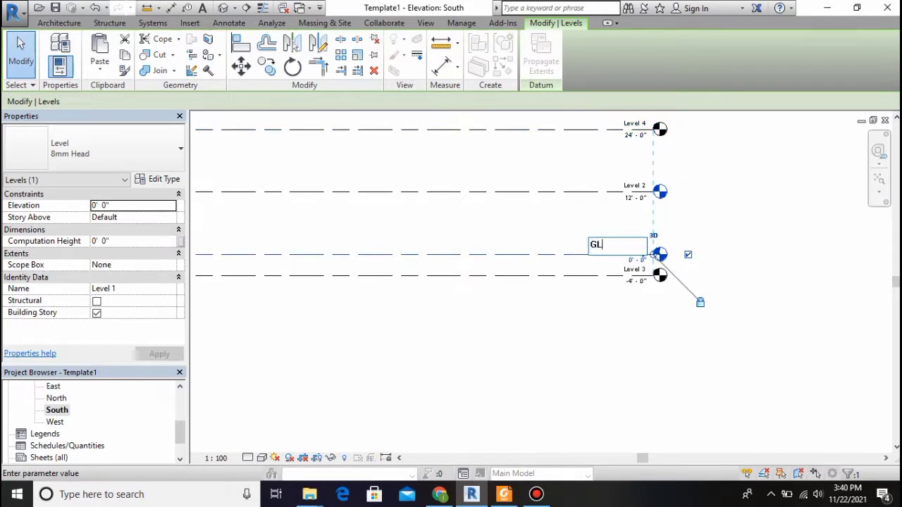
pyautogui.write('GL')
pyautogui.press('Return')
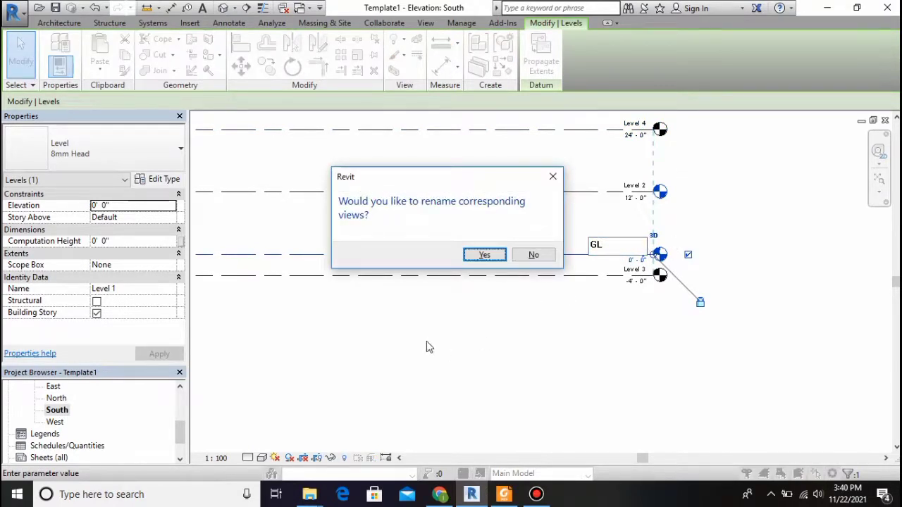
pyautogui.click(485, 255)
# Rename the level at 12 feet as Level-1, including its corresponding views
pyautogui.click(639, 190)
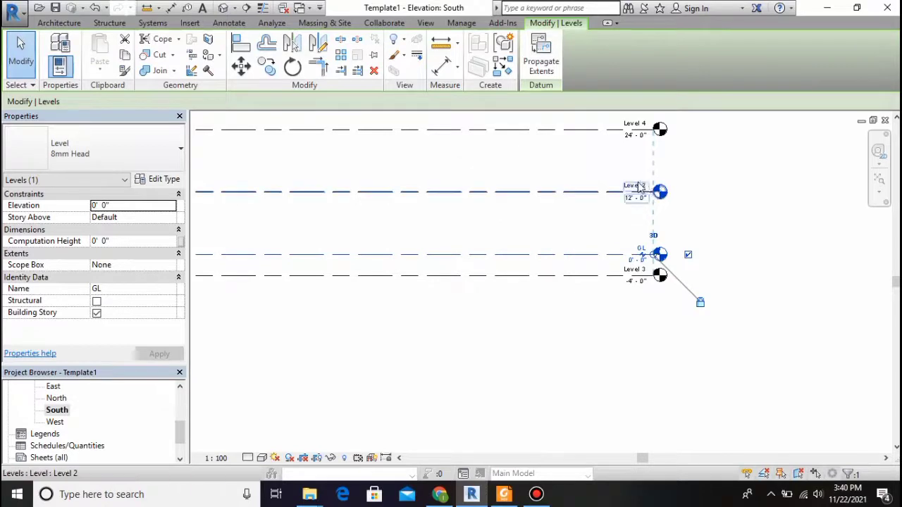
pyautogui.moveTo(638, 190)
pyautogui.mouseDown()
pyautogui.moveTo(643, 200)
pyautogui.moveTo(638, 194)
pyautogui.mouseUp()
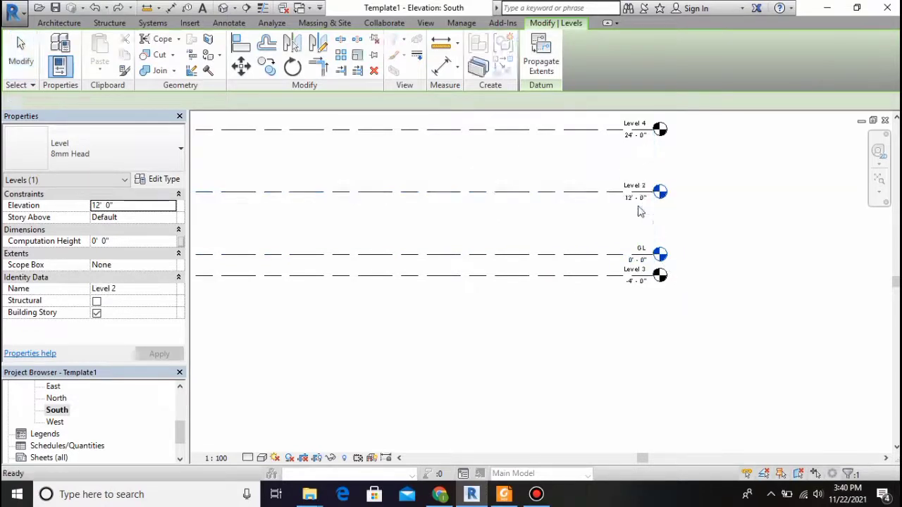
pyautogui.doubleClick(633, 186)
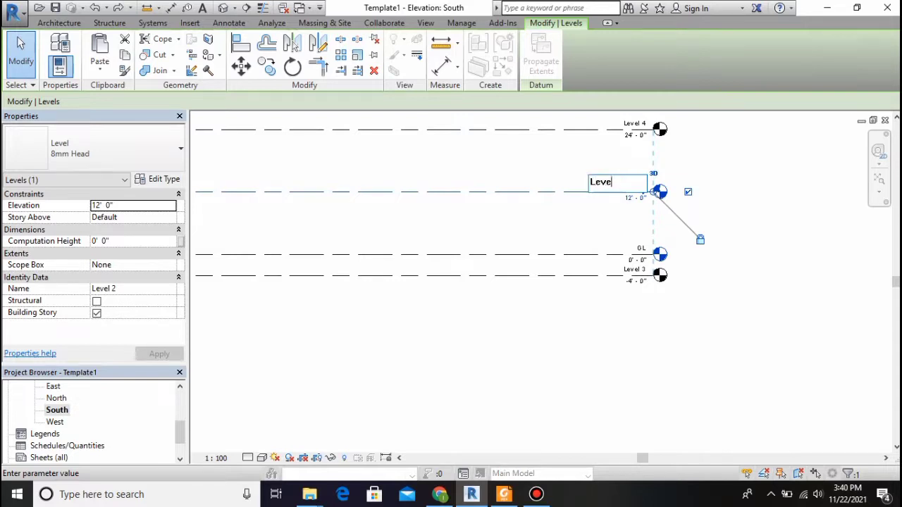
pyautogui.press('Return')
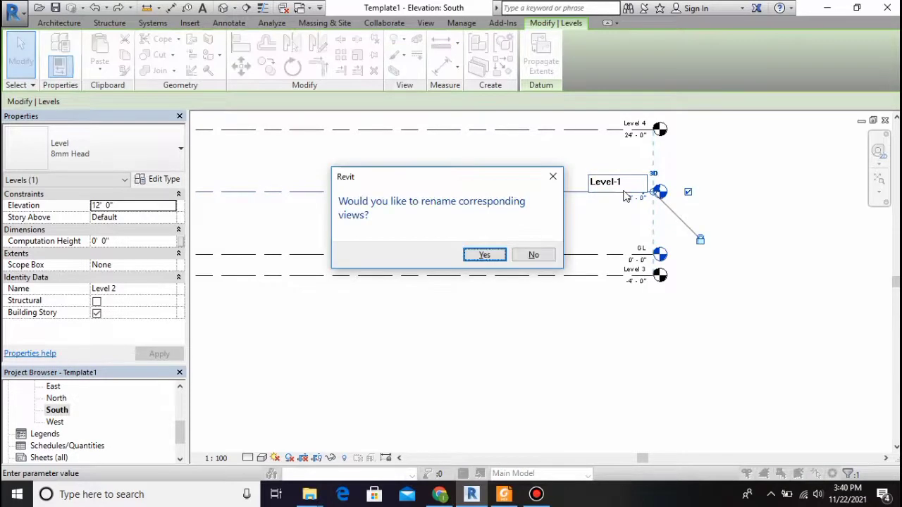
pyautogui.press('Return')
# Rename the uppermost level, Level 4, as Level 2
pyautogui.click(638, 124)
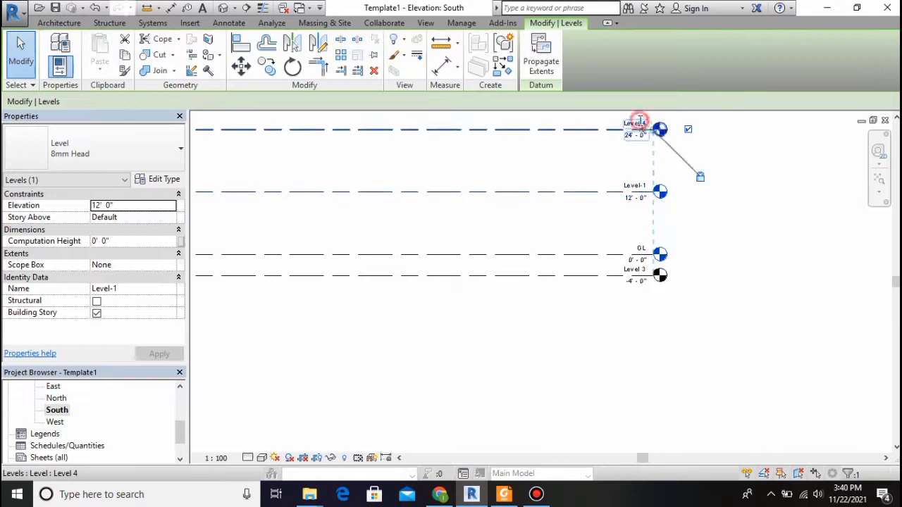
pyautogui.click(638, 122)
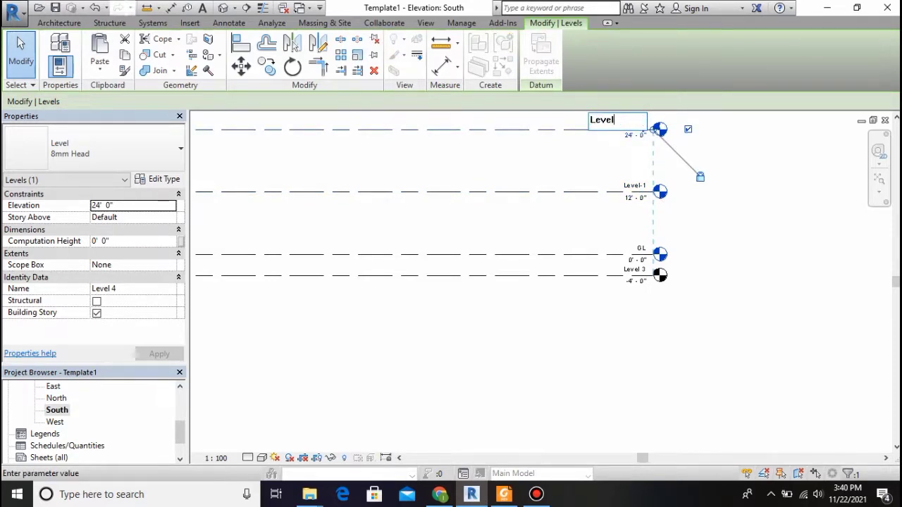
pyautogui.write('Level 2')
pyautogui.press('Return')
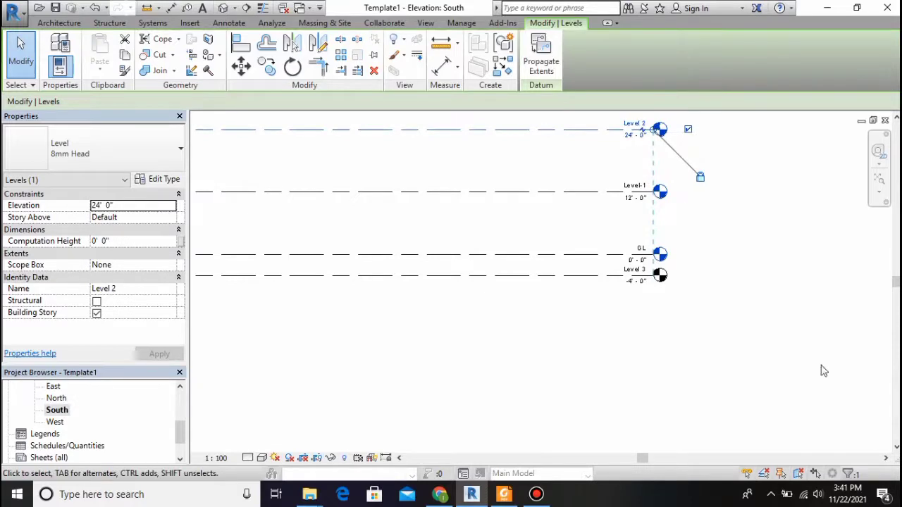
pyautogui.moveTo(633, 277); pyautogui.dragTo(642, 285)
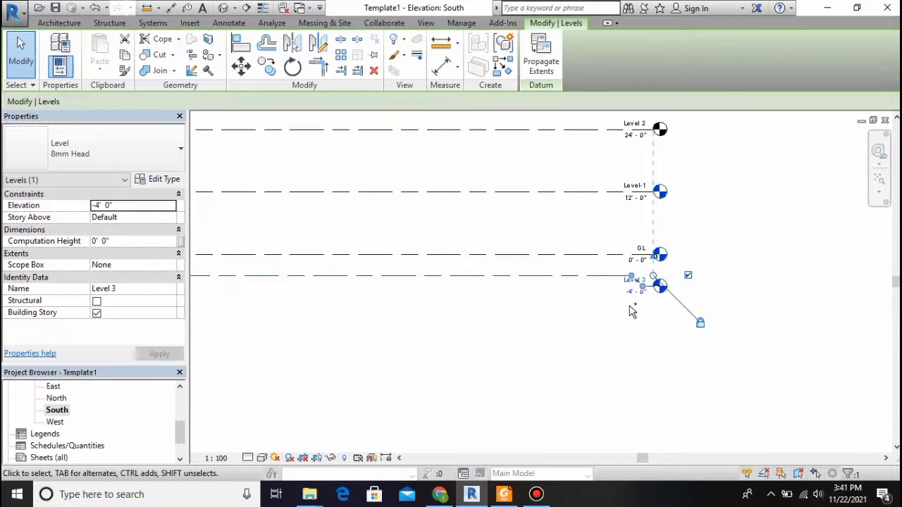
pyautogui.click(632, 312)
pyautogui.scroll(2, 629, 268)
pyautogui.click(643, 277)
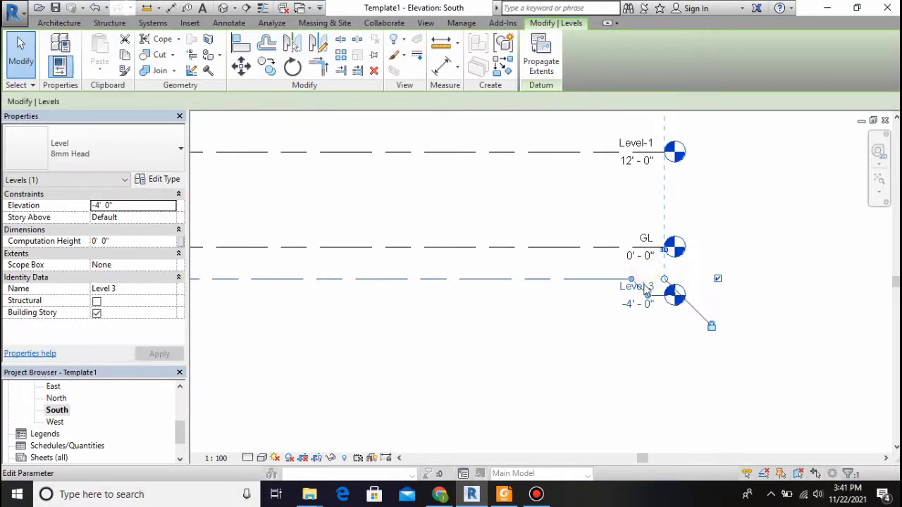
pyautogui.press('Escape')
# Rename Level 3, the lowest level, as Foundation level
pyautogui.doubleClick(638, 268)
pyautogui.write('Le')
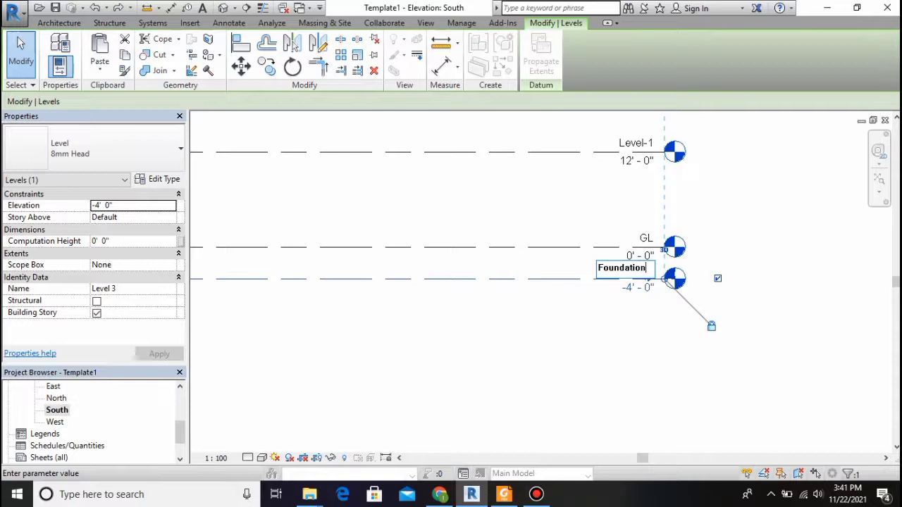
pyautogui.press('Return')
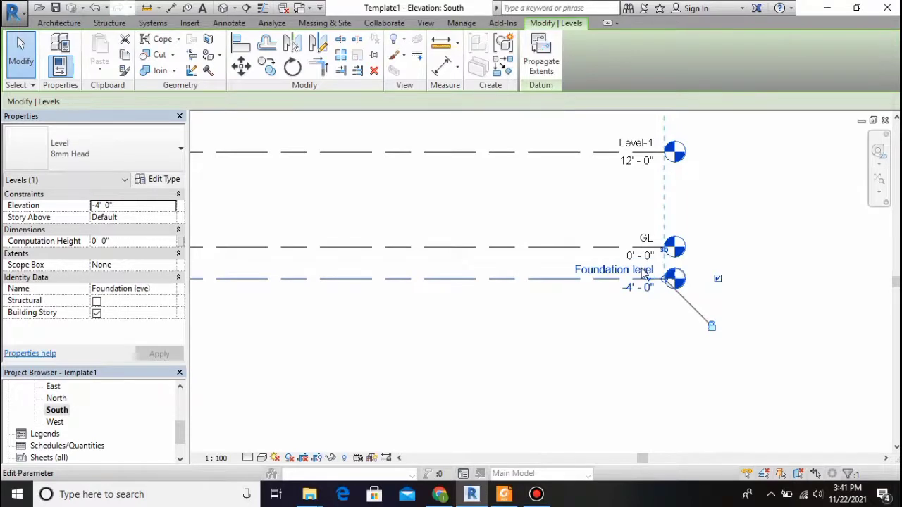
# Enlarge the project's list of views and examine which levels have floor plans
pyautogui.scroll(-5, 479, 328)
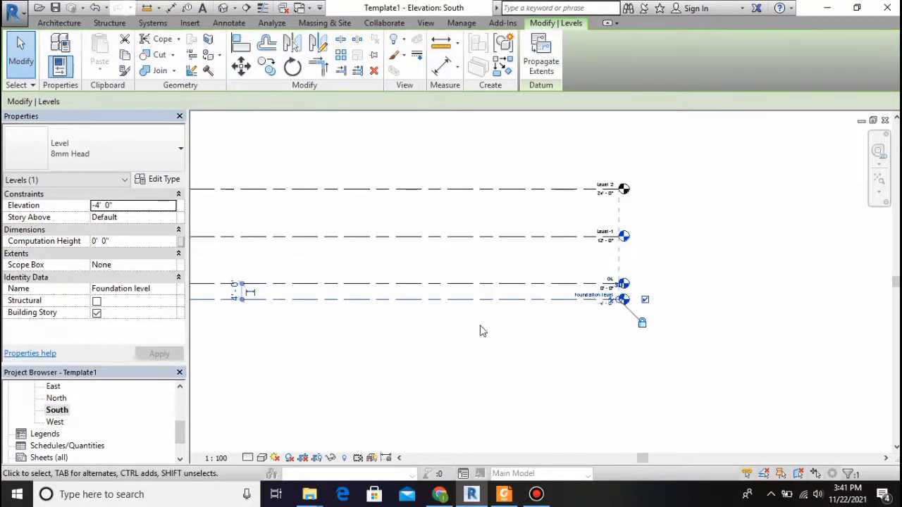
pyautogui.scroll(-2, 652, 263)
pyautogui.scroll(3, 336, 348)
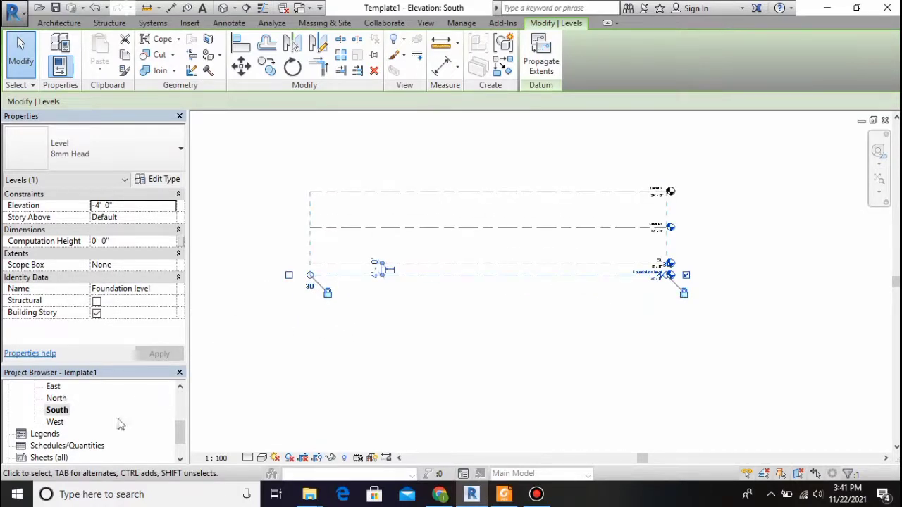
pyautogui.scroll(1, 113, 412)
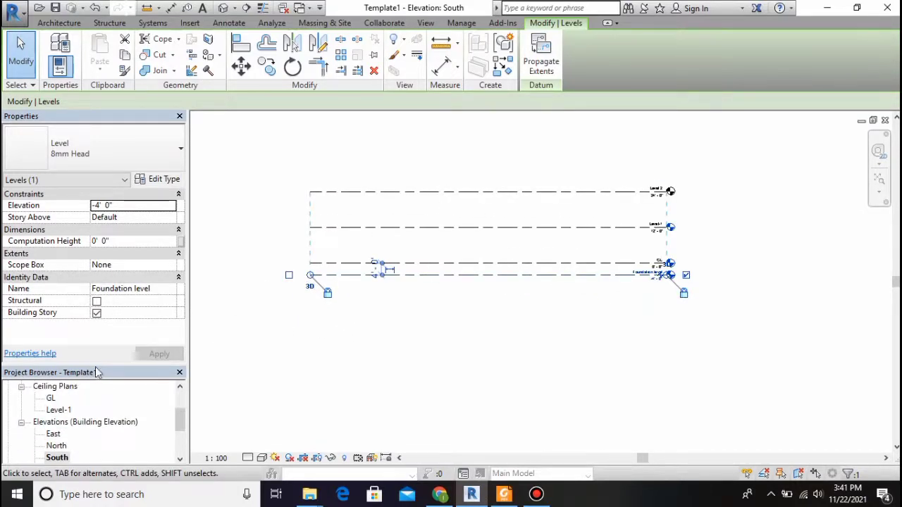
pyautogui.scroll(1, 93, 409)
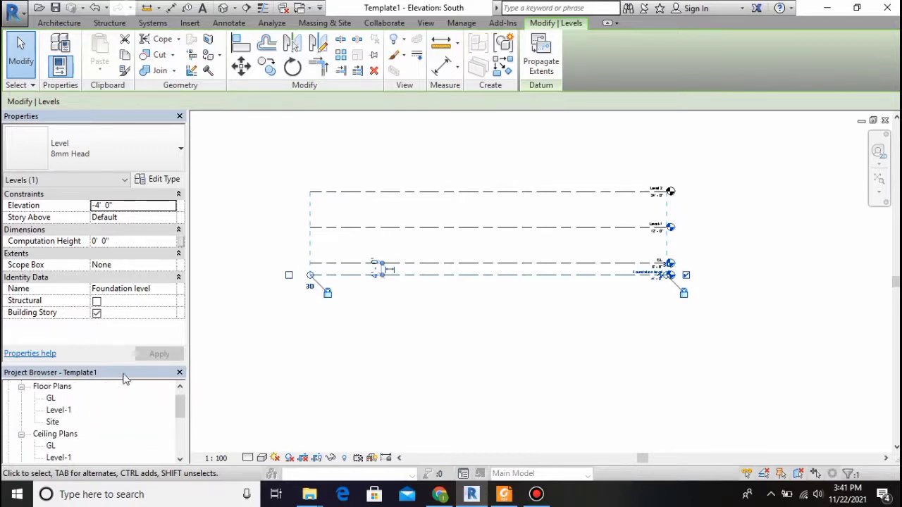
pyautogui.click(280, 315)
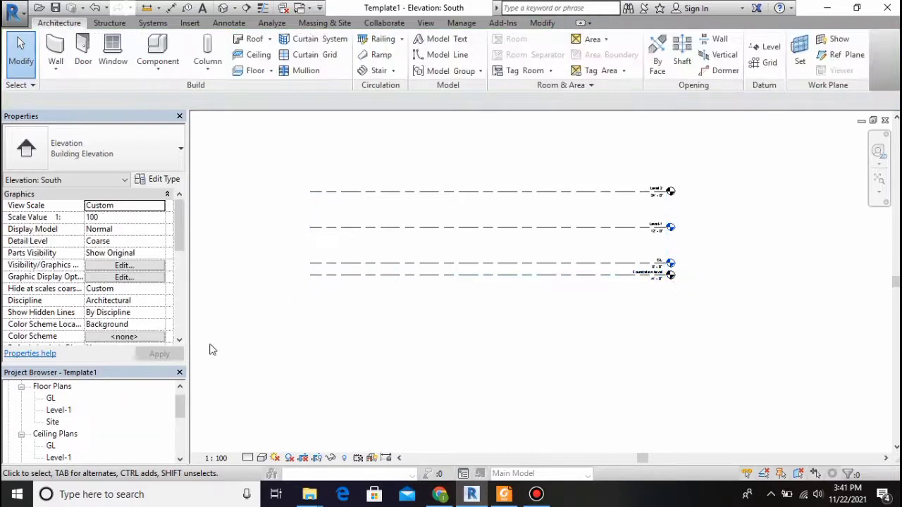
pyautogui.moveTo(114, 365); pyautogui.dragTo(114, 309)
pyautogui.scroll(1, 48, 338)
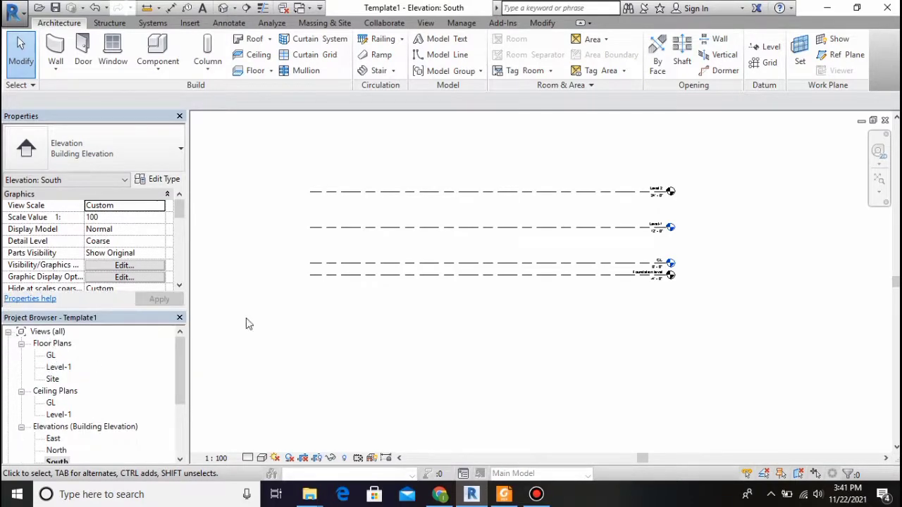
# Create new floor plan views for Foundation level and Level 2 without duplicating existing views
pyautogui.click(428, 23)
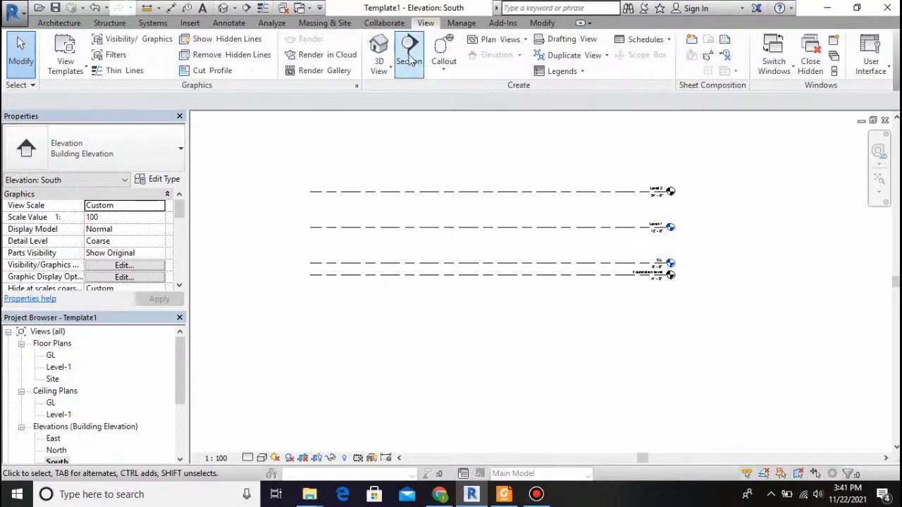
pyautogui.click(495, 39)
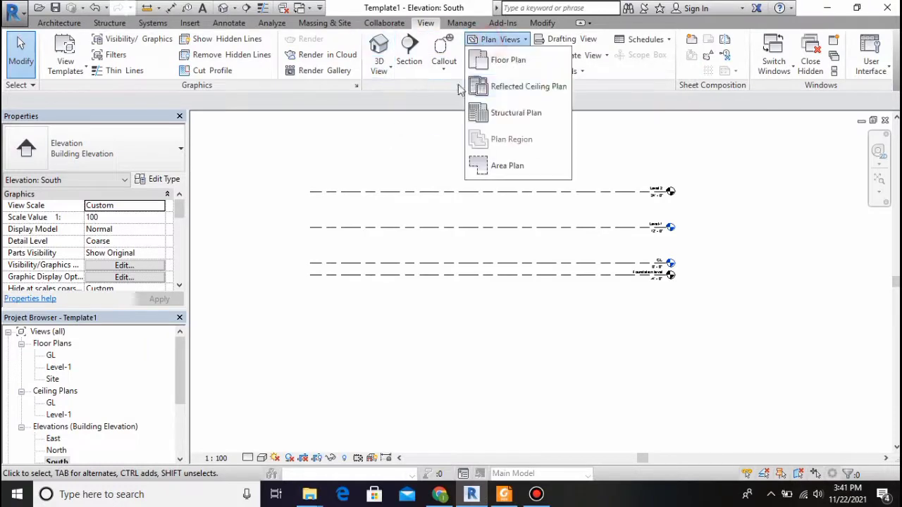
pyautogui.click(505, 61)
pyautogui.click(443, 133)
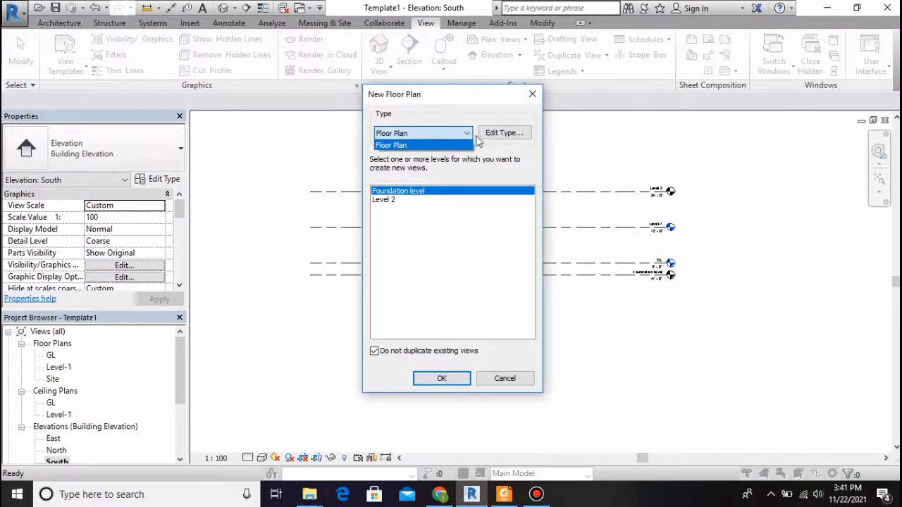
pyautogui.click(392, 201)
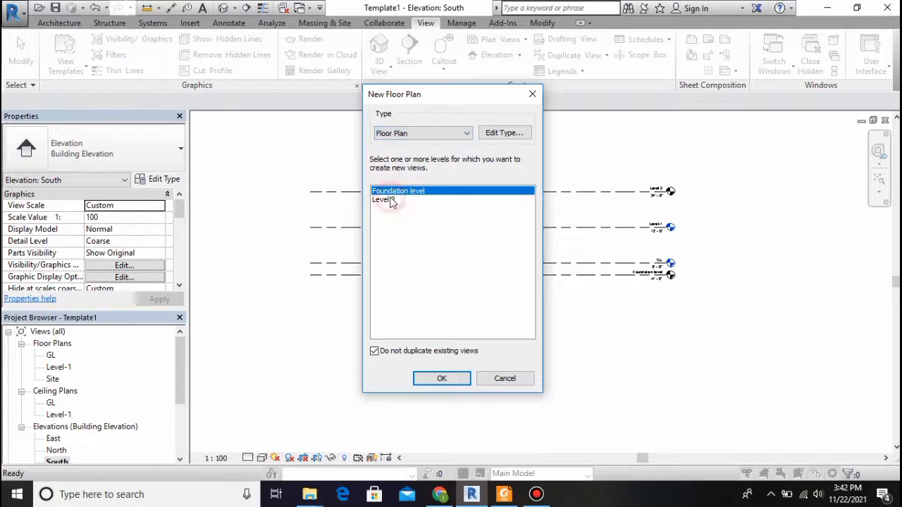
pyautogui.keyDown('shift'); pyautogui.click(392, 201); pyautogui.keyUp('shift')
pyautogui.click(441, 379)
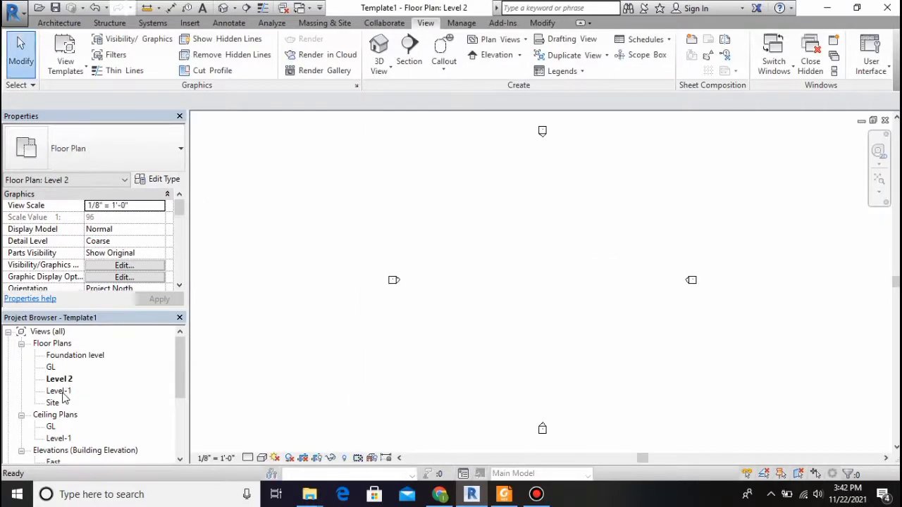
# Check the project's list of views, then reopen the South elevation and examine the level names and heights
pyautogui.scroll(-2, 106, 357)
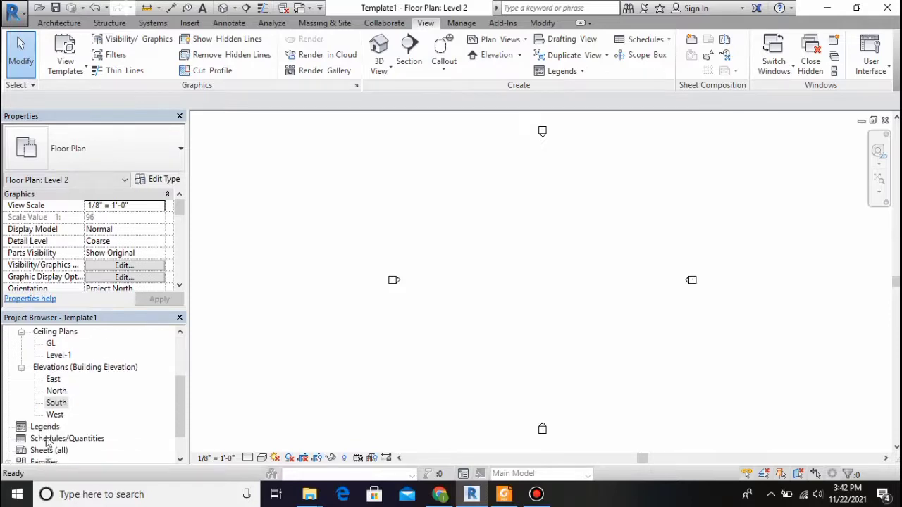
pyautogui.scroll(3, 60, 408)
pyautogui.scroll(-1, 60, 406)
pyautogui.scroll(-1, 60, 407)
pyautogui.doubleClick(59, 427)
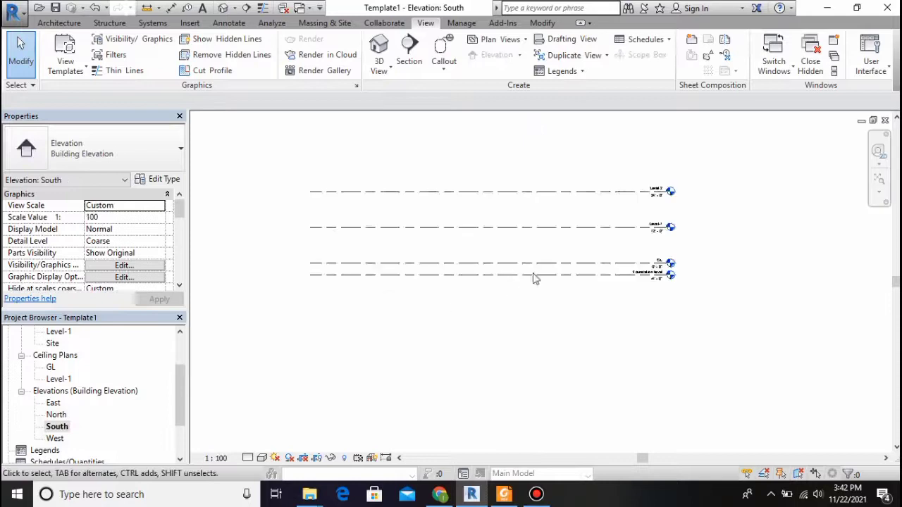
pyautogui.scroll(2, 710, 260)
pyautogui.scroll(-2, 708, 254)
pyautogui.scroll(2, 712, 226)
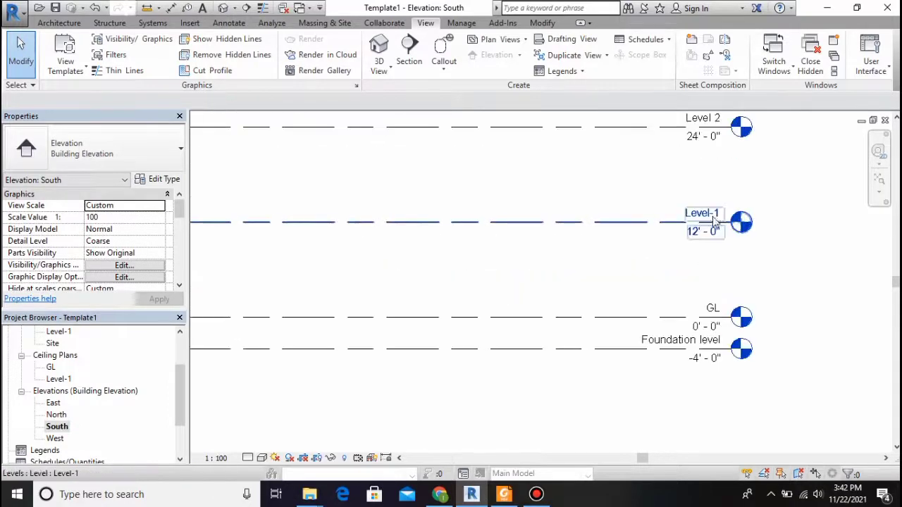
# Rename the 12-foot level from Level-1 to Level 1 and apply the new name to its corresponding views
pyautogui.click(713, 217)
pyautogui.press('Escape')
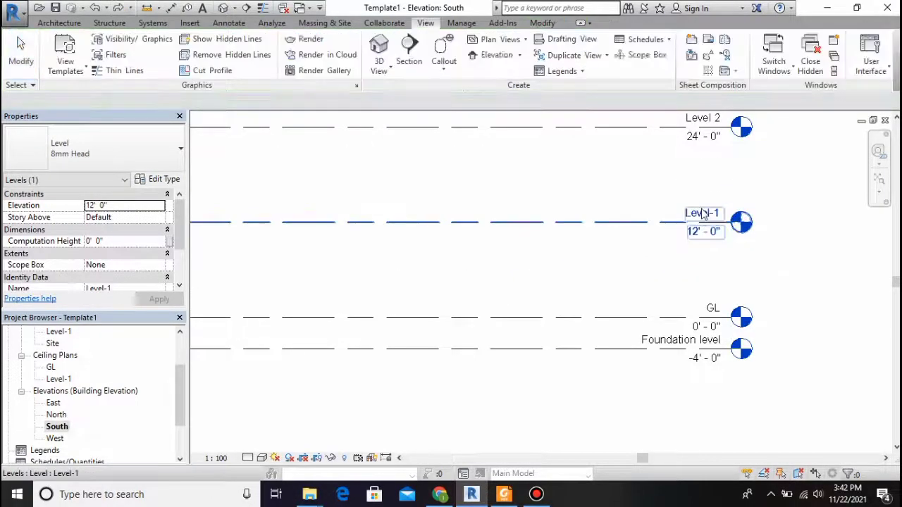
pyautogui.scroll(2, 719, 218)
pyautogui.doubleClick(722, 219)
pyautogui.click(702, 221)
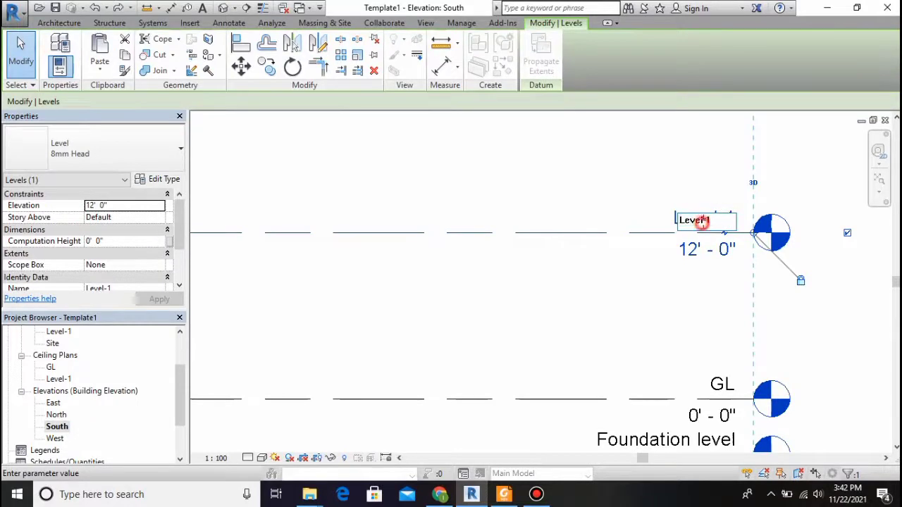
pyautogui.press('Return')
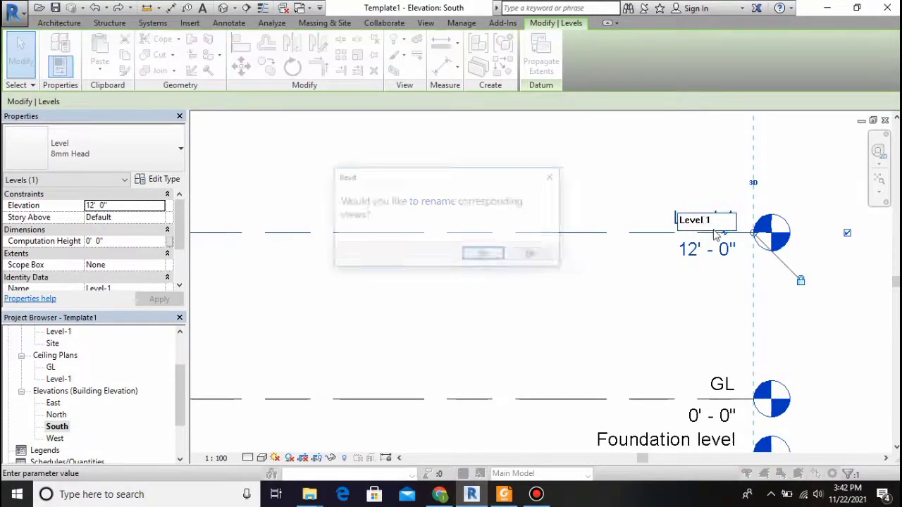
pyautogui.click(484, 257)
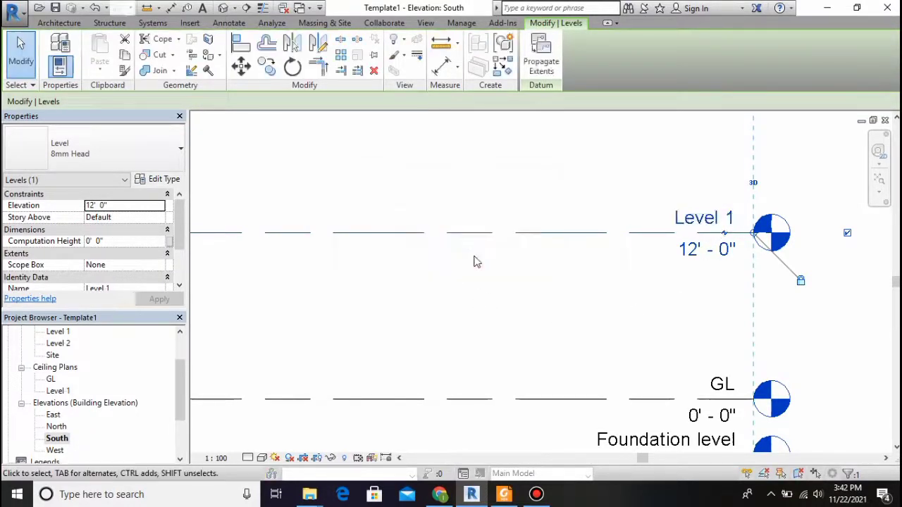
# Open the Foundation level floor plan
pyautogui.scroll(-3, 479, 240)
pyautogui.scroll(2, 85, 375)
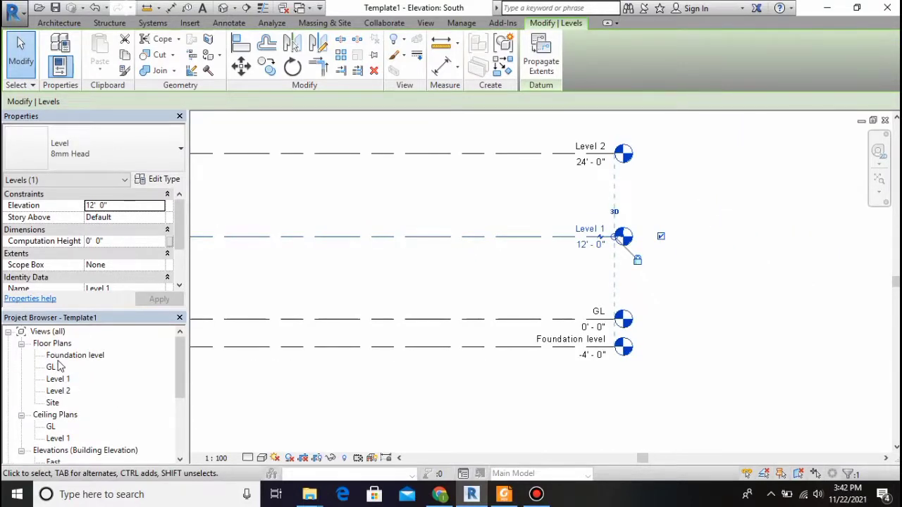
pyautogui.doubleClick(67, 355)
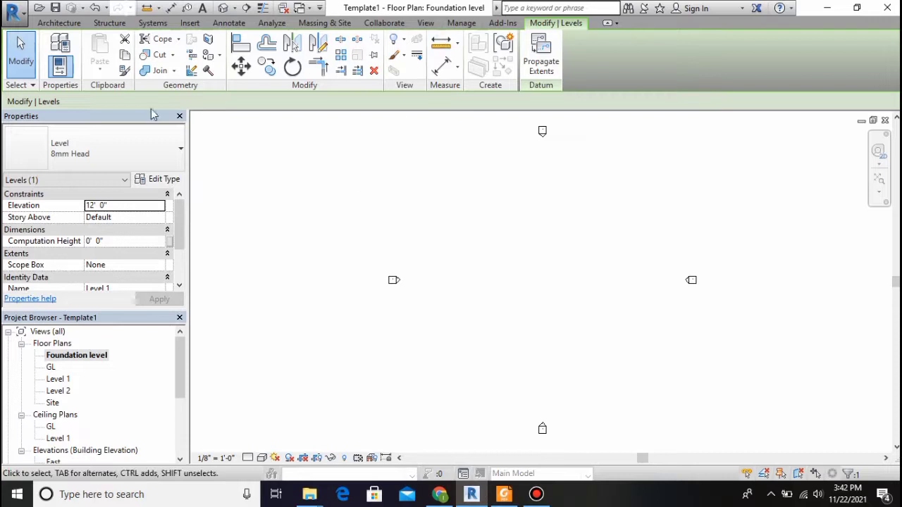
pyautogui.click(301, 198)
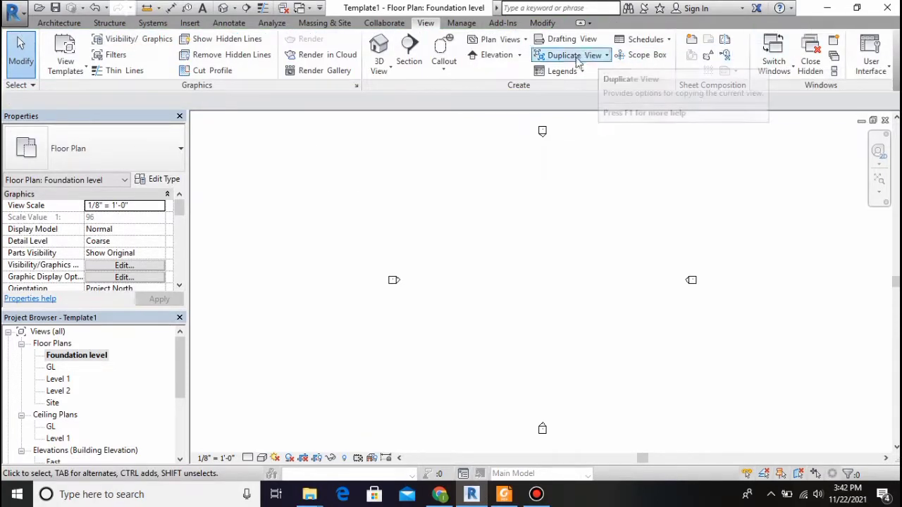
# Draw two parallel horizontal grid lines 42' apart between the elevation markers, aligning their start points
pyautogui.click(106, 24)
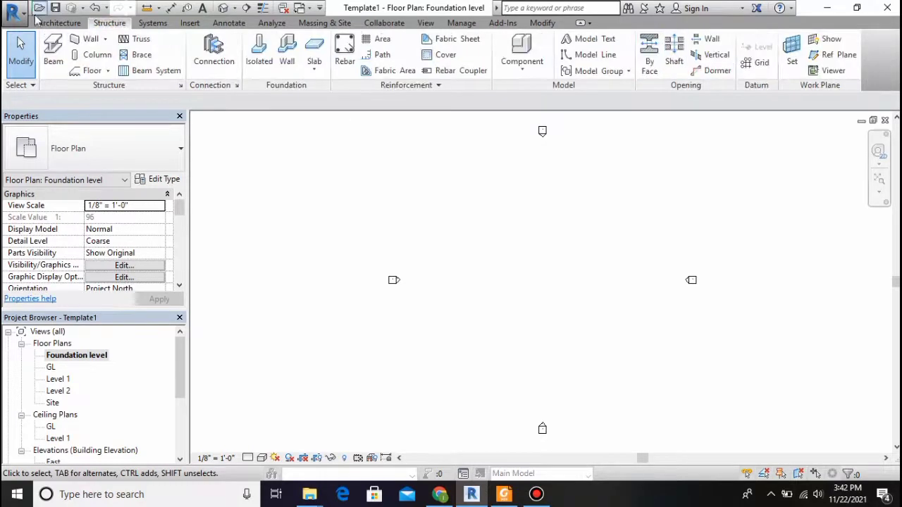
pyautogui.click(60, 23)
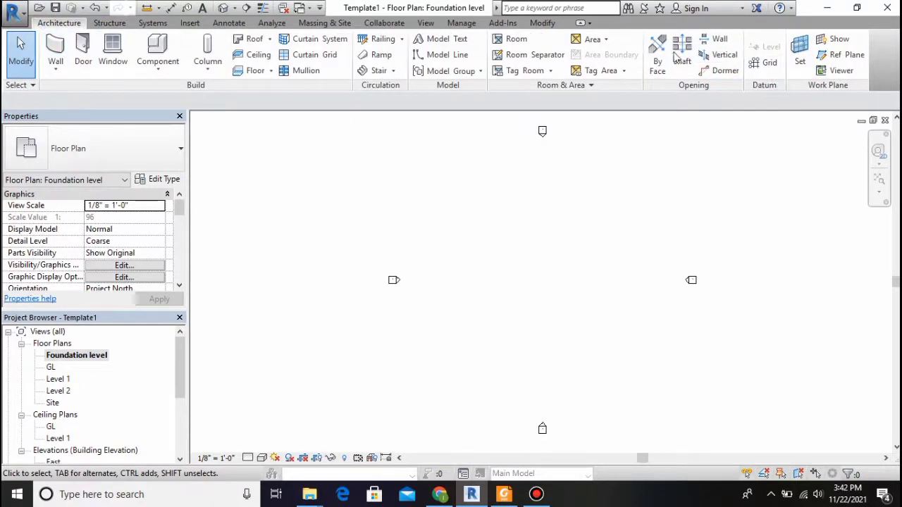
pyautogui.click(769, 65)
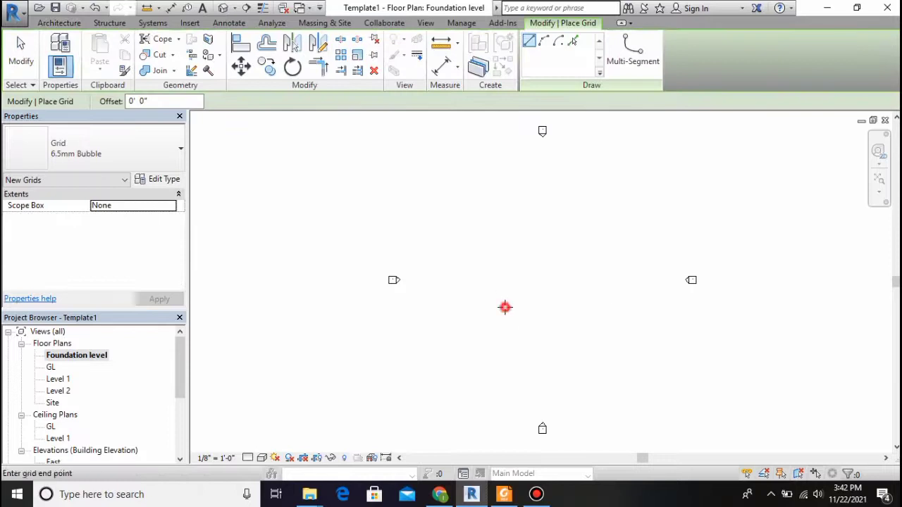
pyautogui.click(505, 307)
pyautogui.click(637, 307)
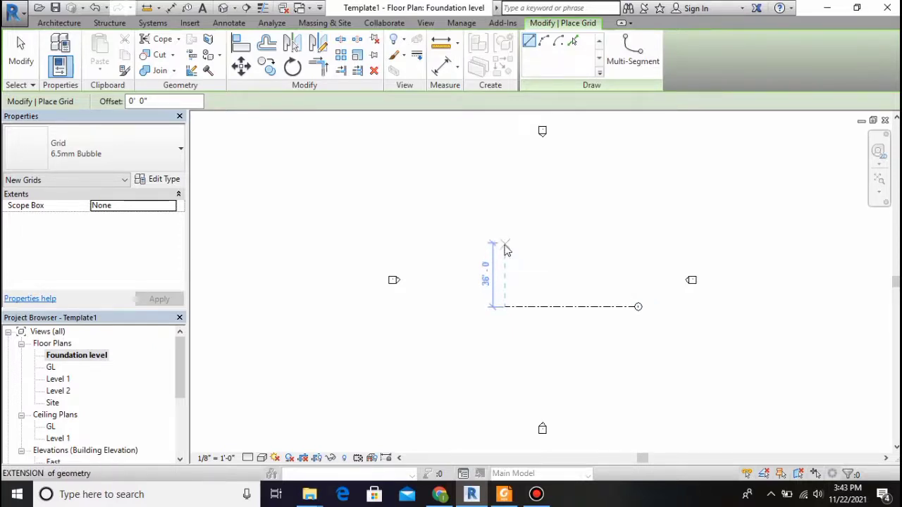
pyautogui.press('Return')
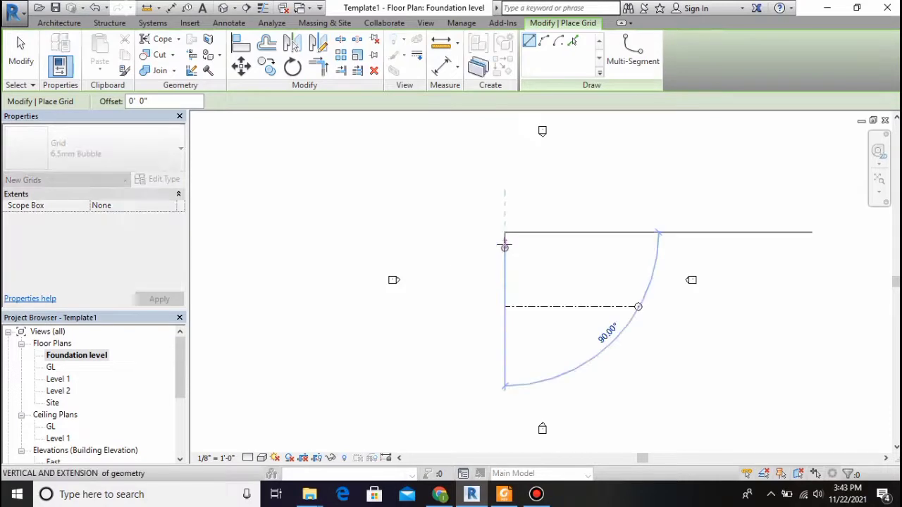
pyautogui.click(638, 231)
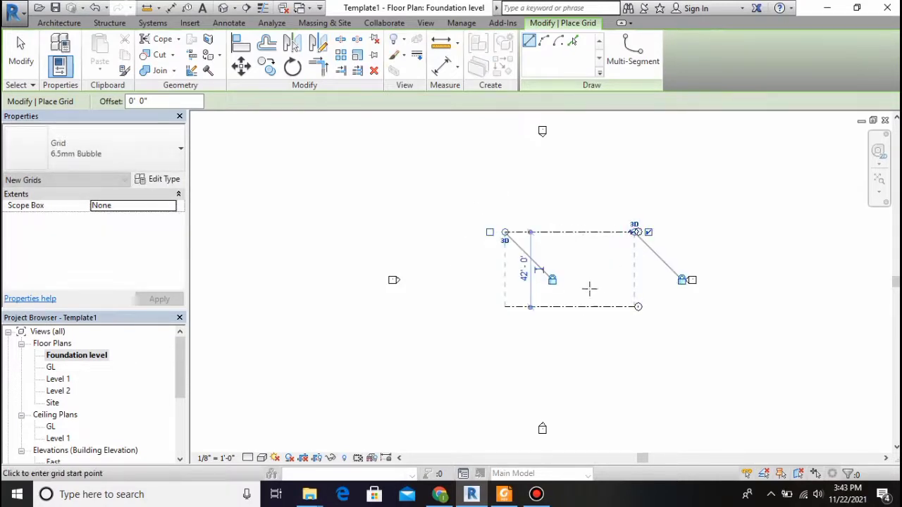
# Draw two vertical grid lines 42' apart across both horizontal grids, then finish placing grids
pyautogui.scroll(1, 582, 329)
pyautogui.click(522, 317)
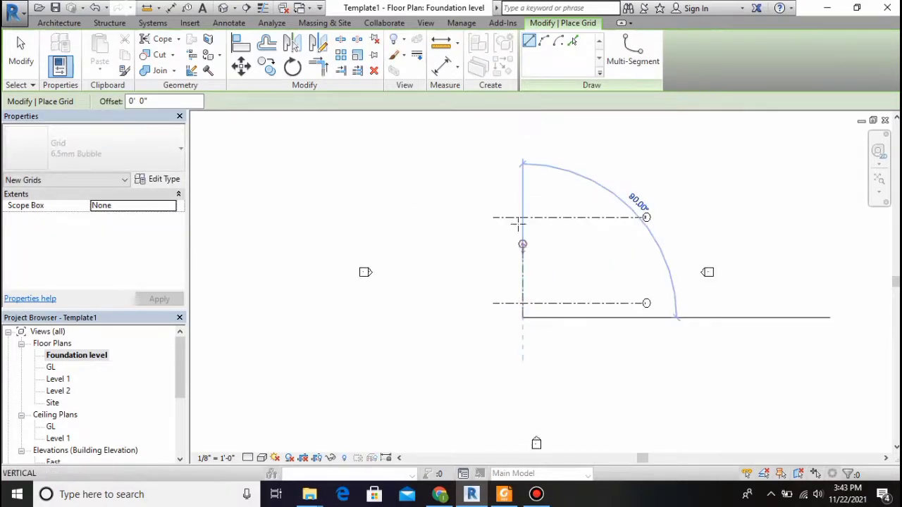
pyautogui.click(522, 189)
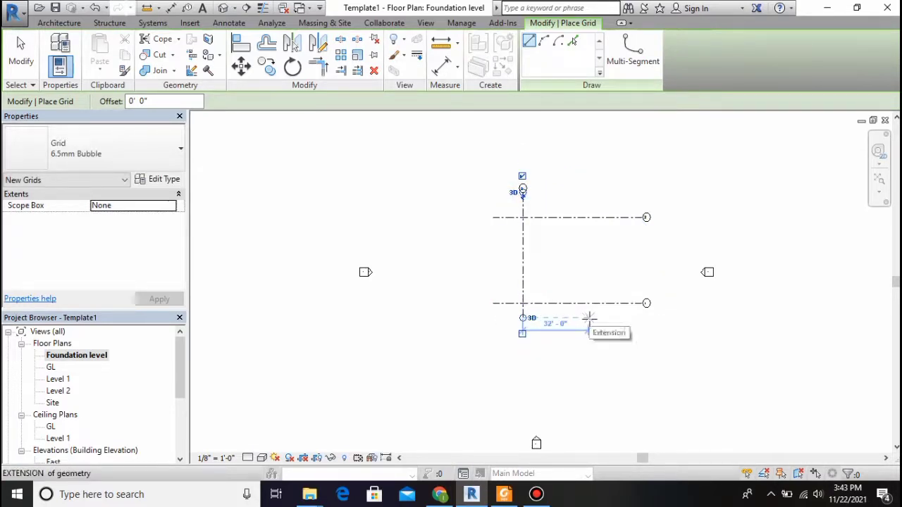
pyautogui.write('42')
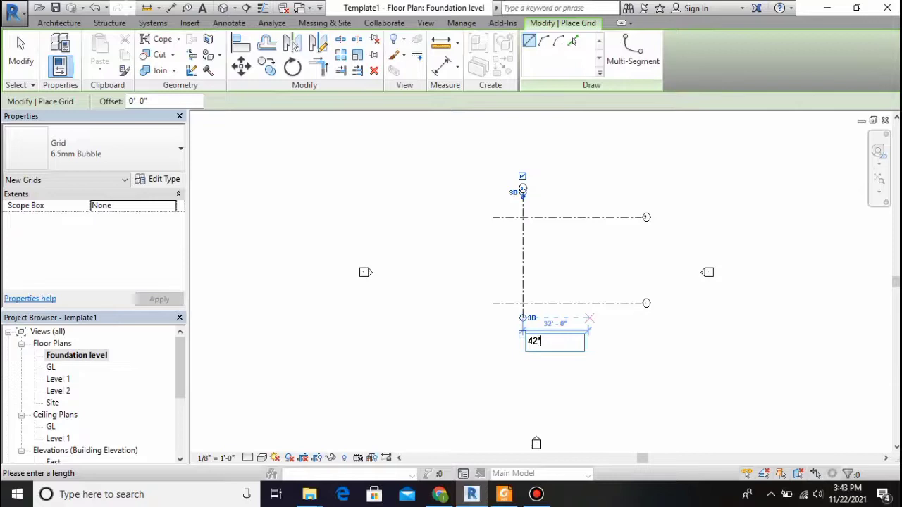
pyautogui.press('Return')
pyautogui.click(608, 317)
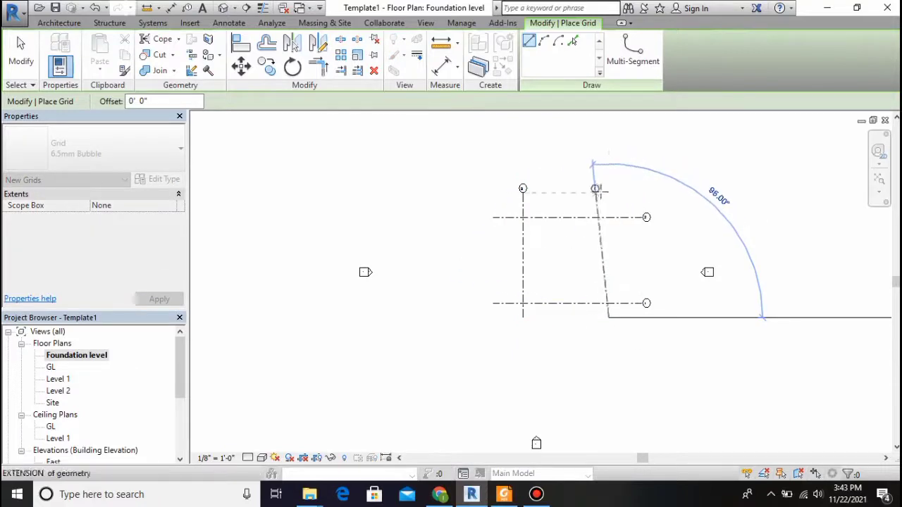
pyautogui.click(610, 197)
pyautogui.press('Escape')
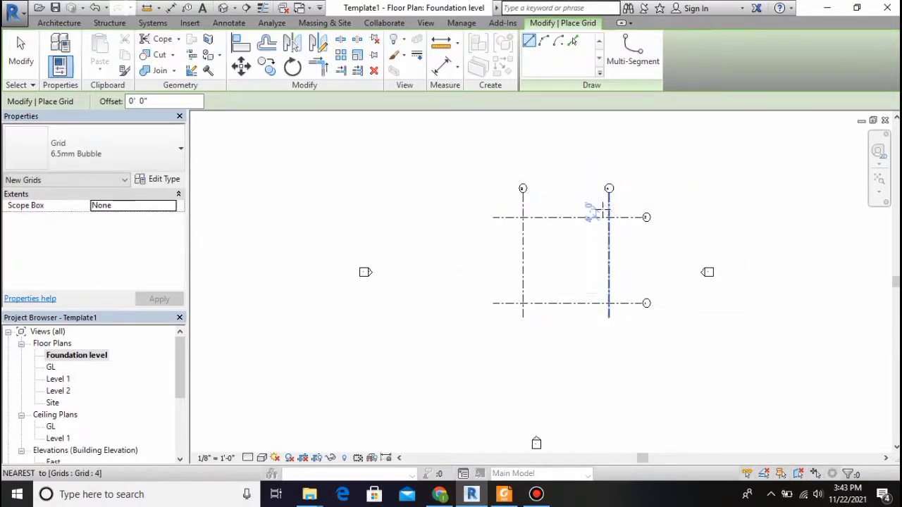
pyautogui.press('Escape')
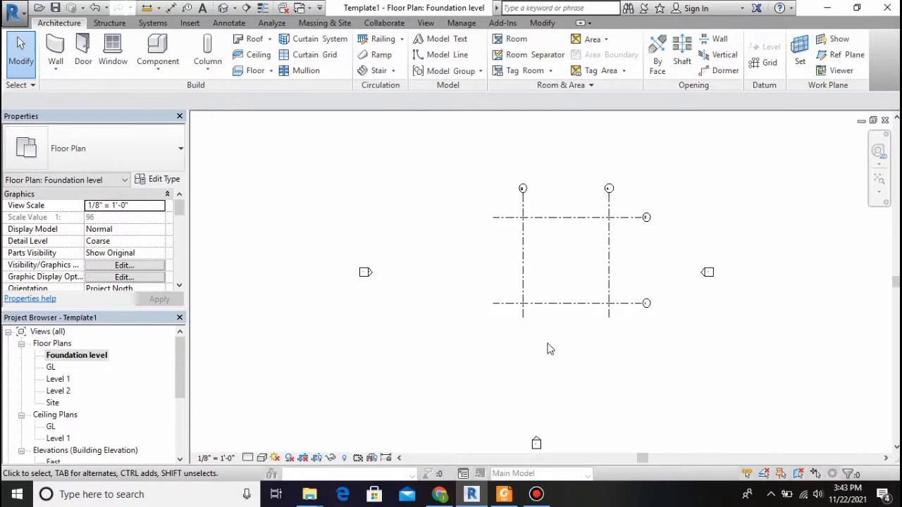
# Copy the upper horizontal grid line downward multiple times, at successive spacings of 12', 6' and 12'
pyautogui.click(499, 220)
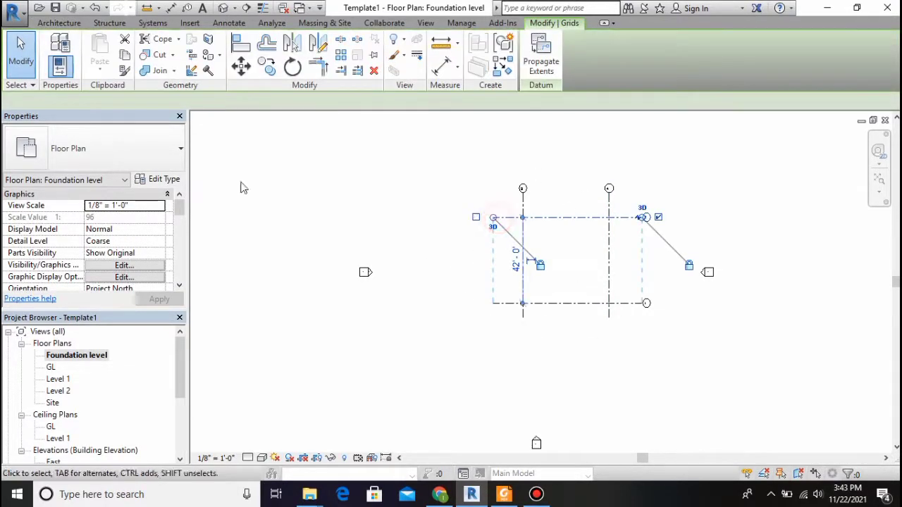
pyautogui.click(270, 68)
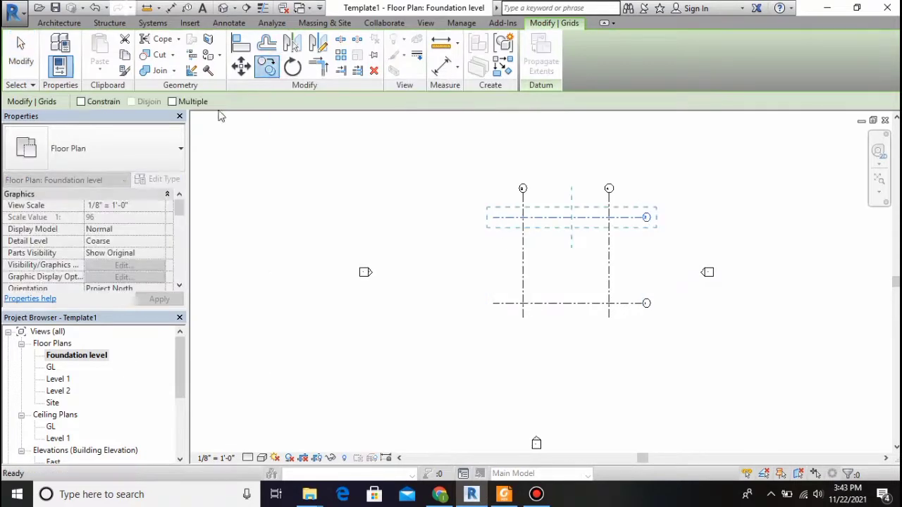
pyautogui.click(494, 217)
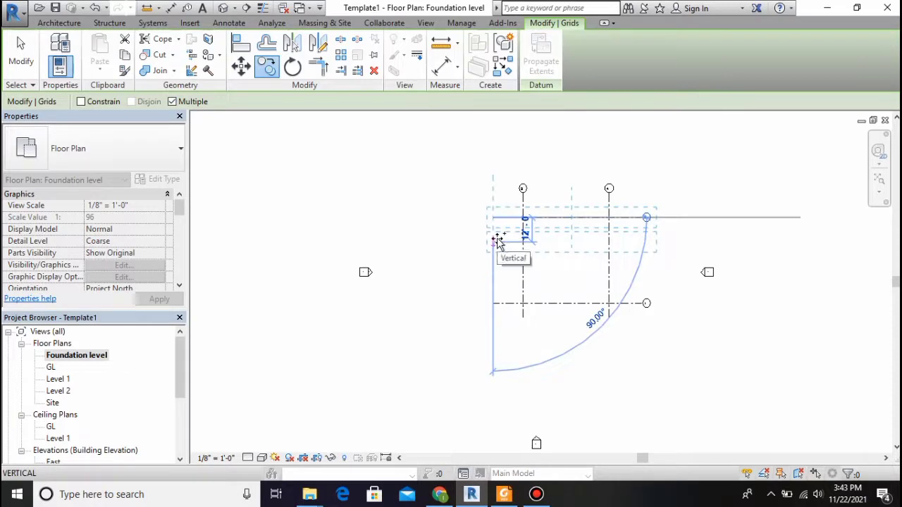
pyautogui.write('12')
pyautogui.press('Return')
pyautogui.click(495, 242)
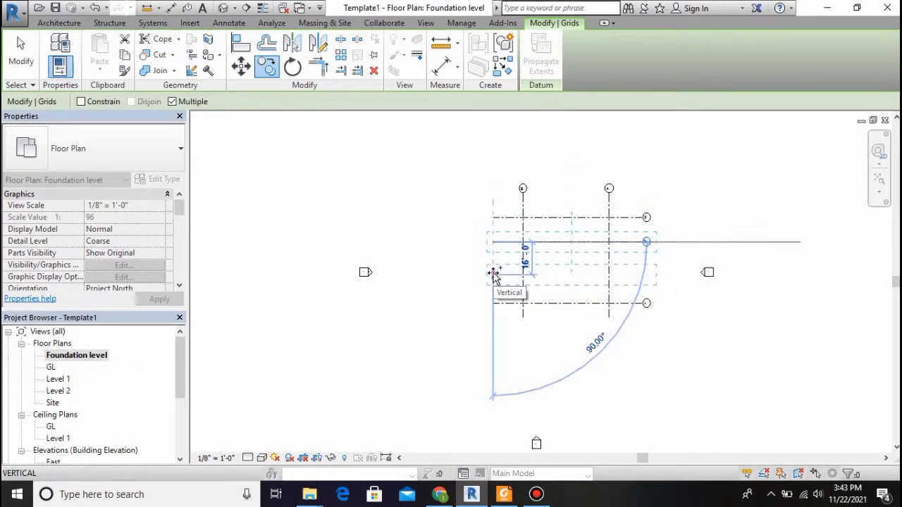
pyautogui.write('6')
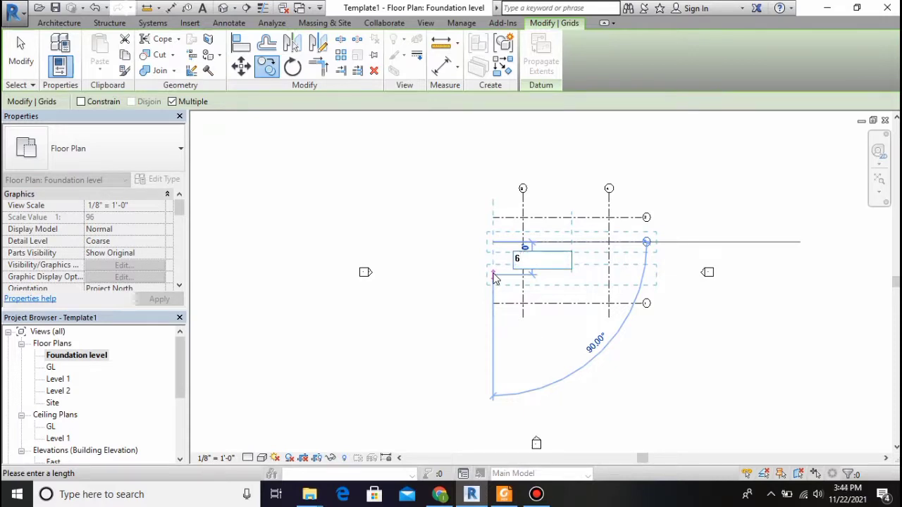
pyautogui.press('Return')
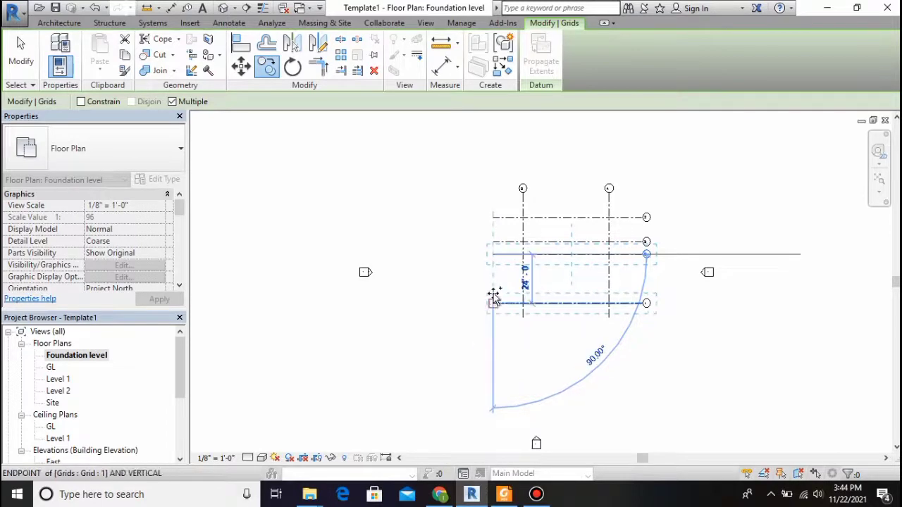
pyautogui.write('12')
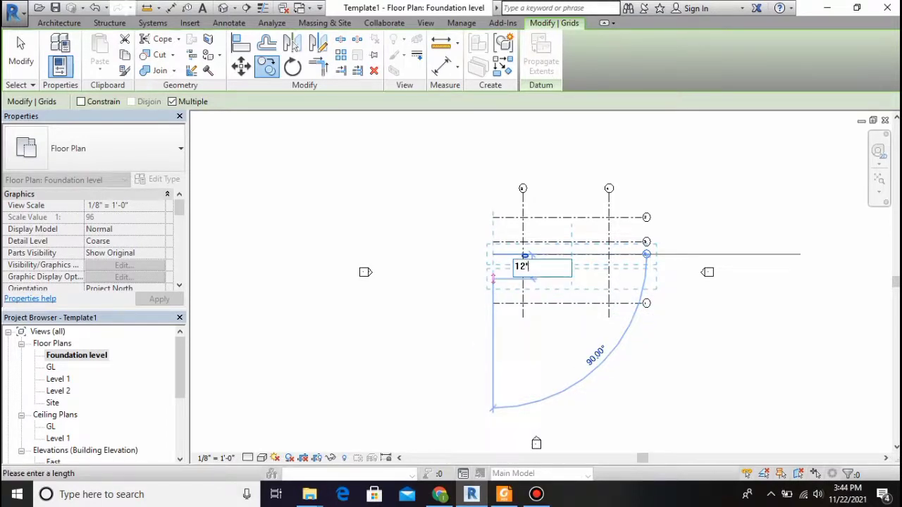
pyautogui.press('Return')
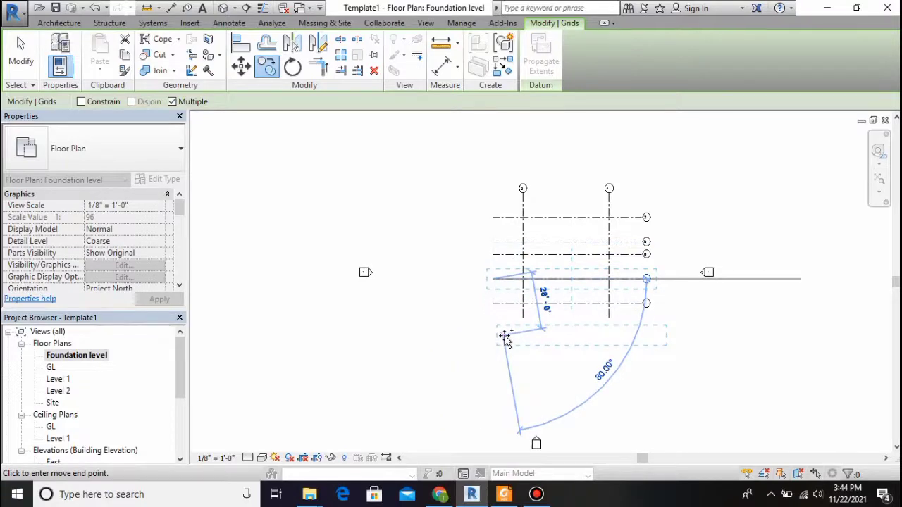
pyautogui.press('g')
pyautogui.press('r')
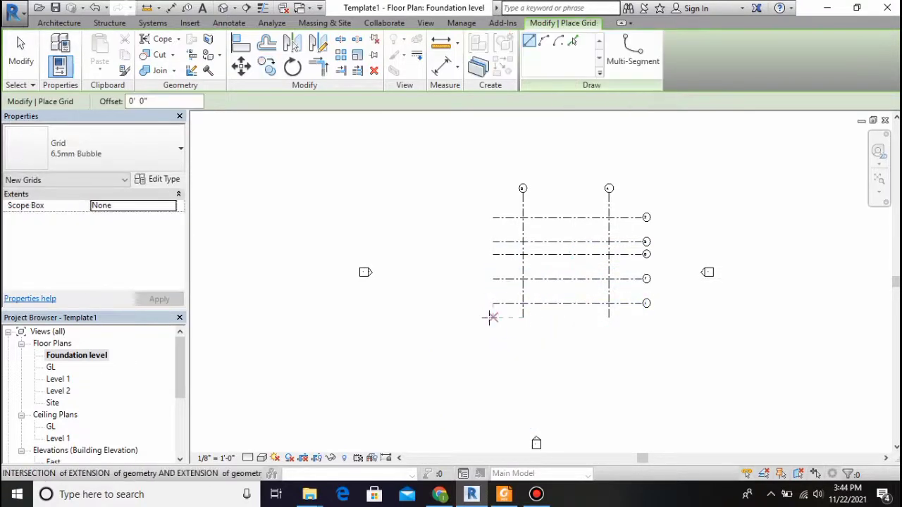
pyautogui.press('Escape')
pyautogui.press('Escape')
# Copy the left vertical grid line to the right multiple times, at successive spacings of 12', 12' and 6'
pyautogui.click(522, 313)
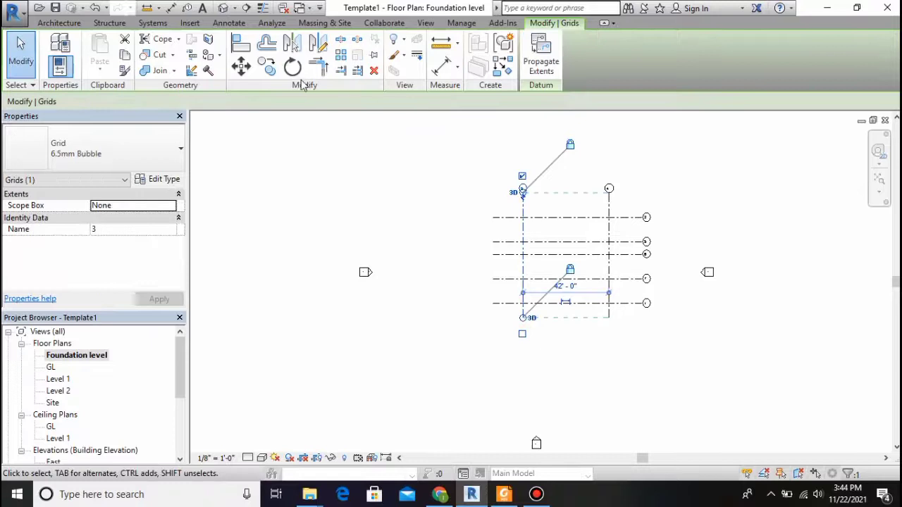
pyautogui.click(266, 66)
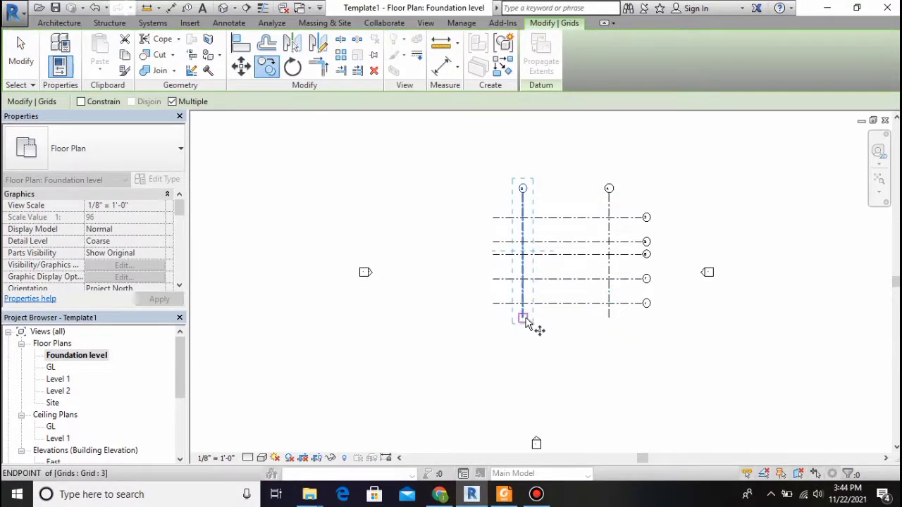
pyautogui.click(523, 319)
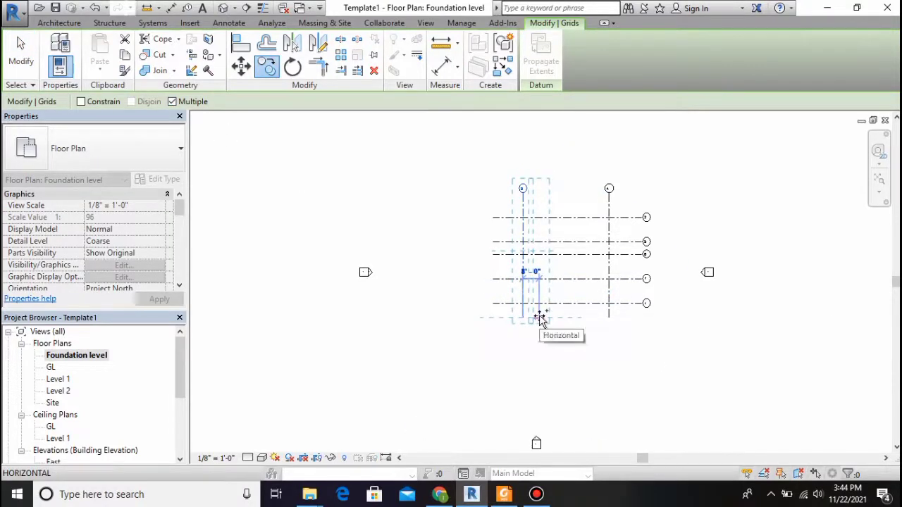
pyautogui.write("12'")
pyautogui.press('Return')
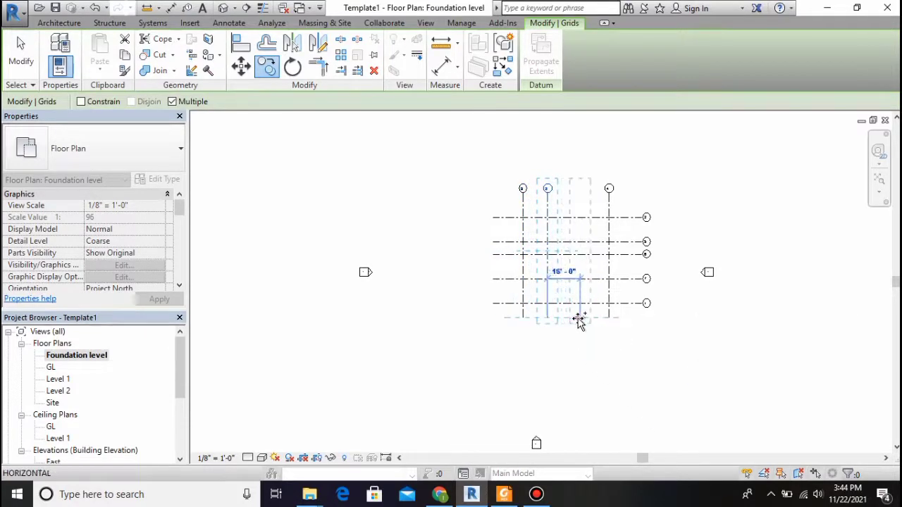
pyautogui.write('12')
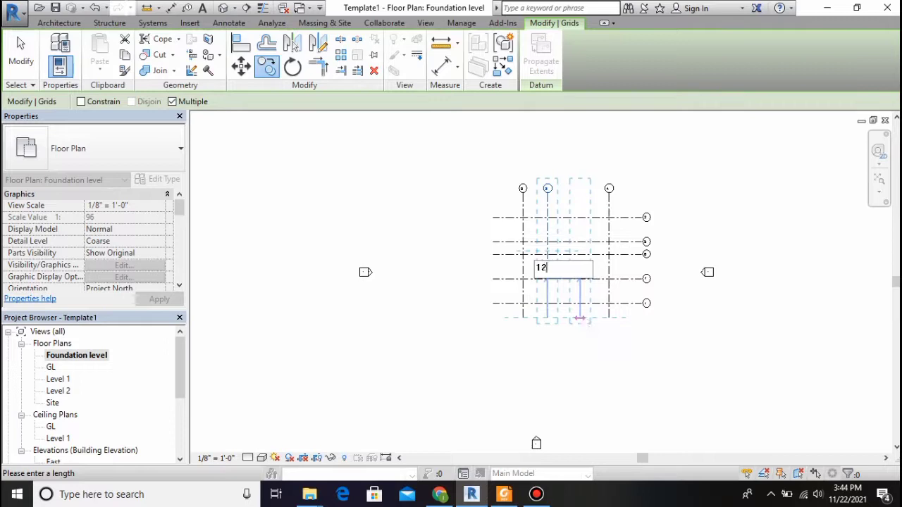
pyautogui.write("'")
pyautogui.press('Return')
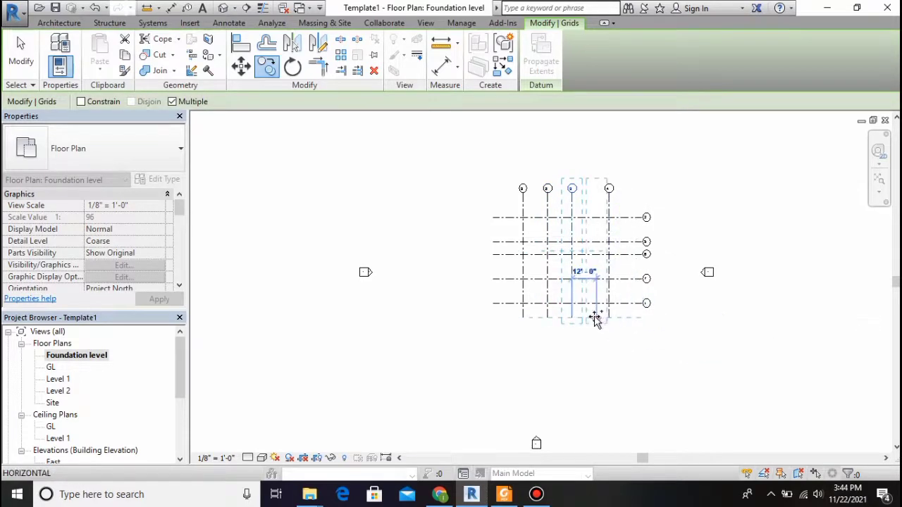
pyautogui.write("6'")
pyautogui.press('Return')
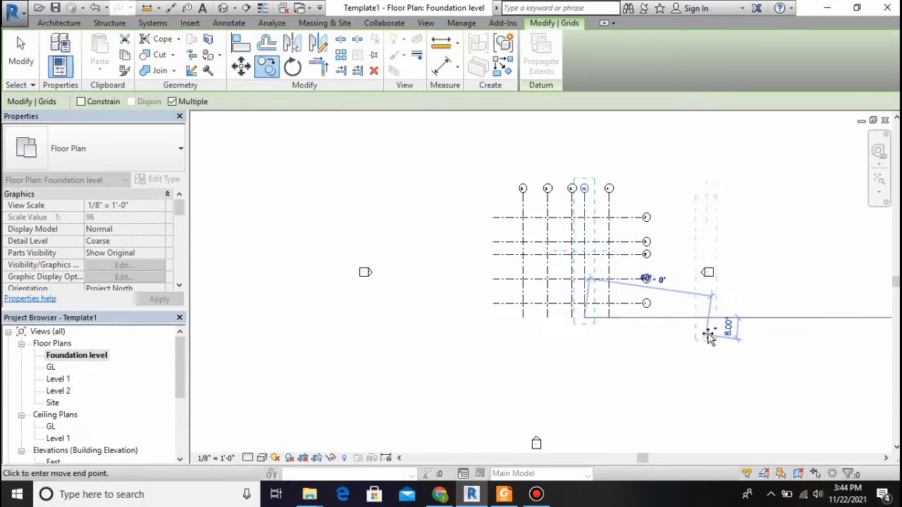
# Finish copying the vertical grid lines and leave the Copy command
pyautogui.press('Escape')
pyautogui.press('Escape')
pyautogui.scroll(3, 584, 211)
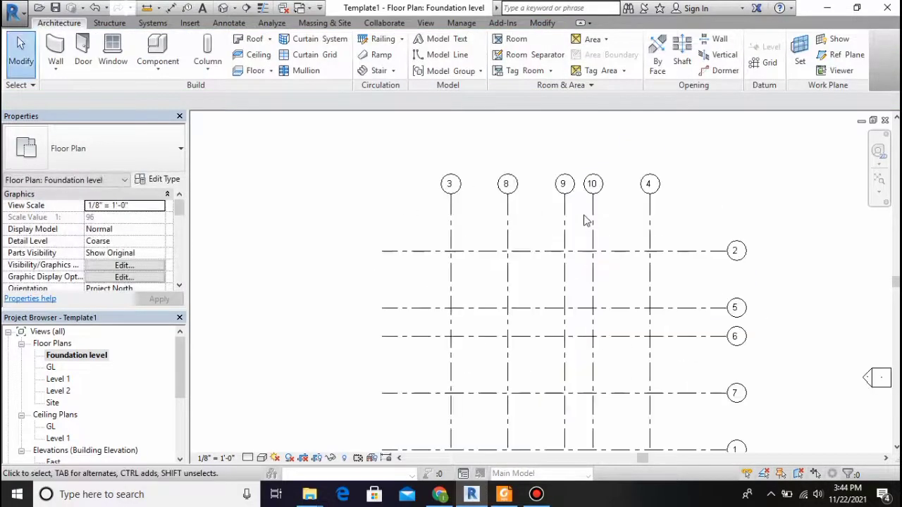
pyautogui.scroll(1, 451, 185)
# Try renaming vertical grid 3 as 0, then undo the rename
pyautogui.click(451, 184)
pyautogui.click(450, 185)
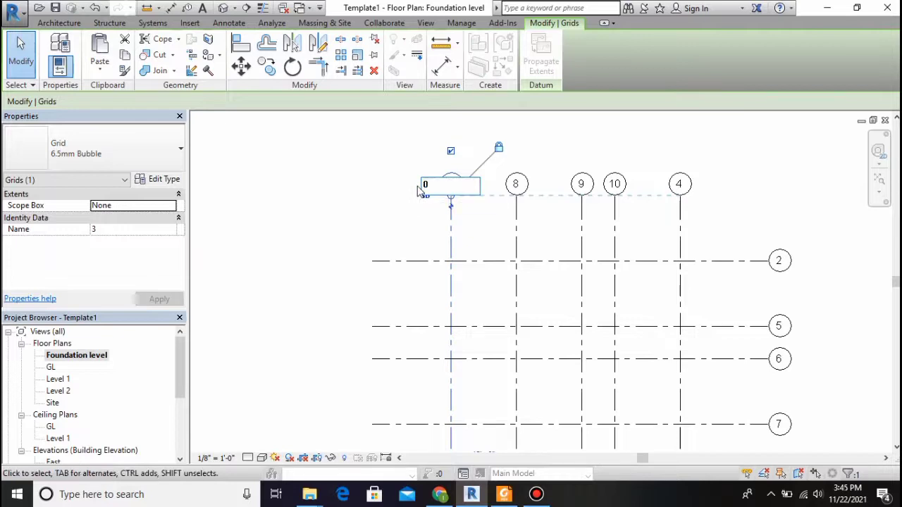
pyautogui.press('Return')
pyautogui.scroll(-1, 562, 143)
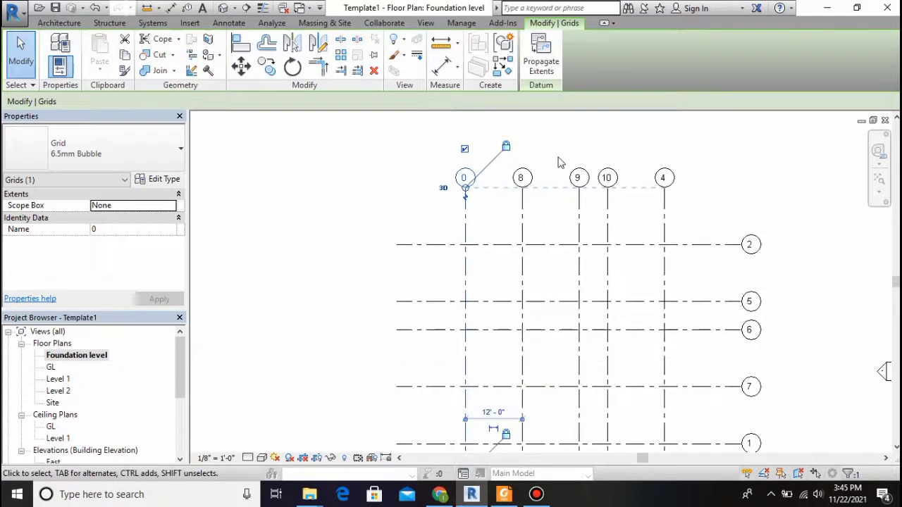
pyautogui.scroll(-1, 558, 162)
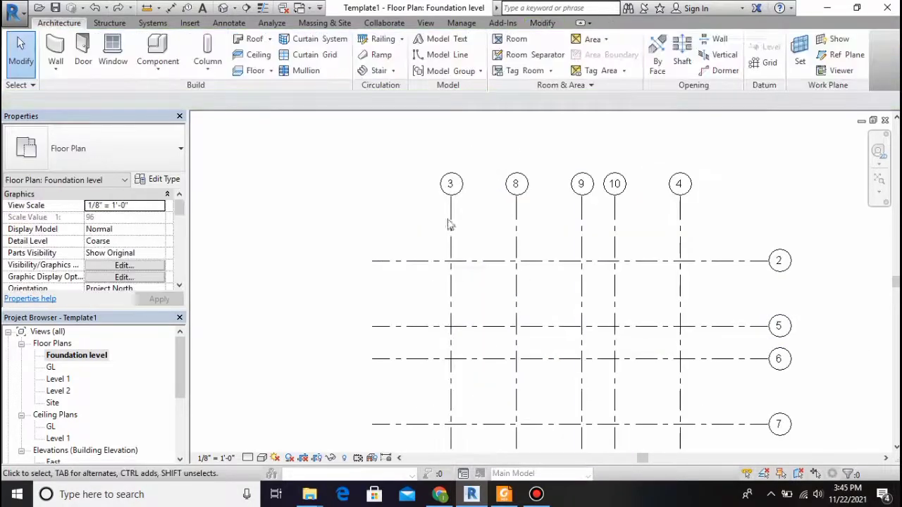
pyautogui.scroll(-1, 570, 215)
pyautogui.moveTo(717, 437); pyautogui.dragTo(702, 238)
pyautogui.press('Escape')
pyautogui.scroll(-1, 670, 289)
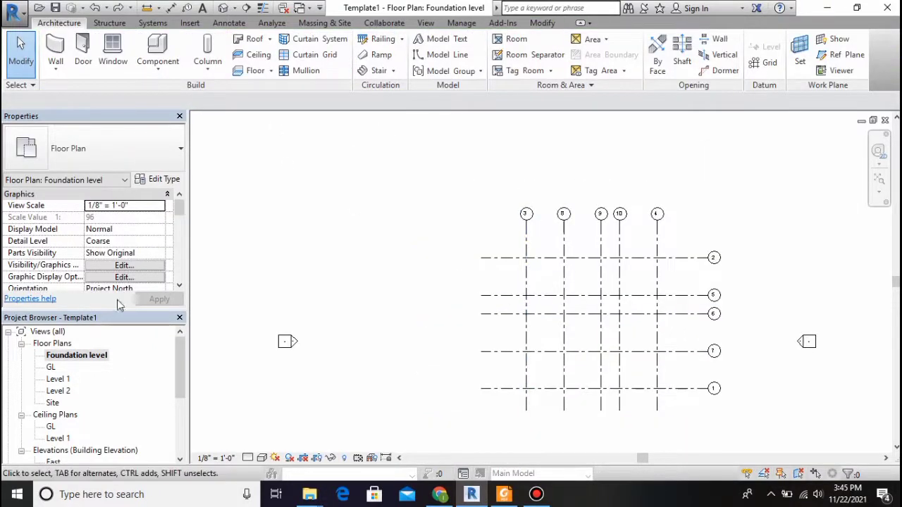
# Start a structural column and load the Concrete-Square-Column family from the US Imperial library's Structural Columns > Concrete folder
pyautogui.click(109, 23)
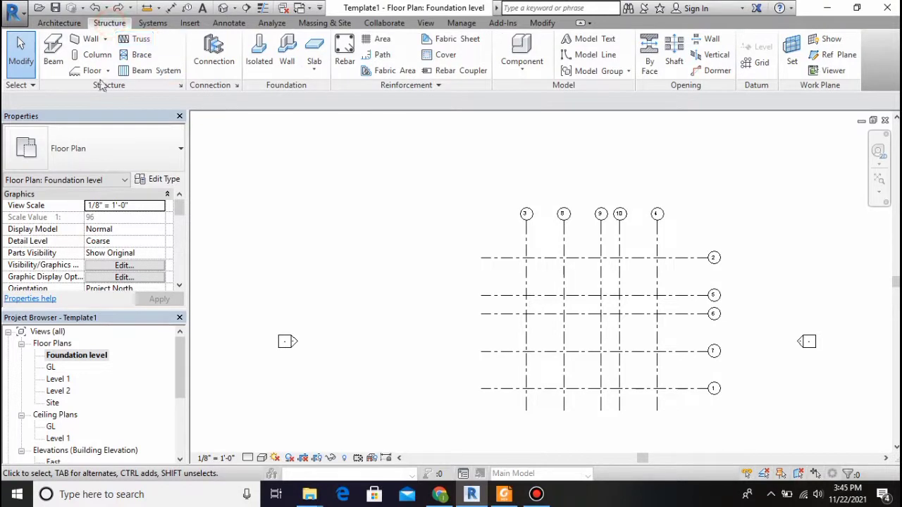
pyautogui.click(93, 54)
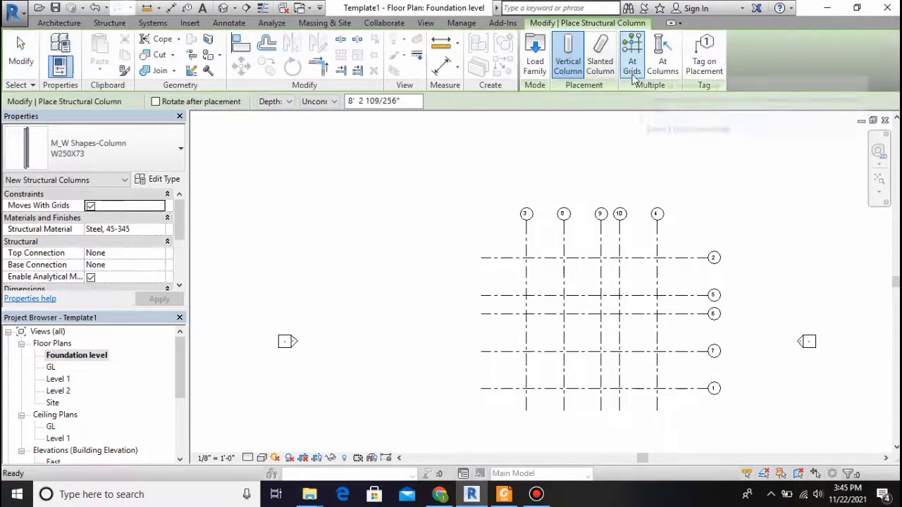
pyautogui.click(104, 157)
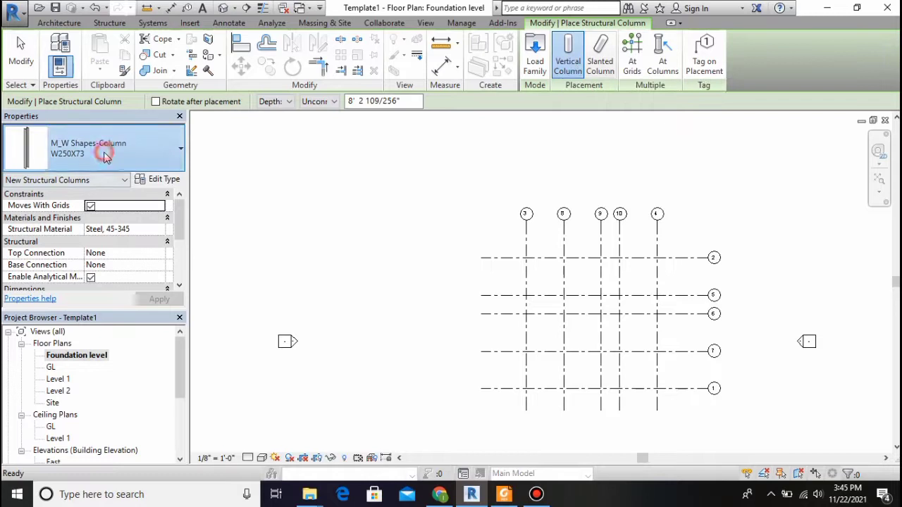
pyautogui.click(535, 53)
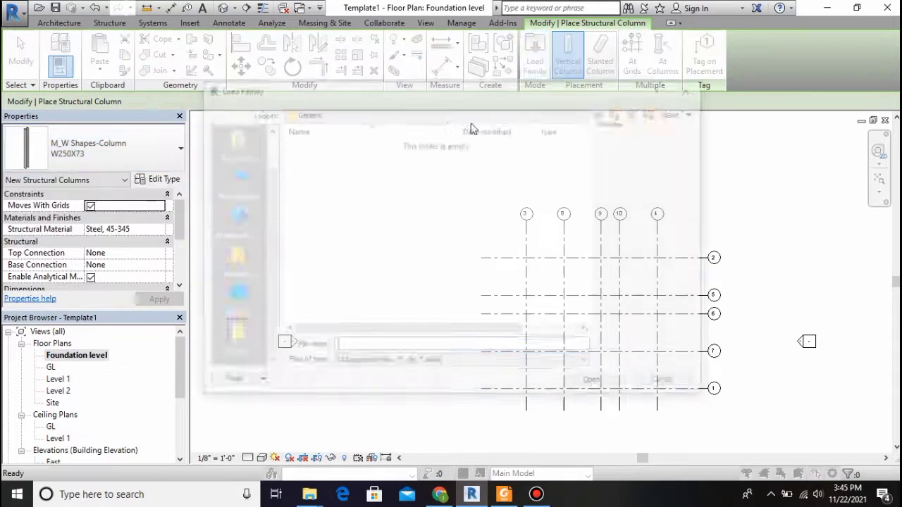
pyautogui.click(395, 114)
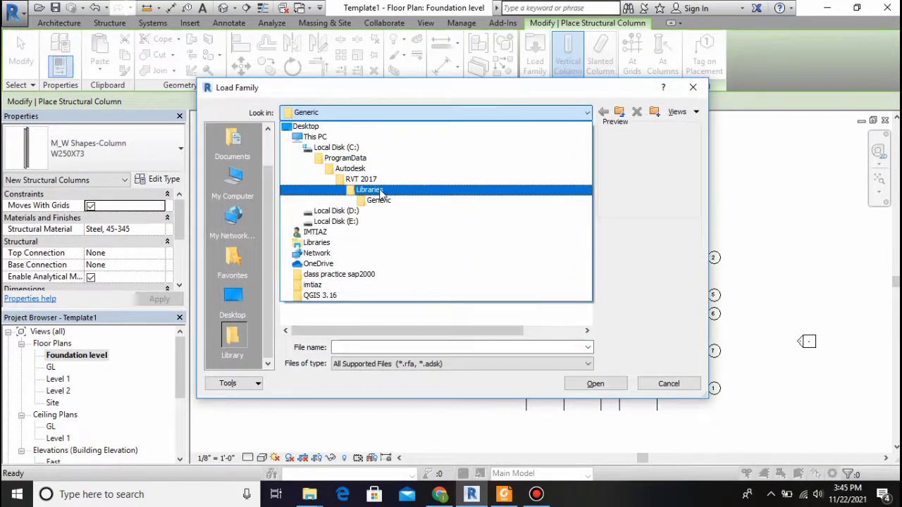
pyautogui.click(380, 191)
pyautogui.doubleClick(343, 161)
pyautogui.scroll(-2, 337, 167)
pyautogui.scroll(-4, 337, 169)
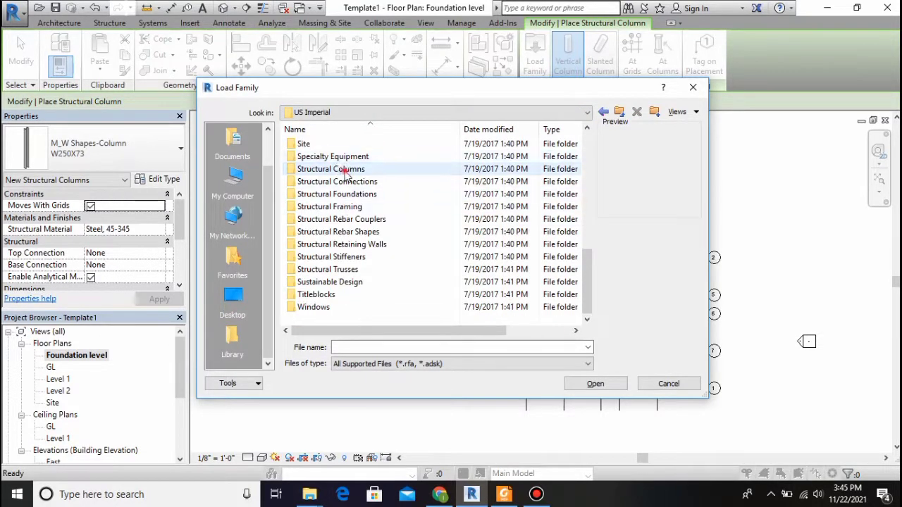
pyautogui.doubleClick(345, 169)
pyautogui.doubleClick(309, 145)
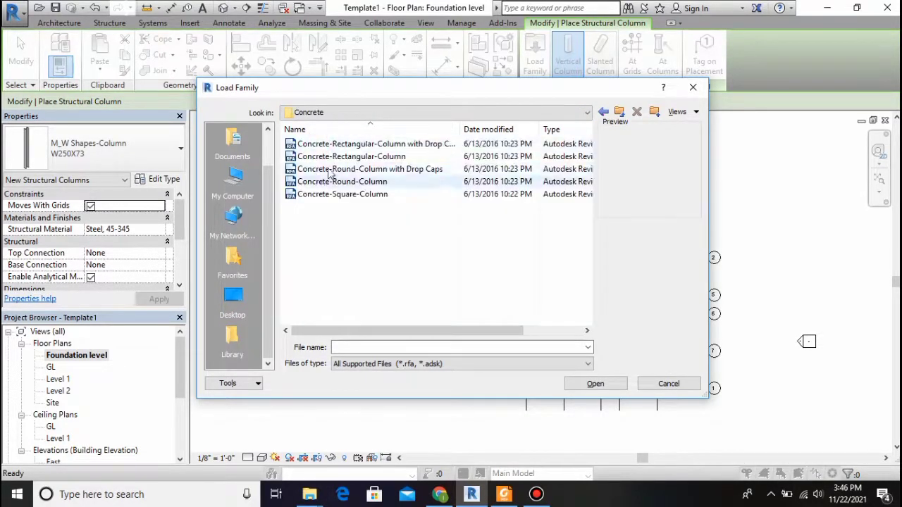
pyautogui.click(326, 195)
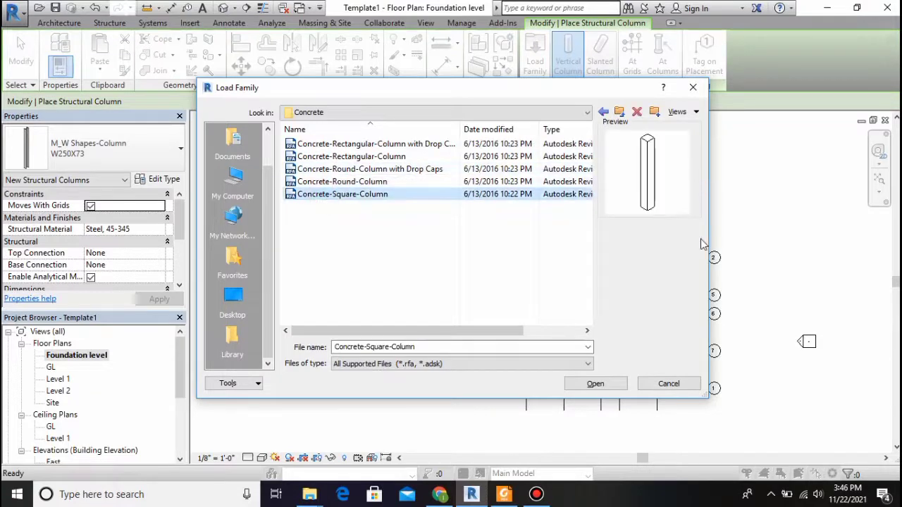
pyautogui.click(610, 385)
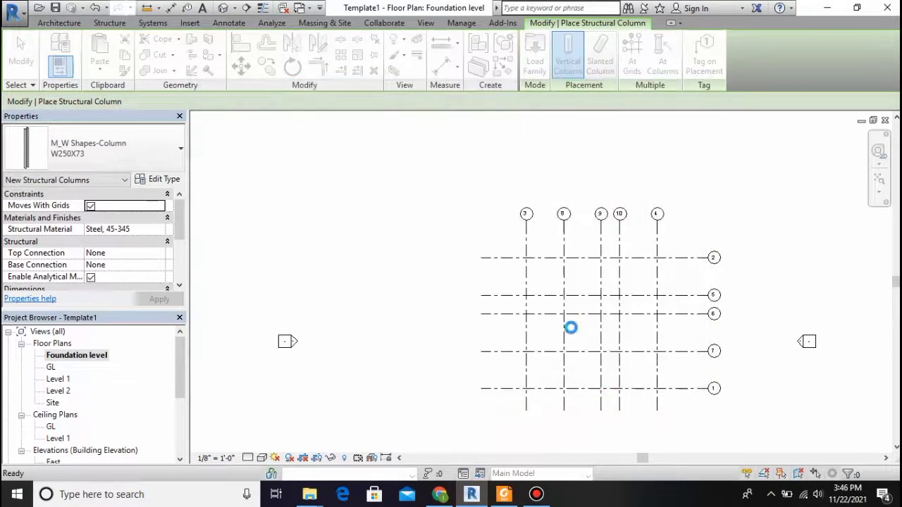
# Choose the 12 x 12 type of Concrete-Square-Column for placement
pyautogui.click(121, 159)
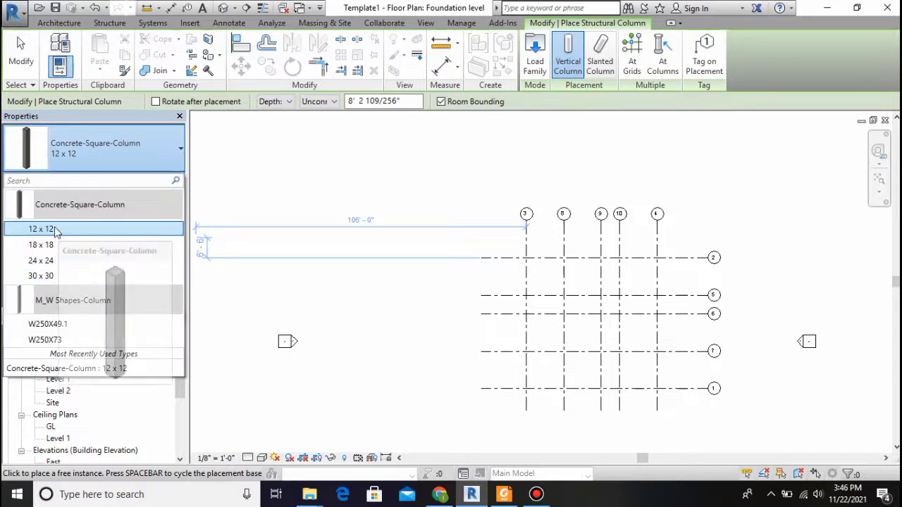
pyautogui.click(56, 230)
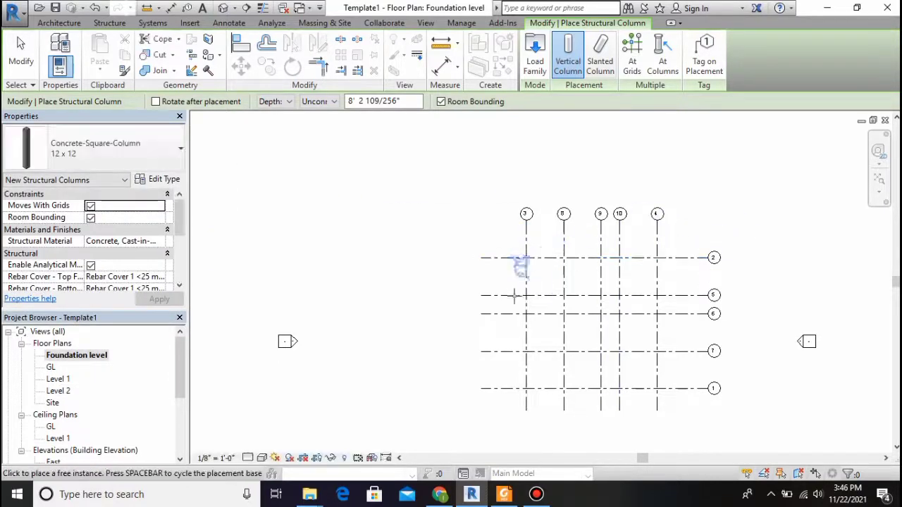
pyautogui.scroll(2, 527, 259)
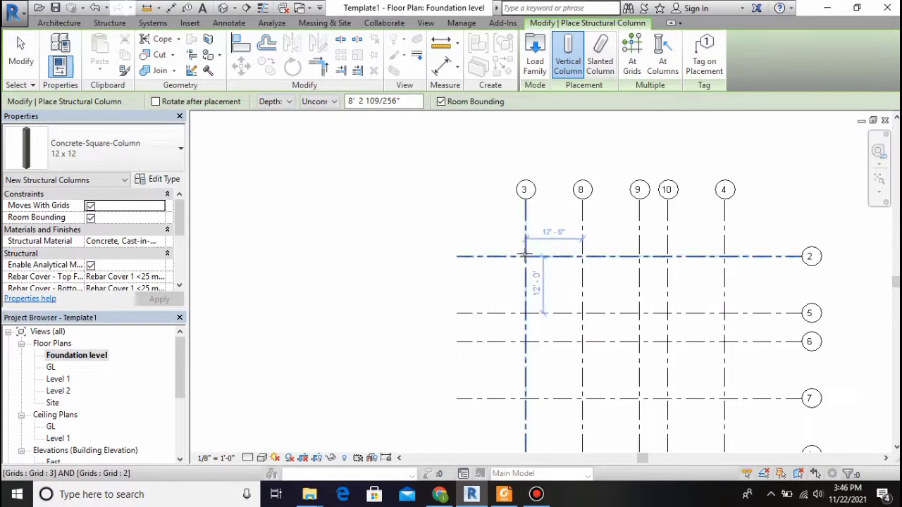
# Set the column to the 18 x 18 Concrete-Square-Column type, placed by Height up to GL
pyautogui.click(286, 102)
pyautogui.click(276, 124)
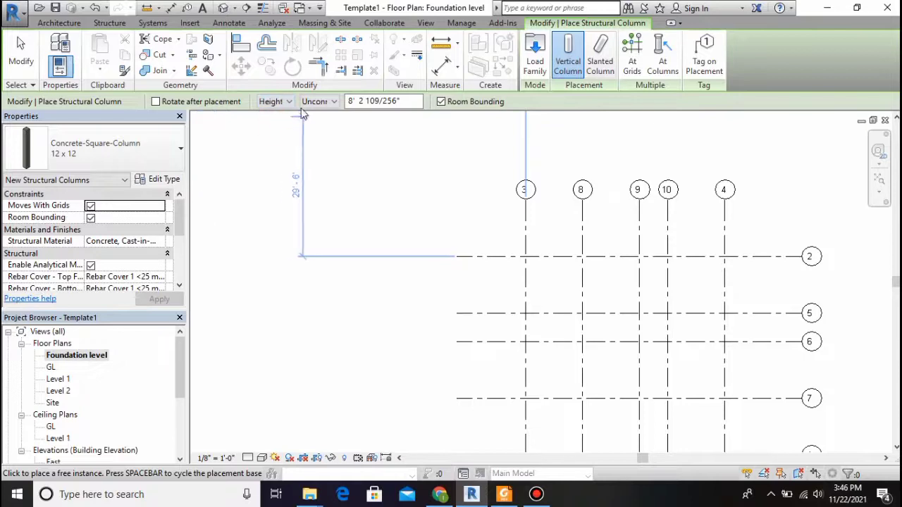
pyautogui.click(325, 102)
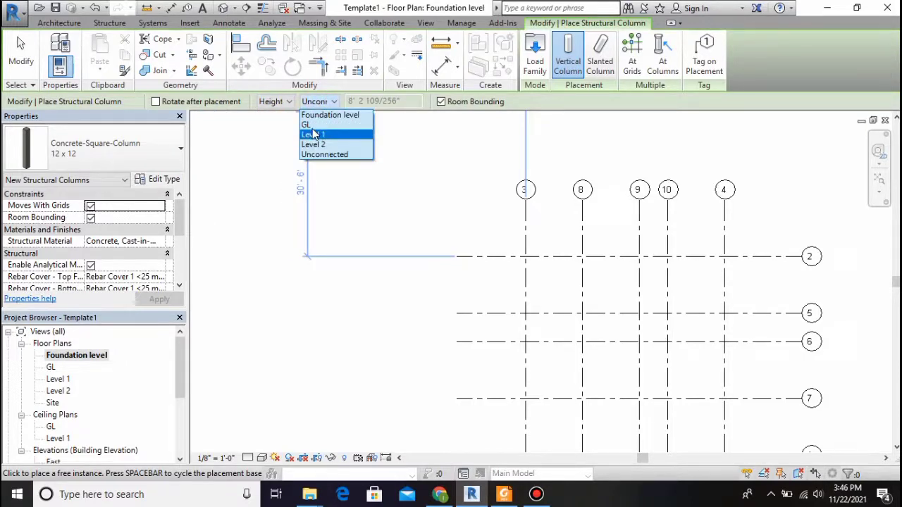
pyautogui.click(155, 161)
pyautogui.click(156, 151)
pyautogui.click(81, 244)
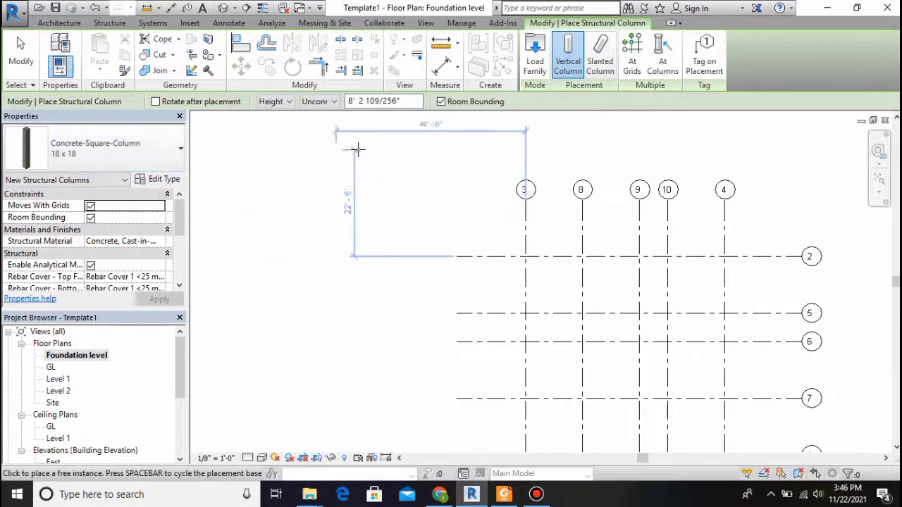
pyautogui.click(328, 102)
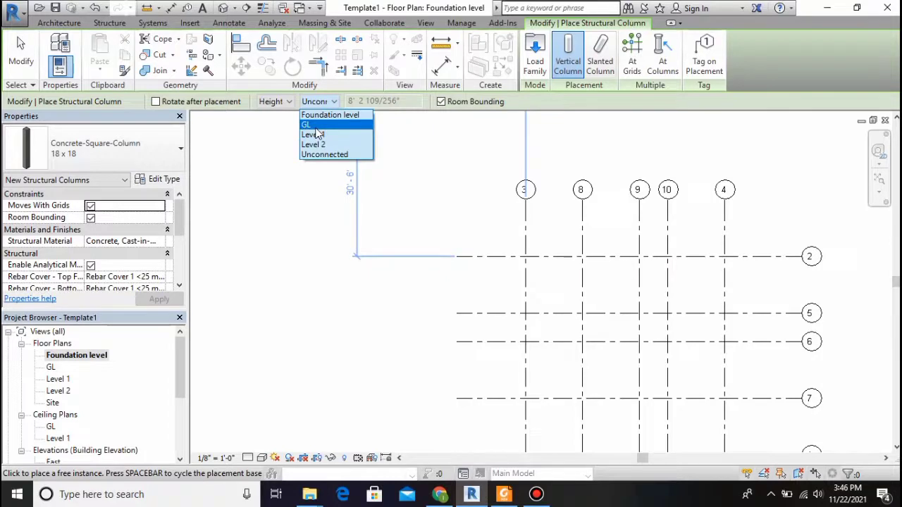
pyautogui.click(307, 125)
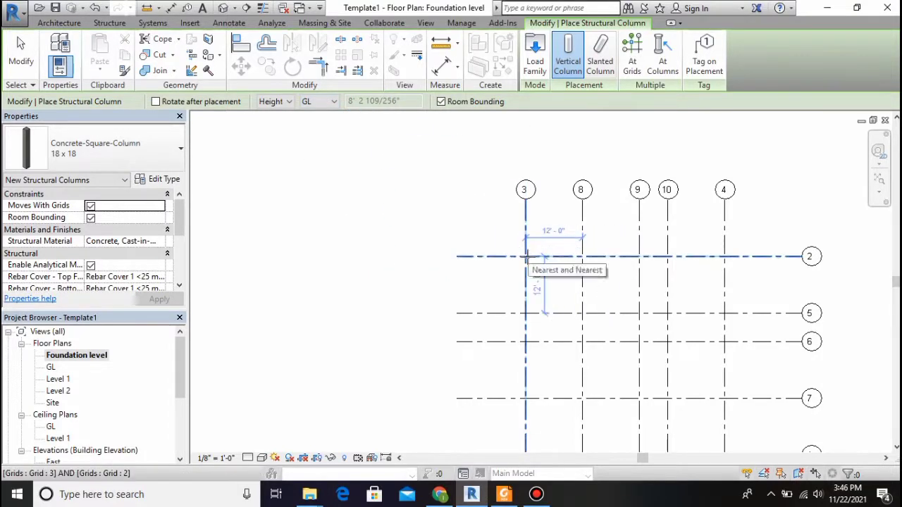
# Place individual columns where vertical grid 3 crosses horizontal grids 2, 5 and 6
pyautogui.scroll(-1, 579, 308)
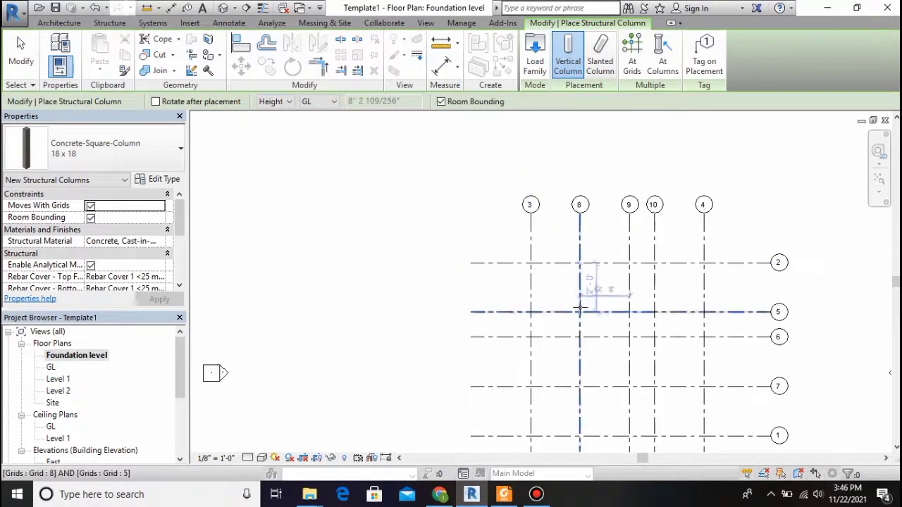
pyautogui.scroll(1, 579, 308)
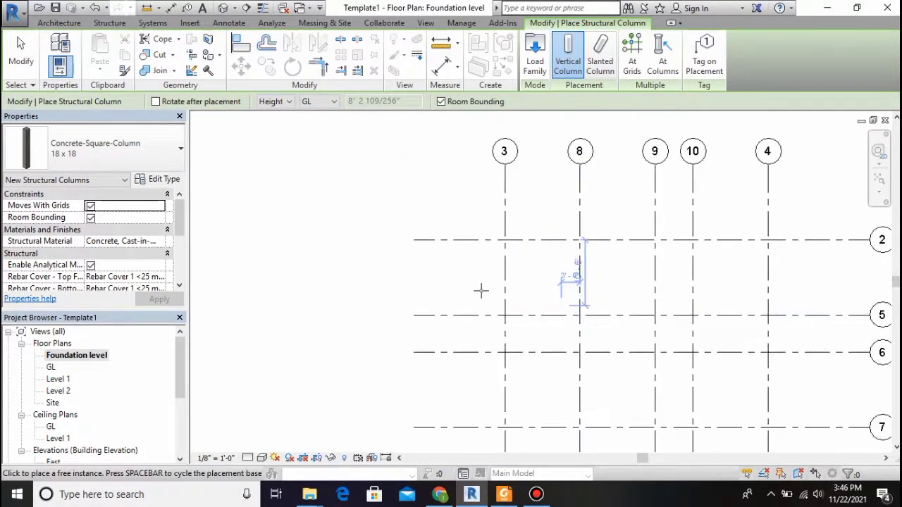
pyautogui.click(505, 240)
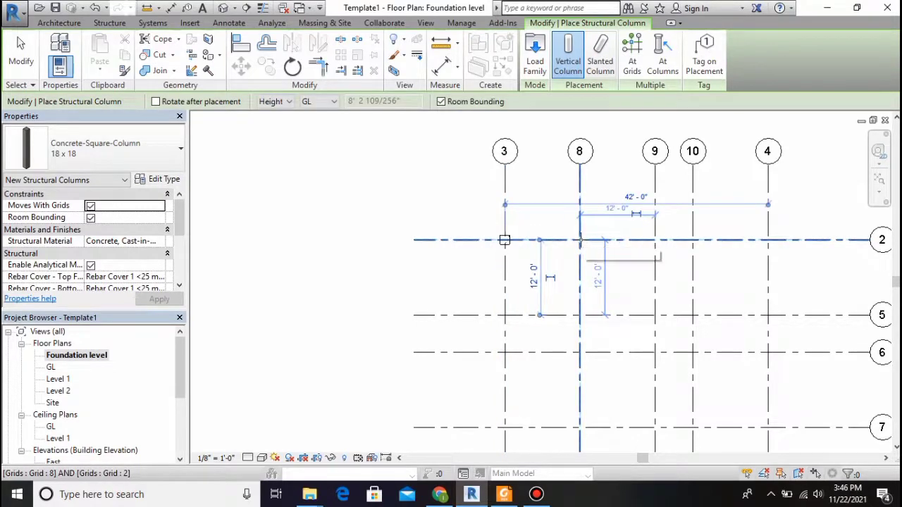
pyautogui.click(505, 315)
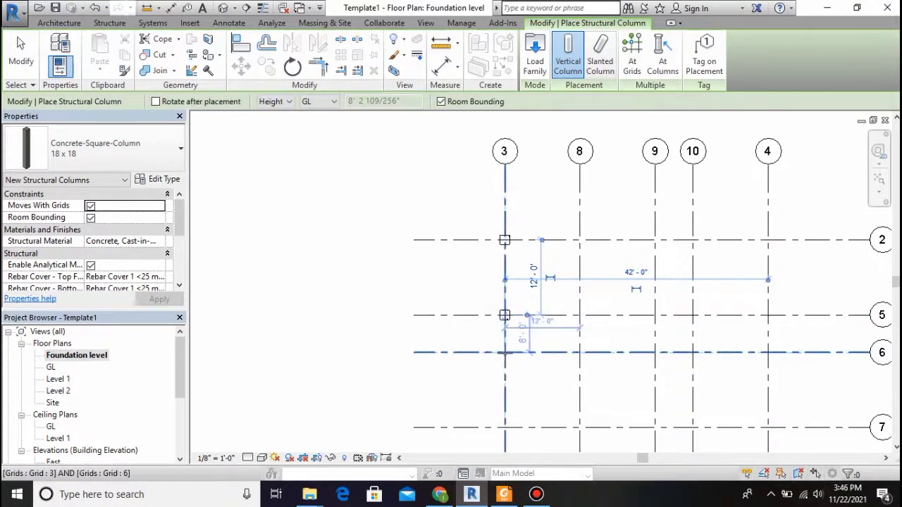
pyautogui.click(505, 352)
pyautogui.scroll(-1, 655, 284)
pyautogui.scroll(-1, 654, 284)
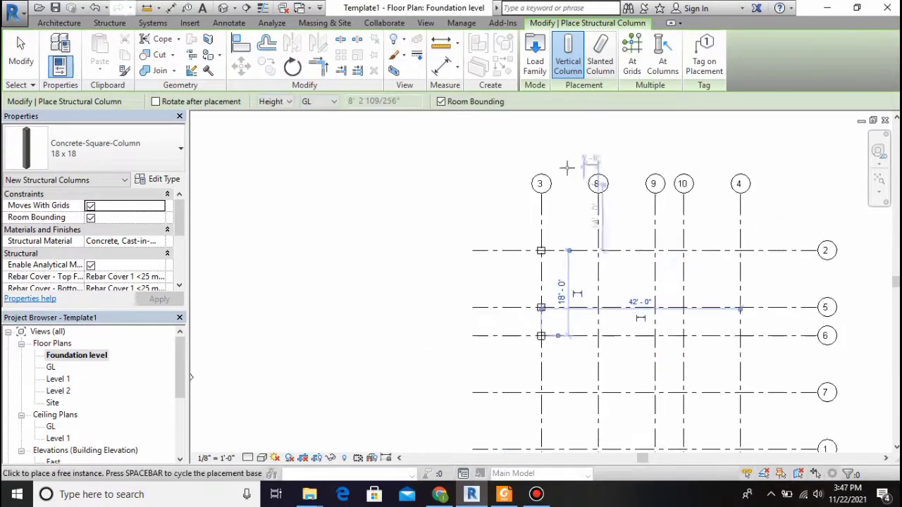
# Place columns at all intersections of vertical grids 9, 10 and 4 with horizontal grids 2, 5, 6, 7 and 1 using At Grids
pyautogui.click(632, 61)
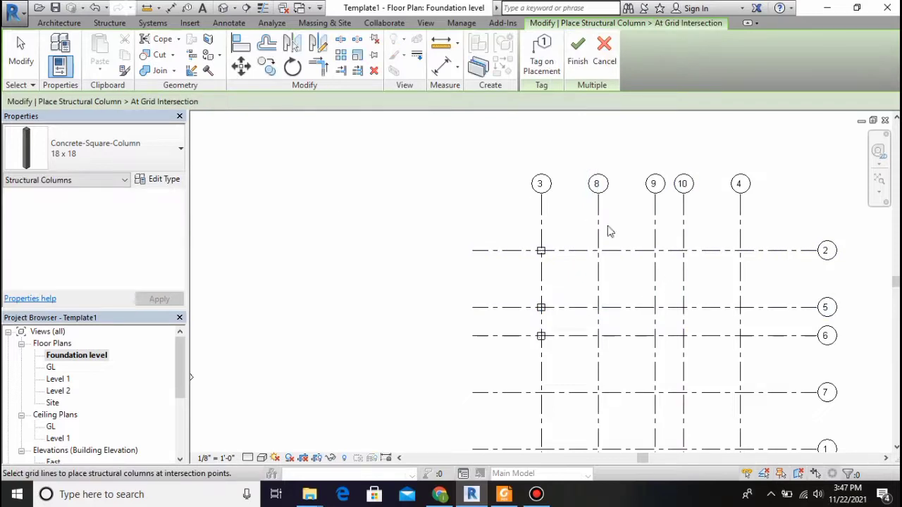
pyautogui.moveTo(753, 345); pyautogui.dragTo(587, 244)
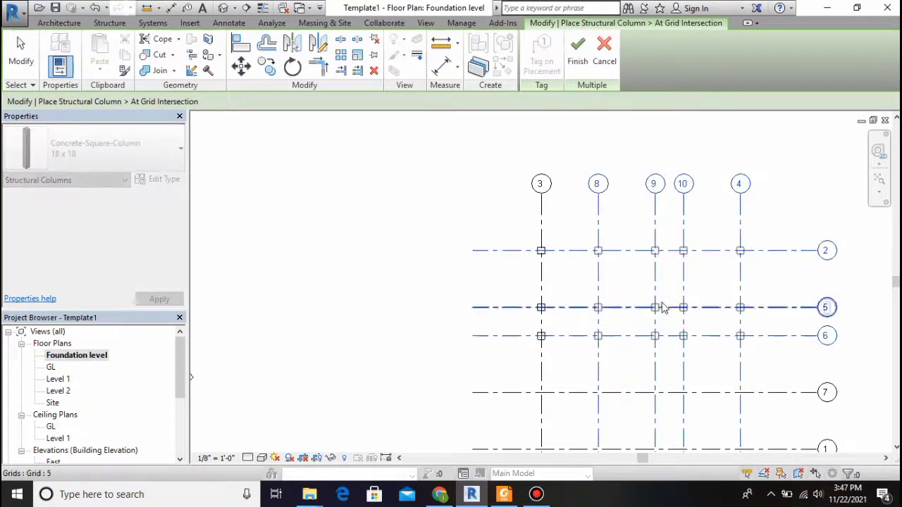
pyautogui.scroll(-1, 662, 303)
pyautogui.scroll(-1, 620, 255)
pyautogui.scroll(1, 705, 403)
pyautogui.moveTo(719, 388); pyautogui.dragTo(604, 351)
pyautogui.moveTo(617, 304); pyautogui.dragTo(620, 279)
pyautogui.moveTo(619, 206); pyautogui.dragTo(622, 207)
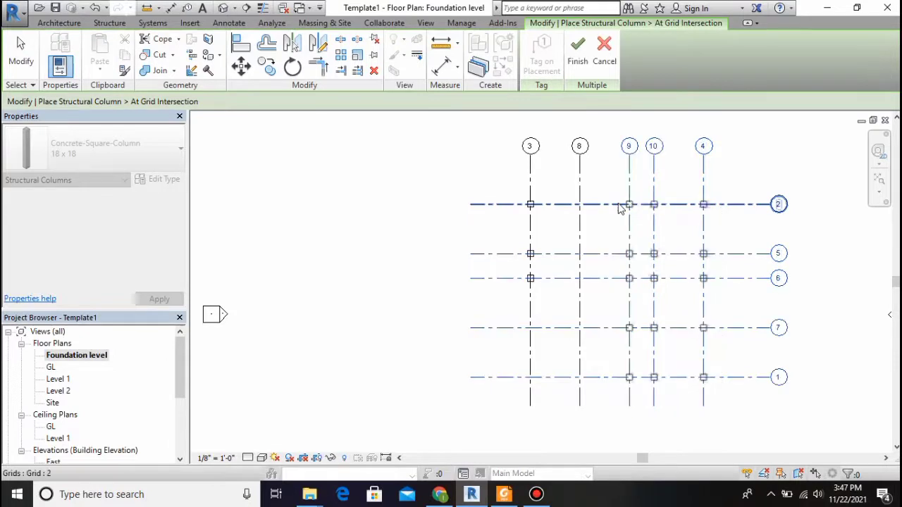
pyautogui.click(577, 51)
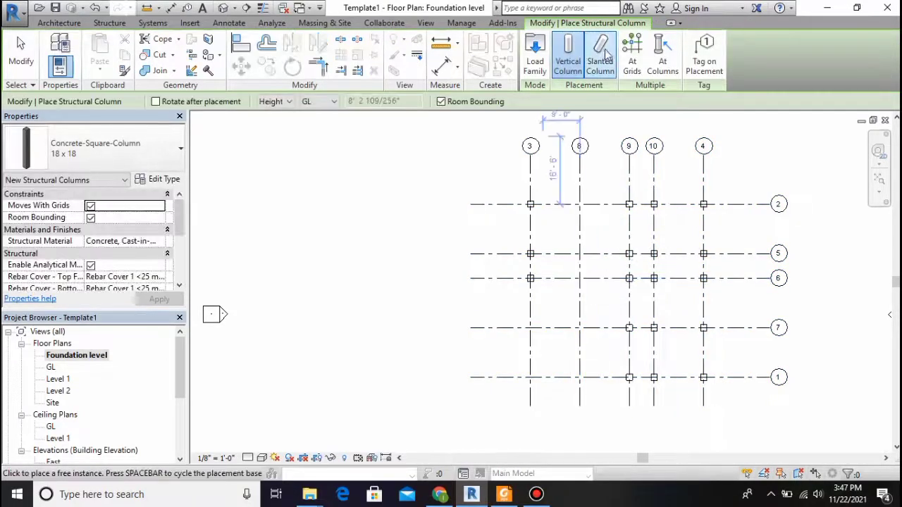
# Add columns at the intersections of vertical grid 8 with horizontal grids 2, 5 and 6 using At Grids, then end column placement
pyautogui.click(632, 56)
pyautogui.moveTo(595, 288); pyautogui.dragTo(568, 199)
pyautogui.click(582, 53)
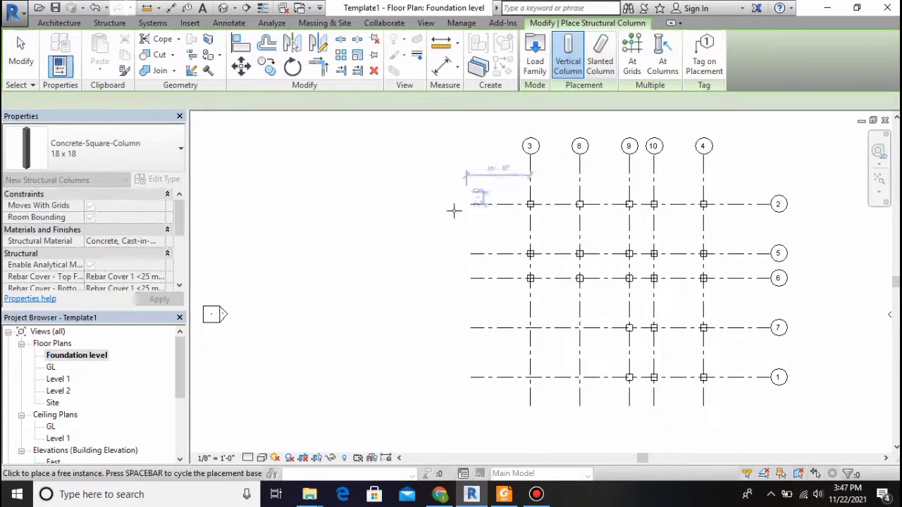
pyautogui.press('Escape')
pyautogui.press('Escape')
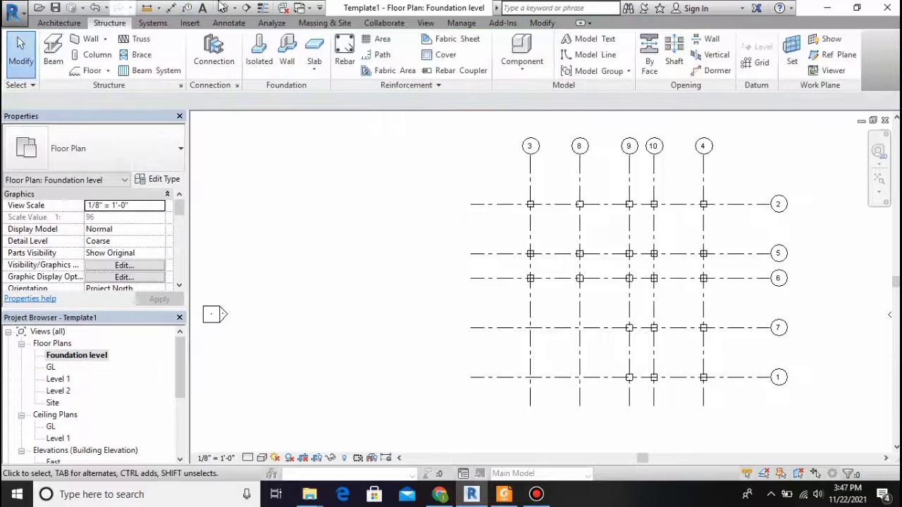
# Open the default 3D view and examine the placed columns
pyautogui.click(220, 7)
pyautogui.scroll(3, 469, 238)
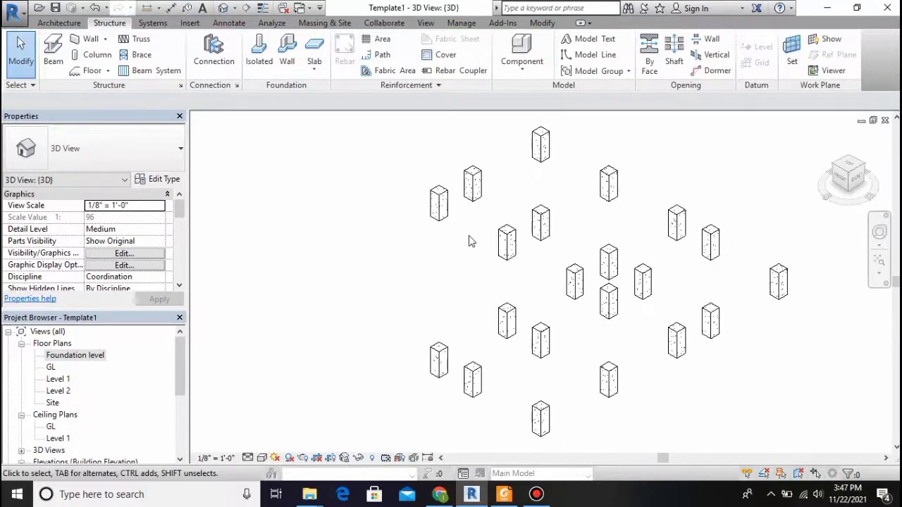
pyautogui.scroll(1, 471, 241)
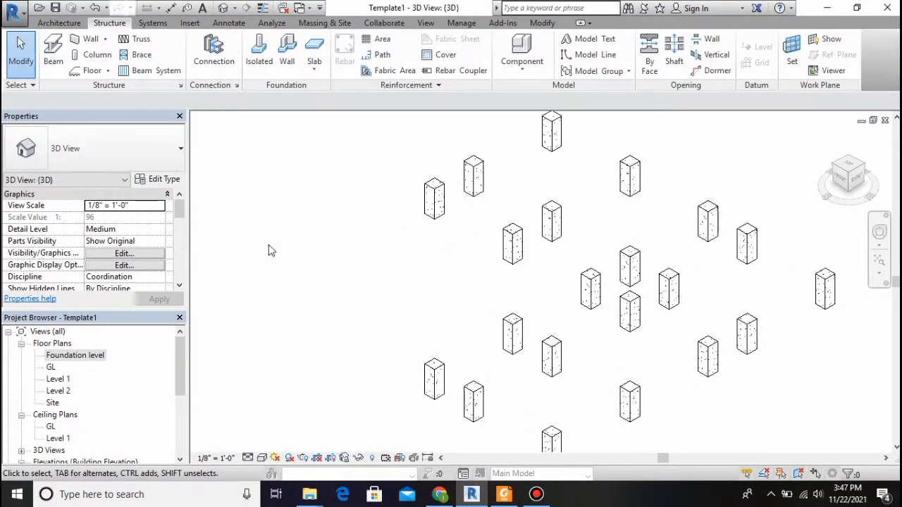
# Open the Foundation level floor plan and start a structural wall, reviewing the available Basic Wall types
pyautogui.doubleClick(76, 356)
pyautogui.scroll(3, 643, 258)
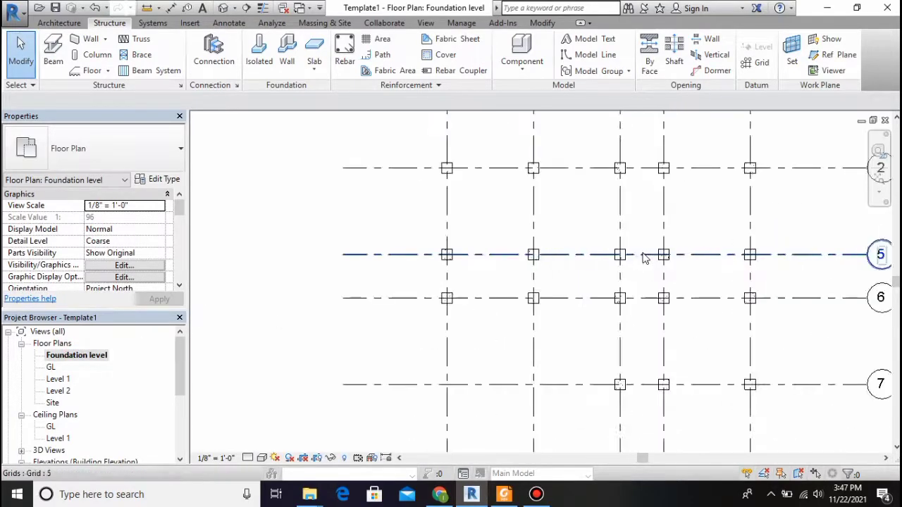
pyautogui.click(82, 38)
pyautogui.click(125, 151)
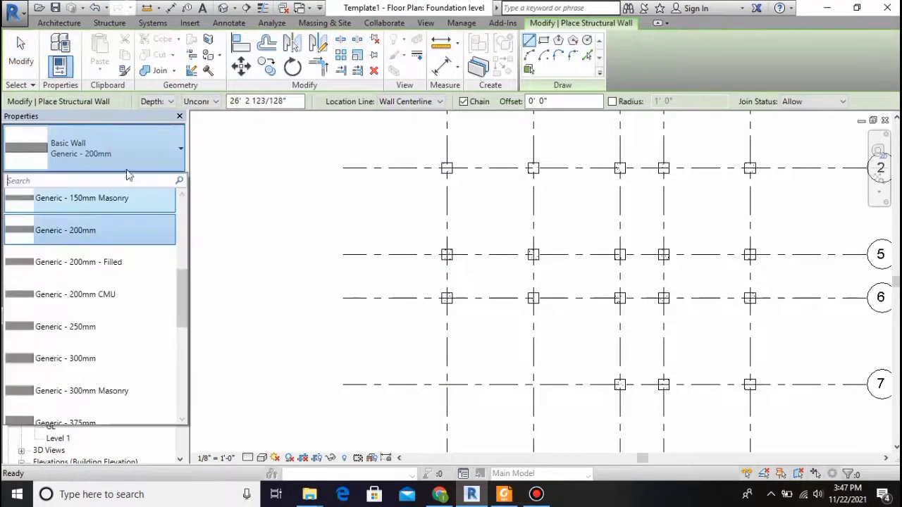
pyautogui.scroll(-1, 71, 350)
pyautogui.scroll(4, 78, 345)
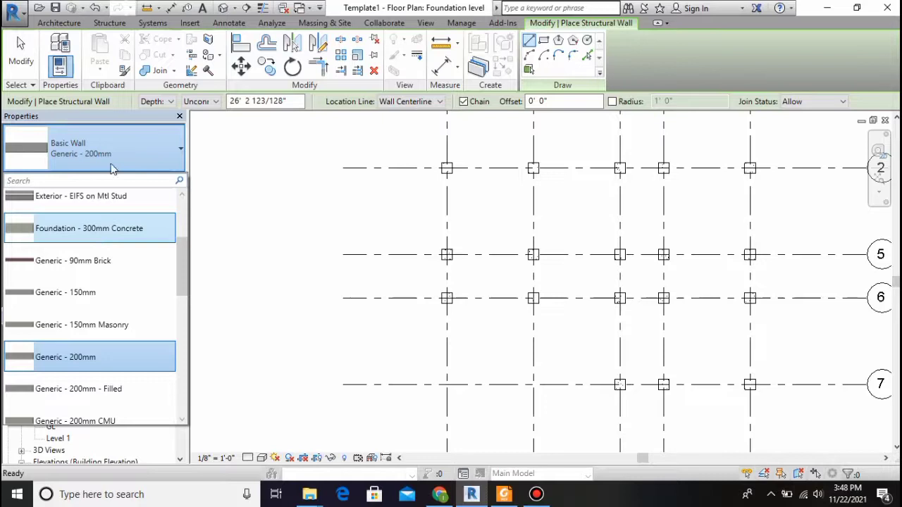
pyautogui.click(109, 23)
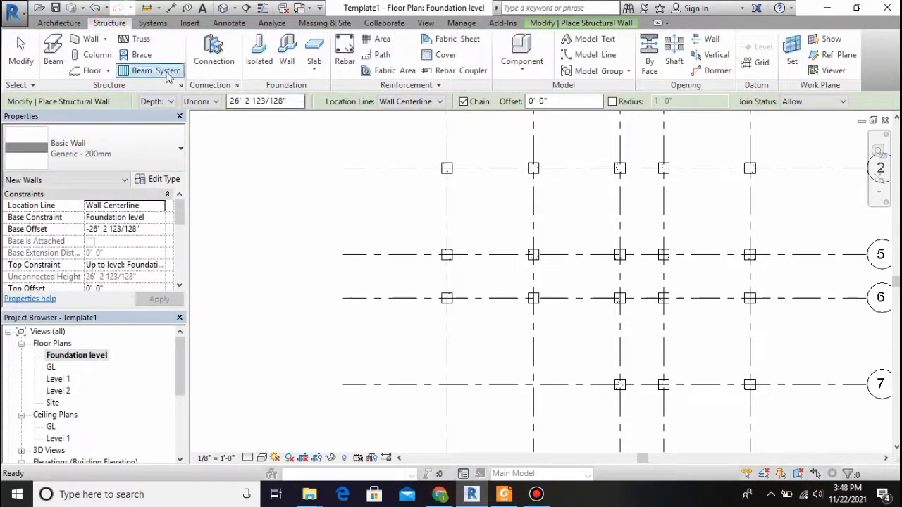
pyautogui.click(78, 39)
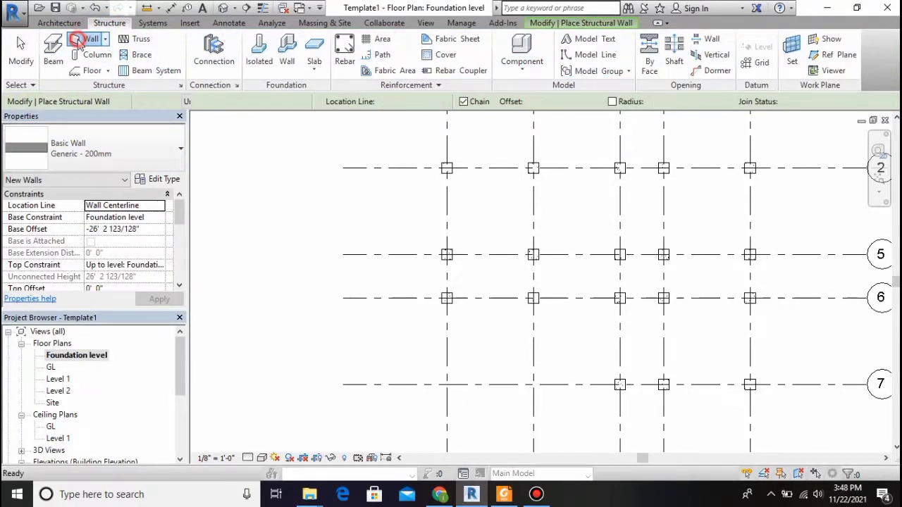
pyautogui.click(164, 156)
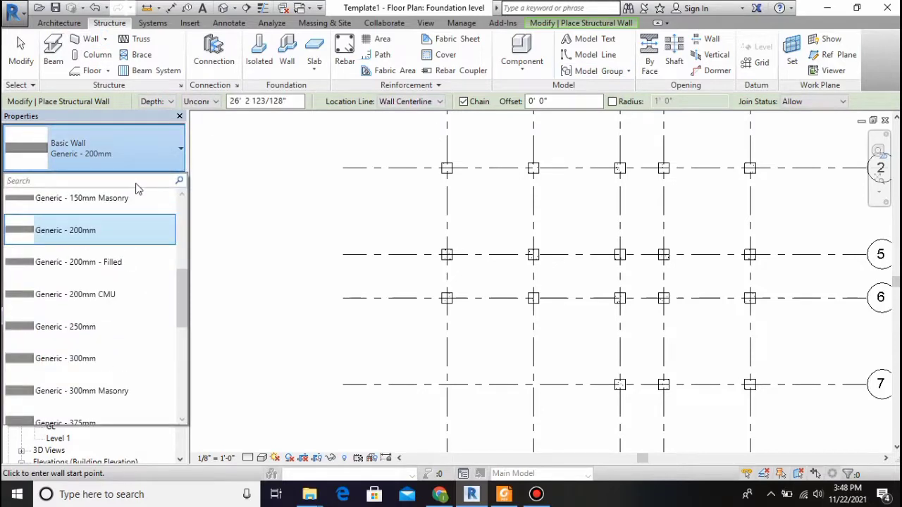
pyautogui.click(134, 154)
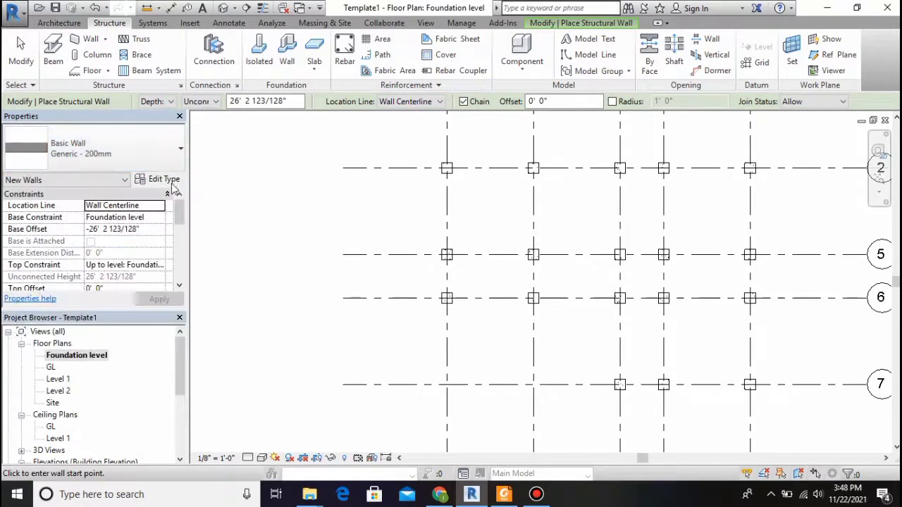
# Duplicate the Generic - 200mm wall type and rename the copy Generic - 18'
pyautogui.click(162, 180)
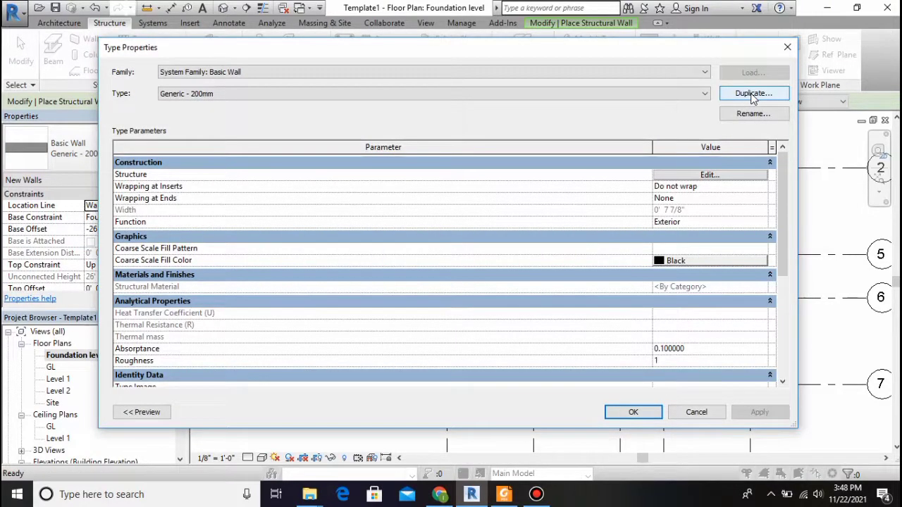
pyautogui.click(636, 92)
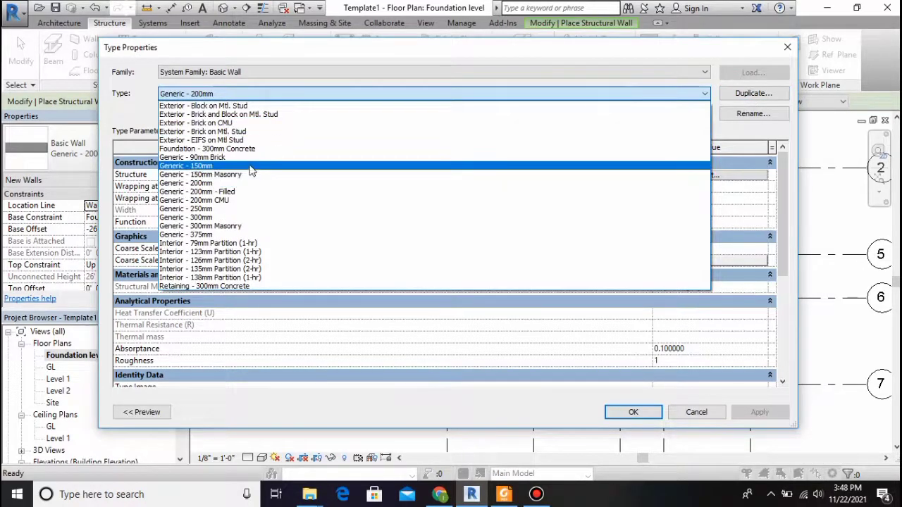
pyautogui.click(435, 92)
pyautogui.click(749, 92)
pyautogui.click(442, 264)
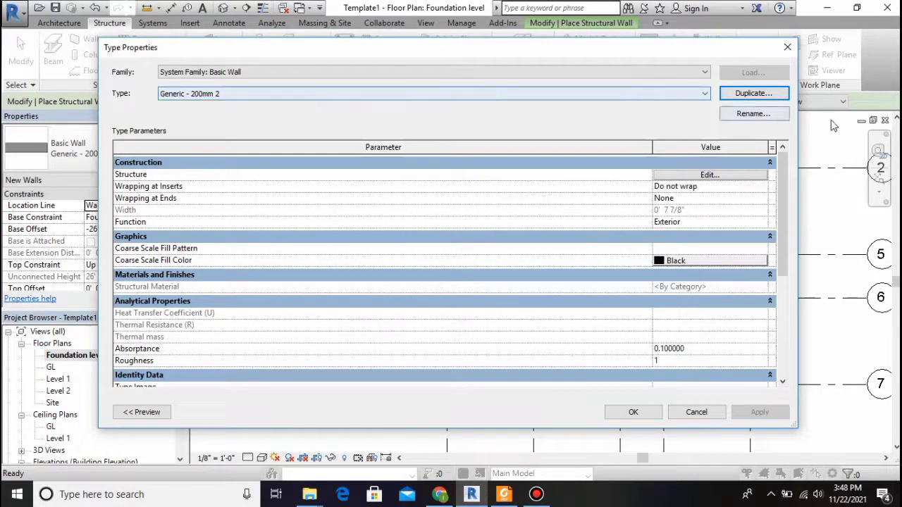
pyautogui.click(752, 113)
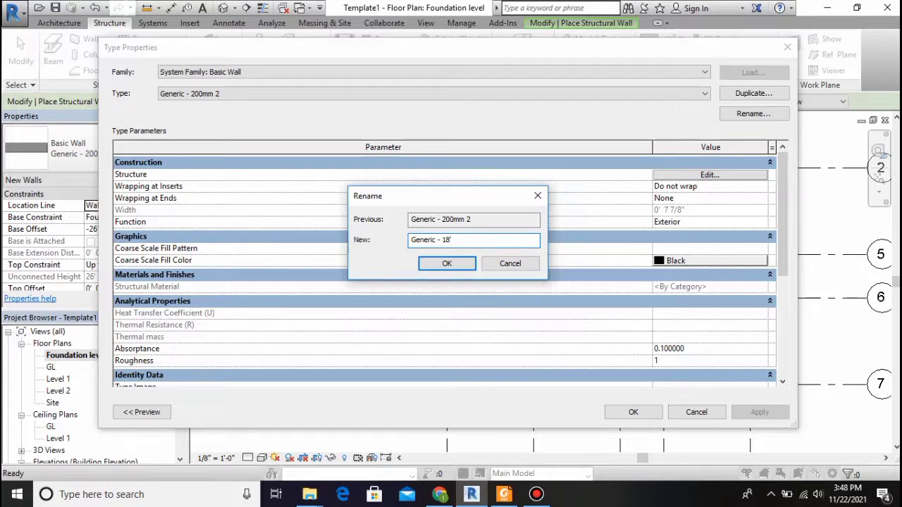
pyautogui.click(451, 264)
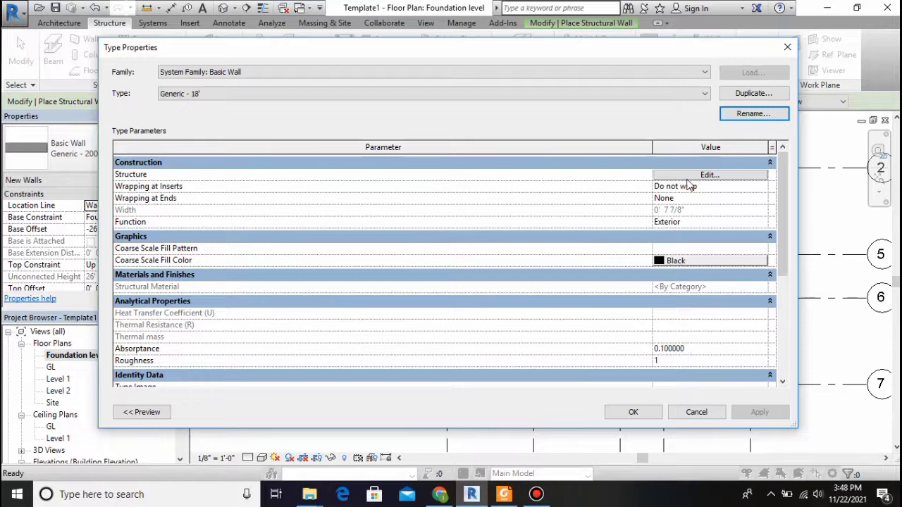
# Set the wall type's structure layer thickness to 1' 6" and display the assembly preview
pyautogui.click(692, 176)
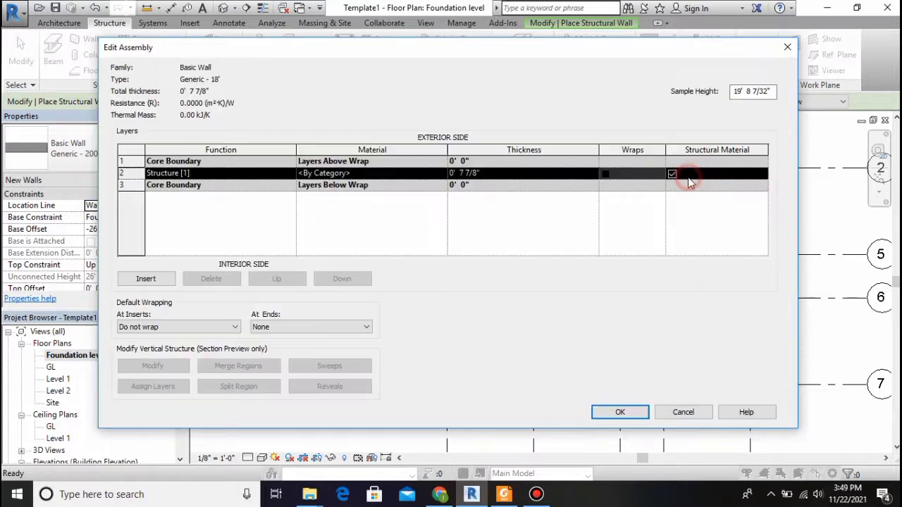
pyautogui.click(465, 174)
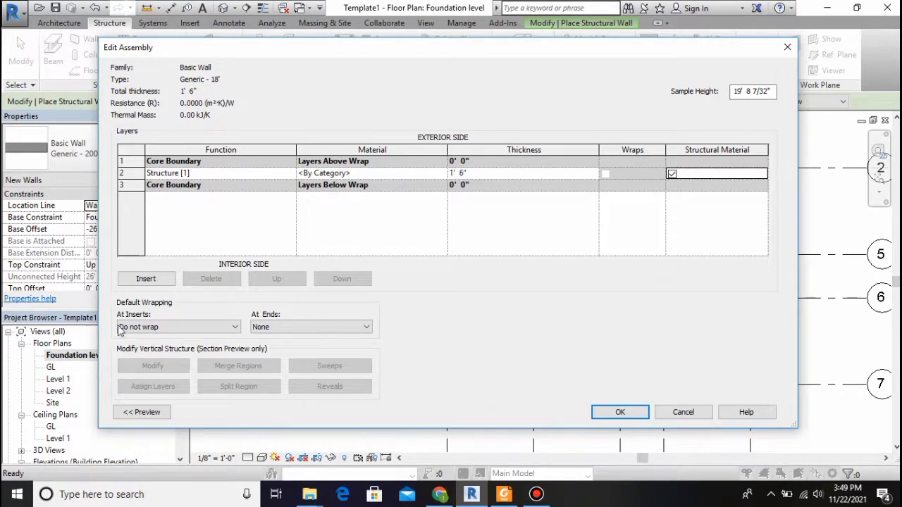
pyautogui.click(141, 412)
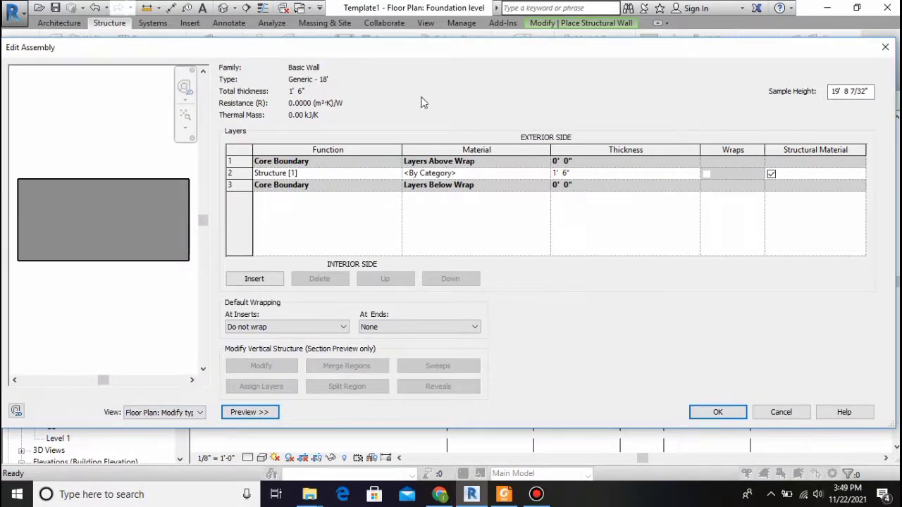
pyautogui.click(718, 412)
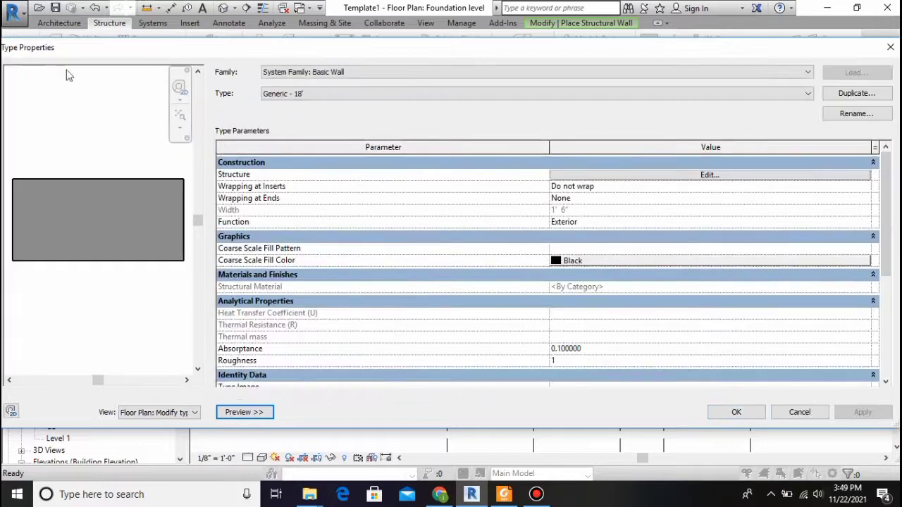
# Correct the wall type's name to Generic - 18" and accept the type properties
pyautogui.click(446, 93)
pyautogui.click(392, 87)
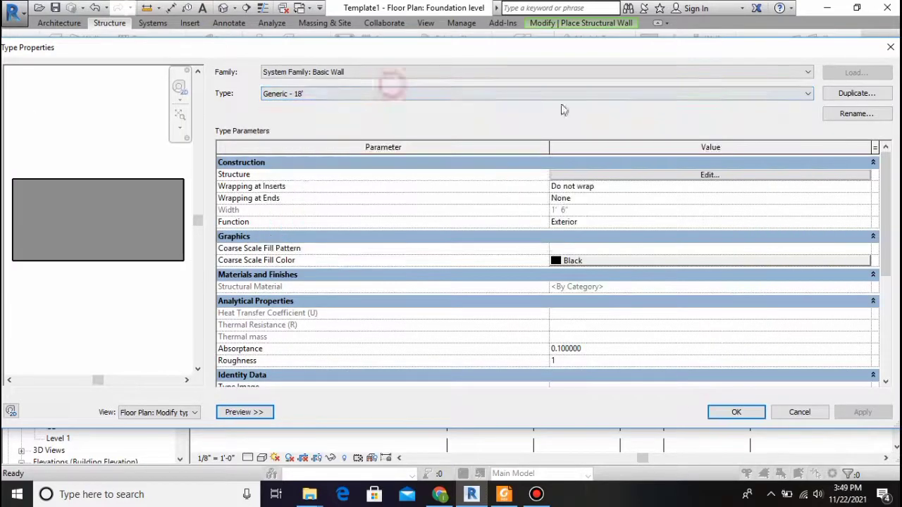
pyautogui.click(857, 115)
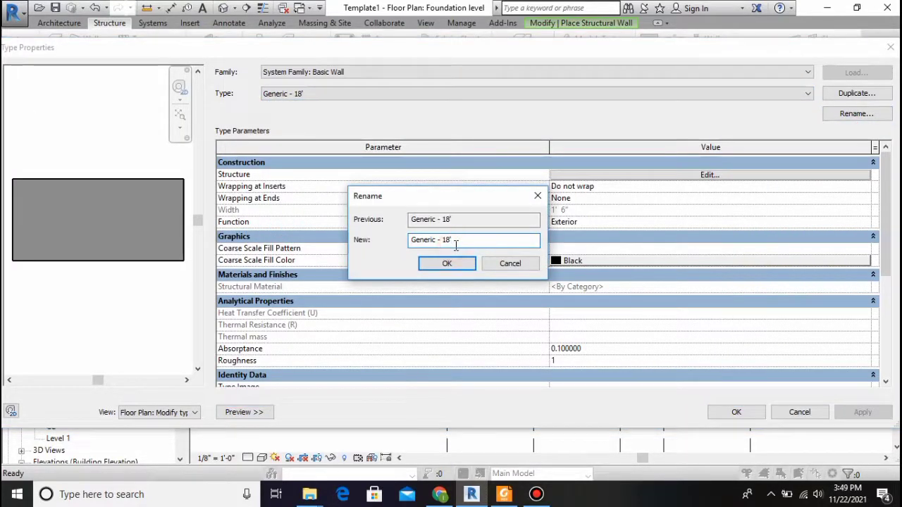
pyautogui.press('BackSpace')
pyautogui.write('"')
pyautogui.press('Return')
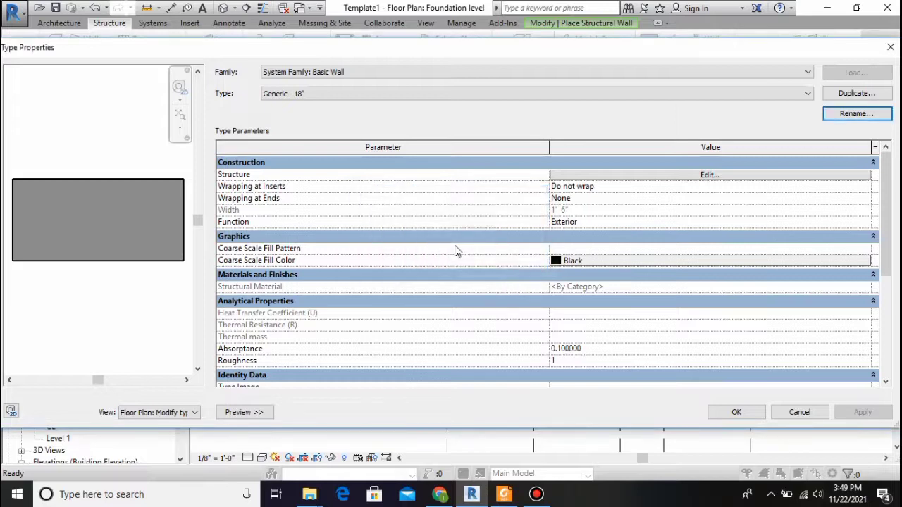
pyautogui.click(736, 414)
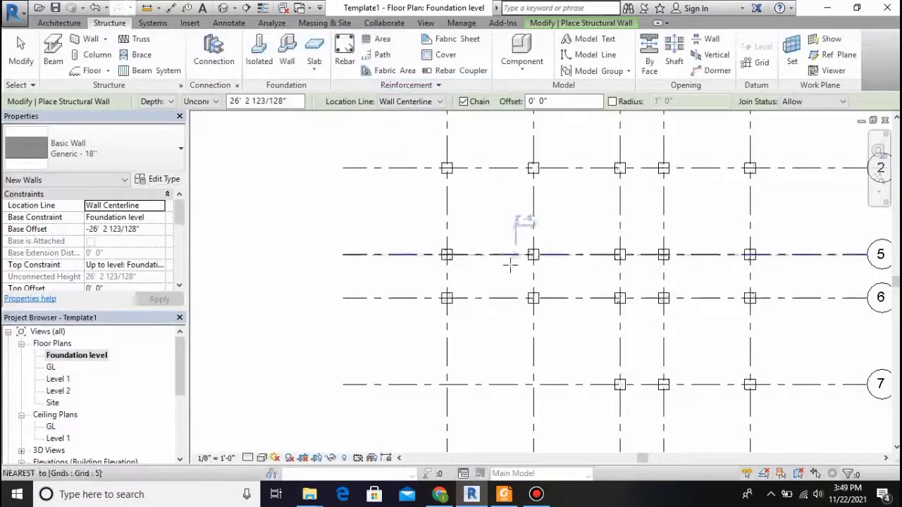
# Set the new walls to be measured by height, rising from Foundation level up to GL
pyautogui.click(155, 102)
pyautogui.click(163, 126)
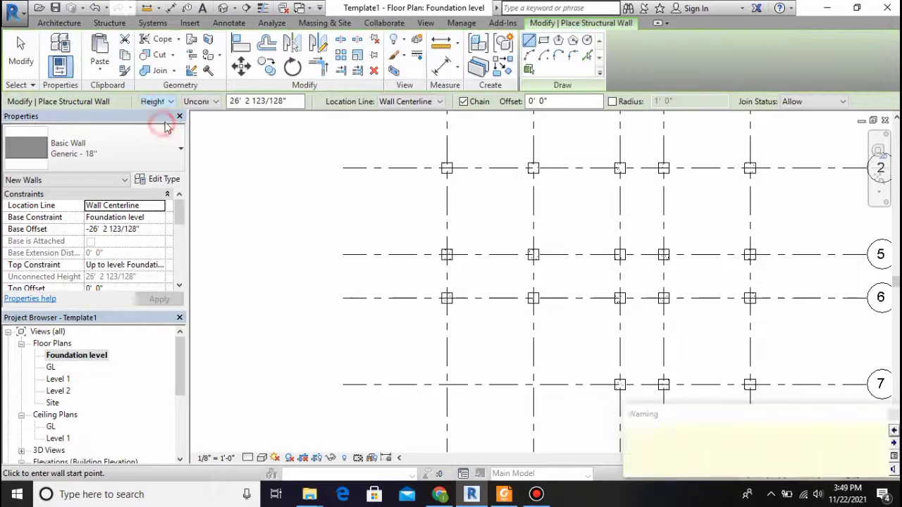
pyautogui.click(208, 102)
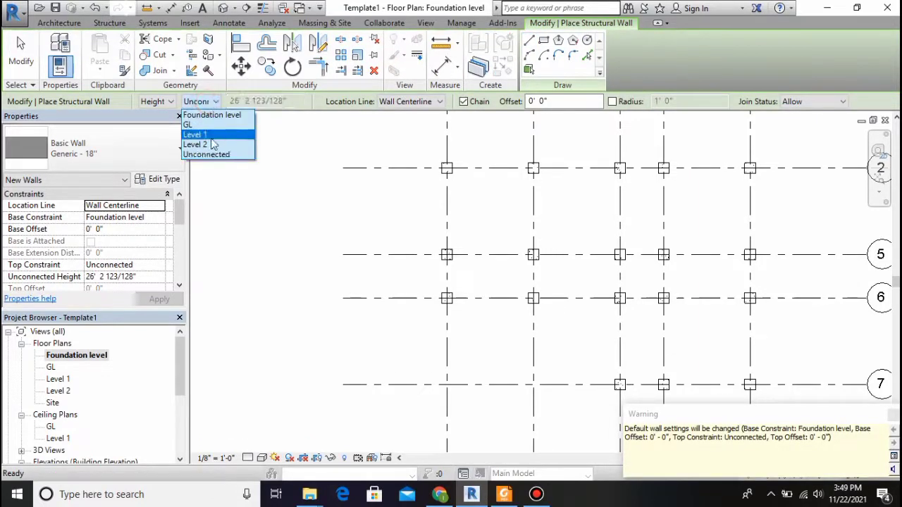
pyautogui.click(201, 124)
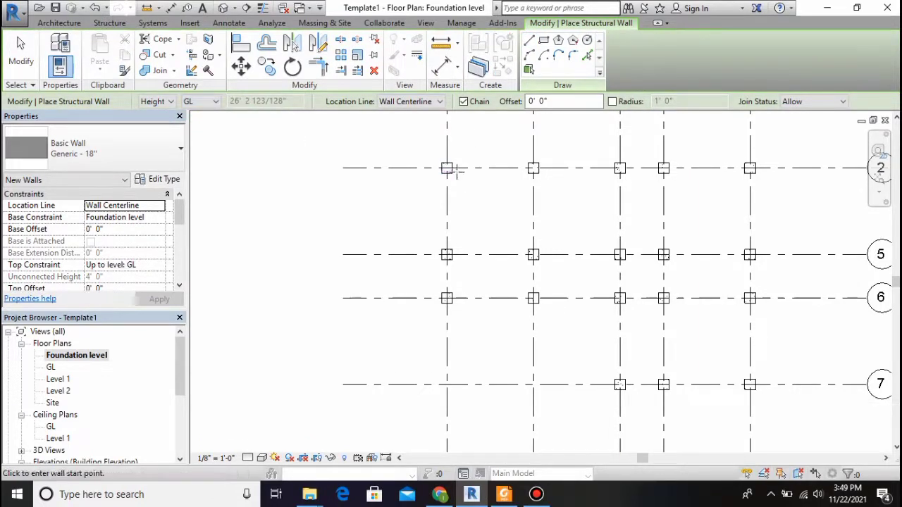
# Draw an 18" structural wall along grid 2 between the two leftmost columns, ending the chain there
pyautogui.scroll(1, 452, 169)
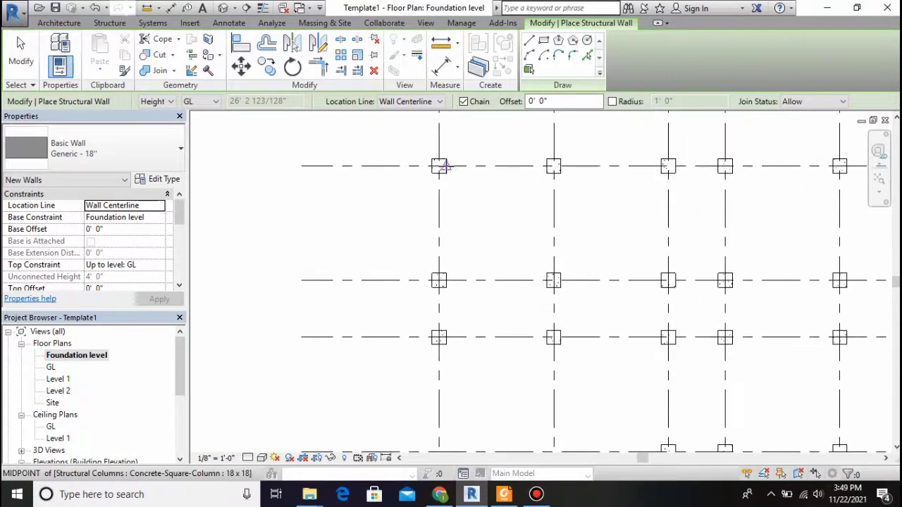
pyautogui.click(443, 166)
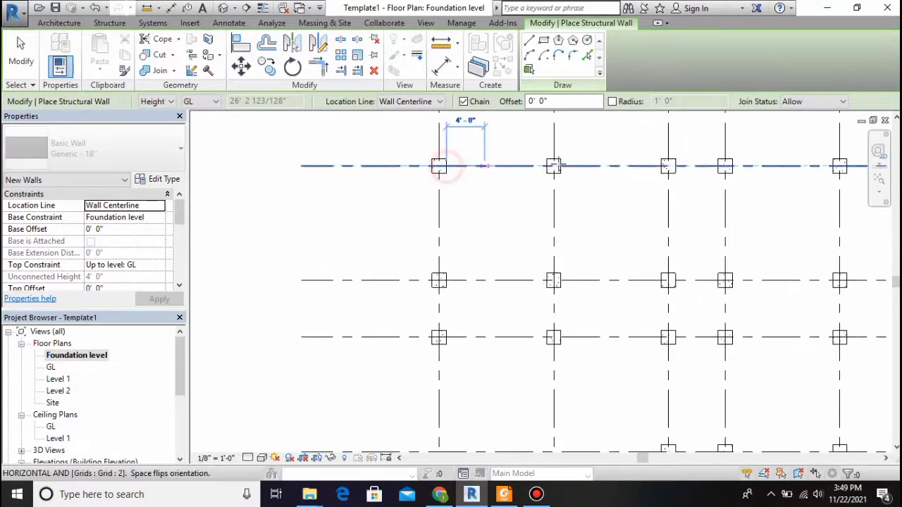
pyautogui.click(549, 166)
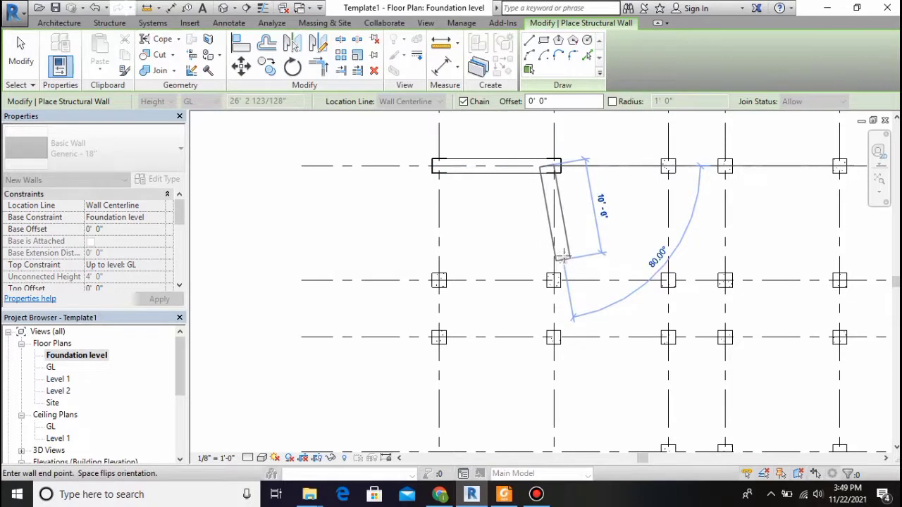
pyautogui.press('Escape')
# Try a wall along the leftmost vertical grid from the grid 5 column to the grid 2 column, and undo it
pyautogui.click(439, 273)
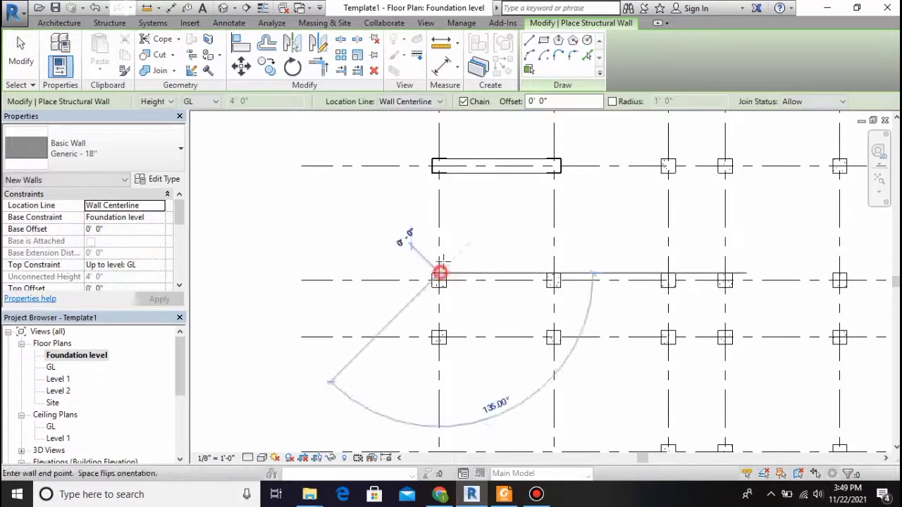
pyautogui.click(438, 169)
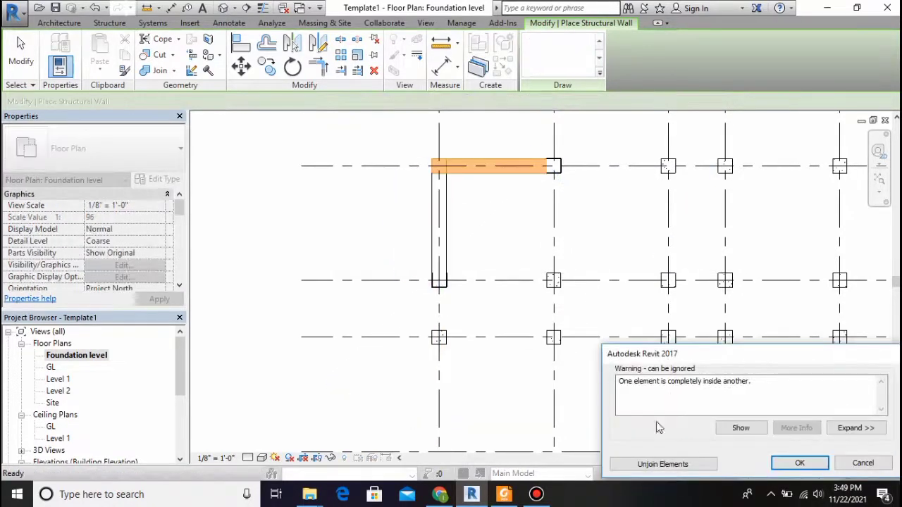
pyautogui.click(799, 464)
pyautogui.press('Escape')
pyautogui.press('Escape')
pyautogui.scroll(2, 425, 185)
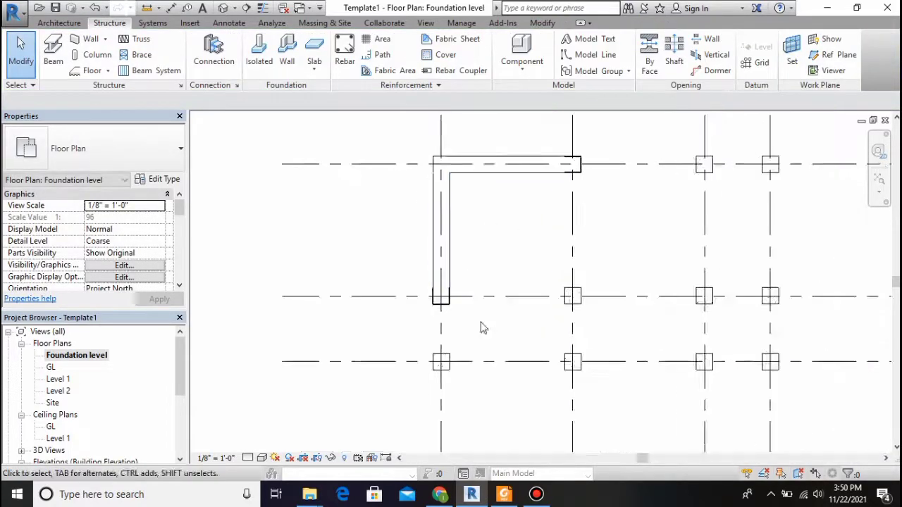
pyautogui.hotkey('ctrl', 'z')
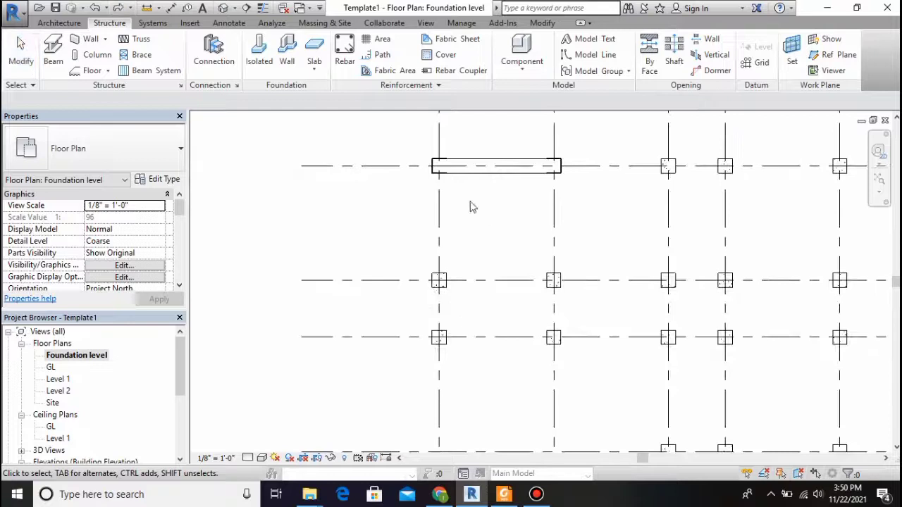
# Retry the leftmost vertical wall from the upper face of the grid 5 column to the grid 2 column, and cancel it
pyautogui.scroll(1, 465, 197)
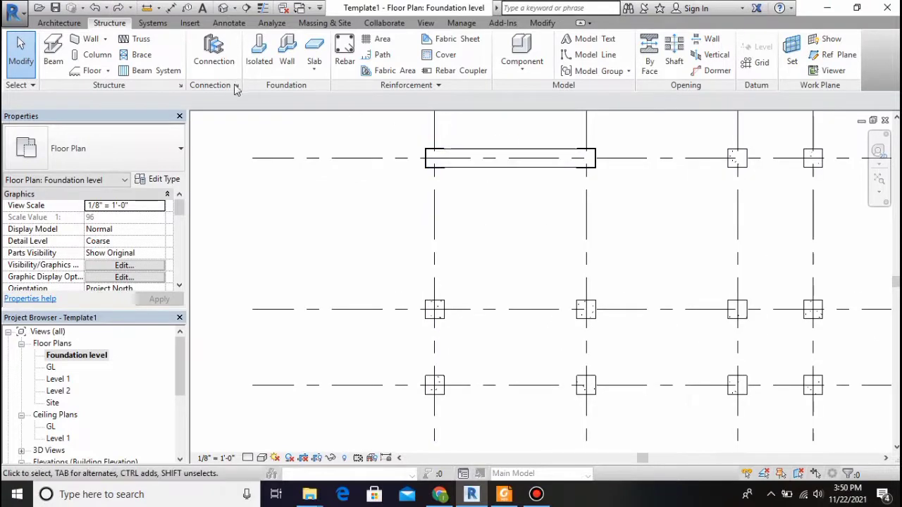
pyautogui.click(86, 38)
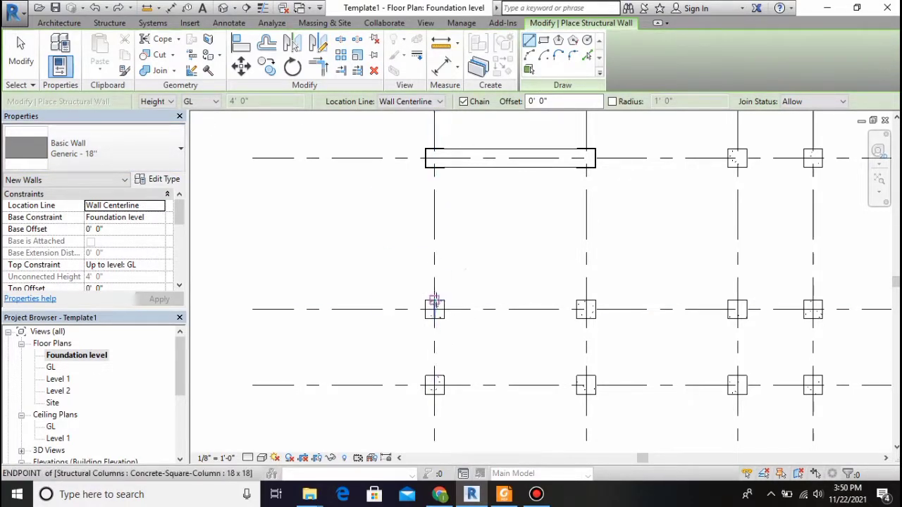
pyautogui.click(433, 302)
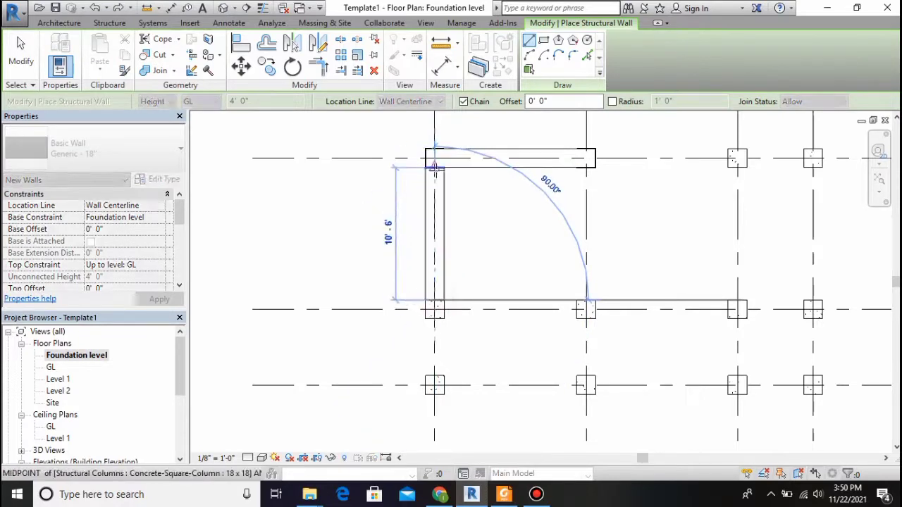
pyautogui.click(434, 163)
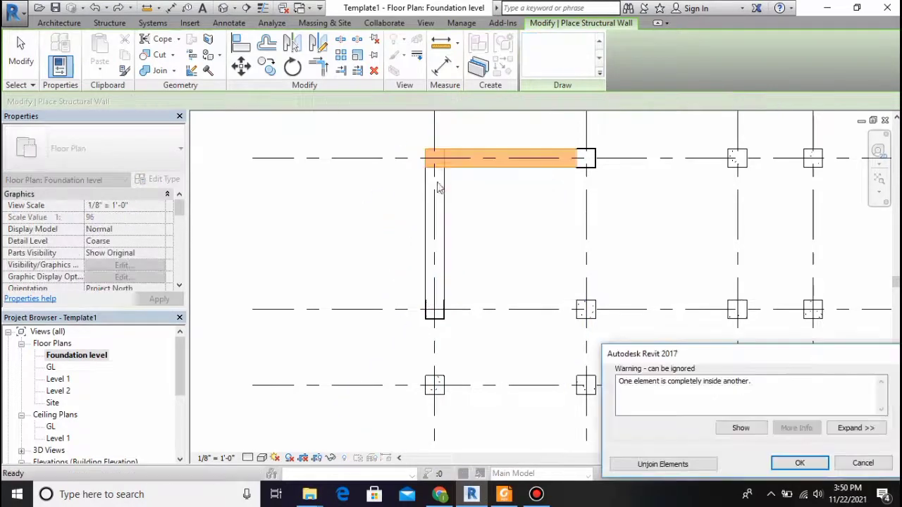
pyautogui.click(862, 464)
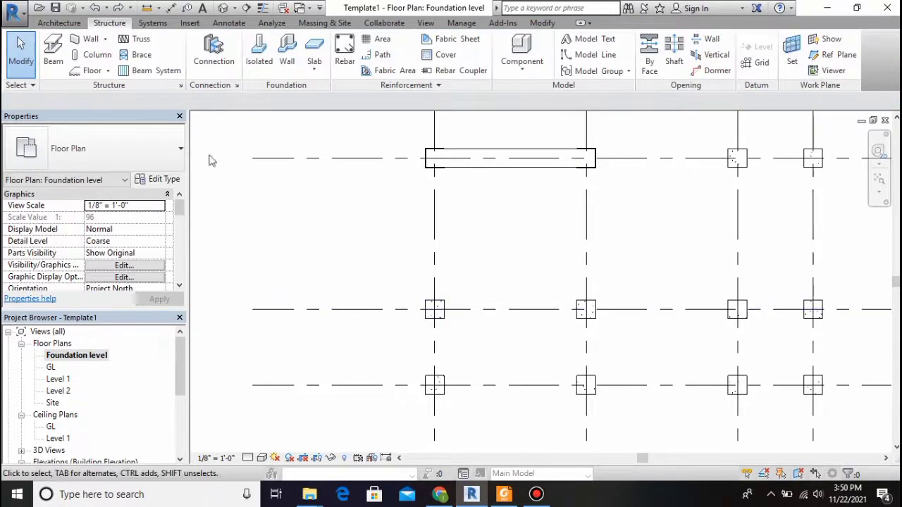
# Draw an 18" structural wall along grid 5 between the grid 3 and grid 8 columns, ending the chain there
pyautogui.click(105, 40)
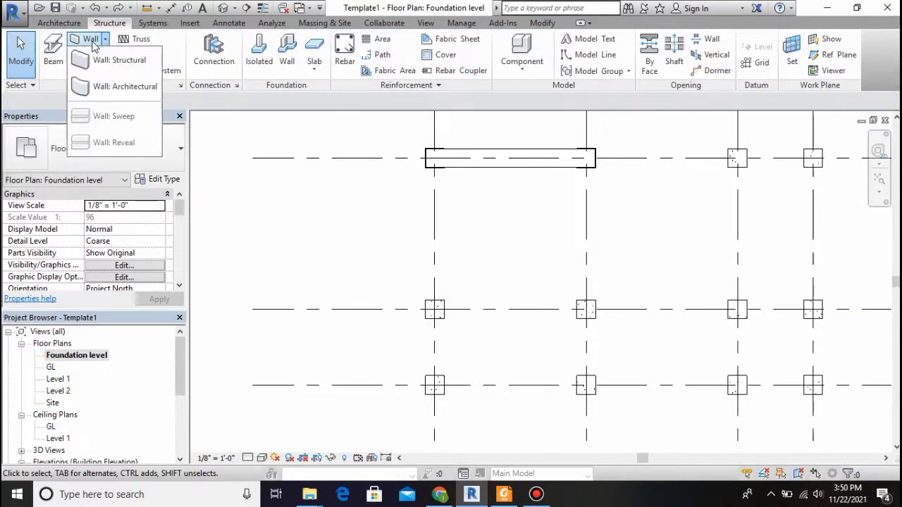
pyautogui.click(88, 41)
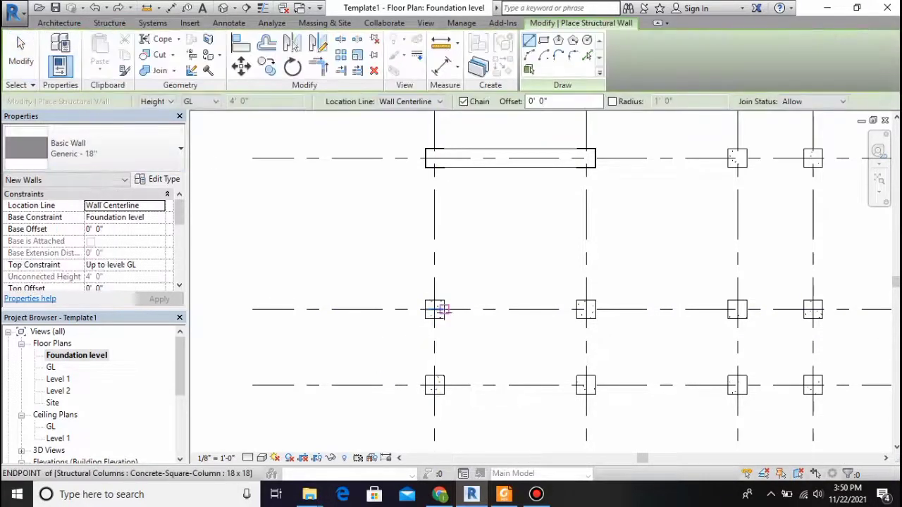
pyautogui.click(435, 308)
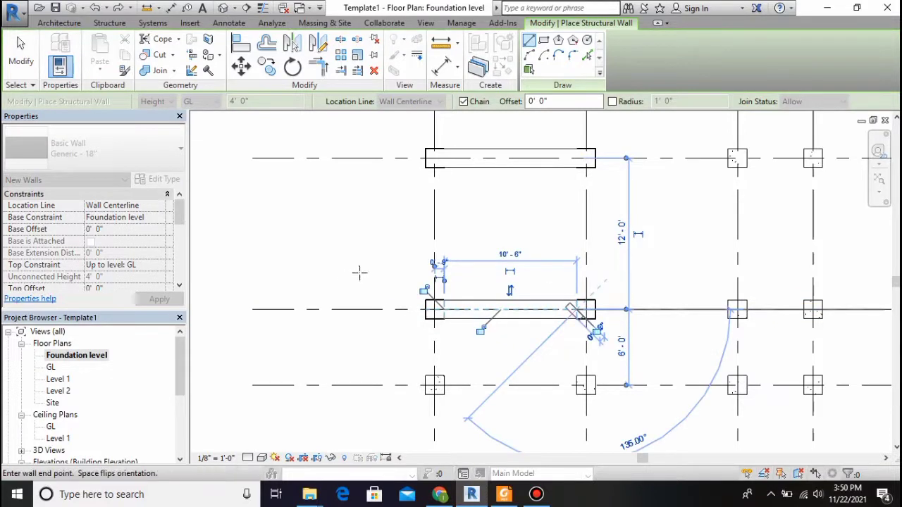
pyautogui.press('Escape')
pyautogui.press('Escape')
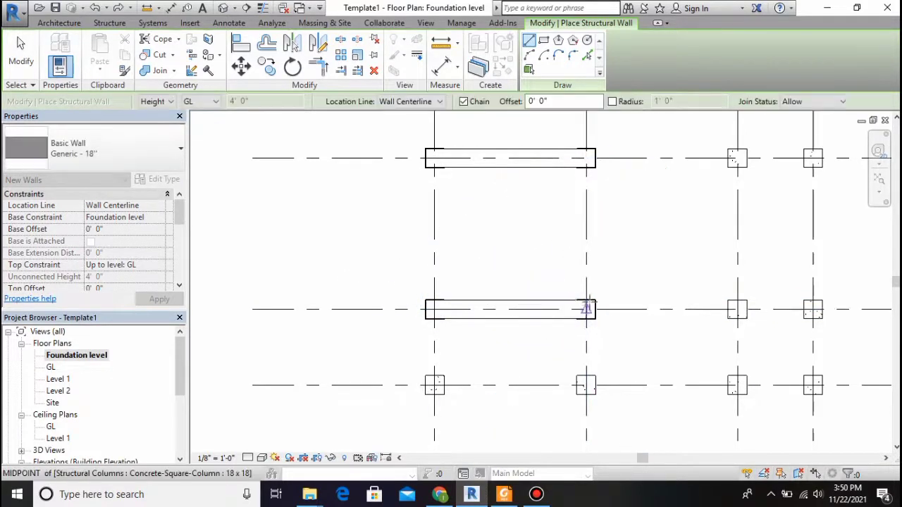
# Draw an 18" structural wall along grid 8 from the grid 5 column up to the grid 2 column, unjoining the overlapping elements
pyautogui.click(586, 301)
pyautogui.click(585, 166)
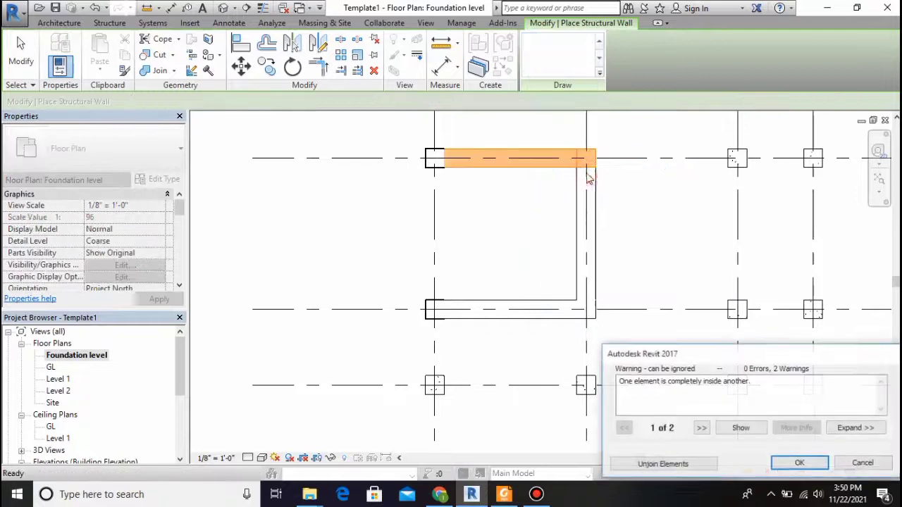
pyautogui.click(680, 465)
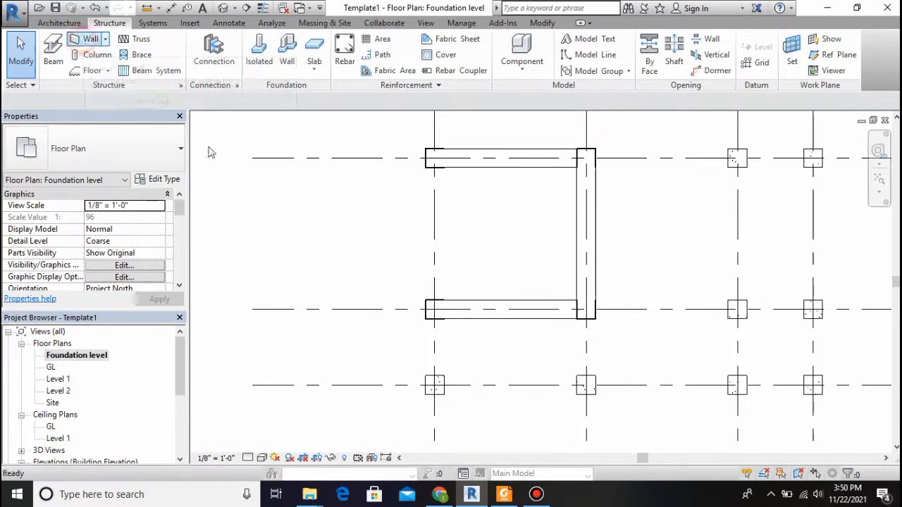
# Close the square with an 18" structural wall along grid 3 from grid 5 to grid 2, unjoining the overlapping elements
pyautogui.click(88, 39)
pyautogui.scroll(-1, 467, 315)
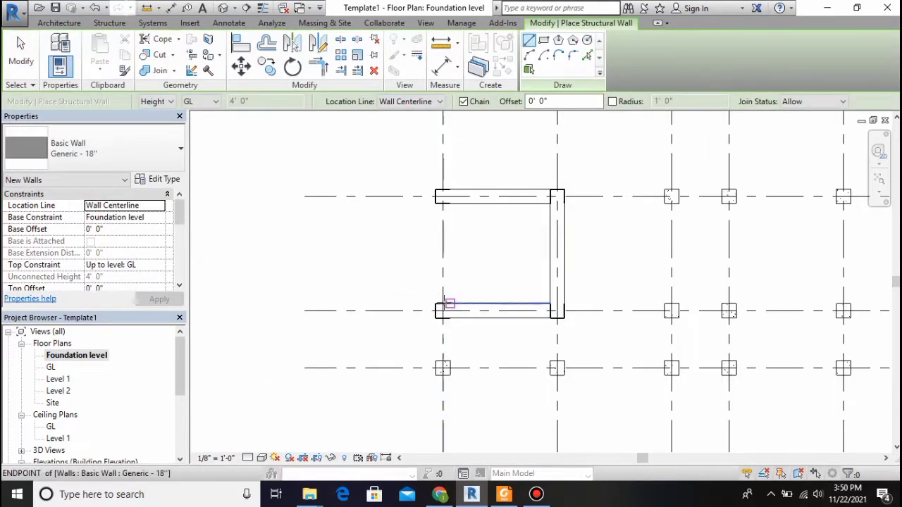
pyautogui.click(443, 308)
pyautogui.click(443, 200)
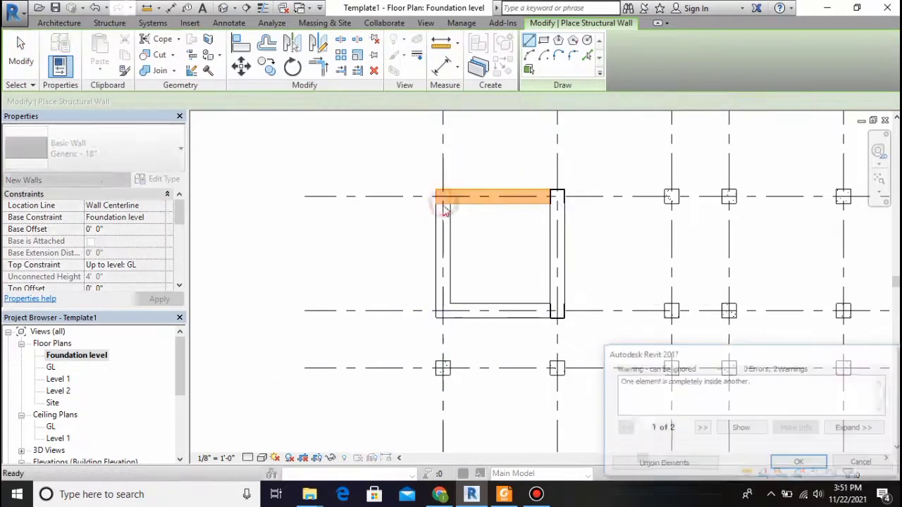
pyautogui.click(663, 463)
pyautogui.press('Escape')
pyautogui.press('Escape')
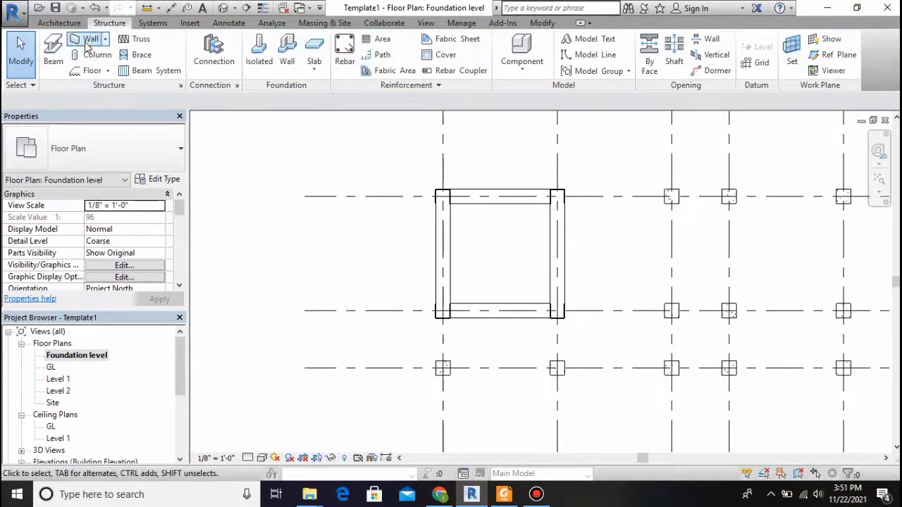
# Draw one continuous 18" structural wall along grid 6 from the grid 3 column to the grid 4 column
pyautogui.click(86, 41)
pyautogui.click(443, 367)
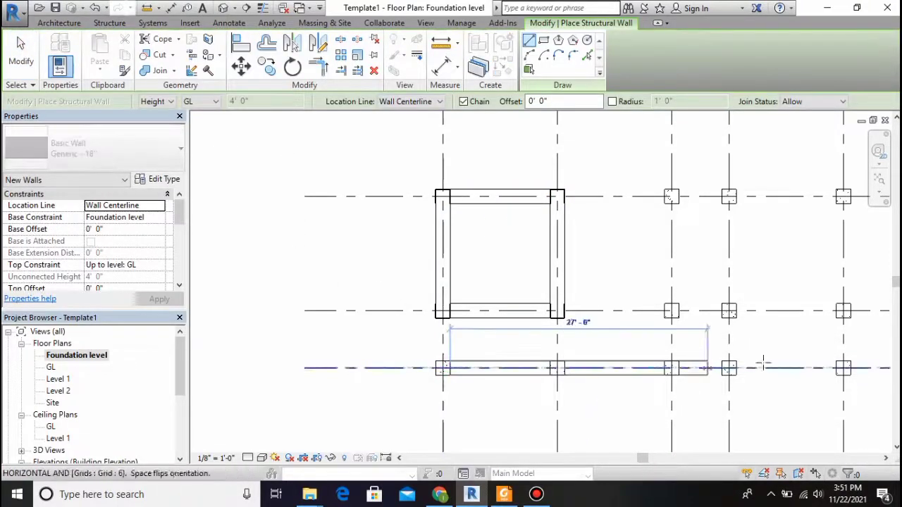
pyautogui.scroll(-5, 672, 334)
pyautogui.scroll(3, 725, 350)
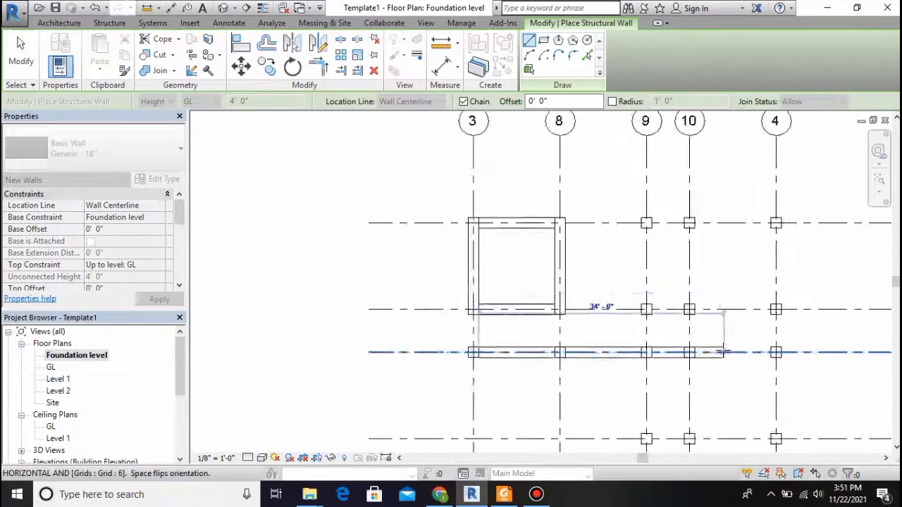
pyautogui.scroll(1, 722, 351)
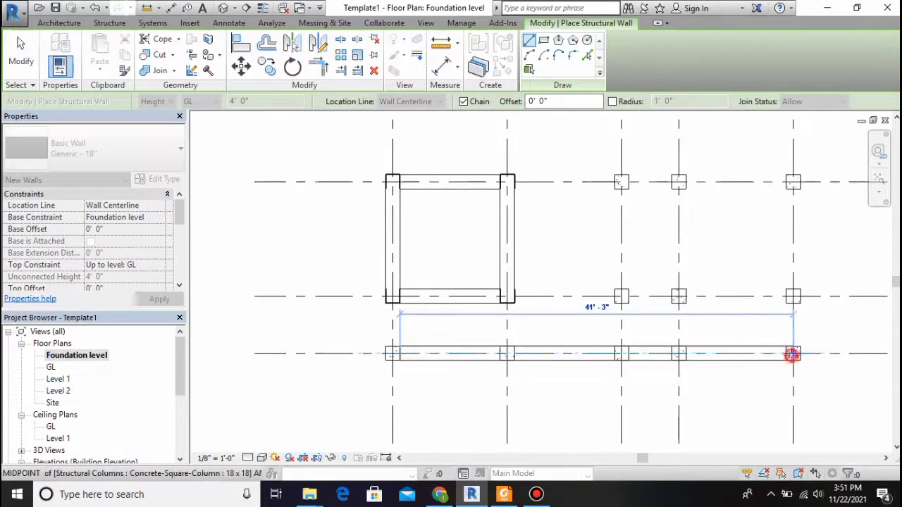
pyautogui.click(792, 354)
pyautogui.click(664, 497)
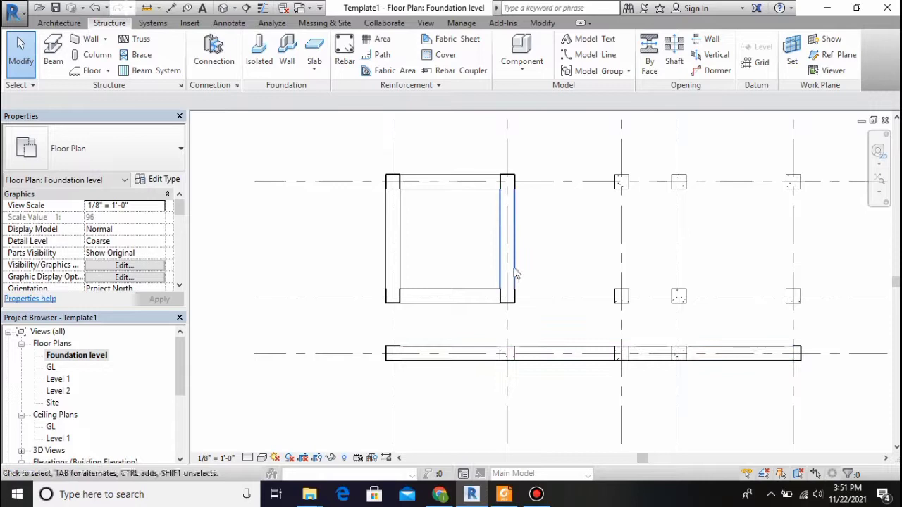
# Delete the four 18" walls forming the square between grids 2 and 5 and grids 3 and 8
pyautogui.scroll(2, 599, 389)
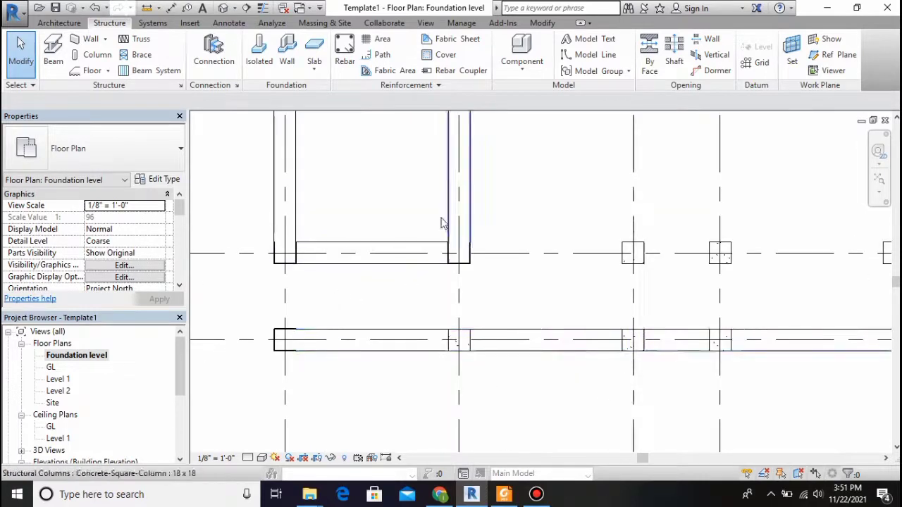
pyautogui.click(341, 252)
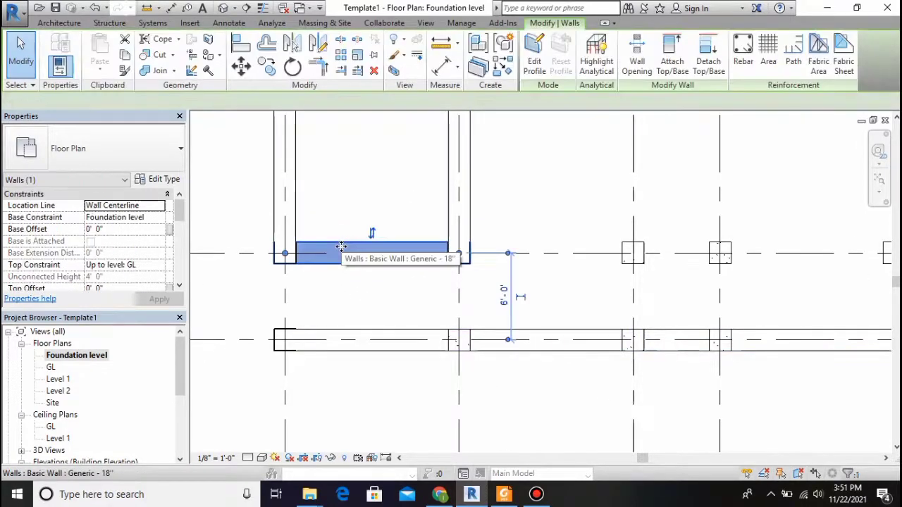
pyautogui.press('Delete')
pyautogui.click(467, 166)
pyautogui.press('Delete')
pyautogui.scroll(-1, 461, 169)
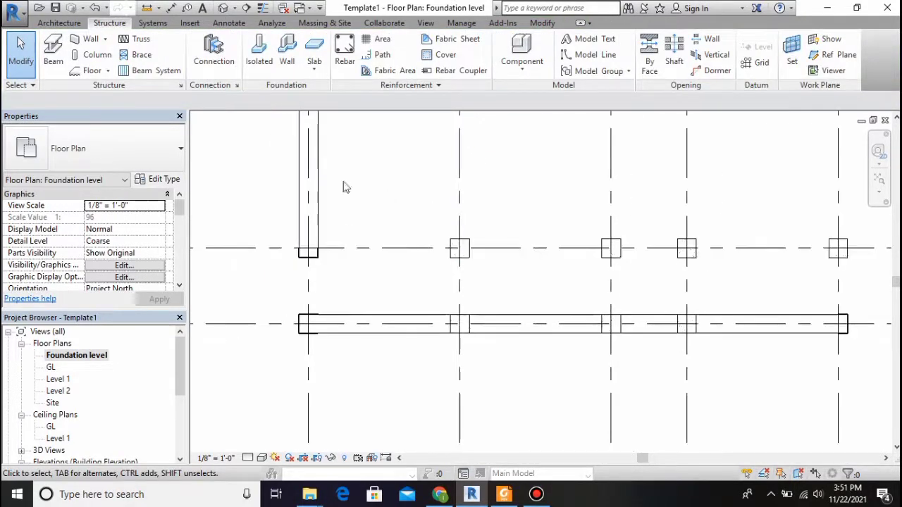
pyautogui.click(308, 172)
pyautogui.press('Delete')
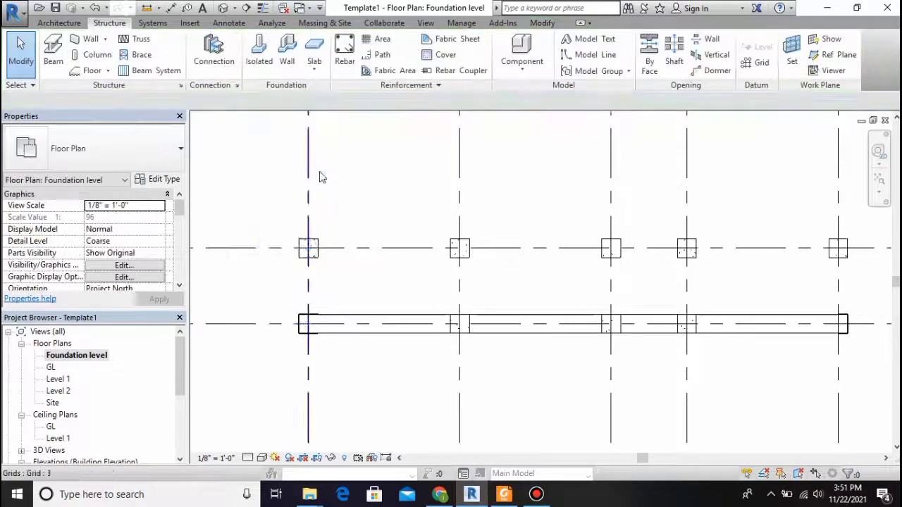
pyautogui.scroll(-2, 318, 176)
pyautogui.click(341, 136)
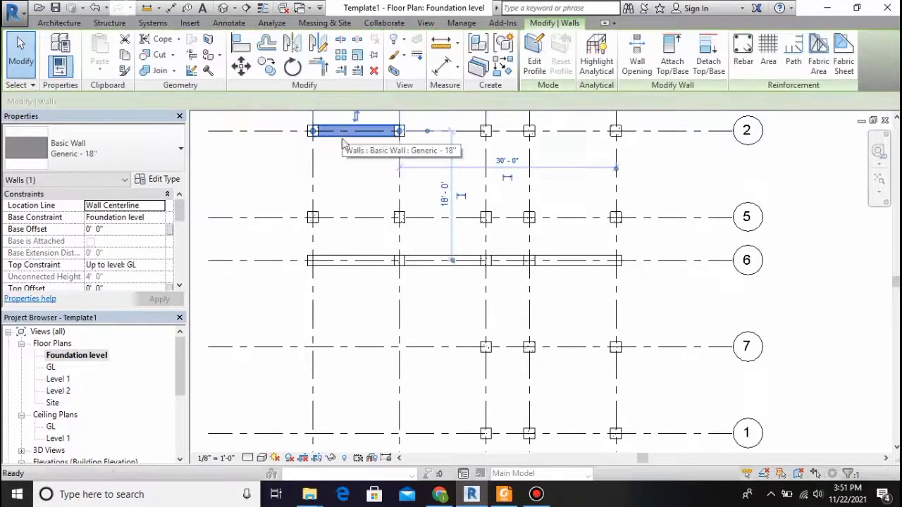
pyautogui.press('Delete')
# Draw a rectangle of 18" structural walls from the grid 2/3 column to the grid 5/4 column, unjoining overlapping elements
pyautogui.click(88, 37)
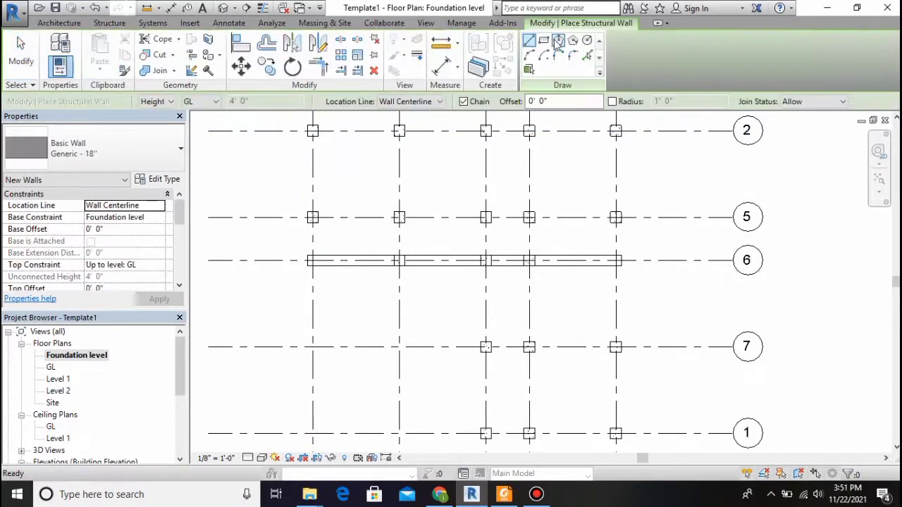
pyautogui.click(544, 41)
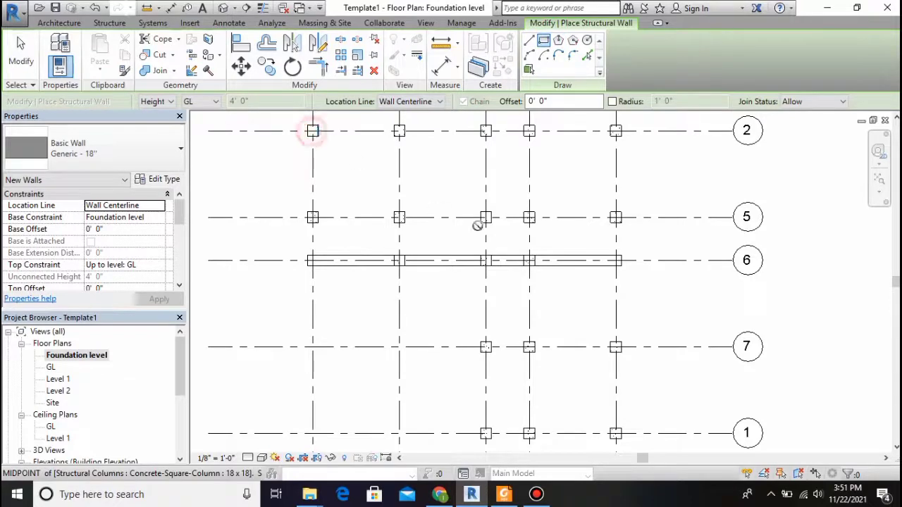
pyautogui.click(312, 130)
pyautogui.click(616, 217)
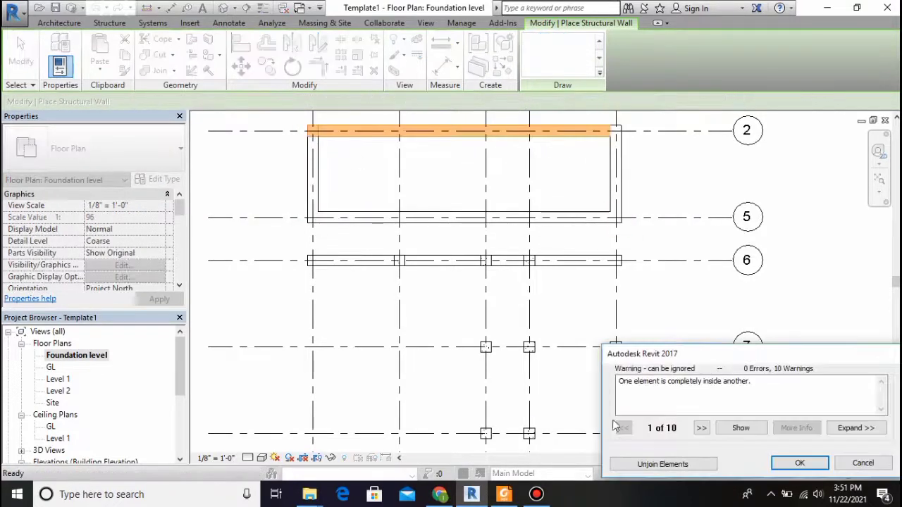
pyautogui.click(644, 469)
pyautogui.press('Escape')
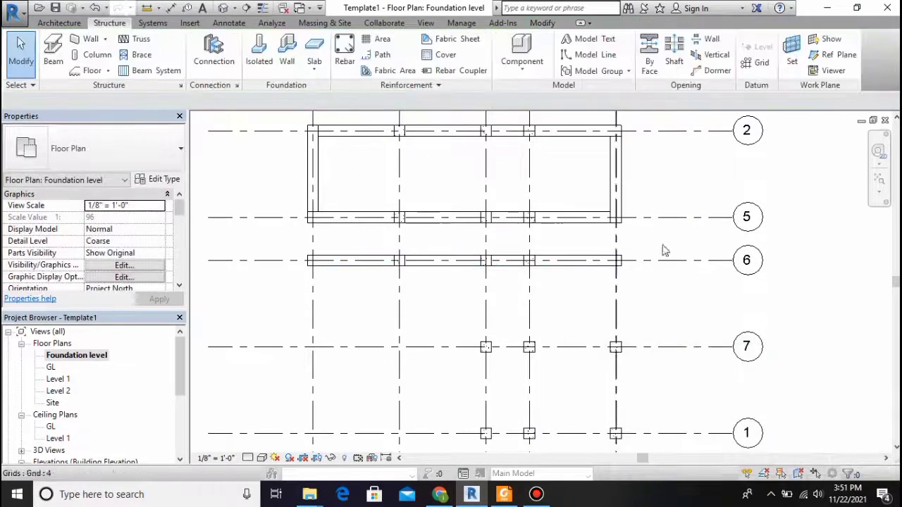
# Draw a rectangle of 18" structural walls from the grid 1/4 column to the grid 6/9 column, unjoining overlapping elements
pyautogui.click(89, 39)
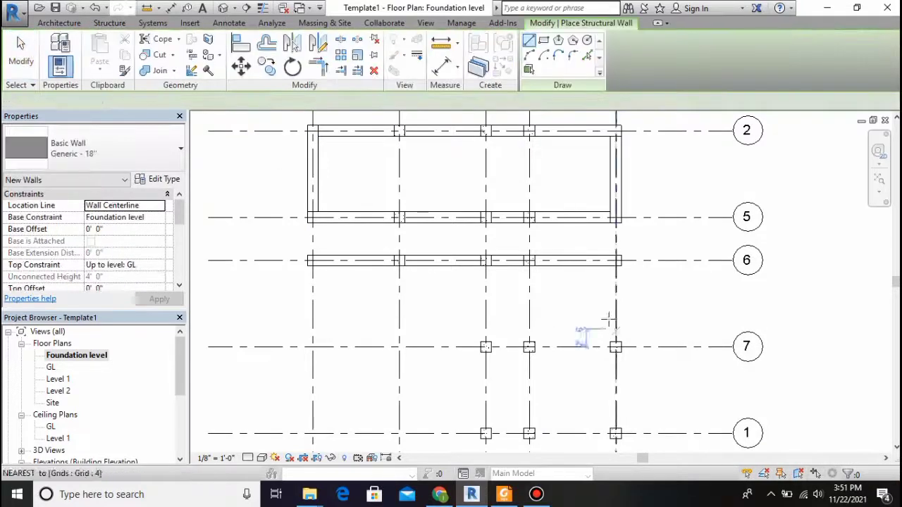
pyautogui.click(616, 434)
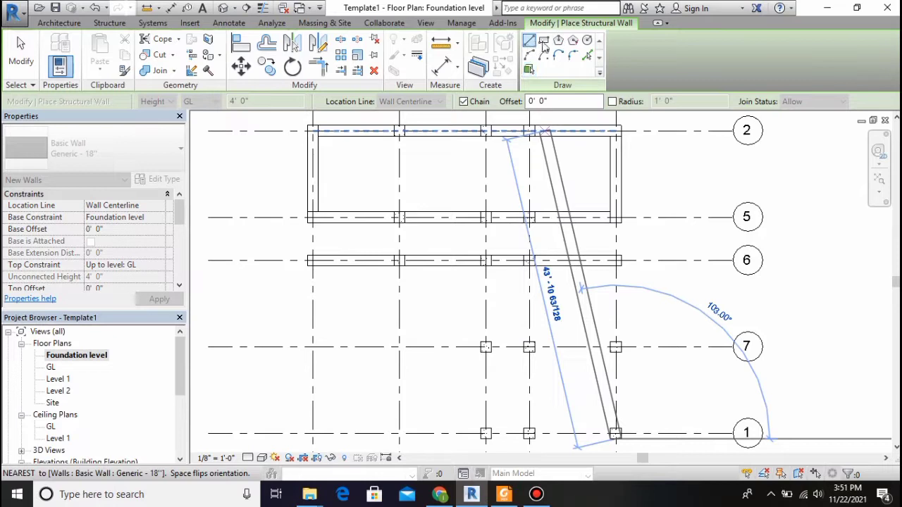
pyautogui.click(543, 41)
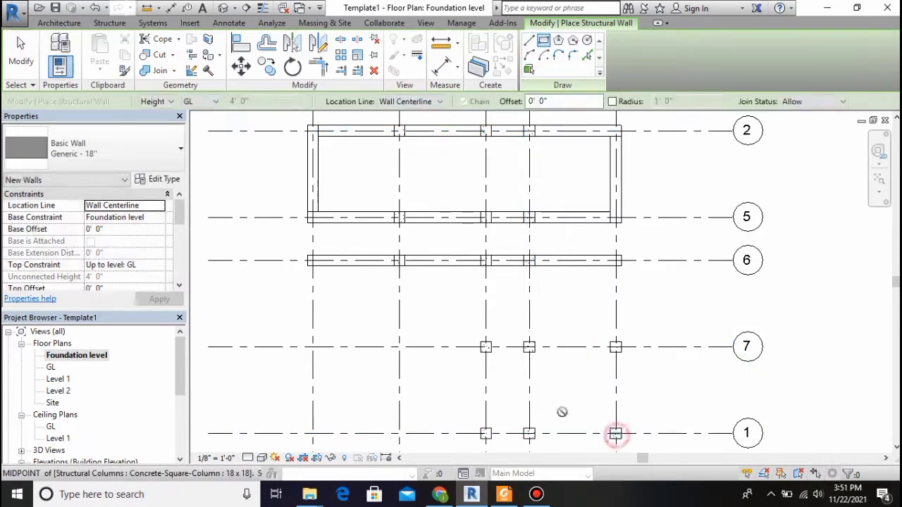
pyautogui.click(615, 433)
pyautogui.click(485, 260)
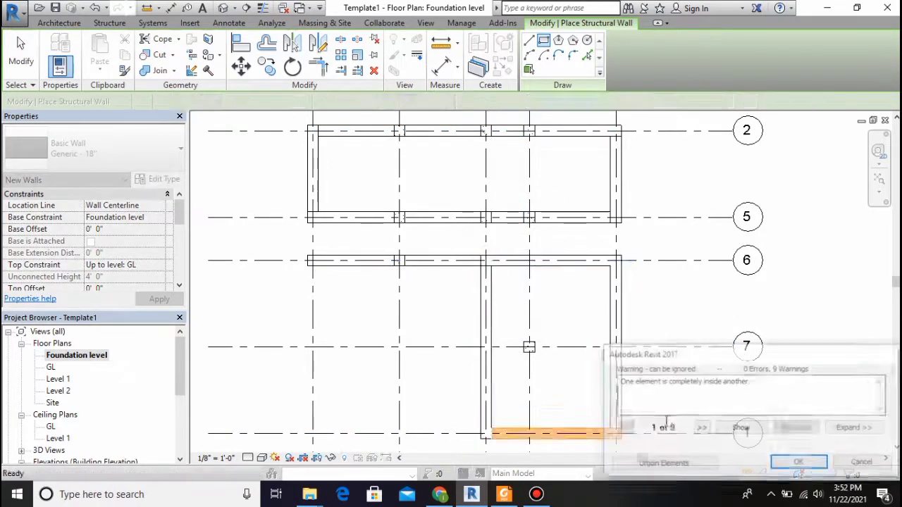
pyautogui.click(672, 465)
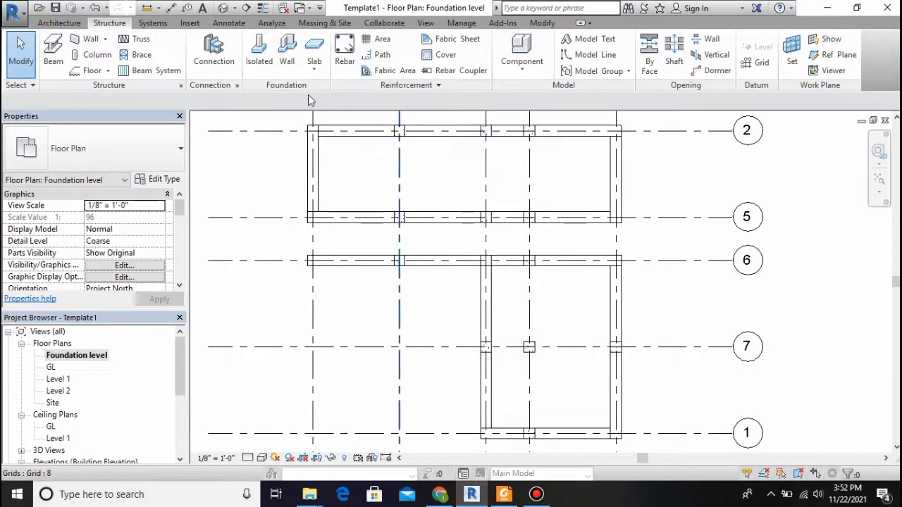
# Draw an 18" structural wall along grid 10 from grid 2 down to grid 1, unjoining the overlapping elements
pyautogui.click(90, 40)
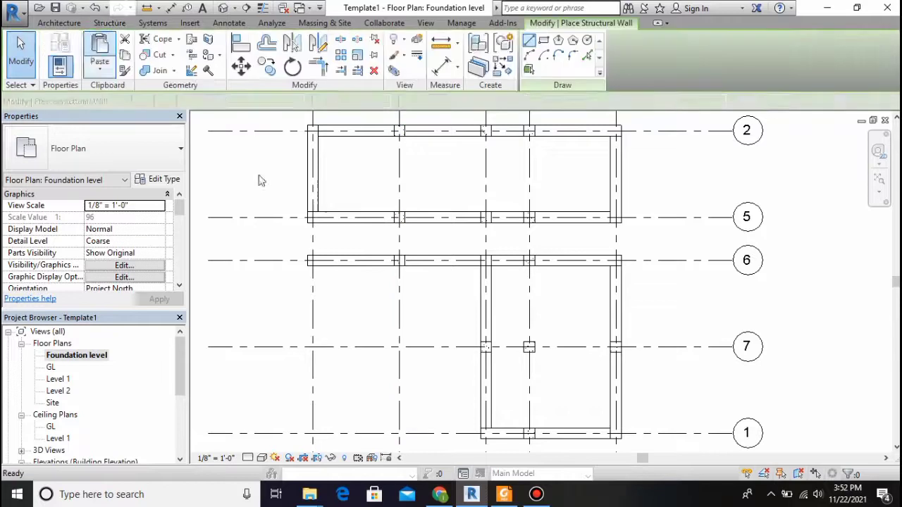
pyautogui.click(530, 131)
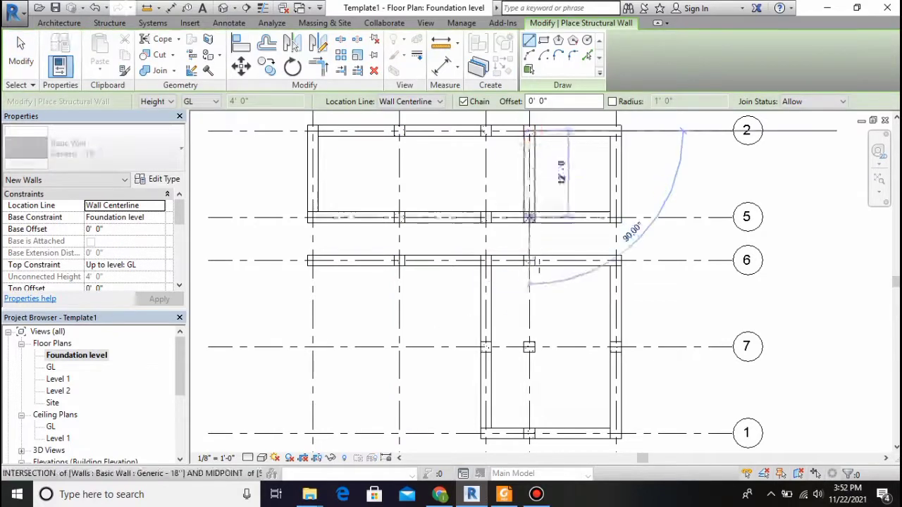
pyautogui.click(530, 431)
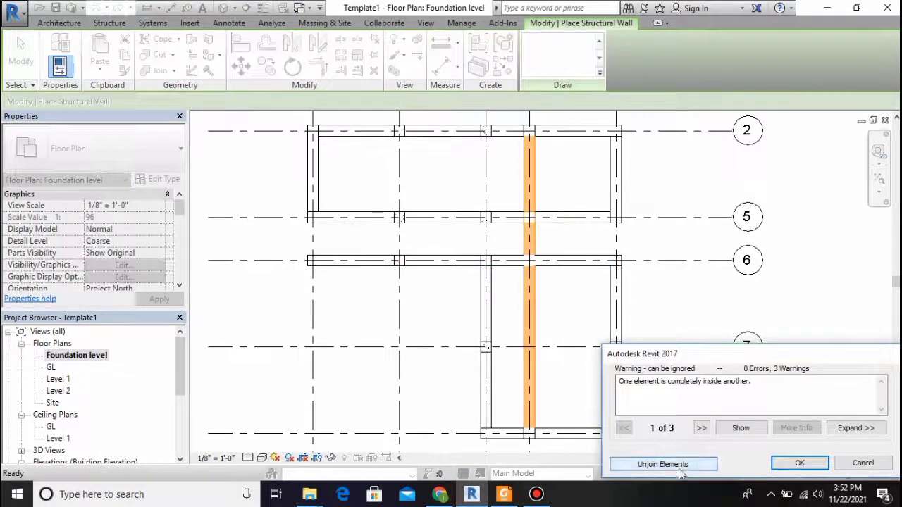
pyautogui.click(679, 468)
pyautogui.press('Escape')
pyautogui.press('Escape')
# Copy the grid 10 wall across to grid 4, unjoining the overlapping elements
pyautogui.click(524, 175)
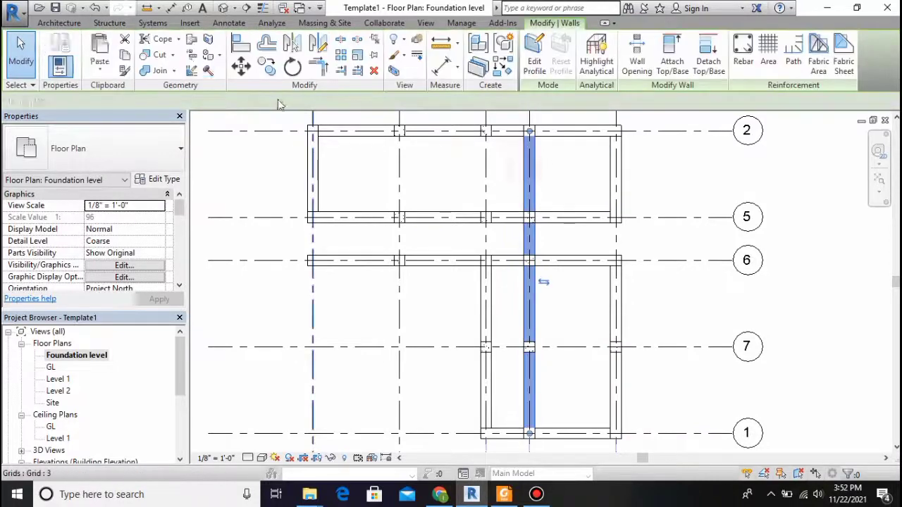
pyautogui.click(266, 67)
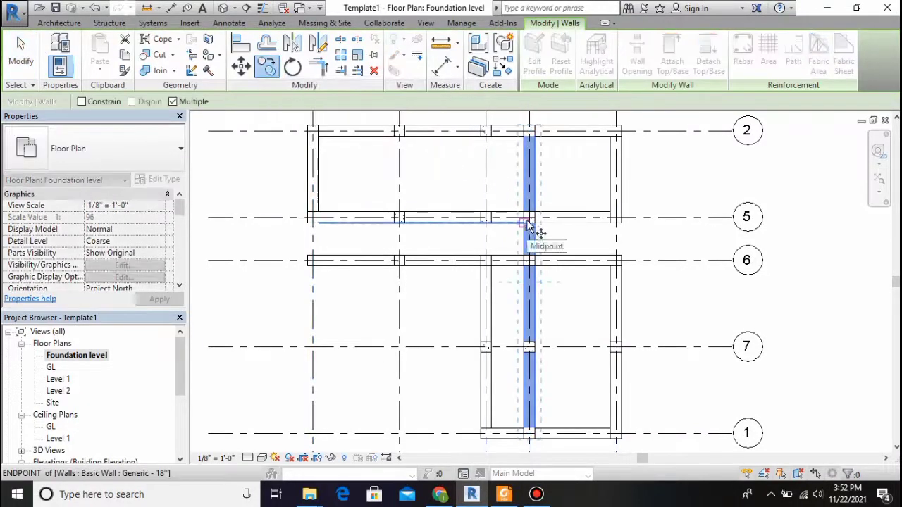
pyautogui.click(541, 232)
pyautogui.click(618, 223)
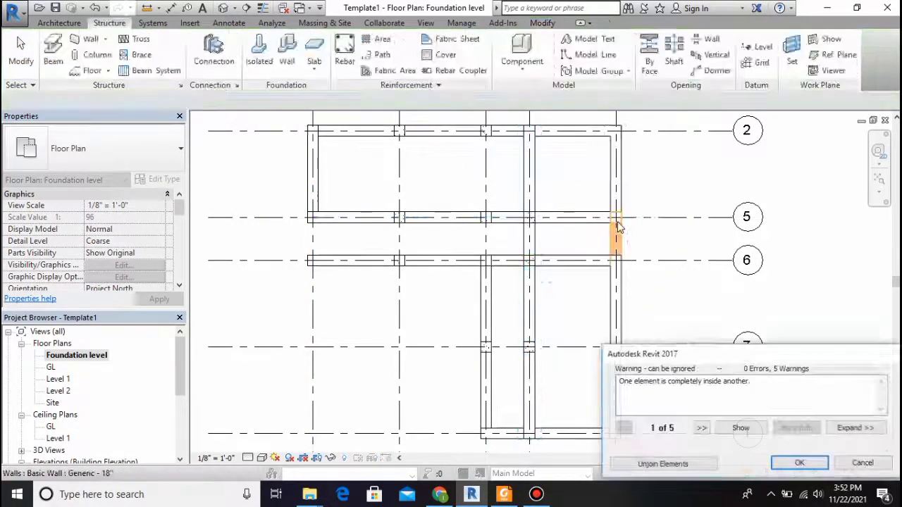
pyautogui.click(648, 464)
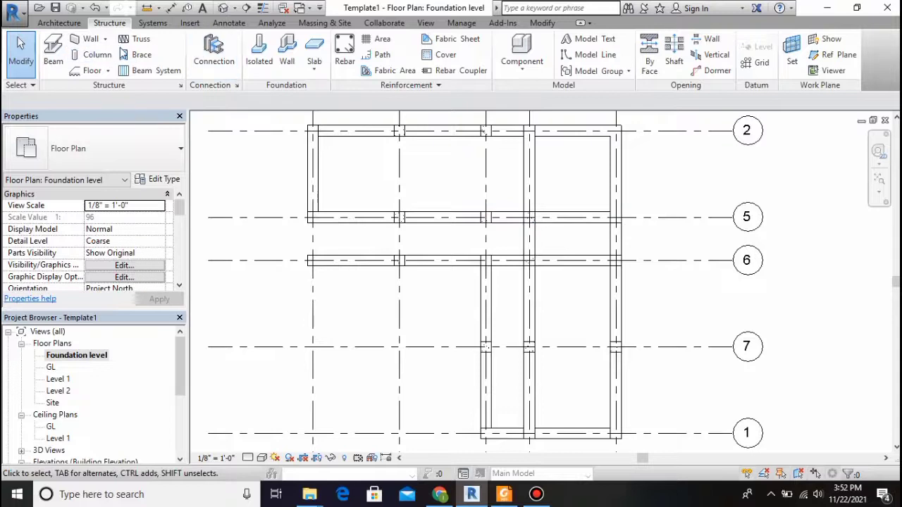
# Draw an 18" structural wall along grid 7 from grid 4 to grid 9, unjoining the overlapping elements
pyautogui.click(89, 41)
pyautogui.click(615, 346)
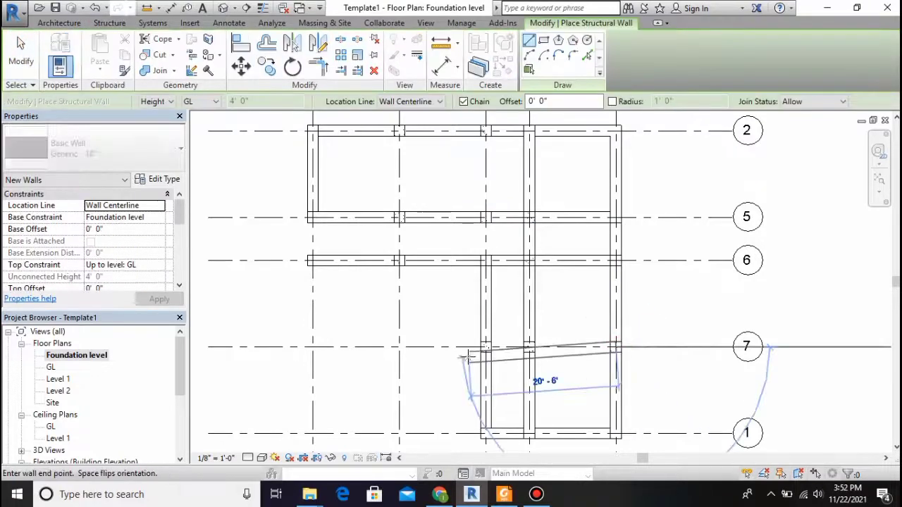
pyautogui.click(489, 348)
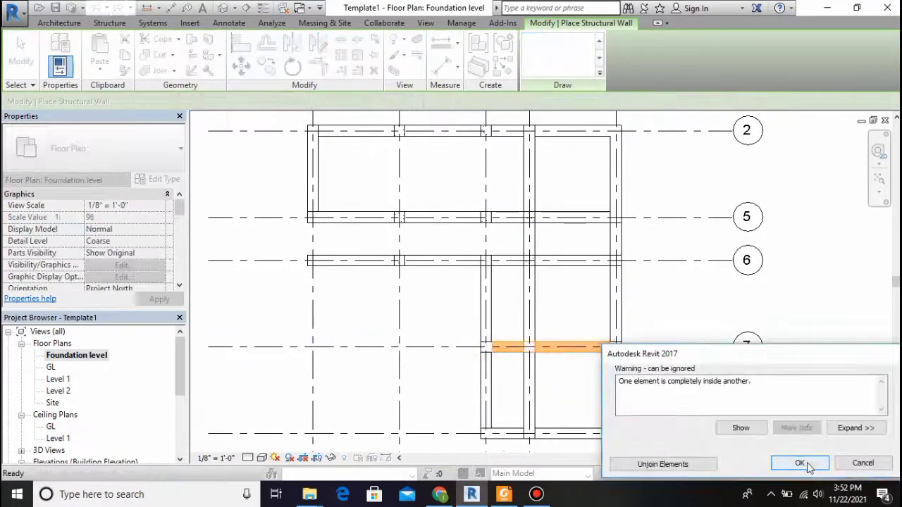
pyautogui.click(673, 465)
pyautogui.press('Escape')
pyautogui.press('Escape')
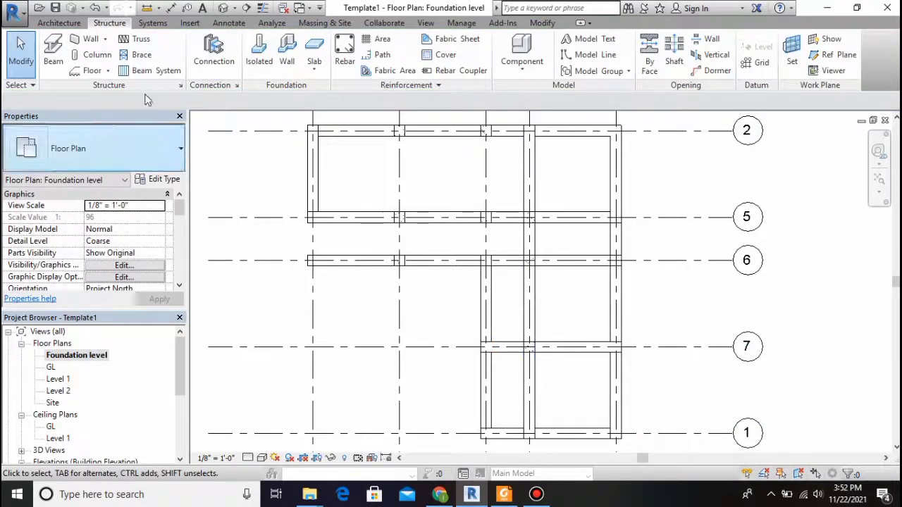
# Draw an 18" structural wall along grid 8 from grid 2 down to grid 6, unjoining the overlapping elements
pyautogui.click(88, 39)
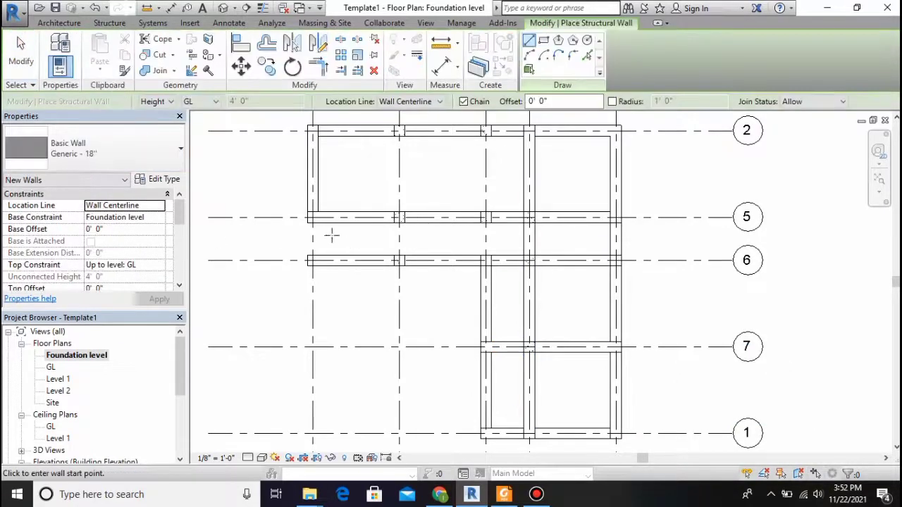
pyautogui.click(400, 134)
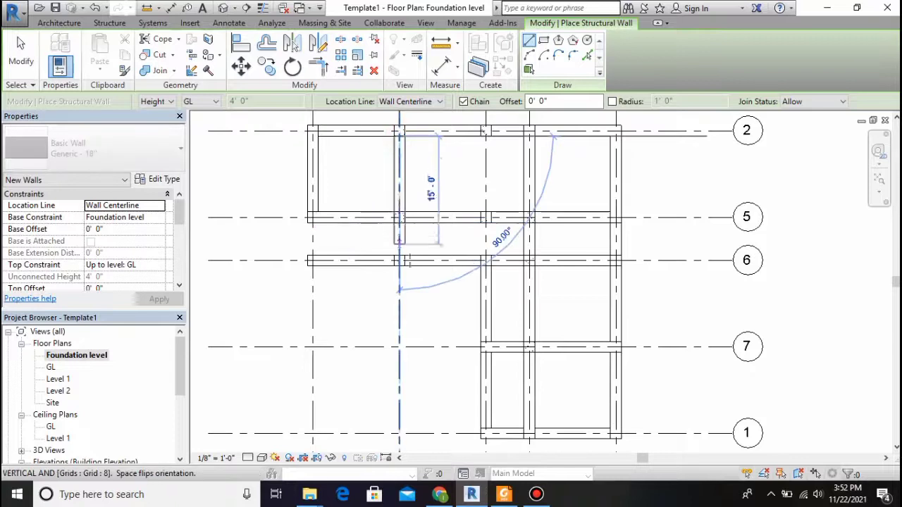
pyautogui.click(400, 259)
pyautogui.click(662, 464)
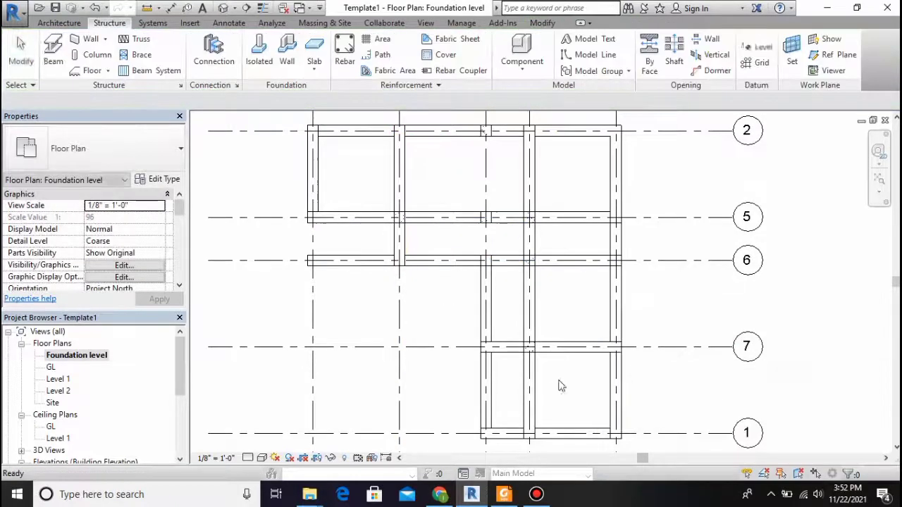
# Copy the grid 8 wall across to grid 9, unjoining the overlapping elements
pyautogui.click(400, 178)
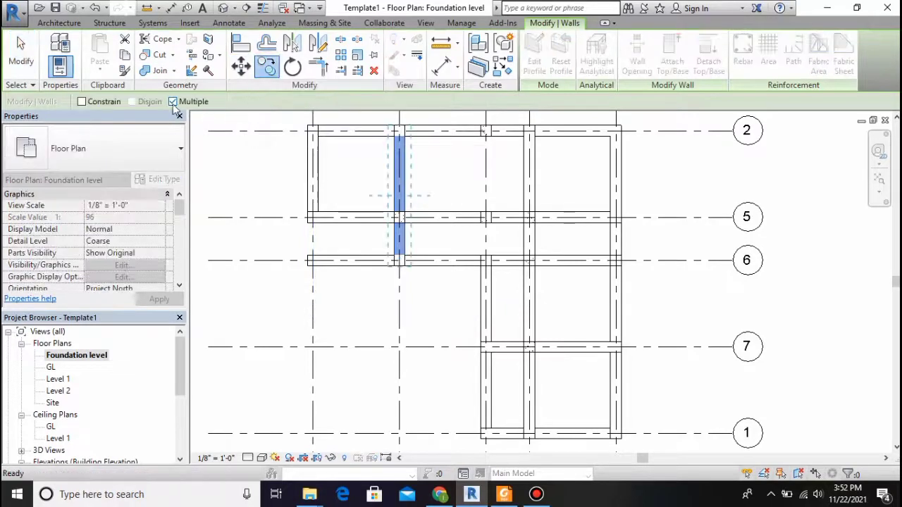
pyautogui.click(400, 262)
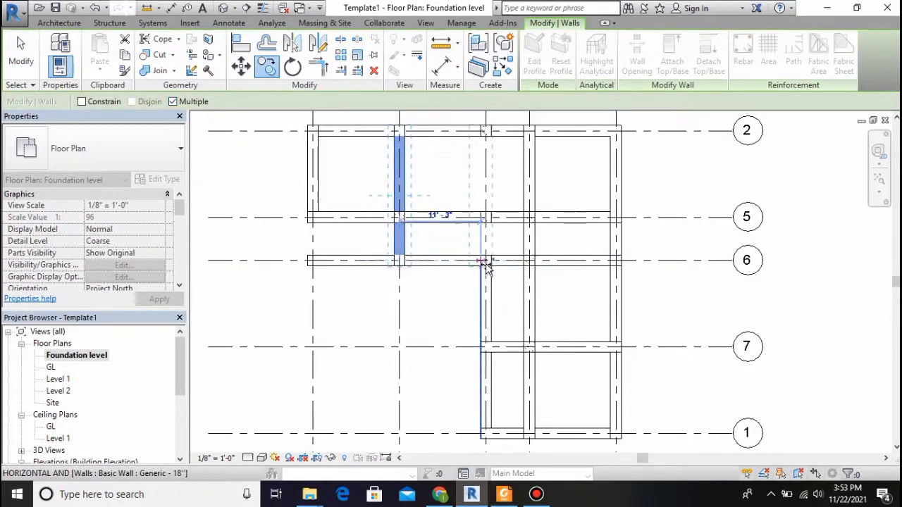
pyautogui.click(487, 263)
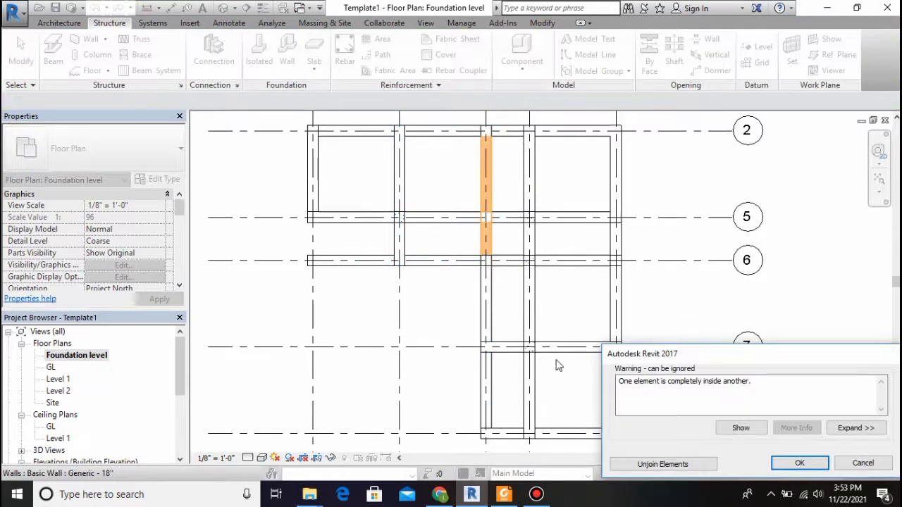
pyautogui.click(641, 465)
# Copy the grid 8 wall across to grid 3, unjoining the overlapping elements
pyautogui.click(396, 187)
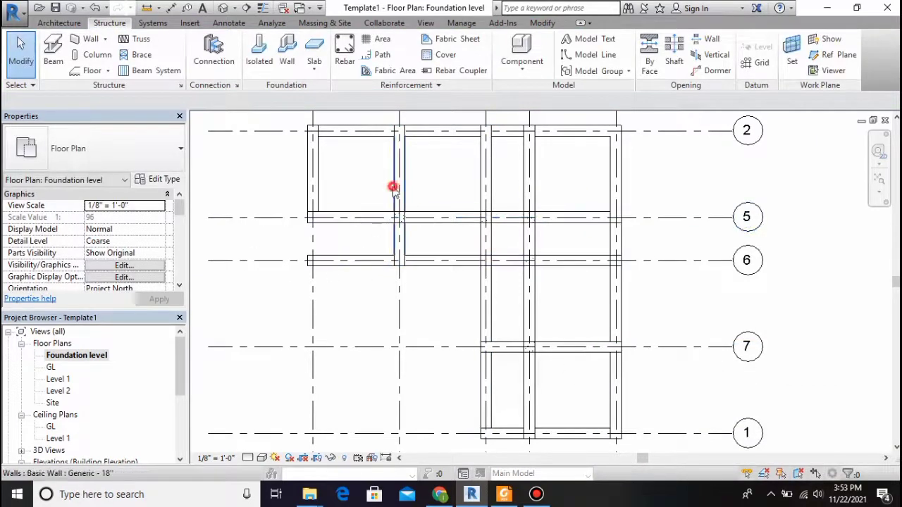
pyautogui.click(266, 67)
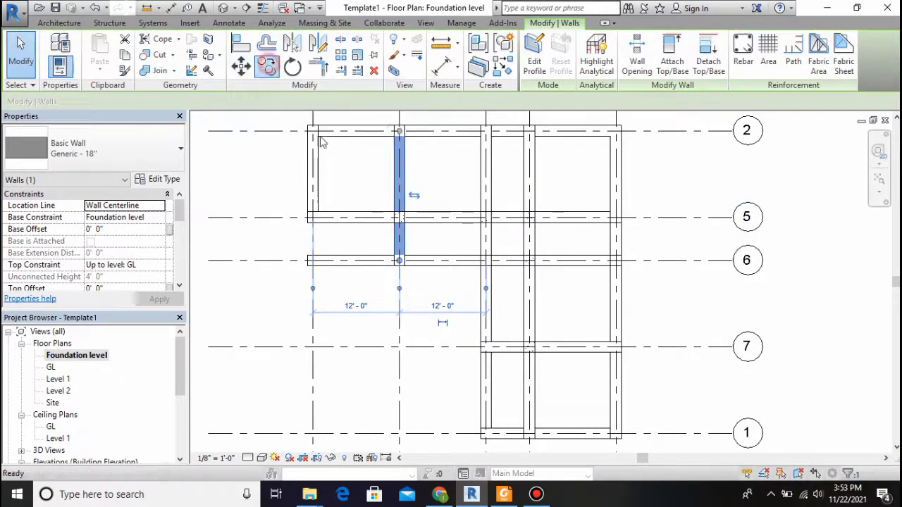
pyautogui.scroll(2, 409, 266)
pyautogui.click(398, 260)
pyautogui.click(266, 259)
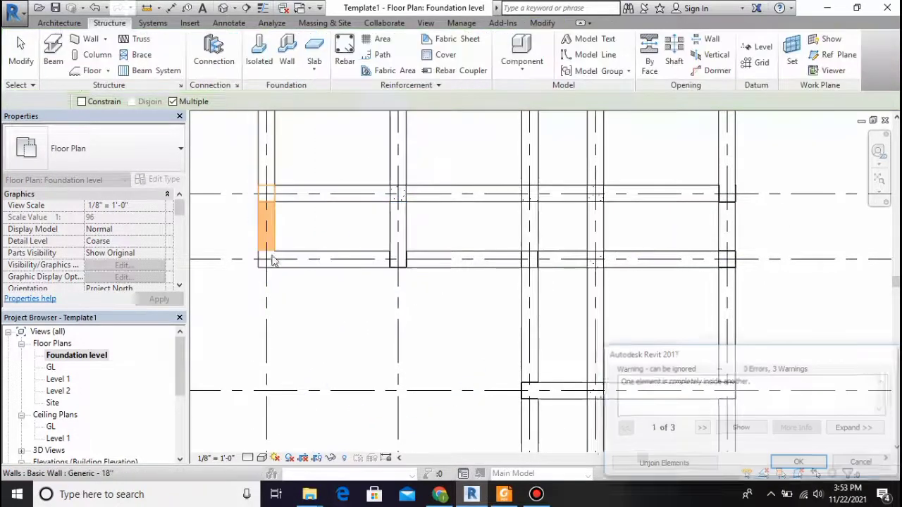
pyautogui.click(646, 467)
pyautogui.scroll(-3, 375, 302)
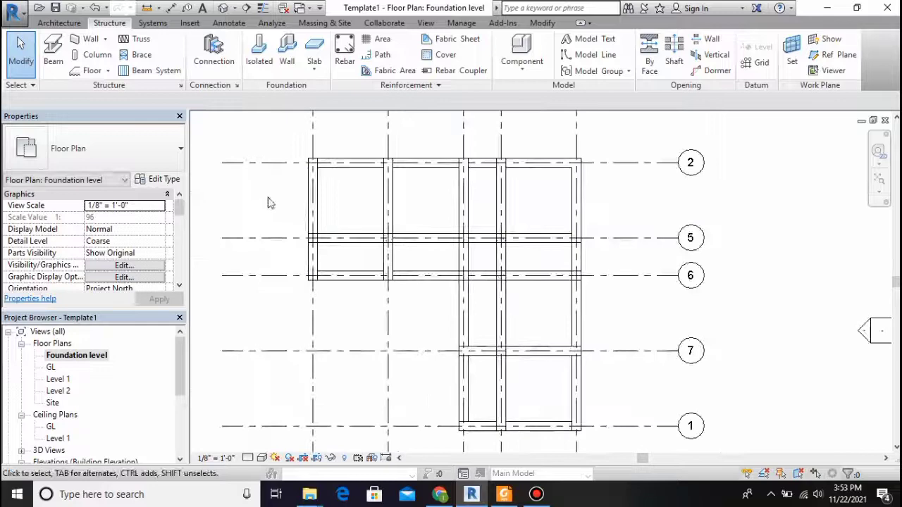
# Inspect the foundation walls and columns in the default 3D view, and return to the Foundation level plan
pyautogui.click(222, 8)
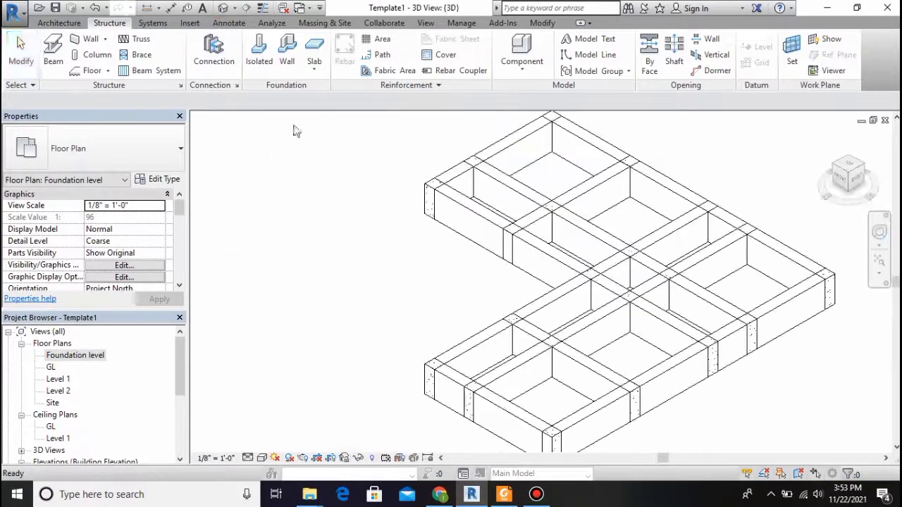
pyautogui.scroll(3, 479, 259)
pyautogui.scroll(-4, 584, 232)
pyautogui.scroll(4, 584, 232)
pyautogui.scroll(-2, 584, 232)
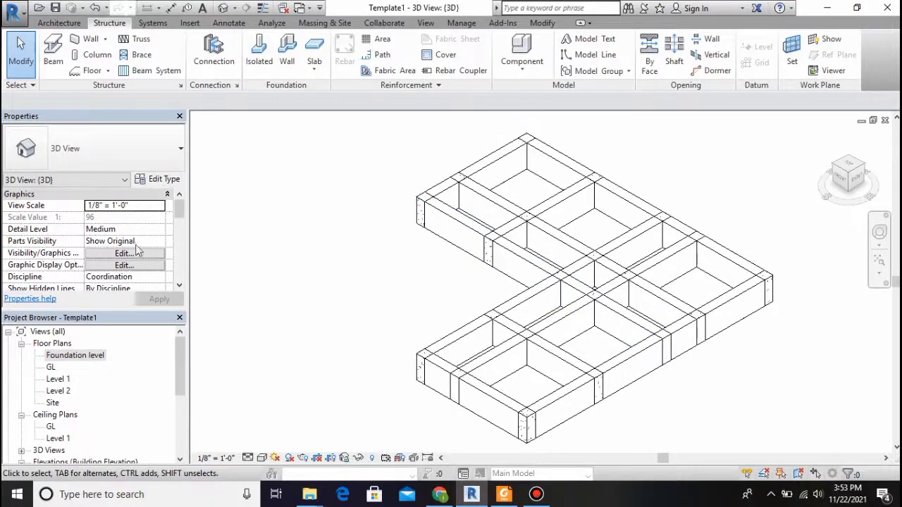
pyautogui.doubleClick(71, 356)
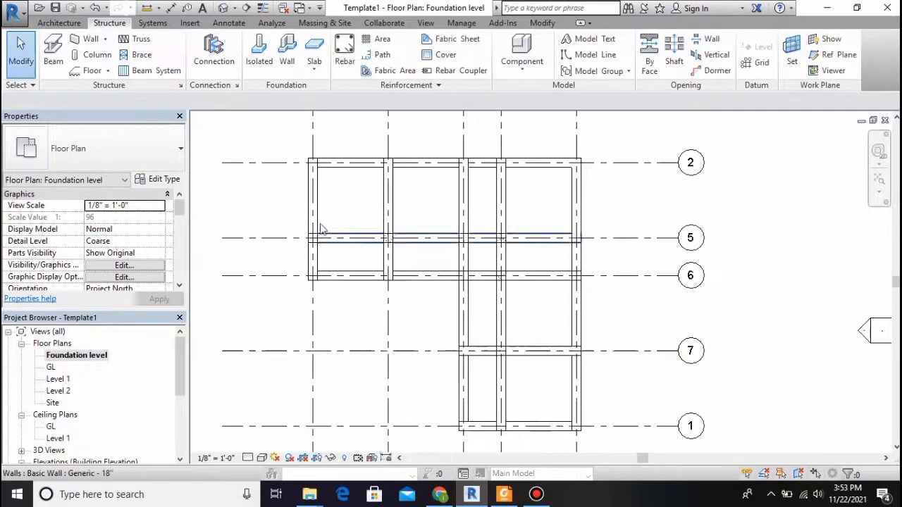
pyautogui.scroll(1, 321, 201)
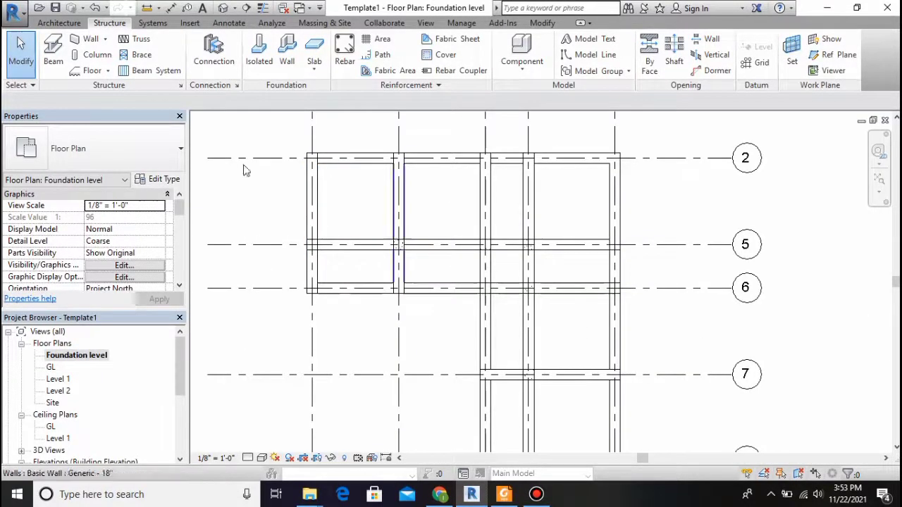
pyautogui.click(536, 495)
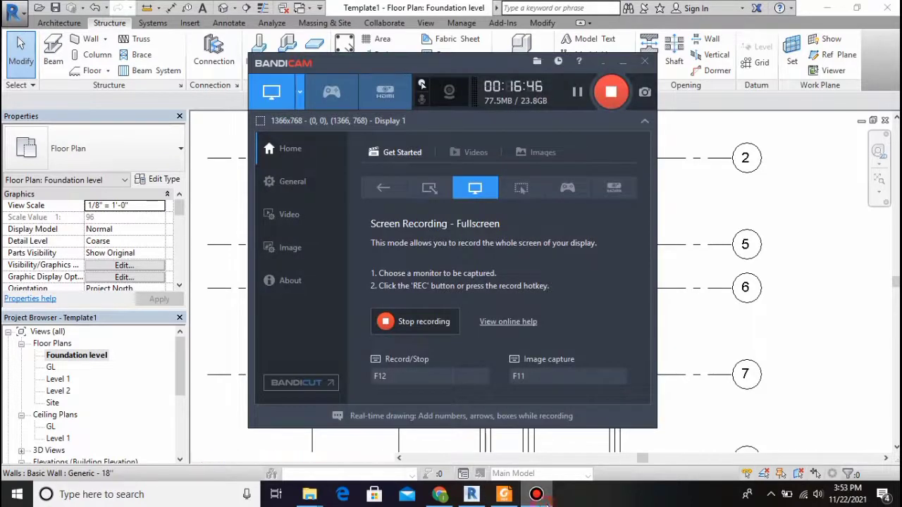
pyautogui.click(539, 496)
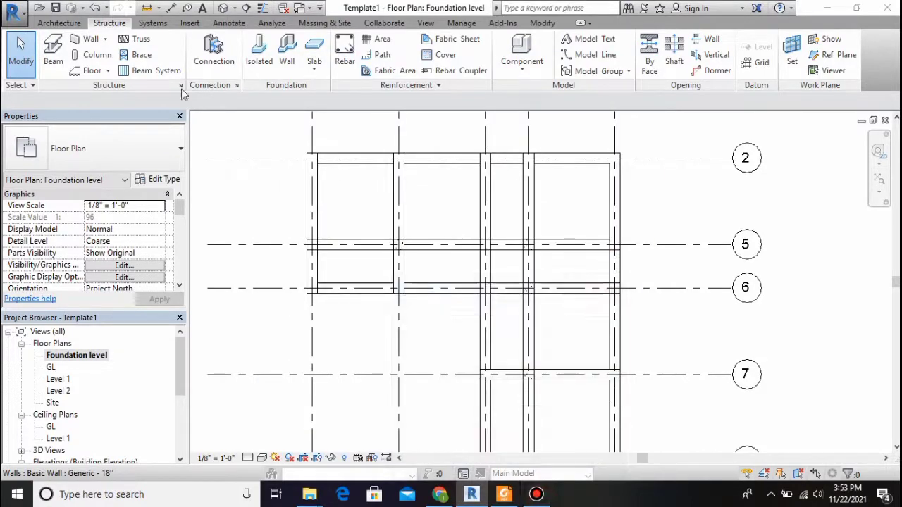
# Start an isolated foundation, accept loading a family, and browse to the Structural Foundations folder in the US Imperial library
pyautogui.click(258, 57)
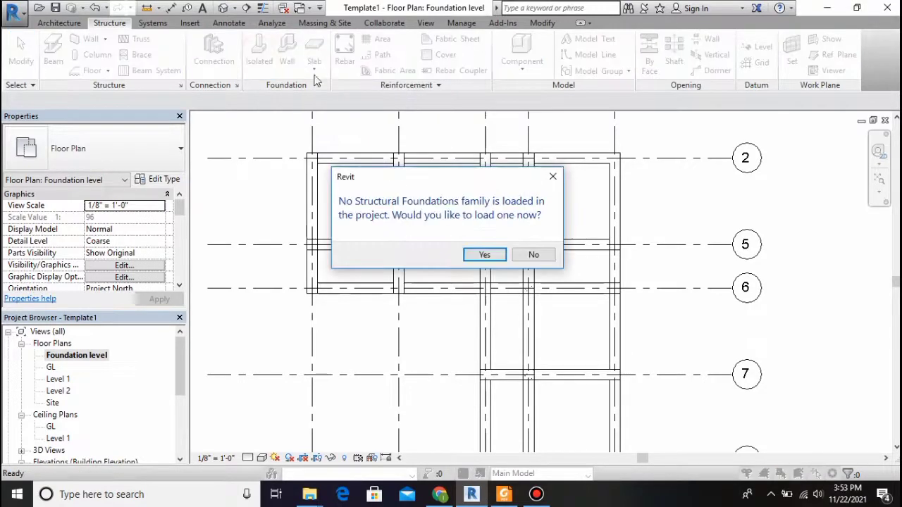
pyautogui.click(484, 254)
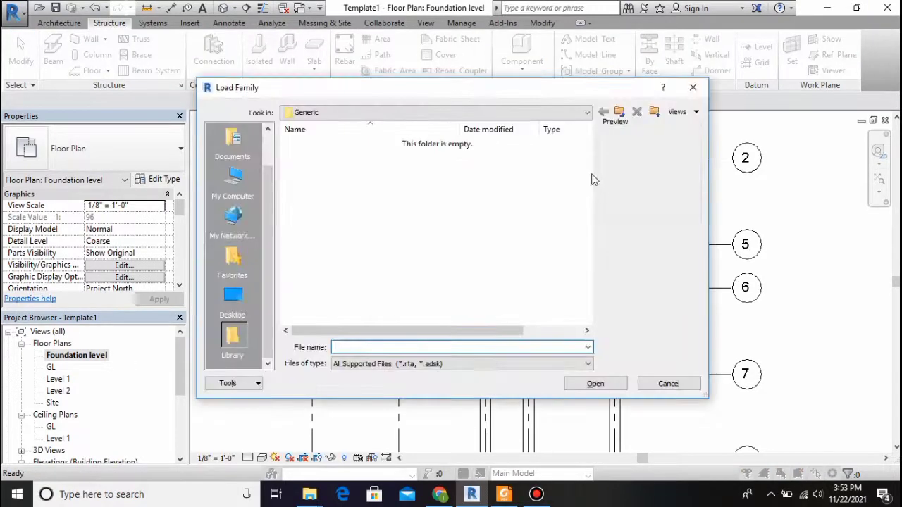
pyautogui.click(586, 113)
pyautogui.click(374, 199)
pyautogui.click(394, 113)
pyautogui.click(377, 193)
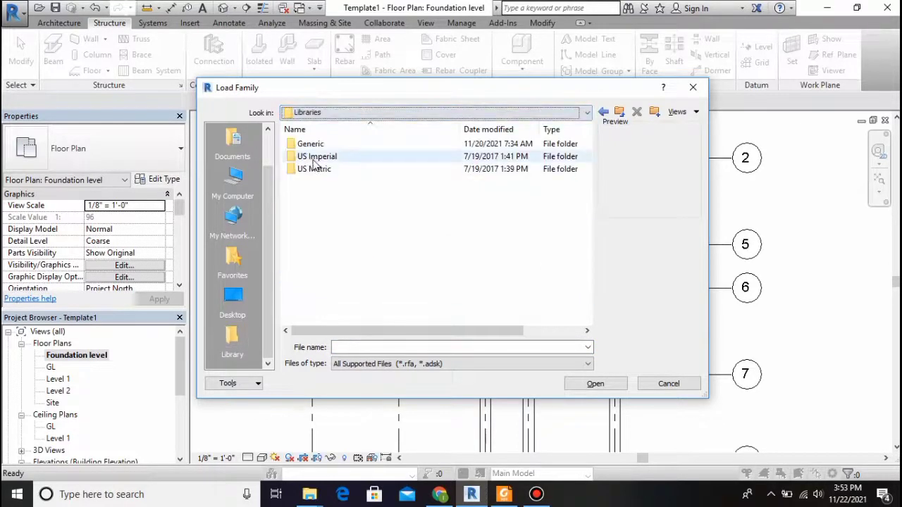
pyautogui.doubleClick(317, 156)
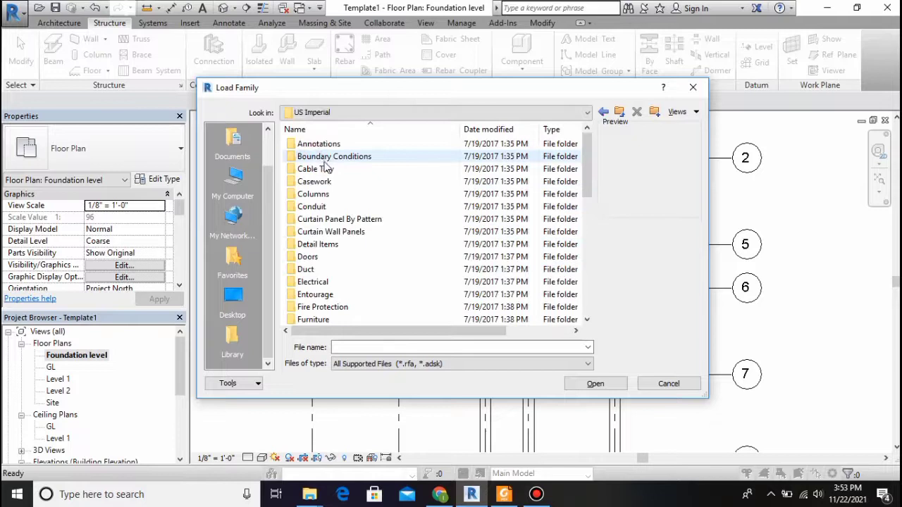
pyautogui.scroll(-8, 327, 165)
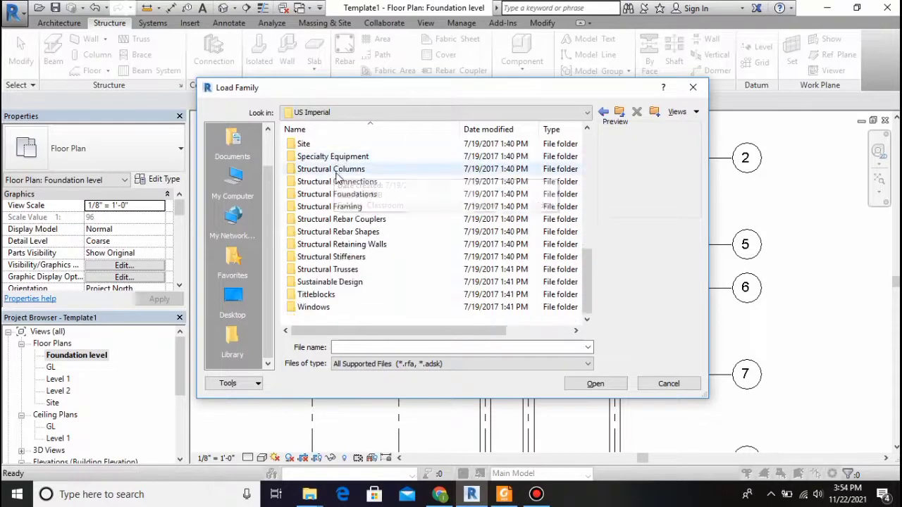
pyautogui.scroll(1, 346, 221)
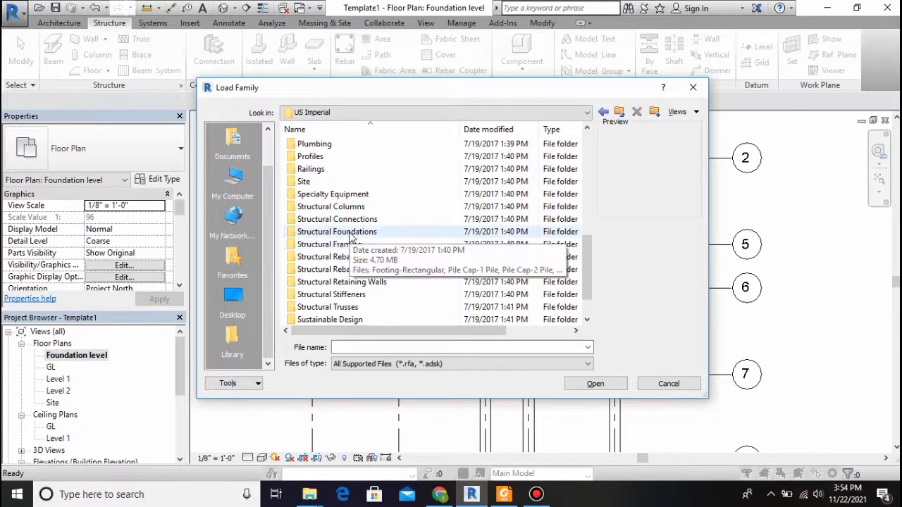
pyautogui.doubleClick(349, 233)
# Load the Footing-Rectangular family into the project for isolated foundation placement
pyautogui.click(351, 198)
pyautogui.click(310, 169)
pyautogui.click(318, 256)
pyautogui.click(314, 145)
pyautogui.click(584, 383)
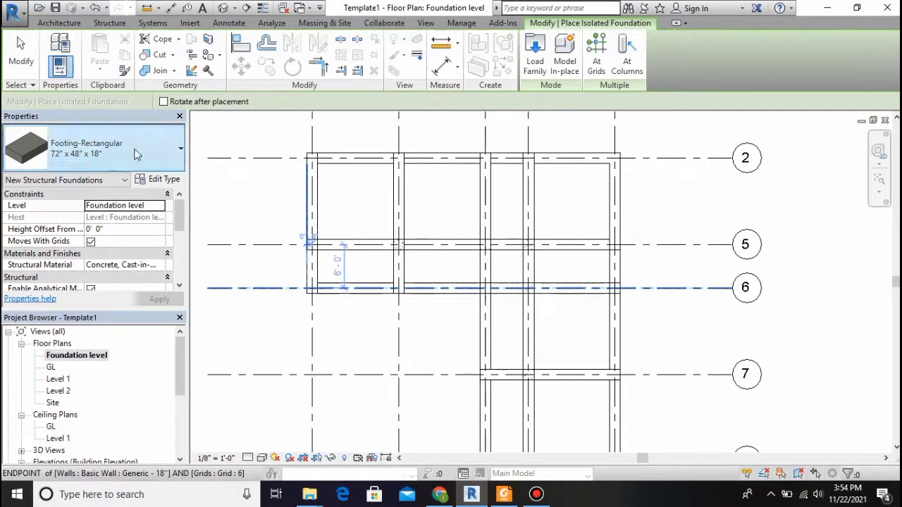
# Duplicate the 72" x 48" x 18" rectangular footing type under the name 36" x 16" x 12"
pyautogui.click(159, 150)
pyautogui.click(158, 152)
pyautogui.click(155, 176)
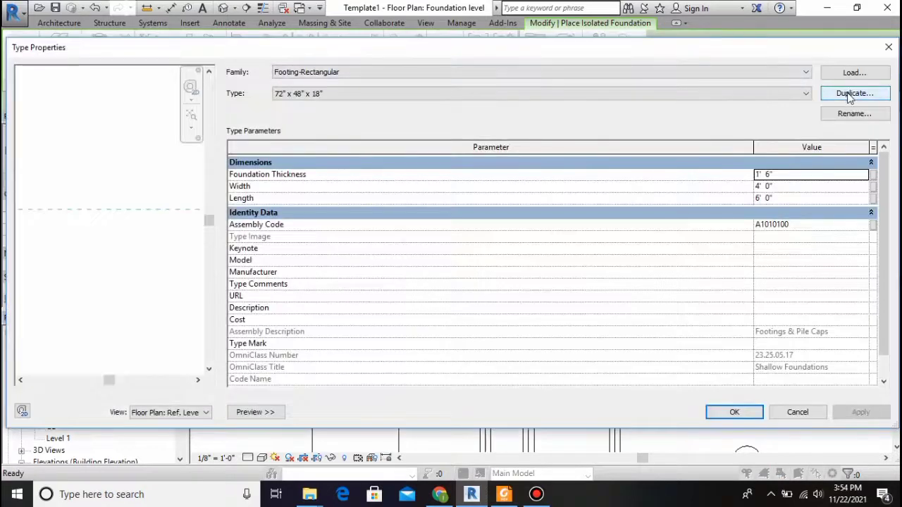
pyautogui.click(851, 96)
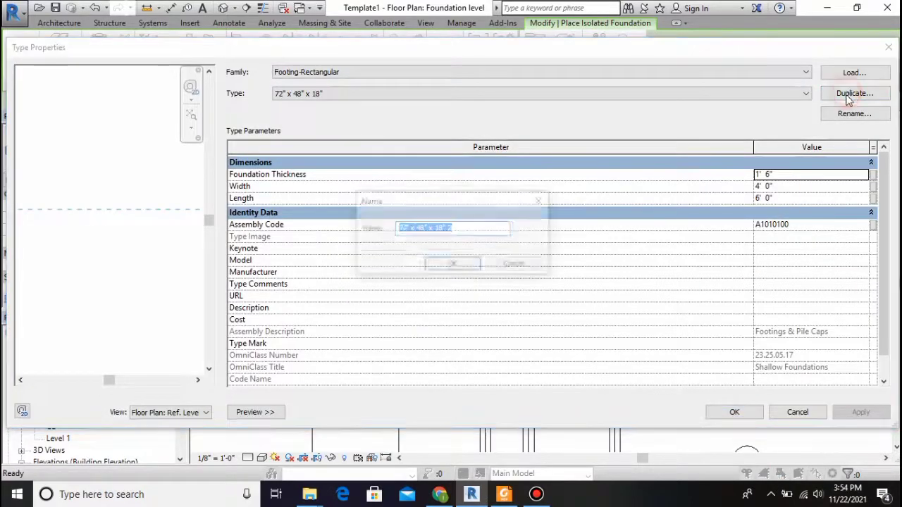
pyautogui.click(403, 227)
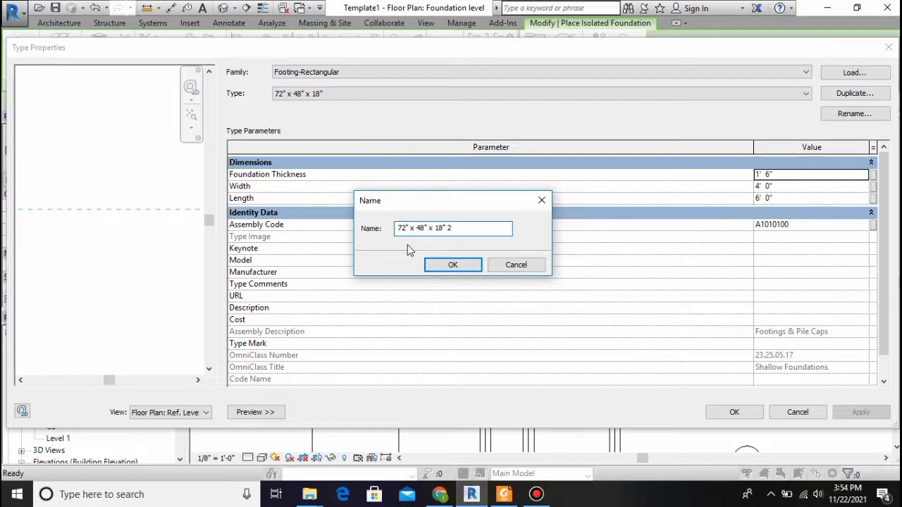
pyautogui.press('BackSpace')
pyautogui.press('BackSpace')
pyautogui.write('36')
pyautogui.click(439, 227)
pyautogui.write('12"')
pyautogui.press('Return')
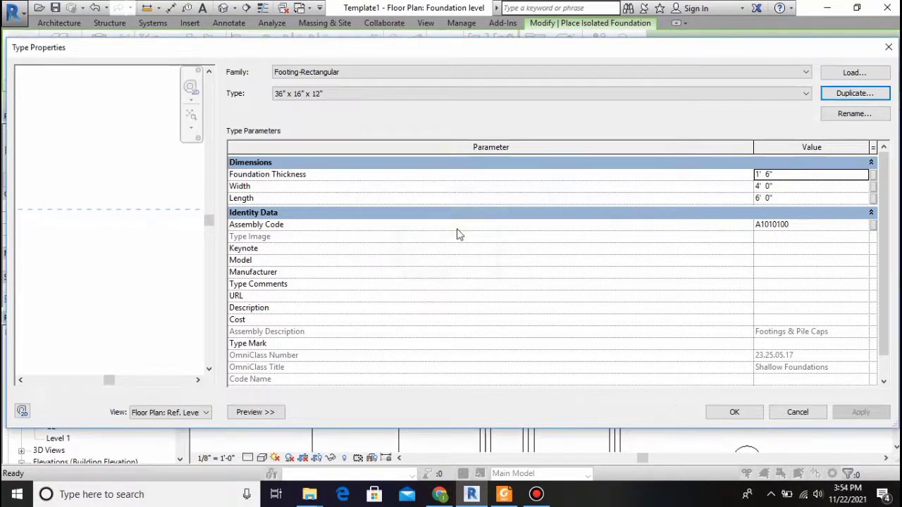
# Set the new footing type's foundation thickness to 1' 0" and its width and length to 3' 0", applying the changes
pyautogui.click(767, 174)
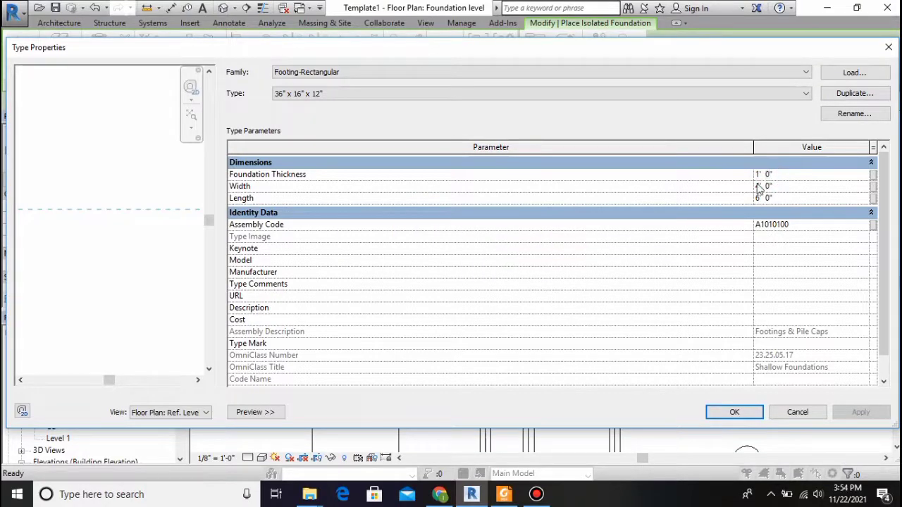
pyautogui.click(760, 186)
pyautogui.write('3')
pyautogui.click(761, 198)
pyautogui.click(255, 412)
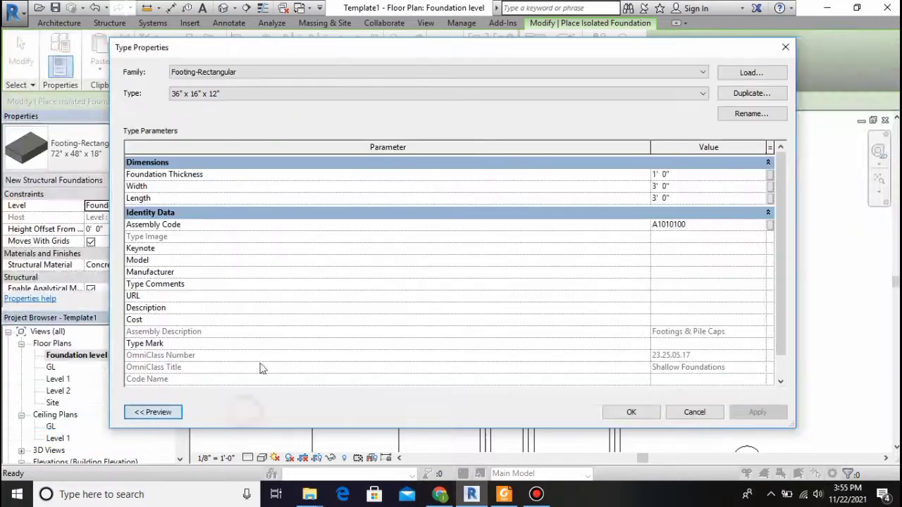
pyautogui.click(149, 412)
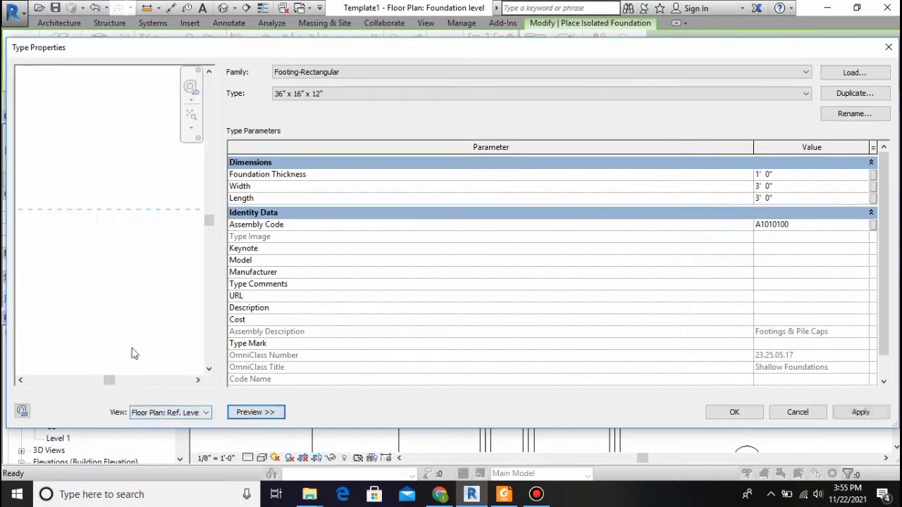
pyautogui.click(860, 413)
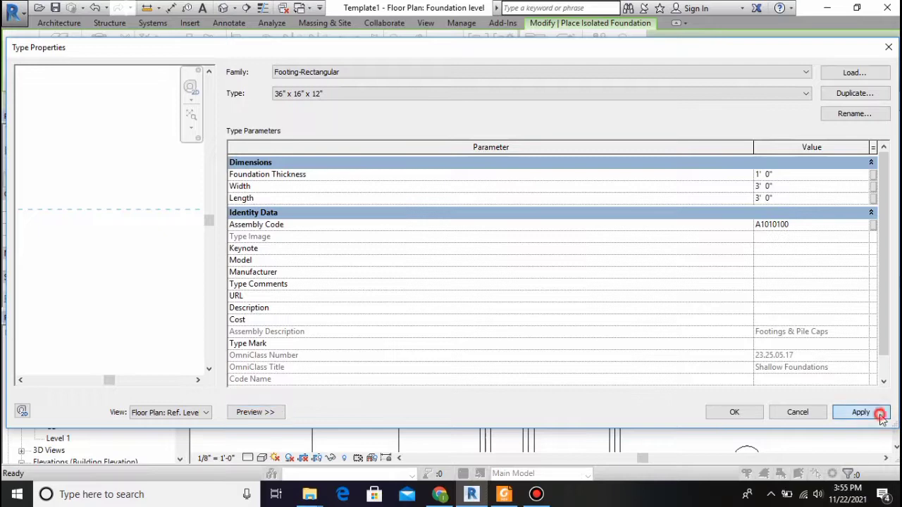
pyautogui.click(255, 412)
pyautogui.click(153, 413)
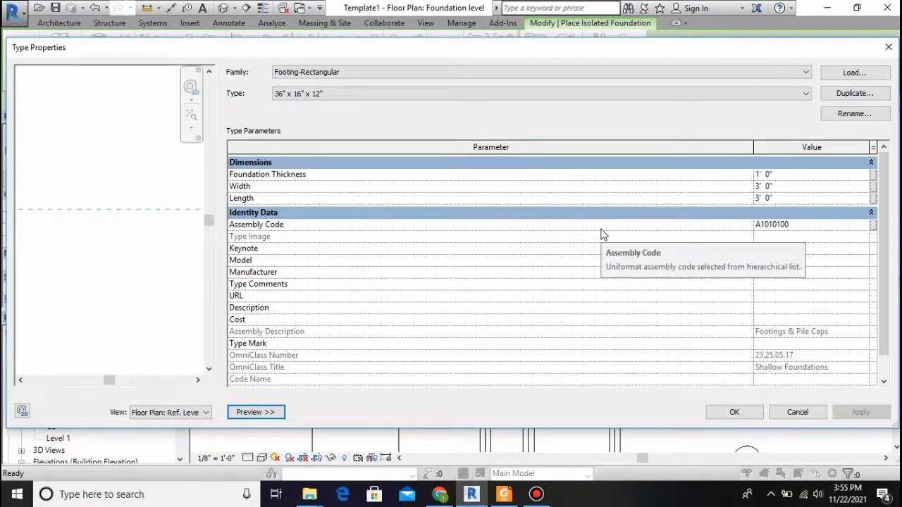
# Place 36" x 16" x 12" rectangular footings at all grid intersections of the Foundation level plan
pyautogui.click(733, 412)
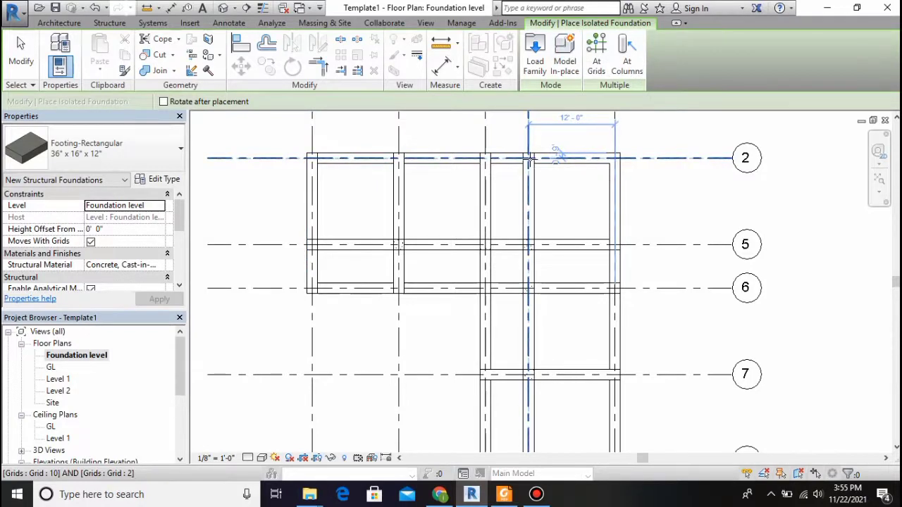
pyautogui.scroll(2, 529, 160)
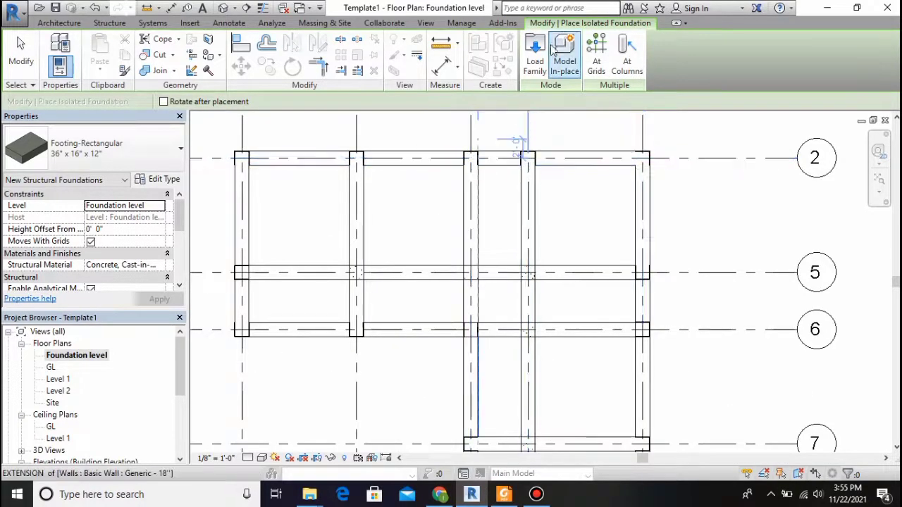
pyautogui.click(596, 56)
pyautogui.scroll(-2, 592, 160)
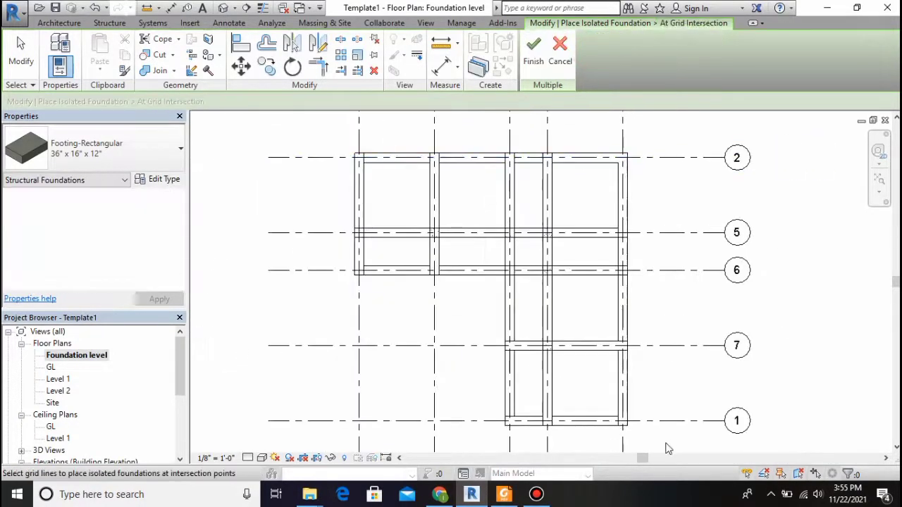
pyautogui.moveTo(572, 449); pyautogui.dragTo(316, 144)
pyautogui.click(533, 50)
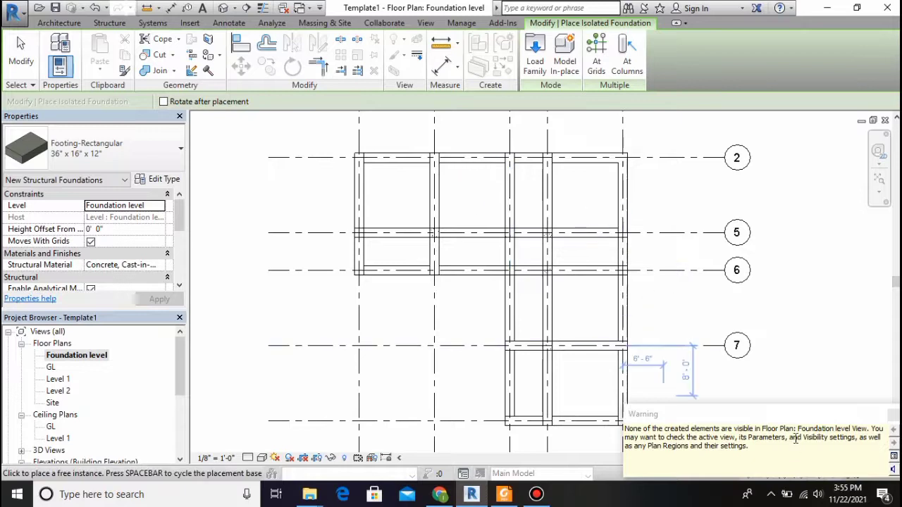
pyautogui.press('Escape')
# In the 3D view, delete the stray footings that sit outside the wall layout
pyautogui.click(223, 8)
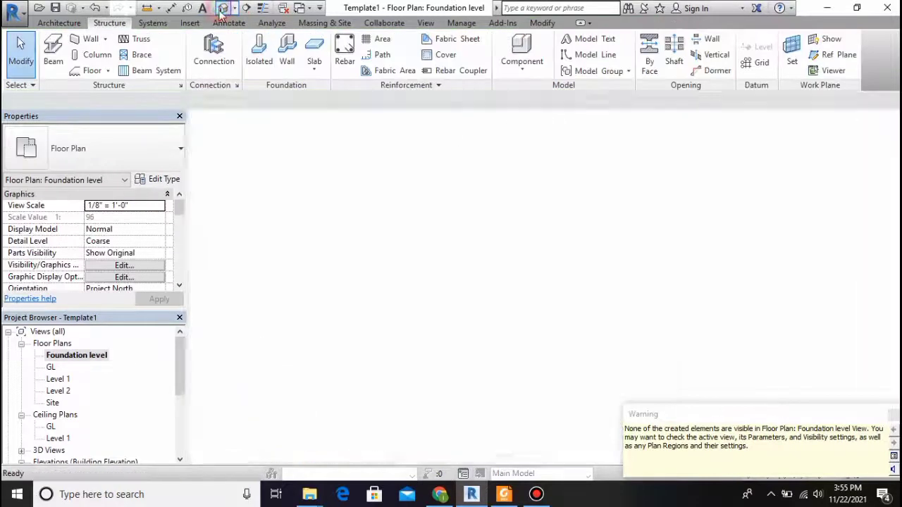
pyautogui.moveTo(366, 377); pyautogui.dragTo(302, 256)
pyautogui.press('Delete')
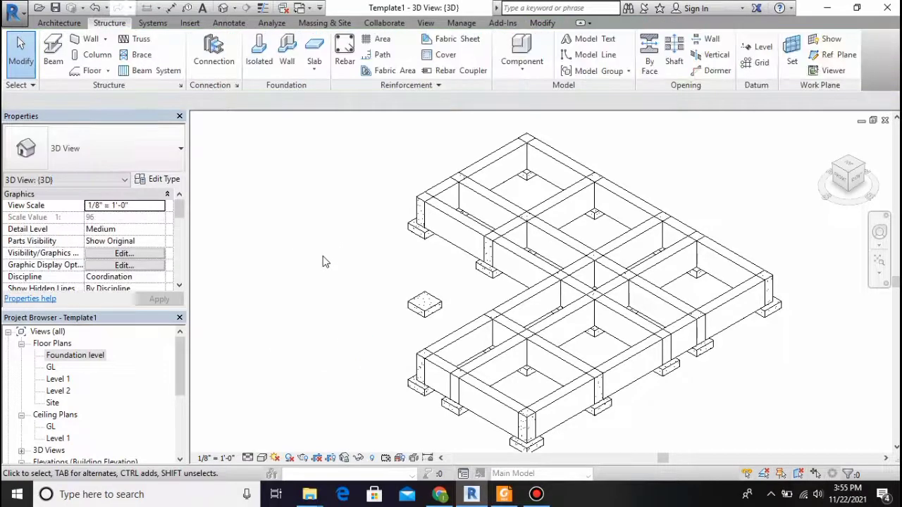
pyautogui.click(423, 301)
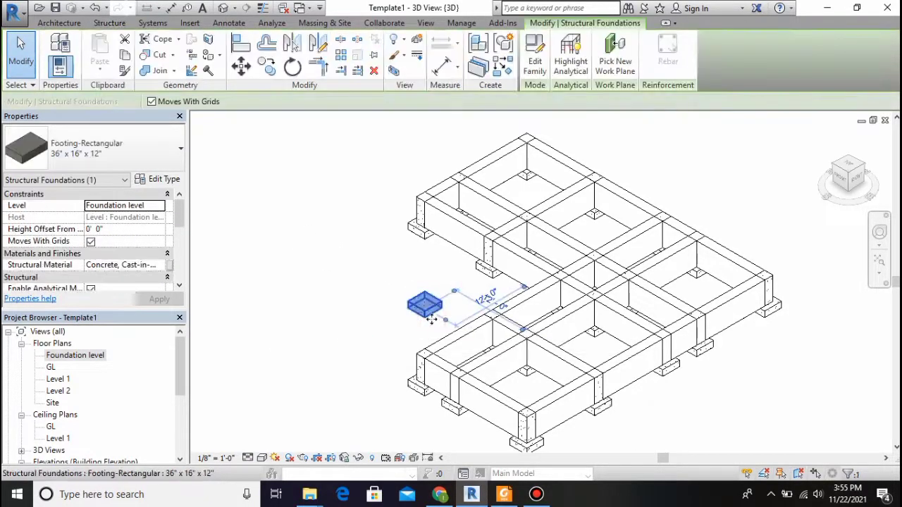
pyautogui.press('Delete')
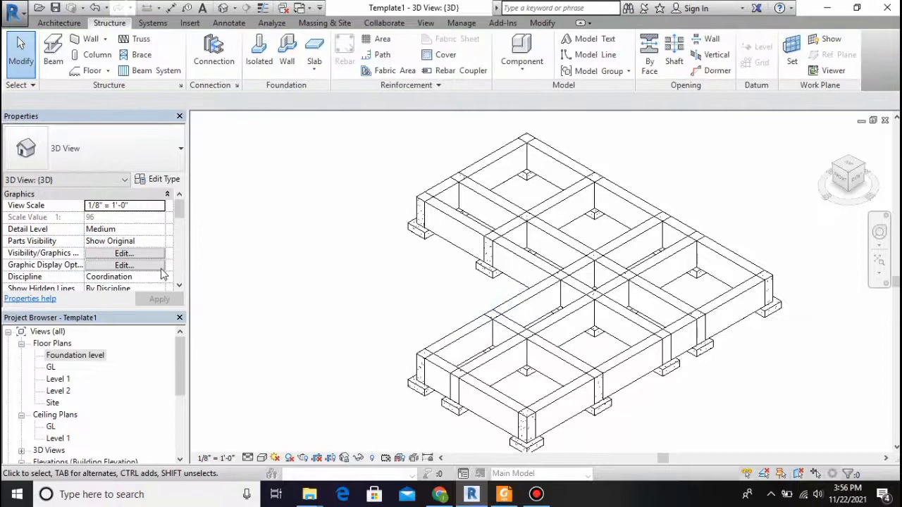
# In the Foundation level plan, start a wall foundation and duplicate the Bearing Footing - 900 x 300 type as Bearing Footing - 30" by12"
pyautogui.doubleClick(64, 355)
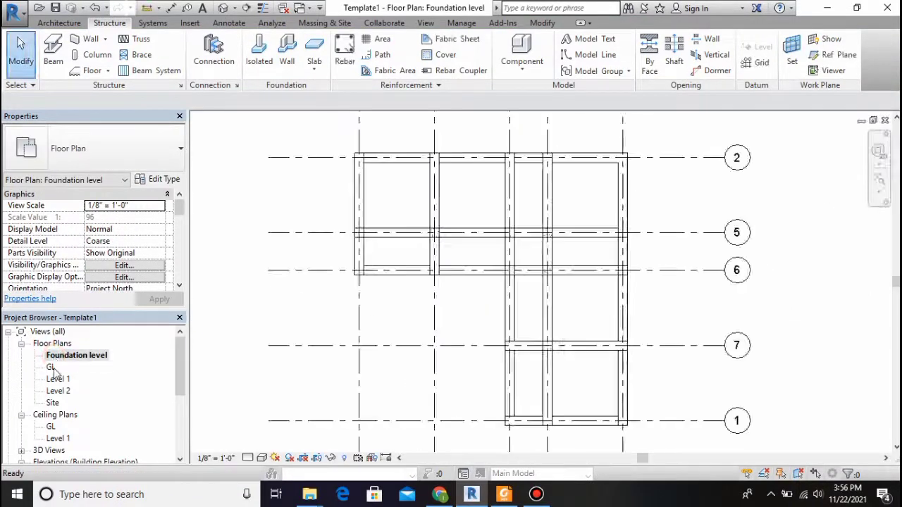
pyautogui.click(288, 51)
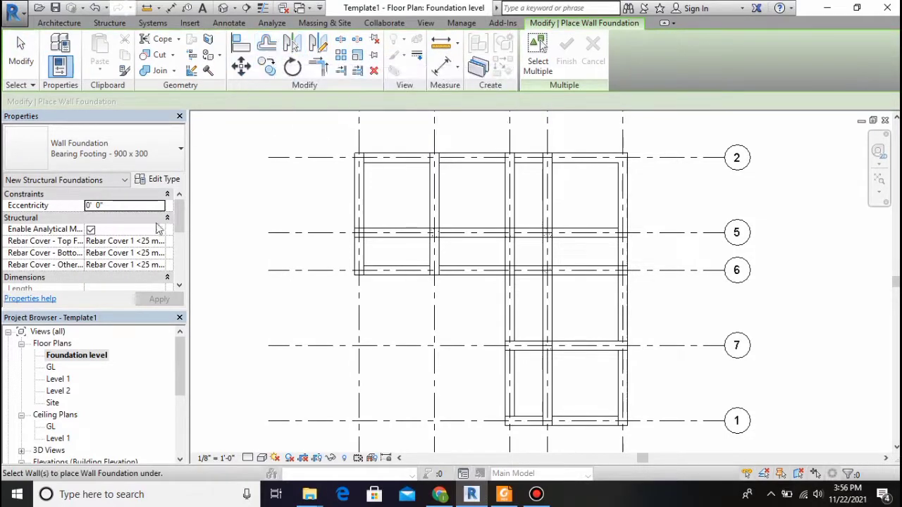
pyautogui.click(162, 156)
pyautogui.click(162, 156)
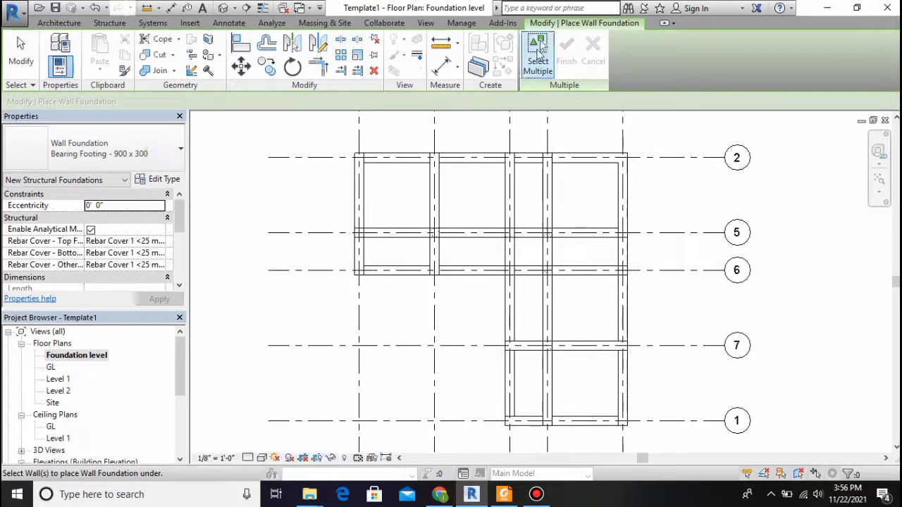
pyautogui.click(154, 180)
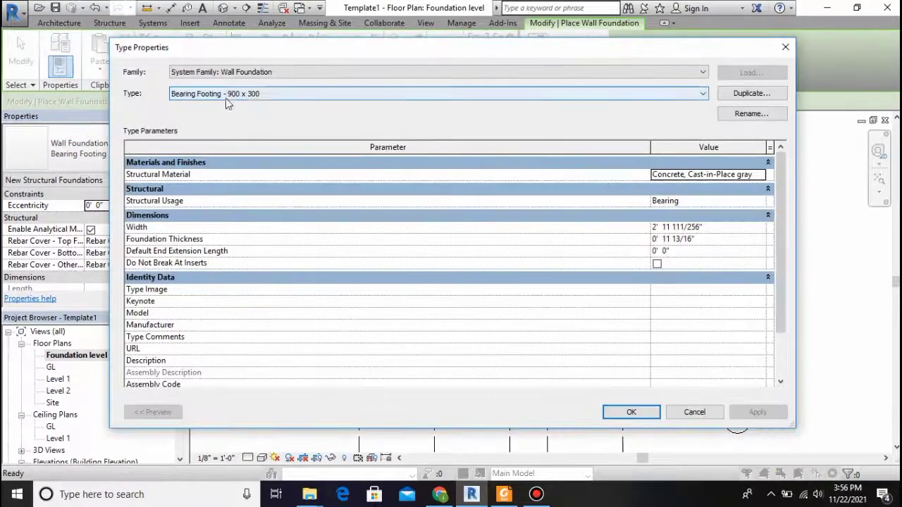
pyautogui.click(263, 96)
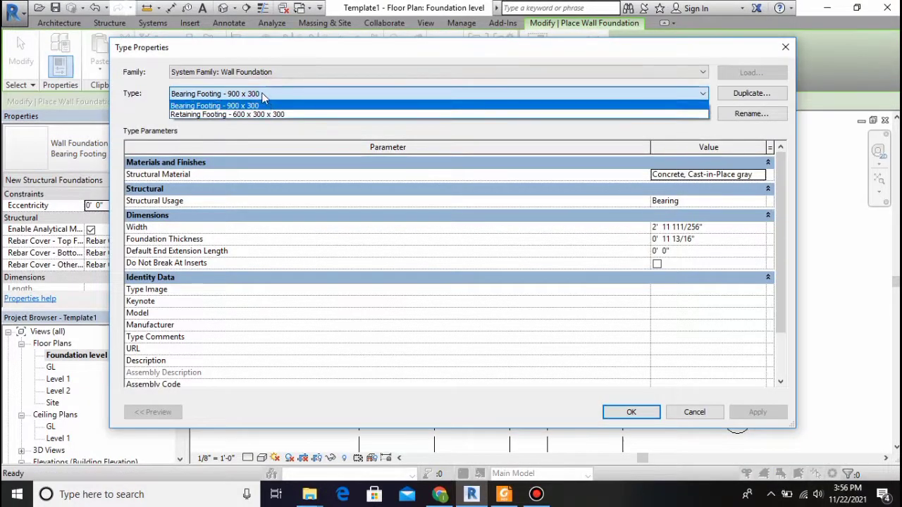
pyautogui.click(738, 91)
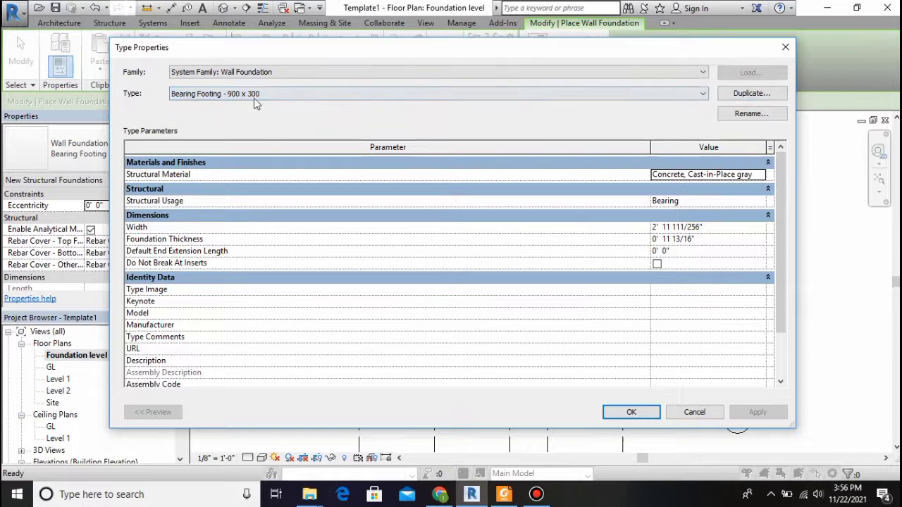
pyautogui.click(747, 91)
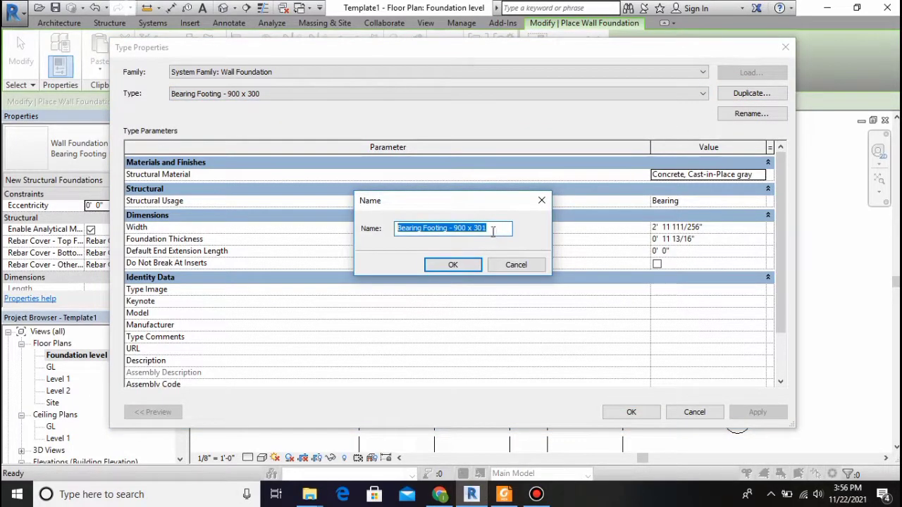
pyautogui.click(494, 231)
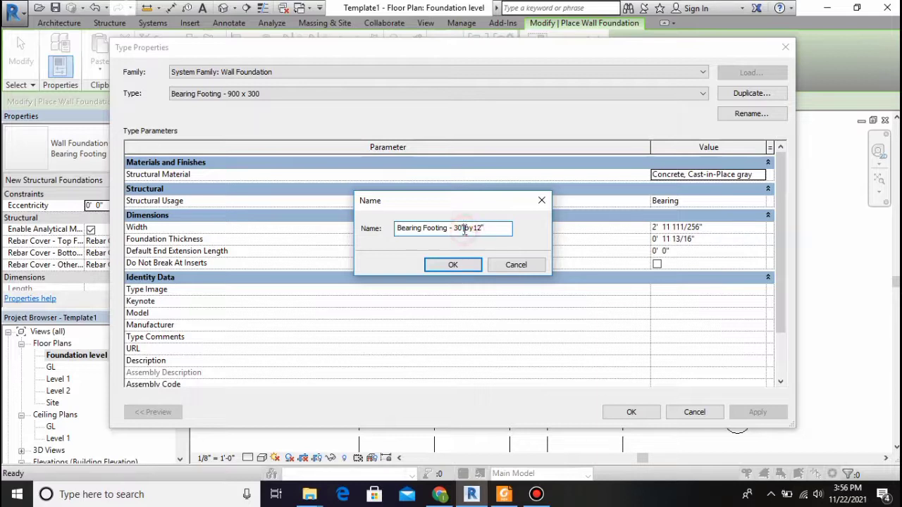
pyautogui.click(453, 265)
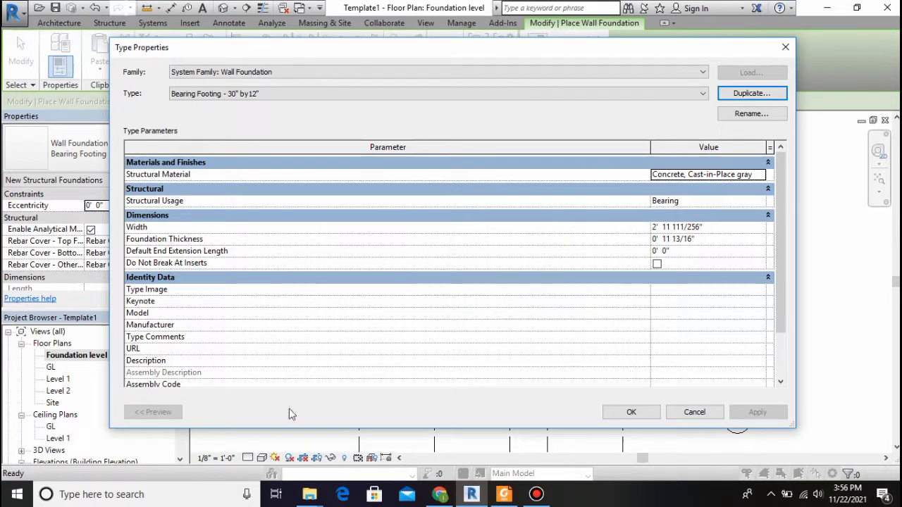
# Set the new bearing footing type's width to 2' 6" and its foundation thickness to 1' 0", accepting the type properties
pyautogui.click(665, 227)
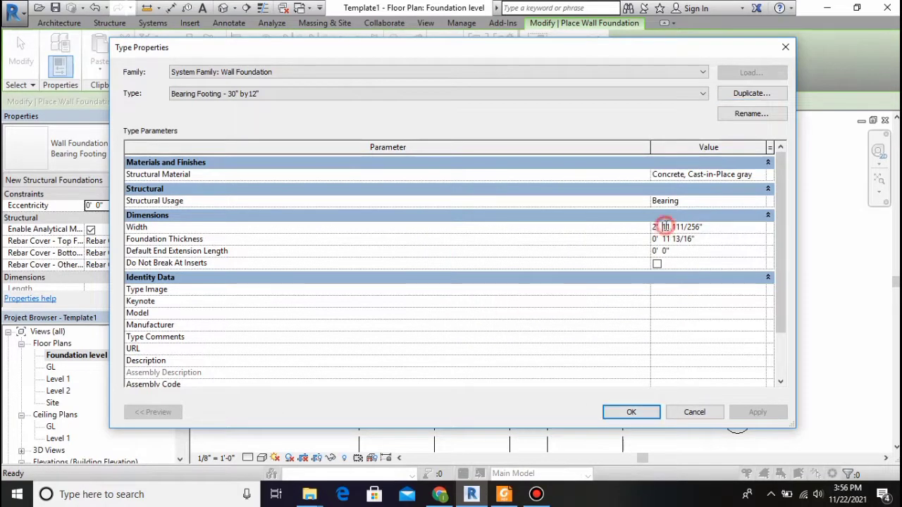
pyautogui.moveTo(701, 227); pyautogui.dragTo(654, 227)
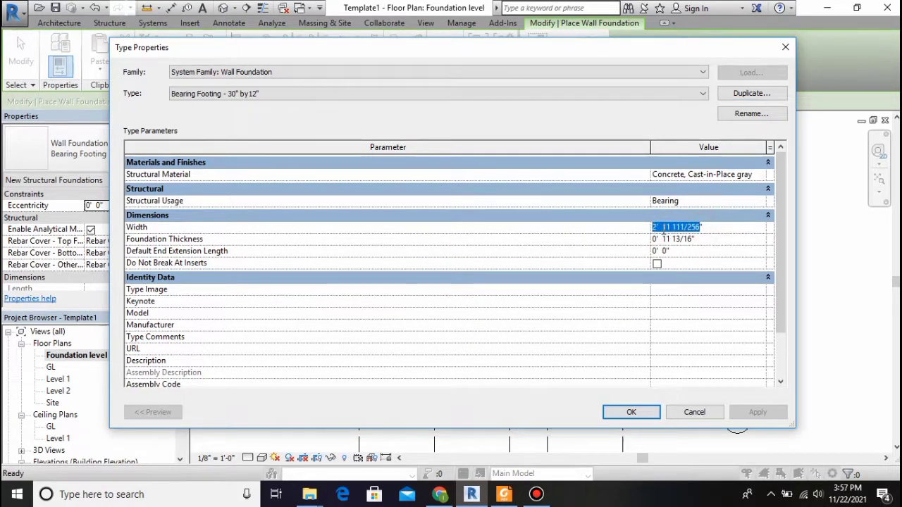
pyautogui.write('3"')
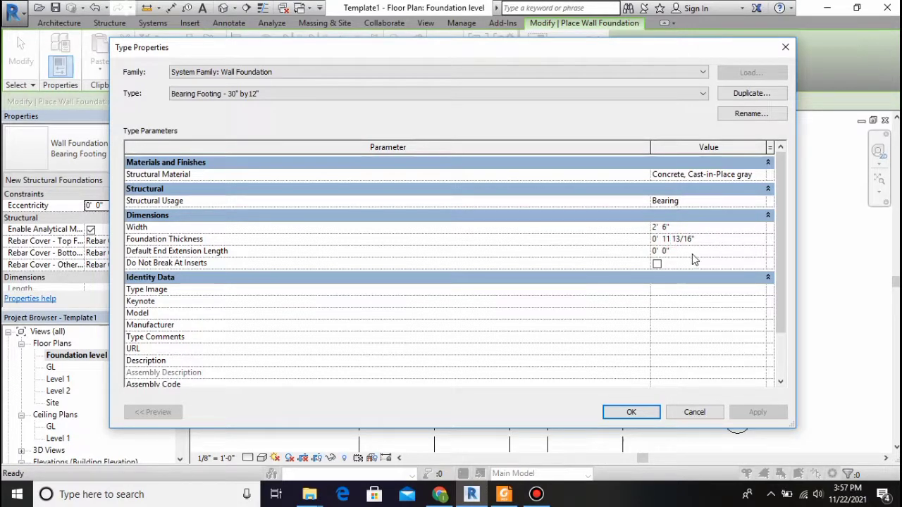
pyautogui.moveTo(690, 238); pyautogui.dragTo(616, 244)
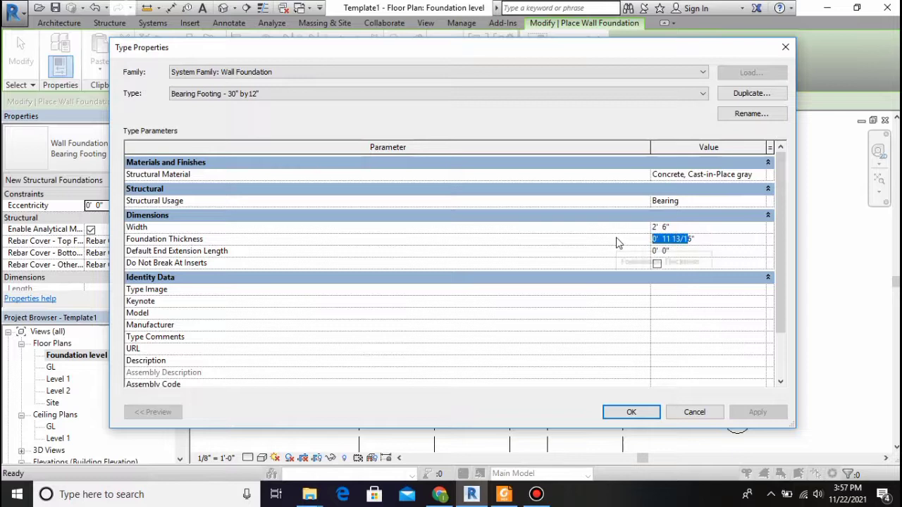
pyautogui.press('BackSpace')
pyautogui.click(616, 243)
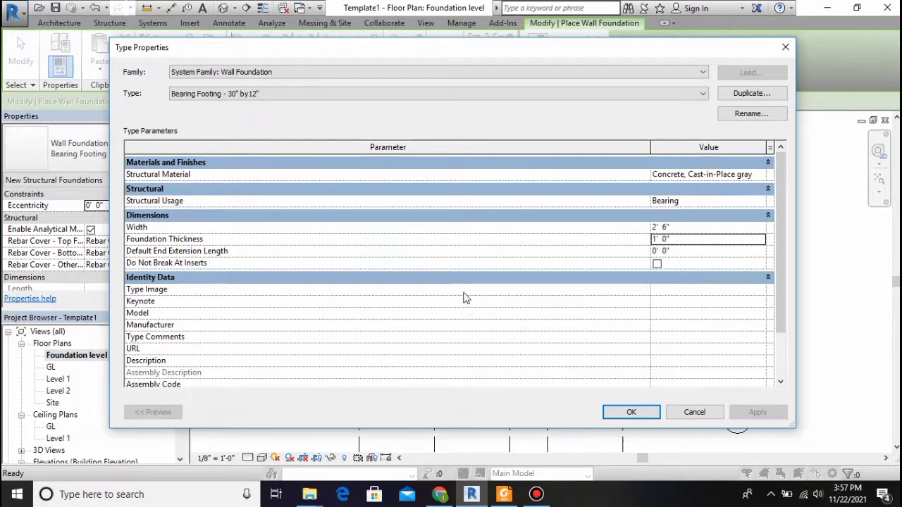
pyautogui.scroll(-2, 463, 298)
pyautogui.scroll(2, 469, 303)
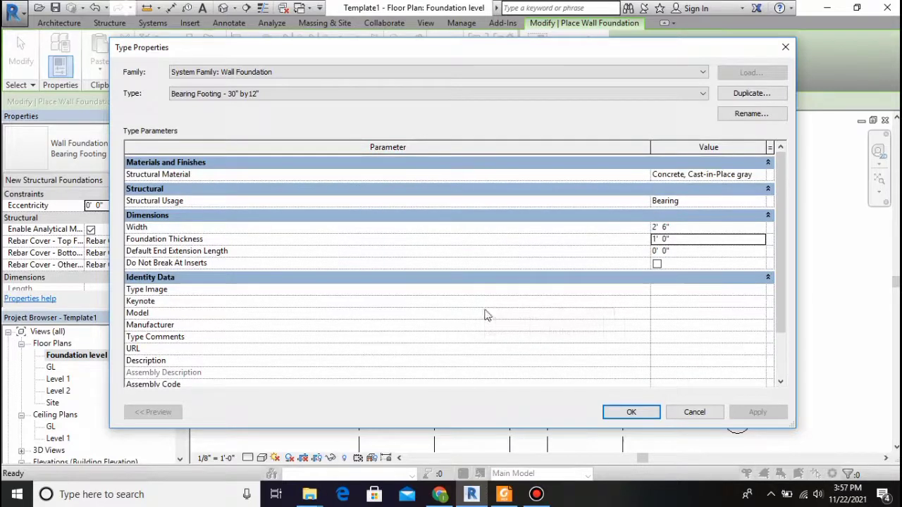
pyautogui.click(631, 413)
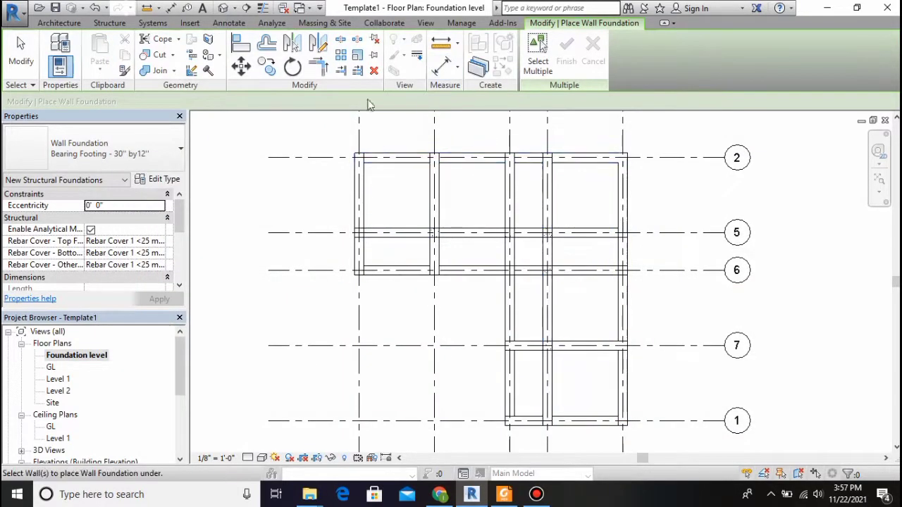
# Place 30" by 12" wall foundations under the wall on grid 2 and the five walls running perpendicular to it
pyautogui.click(483, 162)
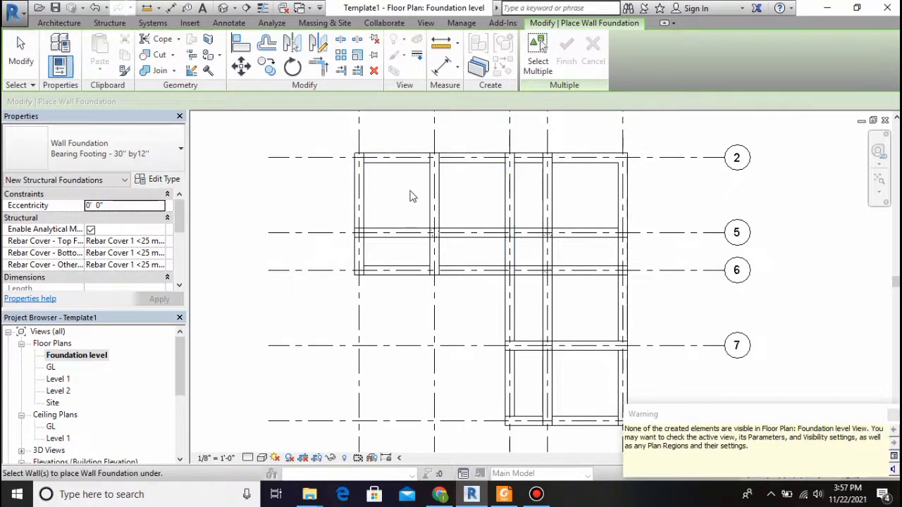
pyautogui.click(357, 197)
pyautogui.click(432, 194)
pyautogui.click(505, 186)
pyautogui.click(548, 193)
pyautogui.click(620, 192)
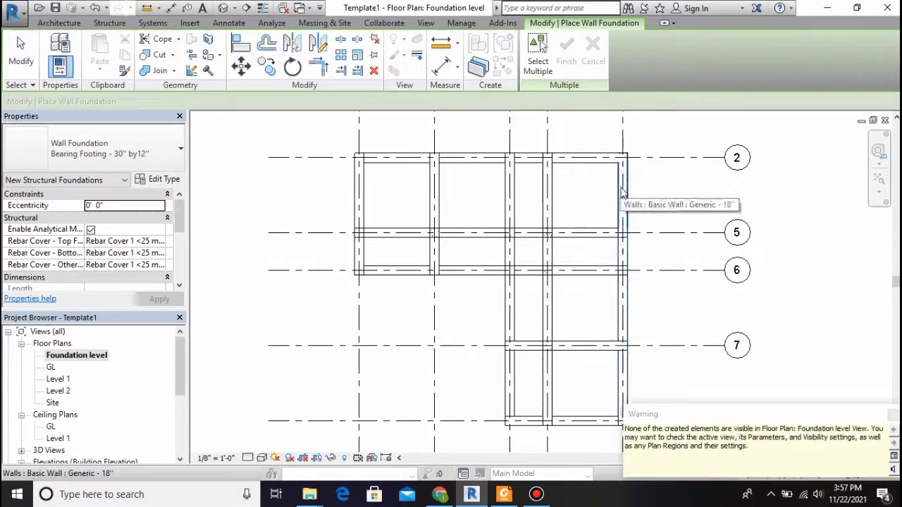
# Add wall foundations under the walls on grids 5, 6, 7 and 1 and the lower part of the third perpendicular wall
pyautogui.click(558, 233)
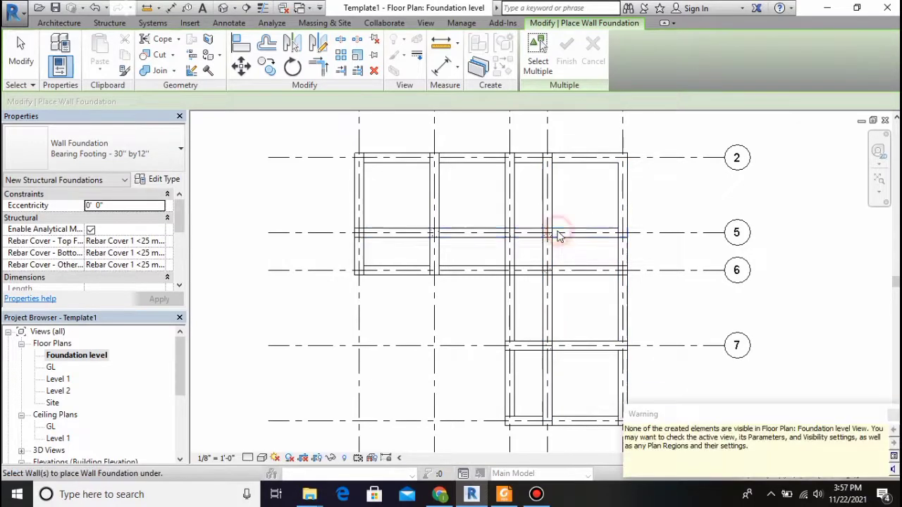
pyautogui.click(553, 270)
pyautogui.click(564, 343)
pyautogui.click(580, 421)
pyautogui.click(510, 329)
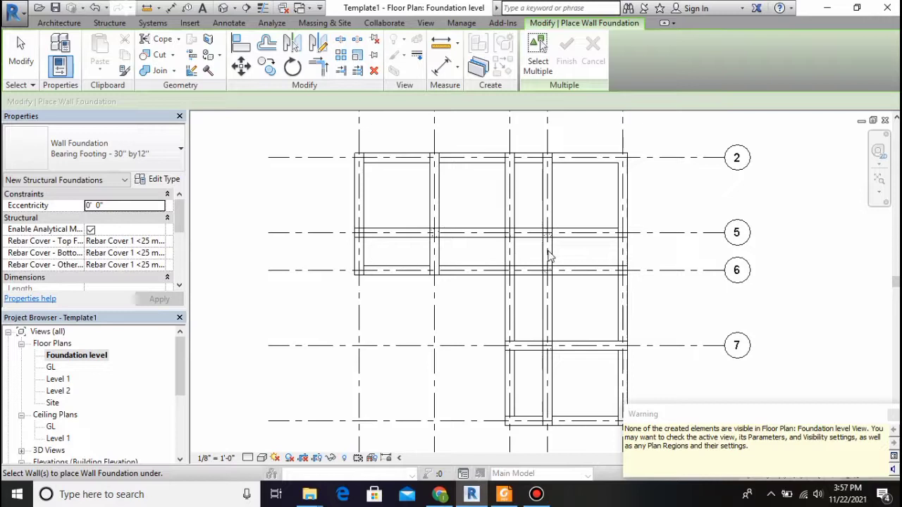
# Apply the wall foundation to the outer wall nearest the grid bubbles at two spots, unjoining the conflicting elements each time
pyautogui.click(615, 186)
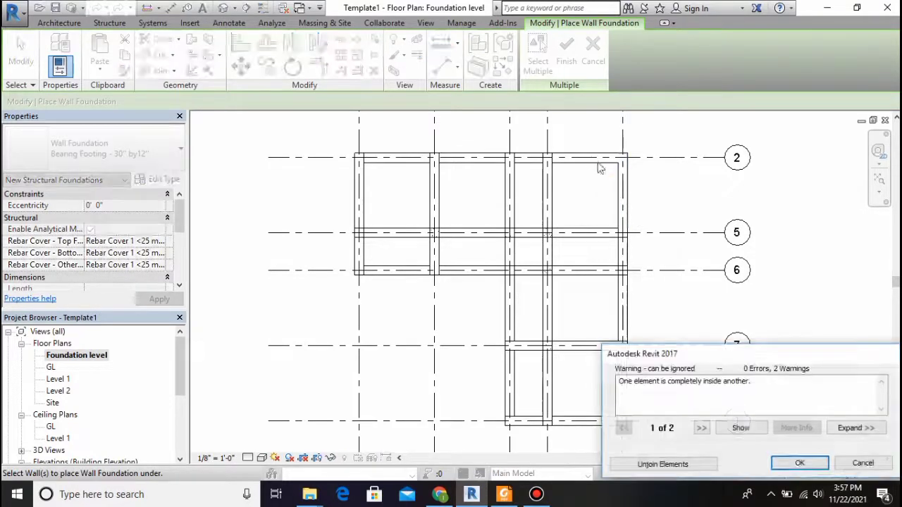
pyautogui.click(687, 465)
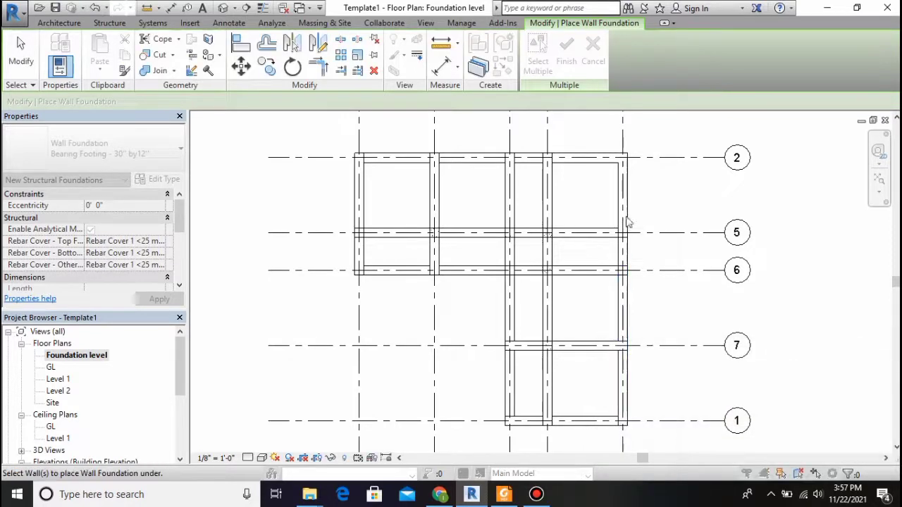
pyautogui.click(620, 329)
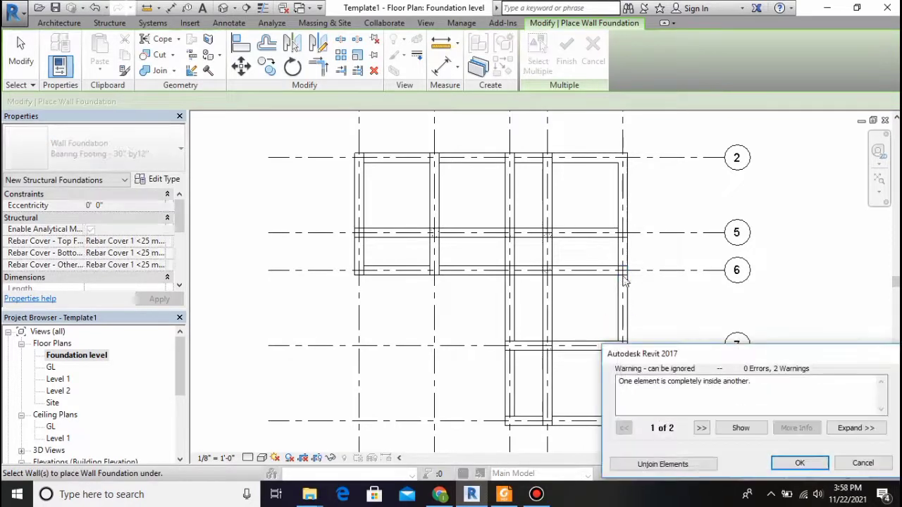
pyautogui.click(697, 465)
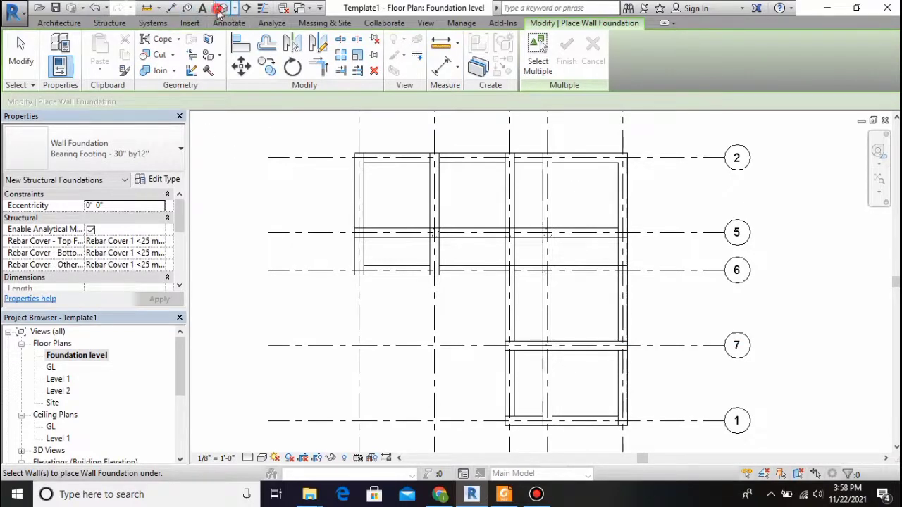
# Inspect the wall foundations and footings in the 3D view, looking straight down from the top
pyautogui.click(219, 8)
pyautogui.scroll(4, 440, 268)
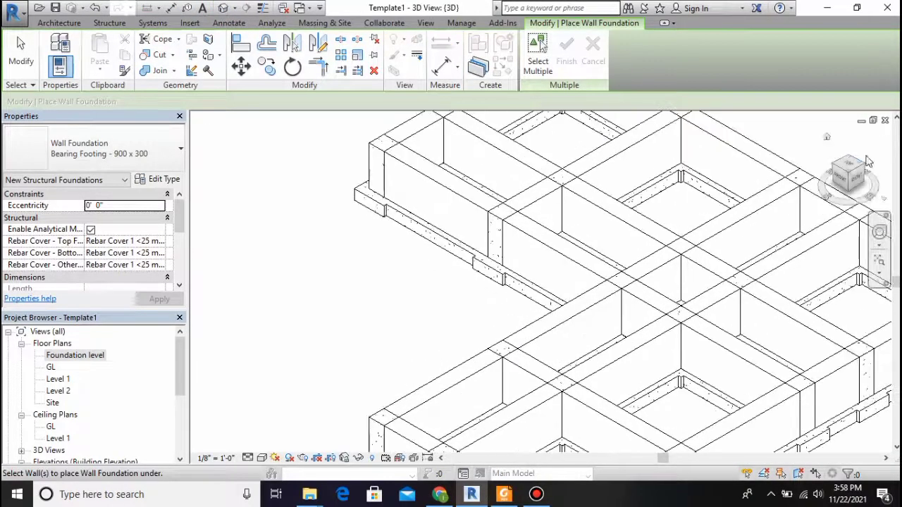
pyautogui.click(850, 166)
pyautogui.scroll(4, 523, 256)
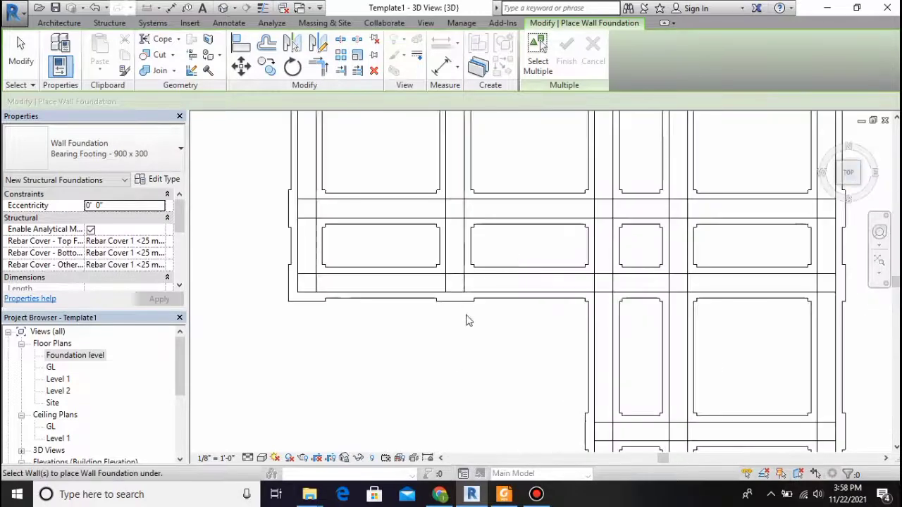
pyautogui.scroll(-1, 654, 294)
pyautogui.scroll(-1, 651, 279)
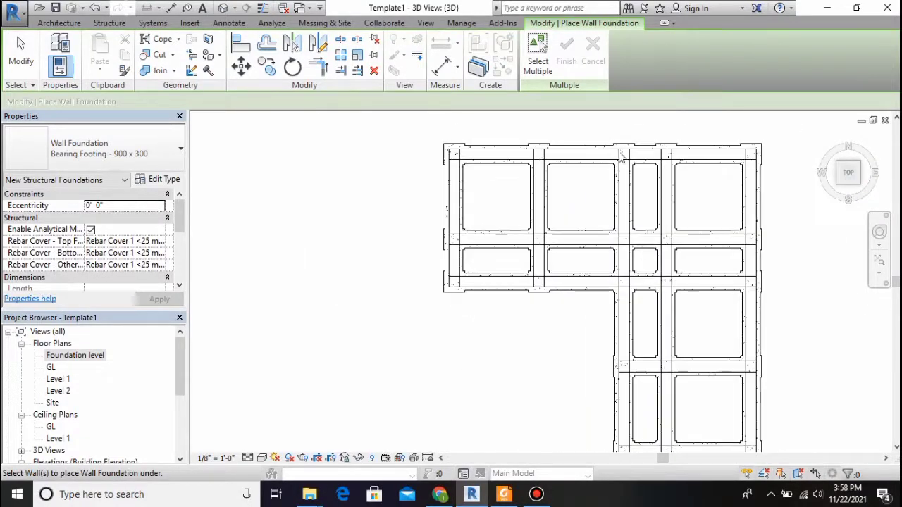
# Start a 150mm structural foundation slab in the Foundation level floor plan and set its level to GL
pyautogui.scroll(-1, 752, 356)
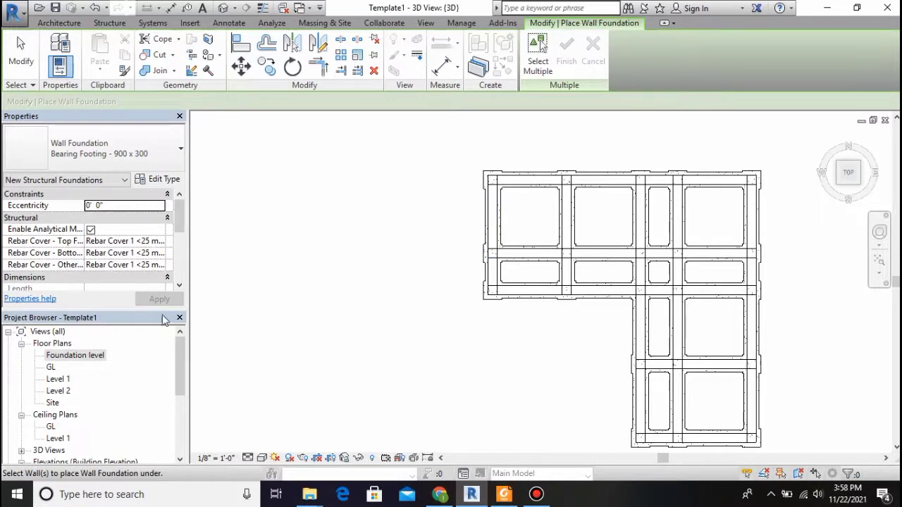
pyautogui.doubleClick(51, 367)
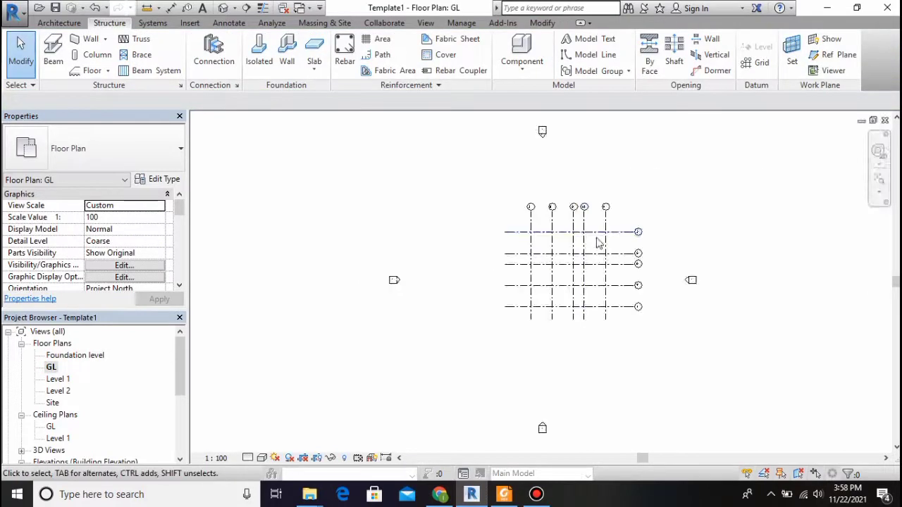
pyautogui.doubleClick(65, 356)
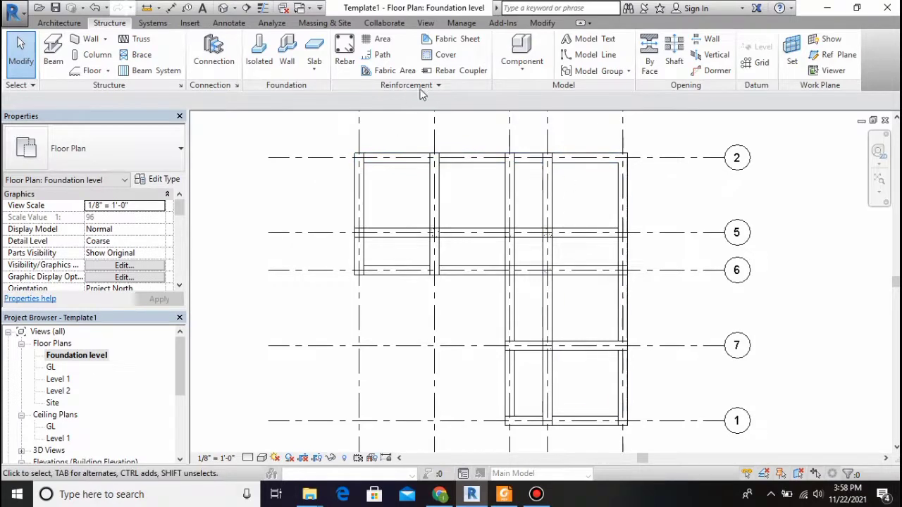
pyautogui.click(314, 70)
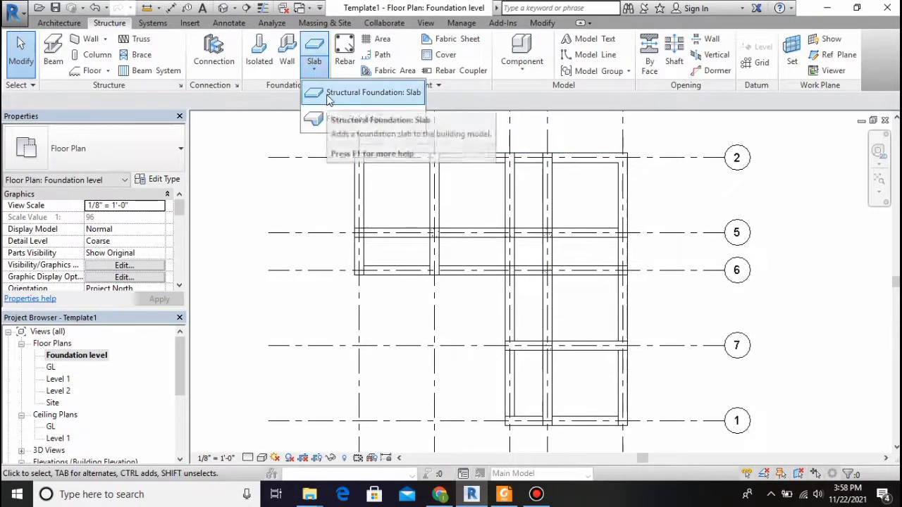
pyautogui.click(328, 101)
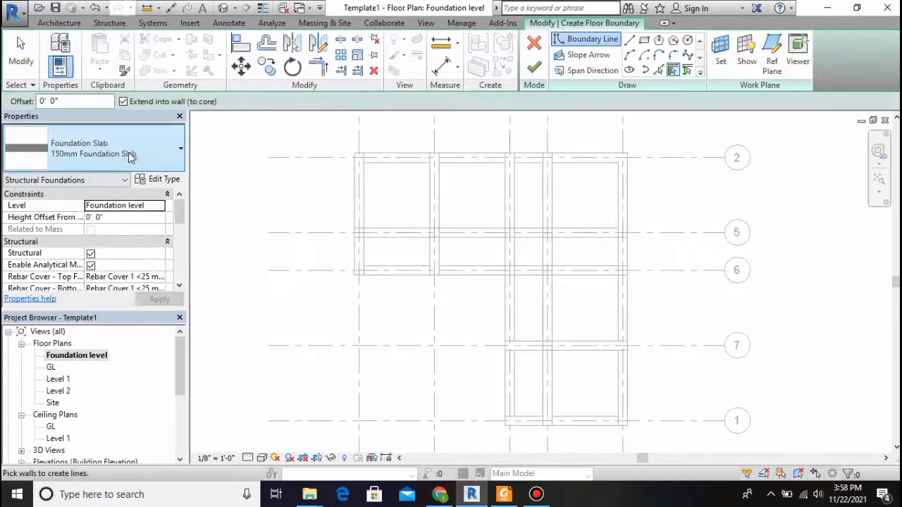
pyautogui.click(179, 151)
pyautogui.click(179, 155)
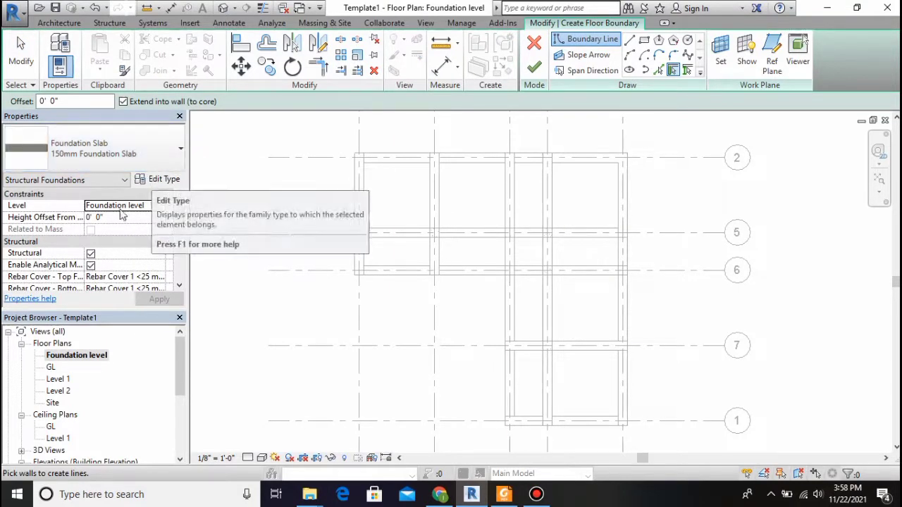
pyautogui.scroll(-3, 119, 239)
pyautogui.scroll(2, 117, 246)
pyautogui.scroll(-2, 126, 243)
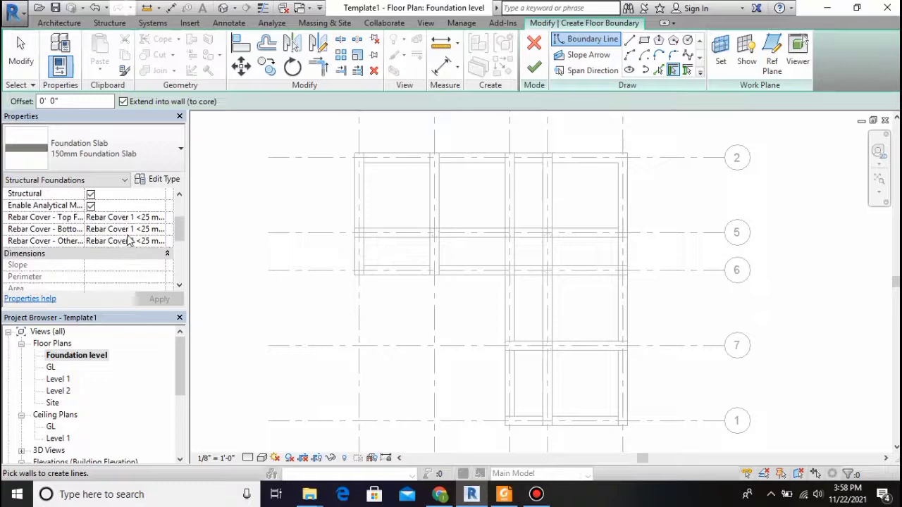
pyautogui.scroll(3, 127, 233)
pyautogui.click(159, 205)
pyautogui.click(101, 229)
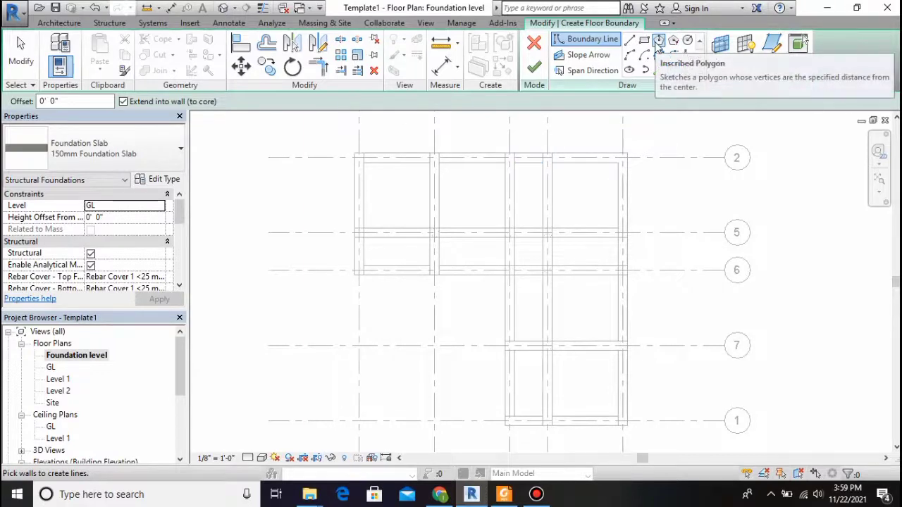
# Sketch the slab's L-shaped boundary with lines along the outer wall faces, finish it, and accept attaching the walls to its bottom
pyautogui.click(629, 40)
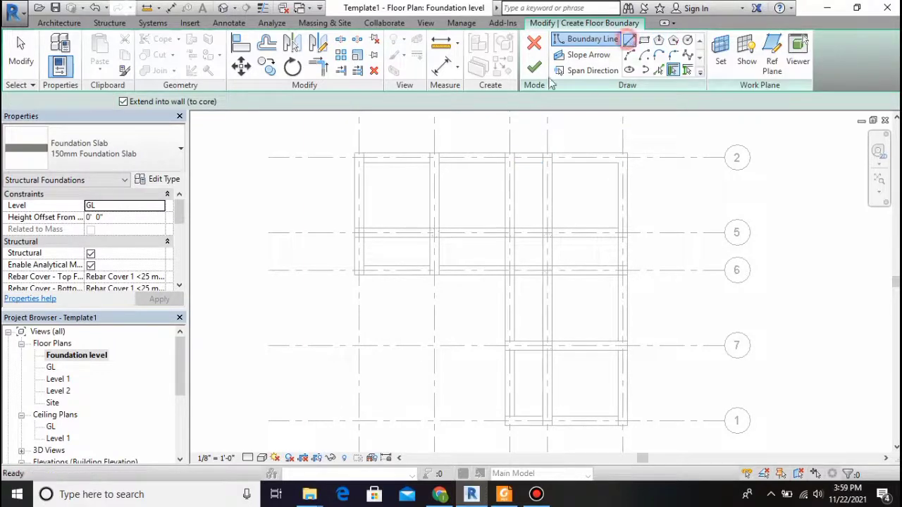
pyautogui.click(353, 152)
pyautogui.click(629, 152)
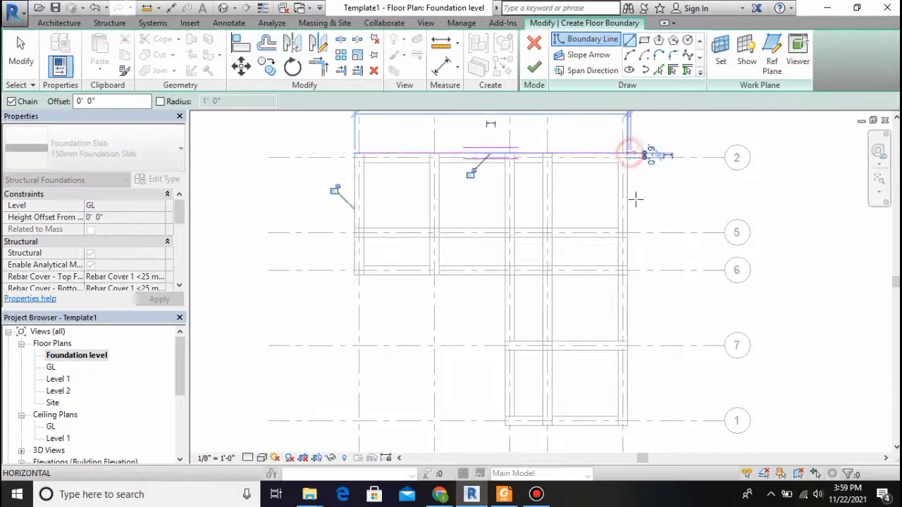
pyautogui.click(627, 425)
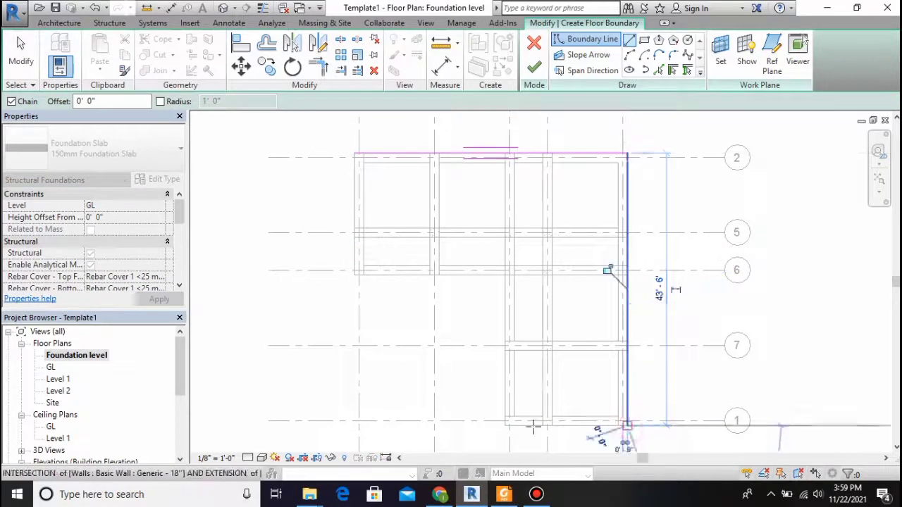
pyautogui.click(504, 423)
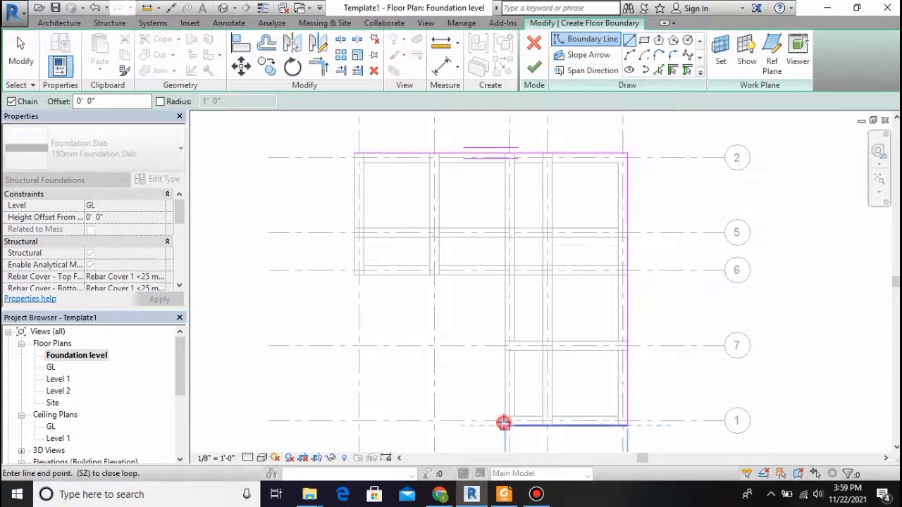
pyautogui.click(504, 275)
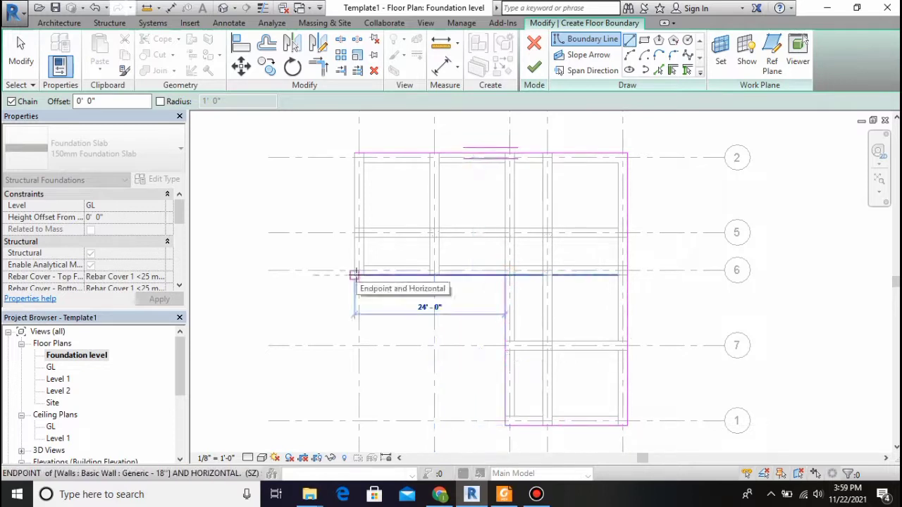
pyautogui.click(354, 275)
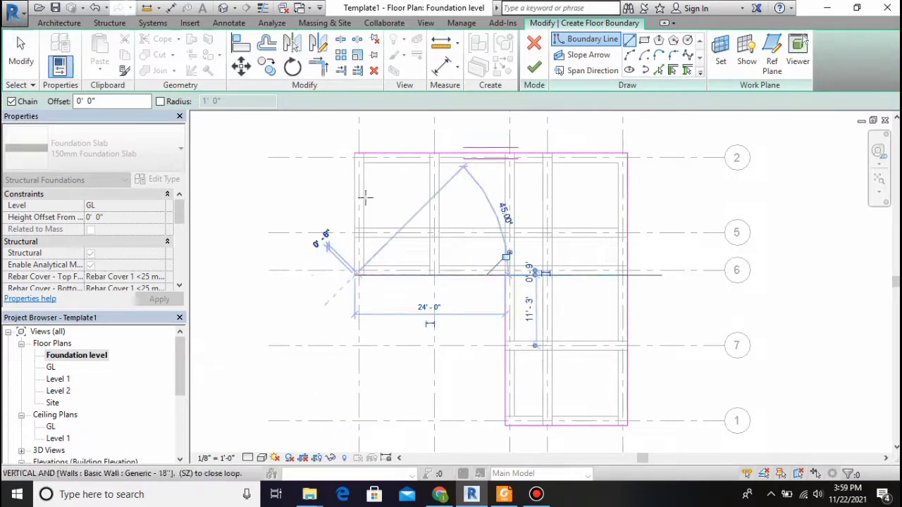
pyautogui.click(355, 155)
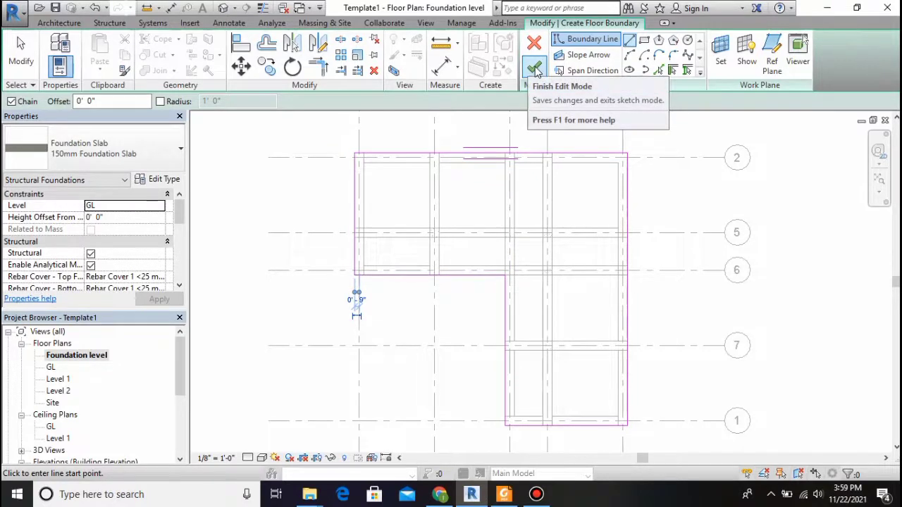
pyautogui.click(536, 70)
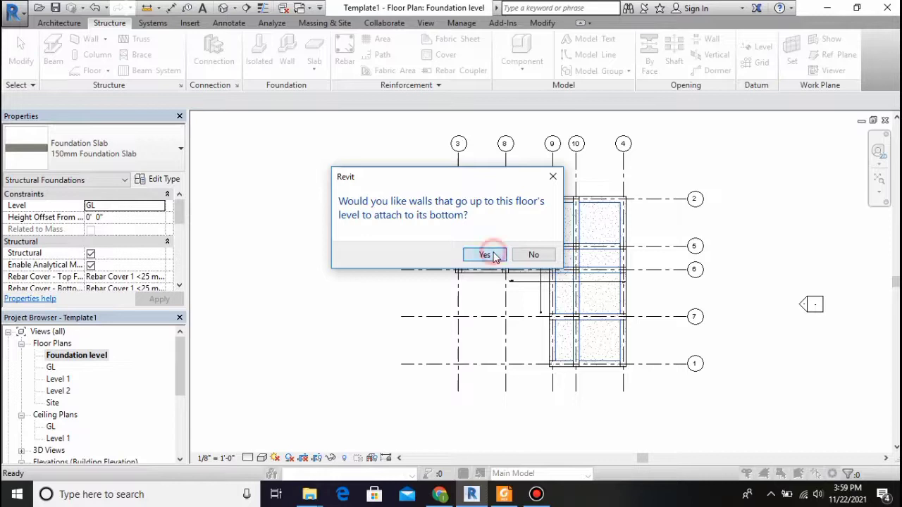
pyautogui.click(485, 255)
# Check the new slab in the 3D view and the GL plan, and return to the Foundation level plan
pyautogui.scroll(3, 507, 225)
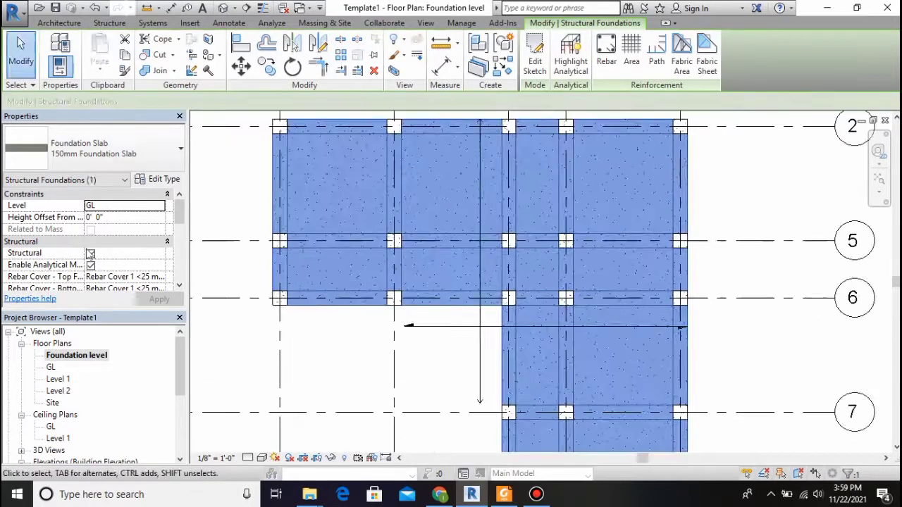
pyautogui.click(211, 189)
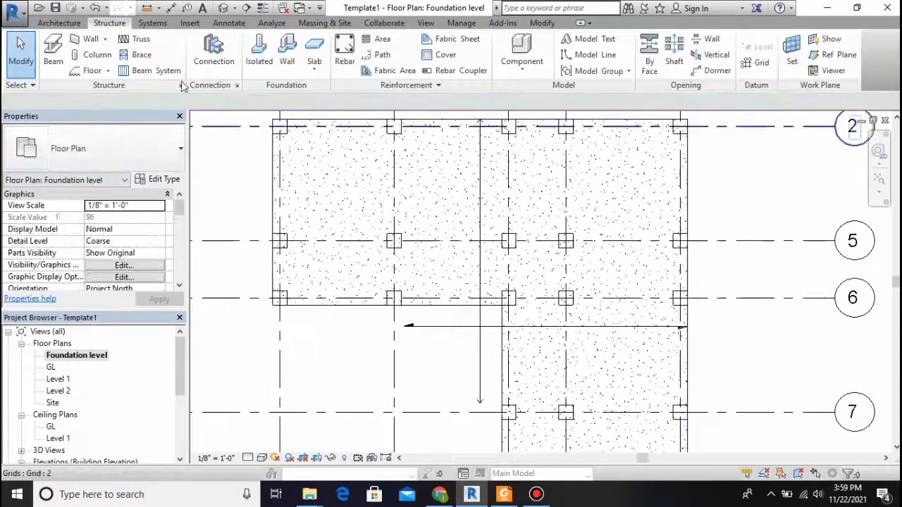
pyautogui.click(224, 7)
pyautogui.scroll(-1, 552, 207)
pyautogui.doubleClick(51, 368)
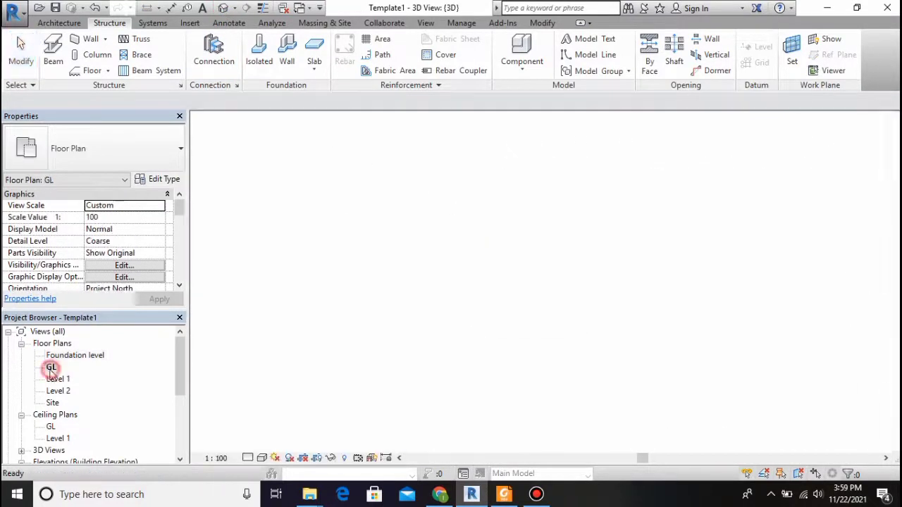
pyautogui.doubleClick(63, 357)
pyautogui.scroll(1, 477, 241)
pyautogui.scroll(-2, 479, 241)
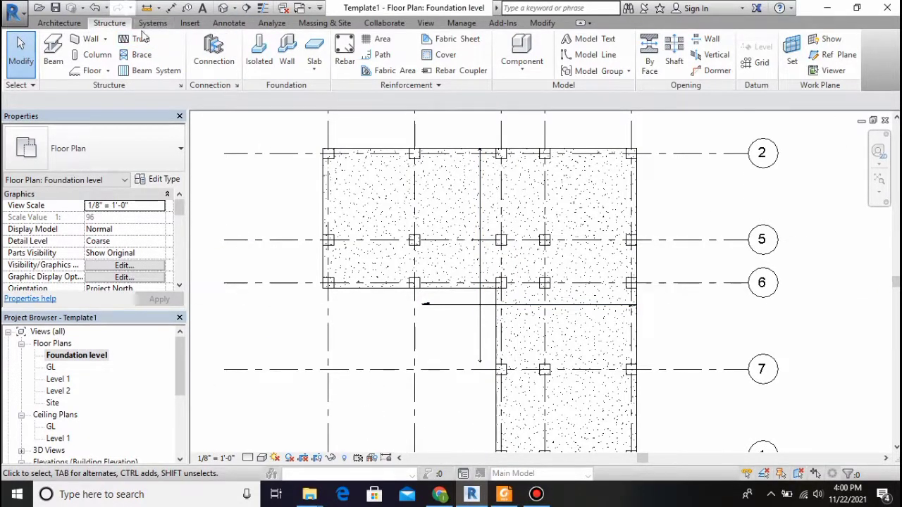
# Place 12 x 12 concrete square columns at all grid intersections
pyautogui.click(186, 23)
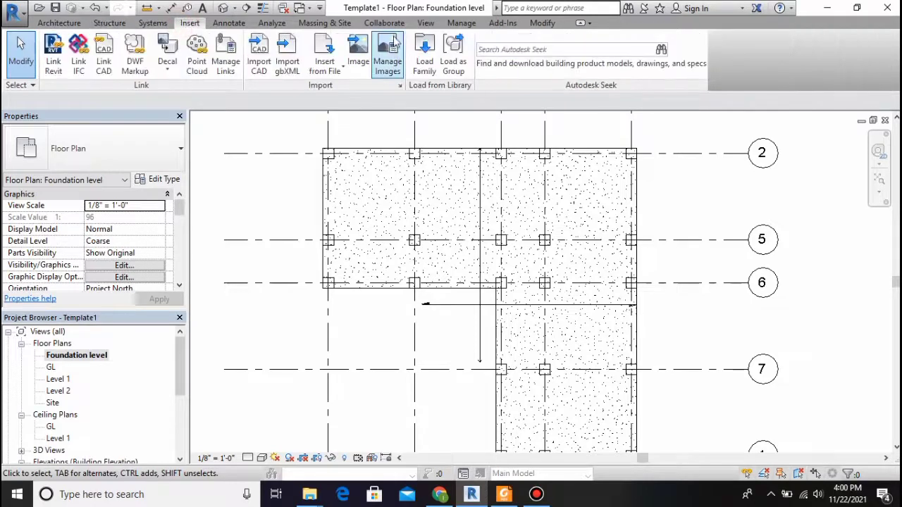
pyautogui.click(108, 24)
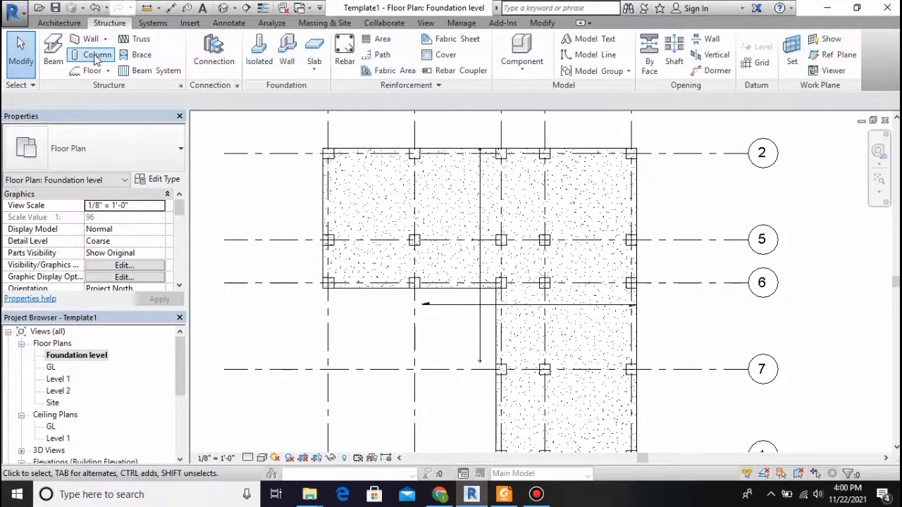
pyautogui.click(97, 56)
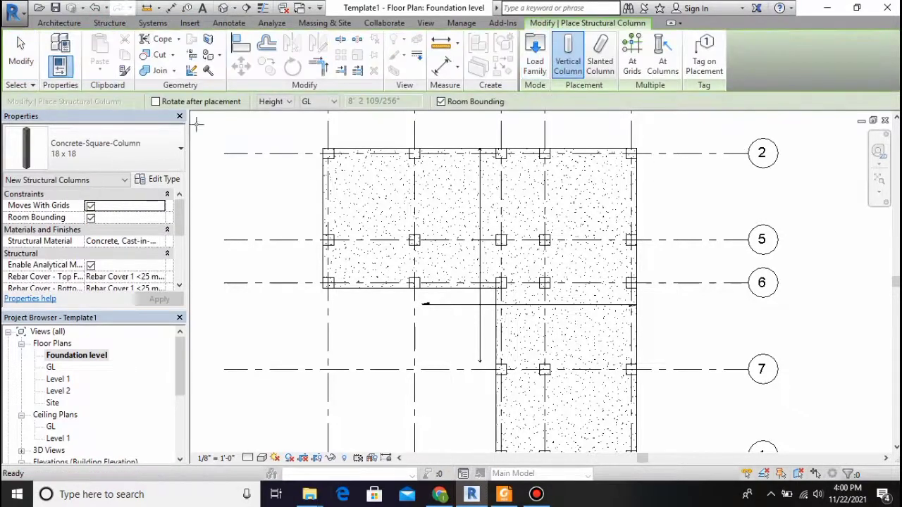
pyautogui.click(95, 148)
pyautogui.click(42, 228)
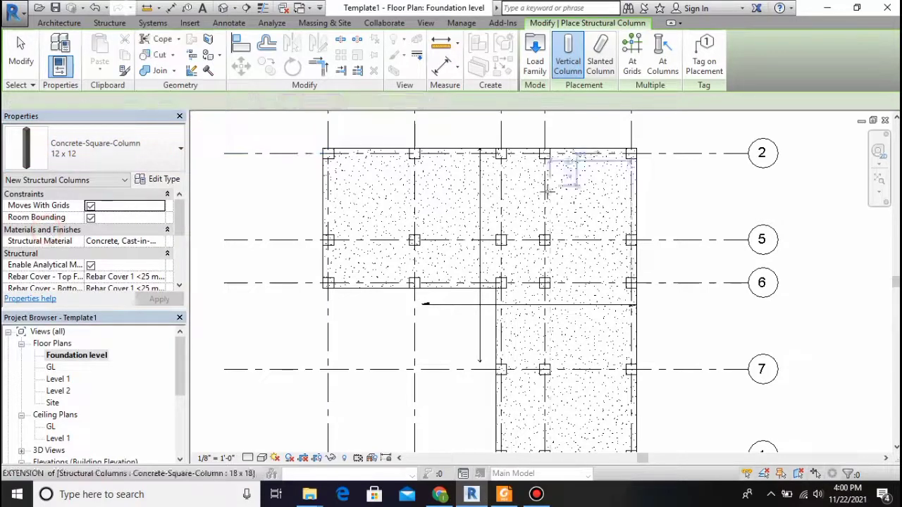
pyautogui.scroll(-2, 546, 190)
pyautogui.click(632, 61)
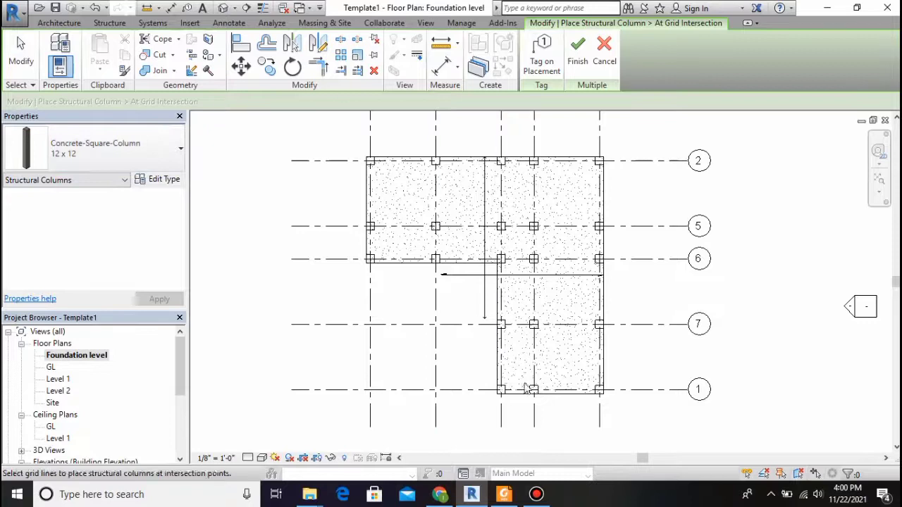
pyautogui.moveTo(610, 399); pyautogui.dragTo(318, 138)
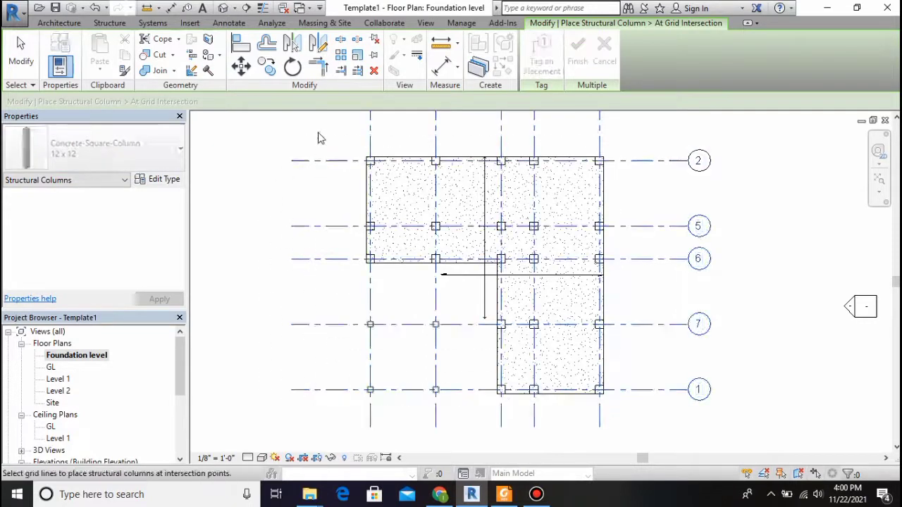
pyautogui.click(577, 53)
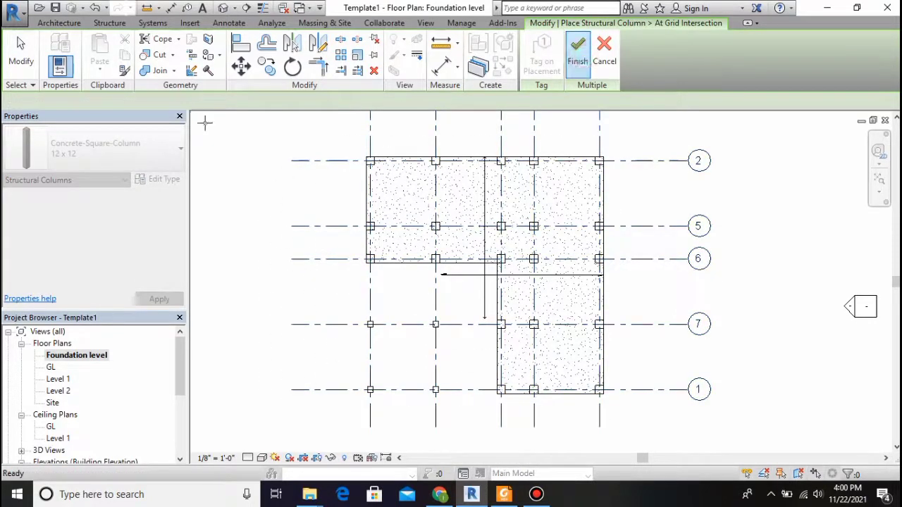
# Review the column's height and level options, and inspect the placed columns in an isometric 3D view
pyautogui.click(287, 102)
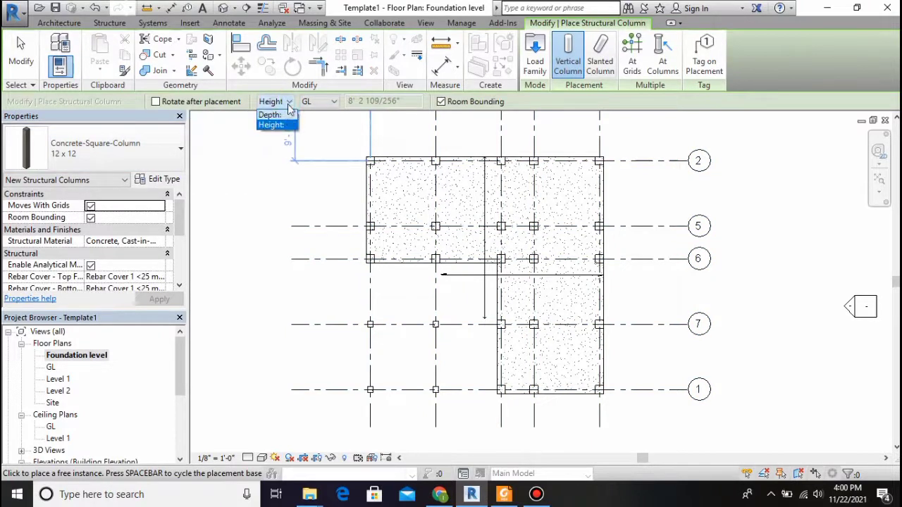
pyautogui.click(326, 102)
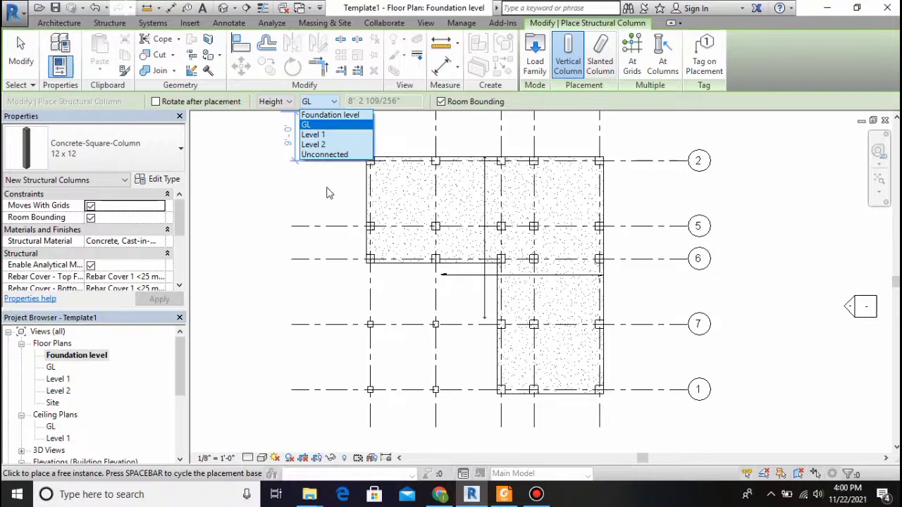
pyautogui.press('Escape')
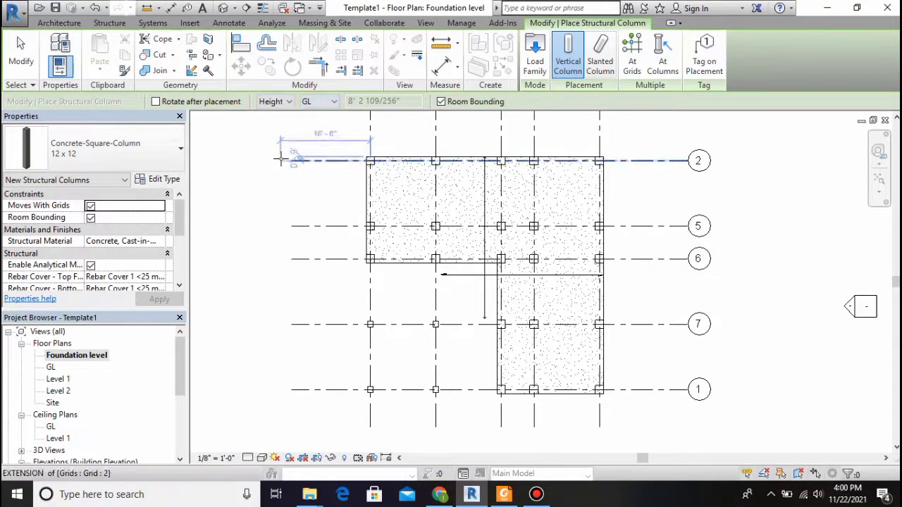
pyautogui.press('Escape')
pyautogui.click(224, 8)
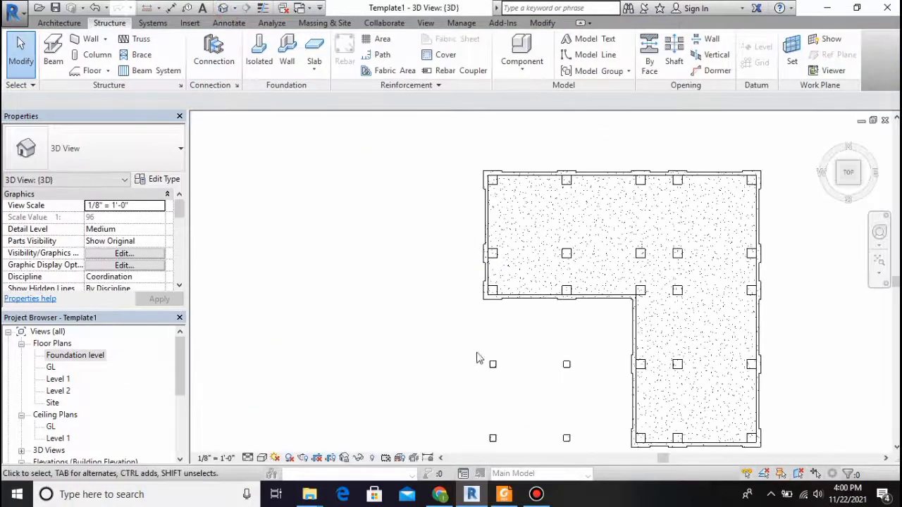
pyautogui.click(827, 141)
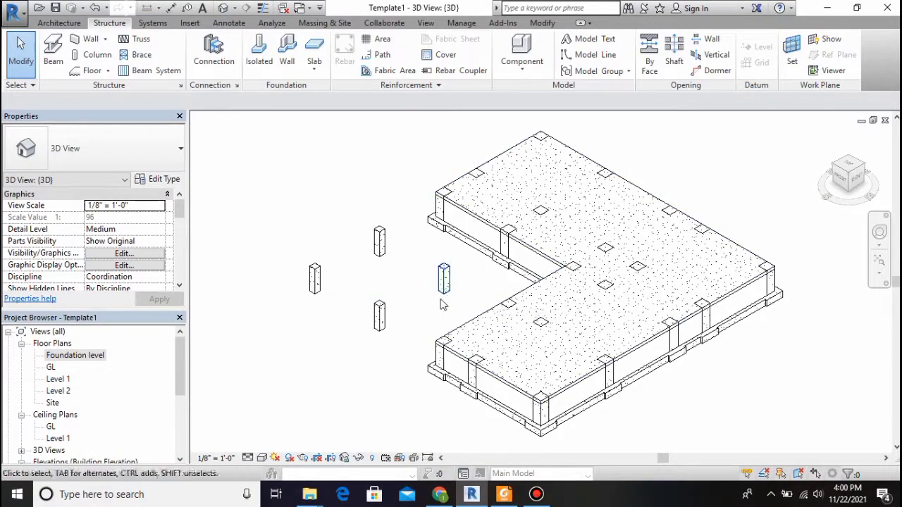
# Undo the 12 x 12 column placement and the attachment of the walls to the slab
pyautogui.hotkey('ctrl', 'z')
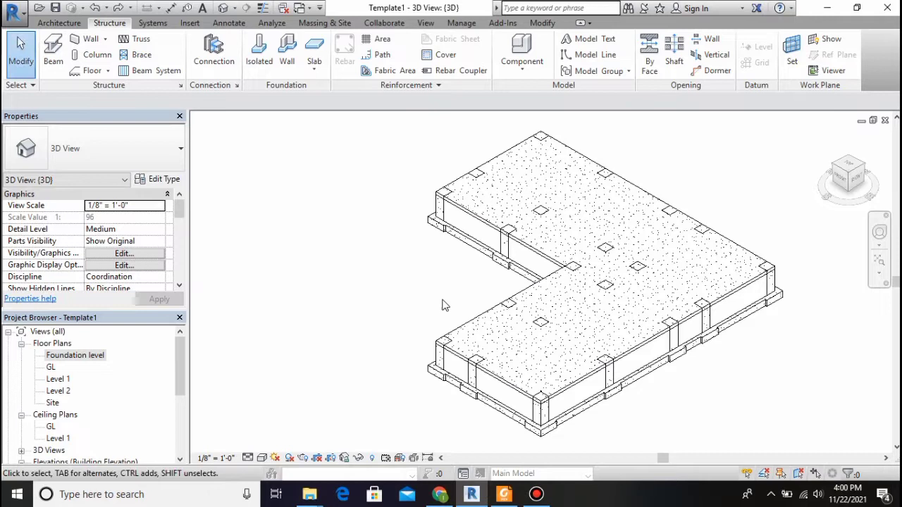
pyautogui.hotkey('ctrl', 'z')
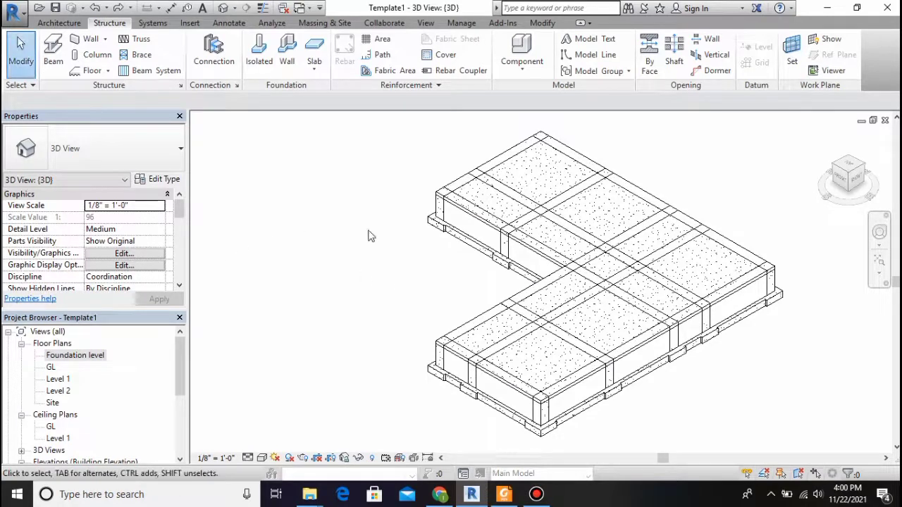
pyautogui.scroll(3, 556, 219)
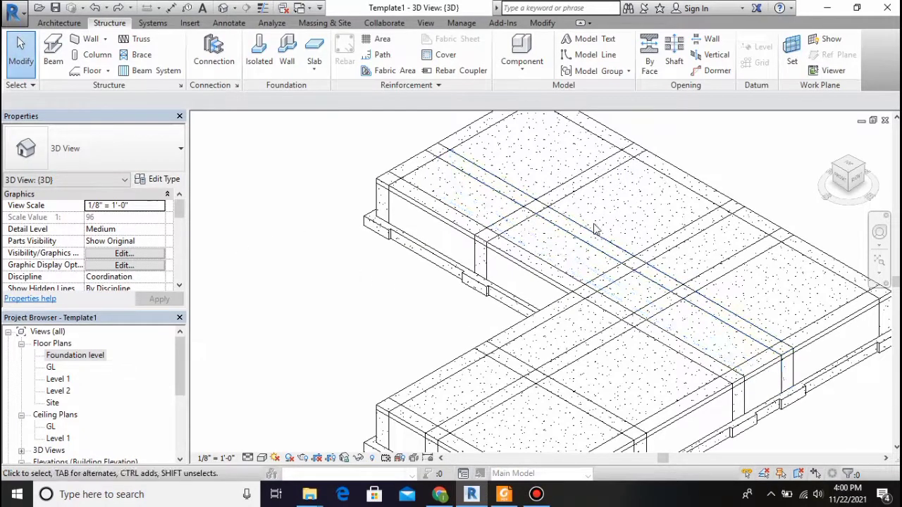
# Redo the undone wall attachment to the slab, and set the structural column height to Level 1 in the Foundation level plan
pyautogui.hotkey('ctrl', 'y')
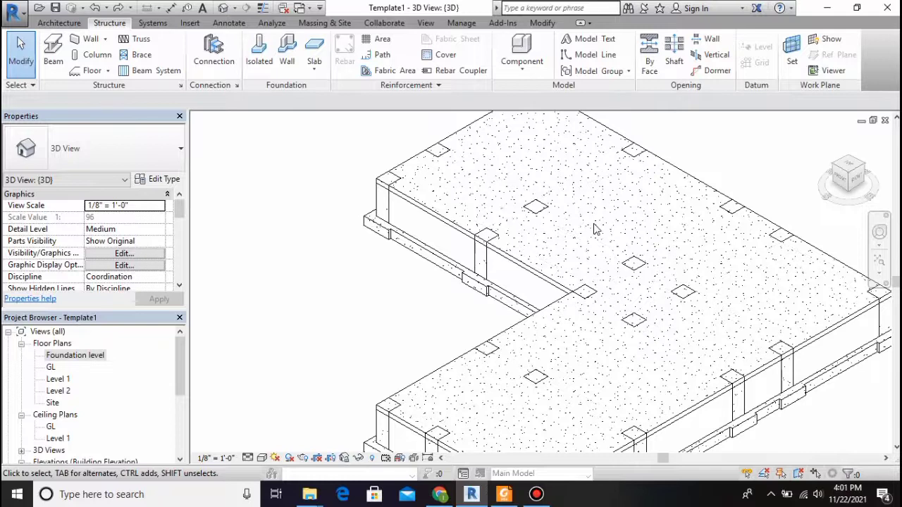
pyautogui.doubleClick(76, 357)
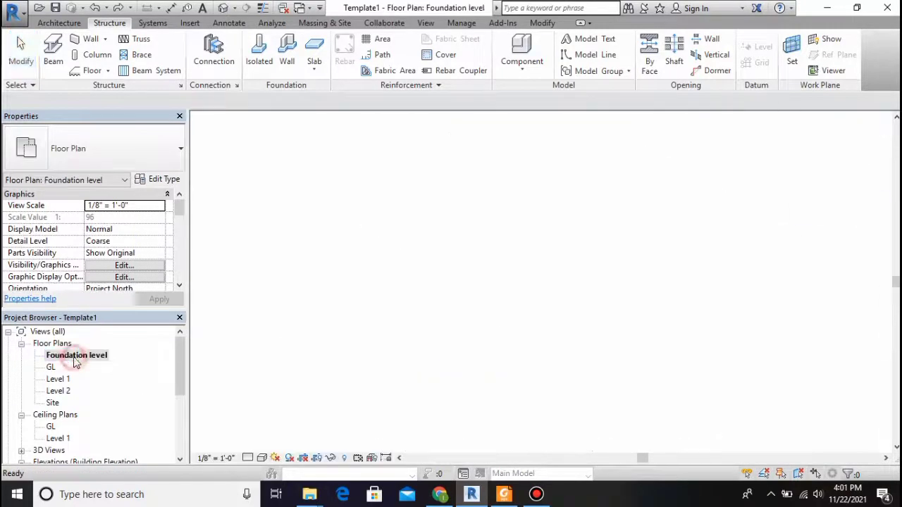
pyautogui.click(92, 54)
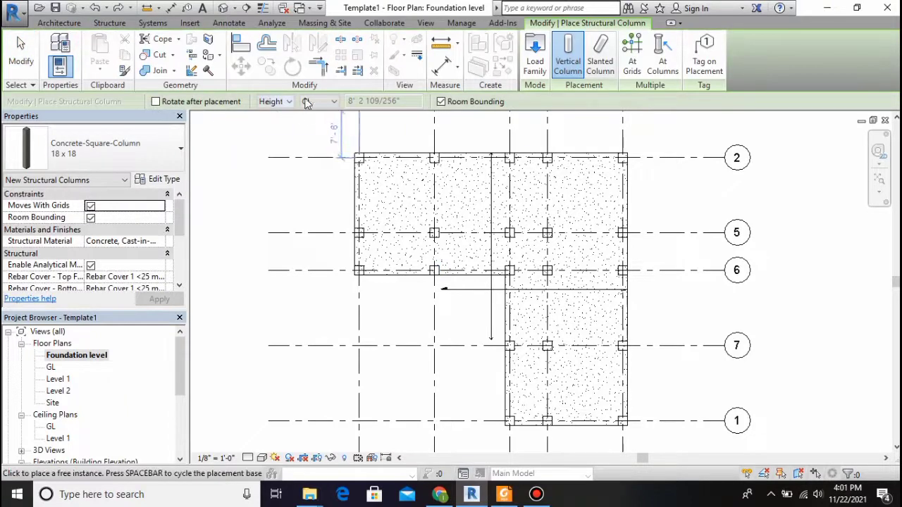
pyautogui.scroll(-2, 120, 260)
pyautogui.scroll(2, 121, 260)
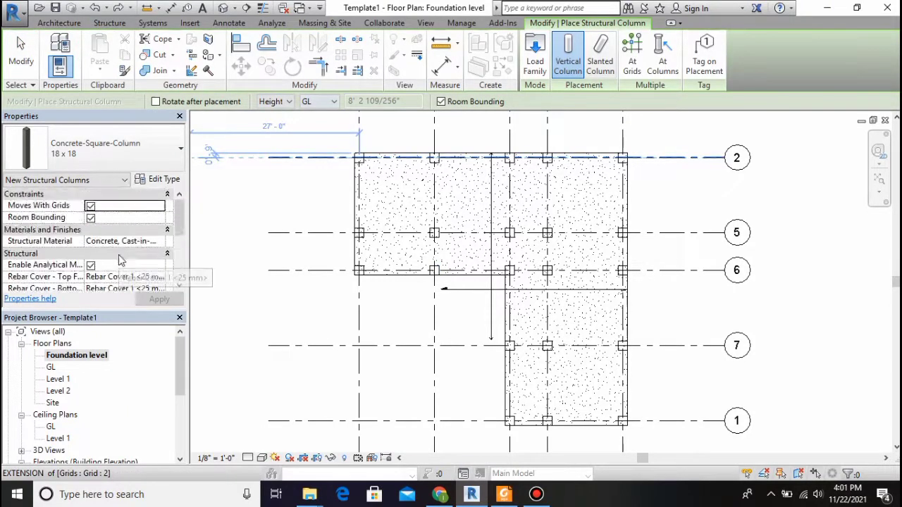
pyautogui.click(319, 101)
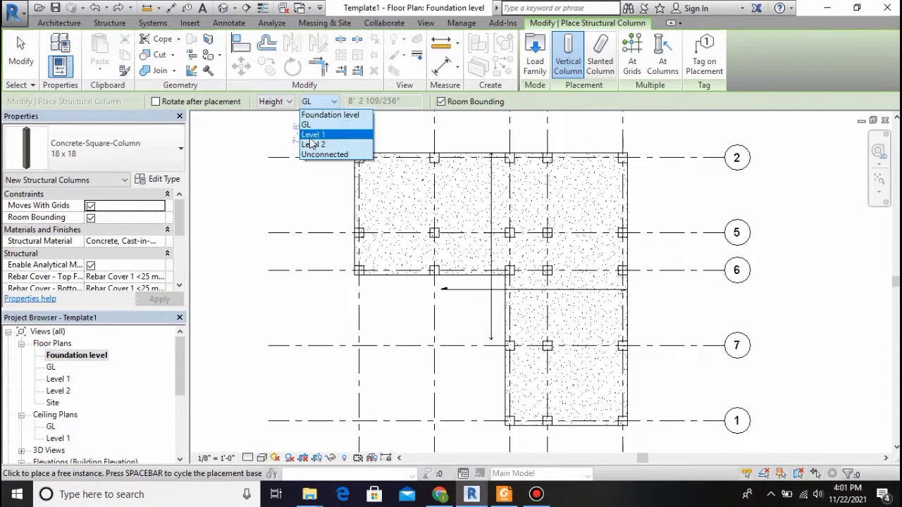
pyautogui.click(310, 134)
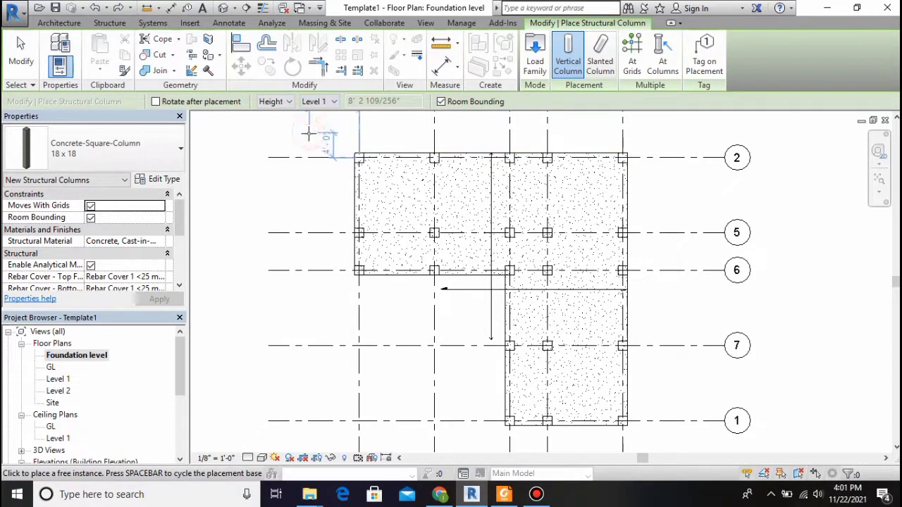
pyautogui.scroll(-2, 148, 242)
pyautogui.scroll(2, 148, 242)
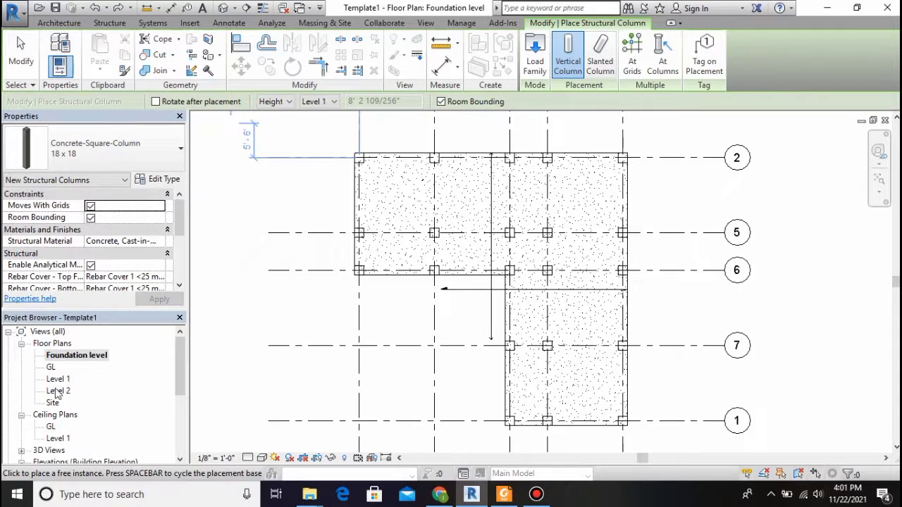
# Open the GL floor plan to work on its grid layout
pyautogui.doubleClick(50, 367)
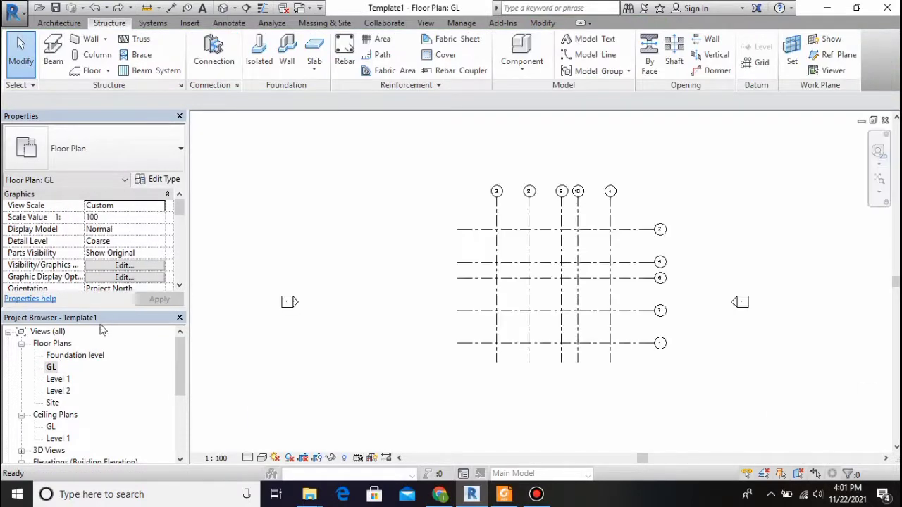
pyautogui.scroll(-2, 121, 275)
pyautogui.scroll(2, 291, 204)
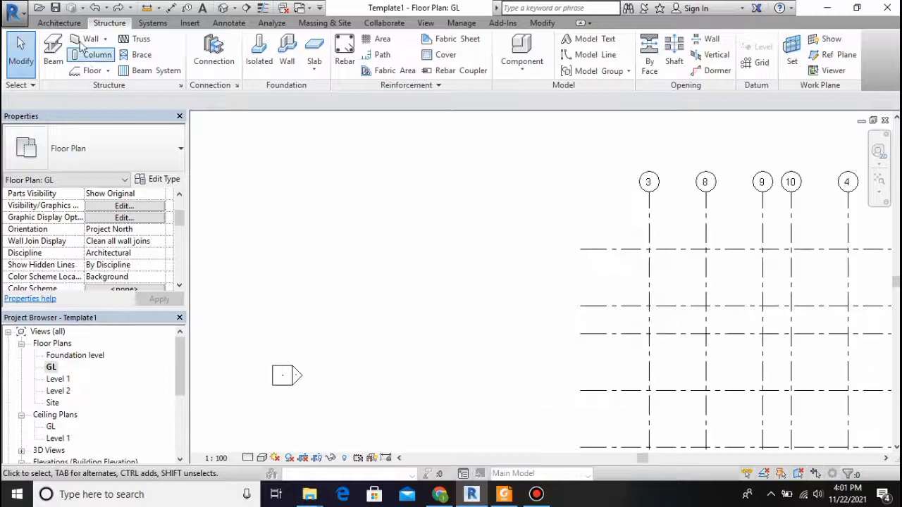
pyautogui.scroll(-2, 649, 194)
pyautogui.scroll(2, 852, 308)
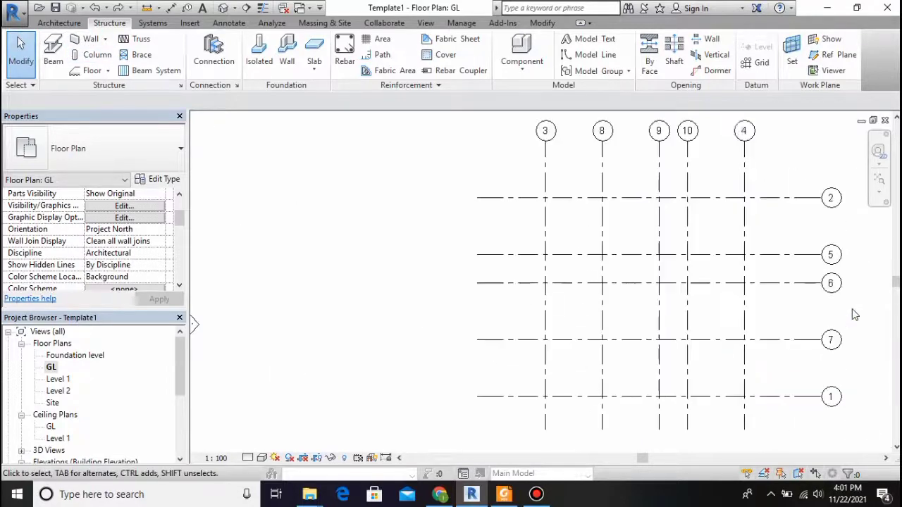
pyautogui.scroll(-1, 880, 347)
pyautogui.scroll(1, 881, 349)
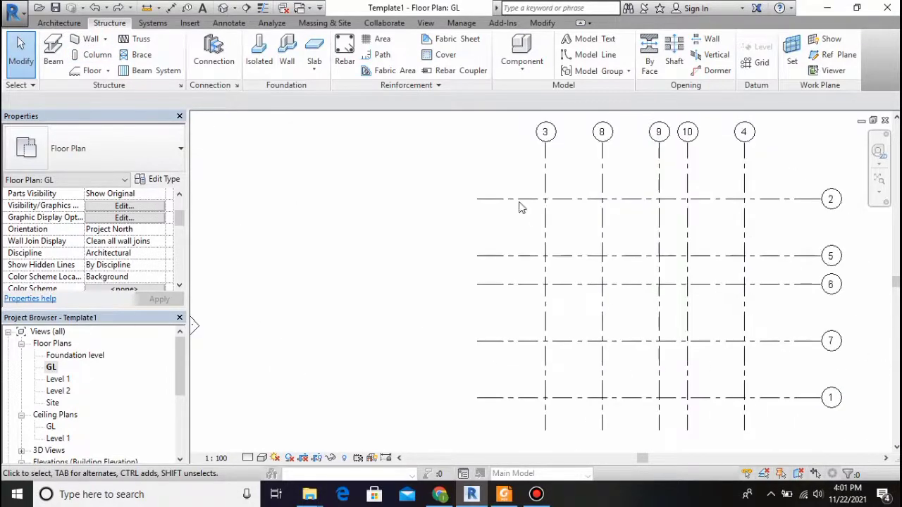
# Place 12 x 12 concrete square columns with height to Level 1 at all grid intersections in the GL plan
pyautogui.click(90, 61)
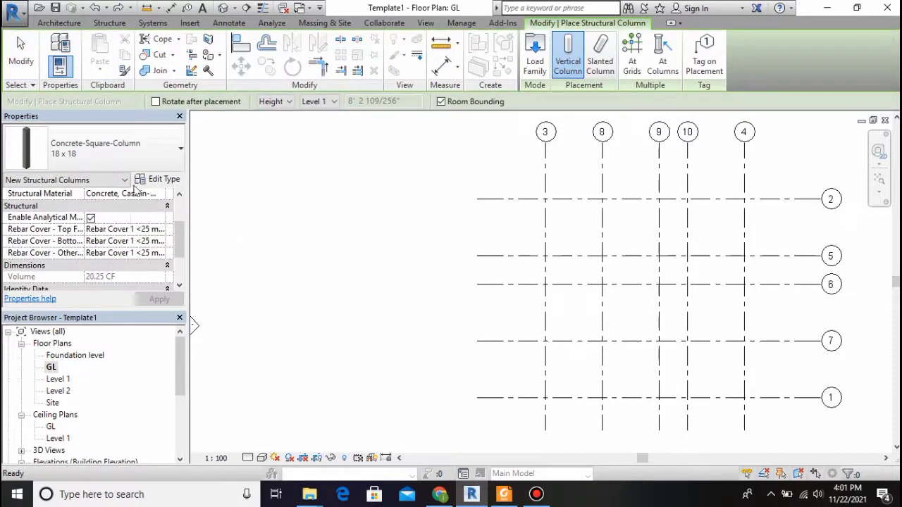
pyautogui.click(131, 152)
pyautogui.click(72, 224)
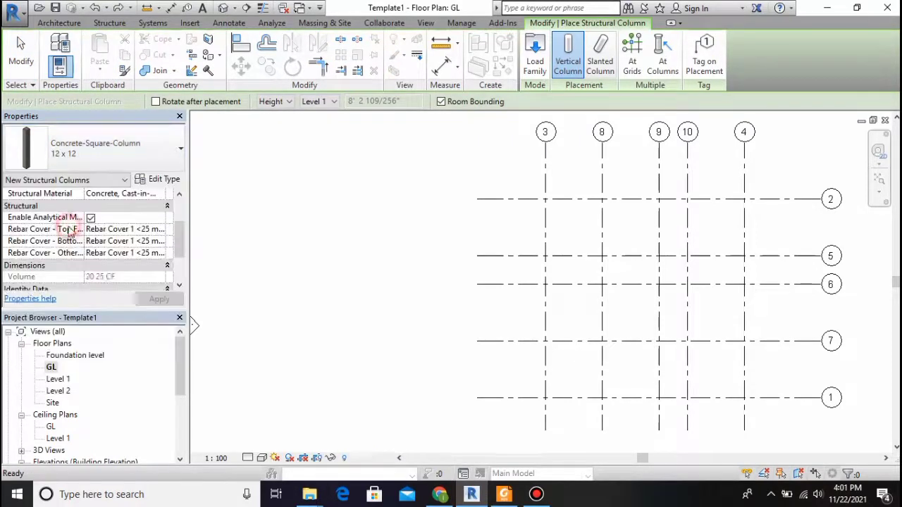
pyautogui.click(272, 125)
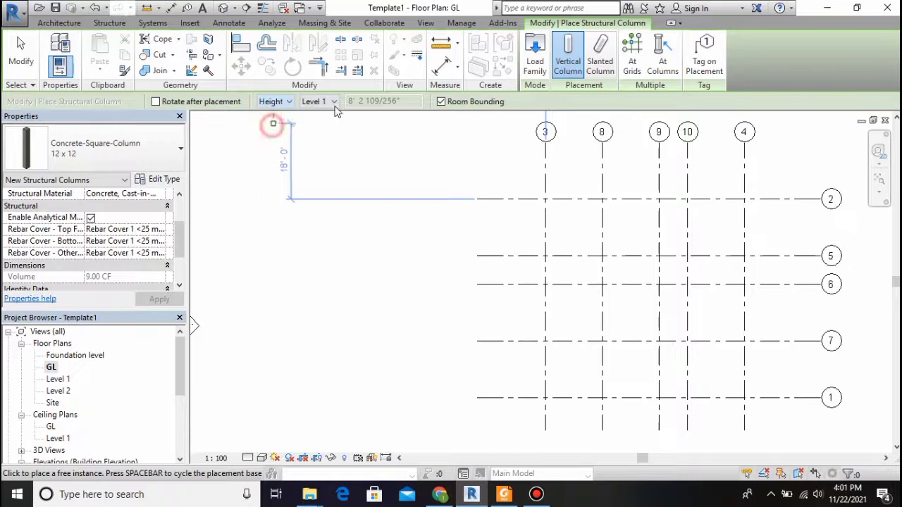
pyautogui.scroll(2, 101, 222)
pyautogui.scroll(-4, 100, 222)
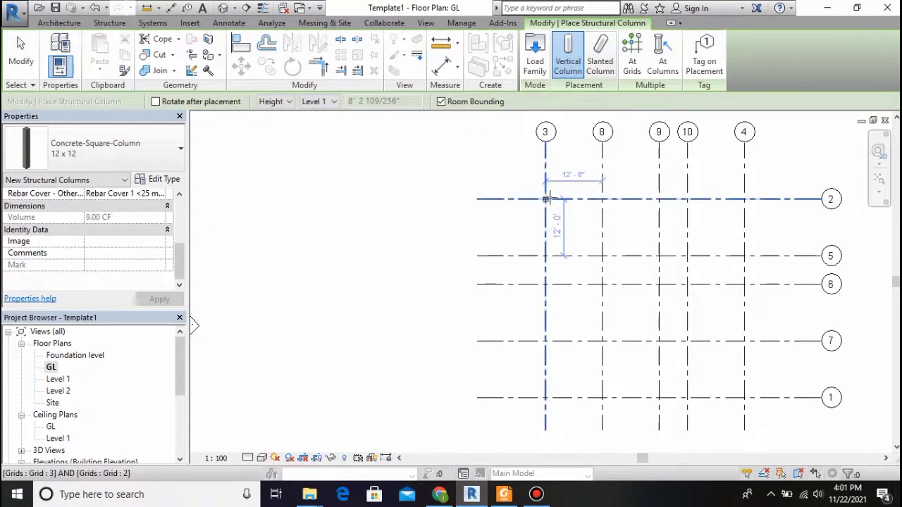
pyautogui.click(632, 57)
pyautogui.moveTo(522, 184); pyautogui.dragTo(503, 176)
pyautogui.click(577, 52)
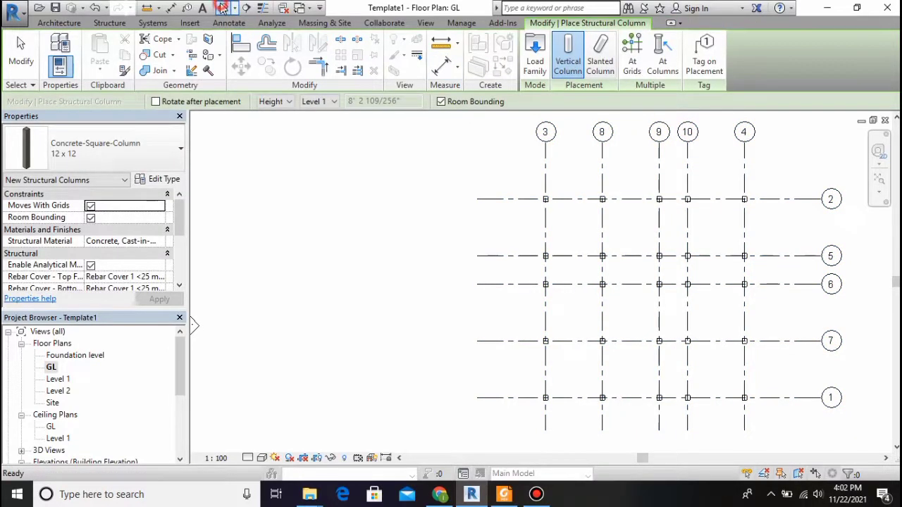
# Inspect the new GL columns in the 3D view, end column placement, and select the GL floor plan
pyautogui.click(221, 7)
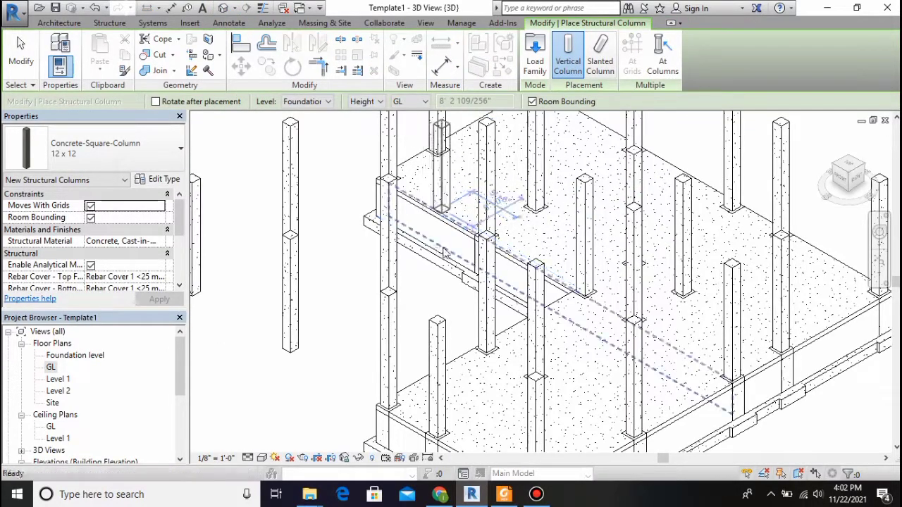
pyautogui.press('Escape')
pyautogui.click(48, 368)
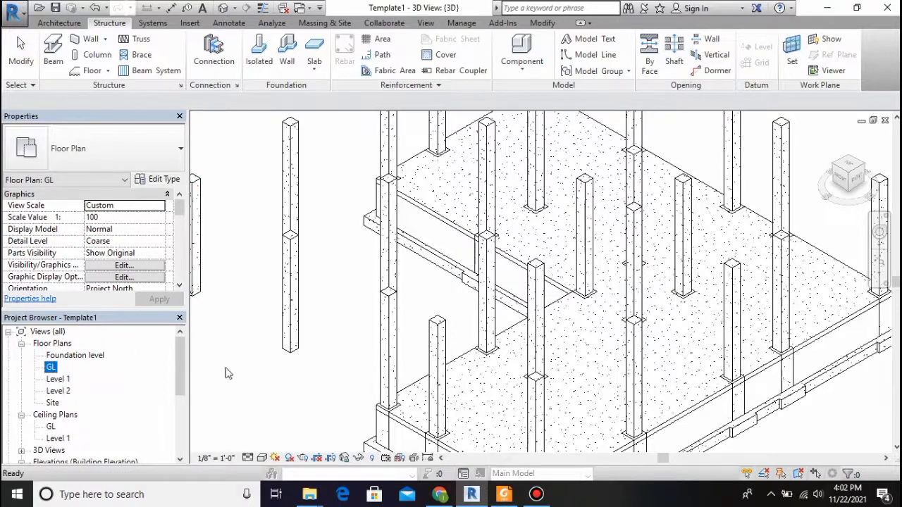
# Delete the four free-standing concrete columns outside the L-shaped floor slab
pyautogui.scroll(-3, 349, 344)
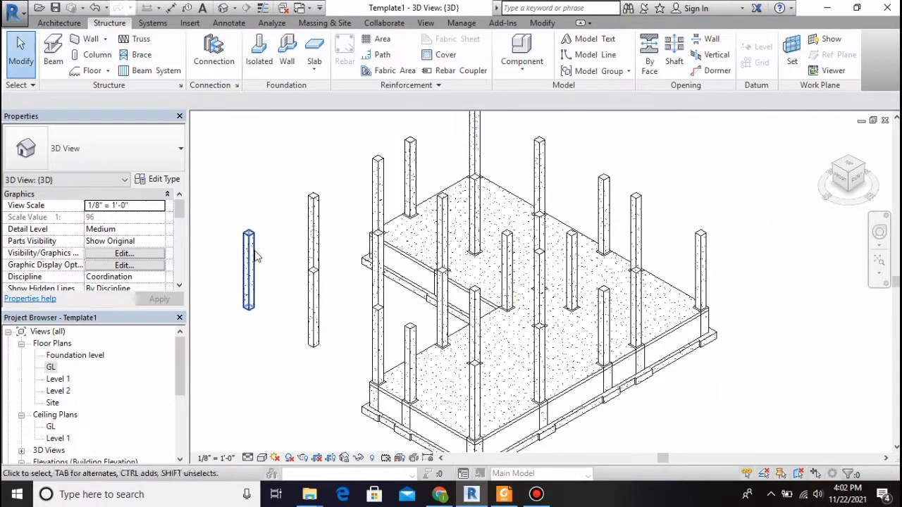
pyautogui.click(248, 262)
pyautogui.press('Delete')
pyautogui.click(312, 239)
pyautogui.press('Delete')
pyautogui.click(319, 299)
pyautogui.press('Delete')
pyautogui.click(373, 275)
pyautogui.press('Delete')
# Delete the five square columns along the two inner edges of the L-shaped slab
pyautogui.moveTo(847, 176)
pyautogui.mouseDown()
pyautogui.moveTo(816, 152)
pyautogui.moveTo(848, 156)
pyautogui.moveTo(854, 178)
pyautogui.moveTo(866, 158)
pyautogui.moveTo(875, 180)
pyautogui.moveTo(863, 173)
pyautogui.mouseUp()
pyautogui.click(489, 262)
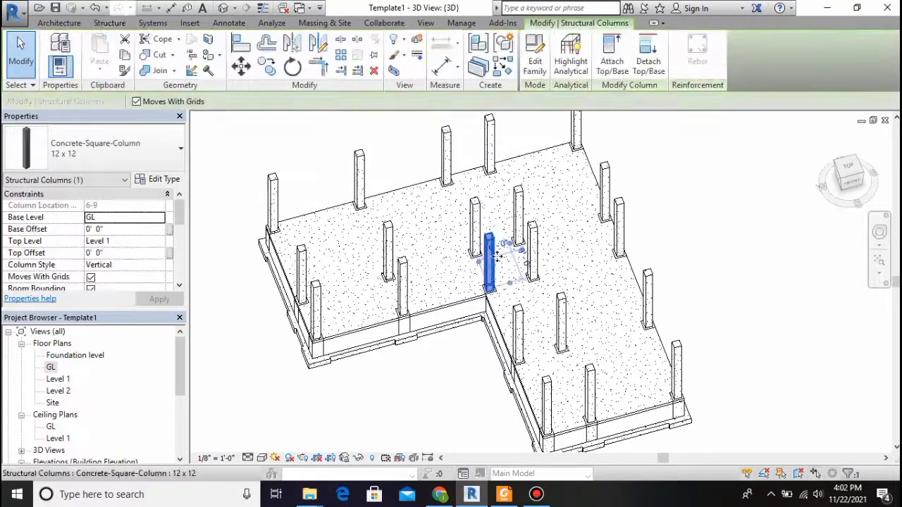
pyautogui.press('Delete')
pyautogui.click(523, 343)
pyautogui.press('Delete')
pyautogui.click(546, 386)
pyautogui.press('Delete')
pyautogui.click(403, 286)
pyautogui.press('Delete')
pyautogui.click(316, 310)
pyautogui.press('Delete')
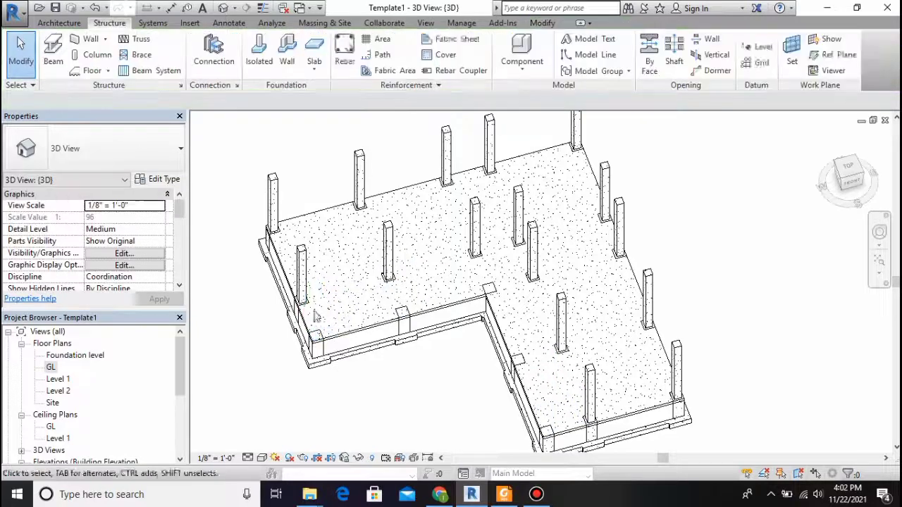
# Open the GL floor plan, start placing structural columns and show the available column types
pyautogui.click(54, 370)
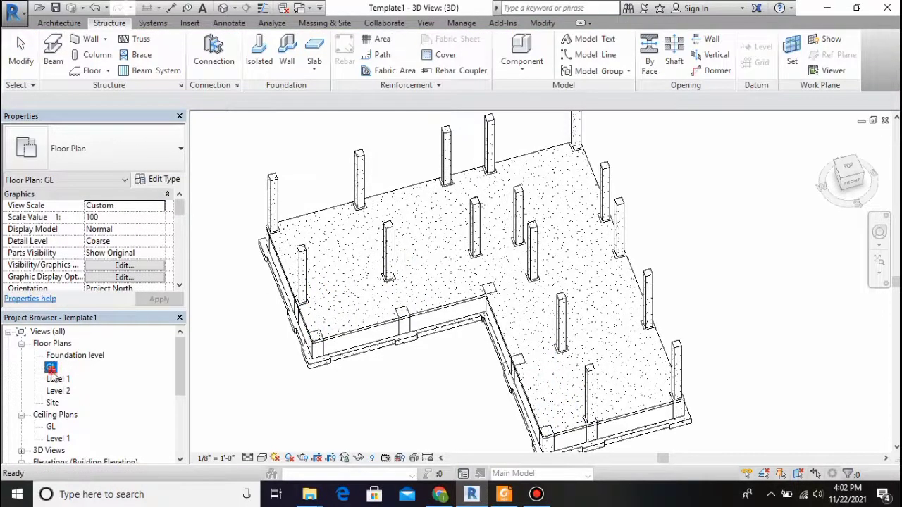
pyautogui.doubleClick(51, 372)
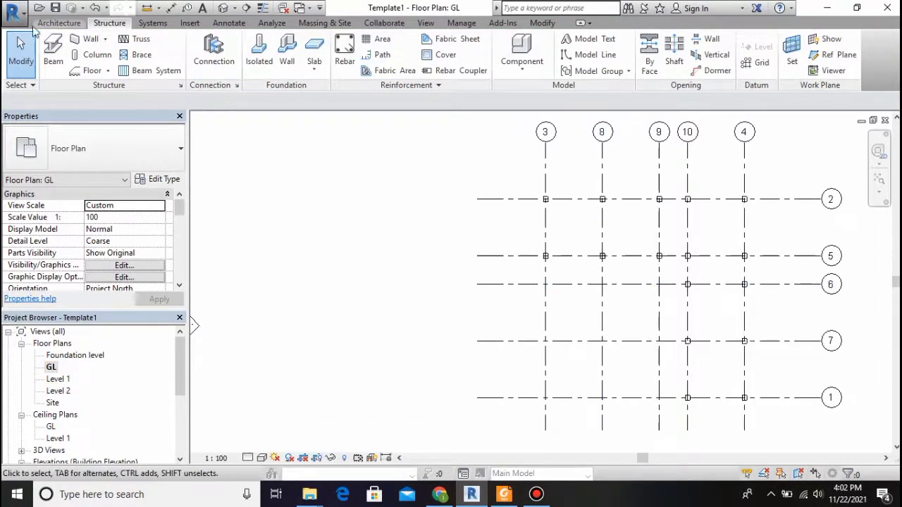
pyautogui.click(57, 22)
pyautogui.click(205, 49)
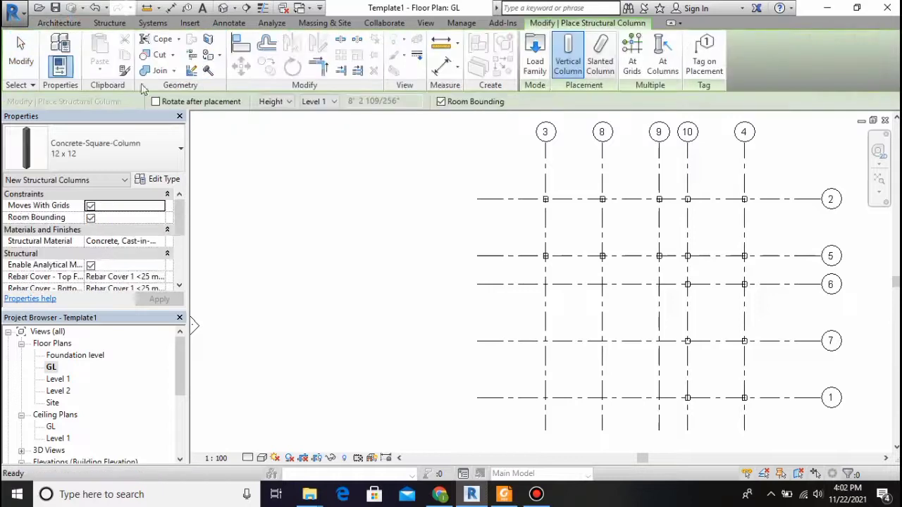
pyautogui.click(113, 148)
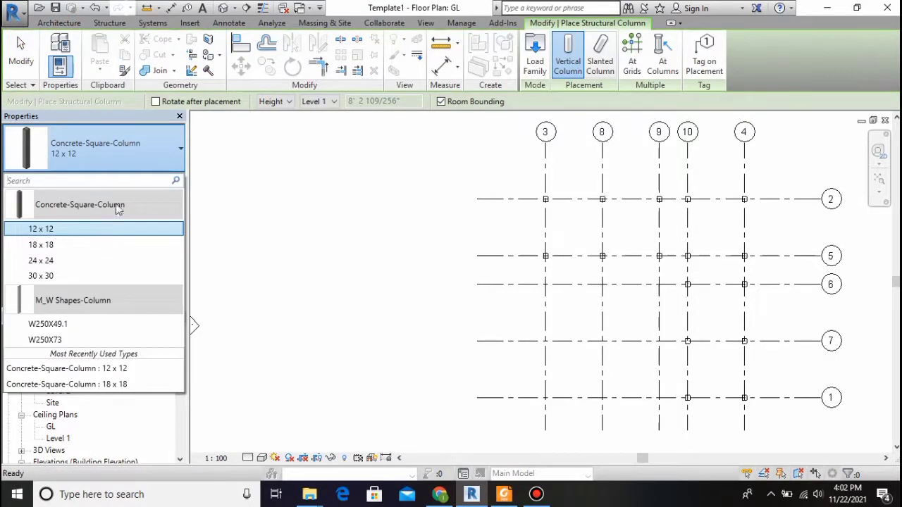
# Try to load the Metal Clad Column family from the US Imperial library's Columns folder
pyautogui.click(534, 47)
pyautogui.click(378, 110)
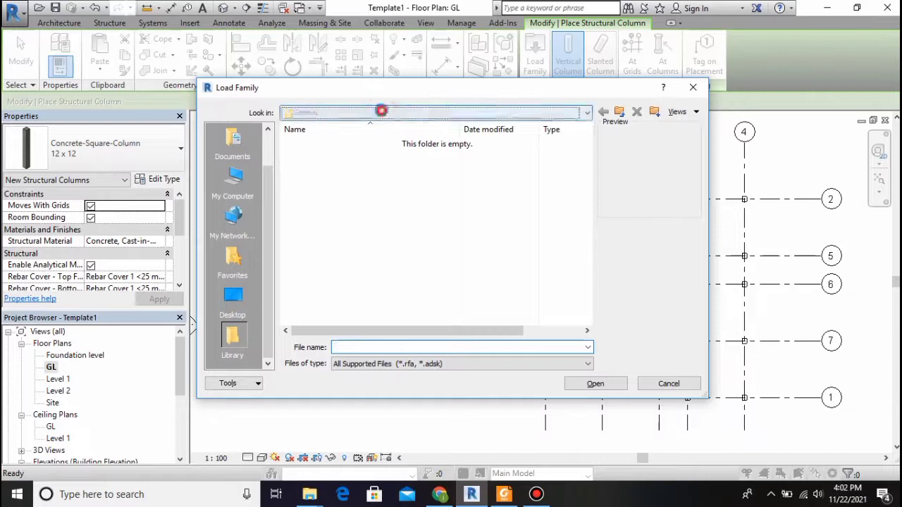
pyautogui.click(370, 189)
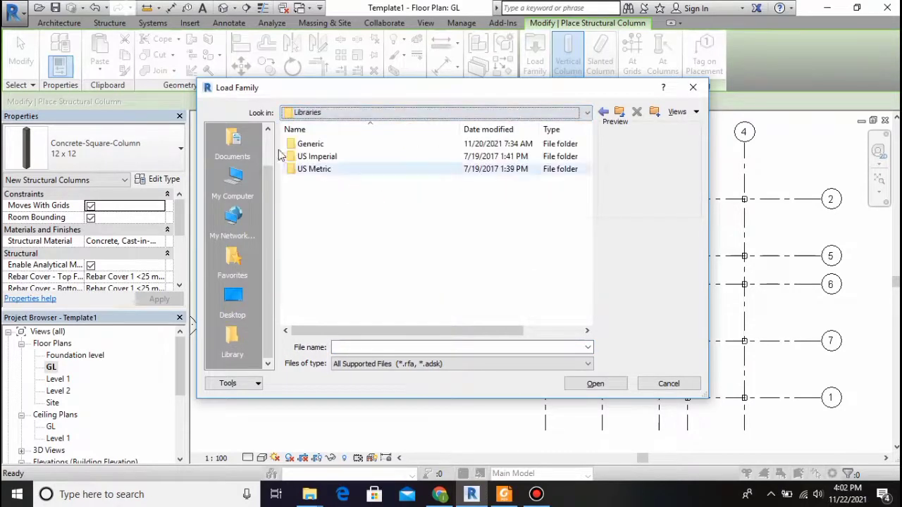
pyautogui.doubleClick(310, 158)
pyautogui.scroll(-2, 318, 194)
pyautogui.scroll(1, 318, 184)
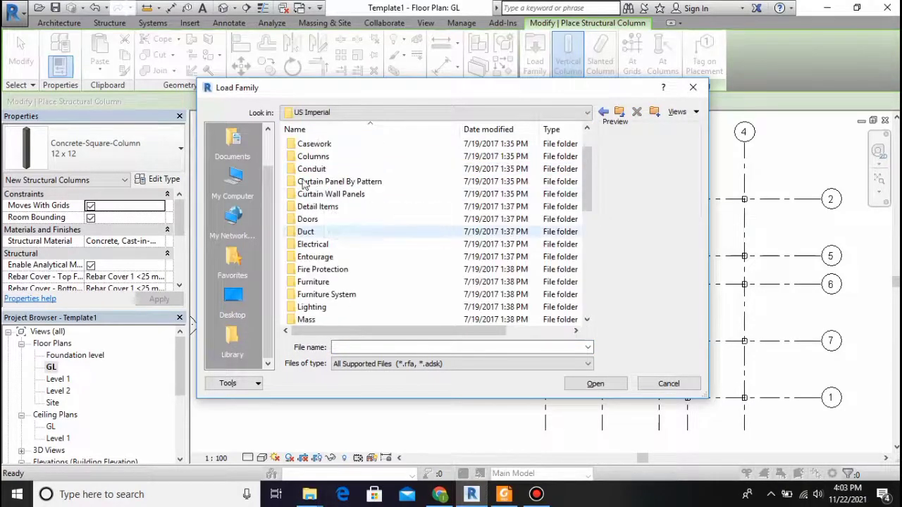
pyautogui.doubleClick(317, 156)
pyautogui.click(319, 157)
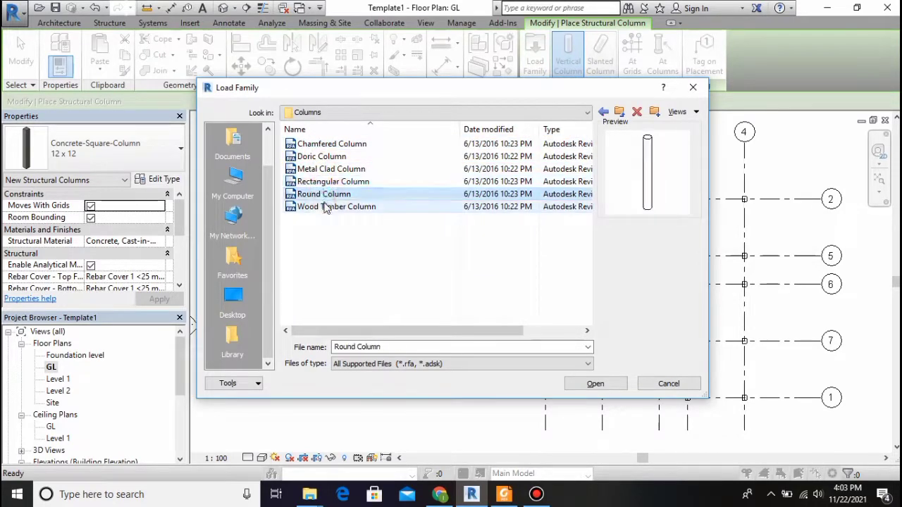
pyautogui.click(601, 387)
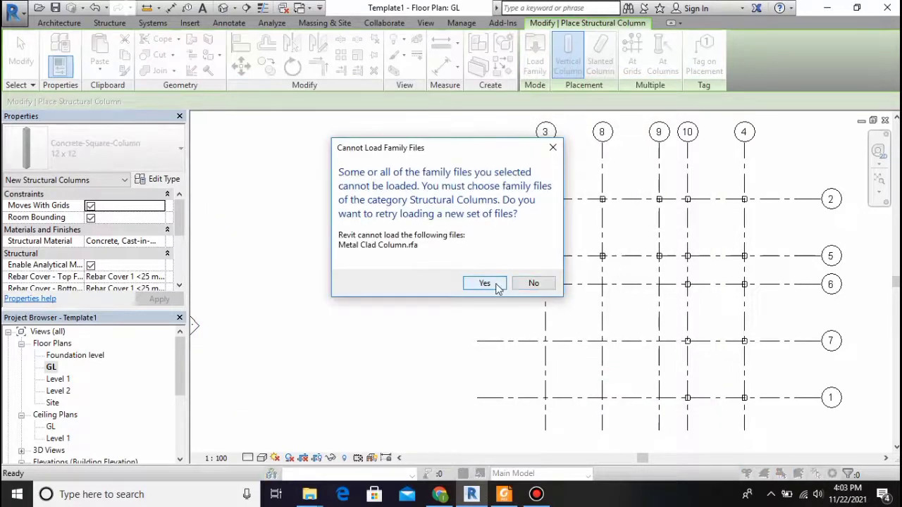
# Retry loading a family and browse to the Concrete folder under Structural Columns in the US Imperial library
pyautogui.click(486, 284)
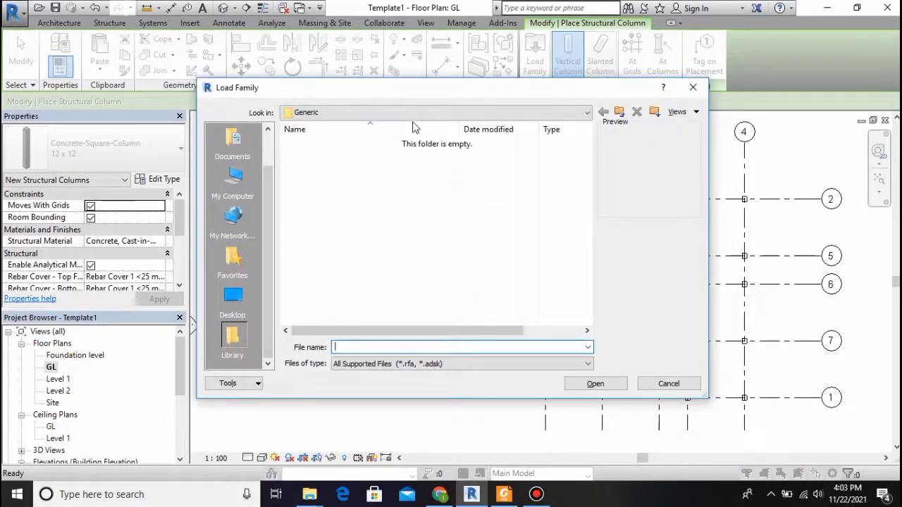
pyautogui.click(414, 114)
pyautogui.click(377, 198)
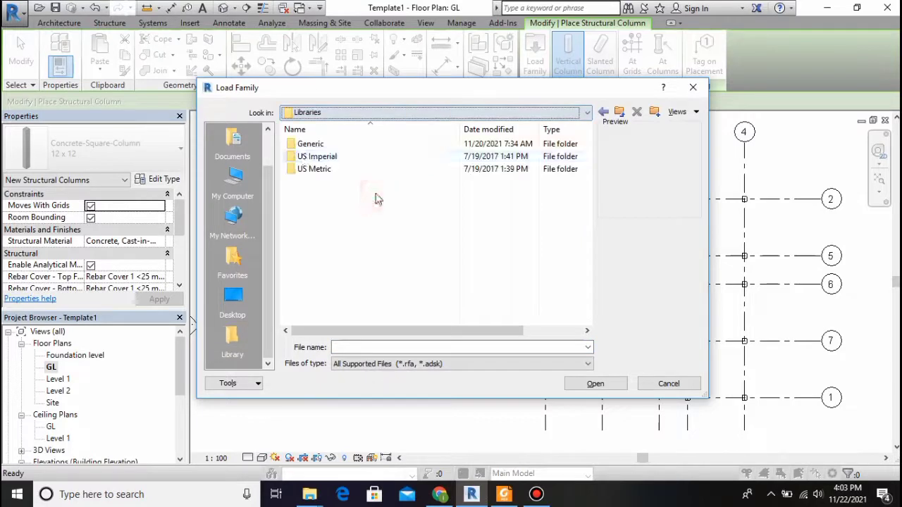
pyautogui.doubleClick(303, 158)
pyautogui.scroll(-6, 324, 181)
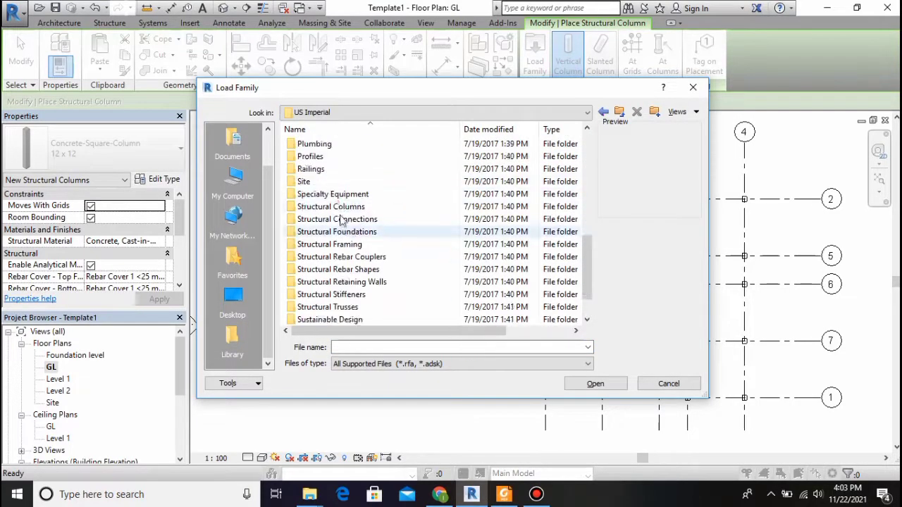
pyautogui.doubleClick(335, 206)
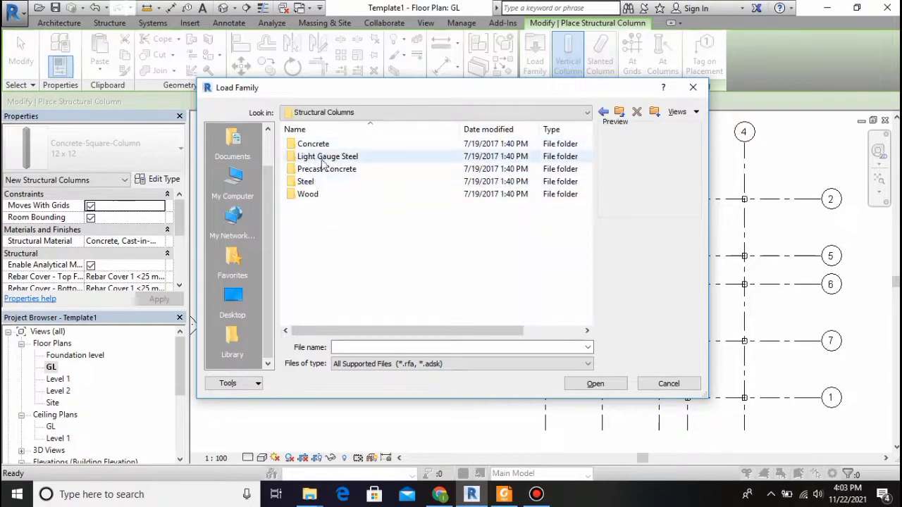
pyautogui.doubleClick(314, 144)
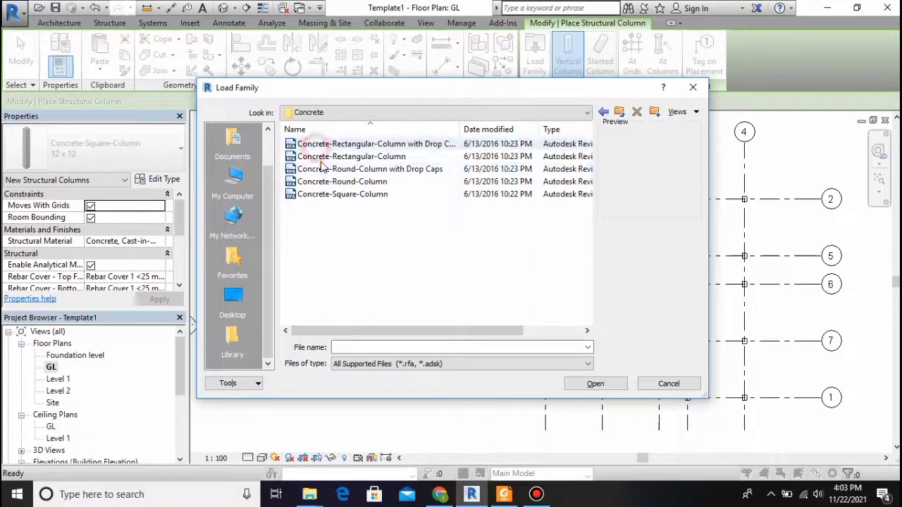
# Preview the concrete column families and load Concrete-Round-Column
pyautogui.click(322, 170)
pyautogui.click(317, 156)
pyautogui.click(328, 194)
pyautogui.click(328, 181)
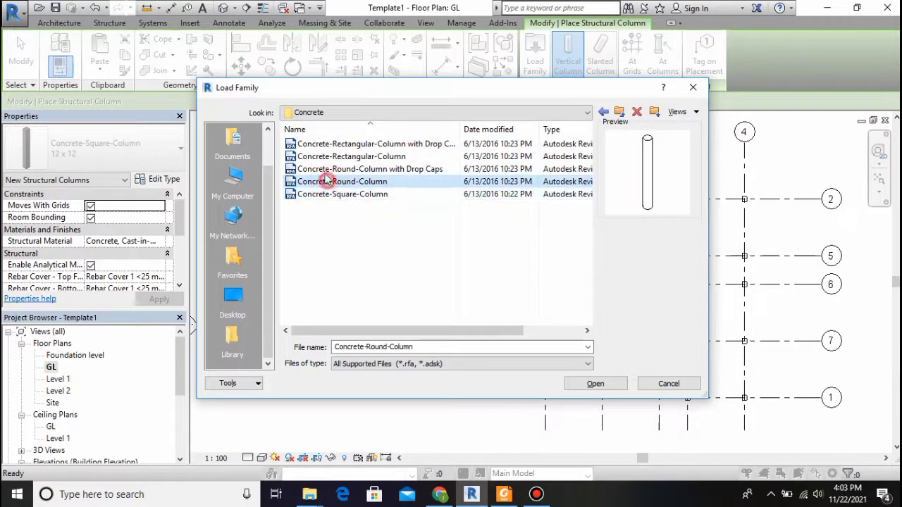
pyautogui.click(318, 156)
pyautogui.click(315, 144)
pyautogui.click(319, 169)
pyautogui.click(328, 181)
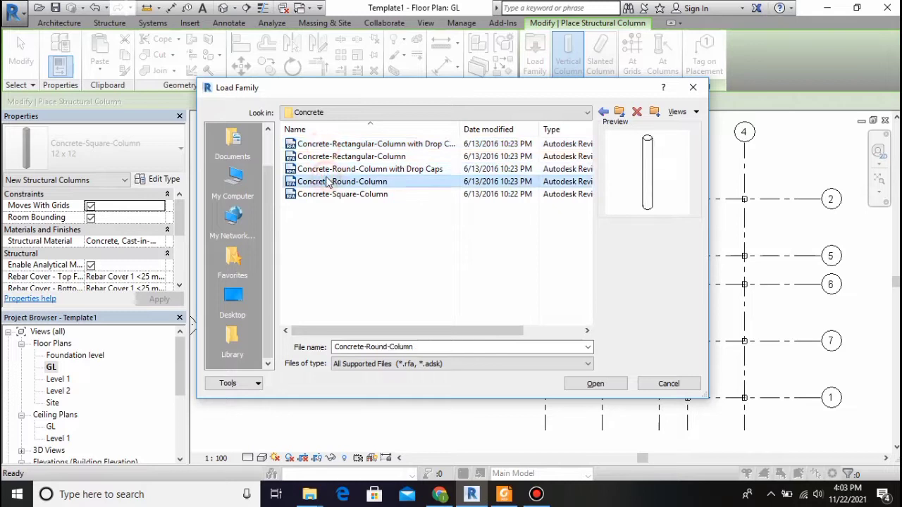
pyautogui.click(611, 389)
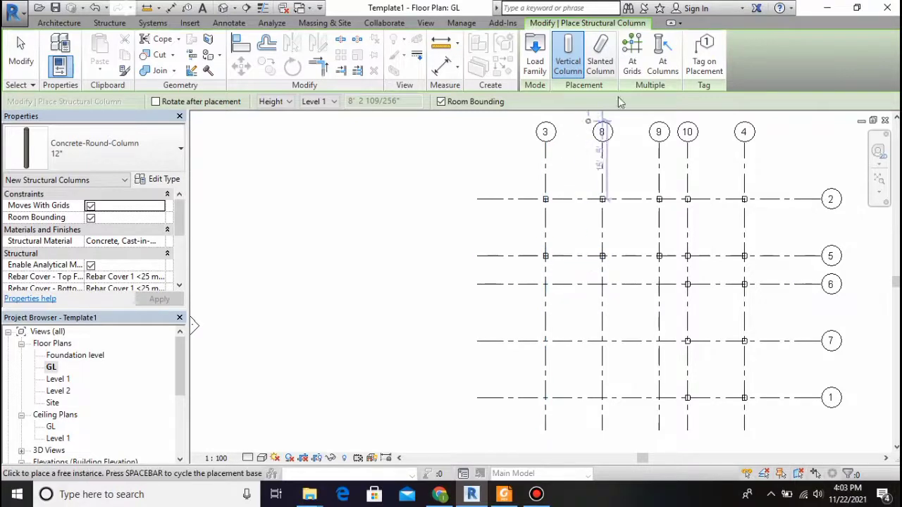
# Place 12" concrete round columns at grid intersections 3-6, 8-6, 9-6, 9-7 and 9-1, with their tops at Level 1
pyautogui.scroll(3, 578, 303)
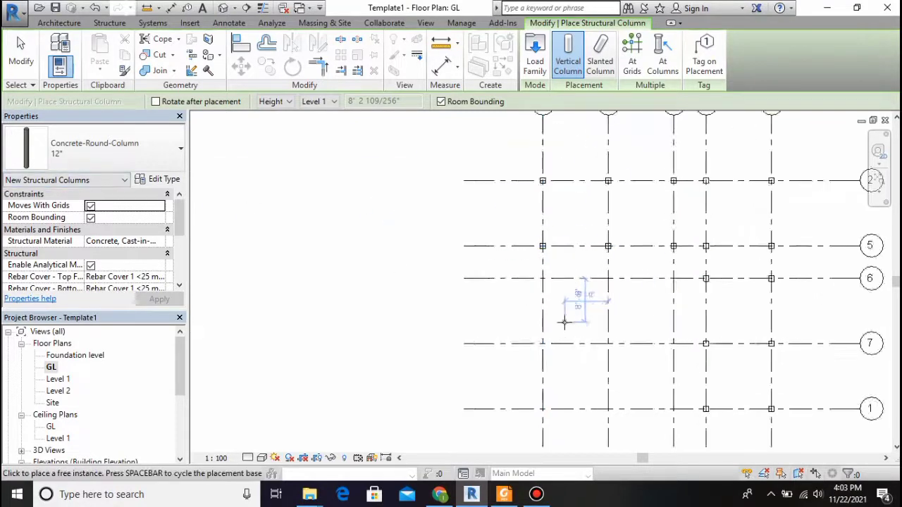
pyautogui.scroll(1, 535, 266)
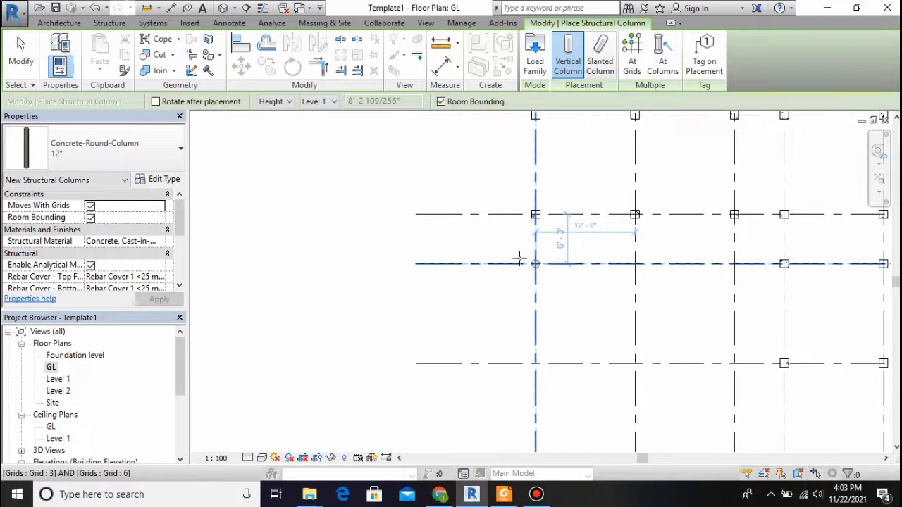
pyautogui.click(537, 265)
pyautogui.click(636, 263)
pyautogui.click(735, 263)
pyautogui.click(736, 364)
pyautogui.scroll(-2, 699, 310)
pyautogui.click(722, 410)
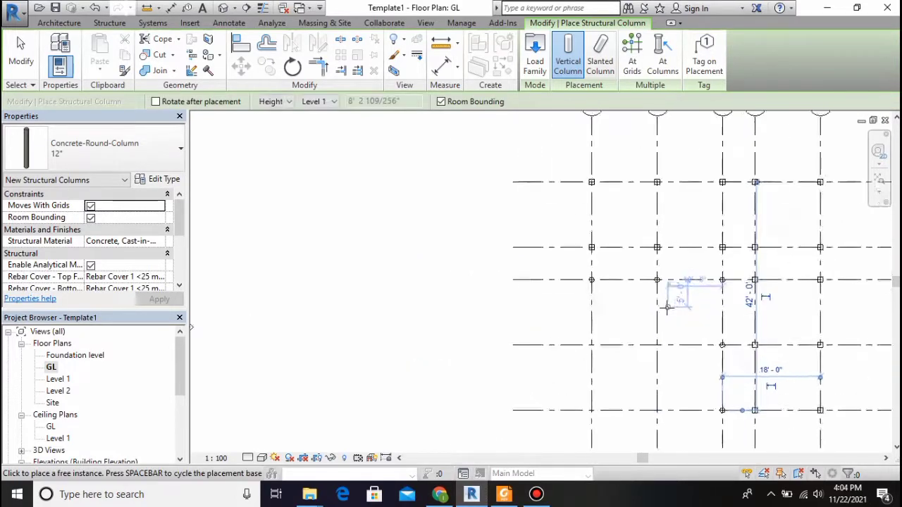
pyautogui.press('Escape')
pyautogui.press('Escape')
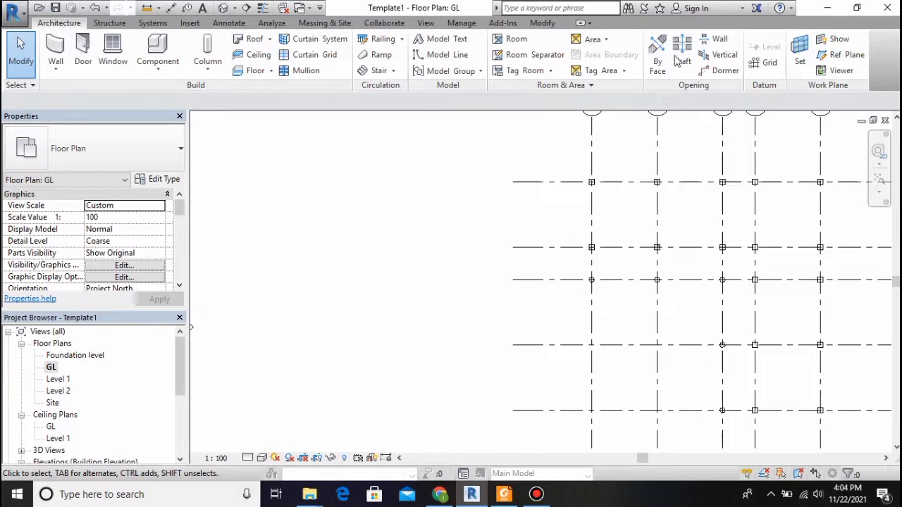
# Open the 3D view and examine the round columns along the slab's inner edges
pyautogui.scroll(2, 835, 138)
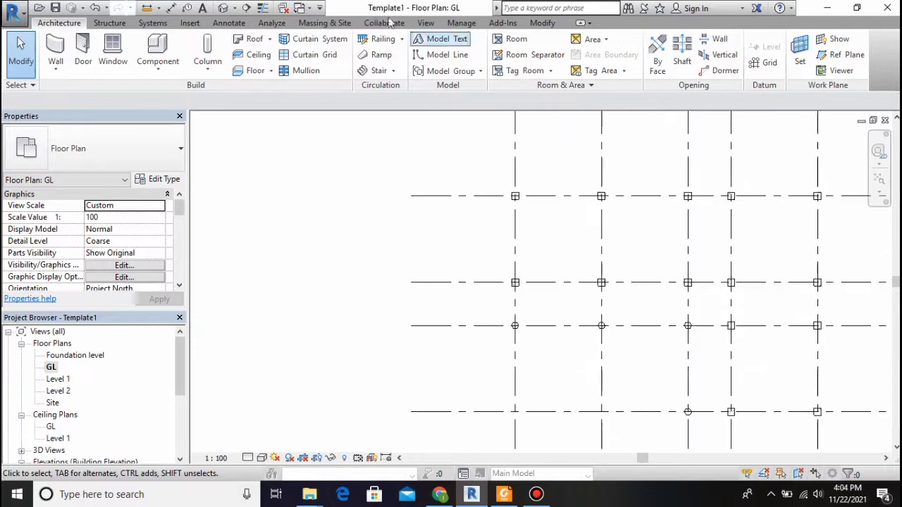
pyautogui.click(223, 9)
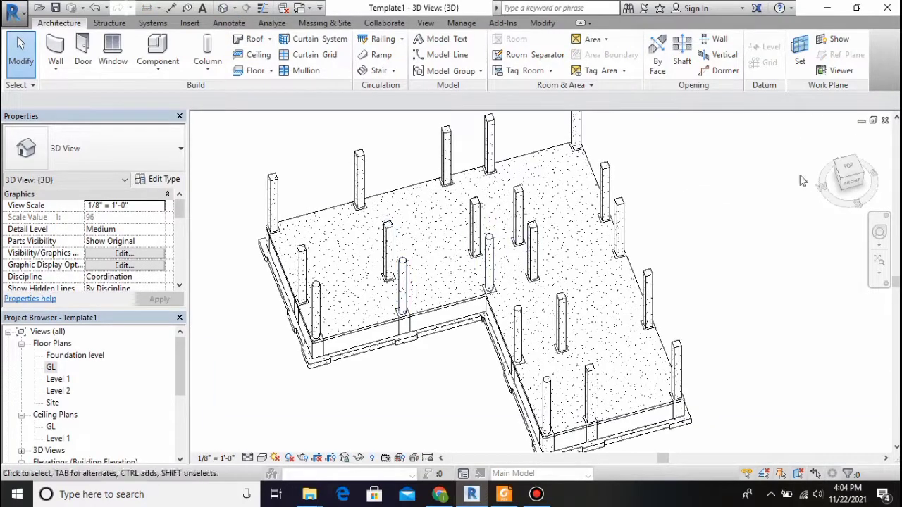
pyautogui.moveTo(843, 181)
pyautogui.mouseDown()
pyautogui.moveTo(813, 155)
pyautogui.moveTo(842, 177)
pyautogui.mouseUp()
pyautogui.moveTo(666, 205); pyautogui.dragTo(702, 191, button='middle')
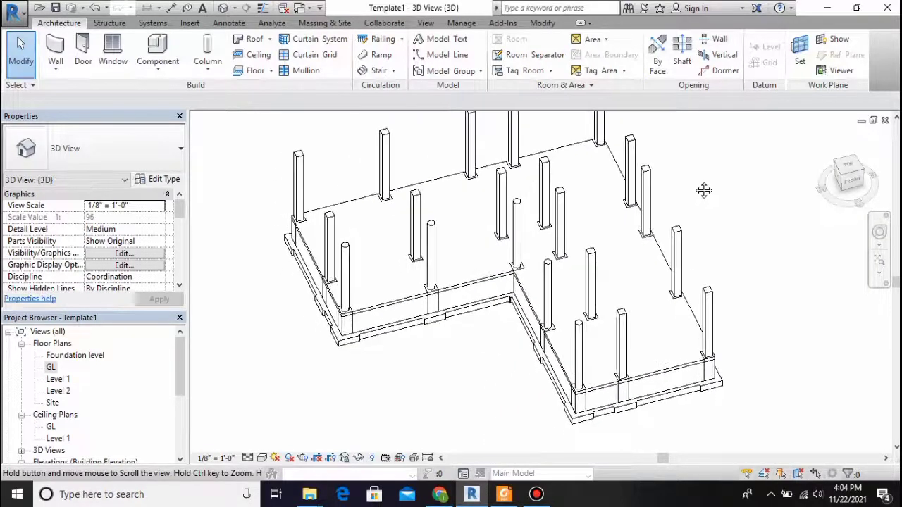
pyautogui.click(843, 178)
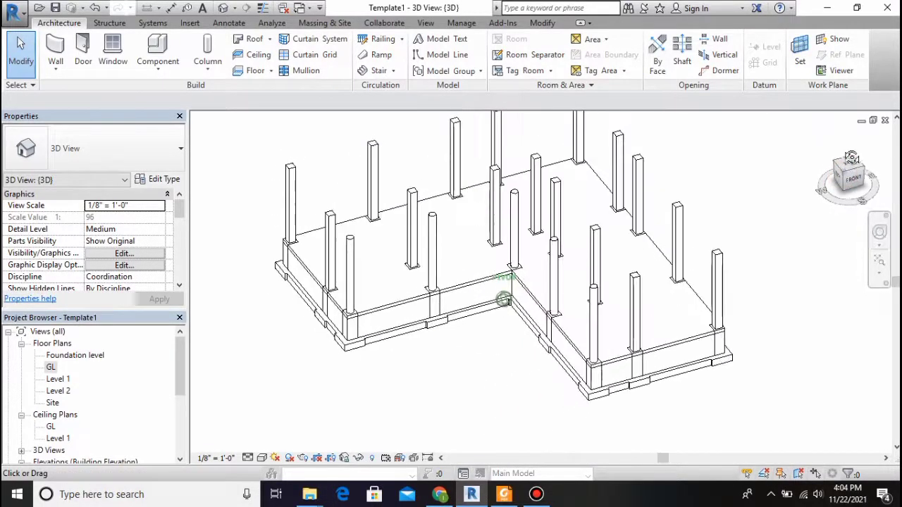
# Set the 3D view's visual style to Realistic and check the whole column layout
pyautogui.click(262, 457)
pyautogui.click(273, 427)
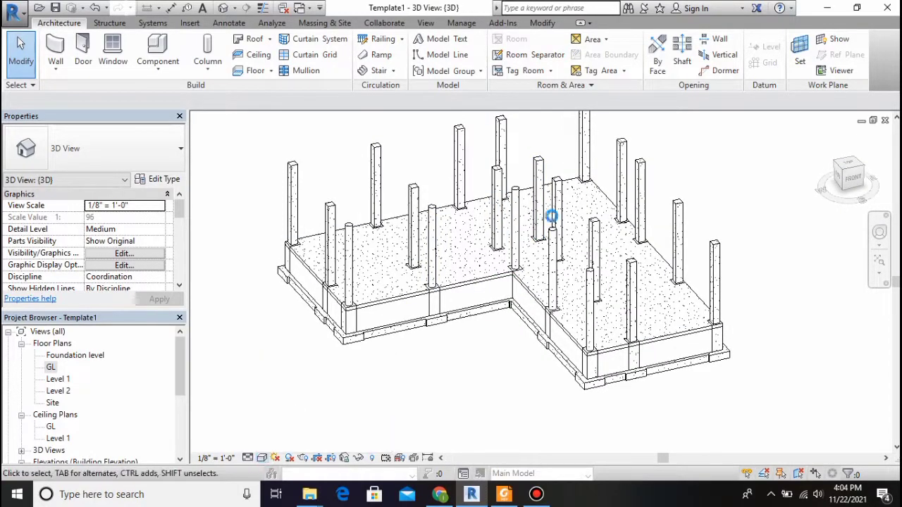
pyautogui.scroll(-2, 516, 277)
pyautogui.scroll(2, 558, 157)
pyautogui.scroll(-1, 558, 157)
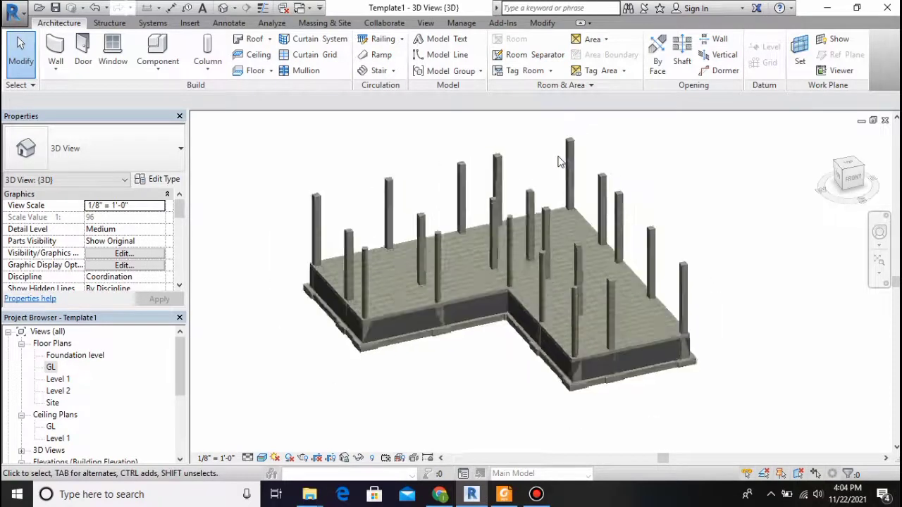
pyautogui.scroll(2, 558, 162)
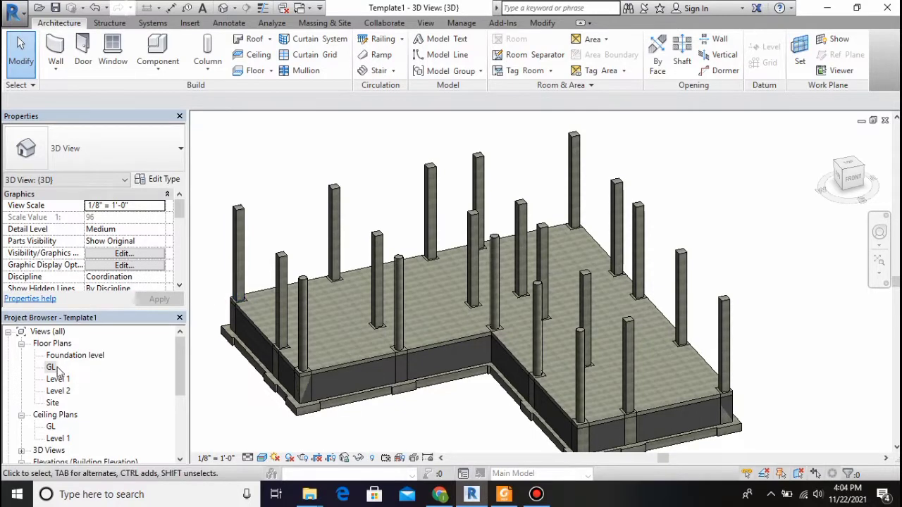
pyautogui.scroll(-1, 319, 307)
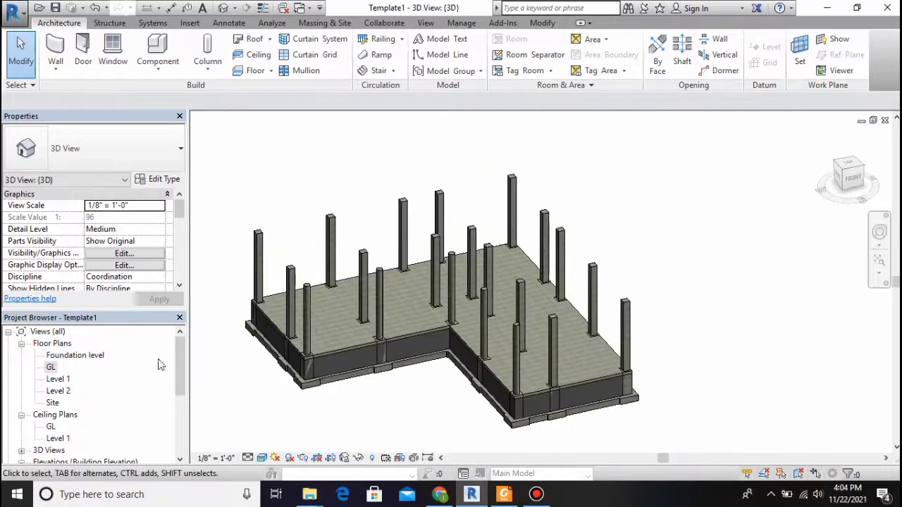
# Open the Level 1 floor plan and bring the column grid into view
pyautogui.doubleClick(53, 380)
pyautogui.scroll(3, 634, 281)
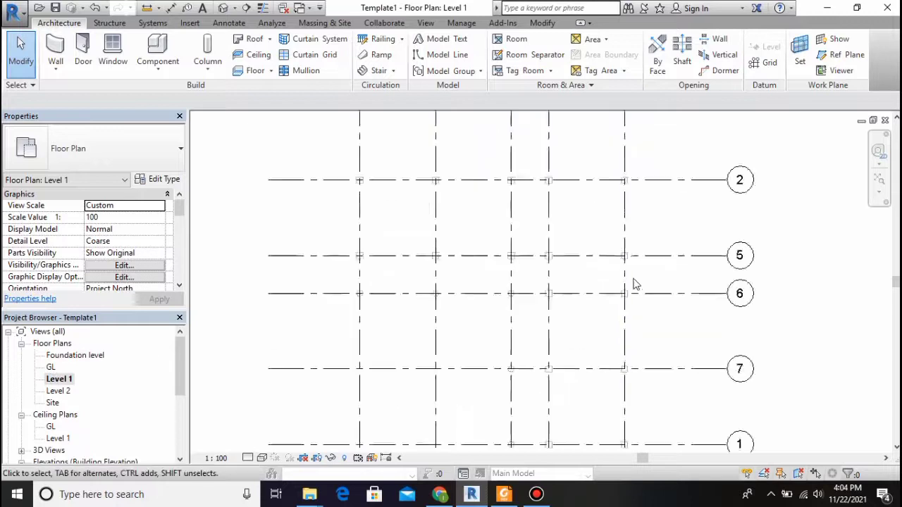
pyautogui.scroll(-2, 634, 281)
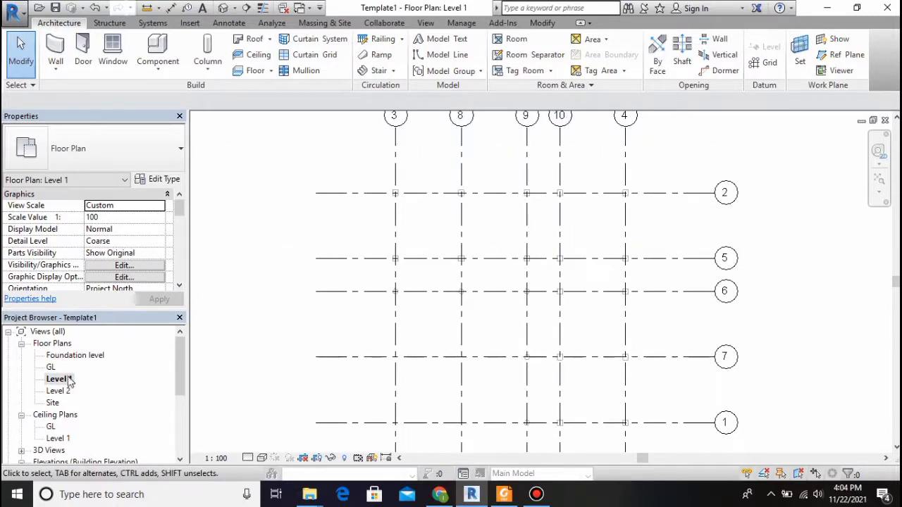
pyautogui.scroll(1, 624, 228)
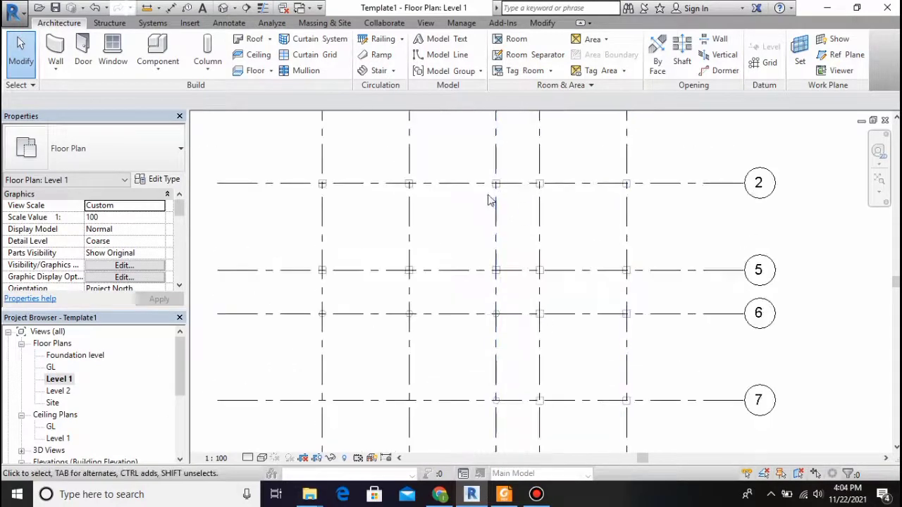
# Open the GL floor plan, bring the column grid into view and start a structural wall
pyautogui.doubleClick(51, 368)
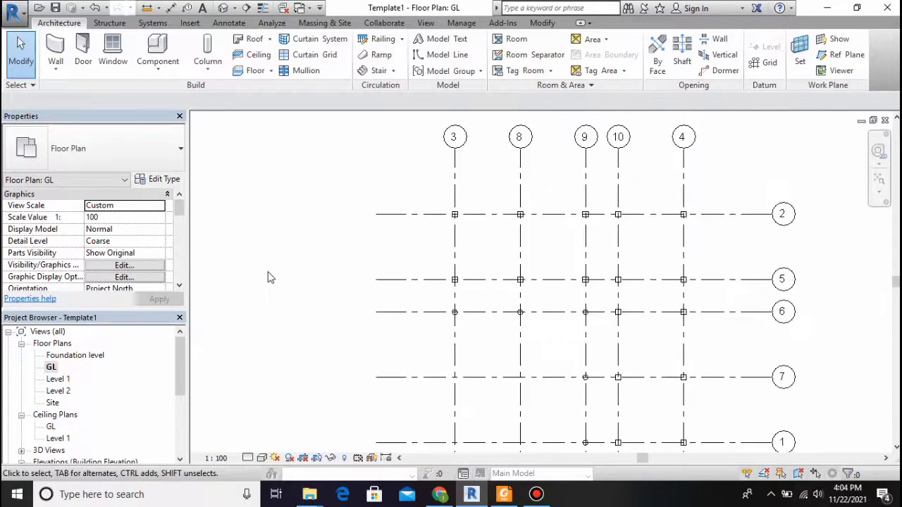
pyautogui.scroll(-1, 771, 388)
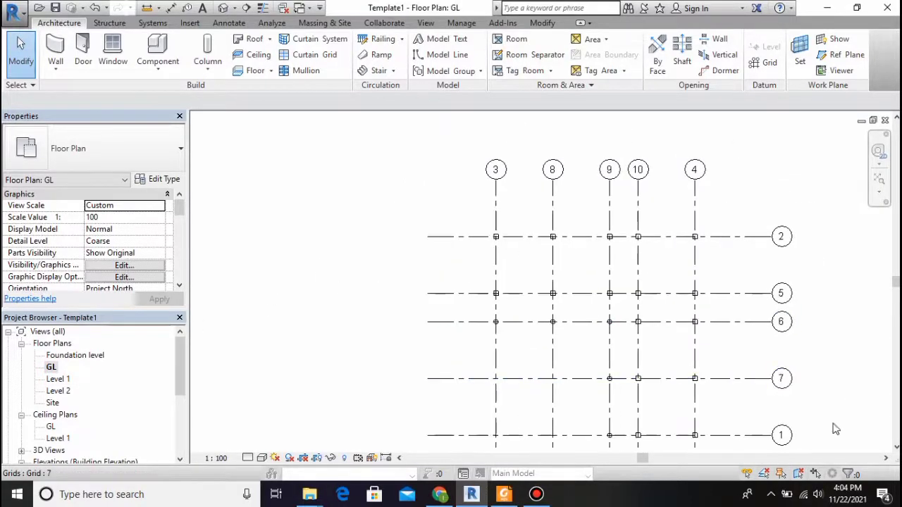
pyautogui.scroll(-2, 837, 438)
pyautogui.scroll(-3, 499, 271)
pyautogui.scroll(5, 649, 340)
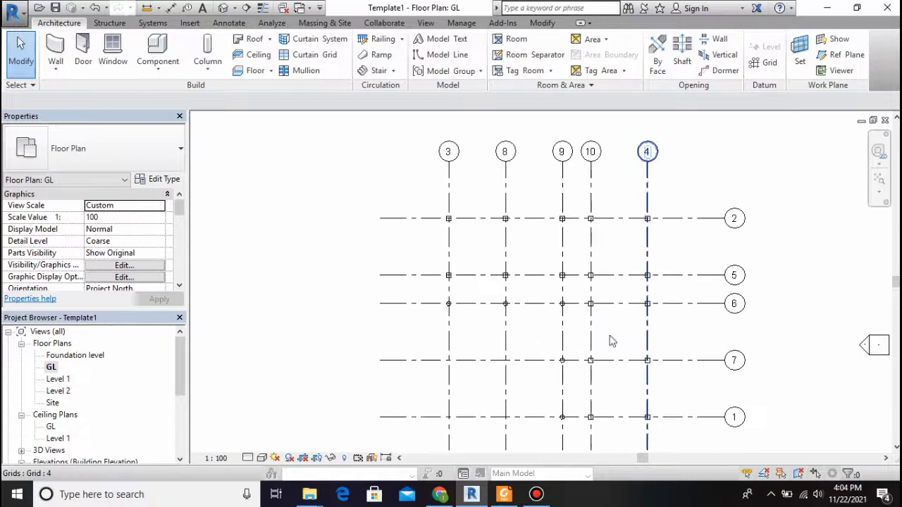
pyautogui.scroll(-4, 468, 310)
pyautogui.scroll(3, 614, 403)
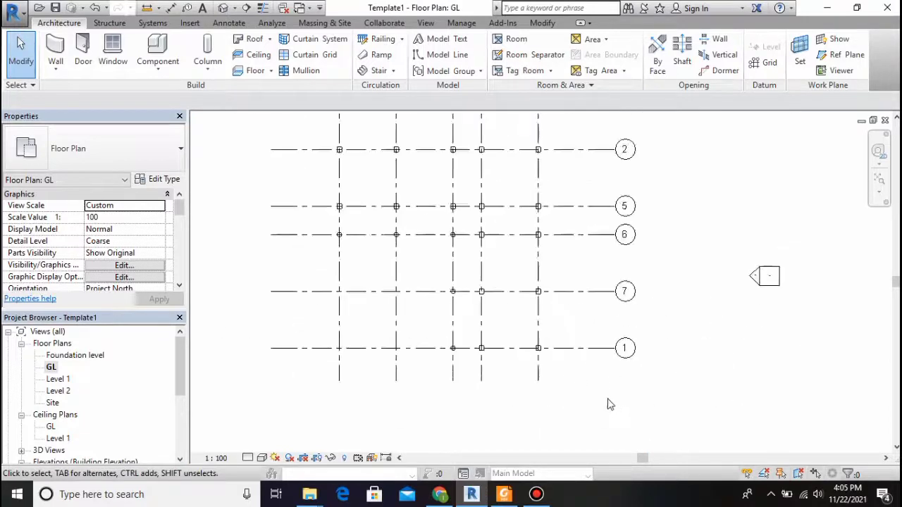
pyautogui.click(109, 22)
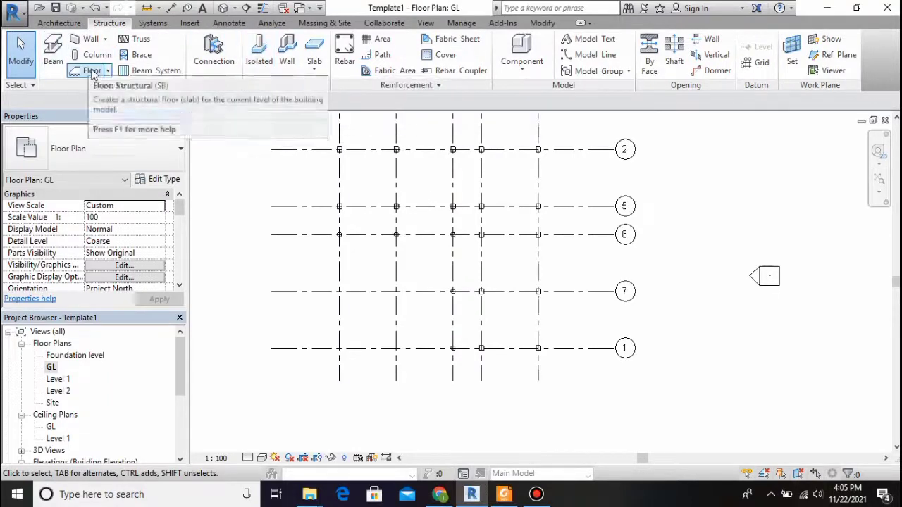
pyautogui.click(87, 41)
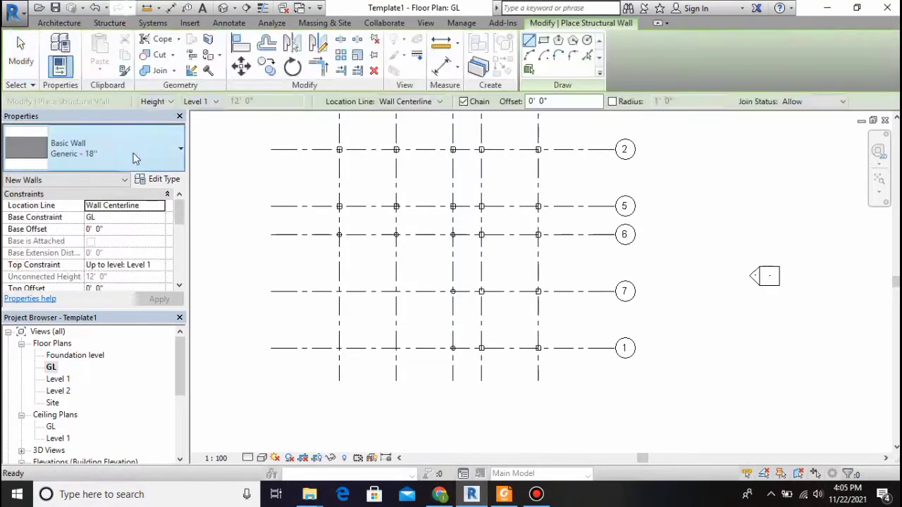
pyautogui.click(133, 156)
pyautogui.scroll(2, 70, 239)
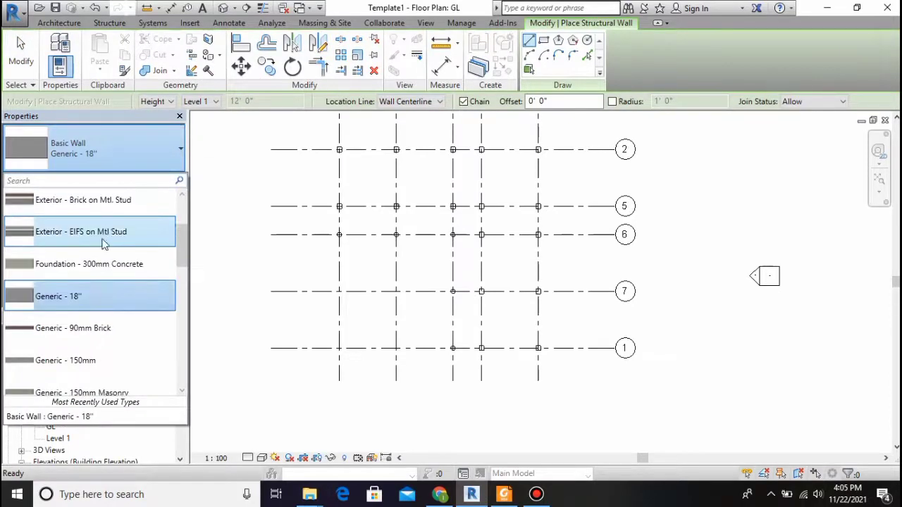
pyautogui.click(258, 186)
pyautogui.click(173, 181)
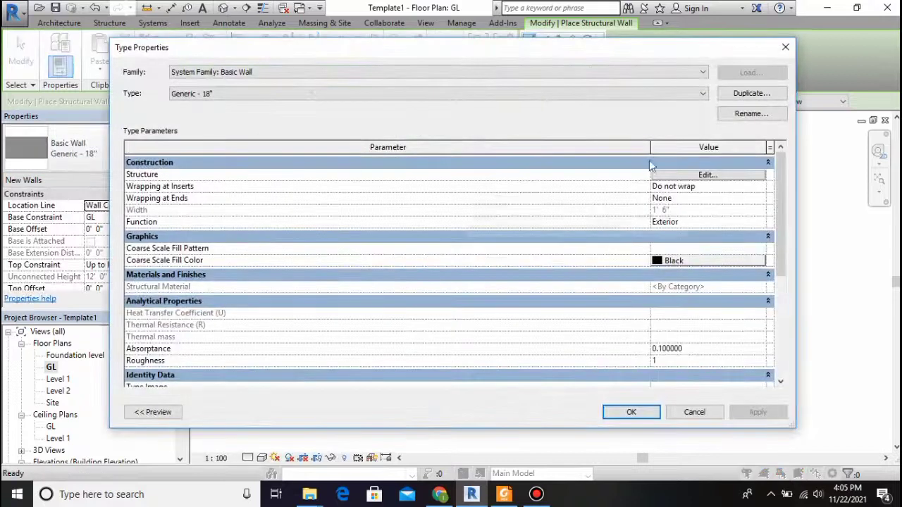
pyautogui.click(730, 99)
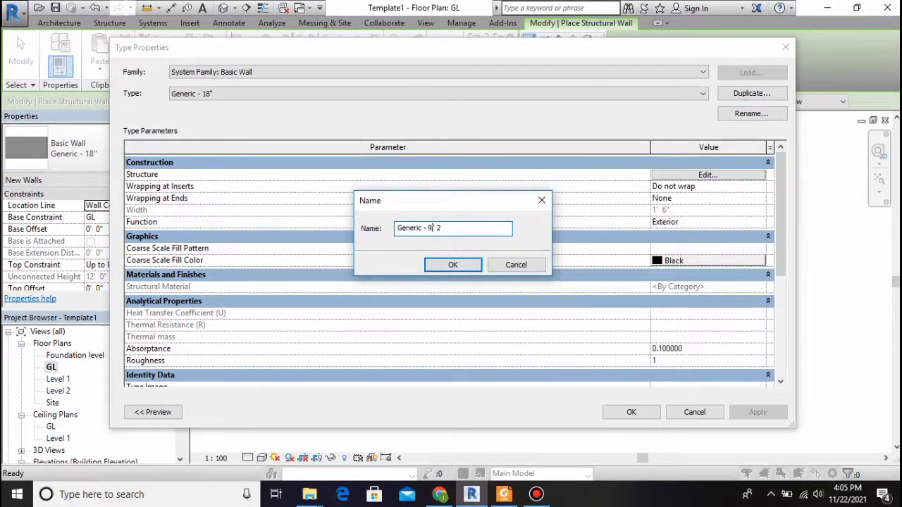
pyautogui.click(515, 265)
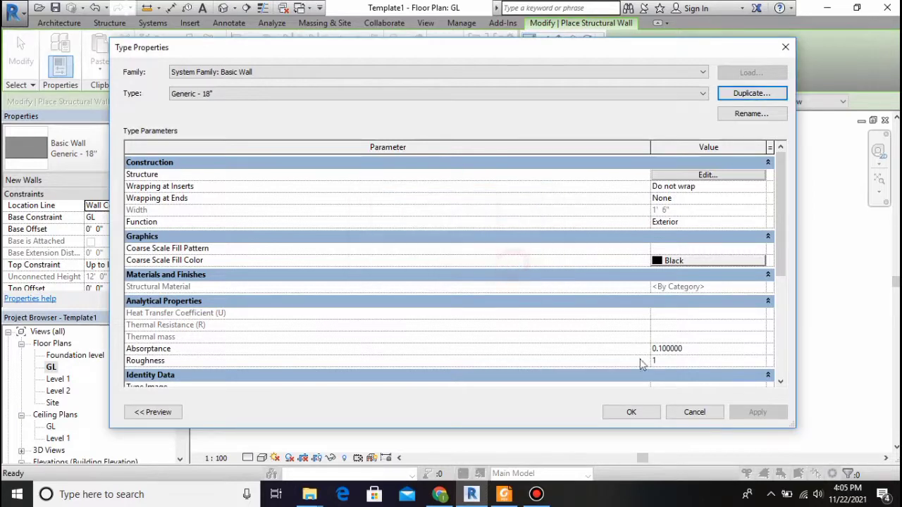
pyautogui.click(693, 412)
# Choose the Generic - 90mm Brick wall type, keeping the wall height up to Level 1
pyautogui.click(180, 149)
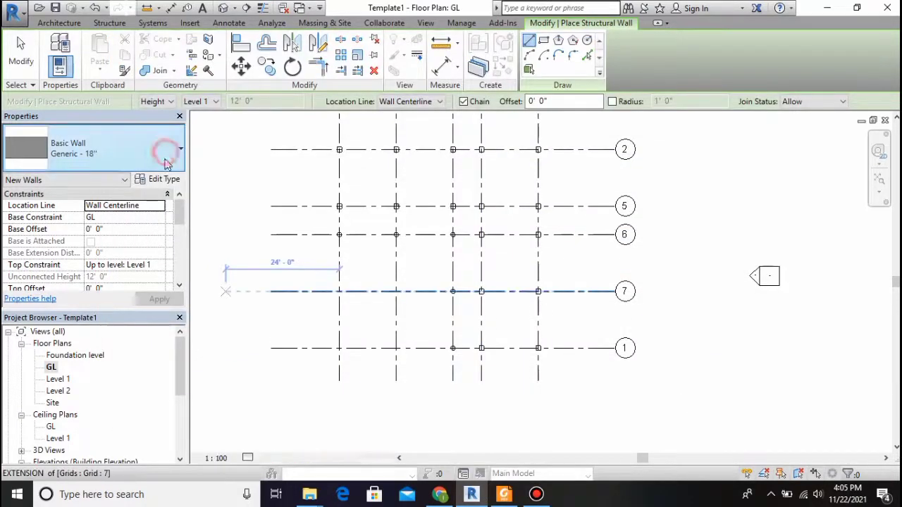
pyautogui.click(97, 266)
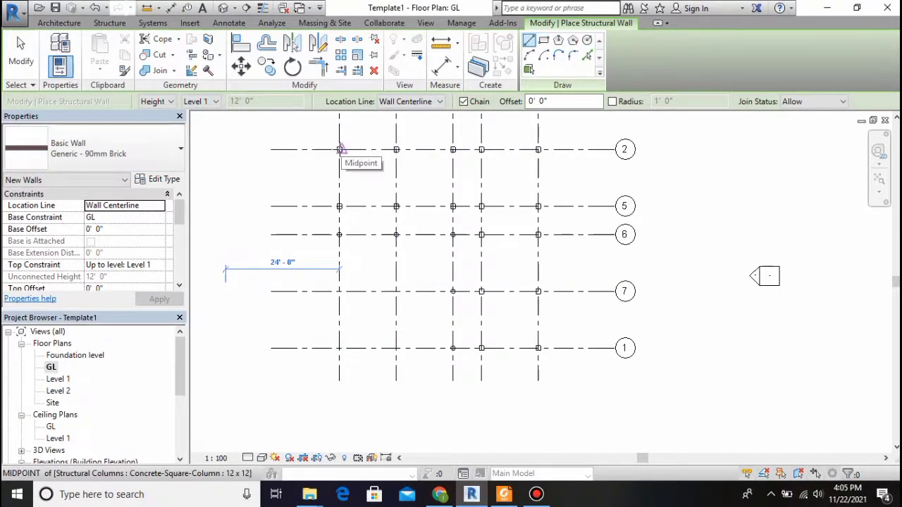
pyautogui.scroll(2, 339, 150)
pyautogui.click(337, 148)
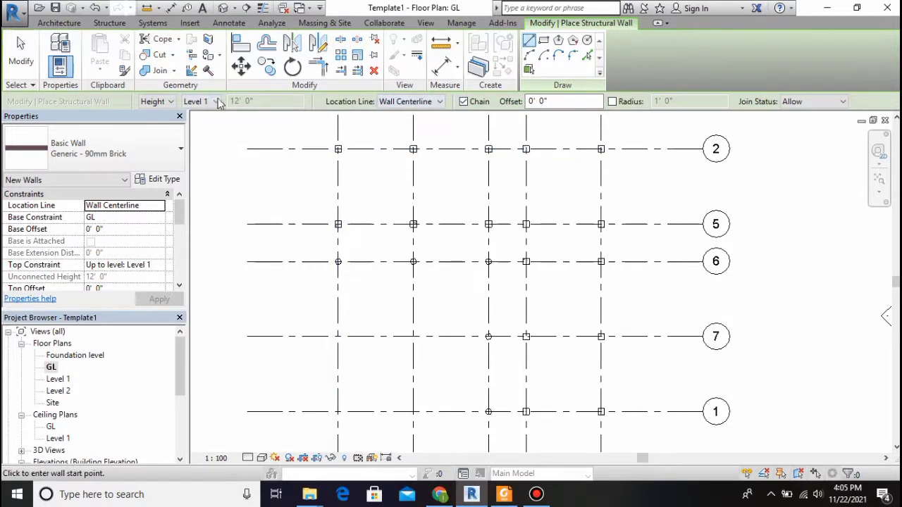
pyautogui.click(214, 102)
pyautogui.click(215, 103)
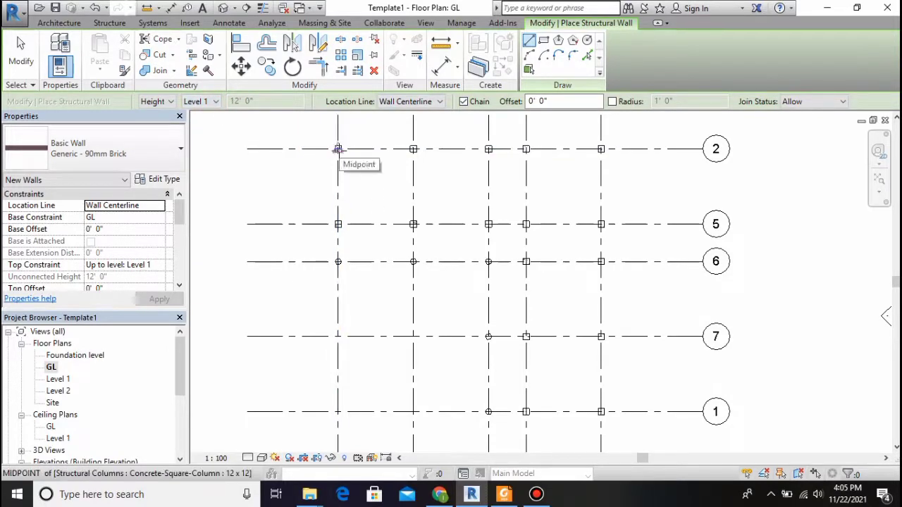
# Draw the outer walls from intersection 3-2 along grid 2 to grid 4, down grid 4 to grid 1, and along grid 1 to grid 9
pyautogui.scroll(1, 338, 149)
pyautogui.click(338, 149)
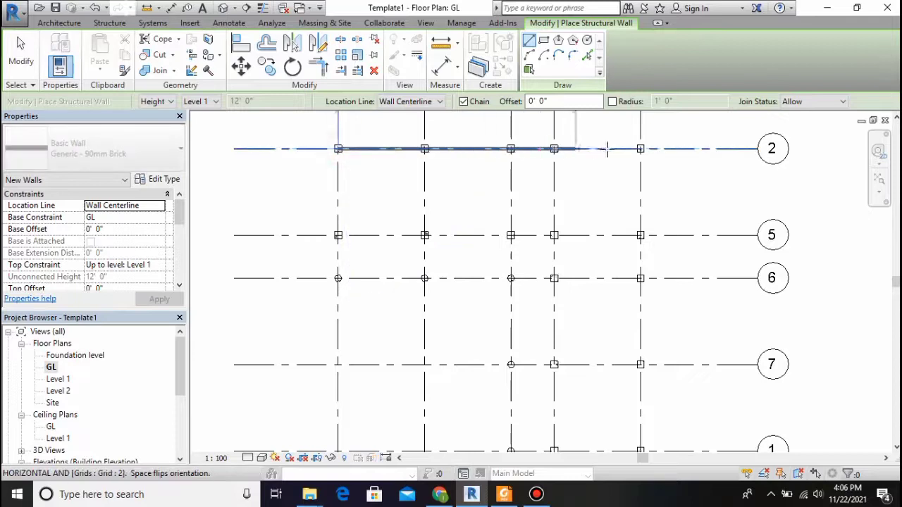
pyautogui.click(640, 148)
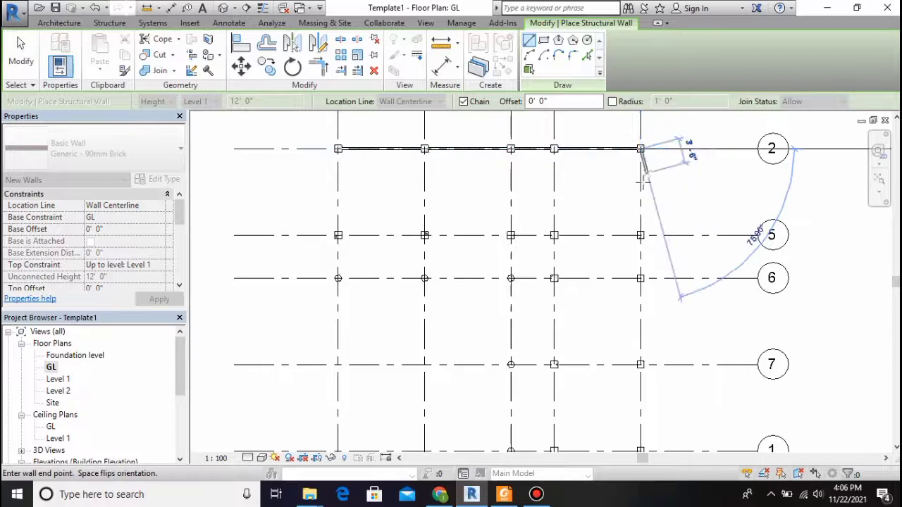
pyautogui.scroll(-1, 640, 208)
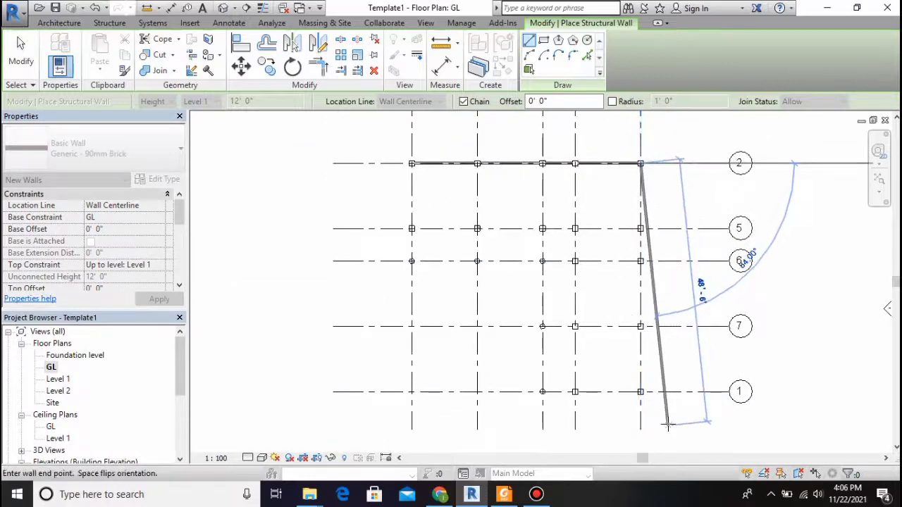
pyautogui.scroll(1, 655, 409)
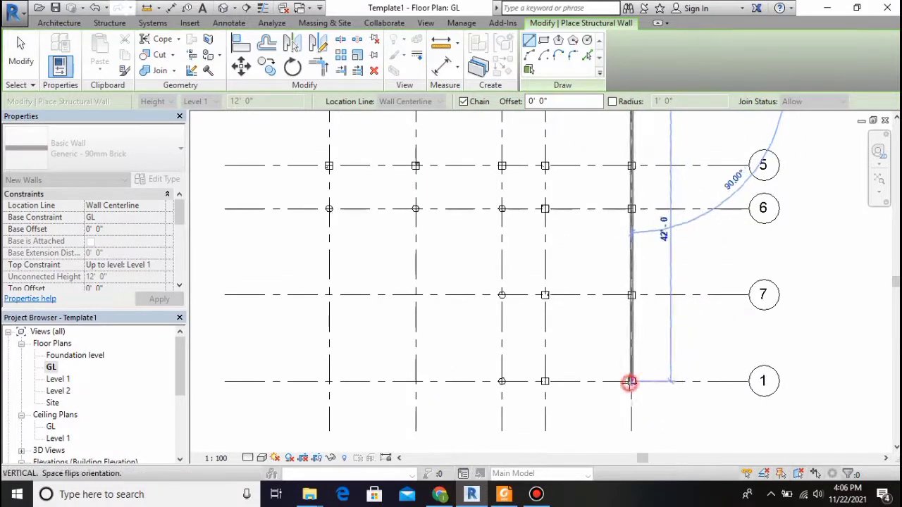
pyautogui.click(630, 383)
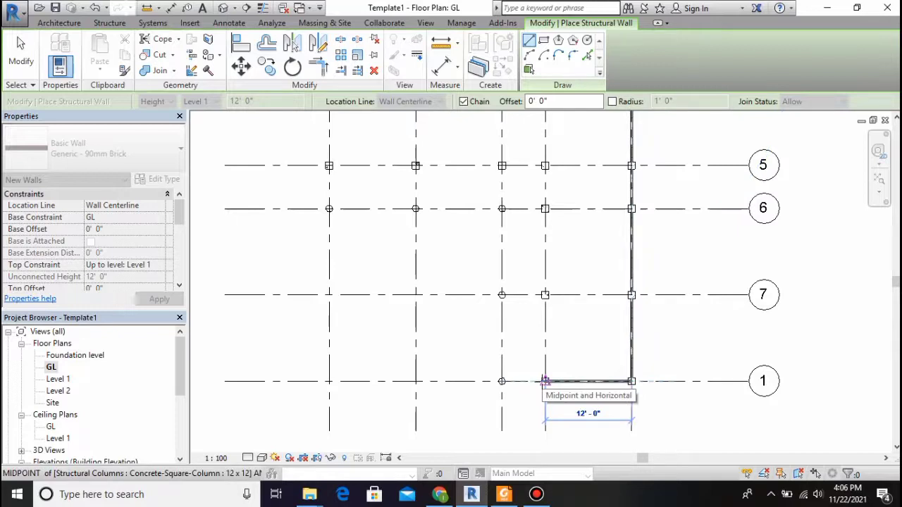
pyautogui.click(501, 381)
pyautogui.press('Escape')
# Draw a wall along grid 10 from grid 1 up to grid 6
pyautogui.click(545, 382)
pyautogui.scroll(-2, 556, 215)
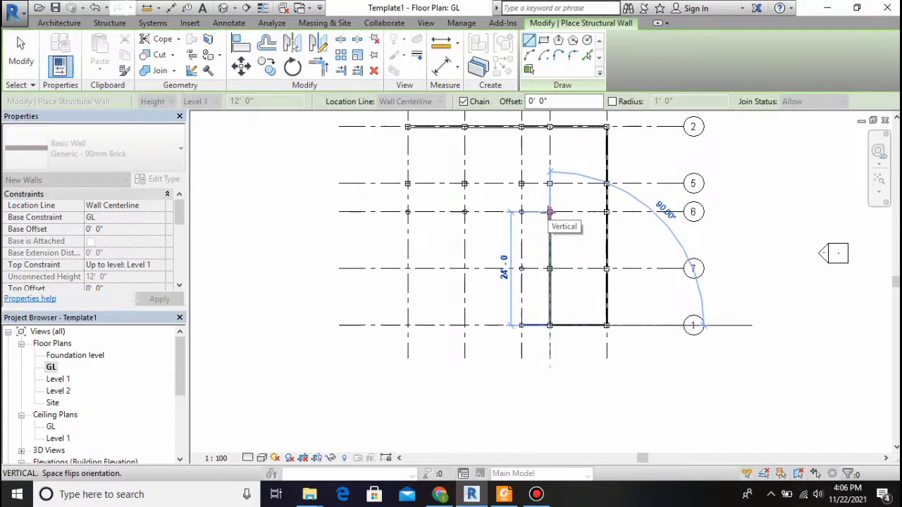
pyautogui.click(550, 212)
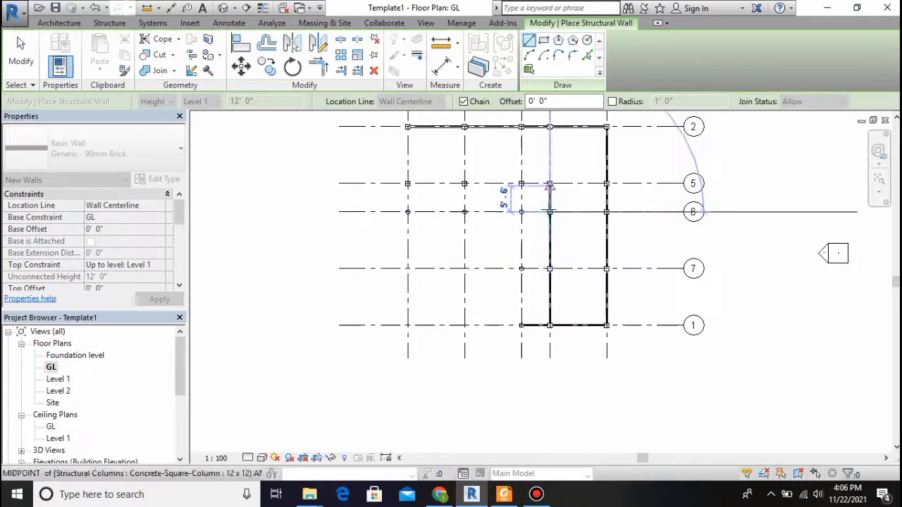
pyautogui.press('Escape')
# Draw connected walls from intersection 10-2 down to grid 5, along grid 5 to grid 3, and up grid 3 to grid 2
pyautogui.click(550, 127)
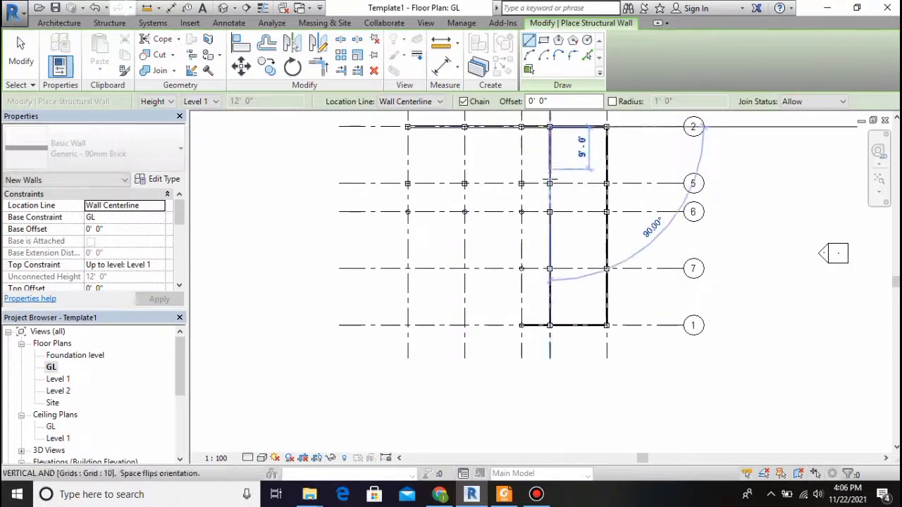
pyautogui.click(550, 183)
pyautogui.click(407, 183)
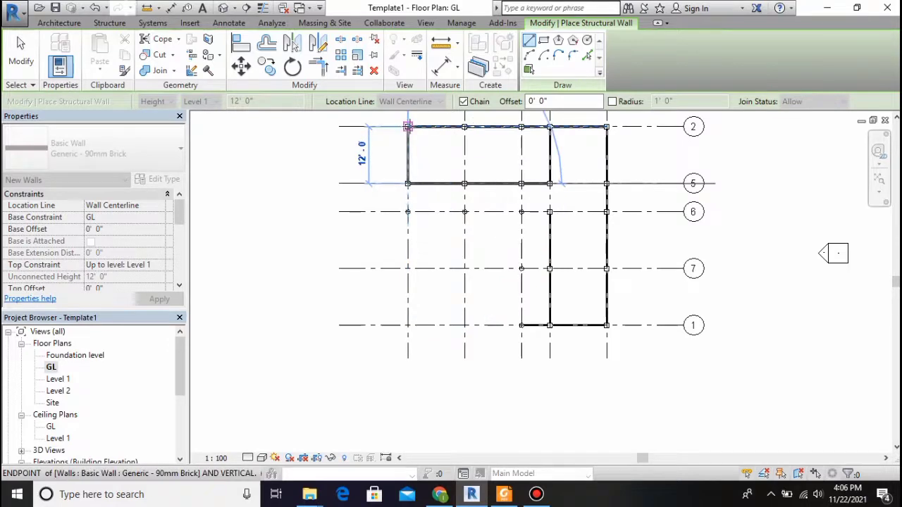
pyautogui.click(407, 127)
pyautogui.press('Escape')
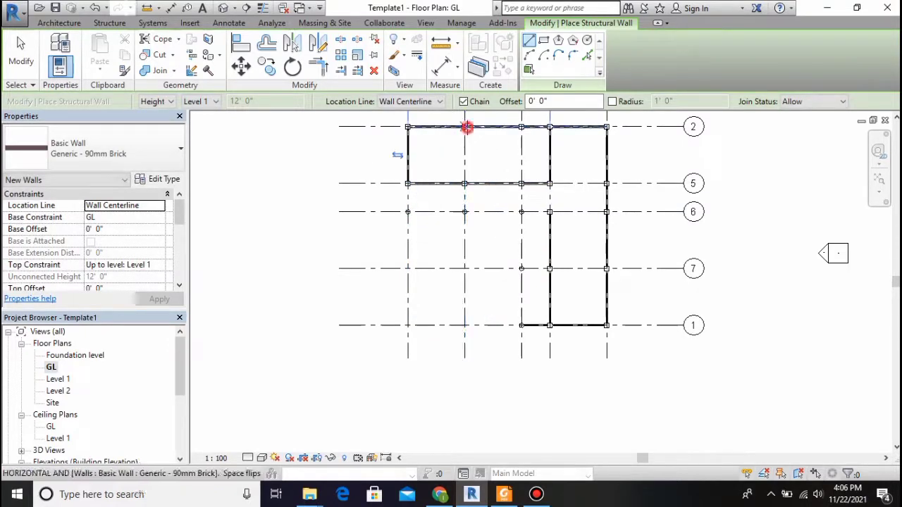
# Draw cross walls on grids 8 and 9 between grid 2 and grid 5
pyautogui.click(465, 126)
pyautogui.click(465, 183)
pyautogui.press('Escape')
pyautogui.click(521, 127)
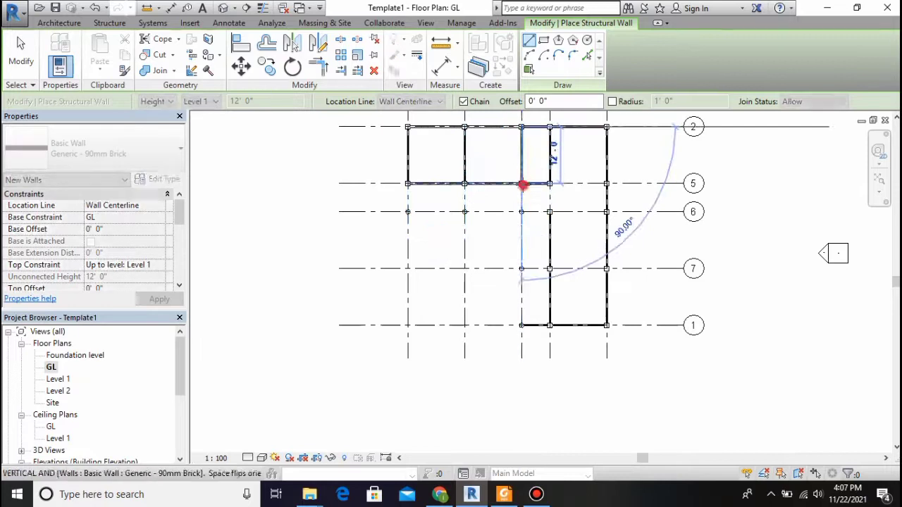
pyautogui.click(521, 184)
pyautogui.press('Escape')
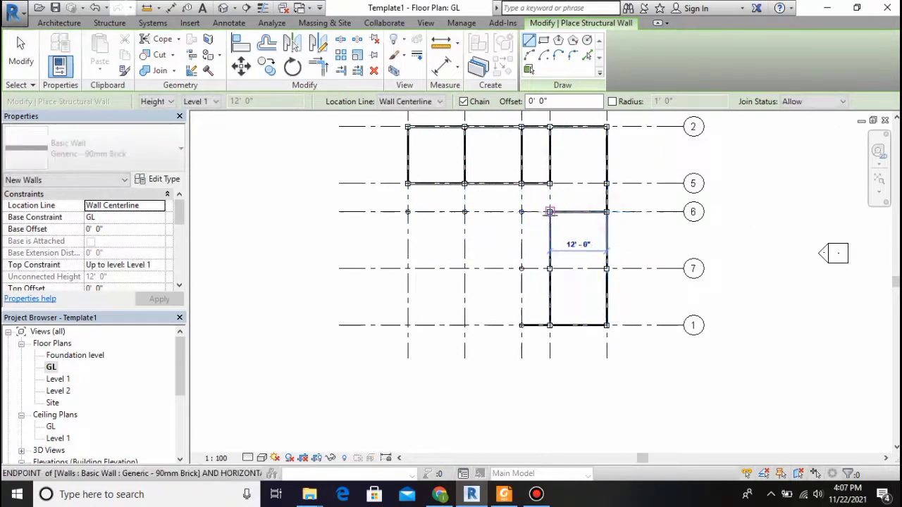
# Draw cross walls on grids 6 and 7 between grid 4 and grid 10
pyautogui.click(549, 212)
pyautogui.press('Escape')
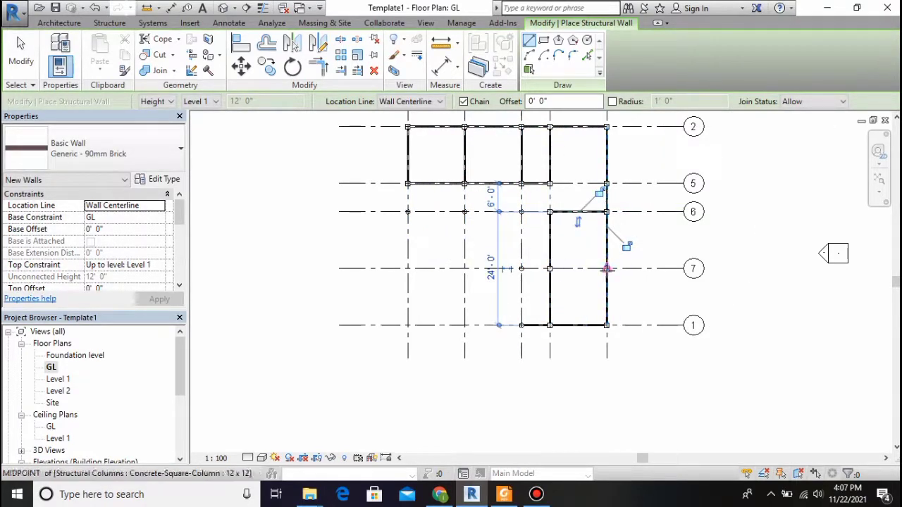
pyautogui.click(549, 268)
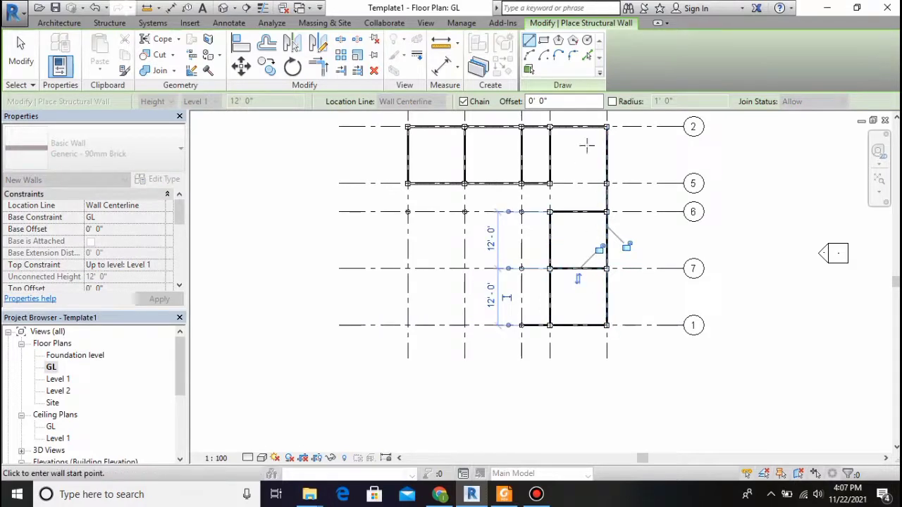
# Draw a wall from intersection 4-5 about 6'-6" along grid 5 towards grid 10, continuing perpendicular up to the grid 2 wall
pyautogui.scroll(5, 586, 144)
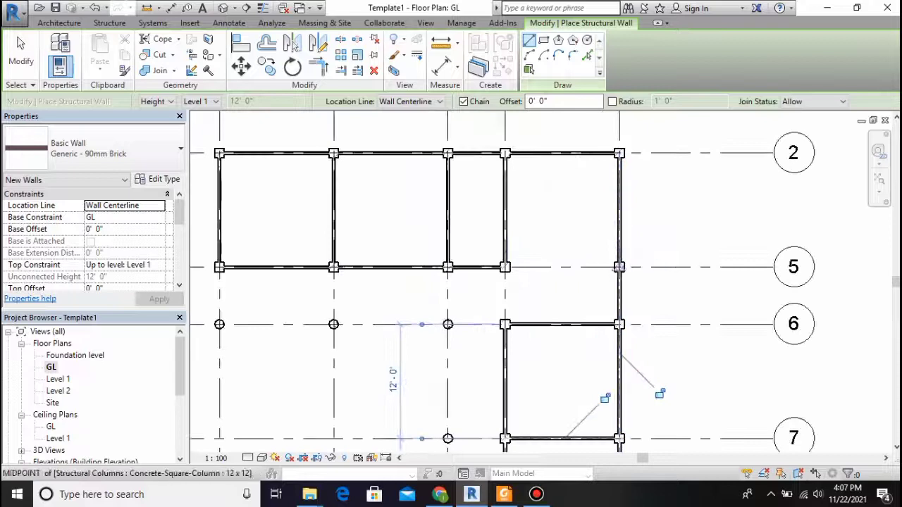
pyautogui.click(619, 267)
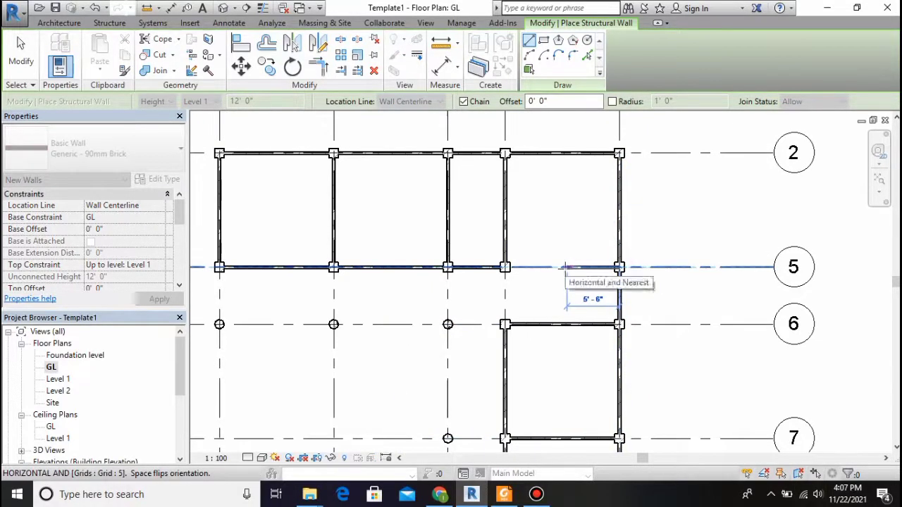
pyautogui.click(557, 267)
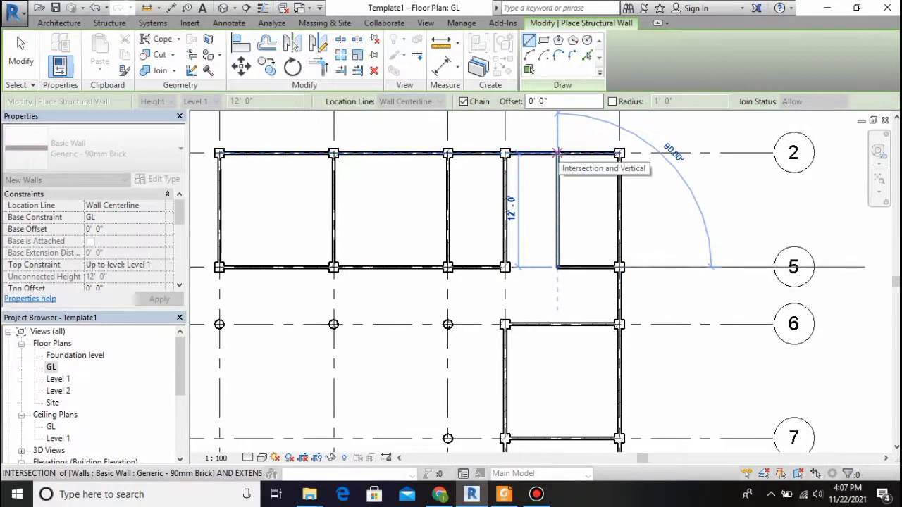
pyautogui.click(557, 152)
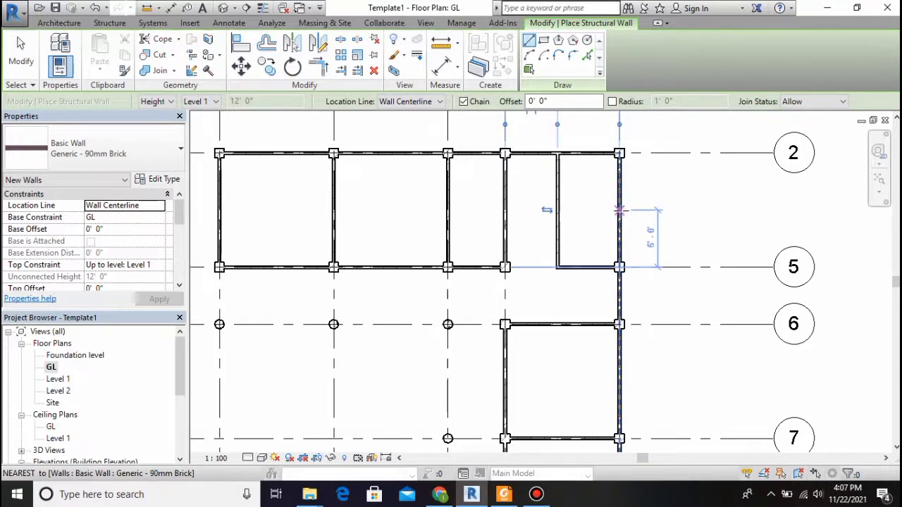
# Divide the small corner room with a wall from grid 4, 6'-0" above grid 5, to the new partition, and finish wall placement
pyautogui.click(620, 209)
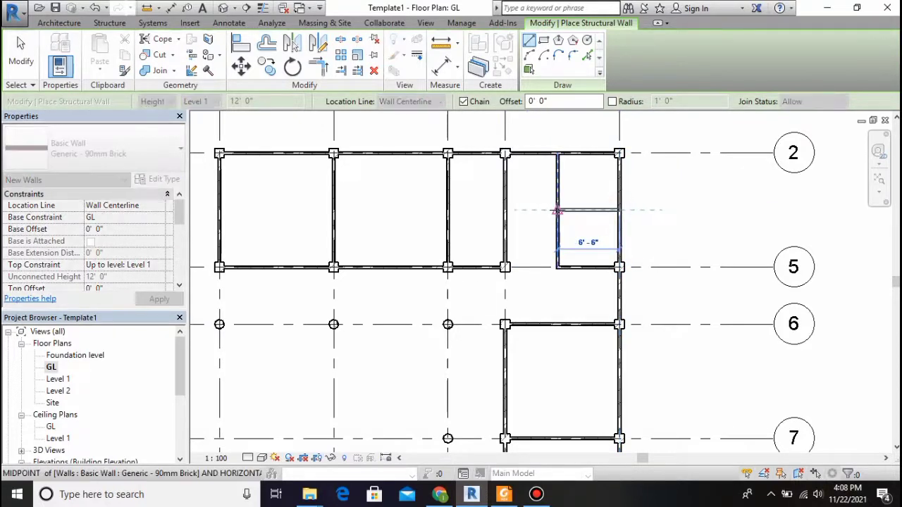
pyautogui.click(557, 209)
pyautogui.press('Escape')
pyautogui.scroll(-1, 631, 202)
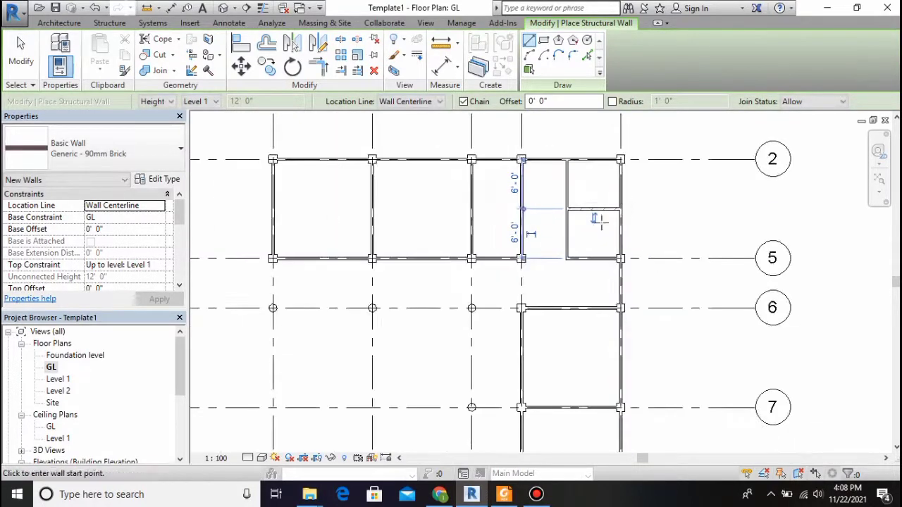
pyautogui.press('Escape')
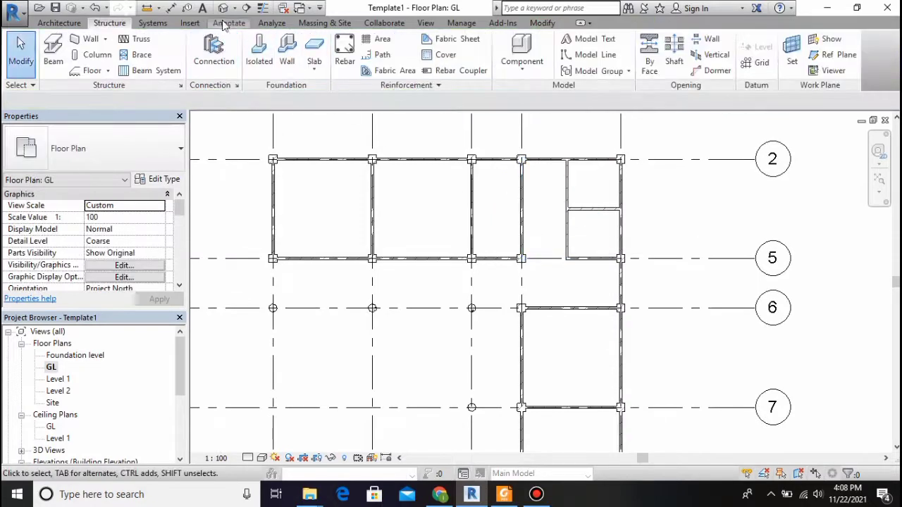
# In the 3D view, delete the square column at intersection 5-10 and the brick wall on grid 10 between grids 2 and 5
pyautogui.scroll(-1, 480, 218)
pyautogui.scroll(5, 486, 243)
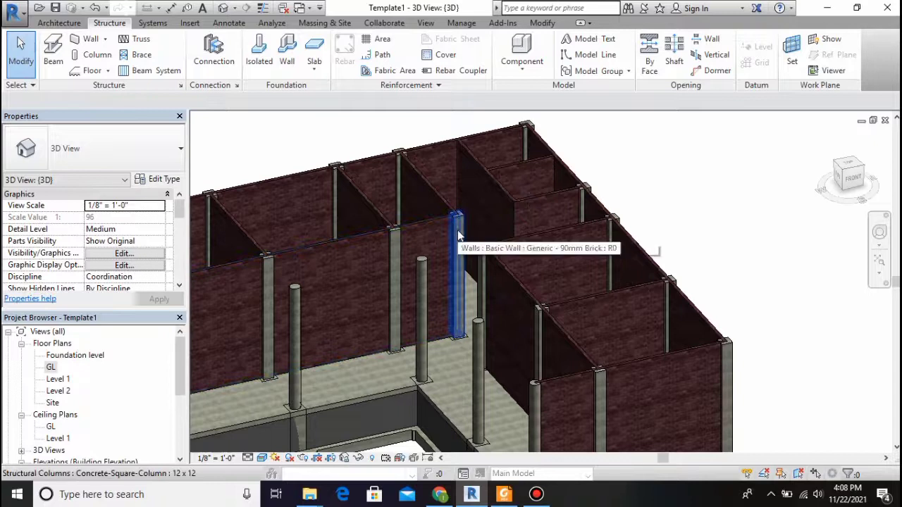
pyautogui.click(456, 235)
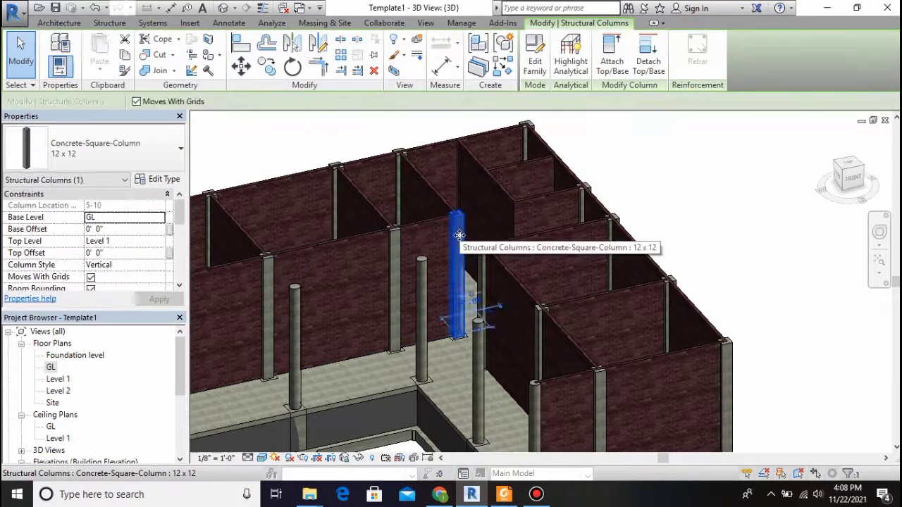
pyautogui.press('Delete')
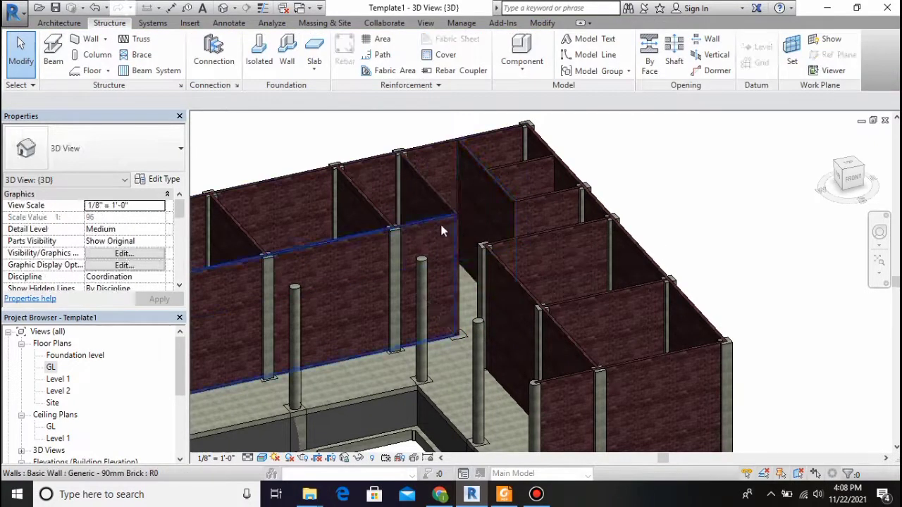
pyautogui.click(436, 211)
pyautogui.press('Delete')
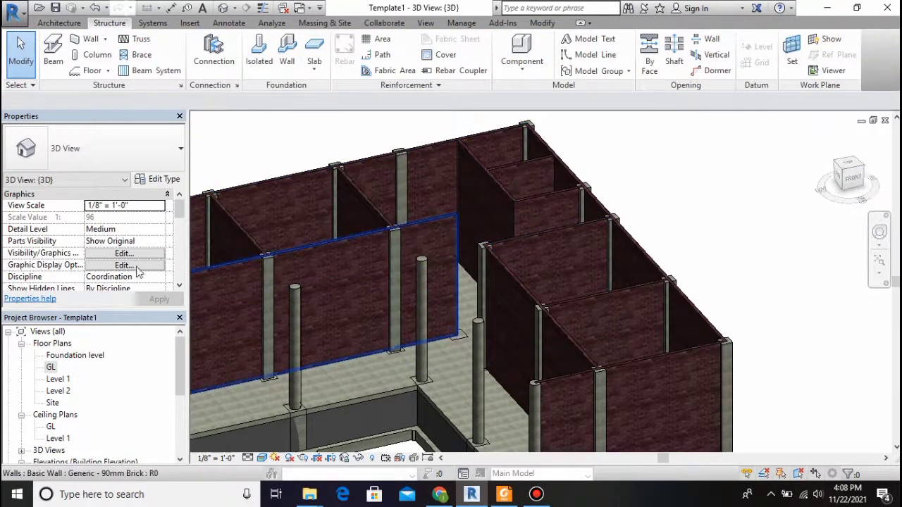
# In the GL floor plan, shorten the grid 5 wall so it ends at the last square column before grid 10
pyautogui.doubleClick(51, 367)
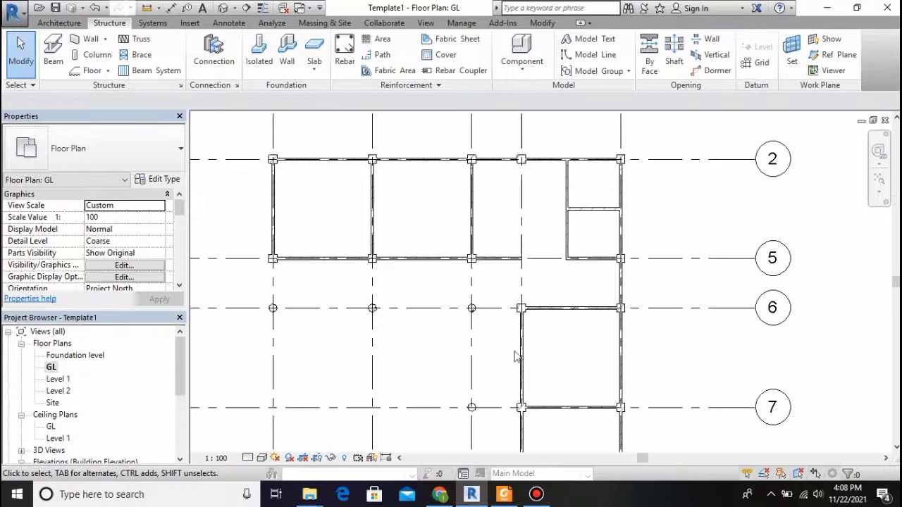
pyautogui.click(507, 259)
pyautogui.moveTo(520, 260); pyautogui.dragTo(471, 258)
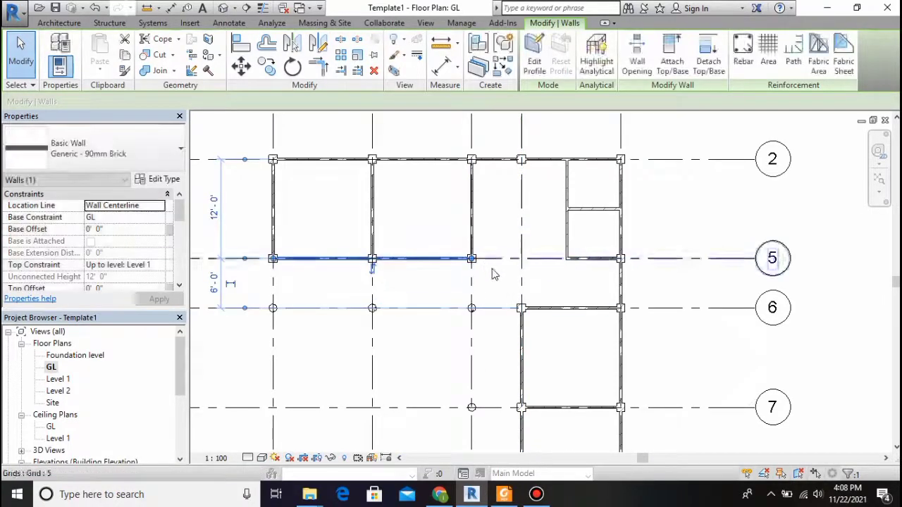
# Delete the square column at intersection 2-10, check the opened corner in 3D, and return to the GL floor plan
pyautogui.scroll(2, 527, 161)
pyautogui.click(522, 161)
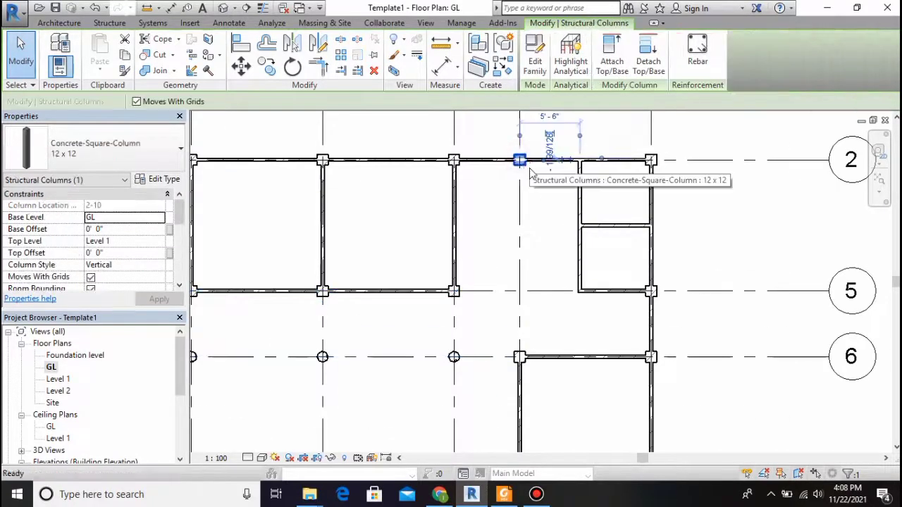
pyautogui.press('Escape')
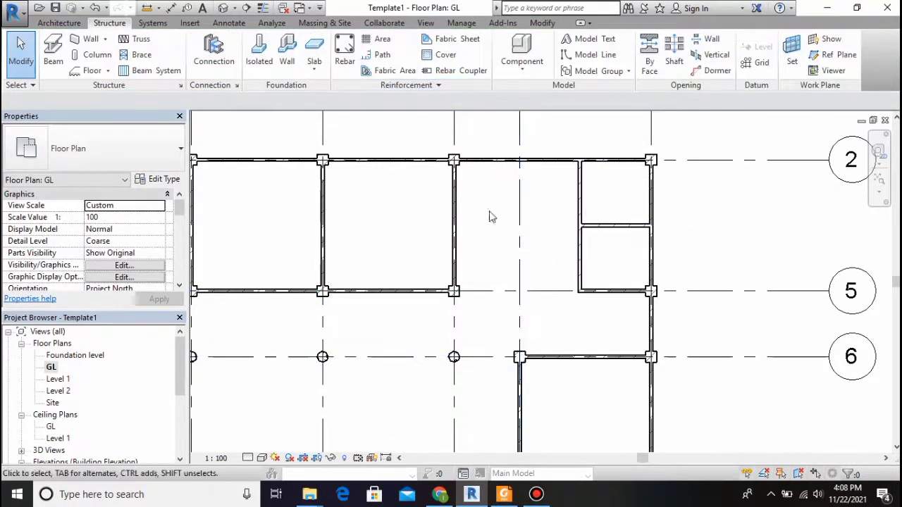
pyautogui.scroll(-1, 542, 212)
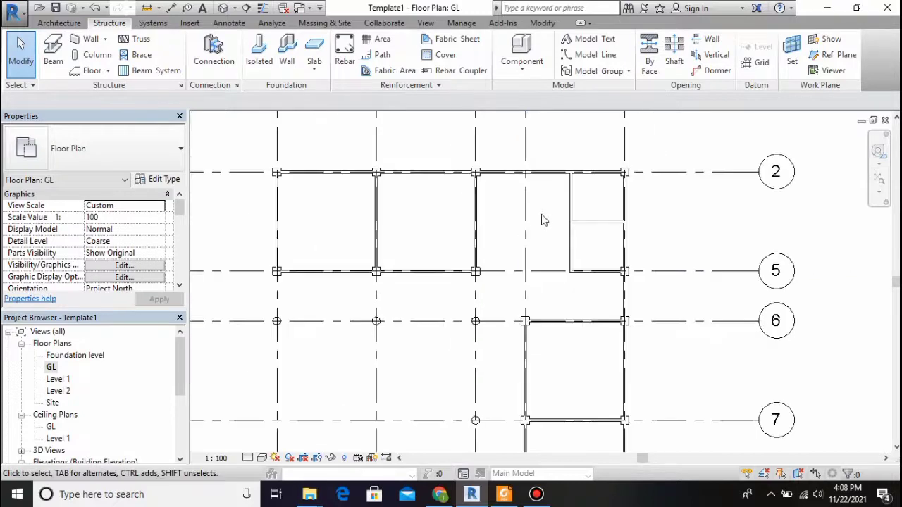
pyautogui.click(224, 8)
pyautogui.scroll(2, 422, 226)
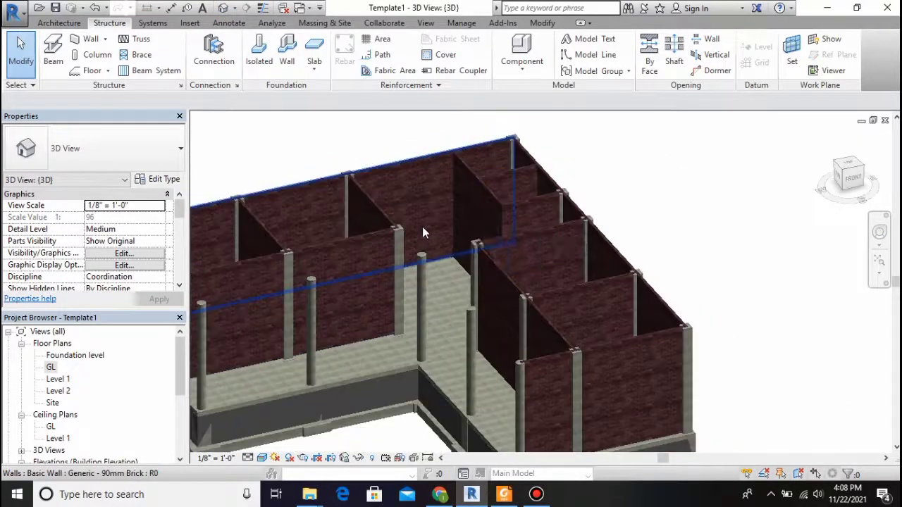
pyautogui.scroll(-3, 480, 231)
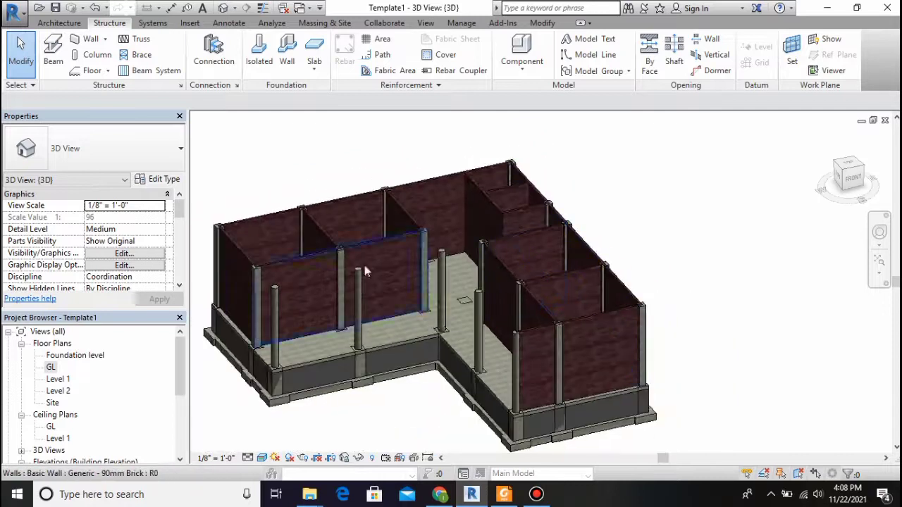
pyautogui.keyDown('shift'); pyautogui.moveTo(305, 279); pyautogui.dragTo(296, 274, button='middle'); pyautogui.keyUp('shift')
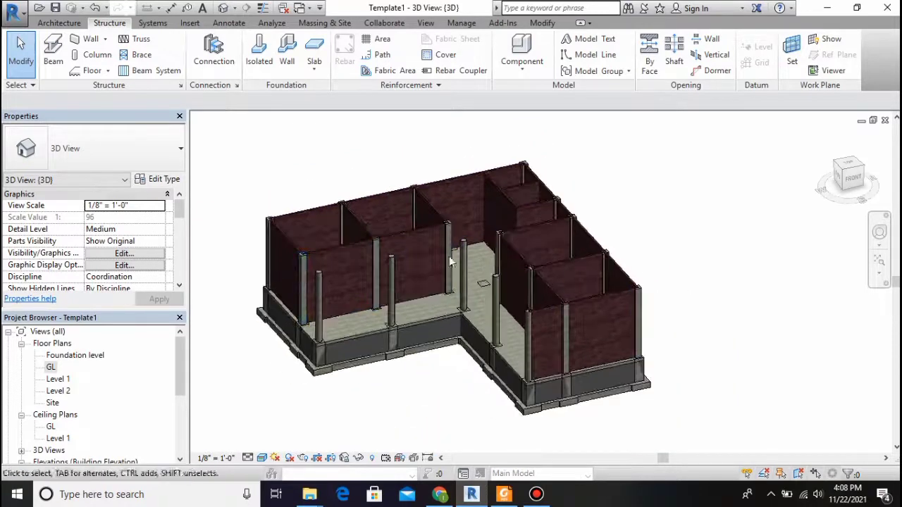
pyautogui.doubleClick(50, 367)
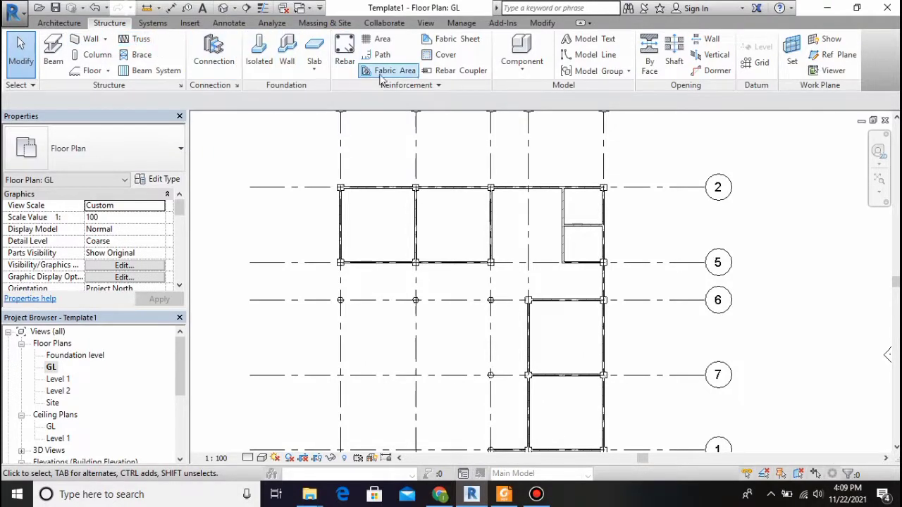
pyautogui.click(156, 73)
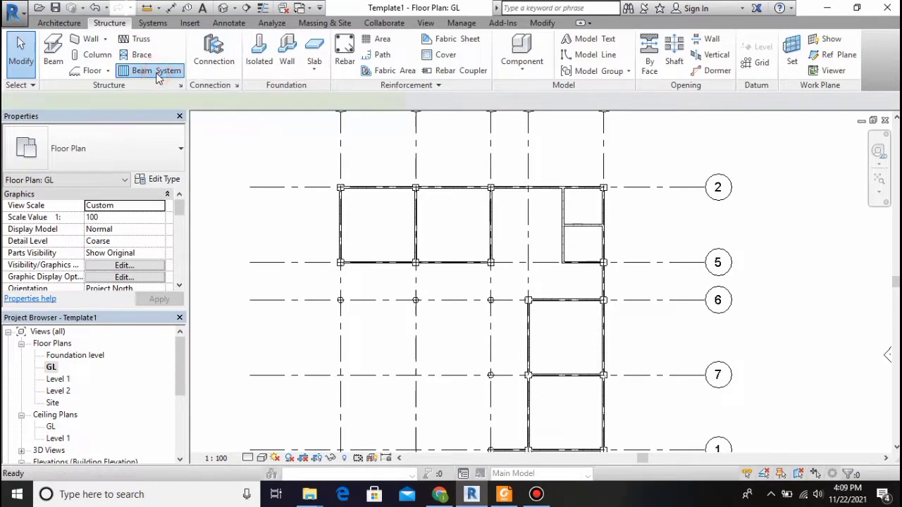
pyautogui.click(171, 150)
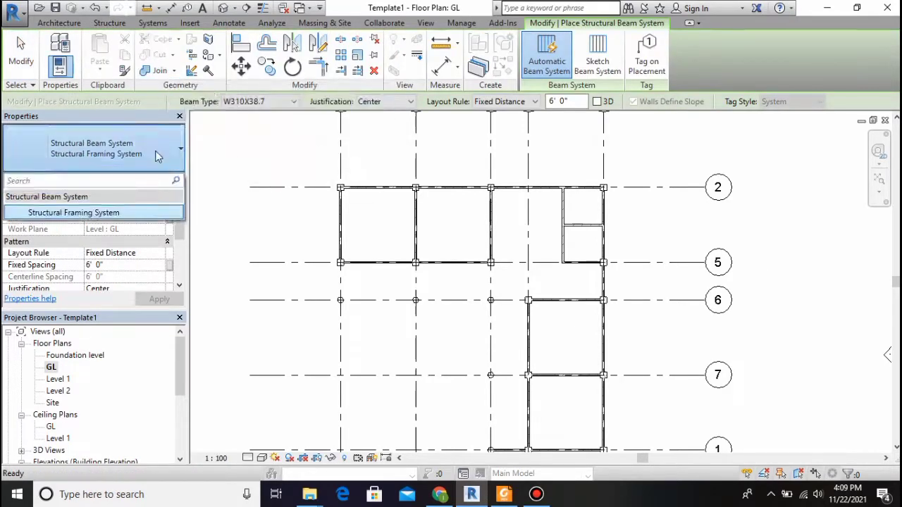
pyautogui.click(158, 156)
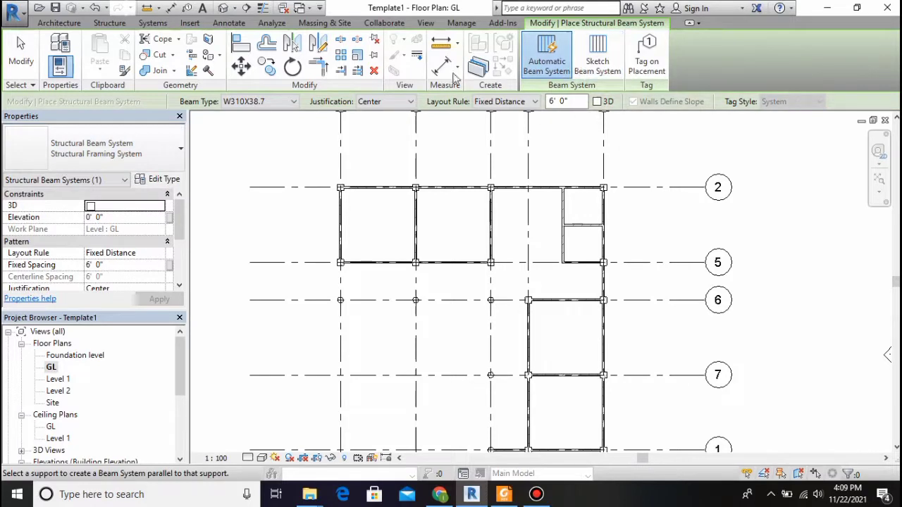
pyautogui.click(143, 159)
pyautogui.click(143, 159)
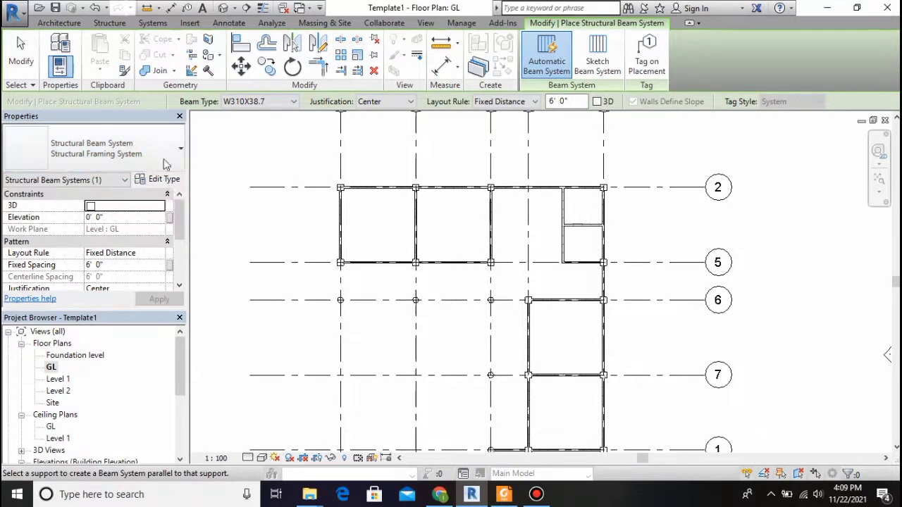
pyautogui.click(59, 23)
pyautogui.click(109, 23)
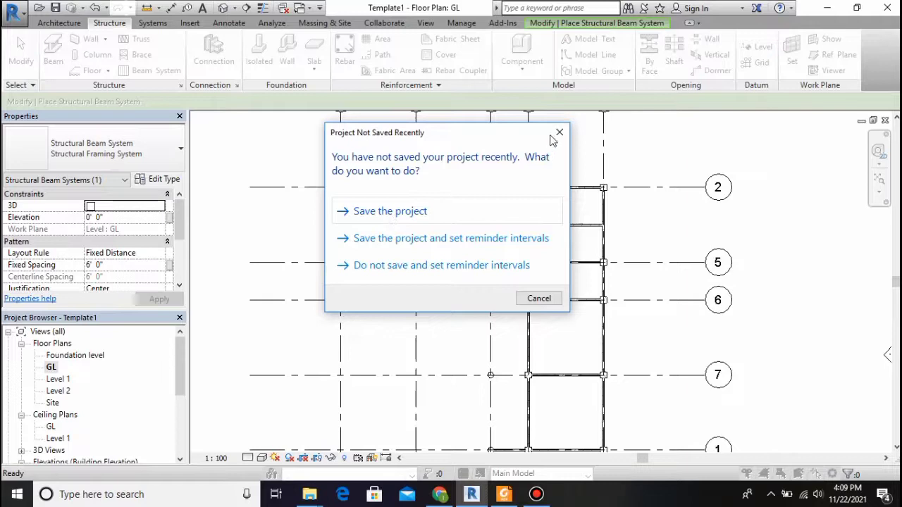
# Choose to save the project and create a folder named "Revit modeling" on the Desktop
pyautogui.click(395, 218)
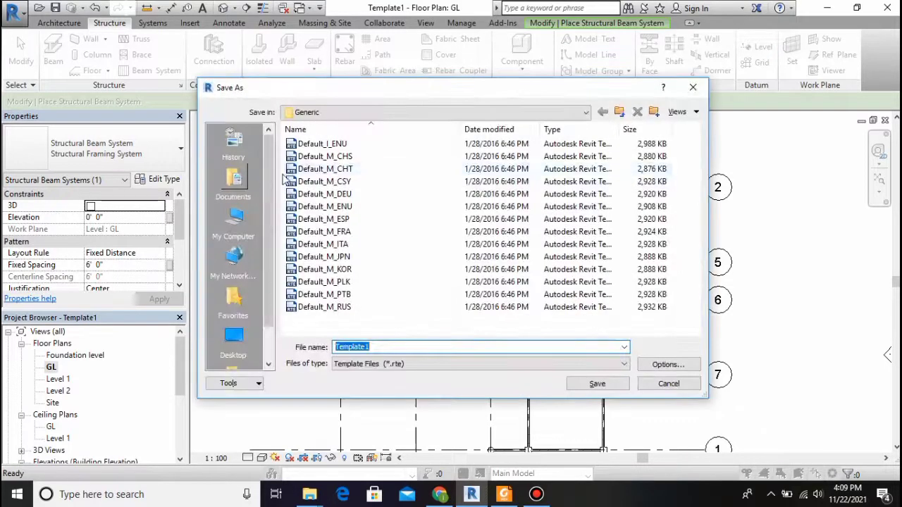
pyautogui.click(238, 220)
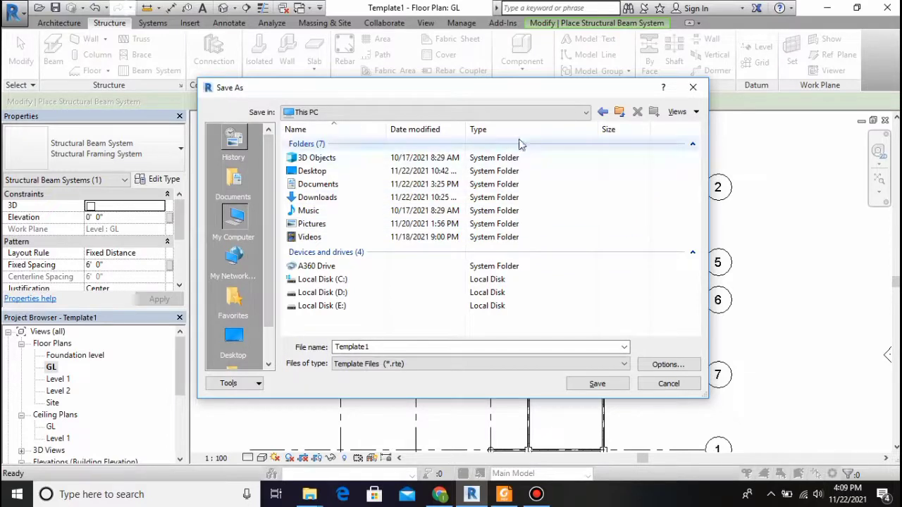
pyautogui.click(240, 225)
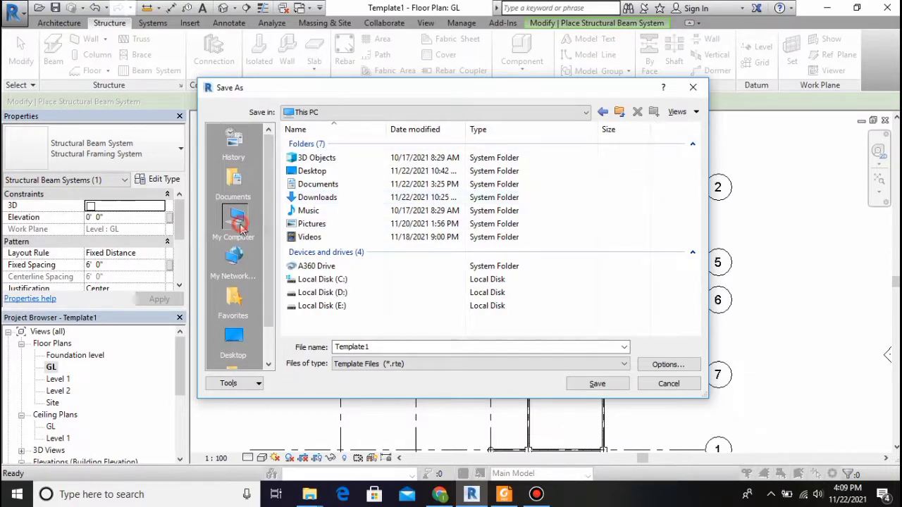
pyautogui.doubleClick(315, 172)
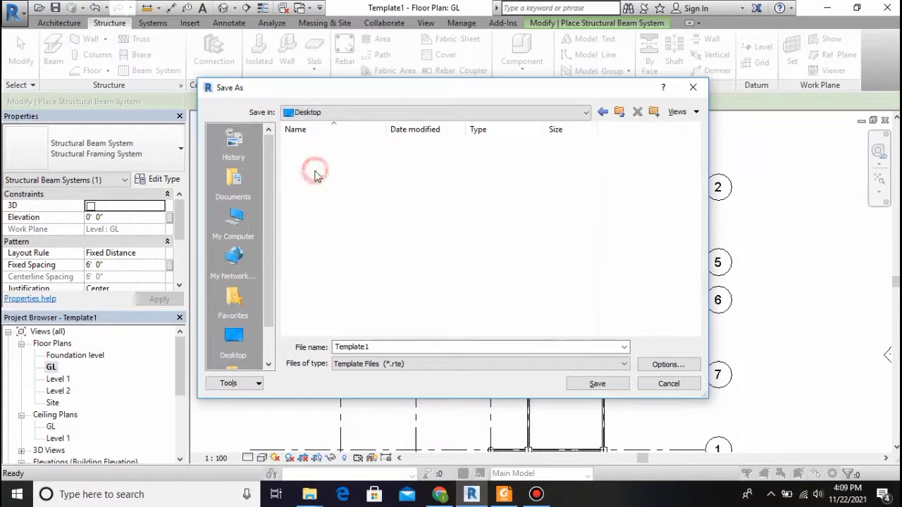
pyautogui.click(654, 112)
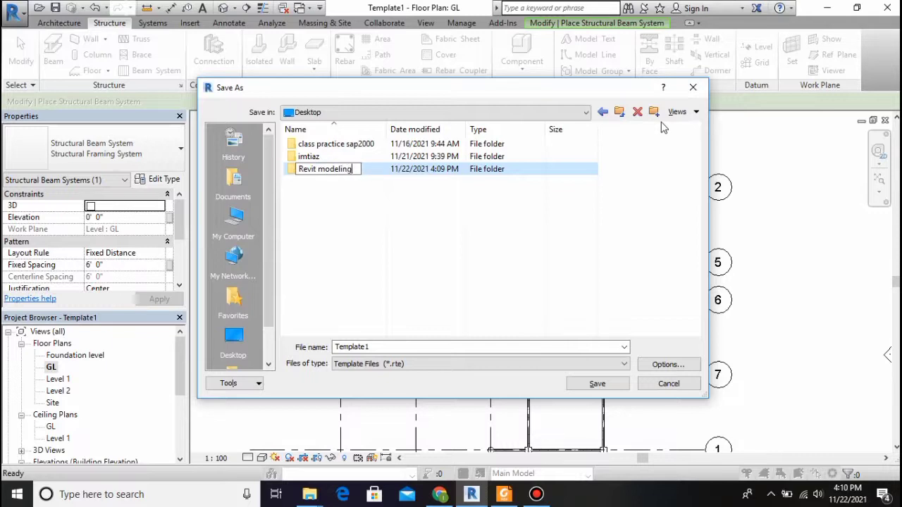
pyautogui.write('Revit modeling')
pyautogui.press('Return')
# Name the file "2 storey L-shape building" and save it as a template file
pyautogui.doubleClick(384, 347)
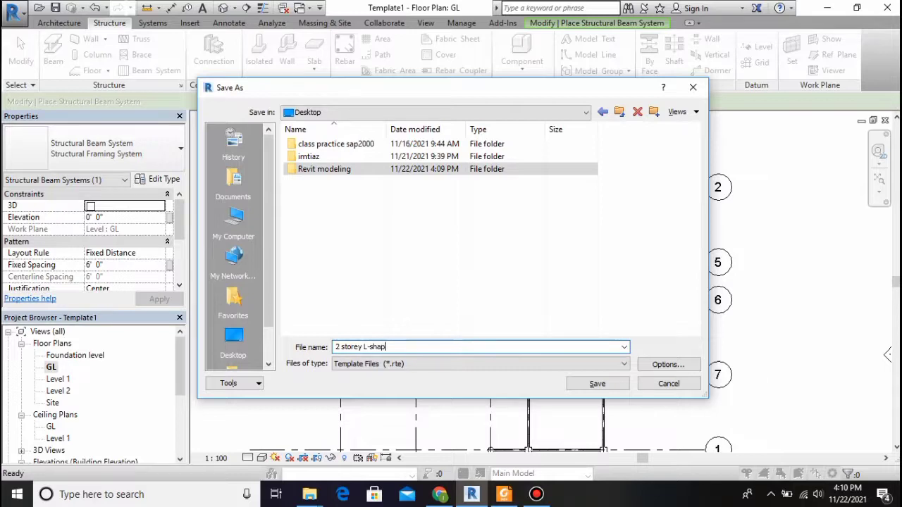
pyautogui.write('ng')
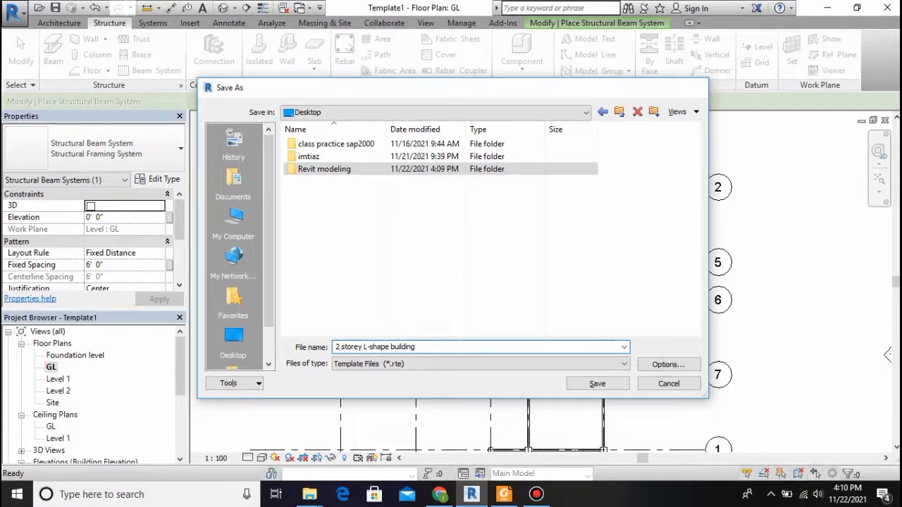
pyautogui.press('Return')
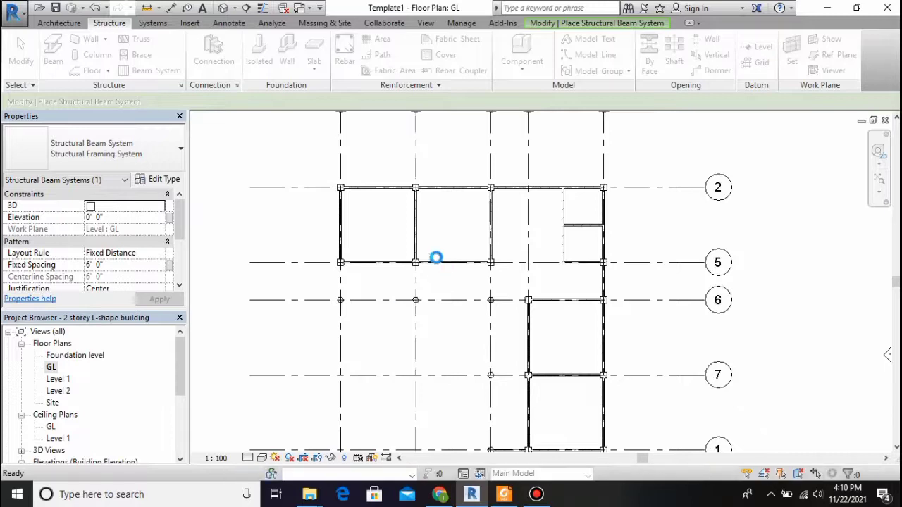
# Check the available beam types, start loading a new beam family, and browse to RVT 2017 > Libraries > US Imperial
pyautogui.click(105, 148)
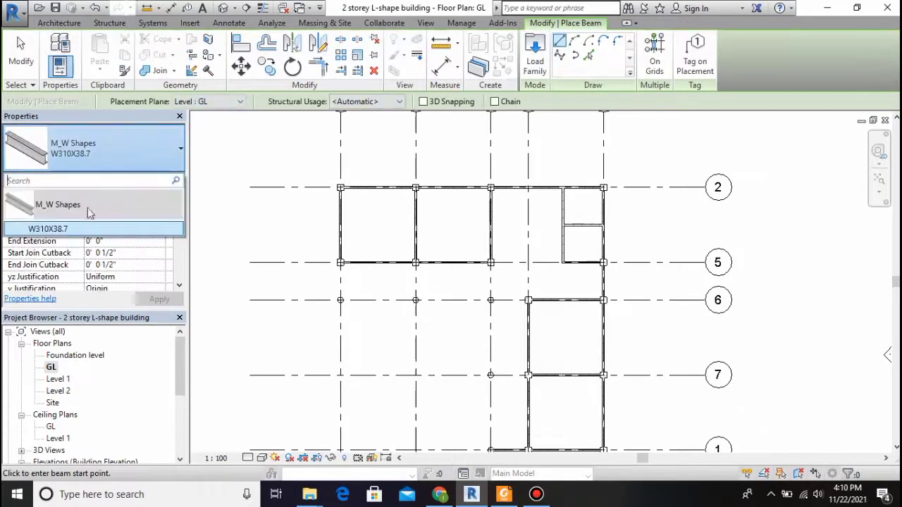
pyautogui.click(537, 65)
pyautogui.click(369, 113)
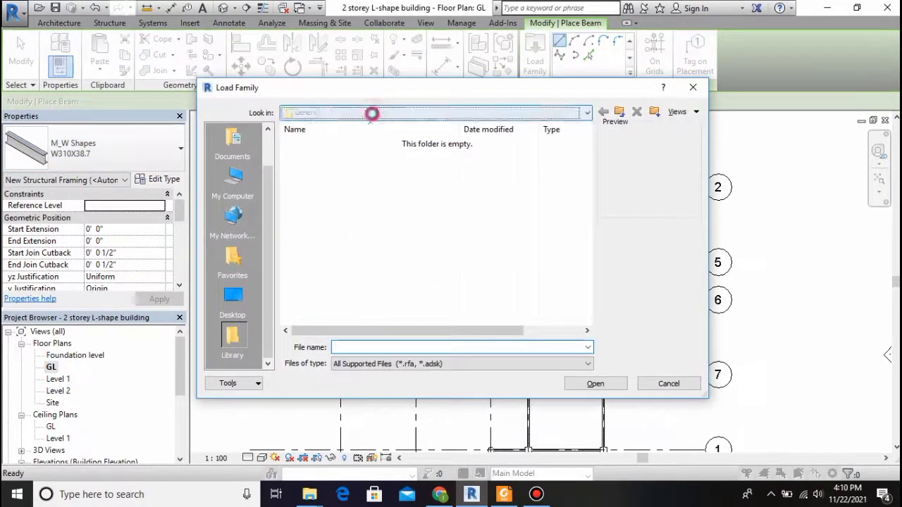
pyautogui.click(369, 179)
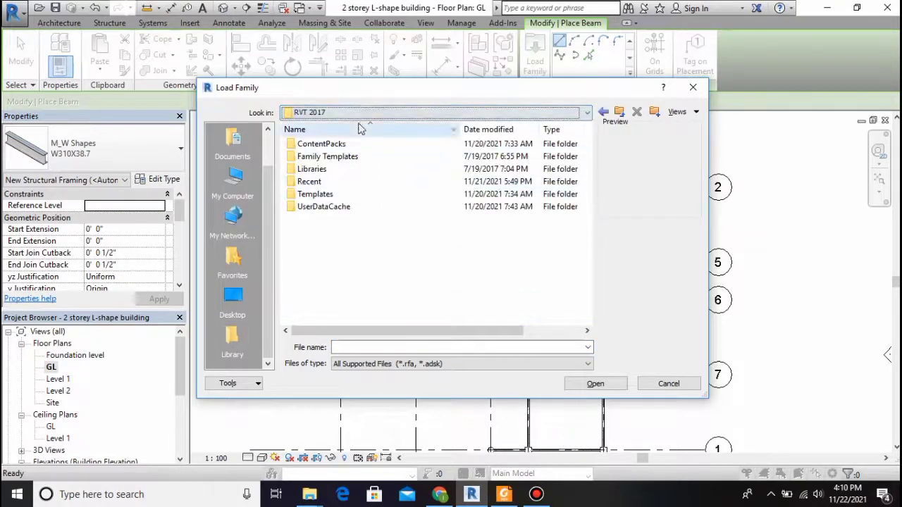
pyautogui.click(368, 113)
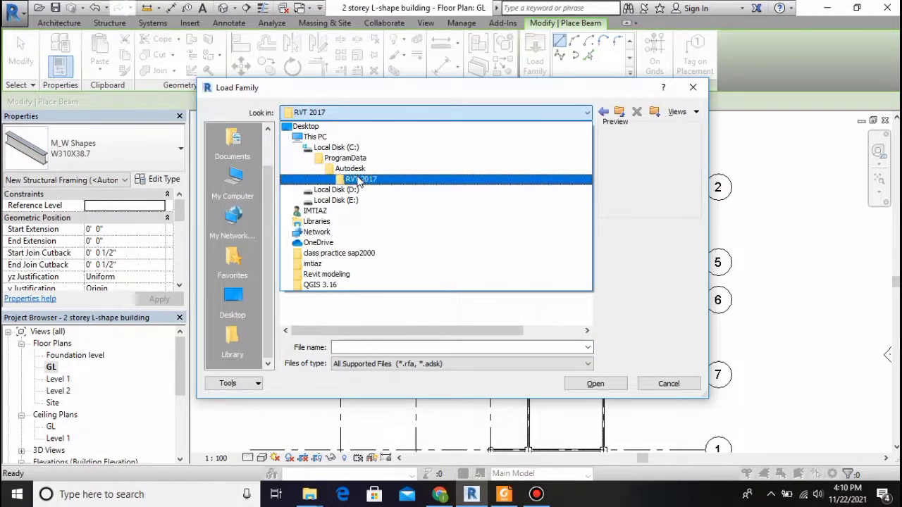
pyautogui.click(360, 179)
pyautogui.click(315, 170)
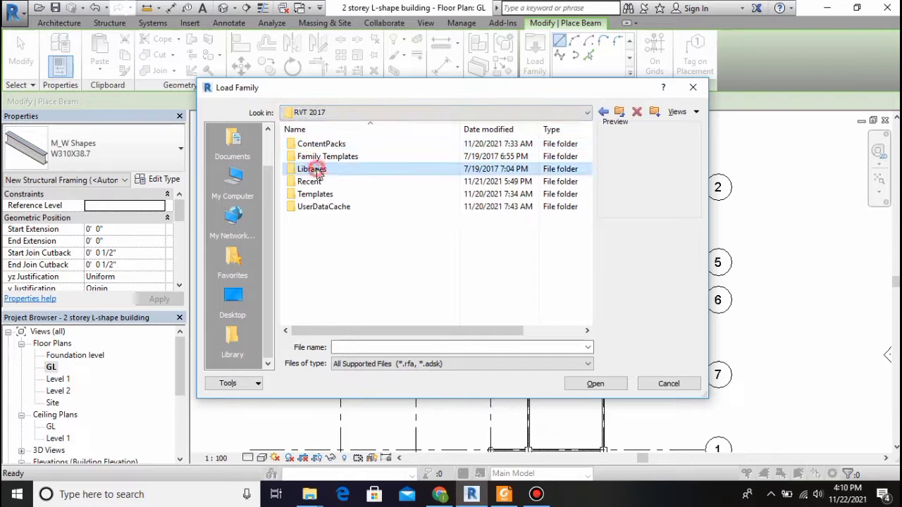
pyautogui.doubleClick(315, 171)
pyautogui.doubleClick(323, 157)
# Load the Concrete-Rectangular Beam family from Structural Framing > Concrete in the US Imperial library
pyautogui.scroll(-7, 334, 187)
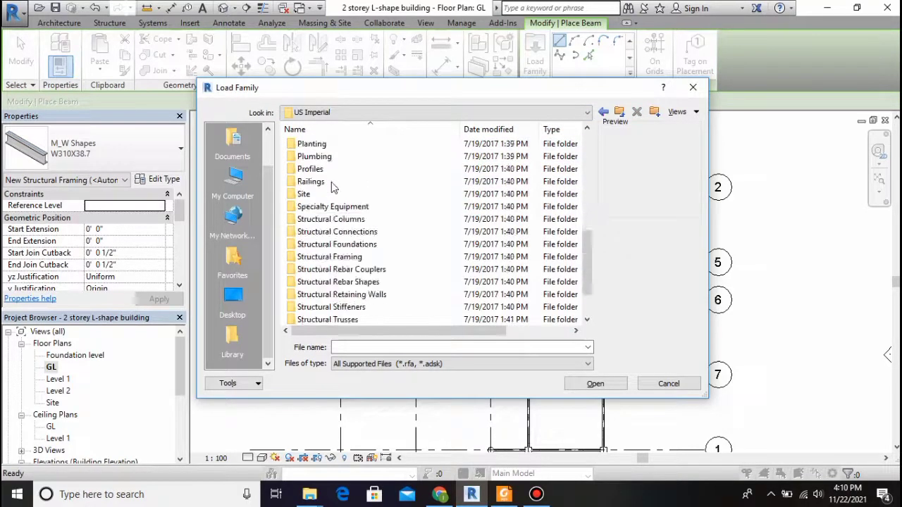
pyautogui.scroll(-2, 334, 187)
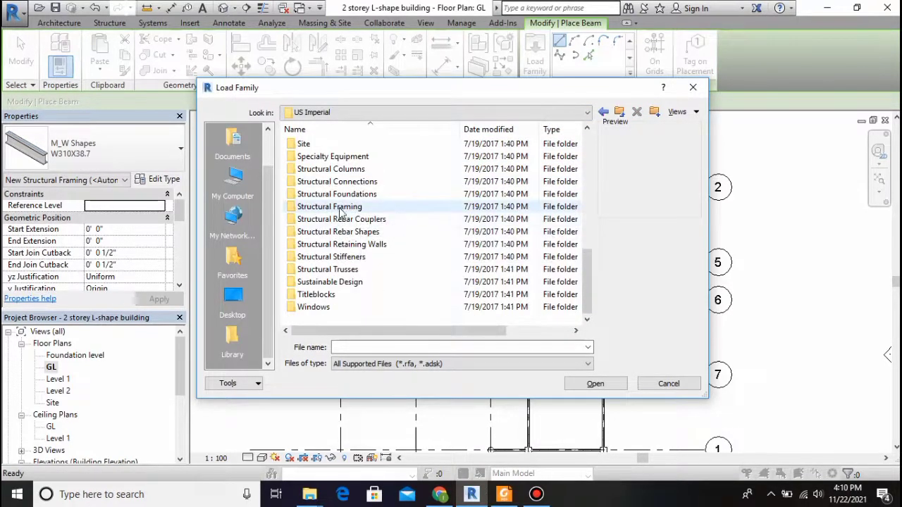
pyautogui.doubleClick(341, 208)
pyautogui.click(303, 146)
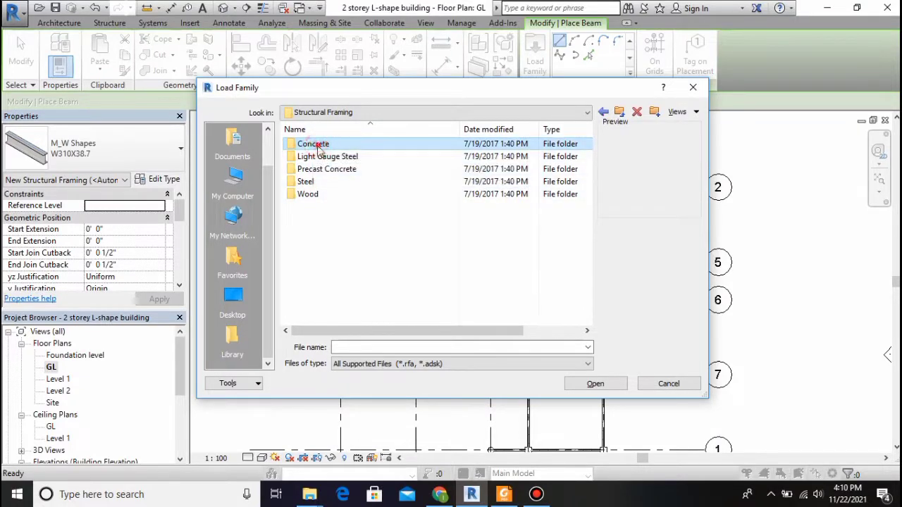
pyautogui.doubleClick(316, 145)
pyautogui.click(317, 145)
pyautogui.click(321, 156)
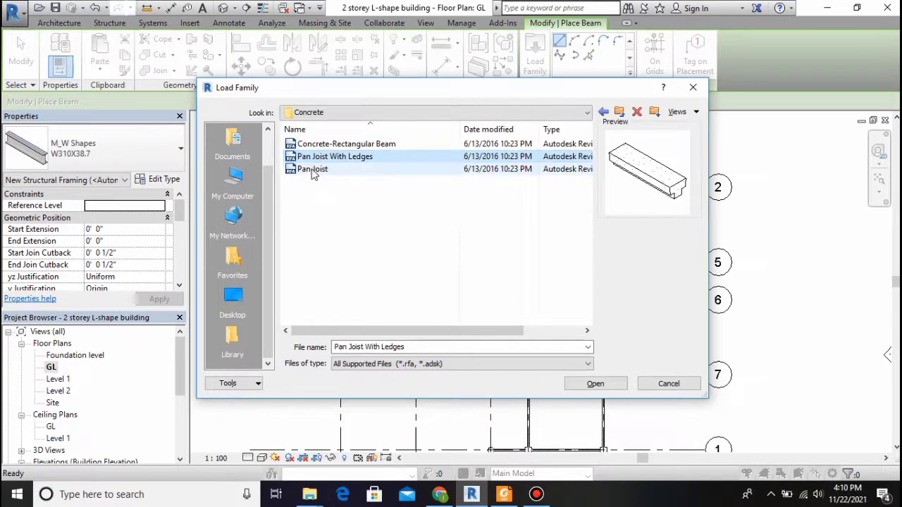
pyautogui.click(314, 172)
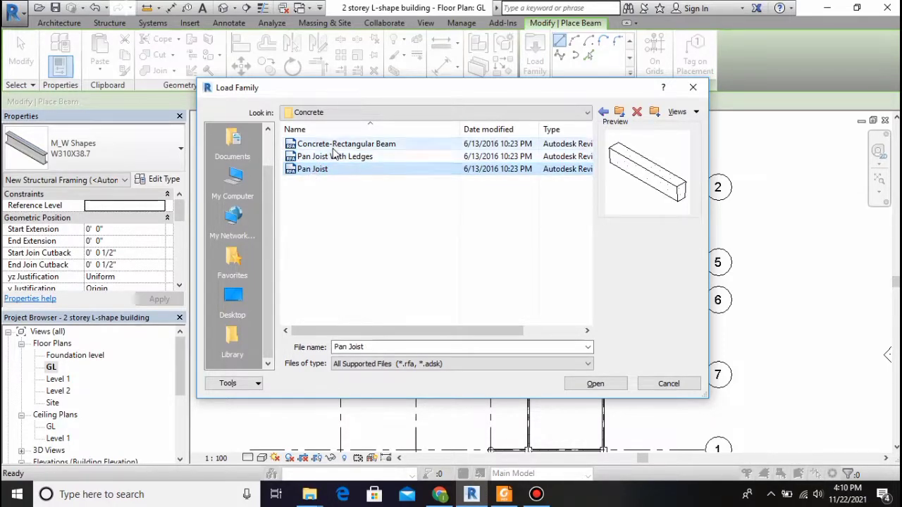
pyautogui.click(331, 144)
pyautogui.click(595, 383)
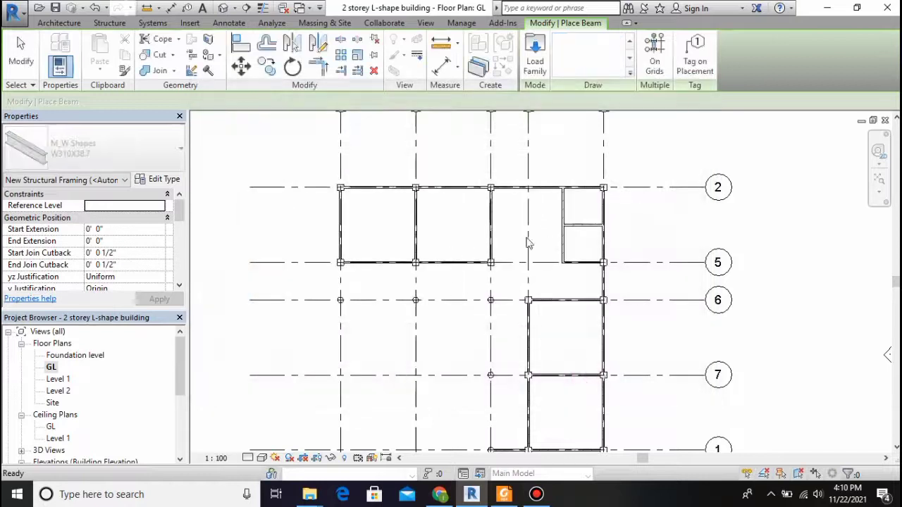
# Duplicate the rectangular beam's 12 x 24 type as a new type named 12 x 28
pyautogui.click(144, 180)
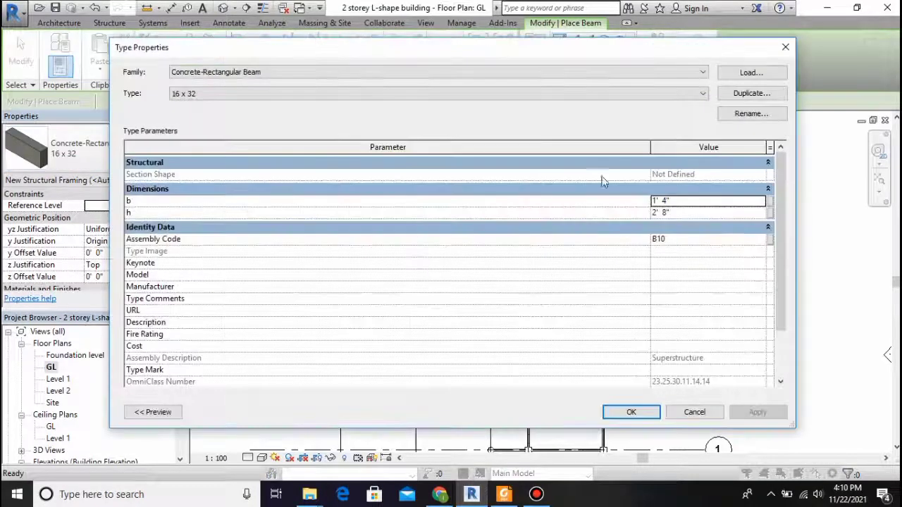
pyautogui.click(182, 94)
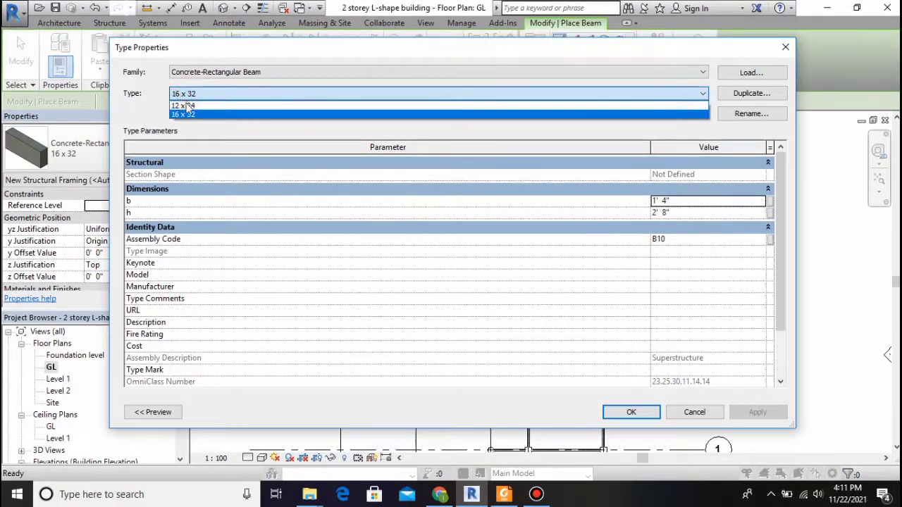
pyautogui.click(188, 105)
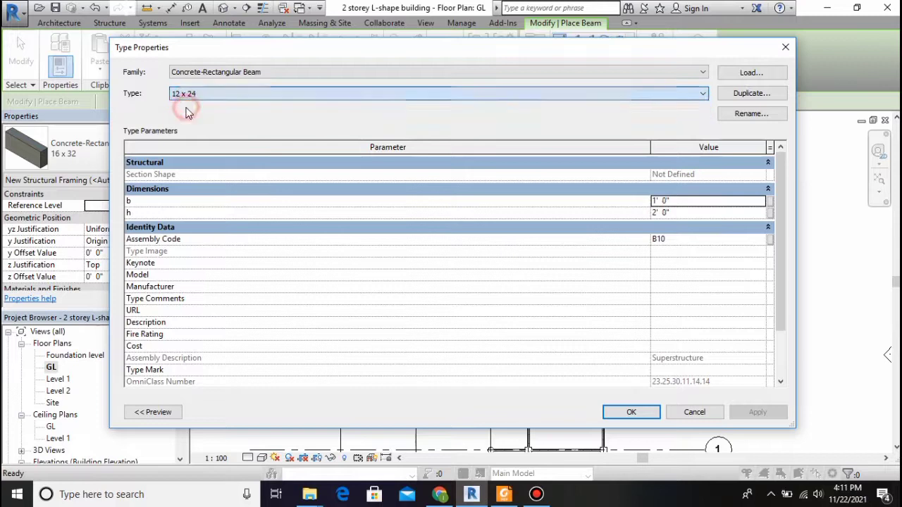
pyautogui.click(744, 94)
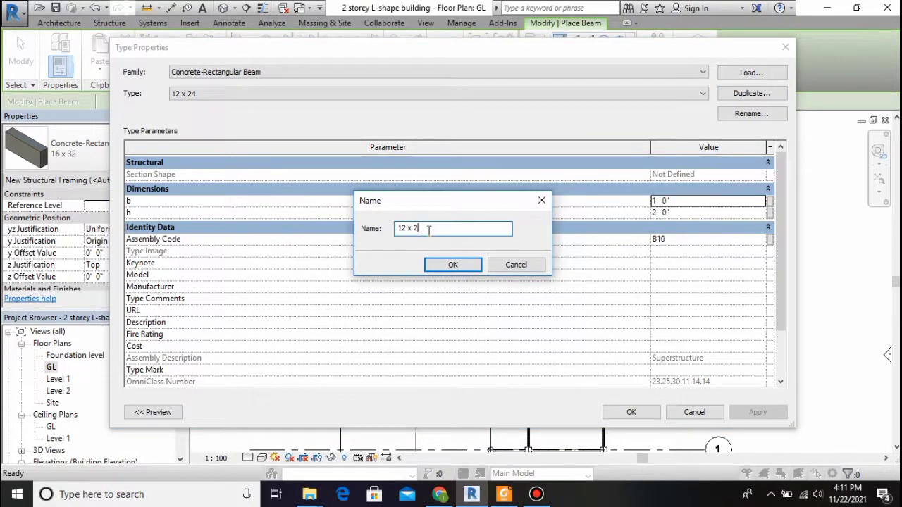
pyautogui.press('Return')
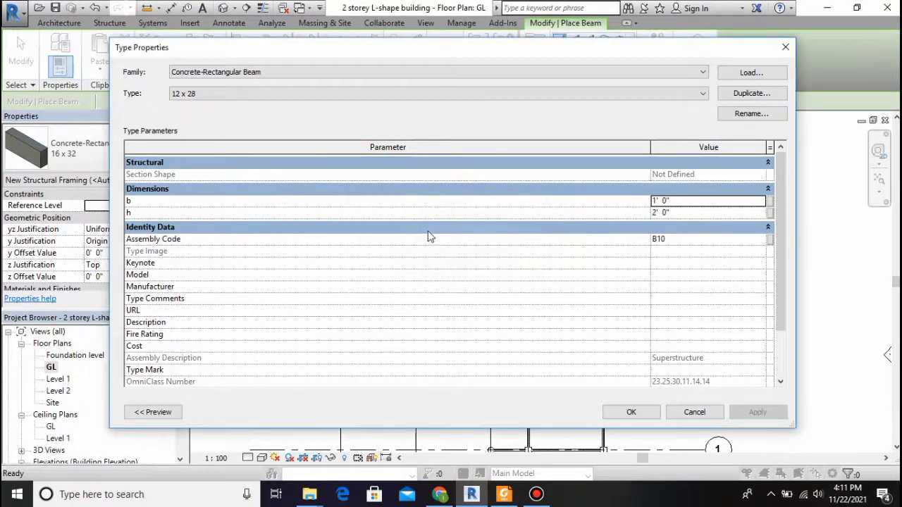
# Set the duplicated beam type's height h to 1' 6", check its preview, and apply the change
pyautogui.click(655, 213)
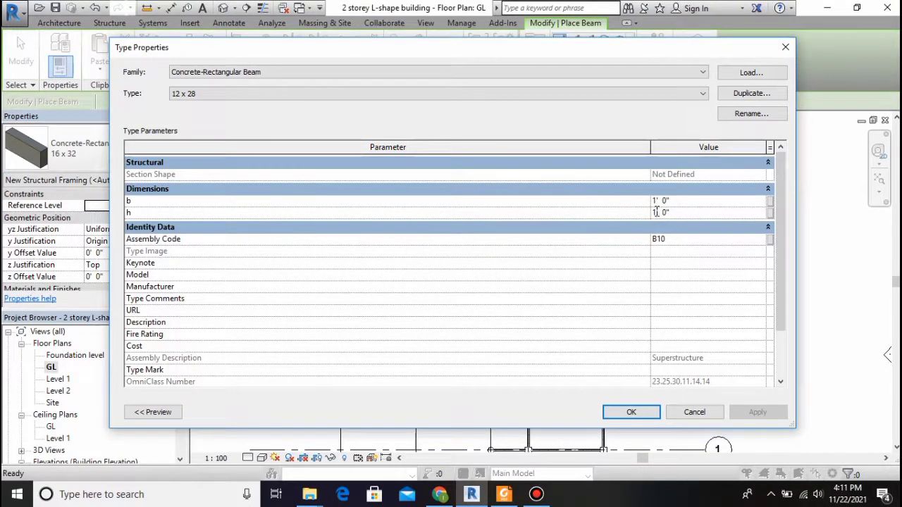
pyautogui.press('Return')
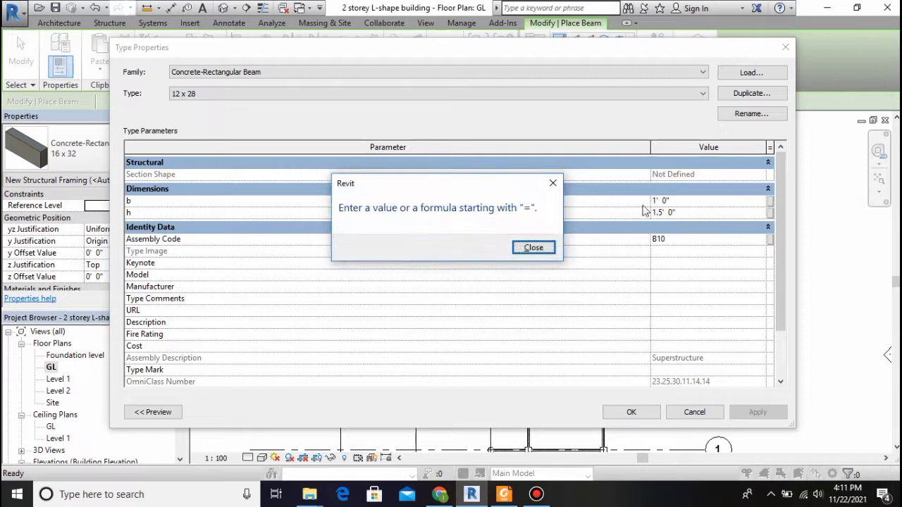
pyautogui.click(534, 248)
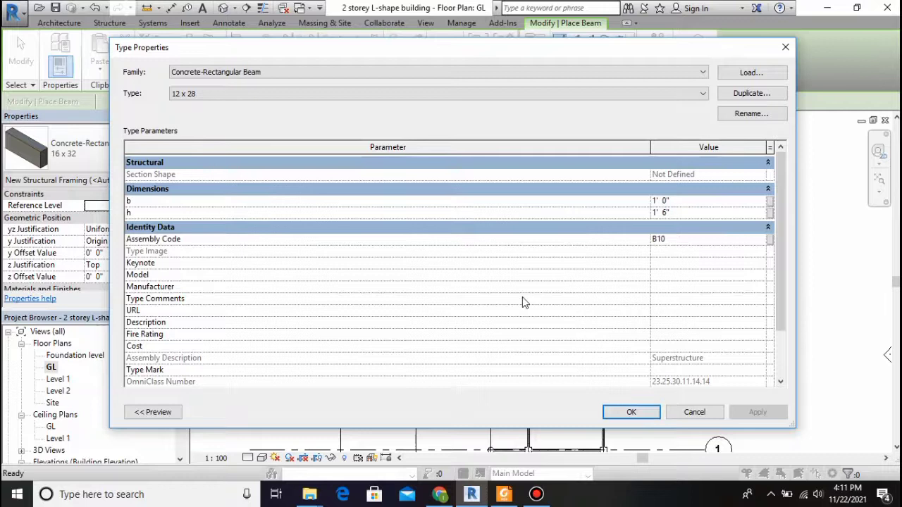
pyautogui.scroll(-2, 603, 355)
pyautogui.click(149, 412)
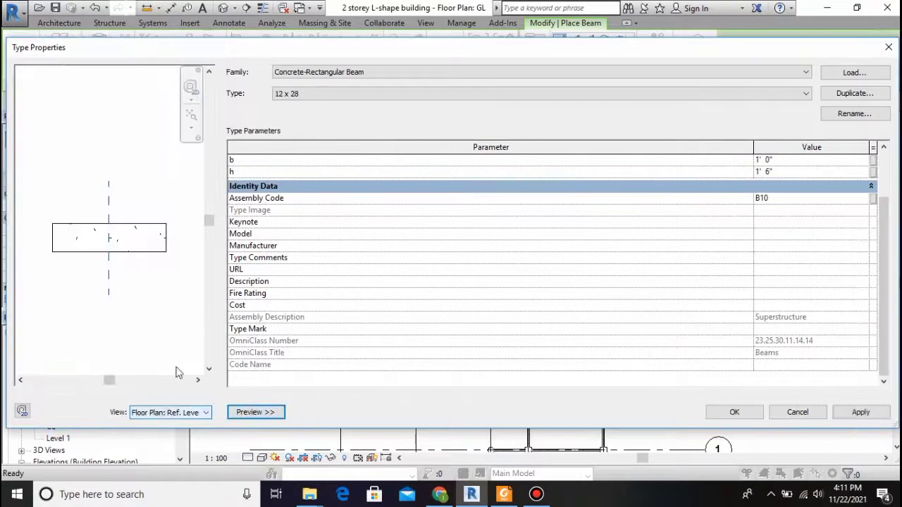
pyautogui.scroll(2, 655, 307)
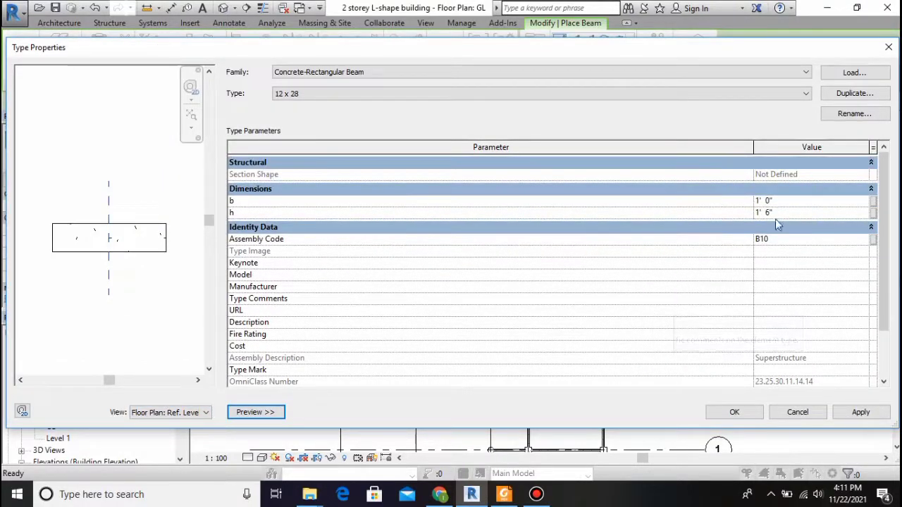
pyautogui.click(861, 412)
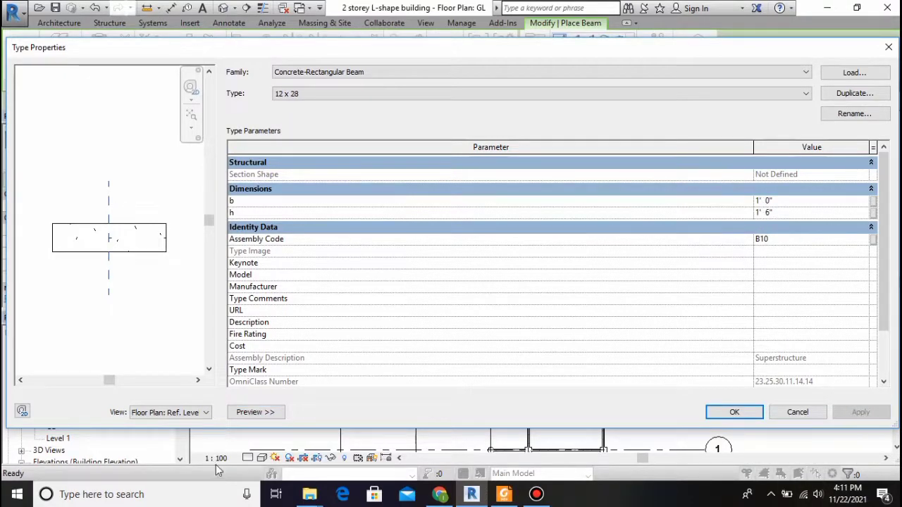
# Rename the beam type to 12 x 18, confirm it, and recheck its type properties with the preview hidden
pyautogui.click(255, 416)
pyautogui.click(174, 413)
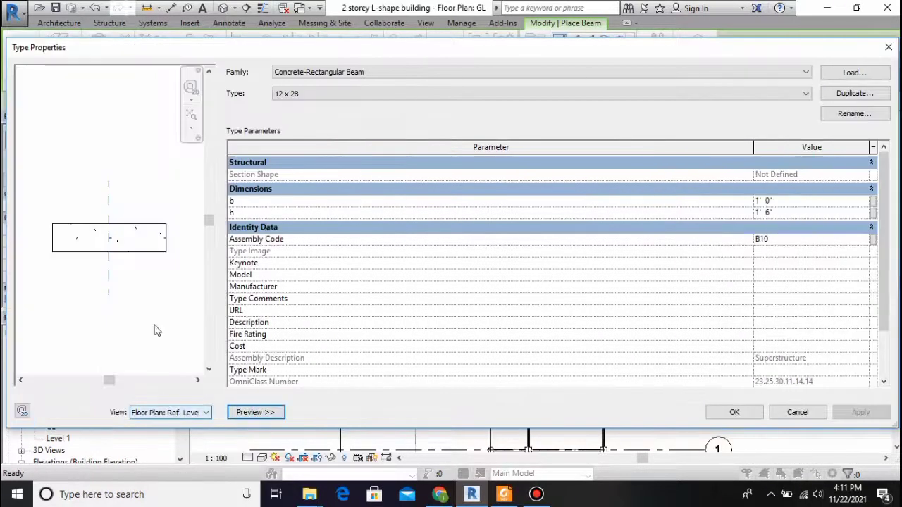
pyautogui.click(854, 114)
pyautogui.write('18')
pyautogui.press('Return')
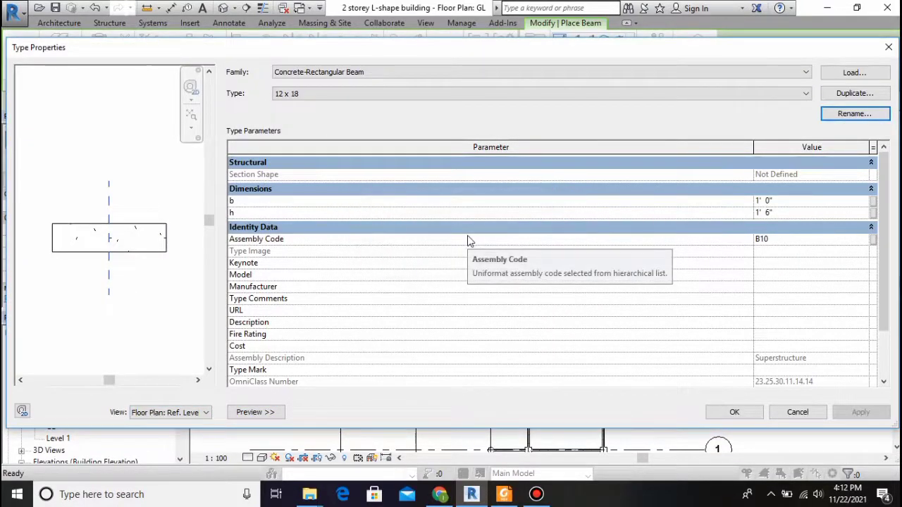
pyautogui.click(736, 415)
pyautogui.click(158, 180)
pyautogui.click(254, 413)
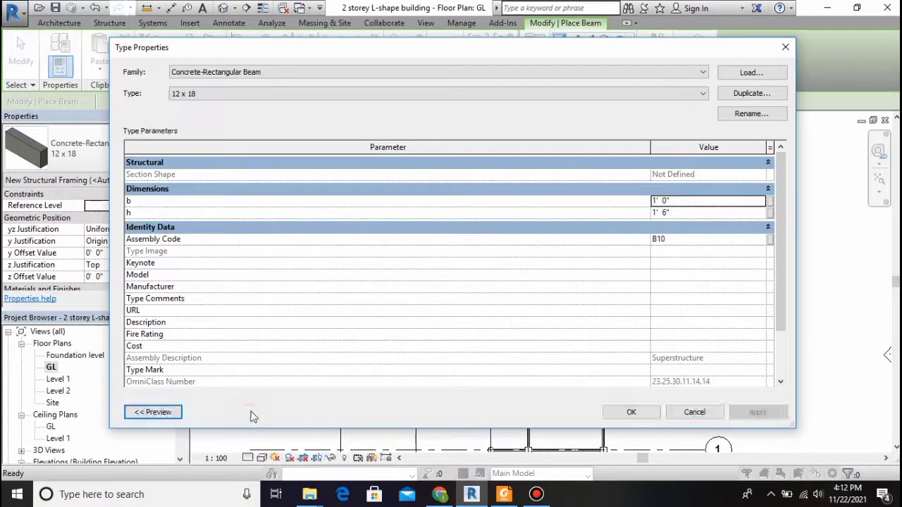
pyautogui.click(631, 413)
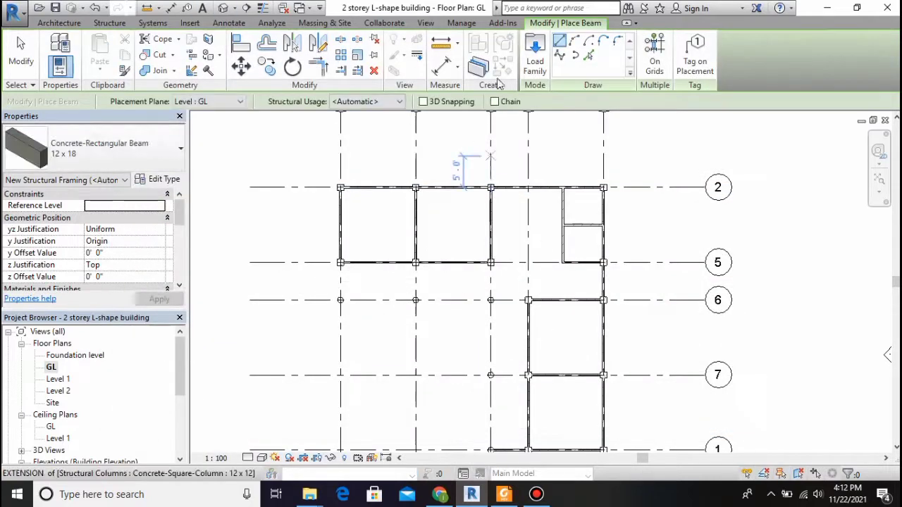
pyautogui.scroll(2, 340, 187)
pyautogui.scroll(1, 347, 189)
pyautogui.click(338, 185)
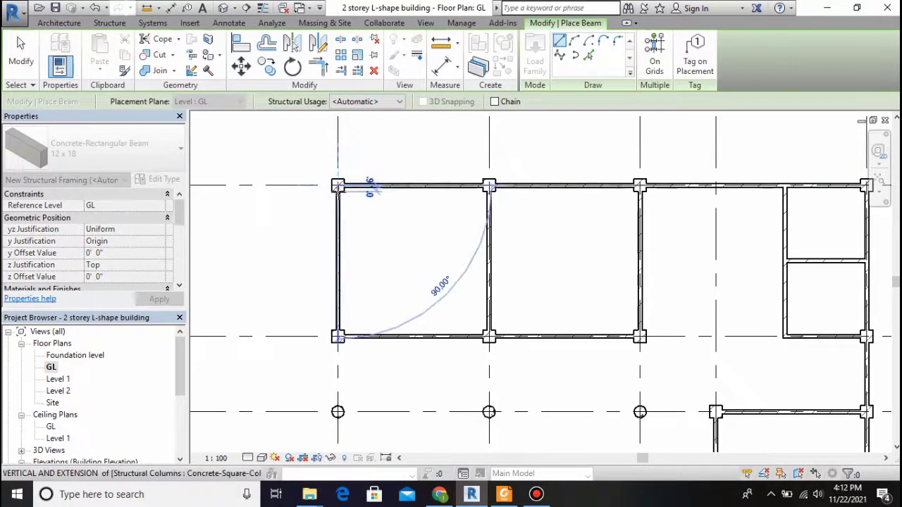
pyautogui.press('Escape')
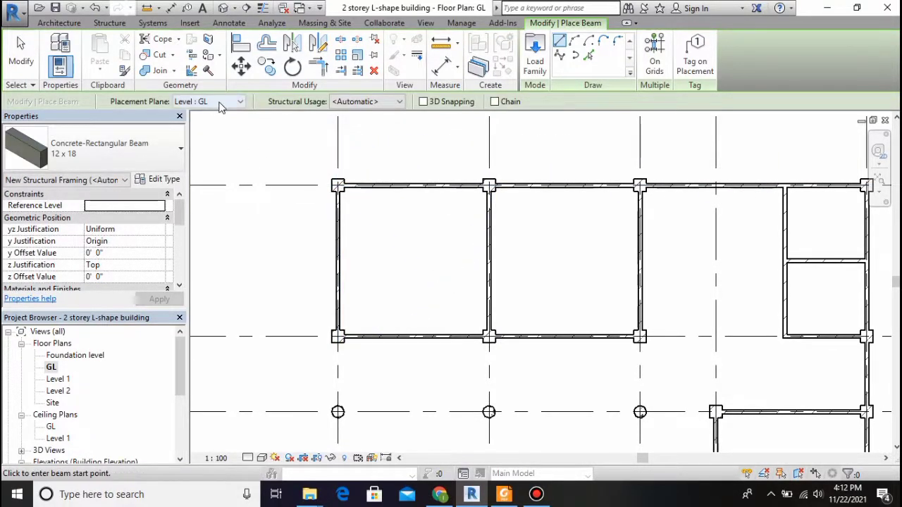
# Set the placement plane to Level 1 and draw three parallel 12 x 18 beams from the grid 2 square columns to the round columns on grid 6
pyautogui.scroll(-2, 125, 233)
pyautogui.scroll(-2, 126, 234)
pyautogui.scroll(5, 126, 233)
pyautogui.click(235, 102)
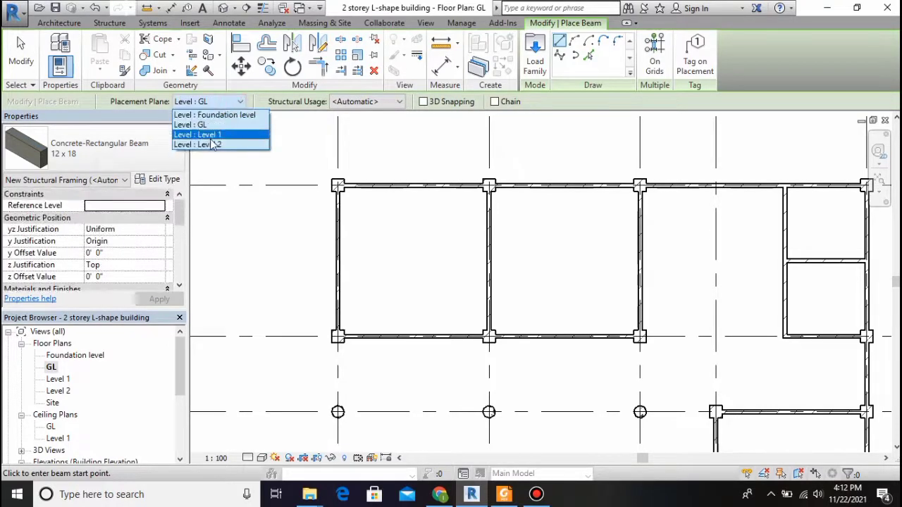
pyautogui.click(210, 137)
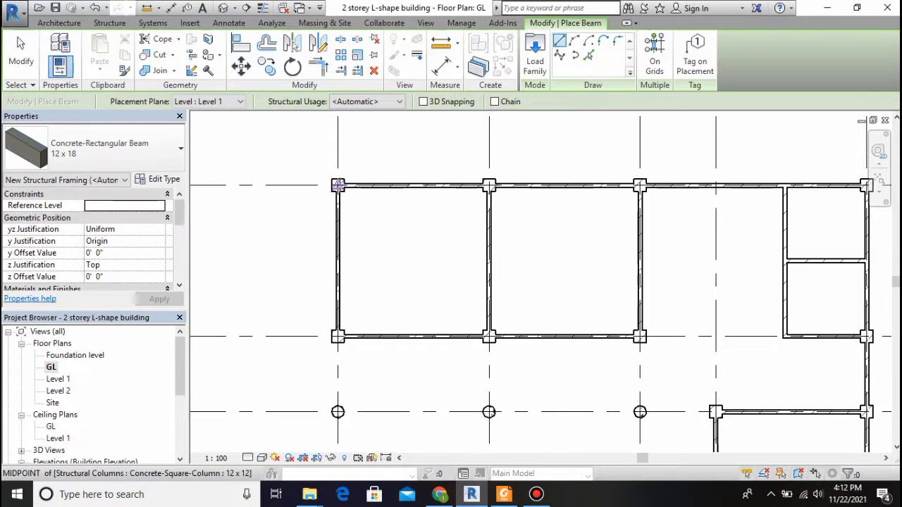
pyautogui.click(338, 186)
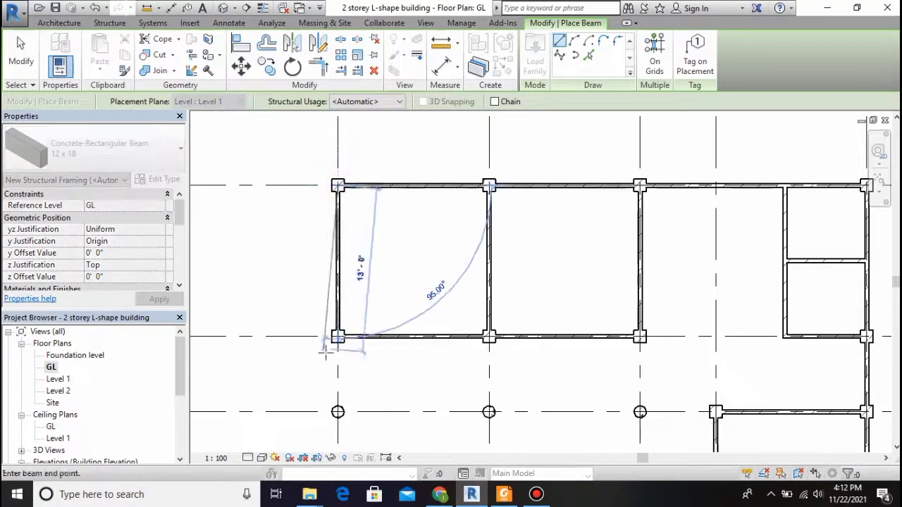
pyautogui.click(338, 411)
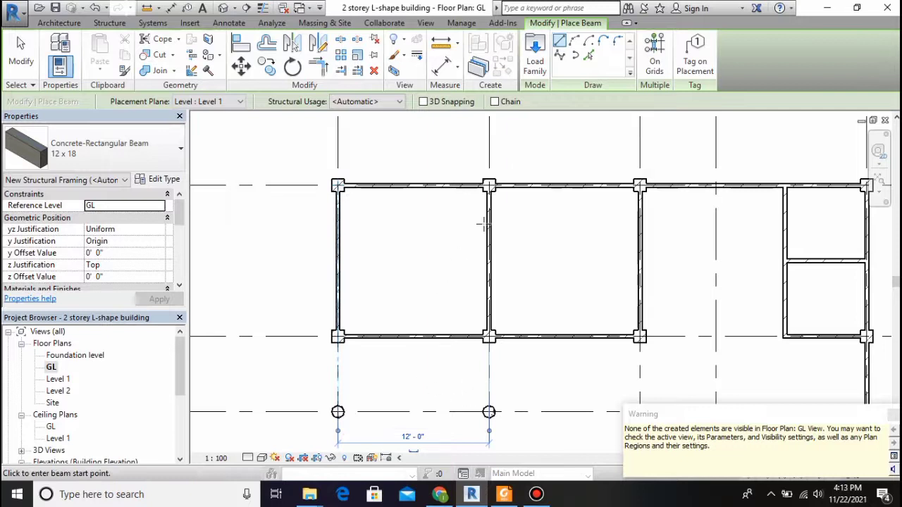
pyautogui.click(489, 186)
pyautogui.click(489, 411)
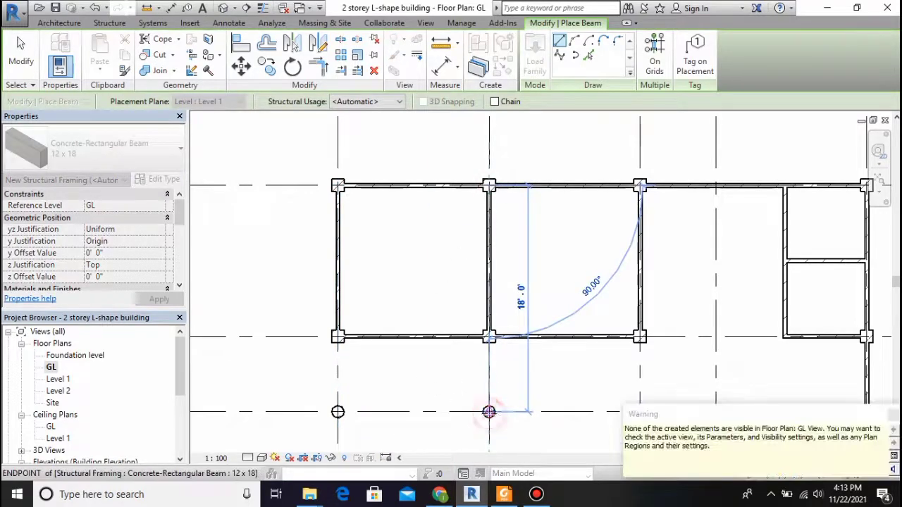
pyautogui.click(640, 185)
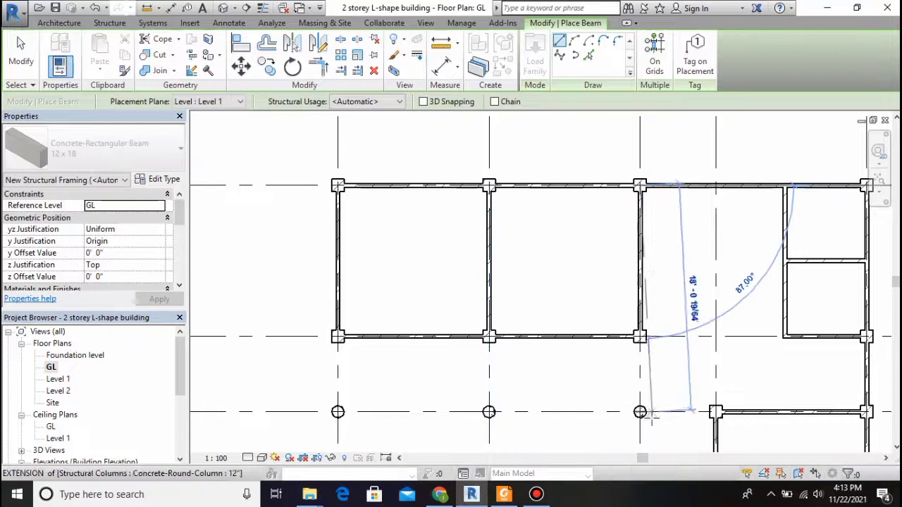
pyautogui.click(640, 411)
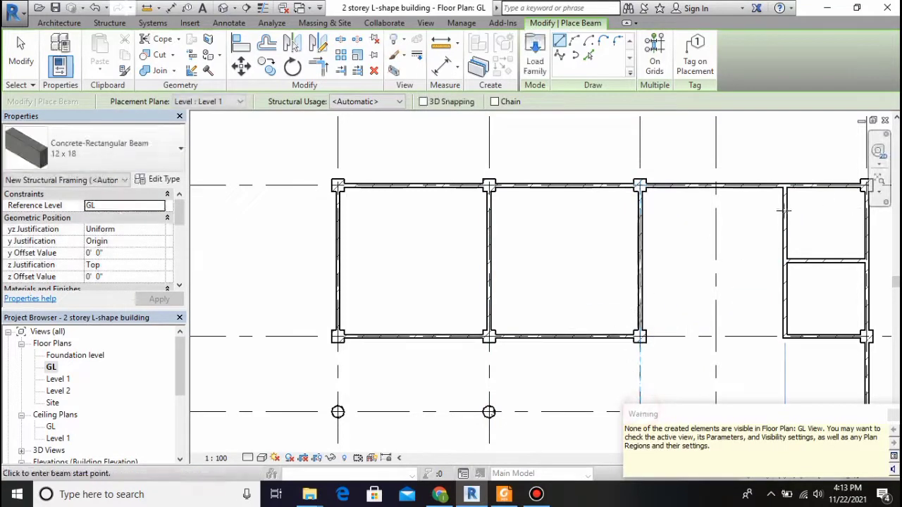
# Draw two full-length 12 x 18 beams along grids 2 and 5 between the outermost square columns of the upper wing
pyautogui.scroll(-3, 588, 222)
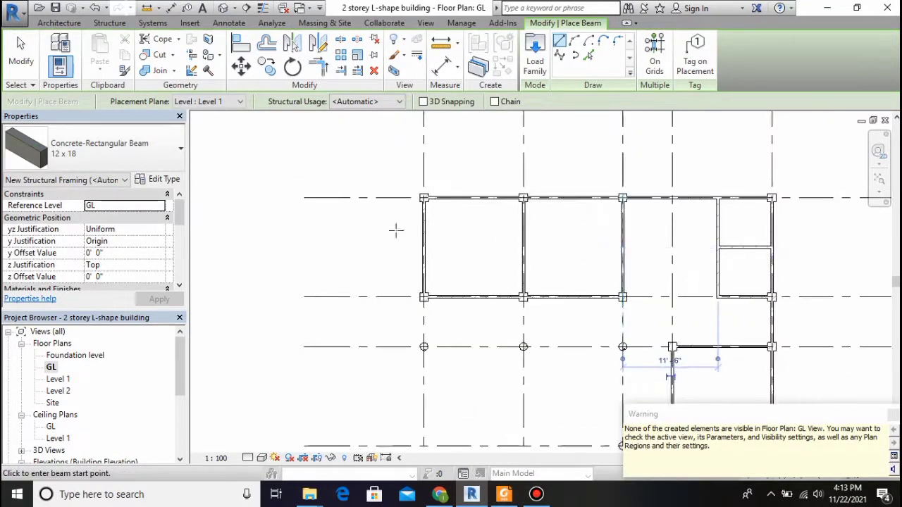
pyautogui.click(423, 197)
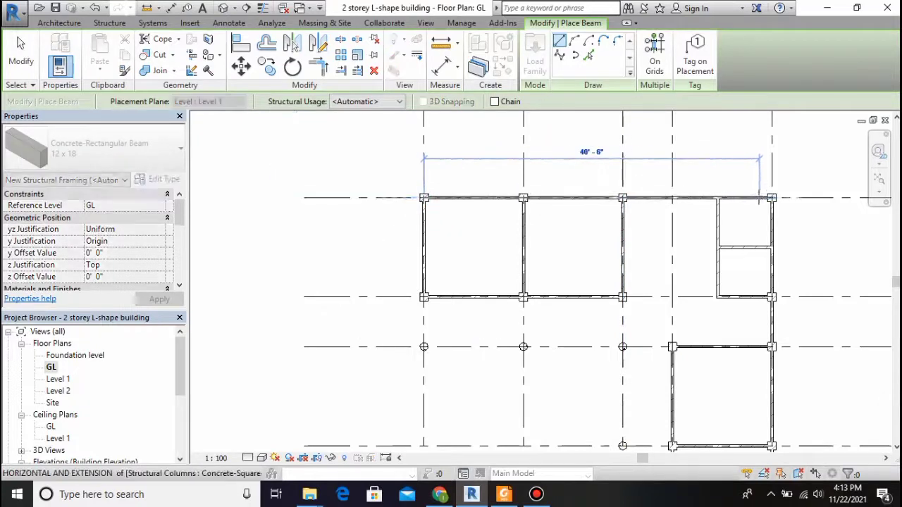
pyautogui.click(771, 197)
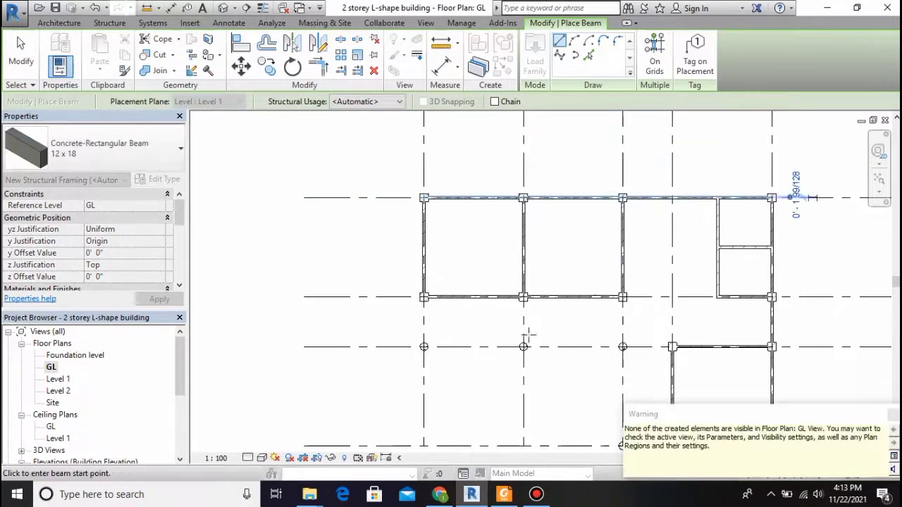
pyautogui.click(424, 296)
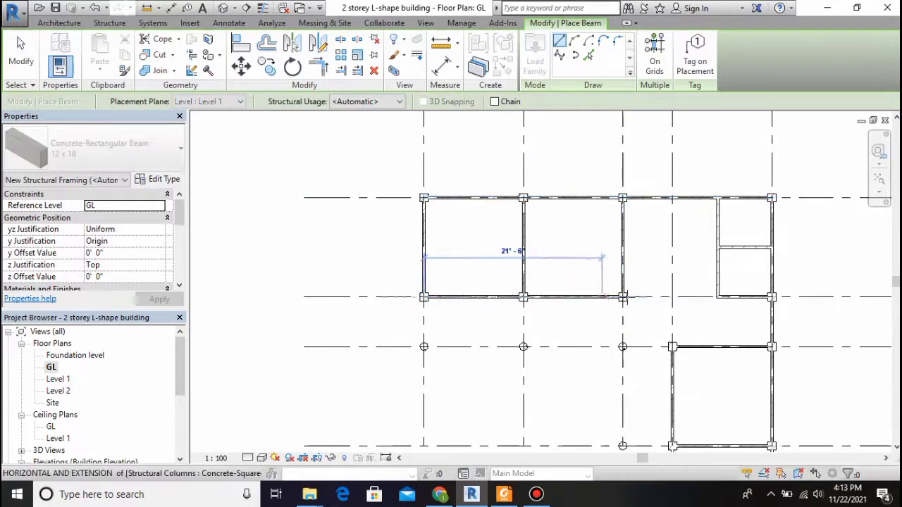
pyautogui.click(771, 296)
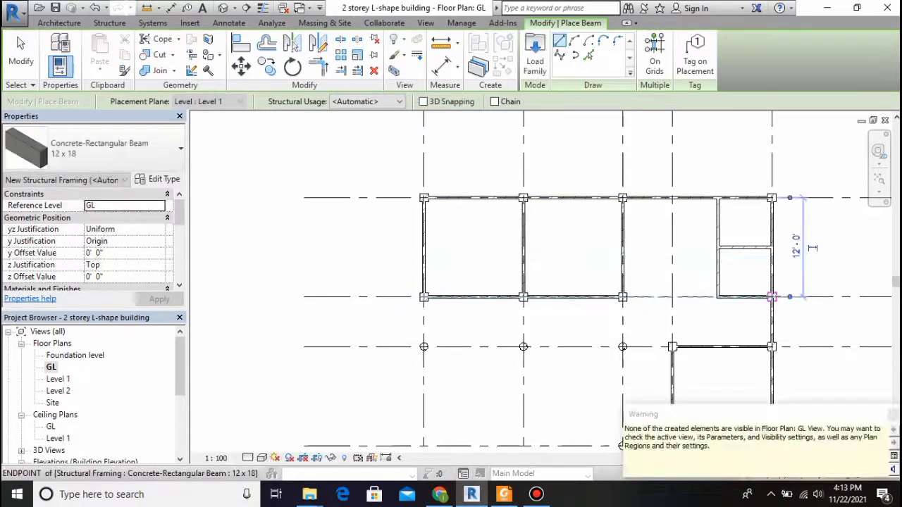
# Draw a 12 x 18 beam along grid 6 from the square column at grid 4 to the round column at grid 3
pyautogui.scroll(-4, 728, 231)
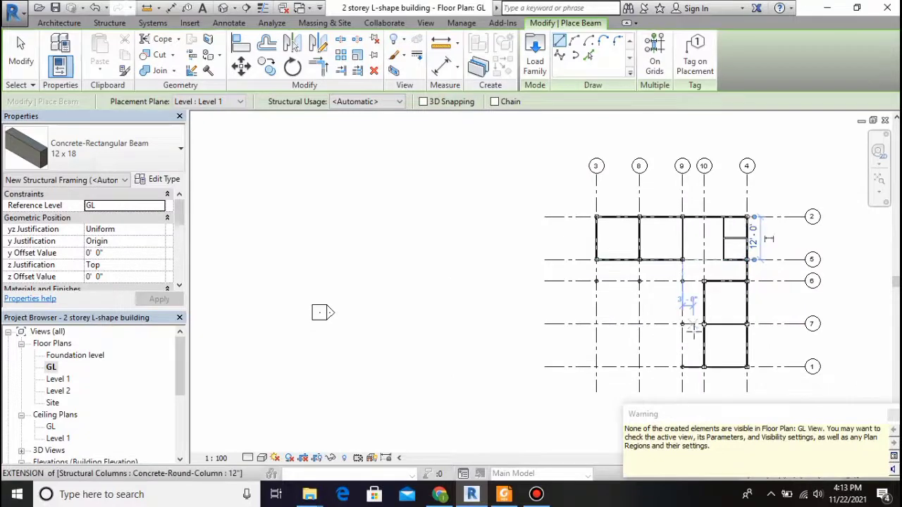
pyautogui.scroll(2, 687, 313)
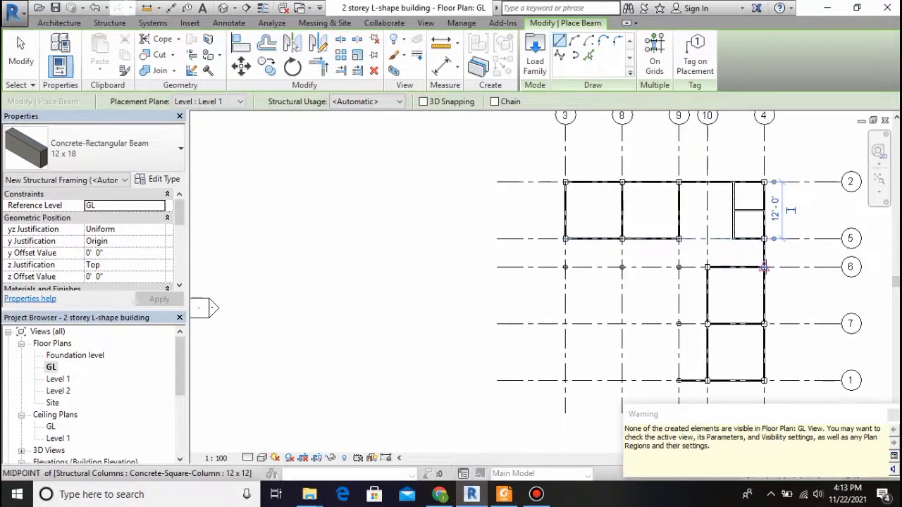
pyautogui.click(764, 267)
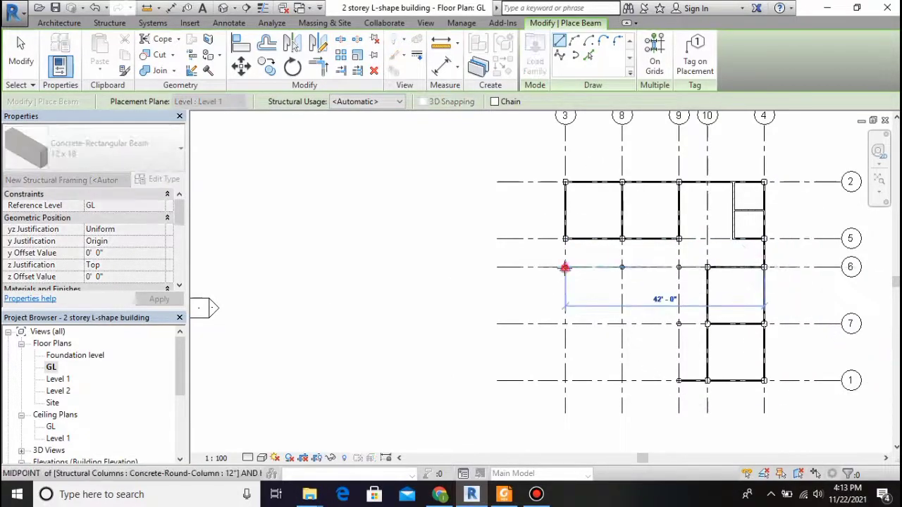
pyautogui.click(565, 268)
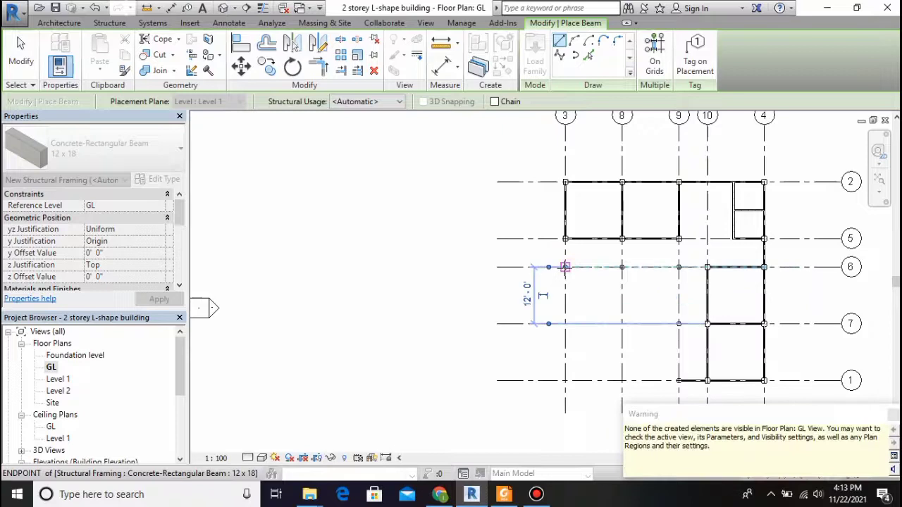
# Draw three 12 x 18 beams from grid 1 to grid 2 along grids 9, 10 and 4
pyautogui.click(679, 380)
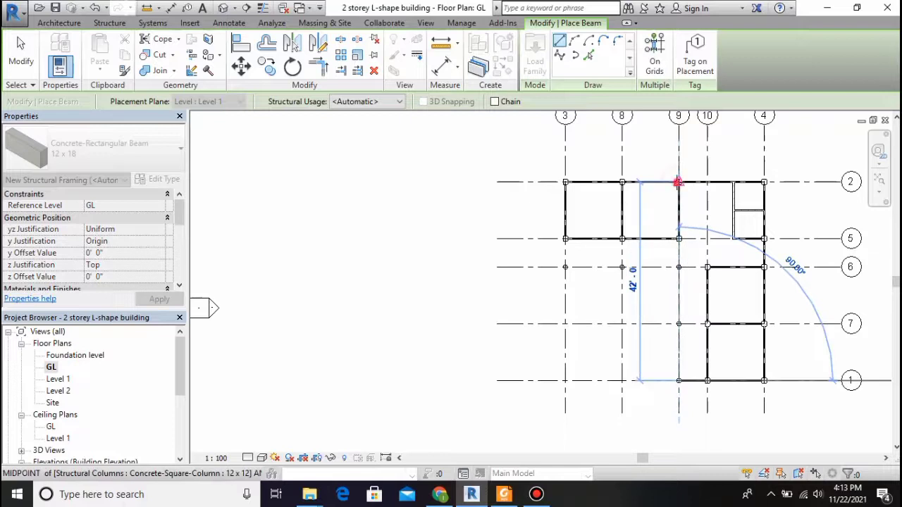
pyautogui.click(678, 181)
pyautogui.click(707, 381)
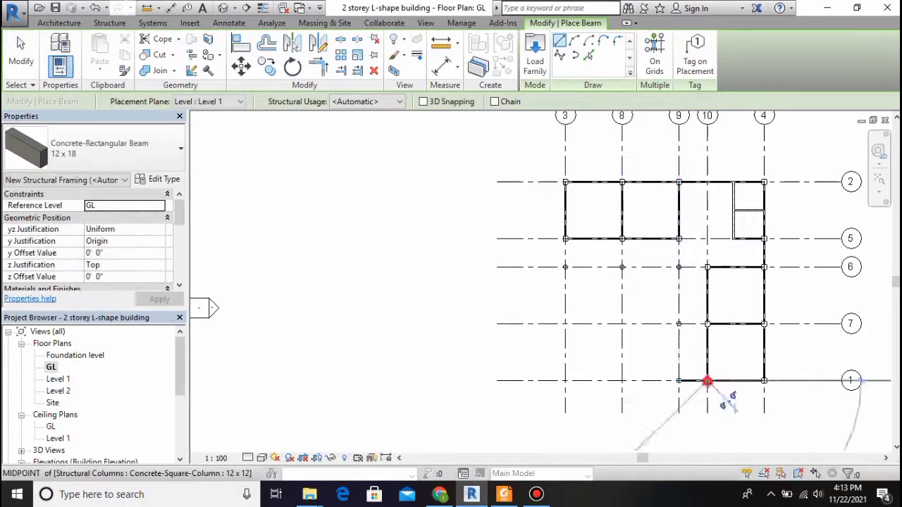
pyautogui.click(707, 182)
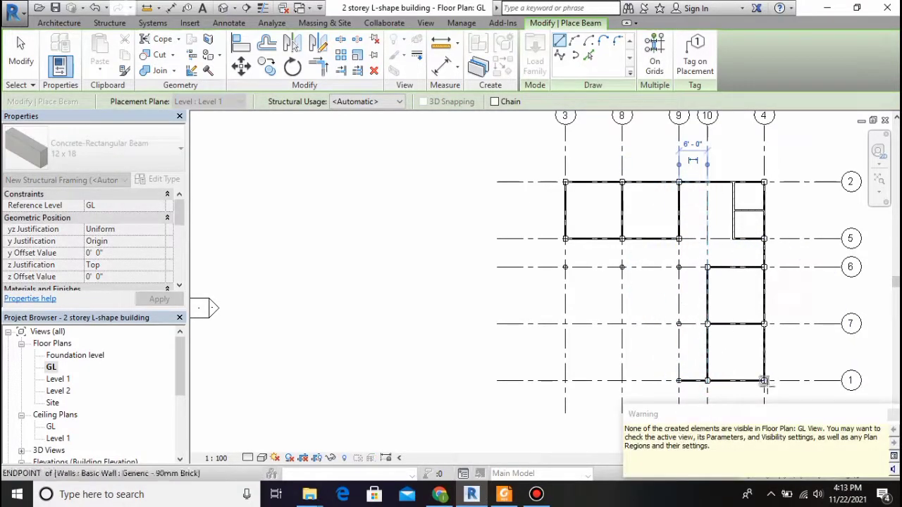
pyautogui.click(764, 380)
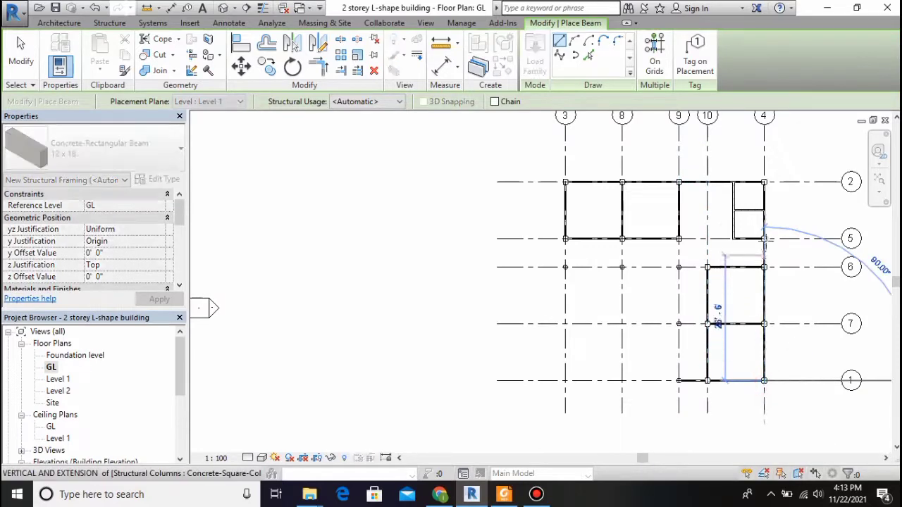
pyautogui.click(764, 182)
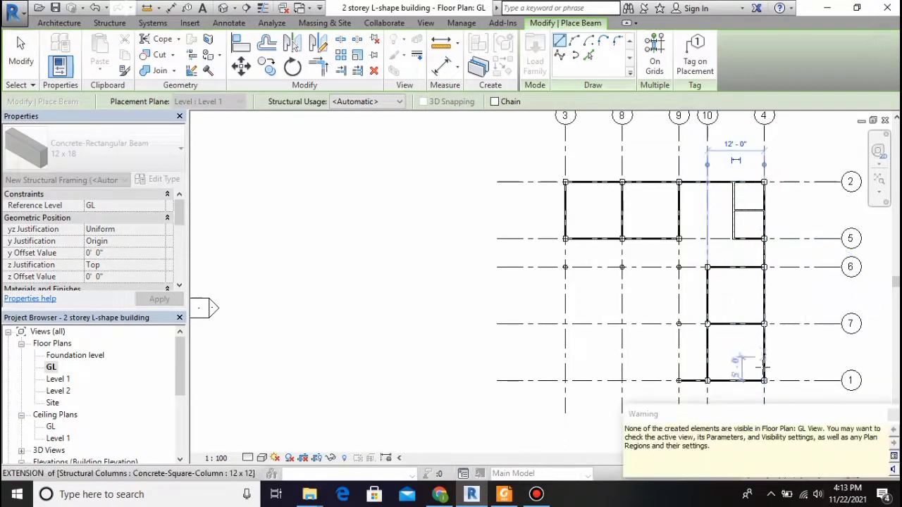
# Draw 12 x 18 beams along grids 1, 7 and 6 between grids 4 and 9, and end beam placement
pyautogui.click(764, 380)
pyautogui.click(677, 380)
pyautogui.click(679, 324)
pyautogui.click(763, 324)
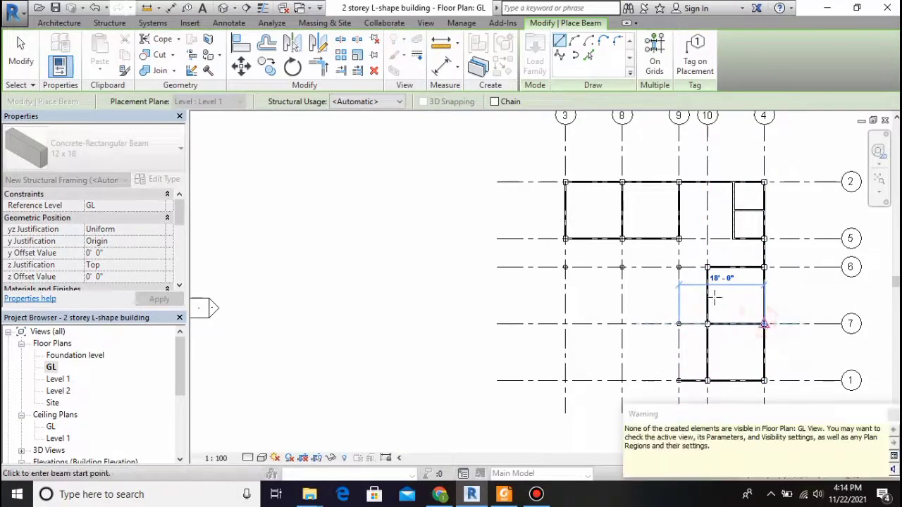
pyautogui.click(678, 266)
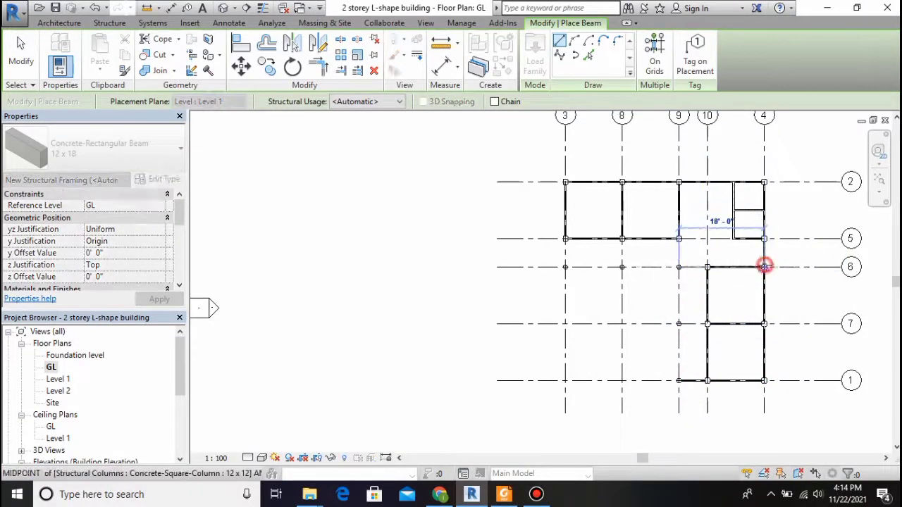
pyautogui.click(764, 267)
pyautogui.press('Escape')
pyautogui.press('Escape')
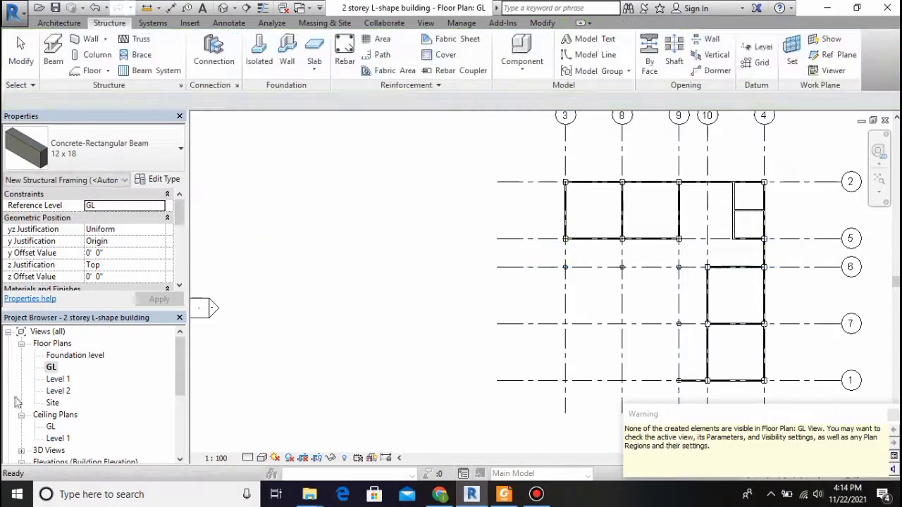
# Check the placed beams in the Level 1 plan and the 3D view, and compare them with the GL plan
pyautogui.doubleClick(58, 379)
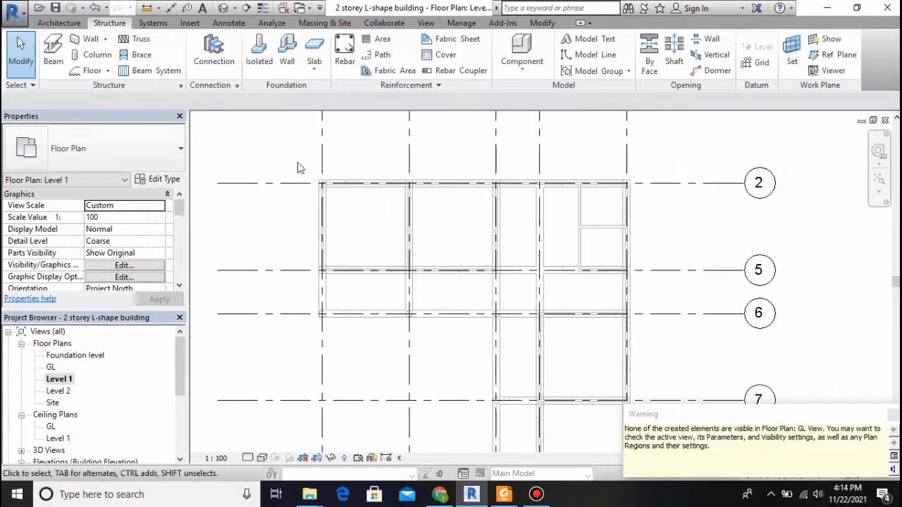
pyautogui.click(223, 8)
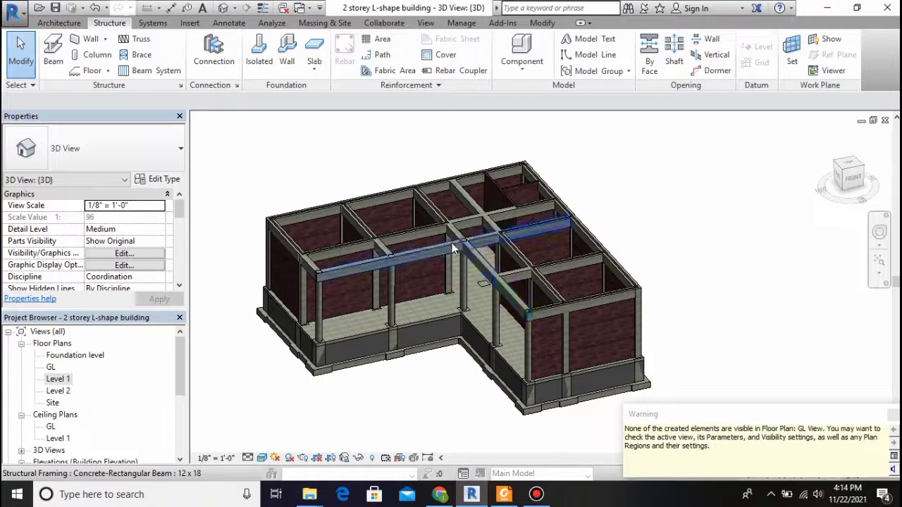
pyautogui.scroll(-2, 450, 243)
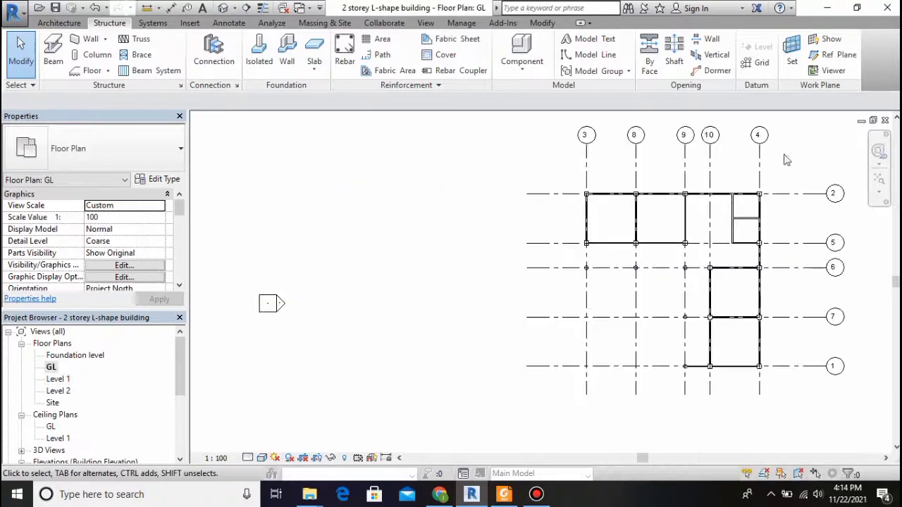
pyautogui.scroll(1, 389, 273)
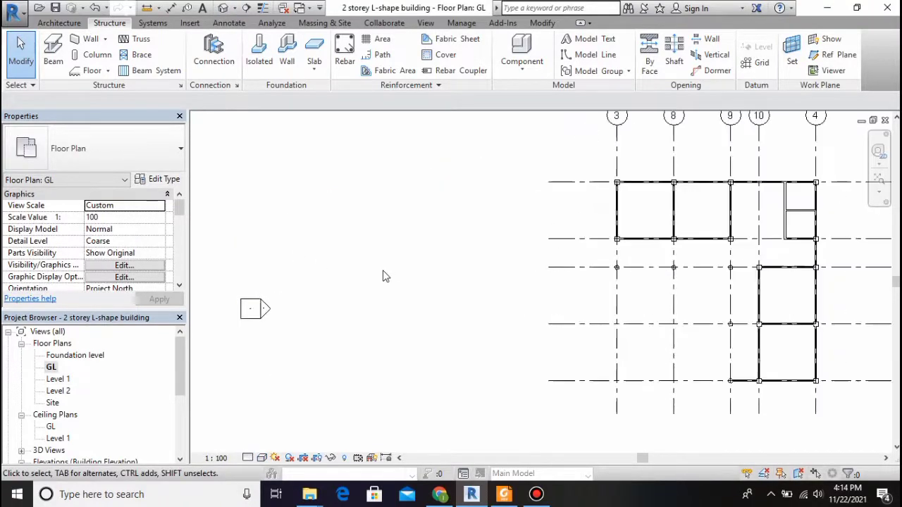
pyautogui.scroll(-1, 759, 160)
# In the 3D view, shorten the grid 10 beam to end at grid 6 and the grid 5 beam to end at grid 9
pyautogui.click(223, 8)
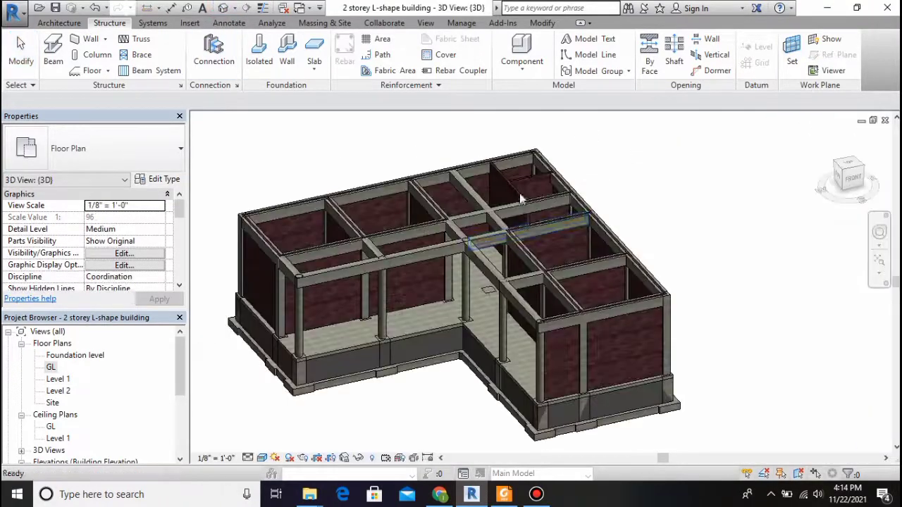
pyautogui.scroll(3, 470, 199)
pyautogui.click(470, 197)
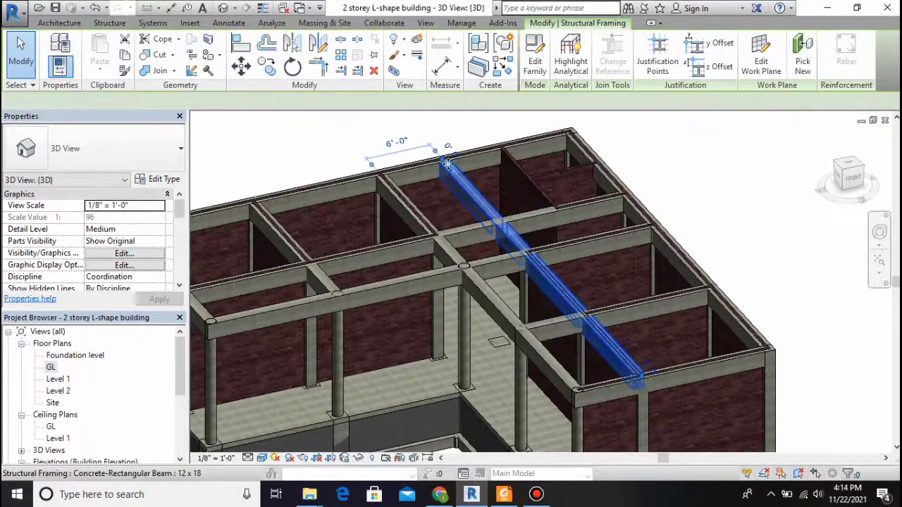
pyautogui.moveTo(446, 161); pyautogui.dragTo(530, 255)
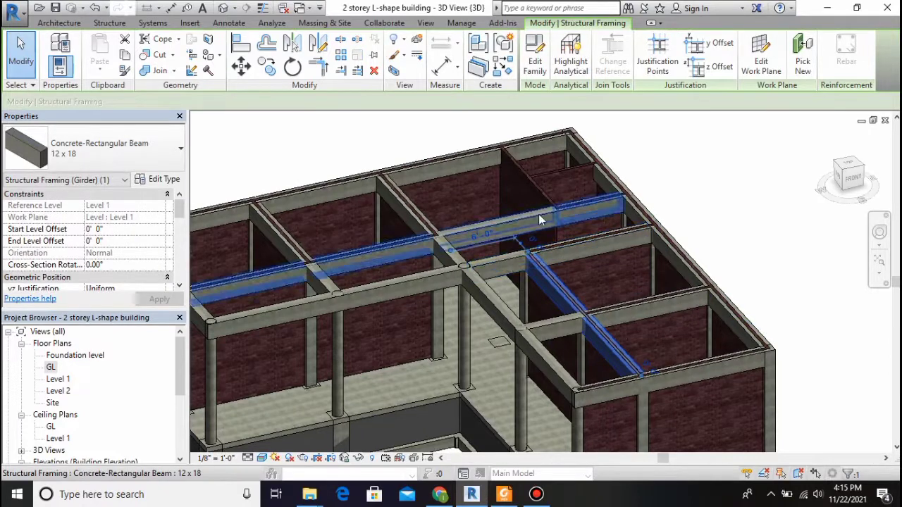
pyautogui.moveTo(613, 205); pyautogui.dragTo(439, 239)
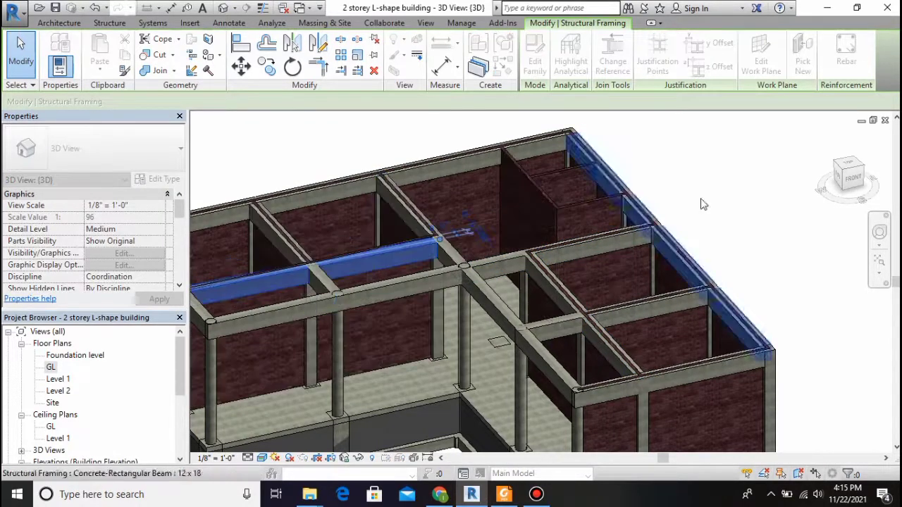
pyautogui.click(737, 174)
pyautogui.scroll(1, 482, 279)
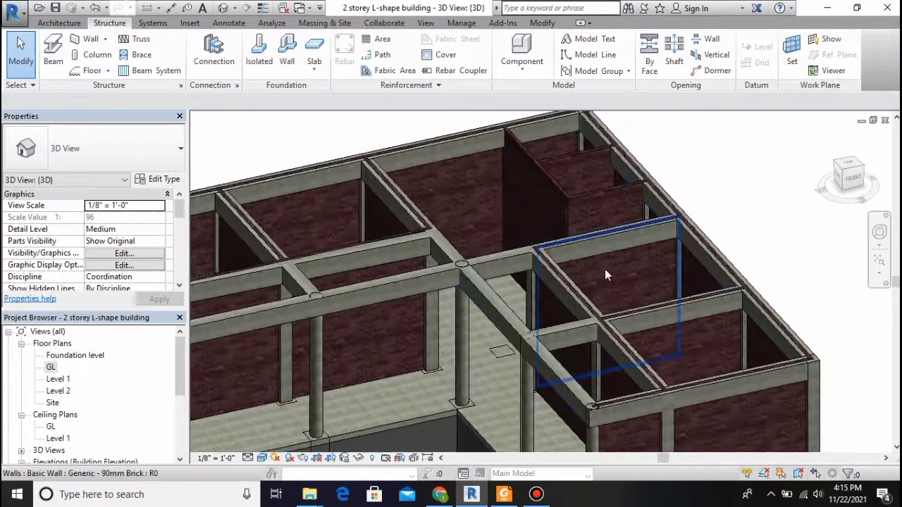
pyautogui.scroll(-1, 458, 175)
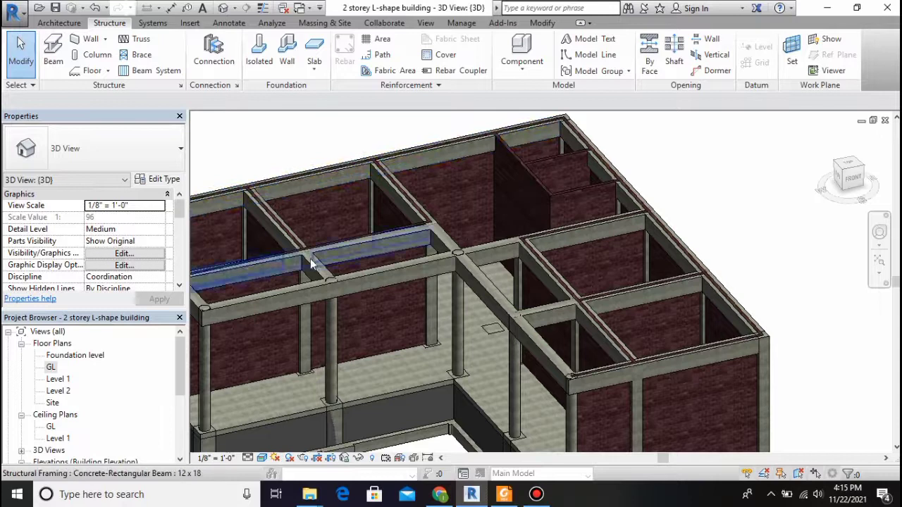
# Open the Level 1 floor plan and clear the selection of its grids
pyautogui.doubleClick(58, 379)
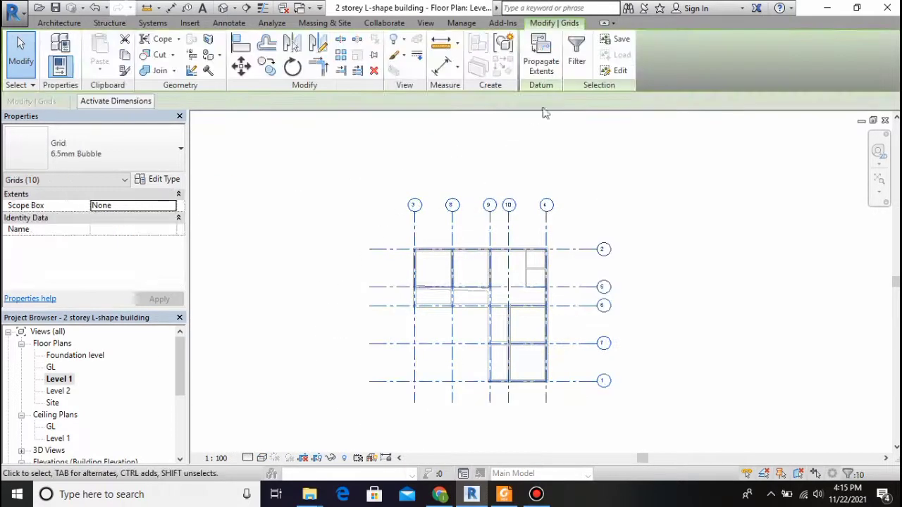
pyautogui.click(577, 59)
pyautogui.click(576, 127)
pyautogui.click(634, 191)
pyautogui.scroll(3, 520, 269)
pyautogui.scroll(2, 519, 270)
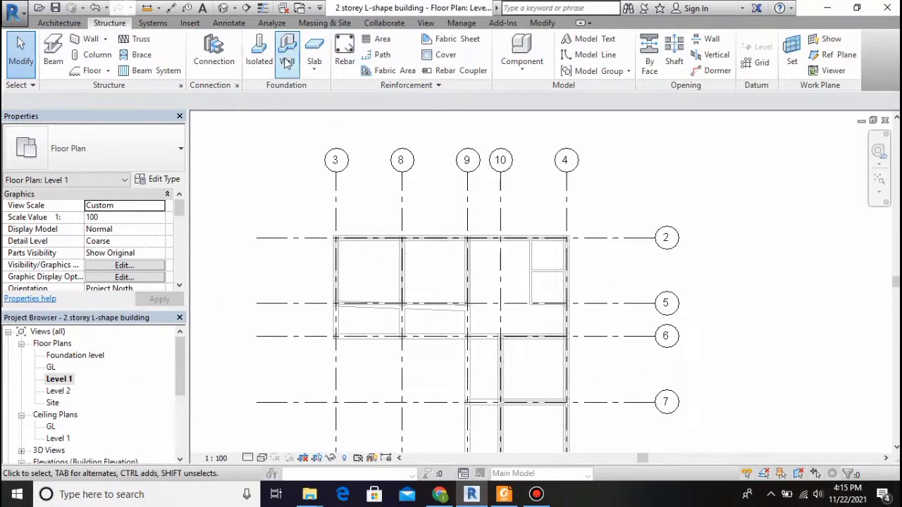
# Start a structural floor and duplicate the Generic Floor - 400mm type as Generic Floor - 6"
pyautogui.click(108, 71)
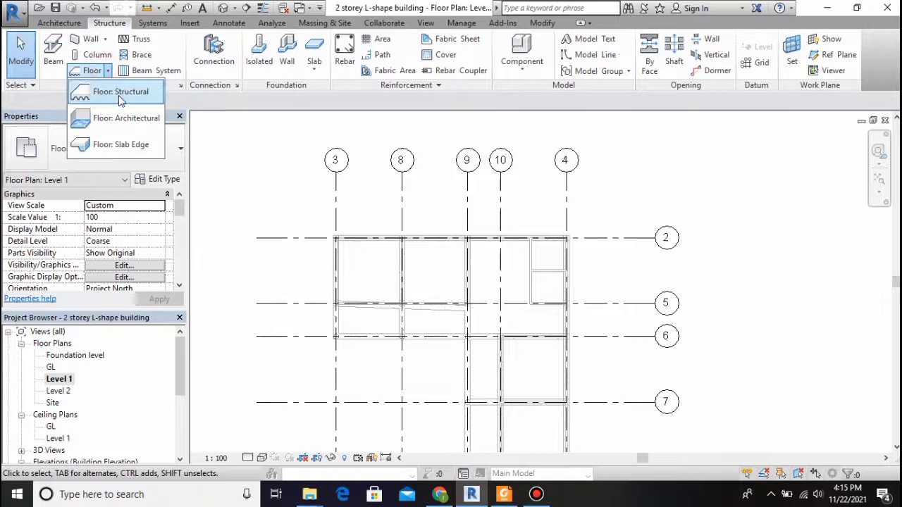
pyautogui.click(116, 90)
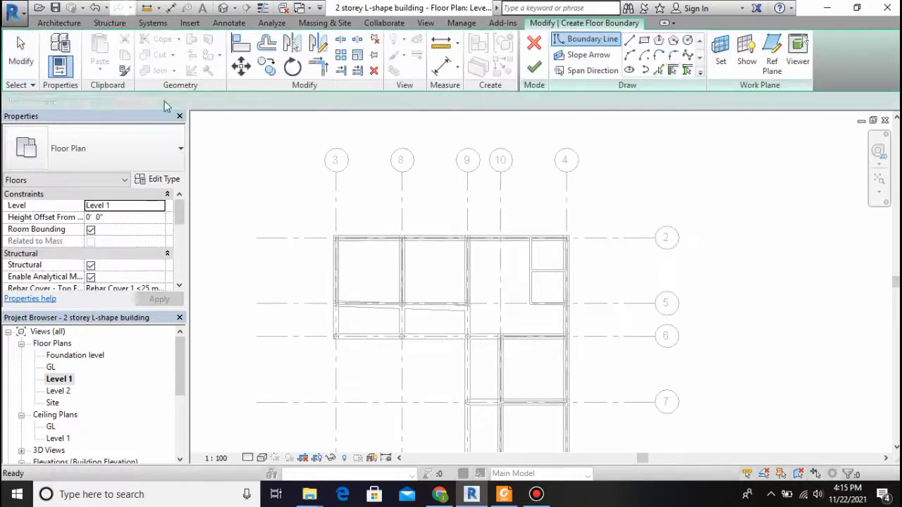
pyautogui.click(179, 151)
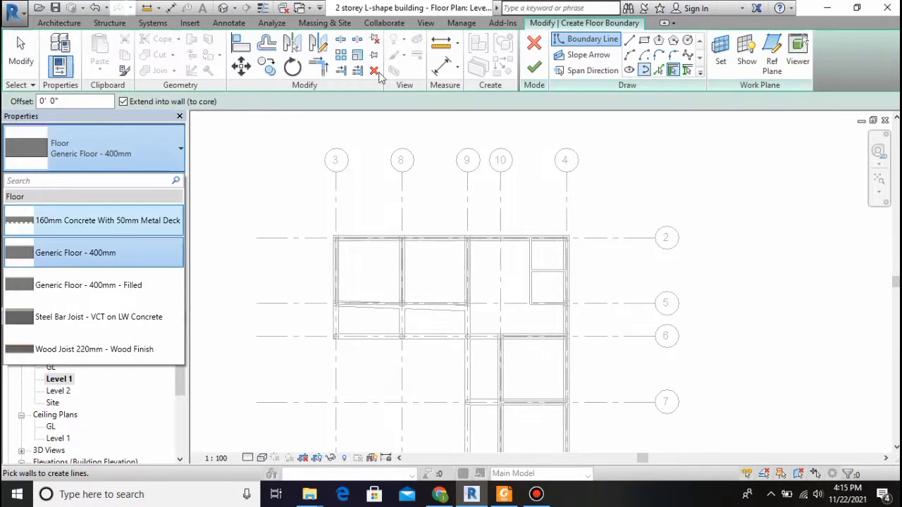
pyautogui.click(127, 252)
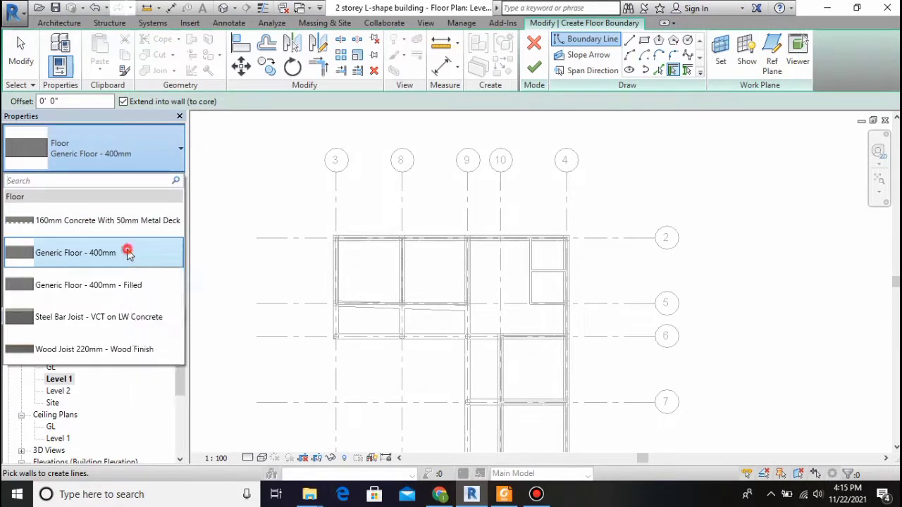
pyautogui.click(161, 179)
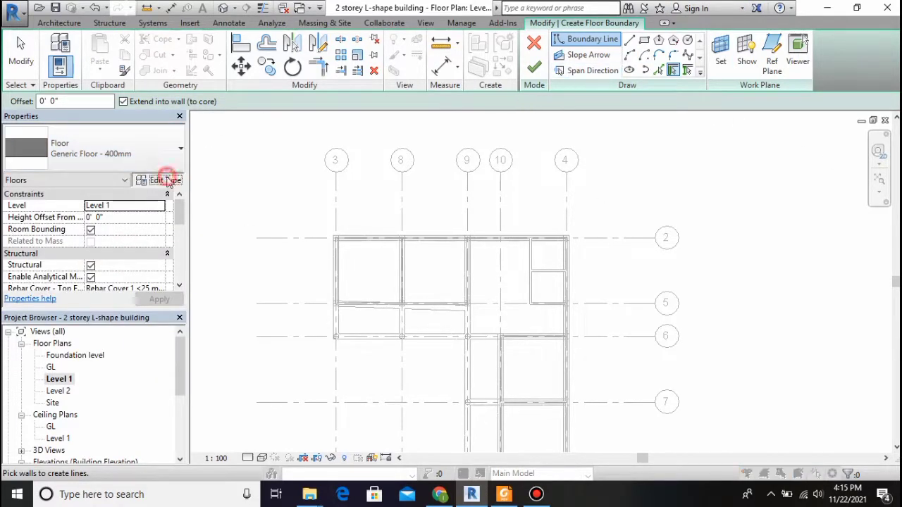
pyautogui.click(754, 96)
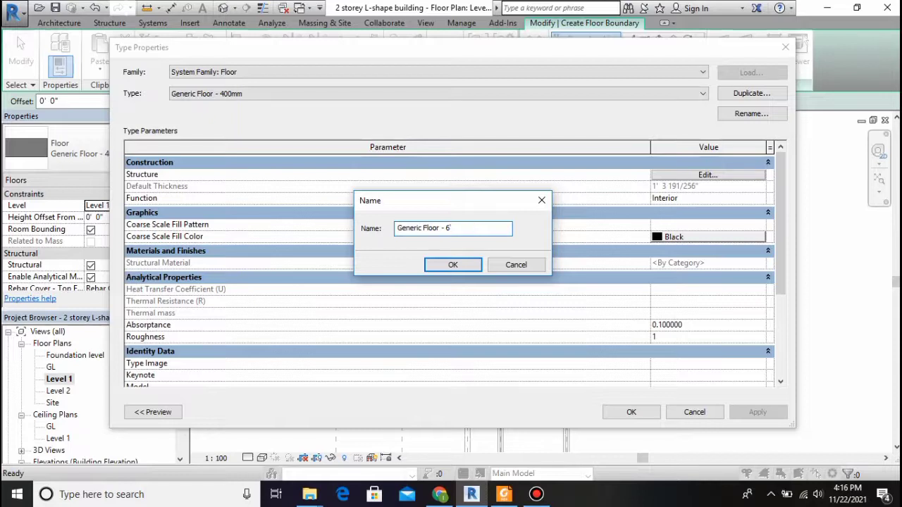
pyautogui.click(452, 266)
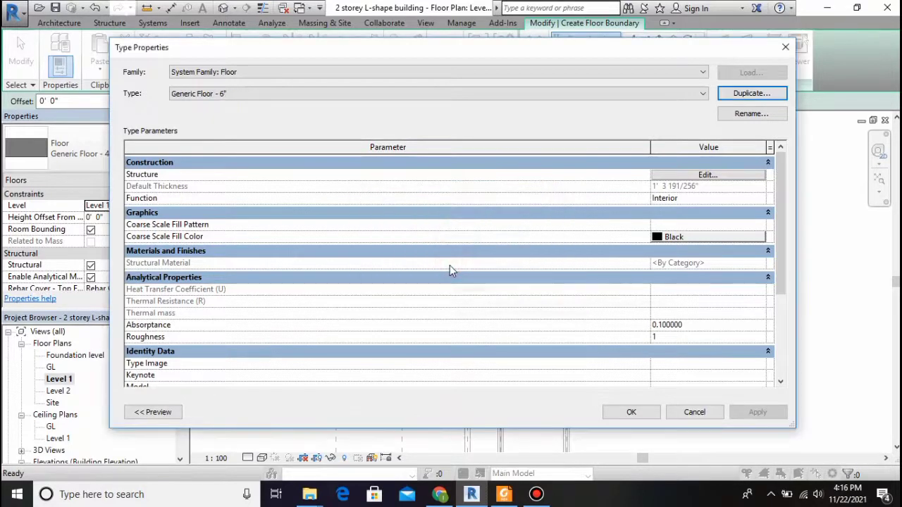
# Set the new floor type's structure layer thickness to 6", check its section preview, and confirm the type properties
pyautogui.click(729, 177)
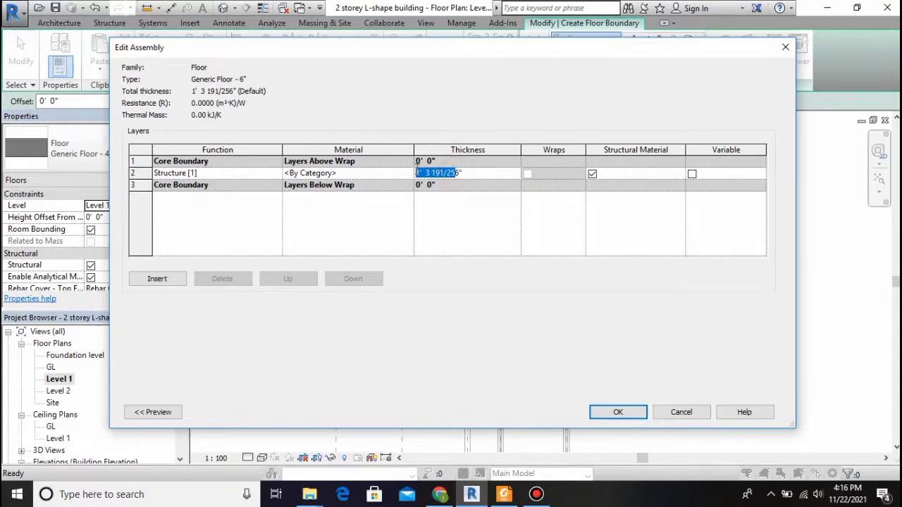
pyautogui.click(617, 413)
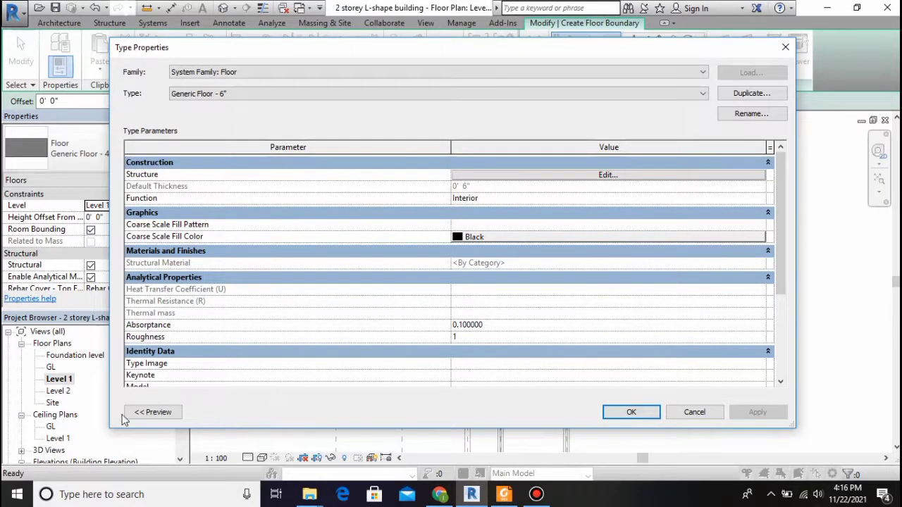
pyautogui.click(151, 412)
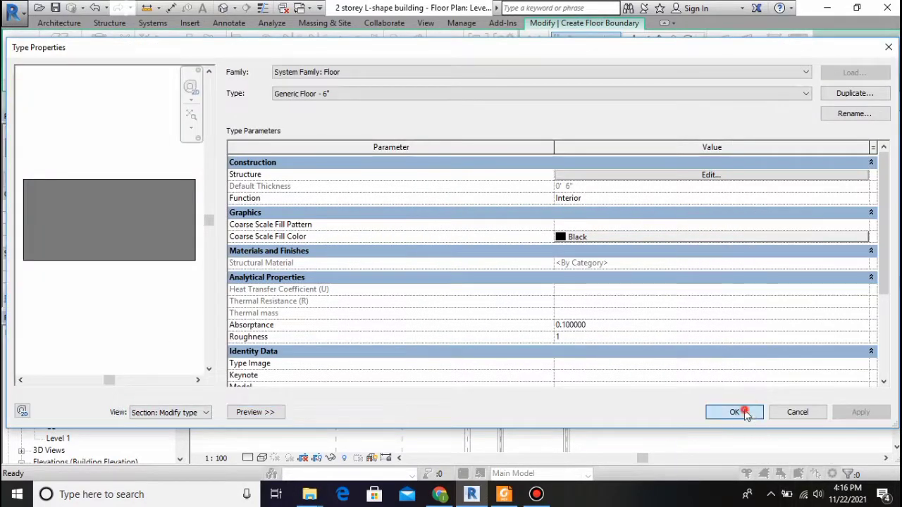
pyautogui.click(744, 413)
pyautogui.scroll(-2, 503, 155)
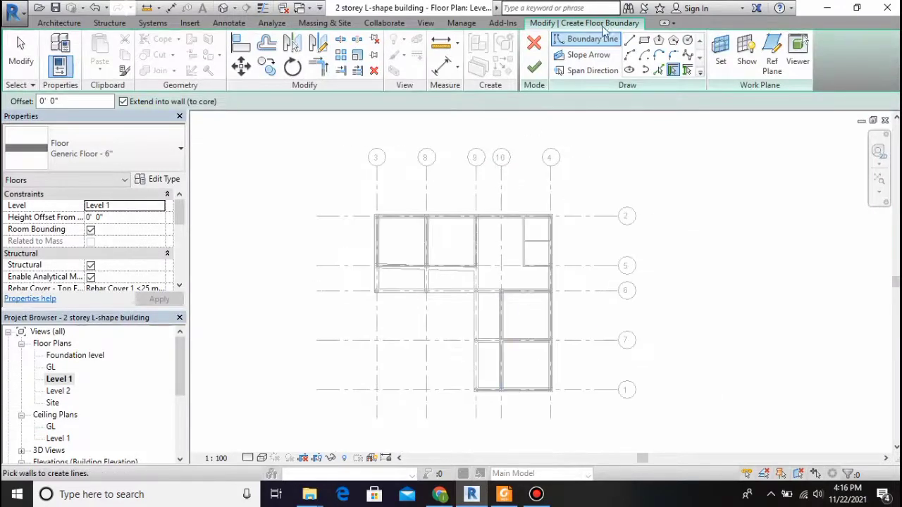
# Sketch a rectangular floor boundary about 43' by 20'-4" from the outer corner at grids 3 and 2 to grid 4's outer beam face below grid 6
pyautogui.click(642, 40)
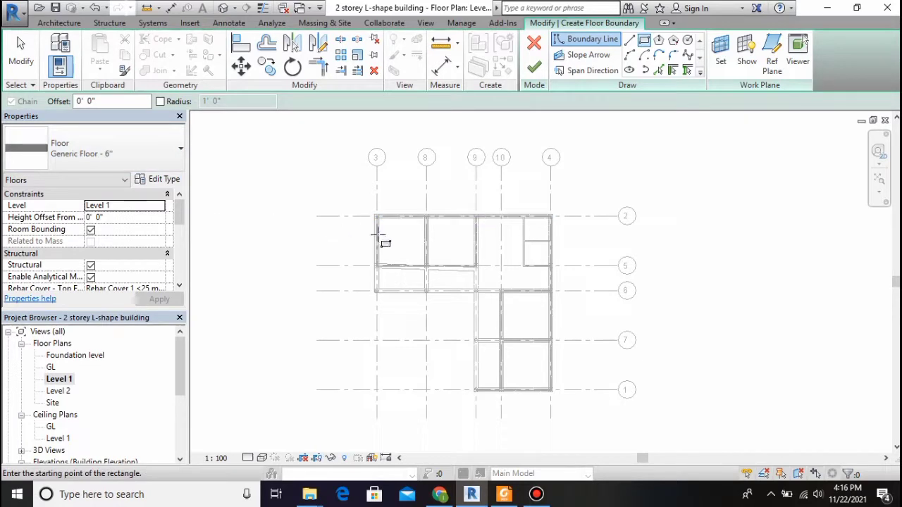
pyautogui.scroll(2, 370, 220)
pyautogui.scroll(2, 375, 206)
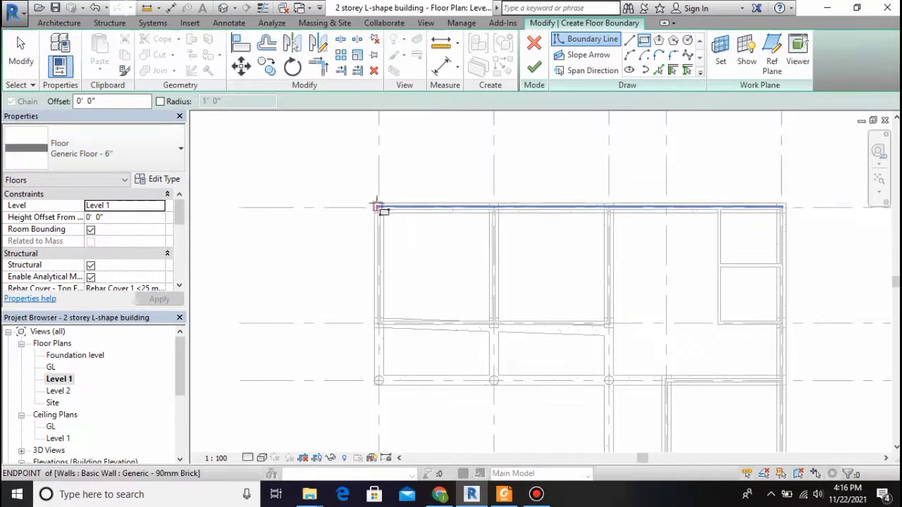
pyautogui.scroll(2, 377, 206)
pyautogui.scroll(2, 377, 211)
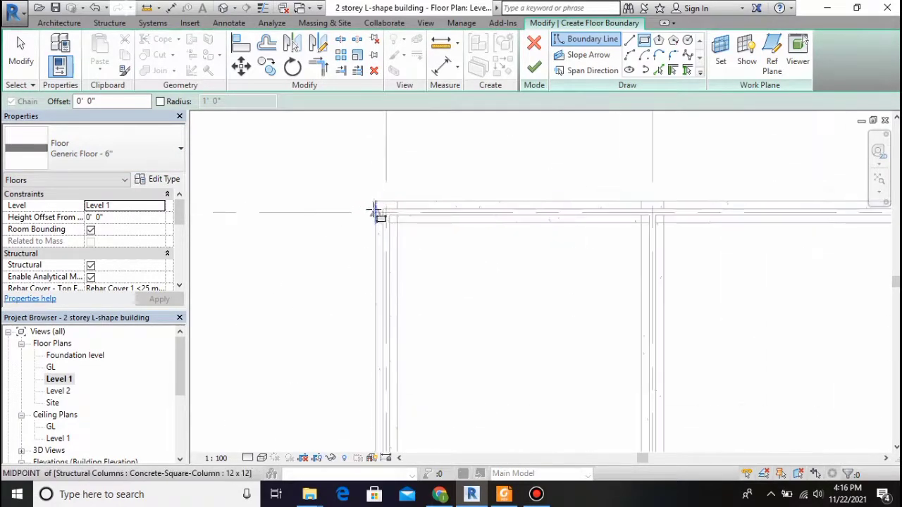
pyautogui.click(377, 202)
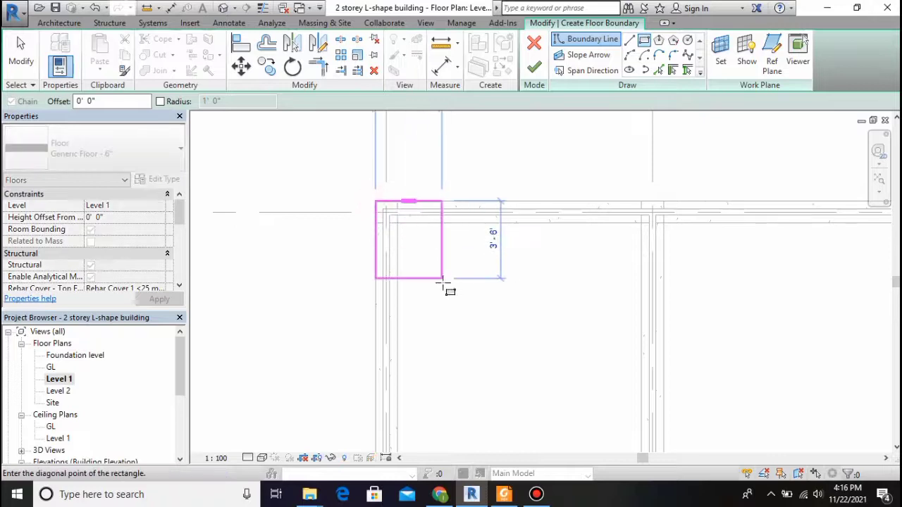
pyautogui.scroll(-3, 451, 289)
pyautogui.scroll(3, 649, 377)
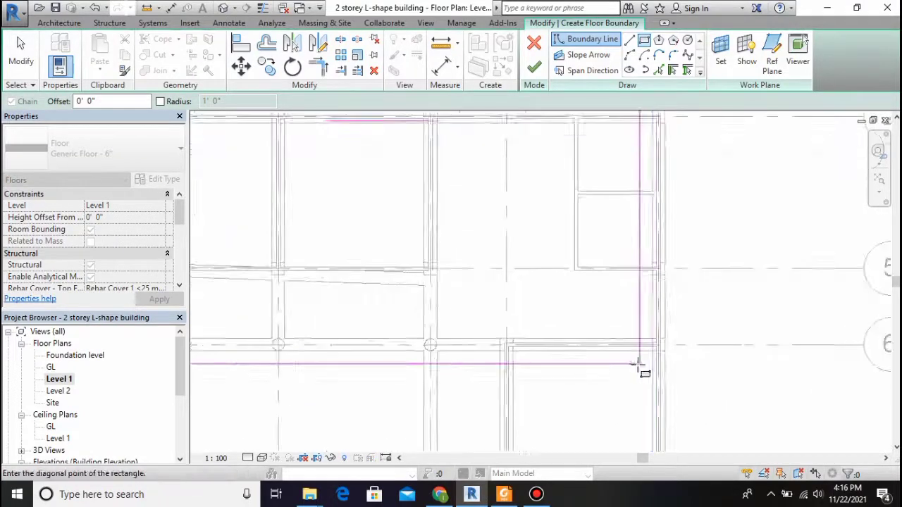
pyautogui.scroll(-1, 640, 370)
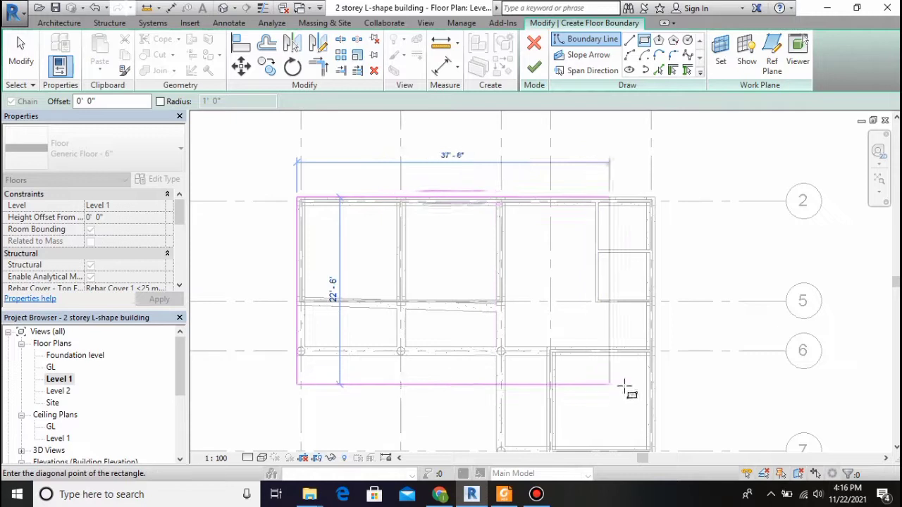
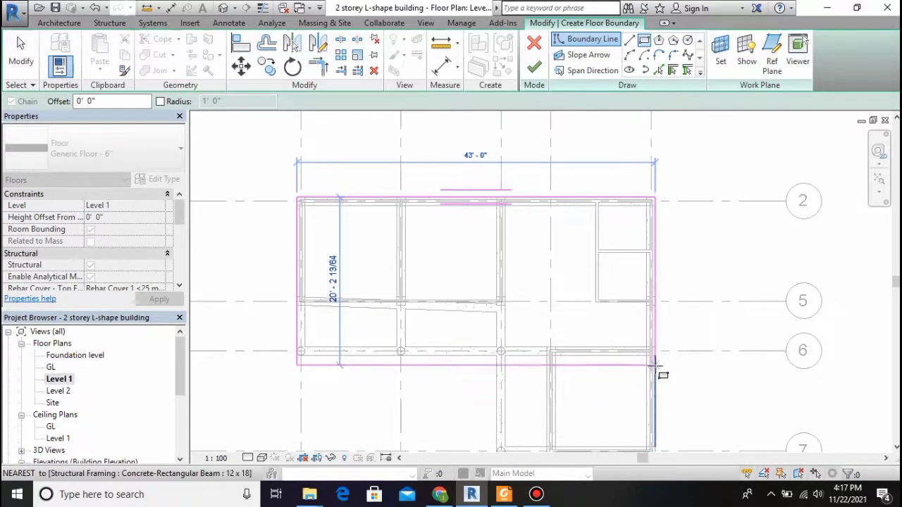
pyautogui.scroll(1, 652, 365)
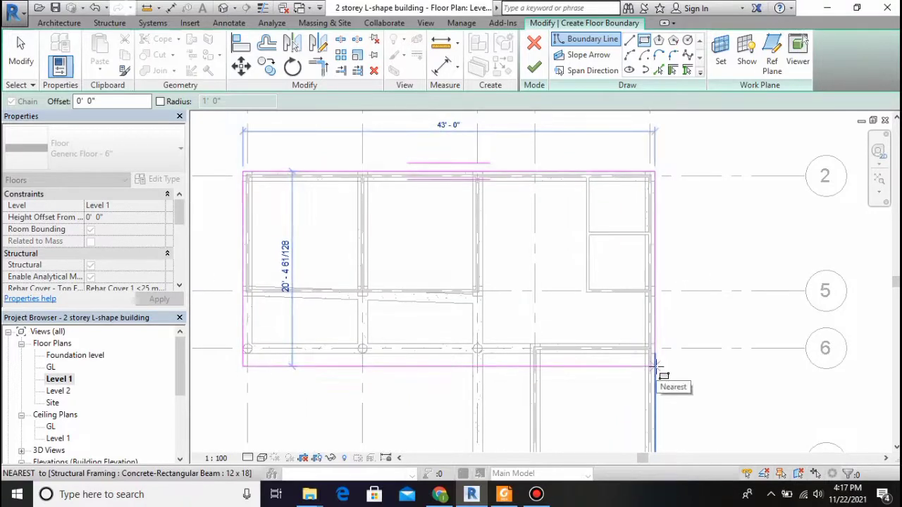
pyautogui.click(656, 365)
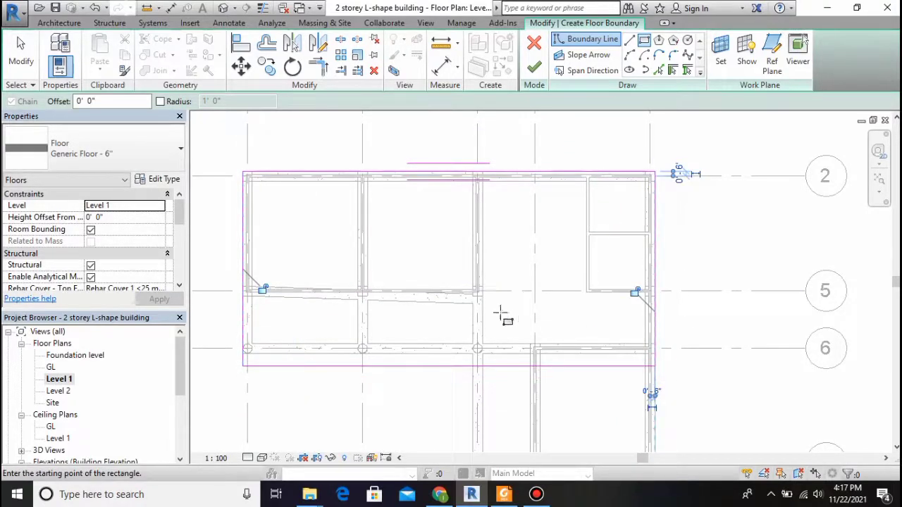
# Sketch a second boundary rectangle about 20'-5" by 22'-8" from the outer corner at grids 4 and 1 up to the first rectangle, extending past grid 9
pyautogui.scroll(-4, 505, 288)
pyautogui.scroll(3, 556, 352)
pyautogui.scroll(2, 549, 342)
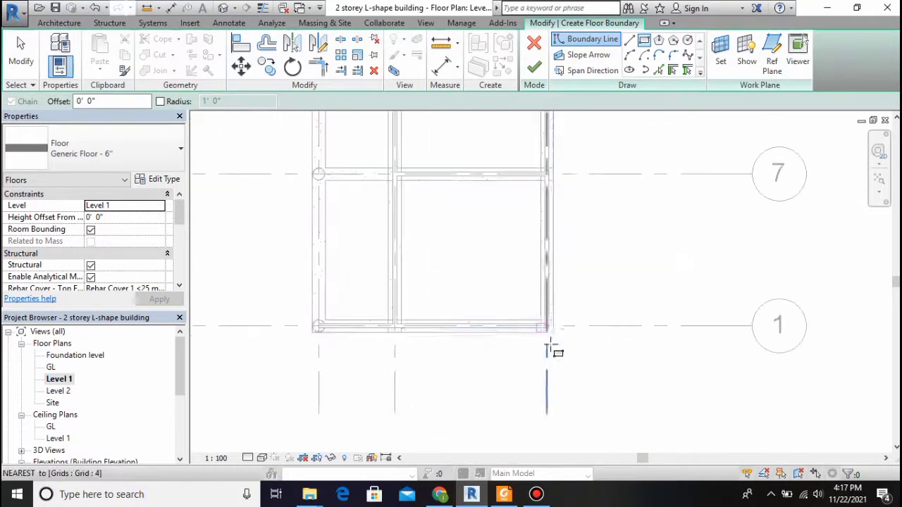
pyautogui.scroll(2, 557, 338)
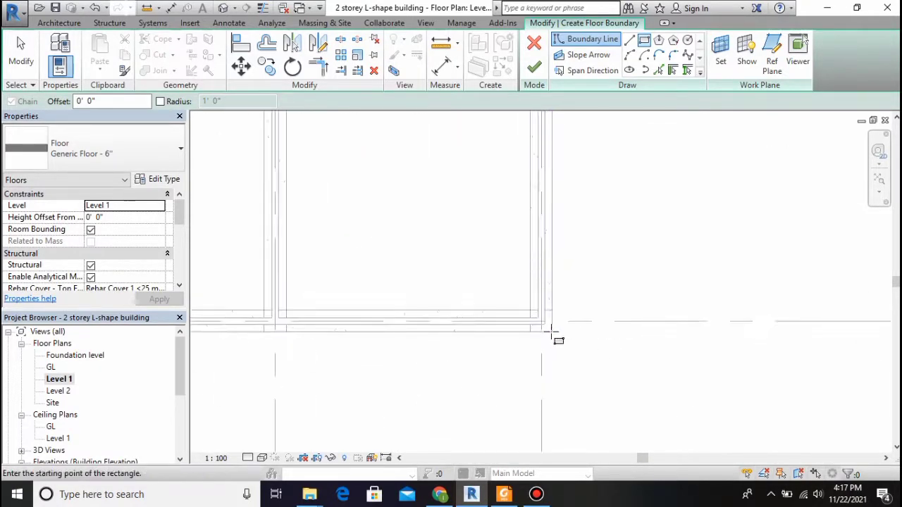
pyautogui.click(552, 331)
pyautogui.scroll(-5, 350, 243)
pyautogui.scroll(5, 289, 169)
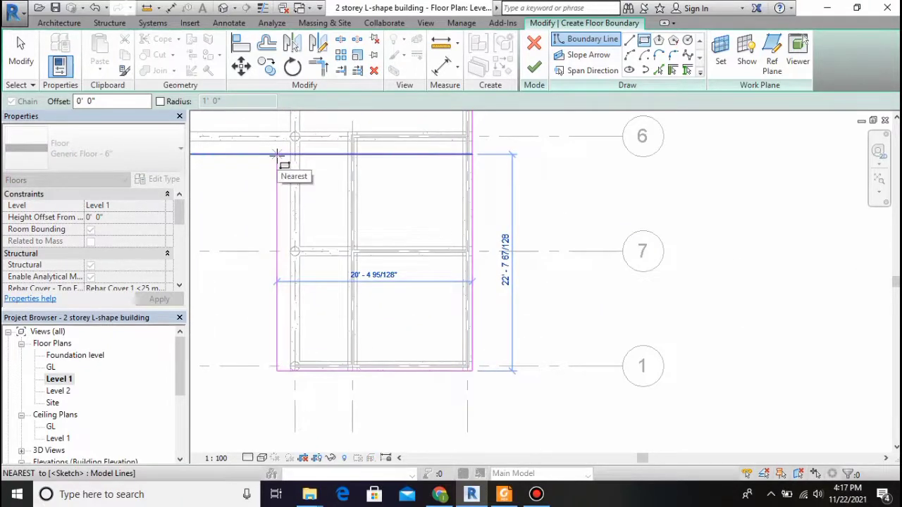
pyautogui.click(277, 155)
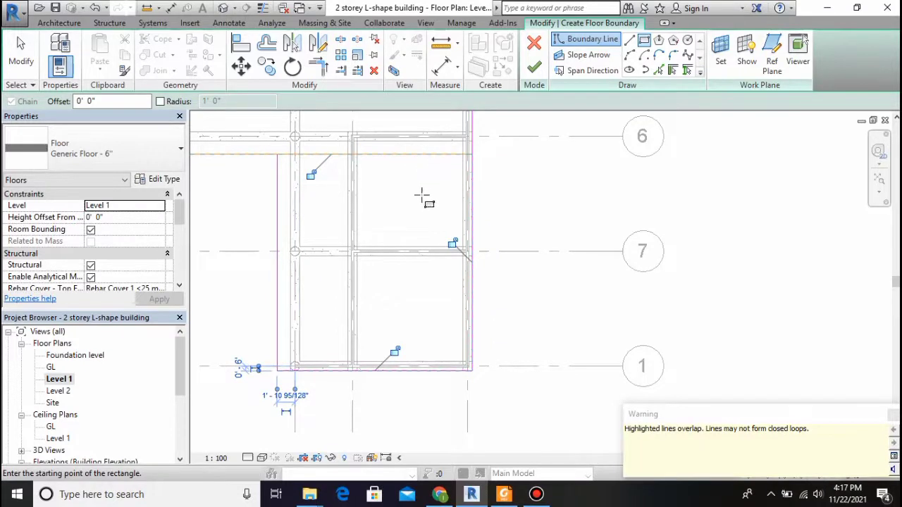
# Remove the second rectangle's overlapping edge and shorten the edge below grid 6 to the second rectangle's corner, forming one L-shaped loop
pyautogui.press('Escape')
pyautogui.click(279, 197)
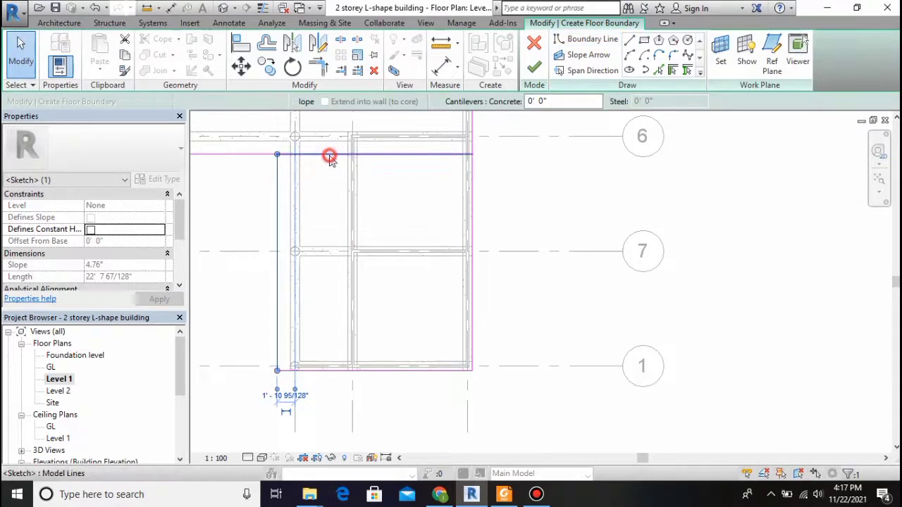
pyautogui.click(329, 156)
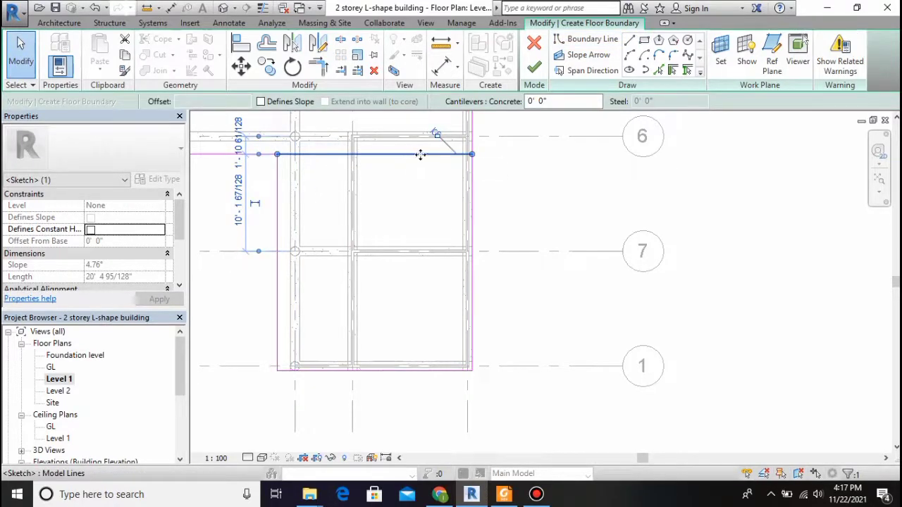
pyautogui.click(413, 162)
pyautogui.scroll(-3, 408, 162)
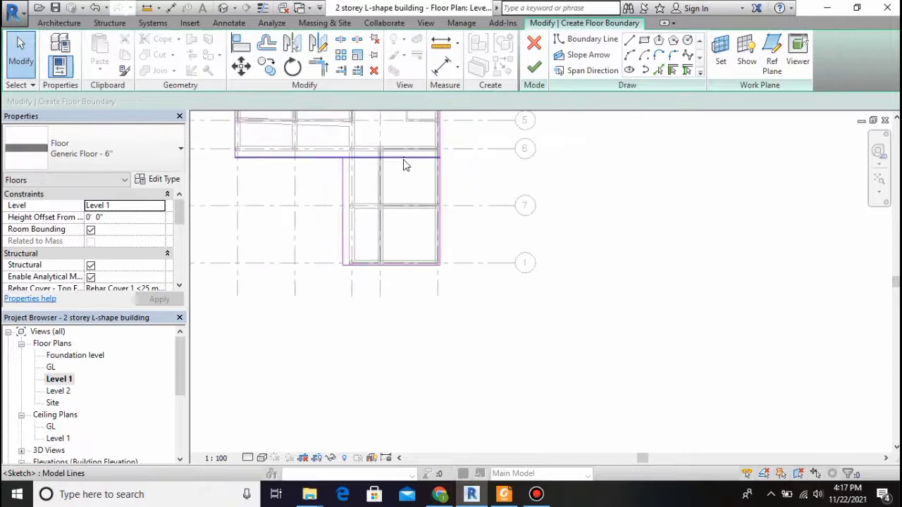
pyautogui.click(405, 156)
pyautogui.moveTo(439, 158); pyautogui.dragTo(343, 156)
pyautogui.scroll(2, 335, 184)
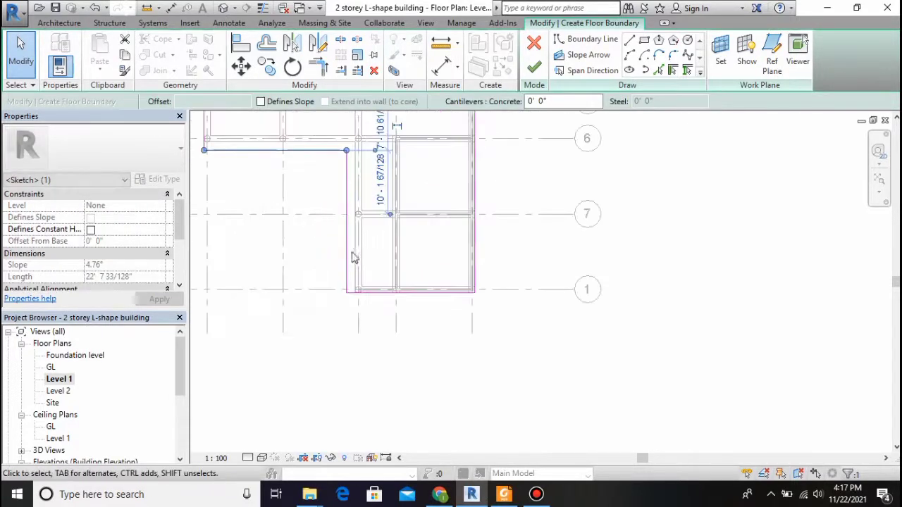
# Set the distance between the boundary edge beside grid 9 and that grid to 2'
pyautogui.click(346, 272)
pyautogui.scroll(4, 353, 309)
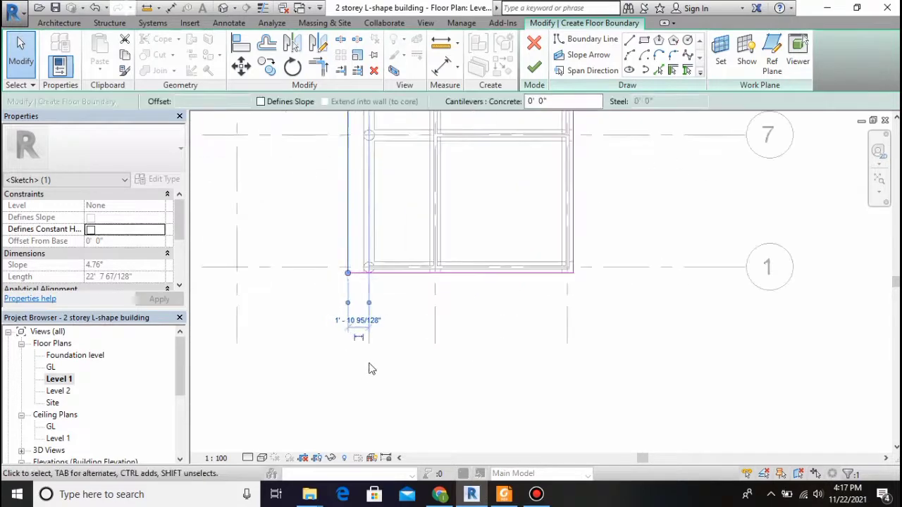
pyautogui.click(357, 296)
pyautogui.write('2')
pyautogui.press('Return')
# Edit the distance between the boundary edge below grid 6 and that grid
pyautogui.scroll(-5, 374, 254)
pyautogui.scroll(4, 285, 161)
pyautogui.click(312, 165)
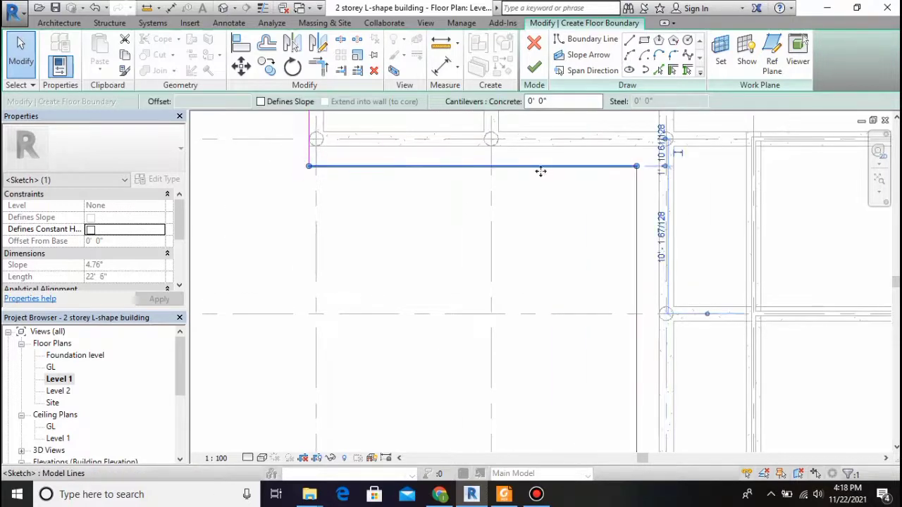
pyautogui.scroll(3, 666, 157)
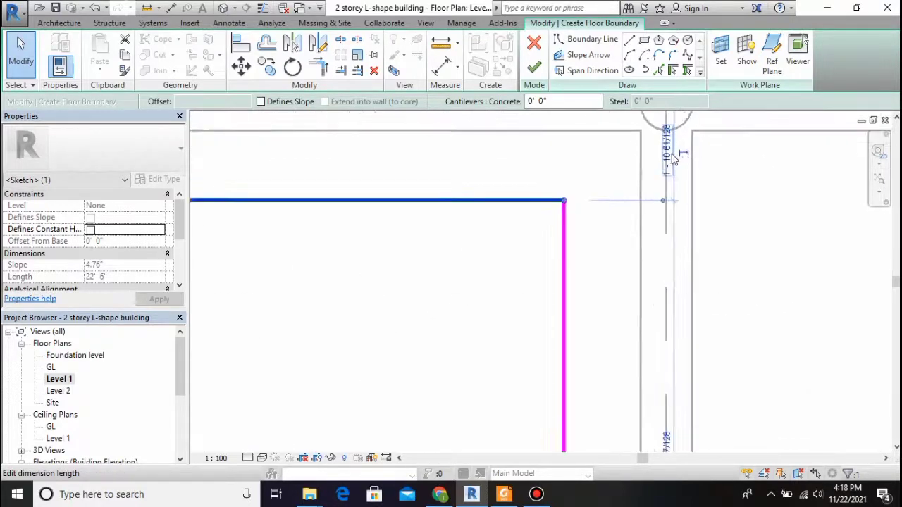
pyautogui.click(669, 153)
pyautogui.press('Return')
# Finish the floor boundary and attach the walls that reach this floor's level to its bottom
pyautogui.scroll(-3, 669, 190)
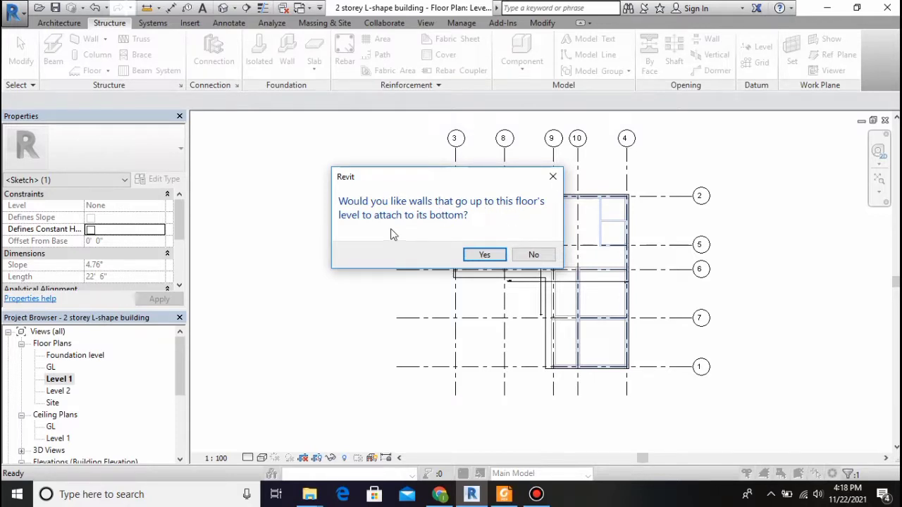
pyautogui.click(482, 254)
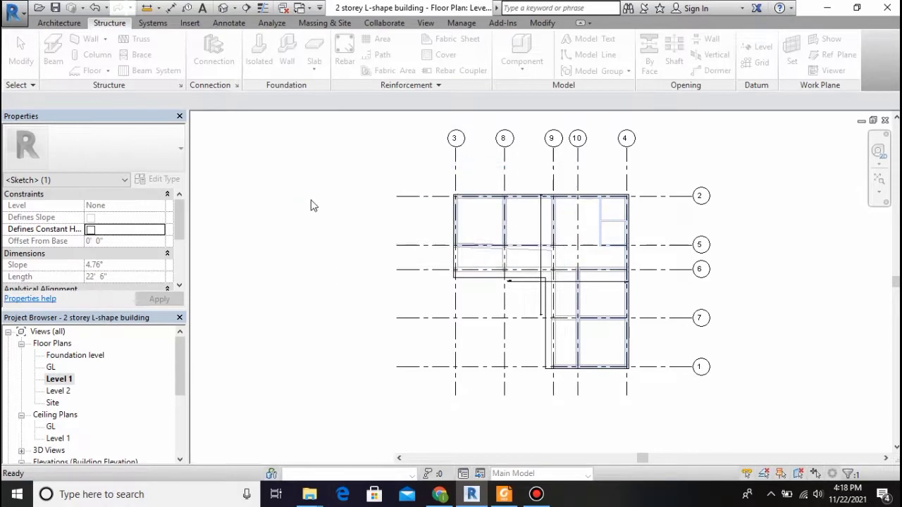
pyautogui.scroll(5, 356, 201)
pyautogui.scroll(-2, 356, 201)
# Examine the new L-shaped floor slab on the beams in the 3D view
pyautogui.click(223, 8)
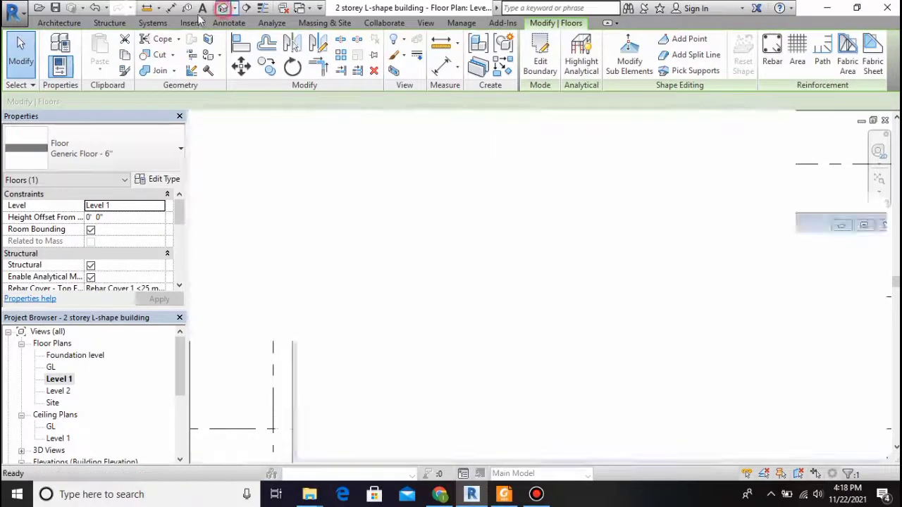
pyautogui.scroll(5, 384, 176)
pyautogui.scroll(-5, 384, 180)
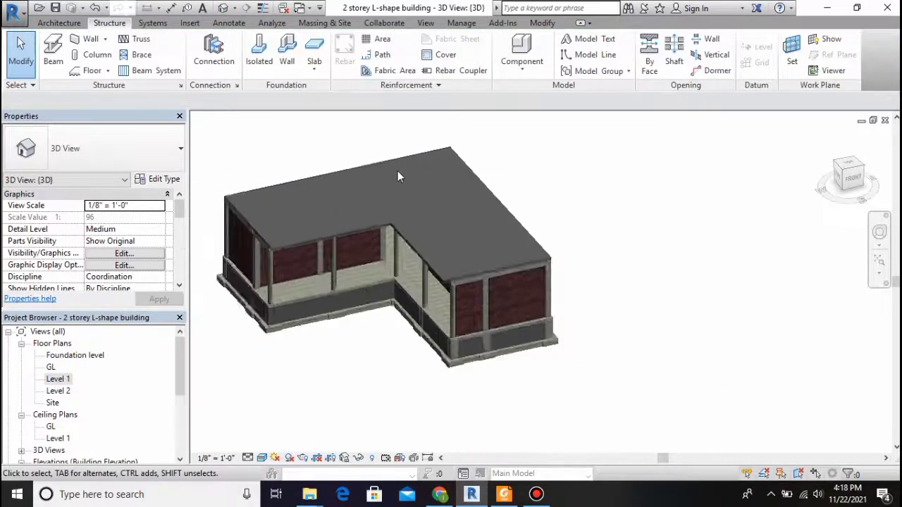
pyautogui.scroll(1, 464, 183)
pyautogui.scroll(1, 464, 178)
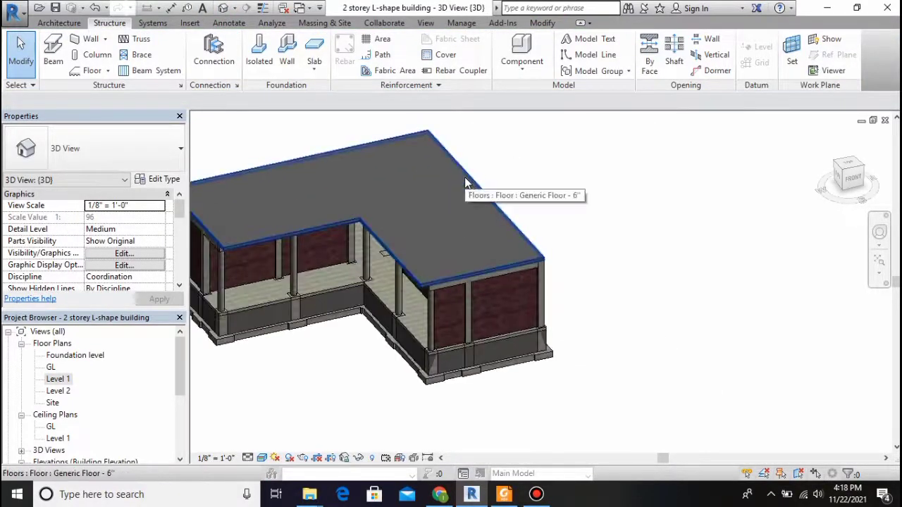
pyautogui.scroll(-3, 463, 181)
pyautogui.scroll(2, 236, 186)
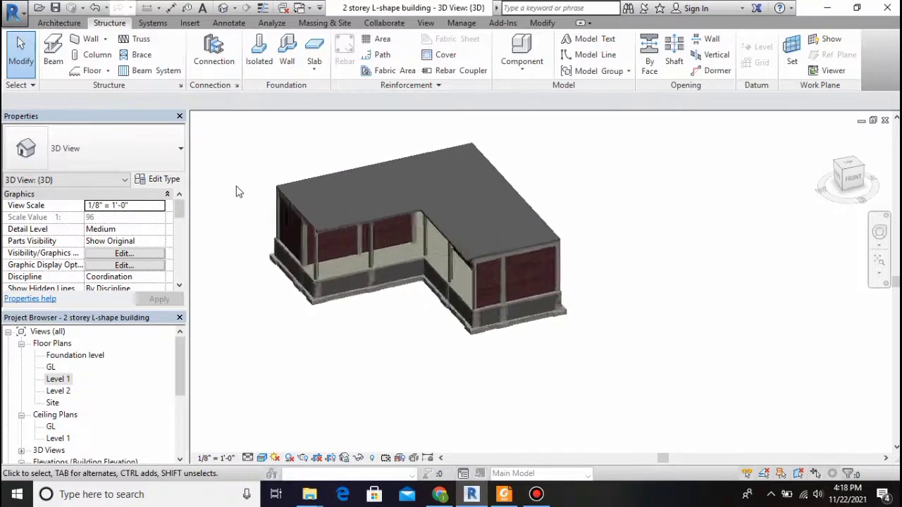
pyautogui.scroll(2, 238, 192)
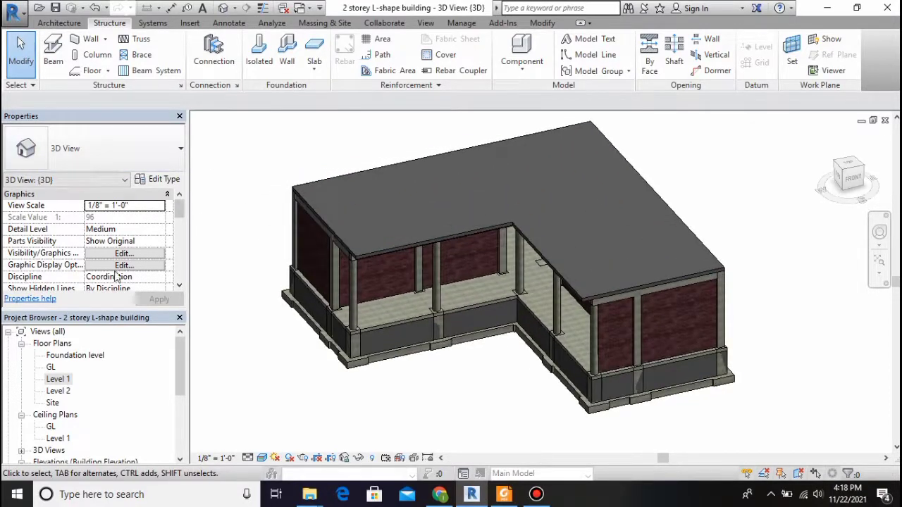
# Open the GL floor plan and bring the whole building layout into view
pyautogui.doubleClick(51, 378)
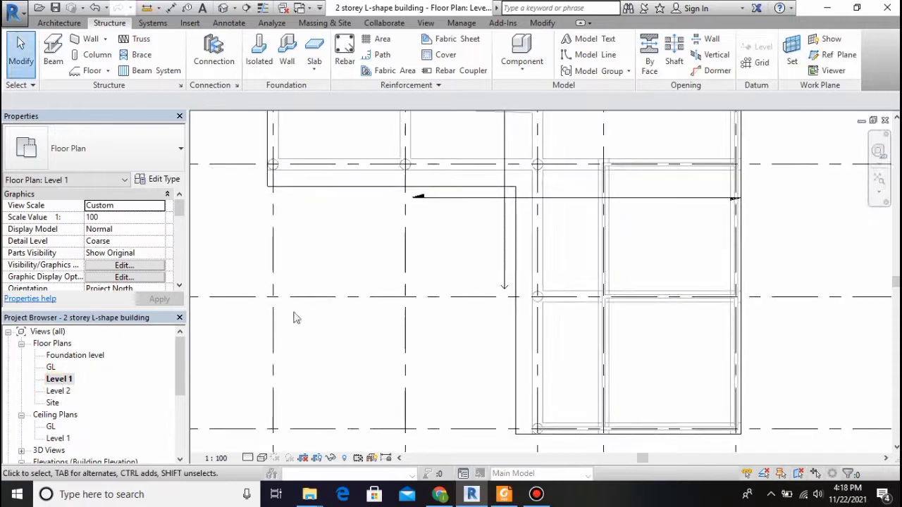
pyautogui.doubleClick(51, 367)
pyautogui.scroll(4, 767, 191)
pyautogui.scroll(-3, 671, 193)
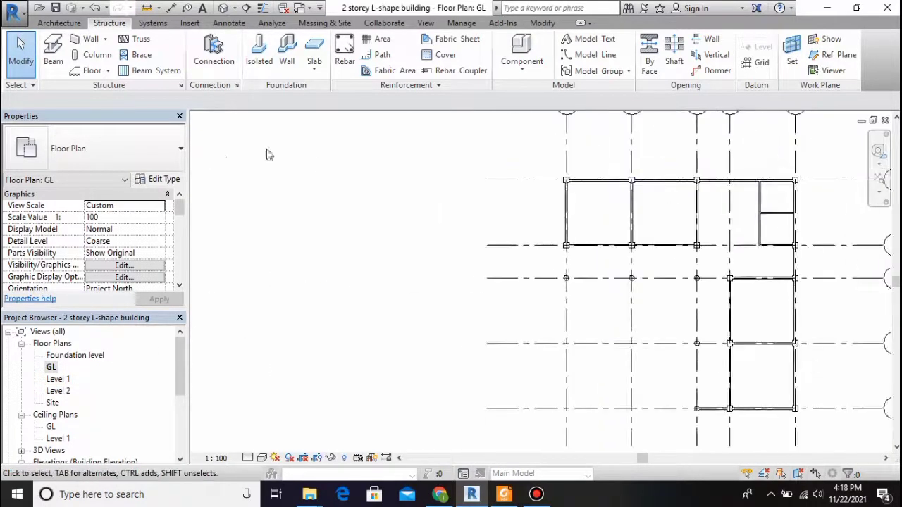
pyautogui.scroll(-5, 578, 206)
pyautogui.scroll(4, 609, 220)
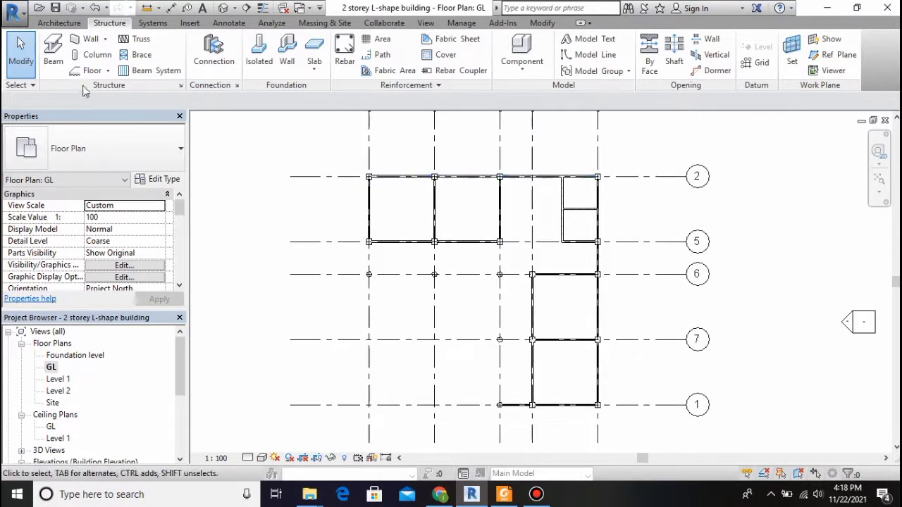
# Start door placement and browse to the US Imperial Doors folder for loading a door family
pyautogui.click(62, 24)
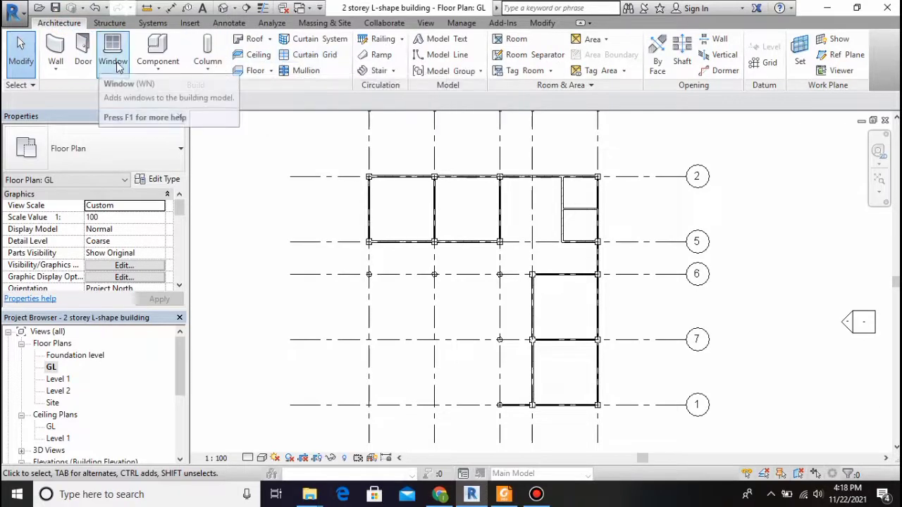
pyautogui.click(84, 62)
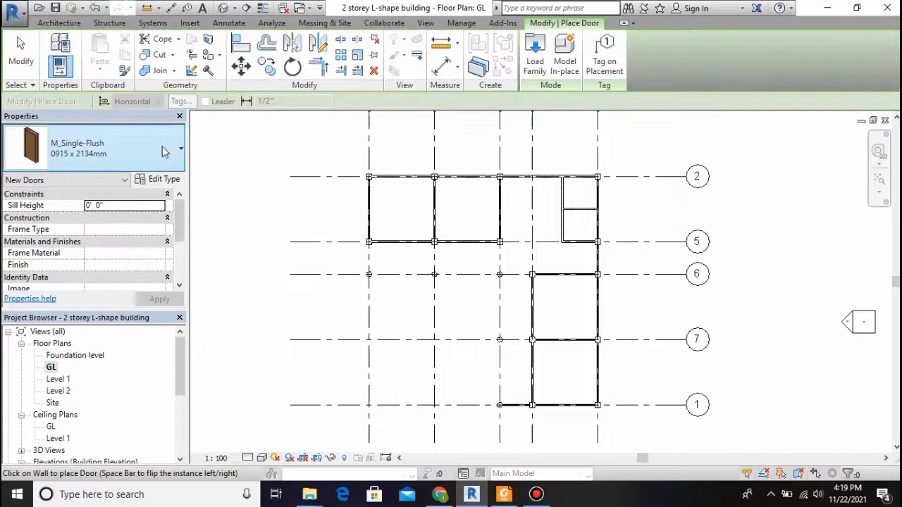
pyautogui.click(535, 55)
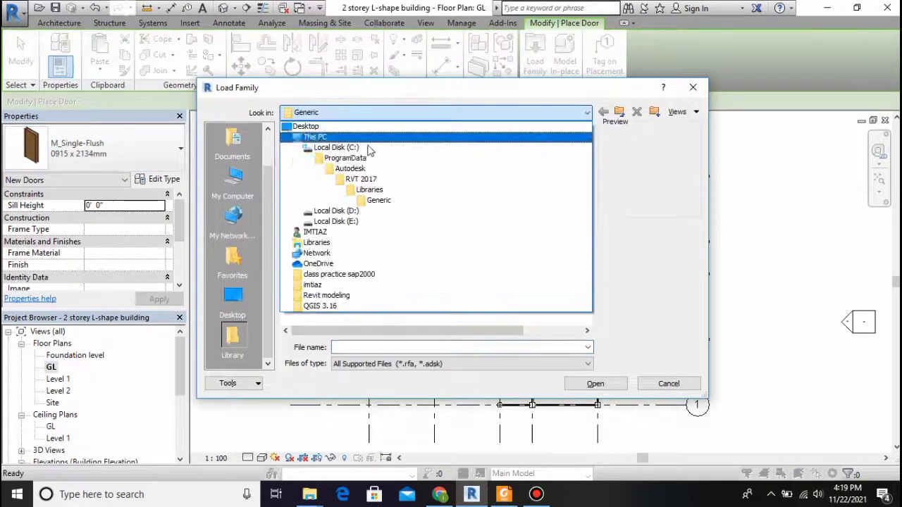
pyautogui.click(369, 190)
pyautogui.doubleClick(334, 161)
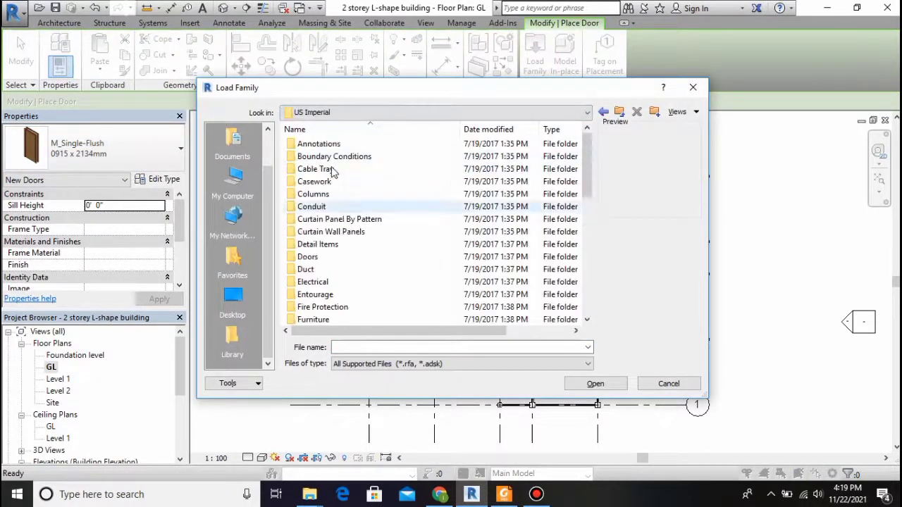
pyautogui.doubleClick(309, 256)
# Examine the previews of the curtain-wall, double, opening and overhead door families in the Doors folder
pyautogui.click(338, 181)
pyautogui.click(335, 207)
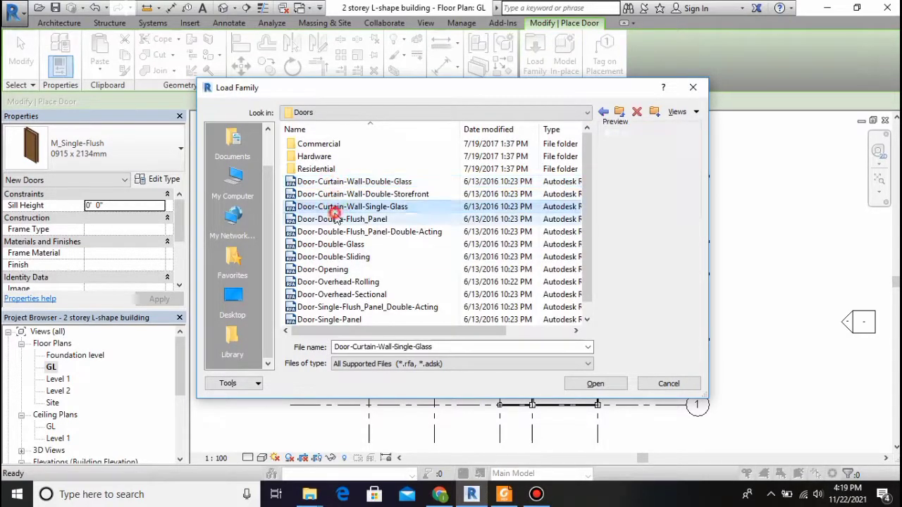
pyautogui.click(343, 232)
pyautogui.click(349, 244)
pyautogui.scroll(-1, 348, 244)
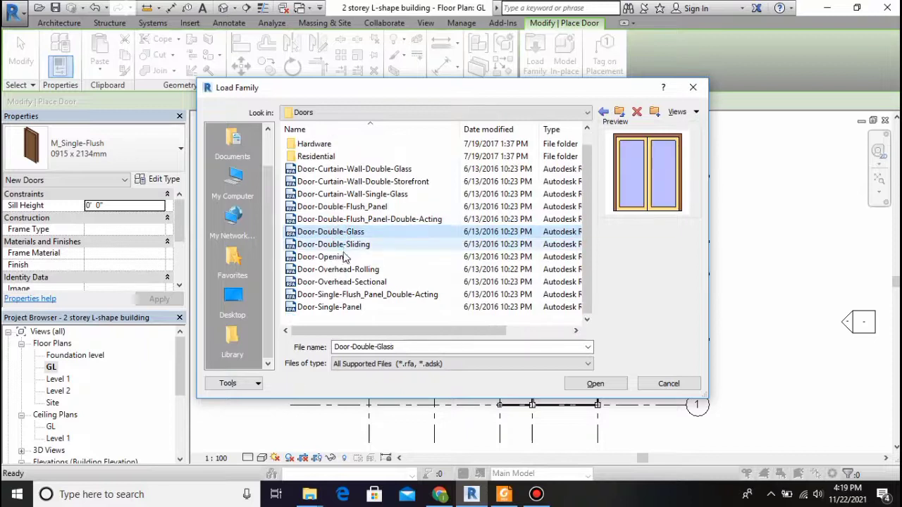
pyautogui.click(339, 245)
pyautogui.click(334, 259)
pyautogui.click(330, 269)
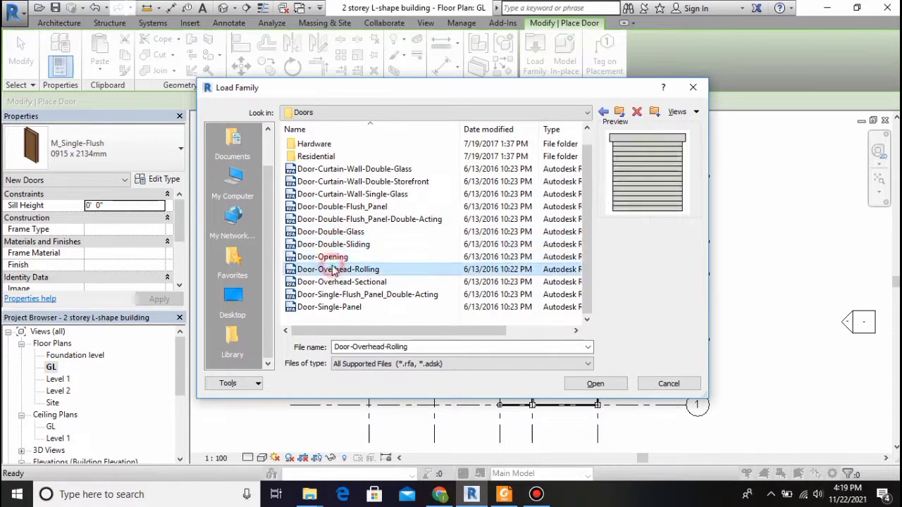
pyautogui.click(332, 282)
pyautogui.click(338, 169)
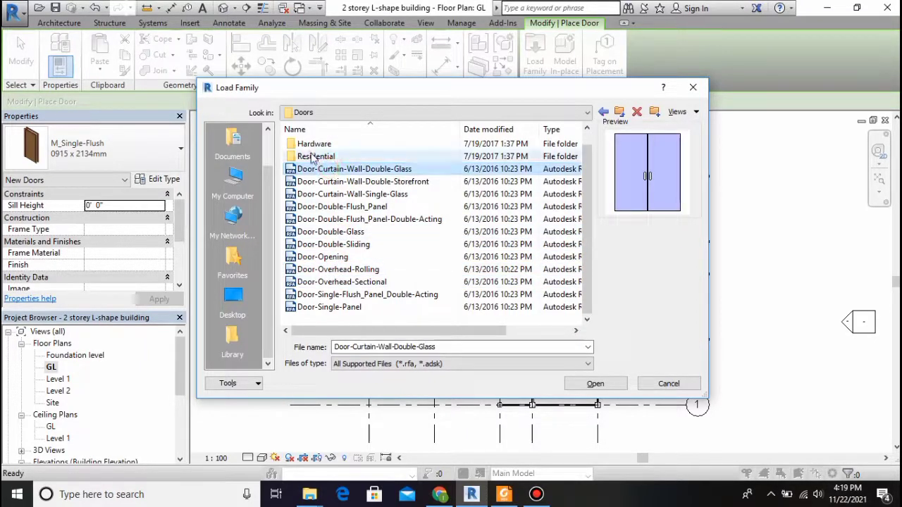
# Open the Residential door folder and compare the previews of its exterior and interior wood door families
pyautogui.doubleClick(316, 157)
pyautogui.click(321, 169)
pyautogui.click(319, 157)
pyautogui.click(315, 206)
pyautogui.click(328, 244)
pyautogui.scroll(-1, 337, 259)
pyautogui.click(337, 258)
pyautogui.click(340, 245)
pyautogui.click(343, 232)
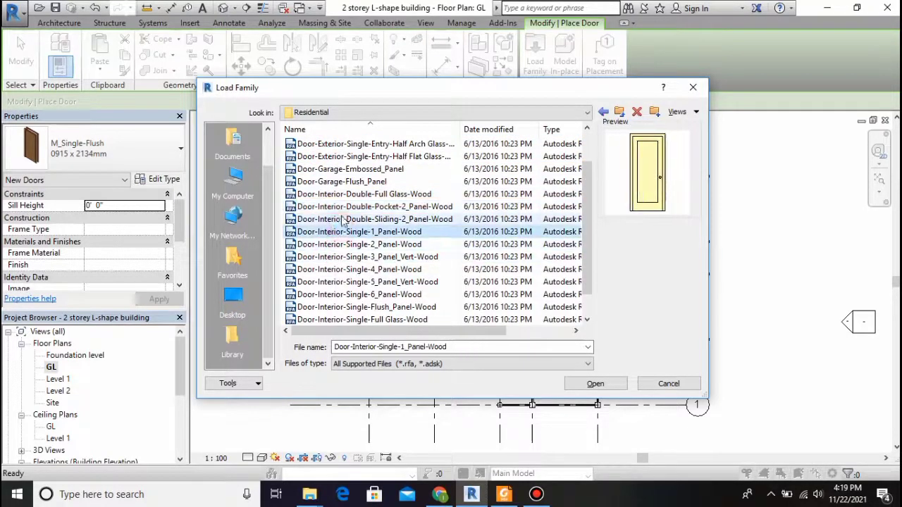
pyautogui.click(343, 220)
pyautogui.click(344, 236)
pyautogui.scroll(-1, 345, 243)
pyautogui.click(346, 244)
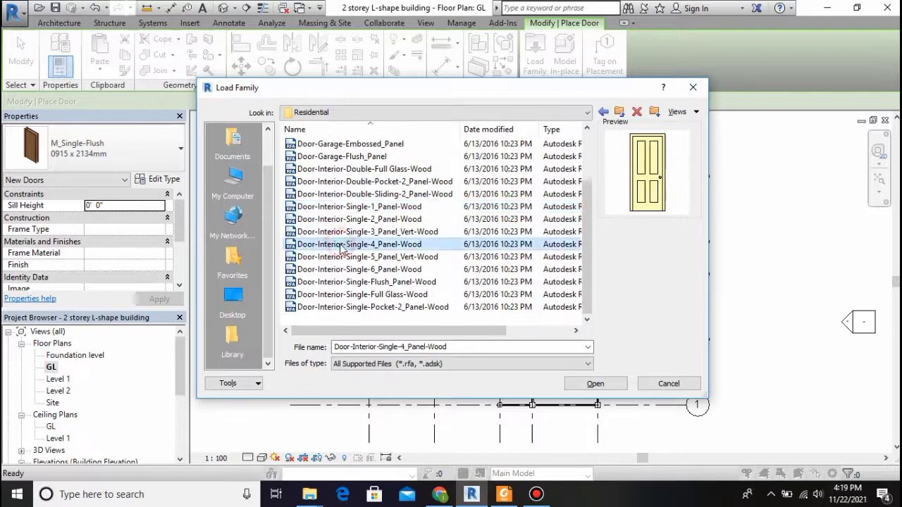
pyautogui.click(345, 232)
pyautogui.click(349, 257)
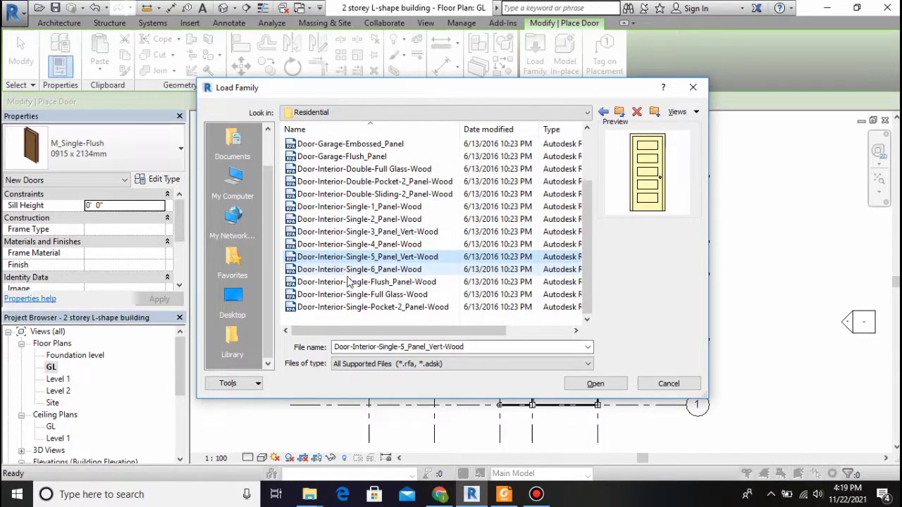
# Choose the Door-Interior-Single-6_Panel-Wood family and open its list of types for loading
pyautogui.click(349, 282)
pyautogui.click(348, 270)
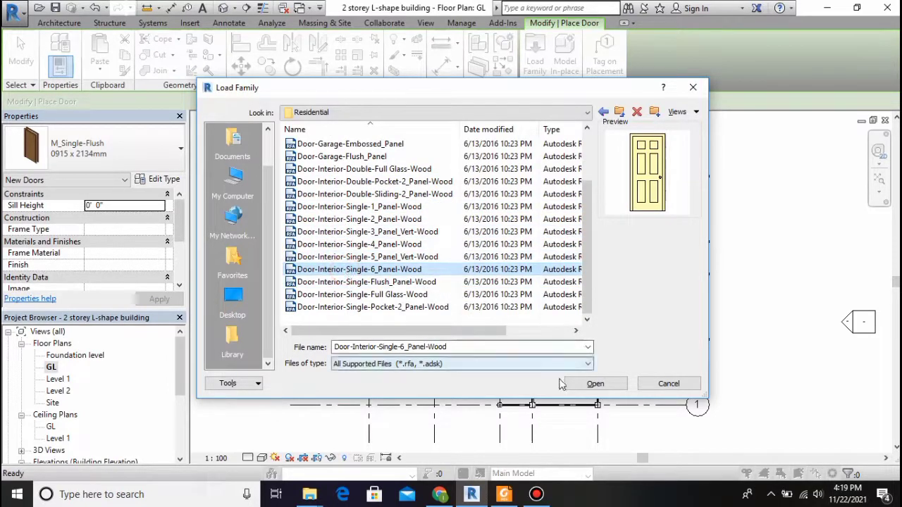
pyautogui.click(595, 383)
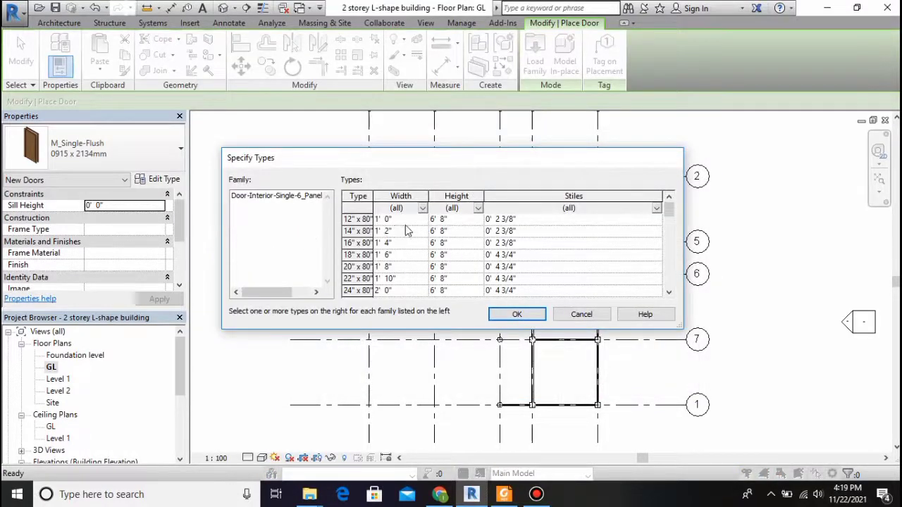
# Select the 36" x 80" type of the six-panel interior wood door for loading
pyautogui.scroll(-3, 446, 243)
pyautogui.scroll(3, 441, 251)
pyautogui.click(354, 220)
pyautogui.click(350, 244)
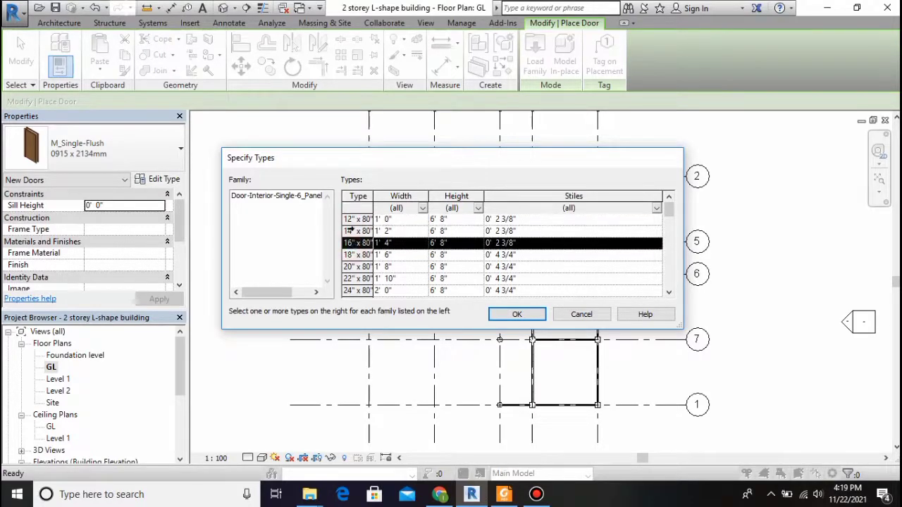
pyautogui.click(352, 221)
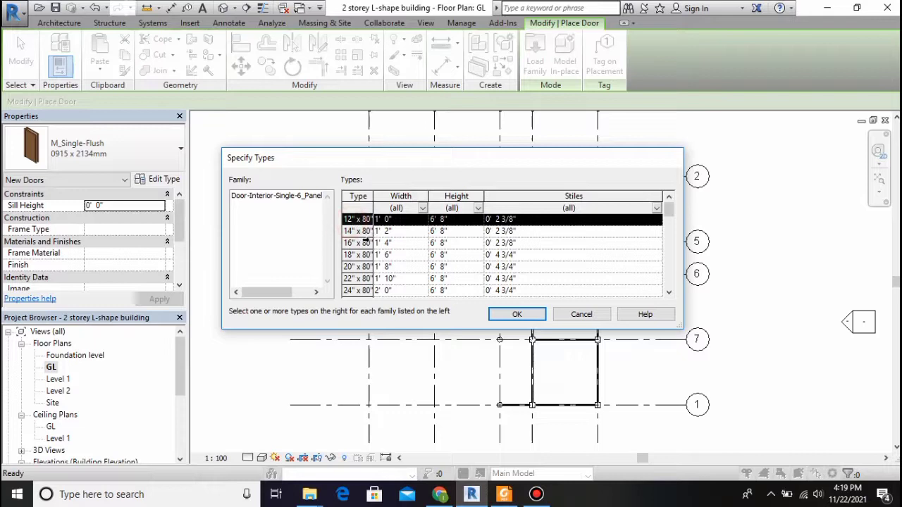
pyautogui.scroll(-2, 364, 242)
pyautogui.scroll(-2, 359, 244)
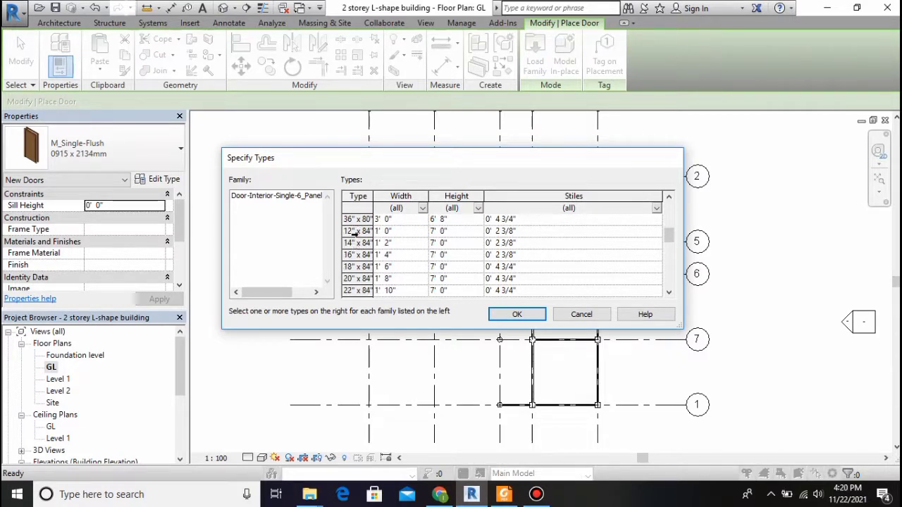
pyautogui.click(352, 219)
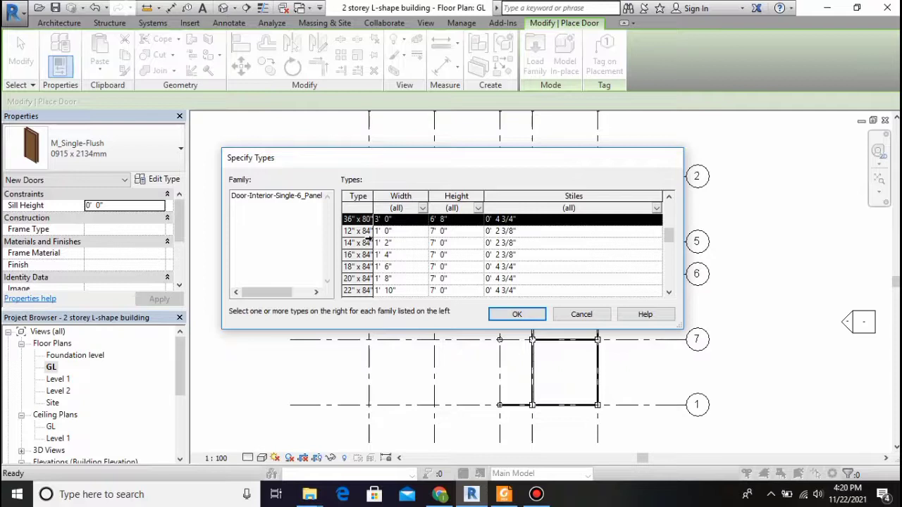
# Add the 36" x 96" type to the selection and load the chosen door types
pyautogui.scroll(-3, 388, 273)
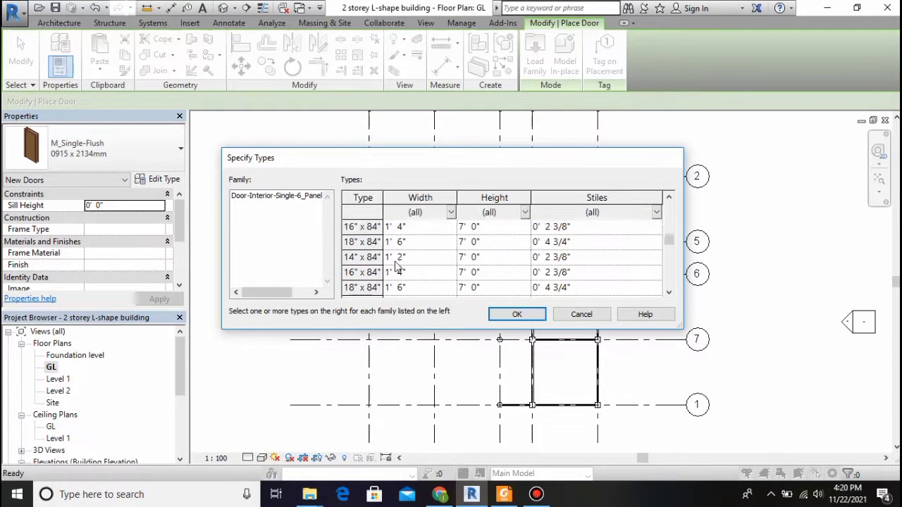
pyautogui.scroll(8, 386, 272)
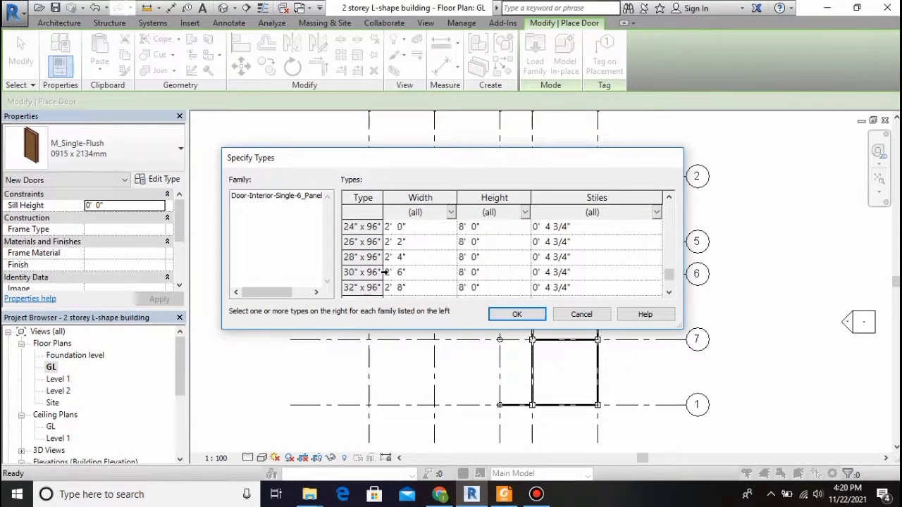
pyautogui.scroll(-10, 367, 253)
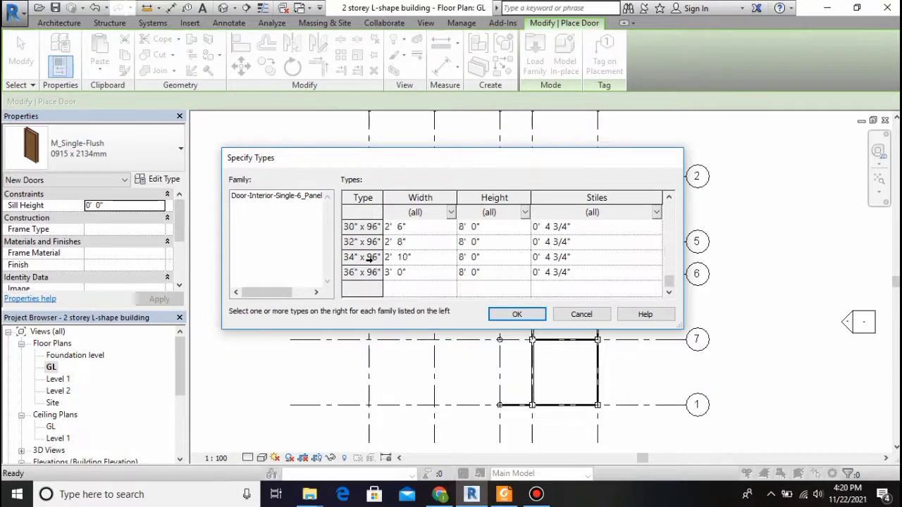
pyautogui.click(366, 273)
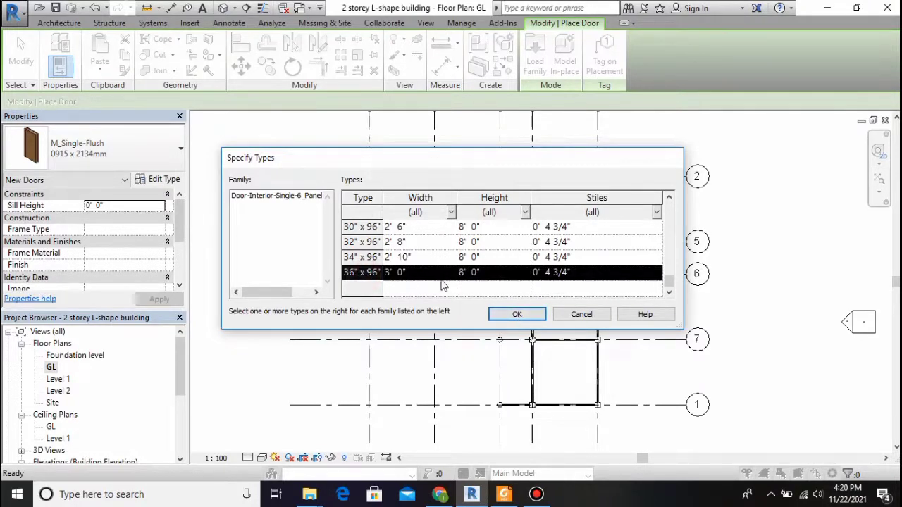
pyautogui.click(516, 314)
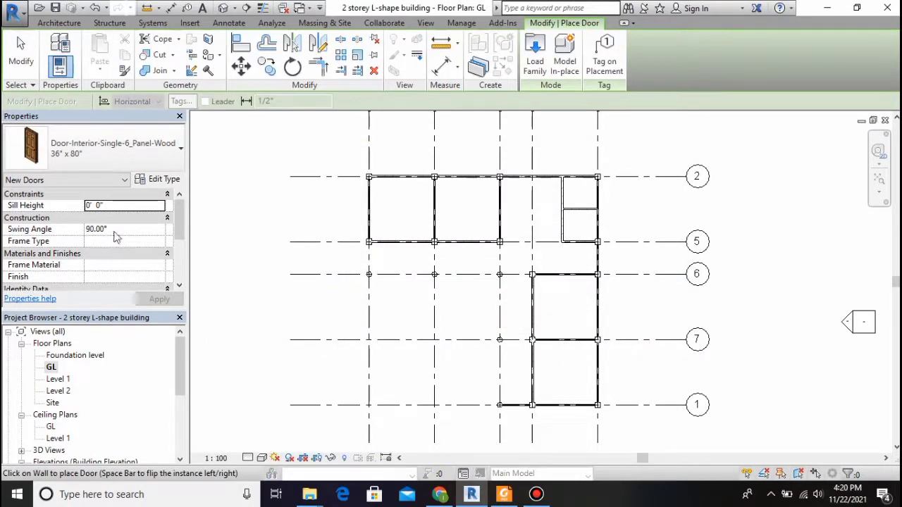
# Place an inward-opening 36" x 80" door in each small room between grids 2 and 5, centred about 2'-0" from their shared partition
pyautogui.scroll(2, 592, 216)
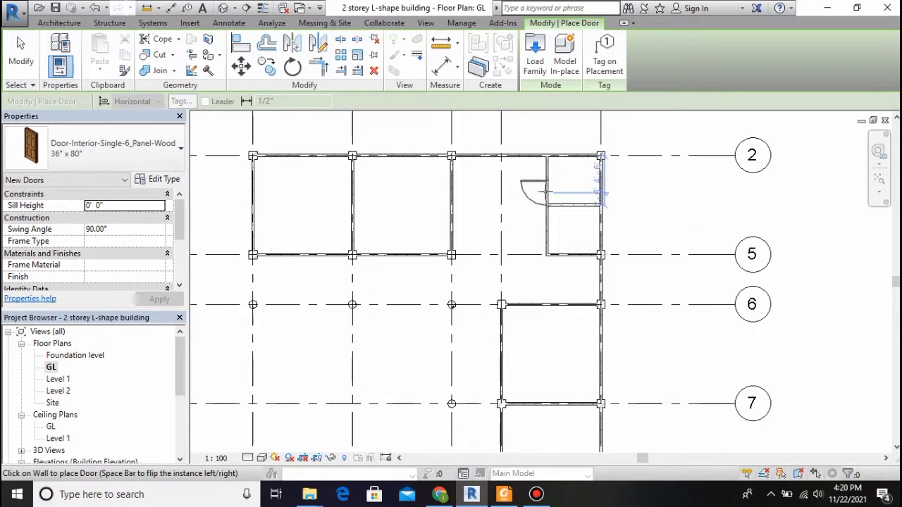
pyautogui.scroll(-3, 142, 247)
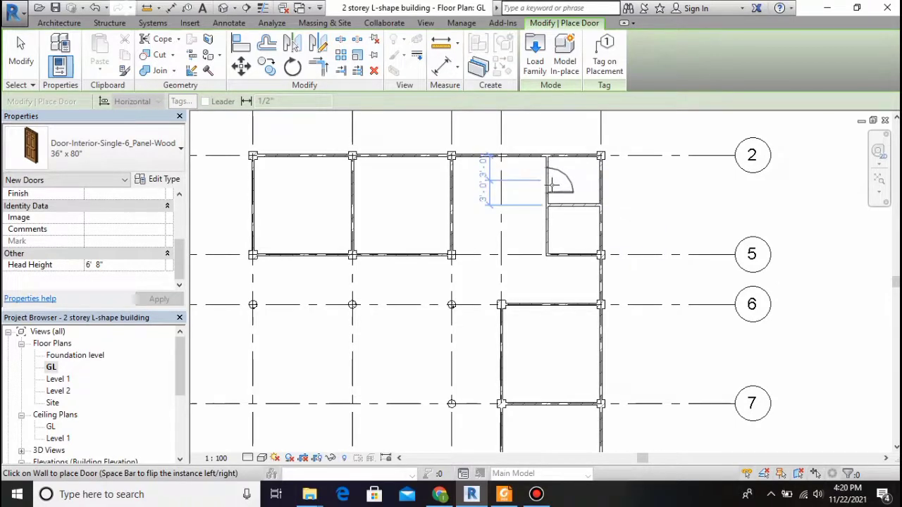
pyautogui.scroll(2, 553, 184)
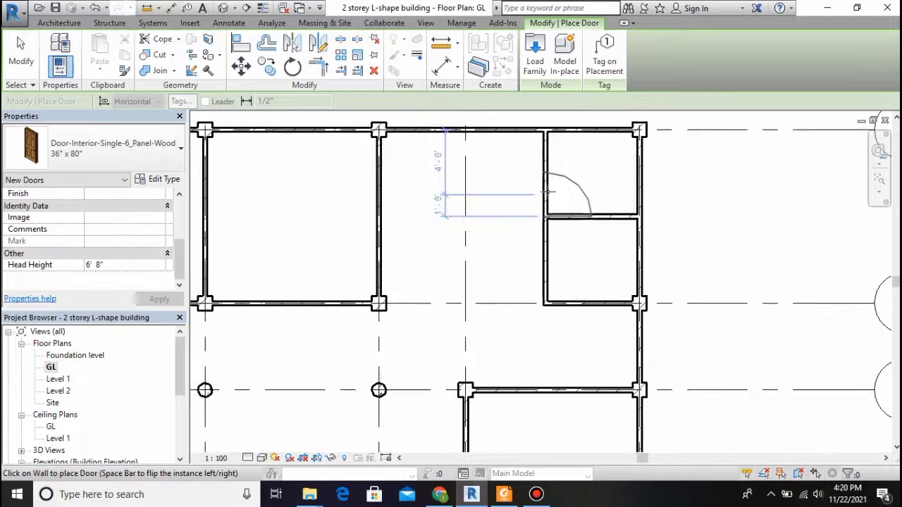
pyautogui.click(549, 189)
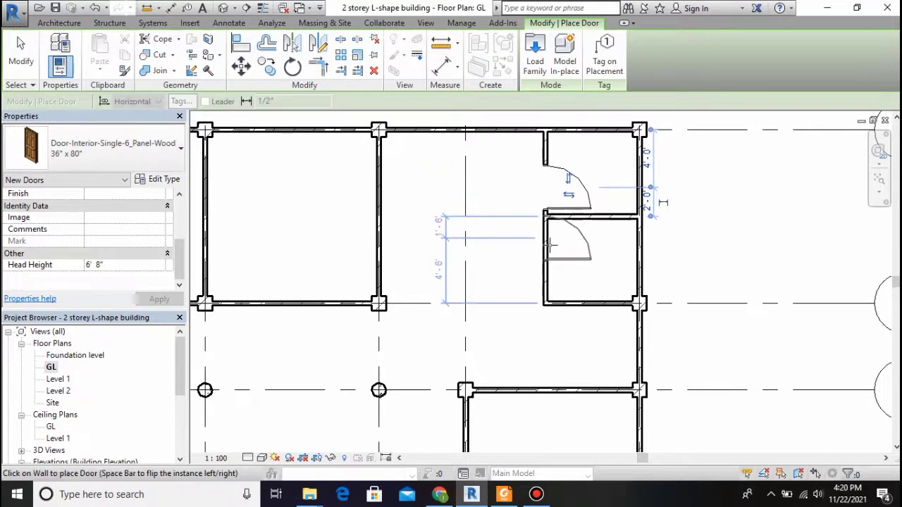
pyautogui.click(549, 243)
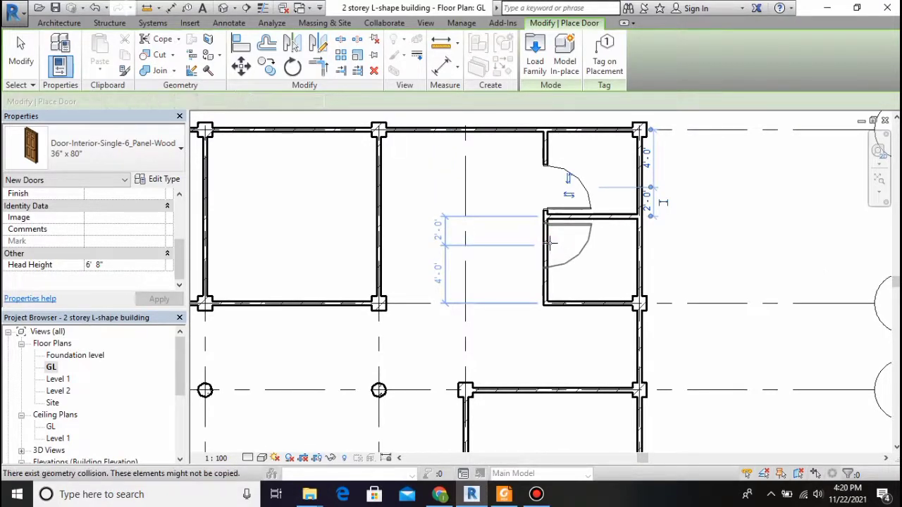
pyautogui.scroll(-4, 551, 243)
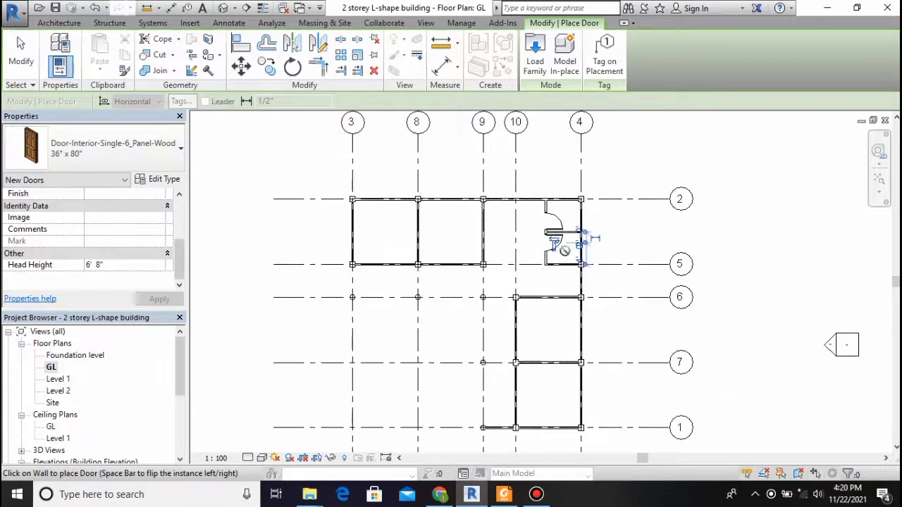
pyautogui.scroll(-1, 565, 251)
pyautogui.scroll(2, 469, 265)
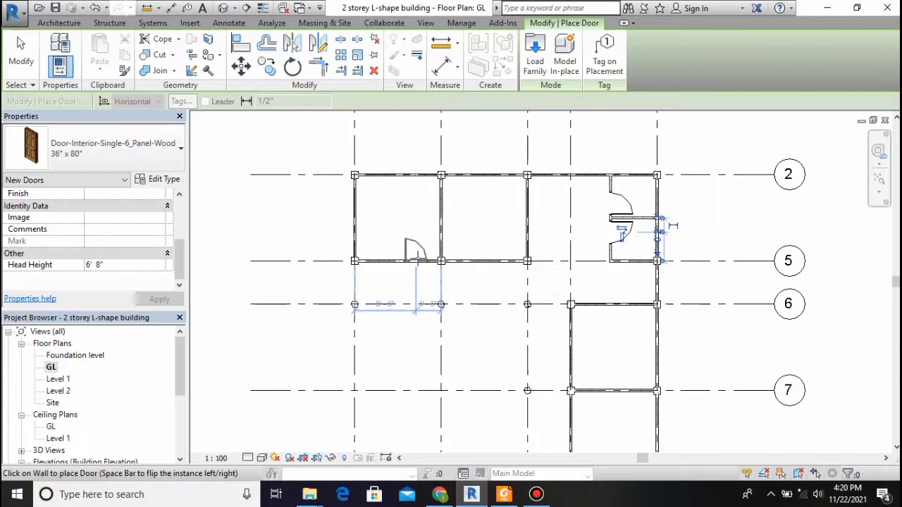
pyautogui.press('Escape')
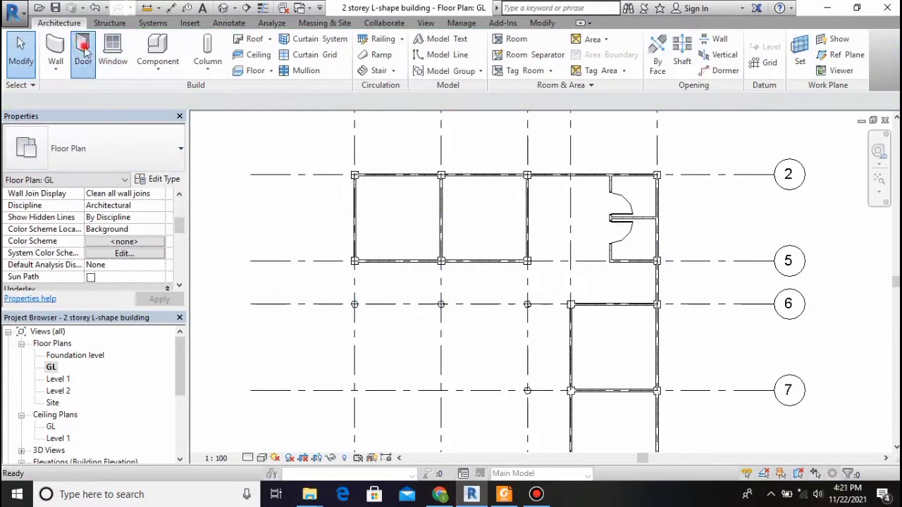
# Start placing doors and review the type properties and available types of the six-panel interior wood door
pyautogui.click(80, 42)
pyautogui.click(164, 180)
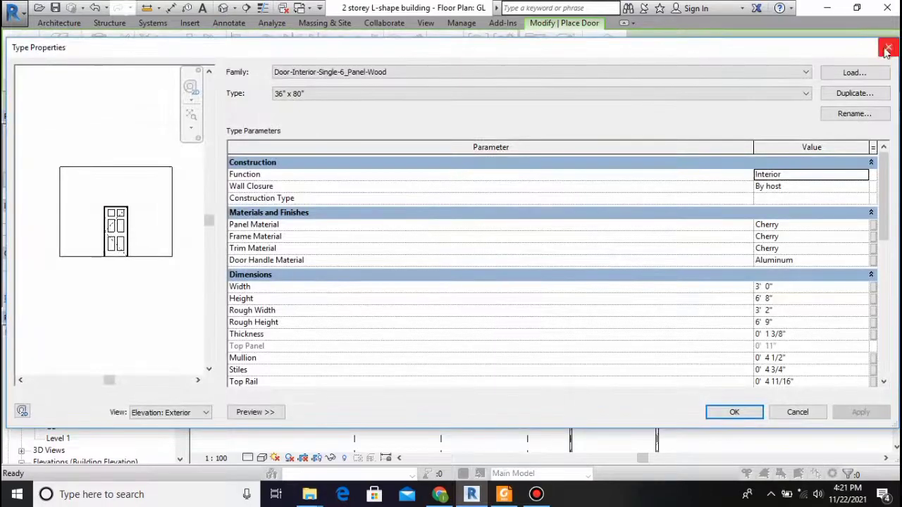
pyautogui.click(887, 48)
pyautogui.click(136, 155)
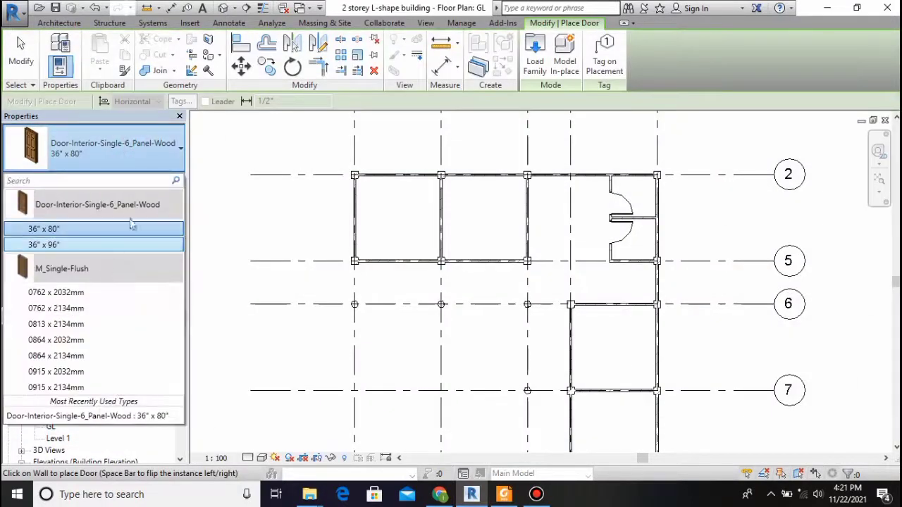
pyautogui.click(169, 167)
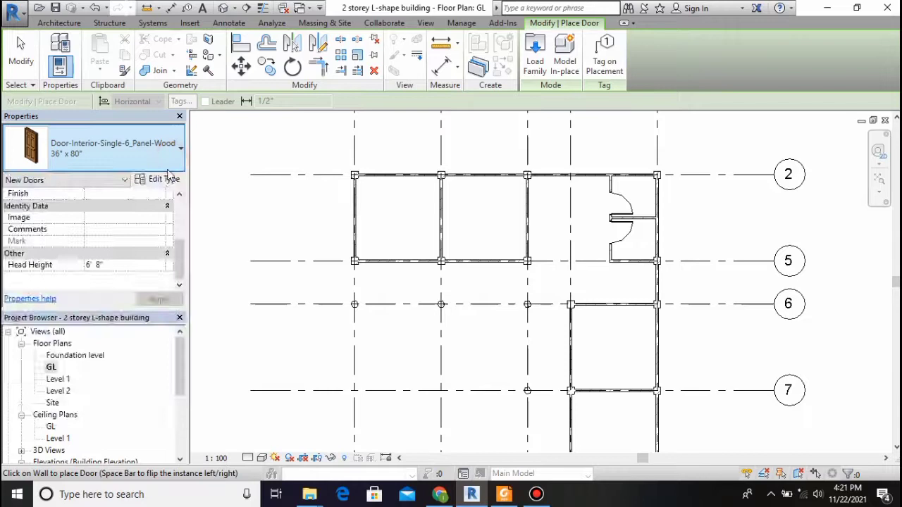
pyautogui.click(169, 168)
pyautogui.click(169, 169)
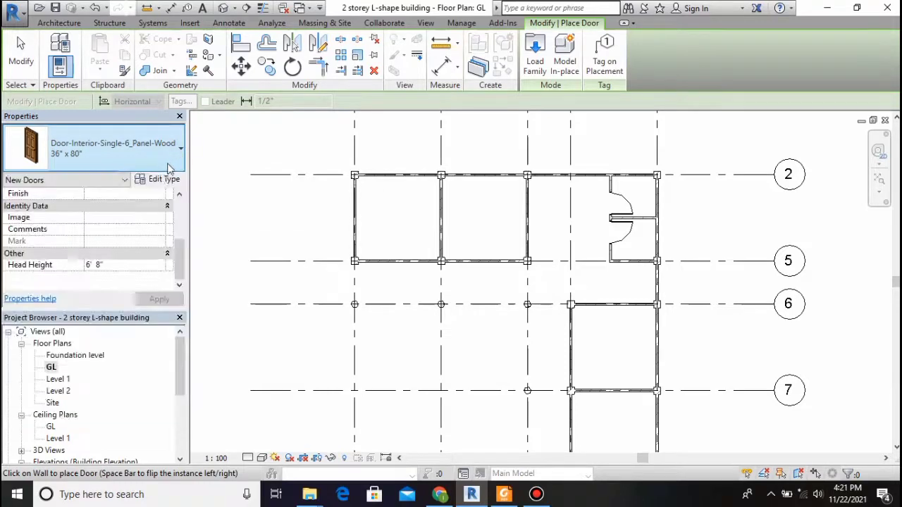
# Duplicate the 36" x 80" six-panel door type as 50" x 80" and set its width to 4' 2"
pyautogui.click(164, 179)
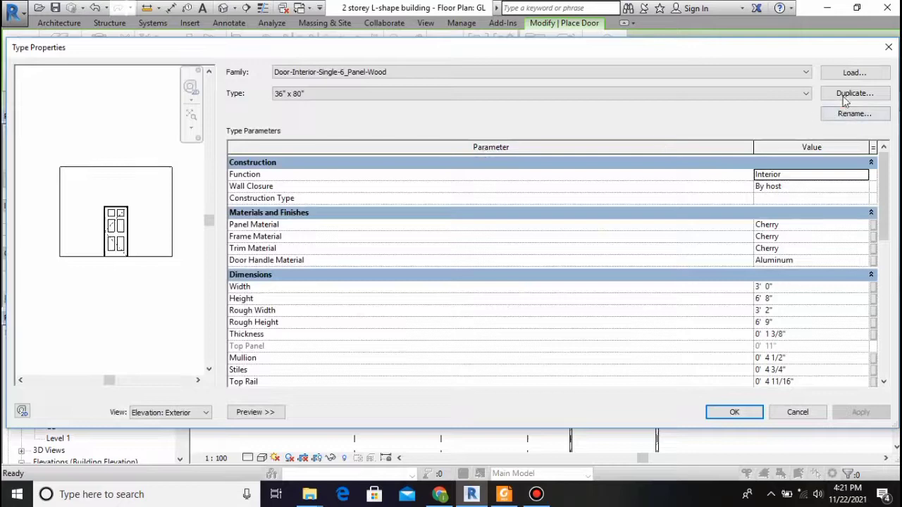
pyautogui.click(852, 93)
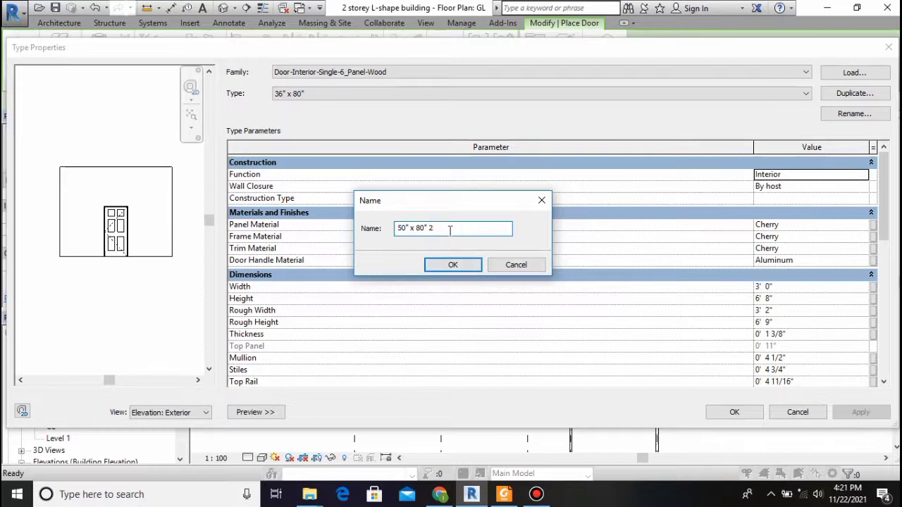
pyautogui.click(455, 265)
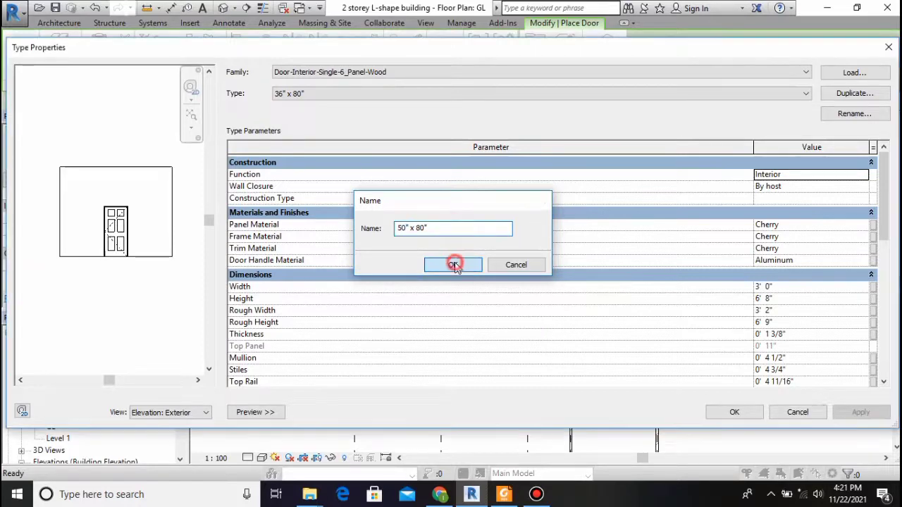
pyautogui.click(759, 286)
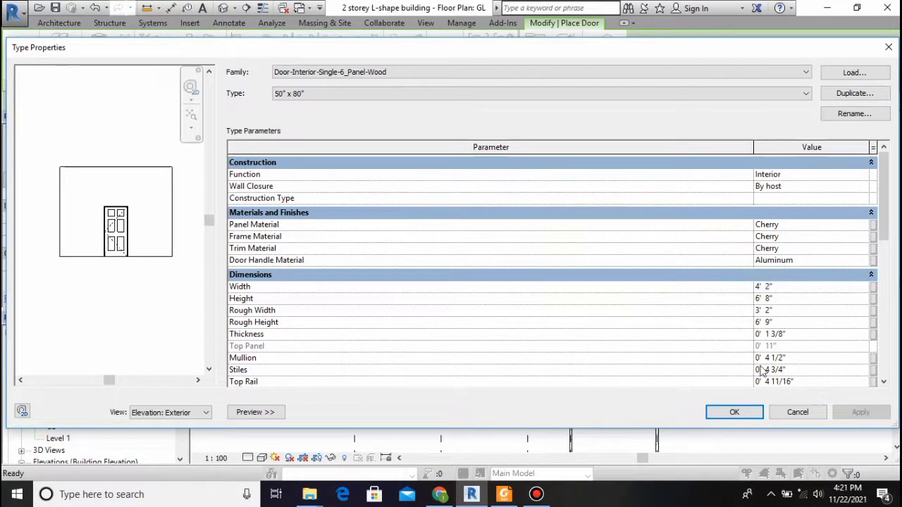
pyautogui.click(737, 413)
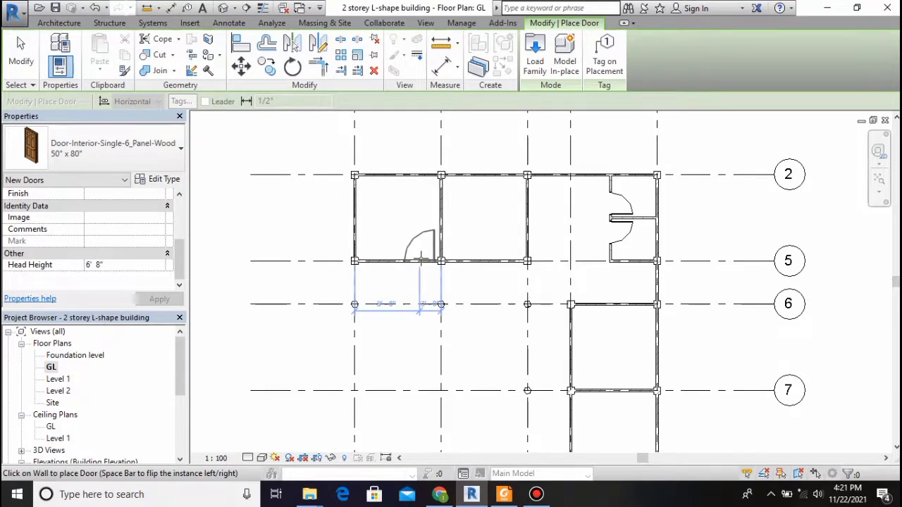
# Place inward-opening 50" x 80" doors on grid 5, 3'-0" from grid 8 in the corner room, and 3'-6" from grid 7 in the room between grids 7 and 1
pyautogui.scroll(1, 421, 259)
pyautogui.click(421, 259)
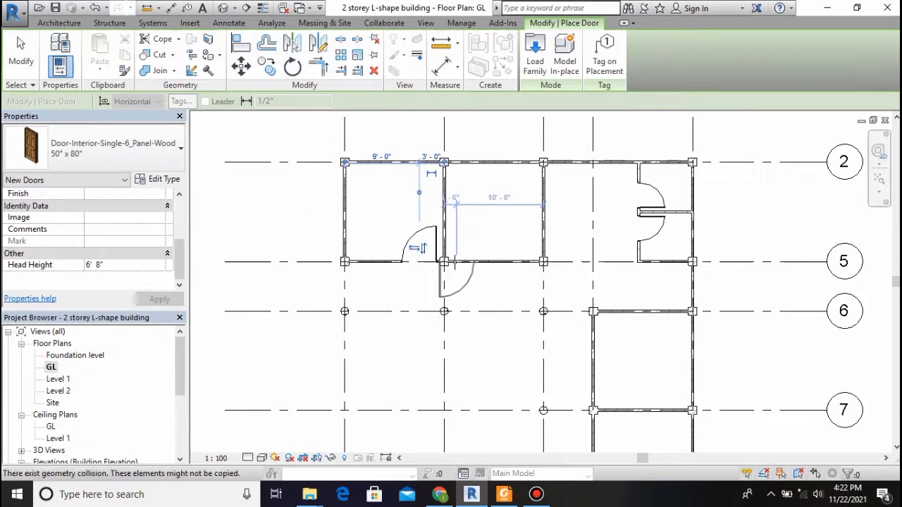
pyautogui.scroll(-2, 572, 305)
pyautogui.scroll(-3, 601, 358)
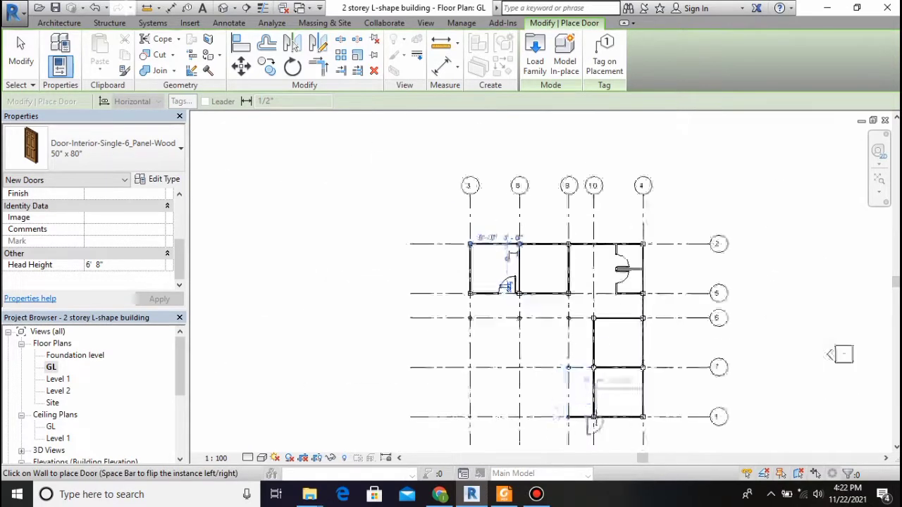
pyautogui.scroll(5, 598, 414)
pyautogui.press('space')
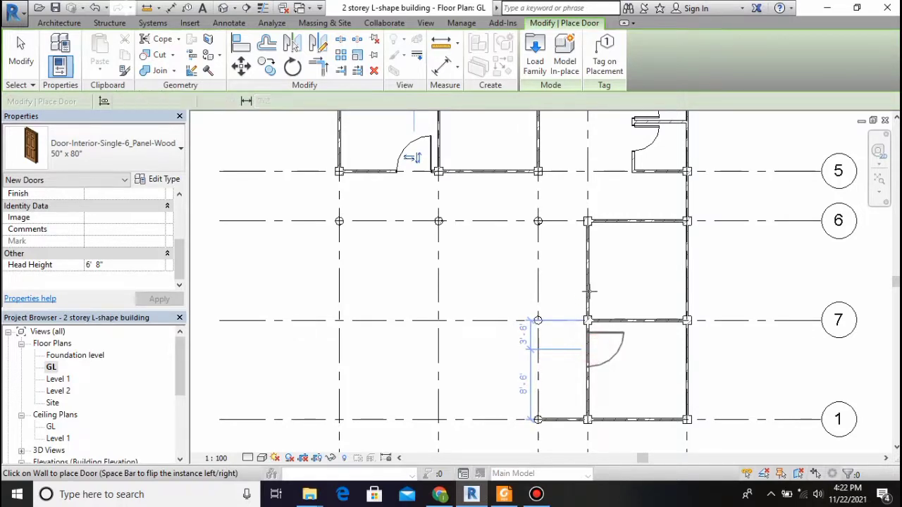
pyautogui.click(592, 347)
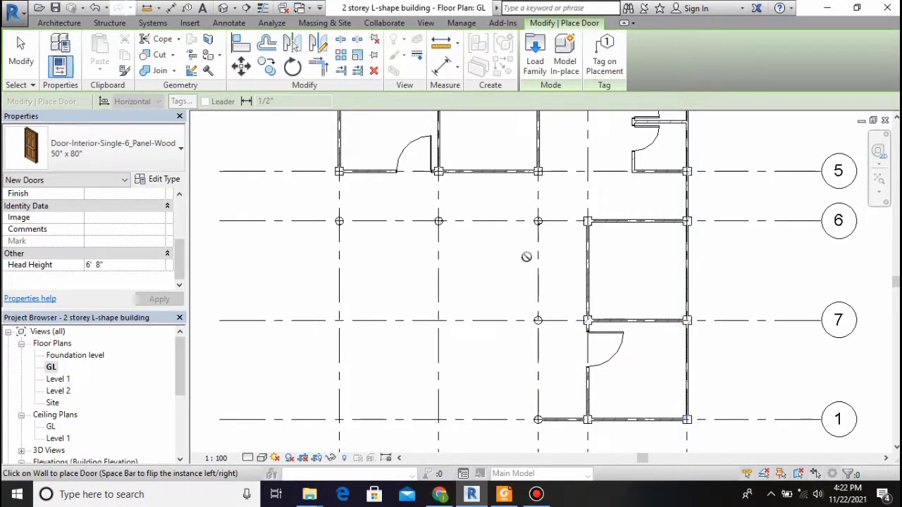
pyautogui.press('Escape')
pyautogui.press('Escape')
# Mirror a copy of the door between grids 7 and 1 about grid 7 into the adjacent room
pyautogui.click(605, 347)
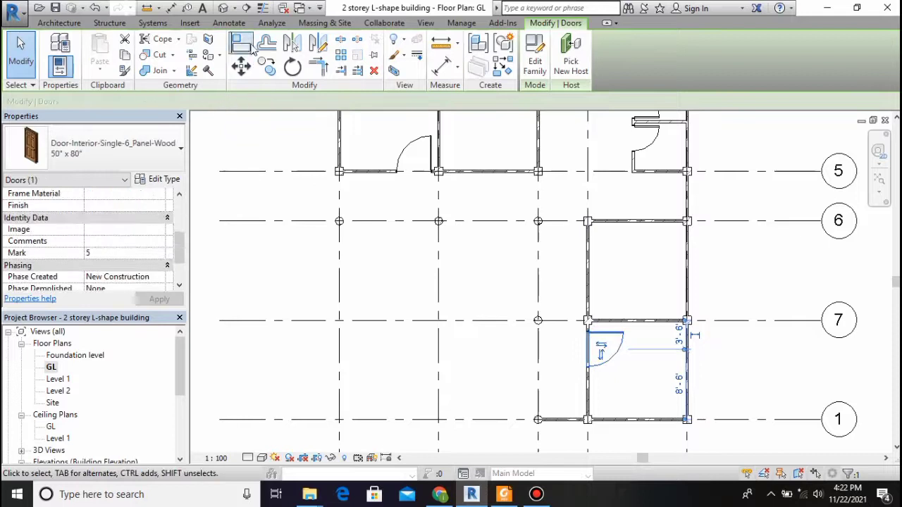
pyautogui.click(292, 43)
pyautogui.click(462, 320)
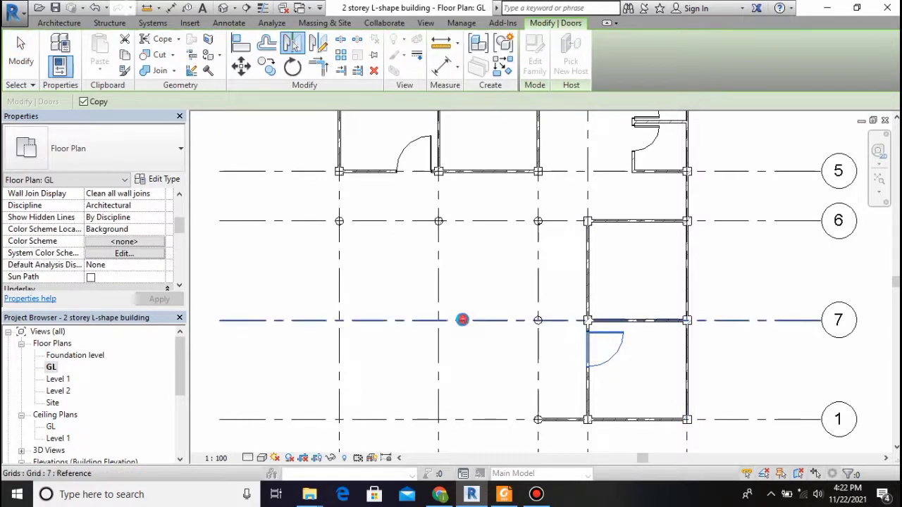
# Mirror a copy of the corner room's 50" x 80" door about grid 8 into the neighbouring room on grid 5
pyautogui.click(425, 144)
pyautogui.click(292, 43)
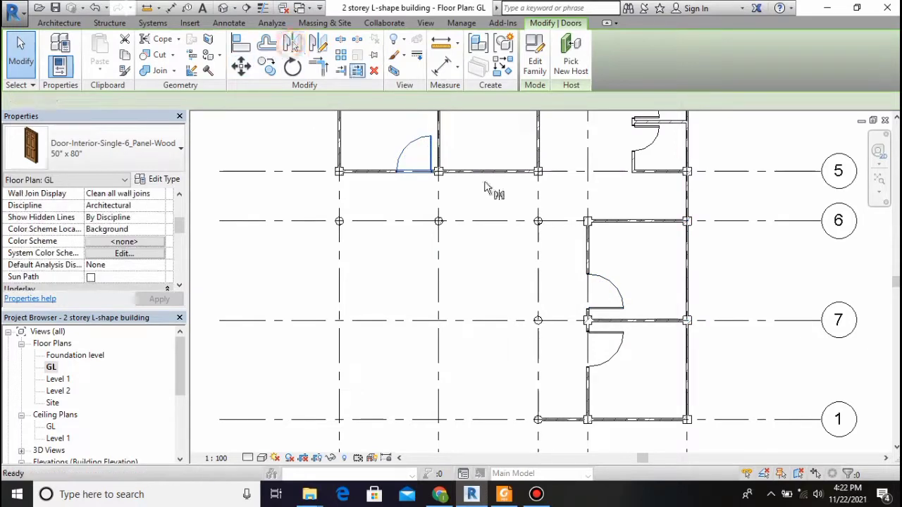
pyautogui.click(440, 248)
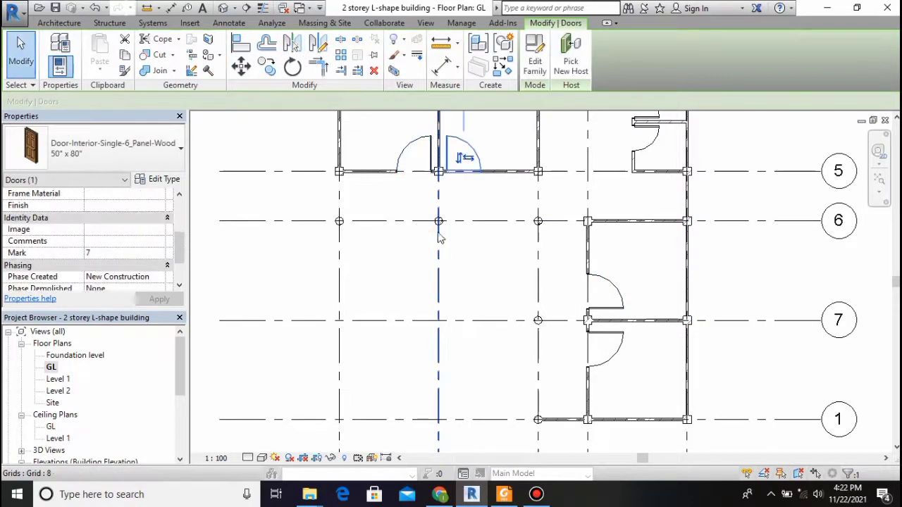
pyautogui.click(235, 157)
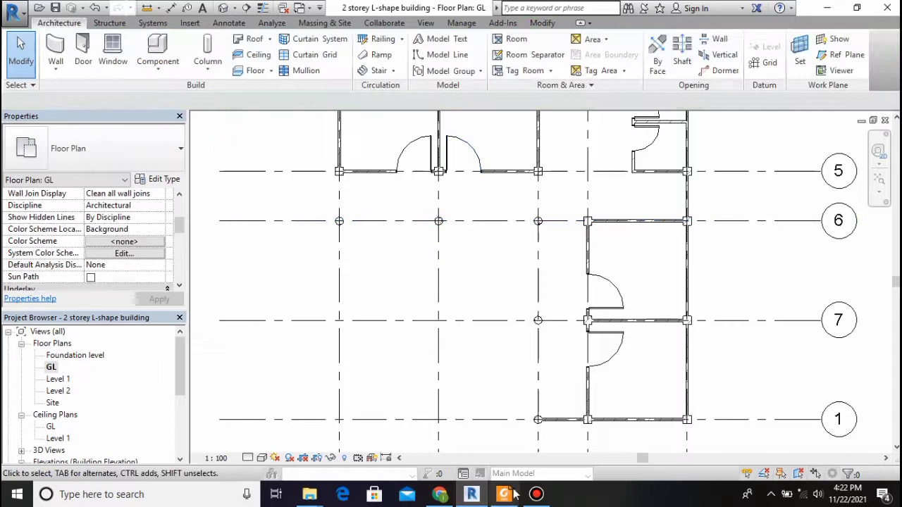
# Open the default 3D view and look at the building straight from the front
pyautogui.scroll(-2, 539, 308)
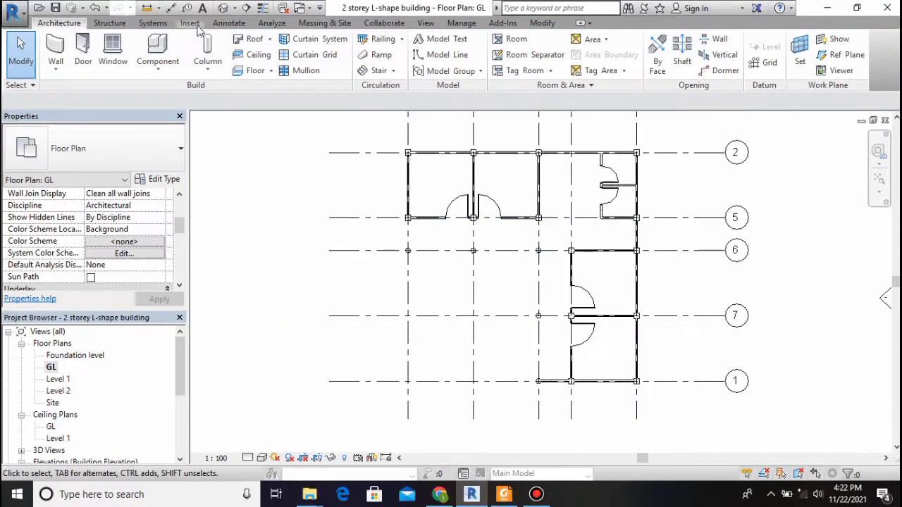
pyautogui.click(224, 11)
pyautogui.scroll(1, 524, 268)
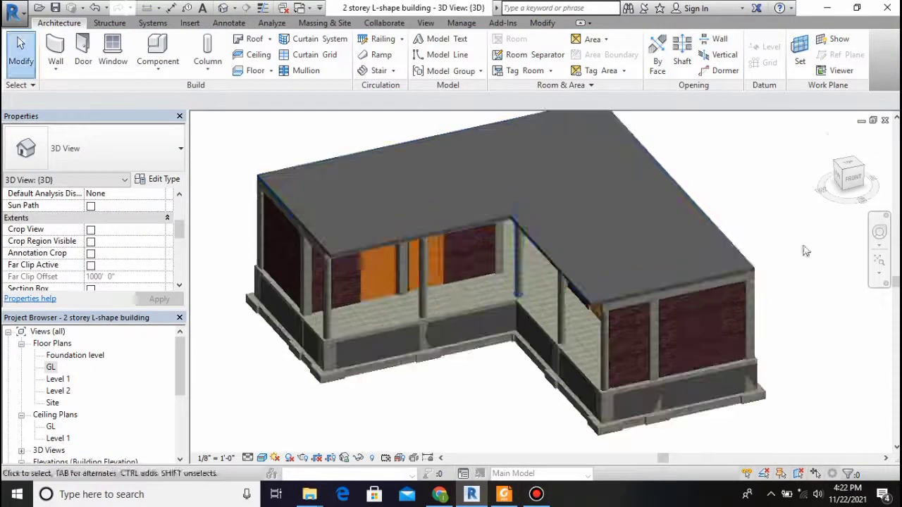
pyautogui.click(850, 174)
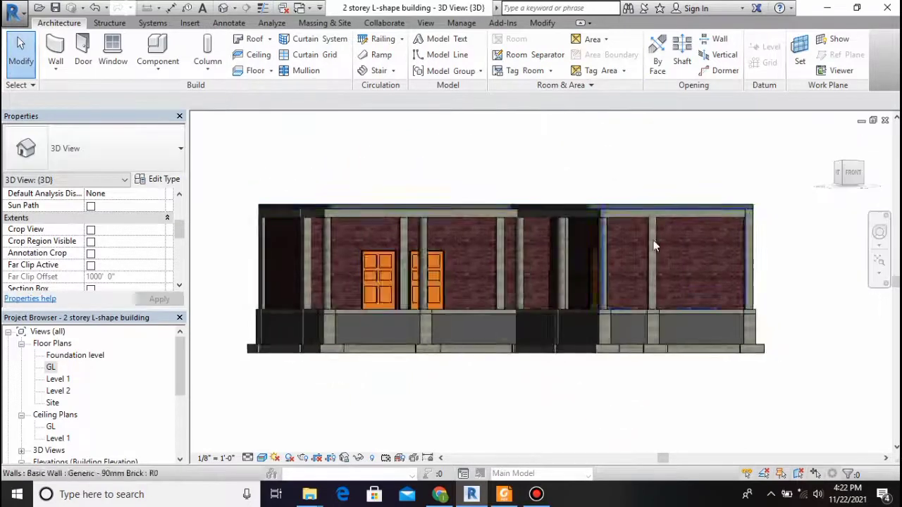
# Hide the Generic Floor - 6" slab covering the building as an element in the 3D view
pyautogui.click(610, 195)
pyautogui.rightClick(610, 191)
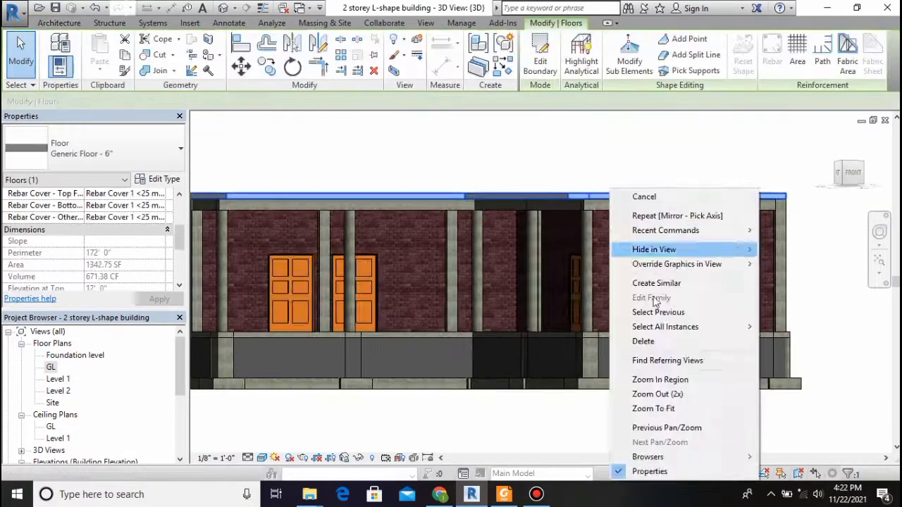
pyautogui.moveTo(665, 250)
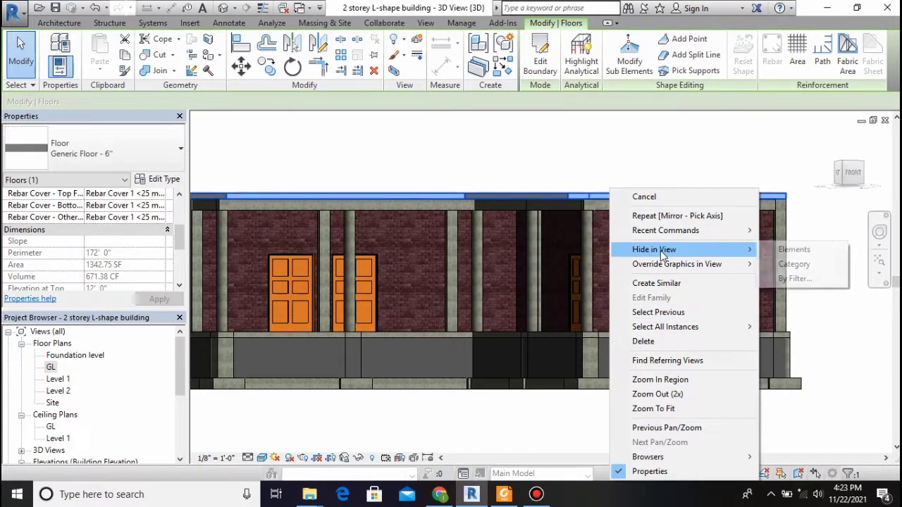
pyautogui.click(789, 251)
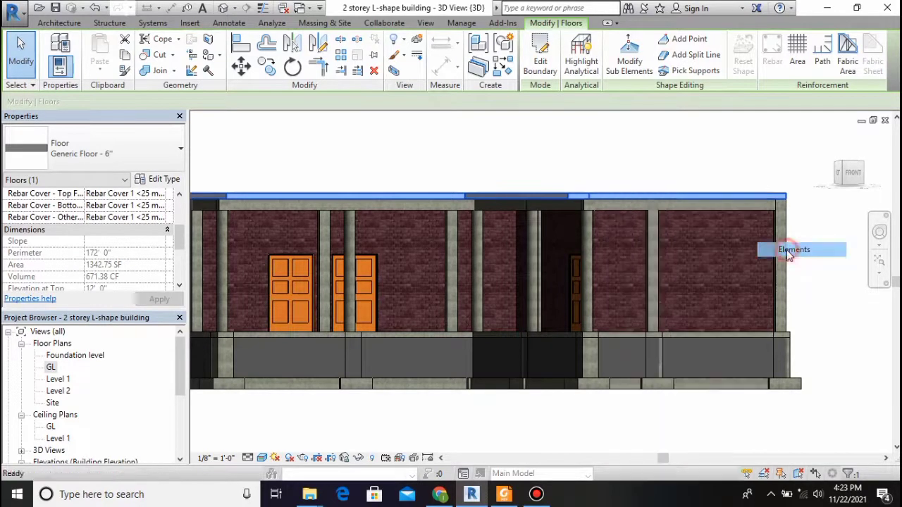
# Inspect the doors inside the uncovered building from an isometric angle and undo hiding the slab
pyautogui.scroll(-3, 697, 240)
pyautogui.click(827, 136)
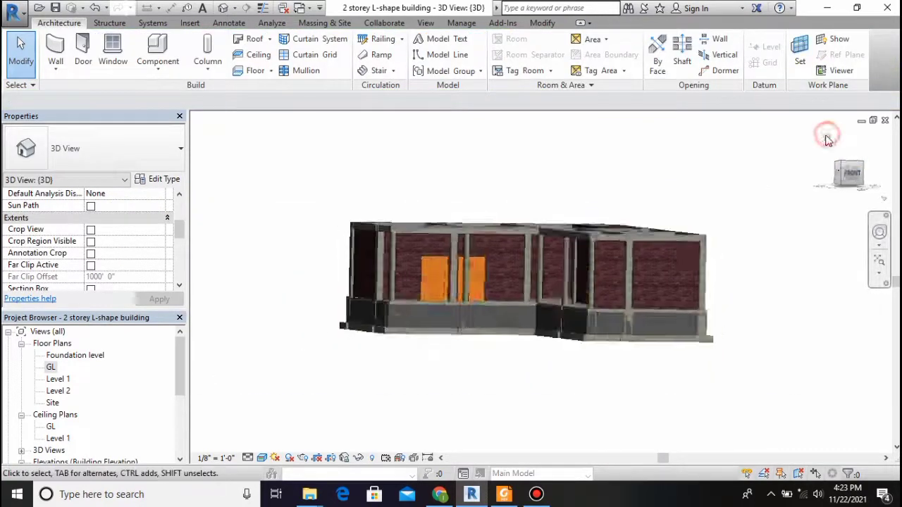
pyautogui.click(834, 170)
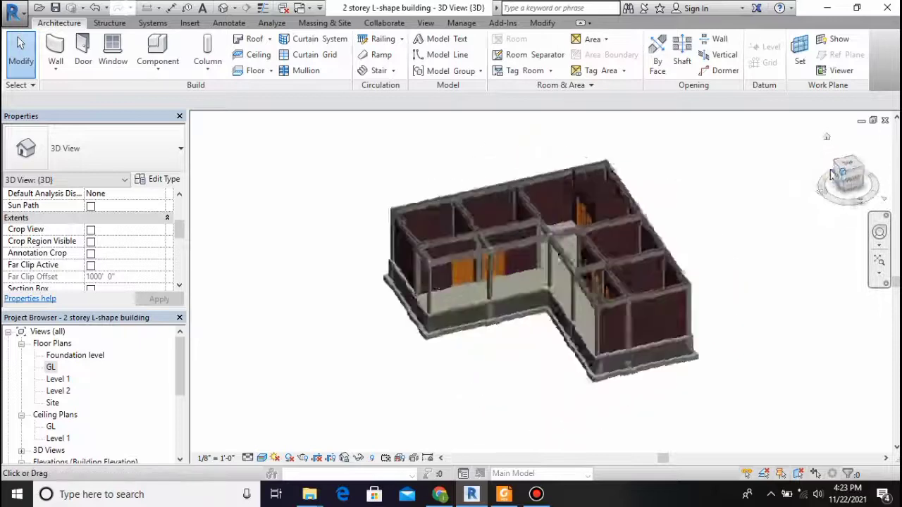
pyautogui.scroll(2, 555, 281)
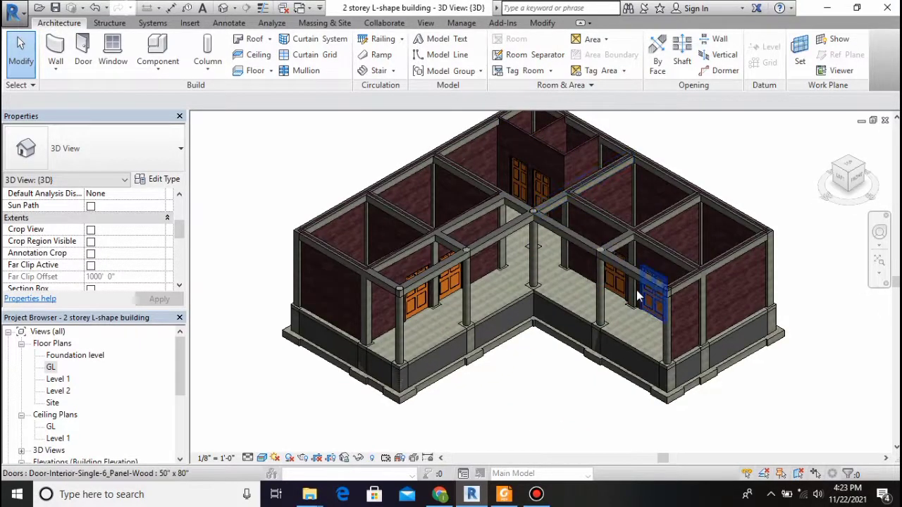
pyautogui.scroll(-1, 636, 290)
pyautogui.scroll(-2, 448, 304)
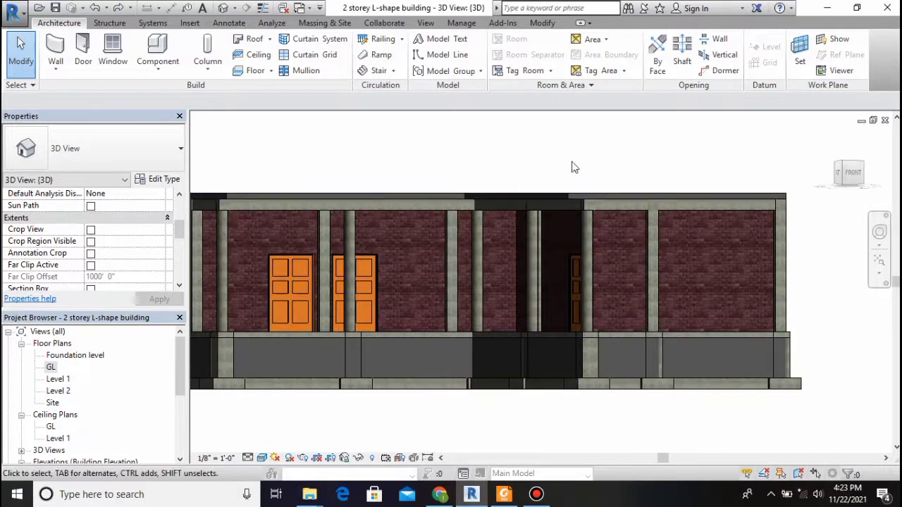
pyautogui.click(835, 153)
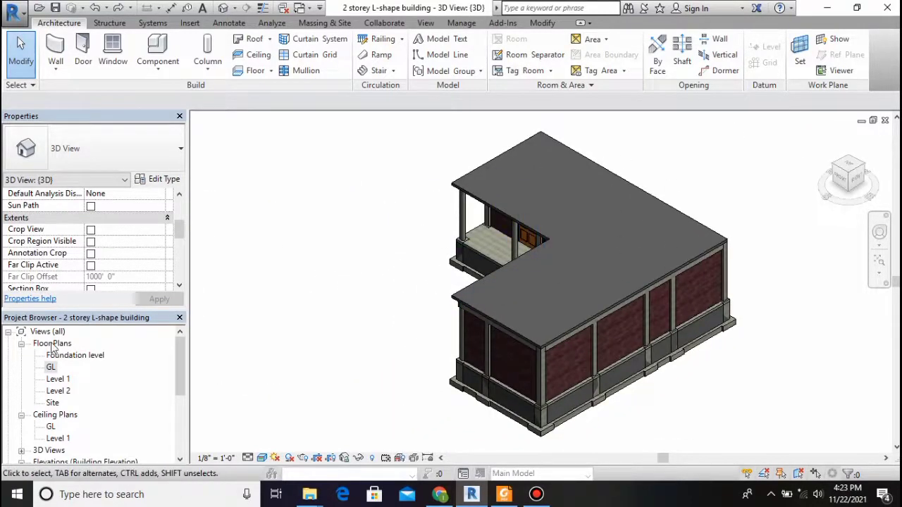
# Return to the GL floor plan, start the Window tool and check the available M_Fixed sizes
pyautogui.doubleClick(51, 367)
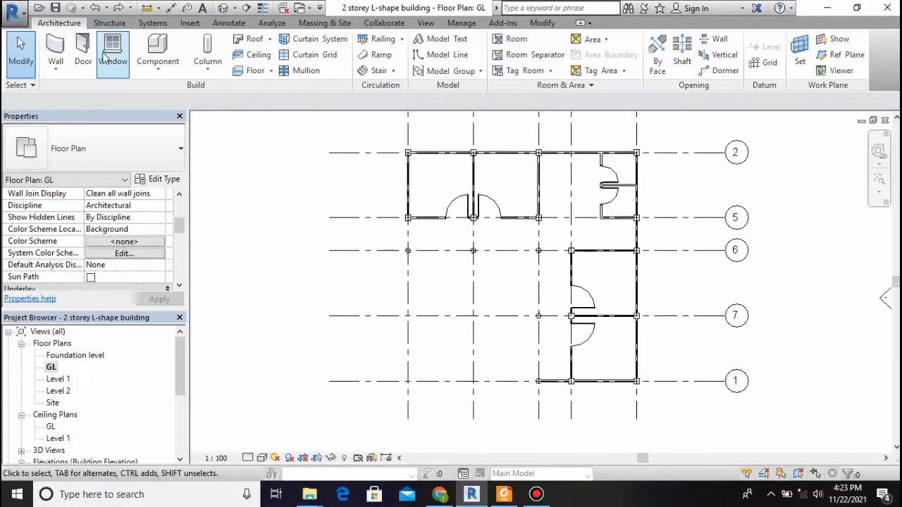
pyautogui.click(113, 57)
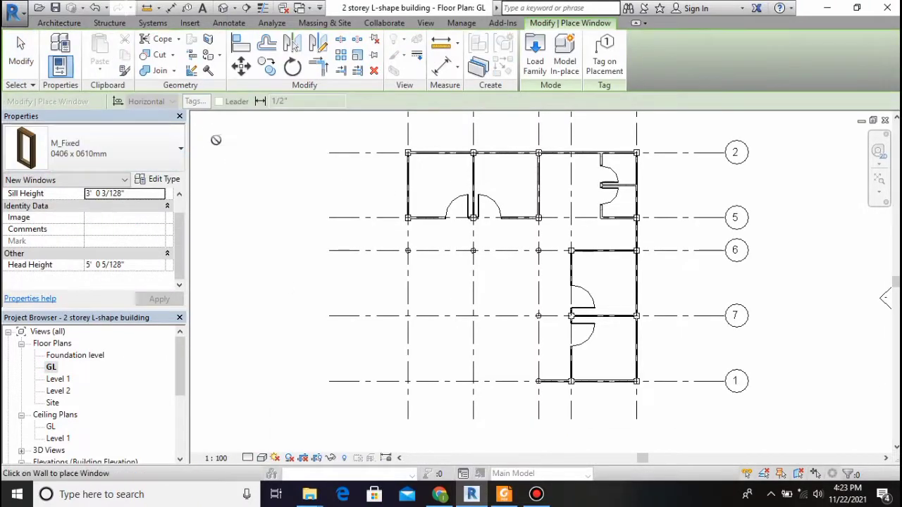
pyautogui.click(157, 148)
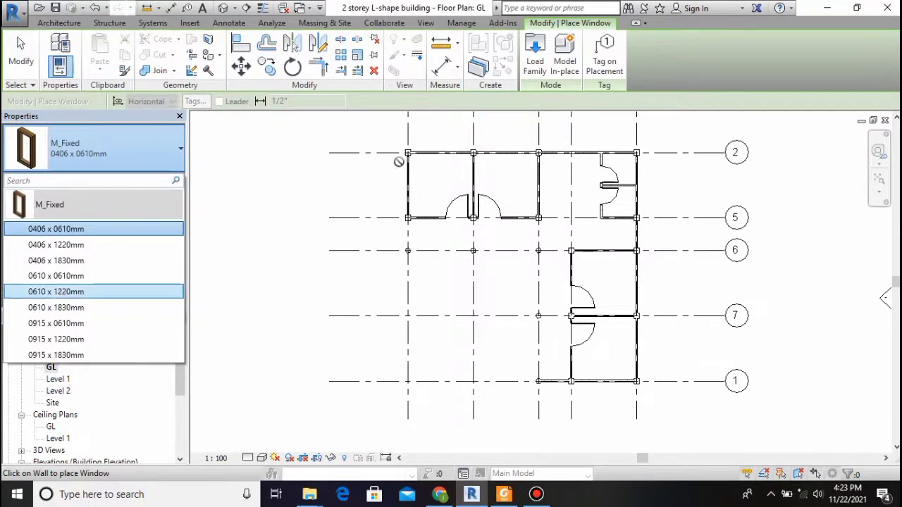
# Begin loading a window family and browse to the Windows folder of the US Imperial library
pyautogui.click(535, 55)
pyautogui.click(412, 113)
pyautogui.click(383, 191)
pyautogui.doubleClick(347, 158)
pyautogui.scroll(-8, 345, 167)
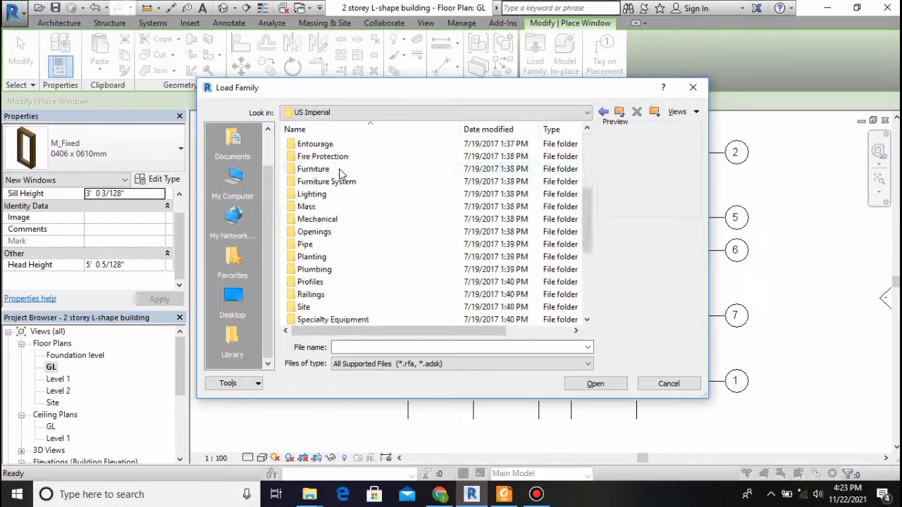
pyautogui.doubleClick(312, 308)
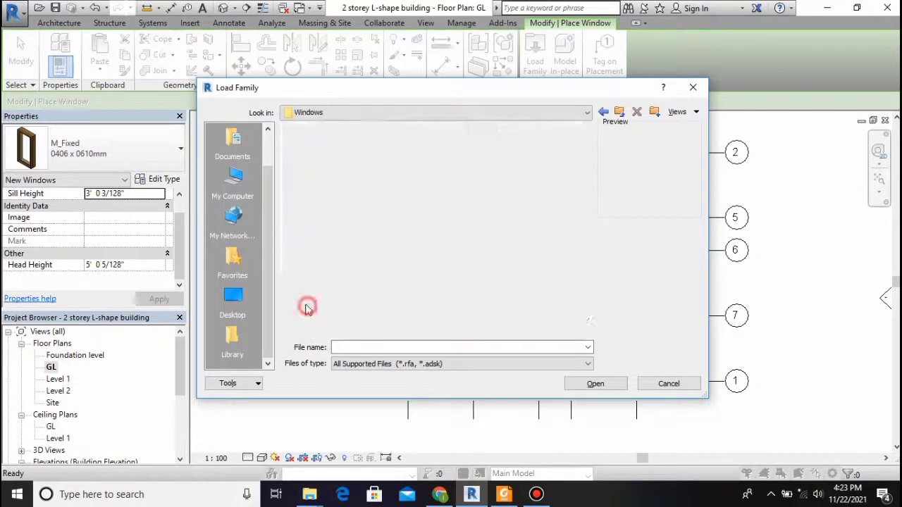
# Preview the window families in the Windows library folder to compare their shapes, from Archtop with Trim to Window-Square Opening
pyautogui.click(351, 145)
pyautogui.click(345, 182)
pyautogui.scroll(-2, 359, 213)
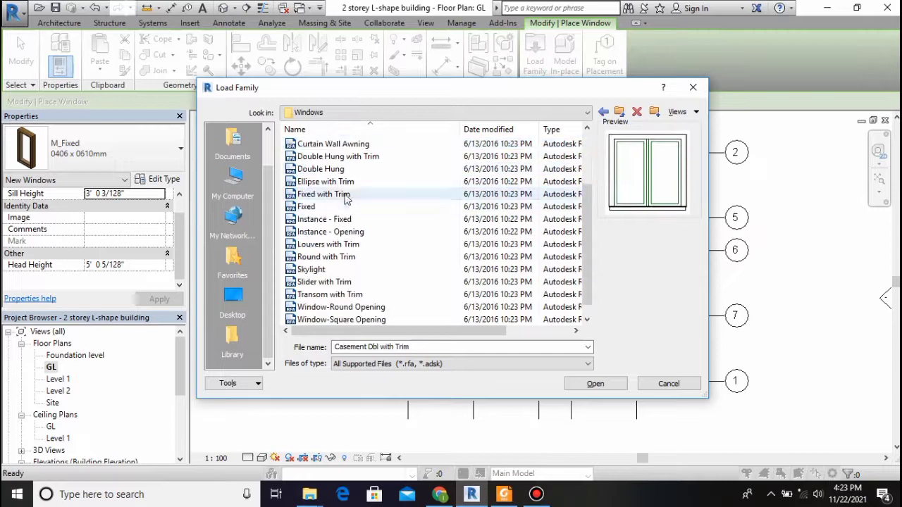
pyautogui.click(349, 194)
pyautogui.press('Down')
pyautogui.press('Down')
pyautogui.press('Down')
pyautogui.press('Down')
pyautogui.press('Down')
pyautogui.press('Down')
pyautogui.press('Down')
pyautogui.press('Down')
pyautogui.press('Down')
pyautogui.press('Down')
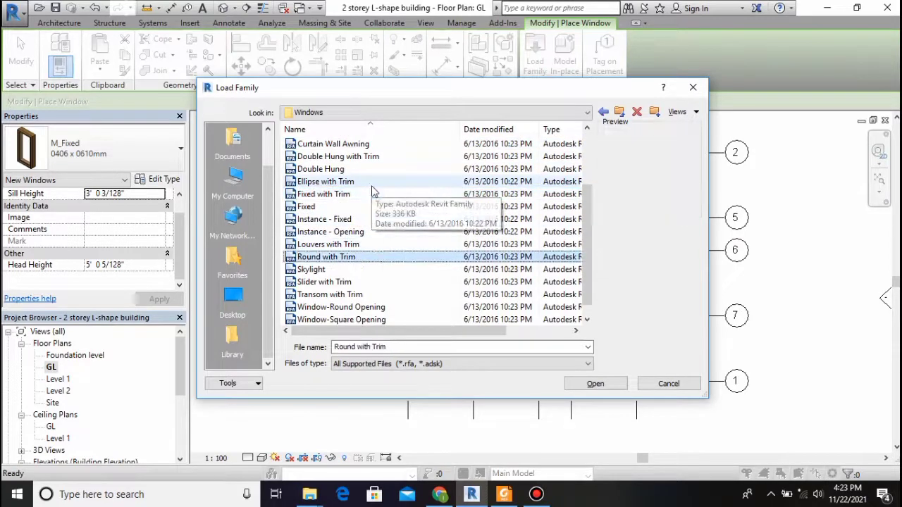
pyautogui.press('Up')
pyautogui.press('Up')
pyautogui.press('Up')
pyautogui.press('Up')
pyautogui.press('Up')
pyautogui.press('Up')
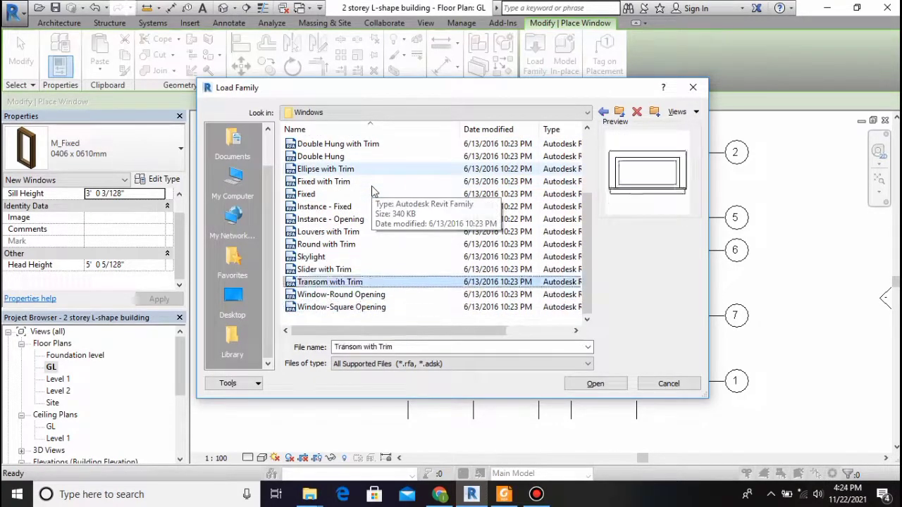
pyautogui.press('Down')
pyautogui.press('Down')
pyautogui.press('Down')
pyautogui.press('Up')
pyautogui.press('Up')
pyautogui.press('Up')
pyautogui.press('Up')
pyautogui.press('Up')
pyautogui.press('Up')
pyautogui.press('Up')
pyautogui.press('Up')
pyautogui.press('Up')
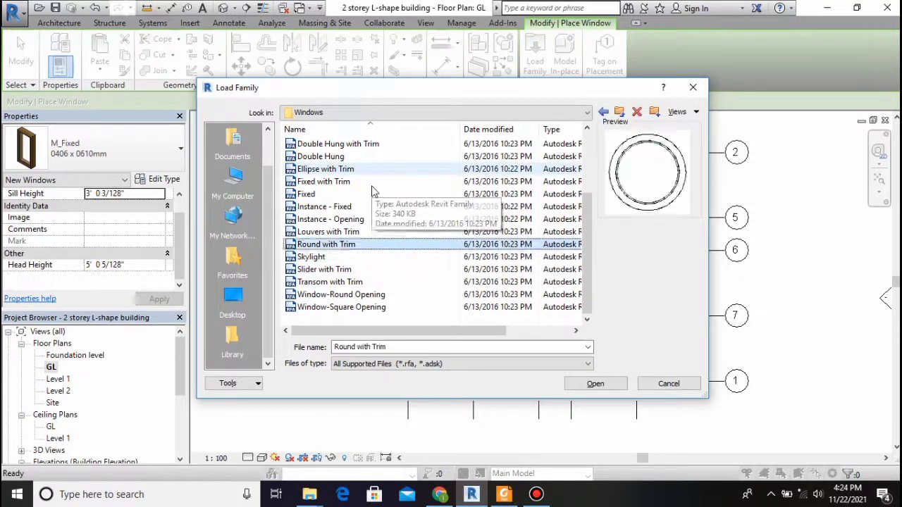
pyautogui.press('Up')
pyautogui.press('Up')
pyautogui.press('Up')
pyautogui.press('Up')
pyautogui.press('Up')
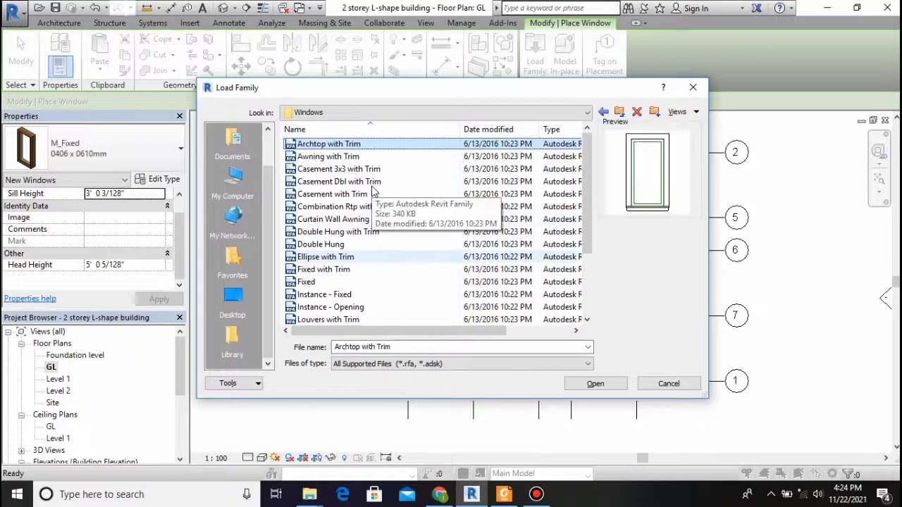
# Load the Casement 3x3 with Trim window family and set the sill height of new 36" x 48" windows to 3' 6"
pyautogui.press('Down')
pyautogui.press('Down')
pyautogui.press('Down')
pyautogui.press('Up')
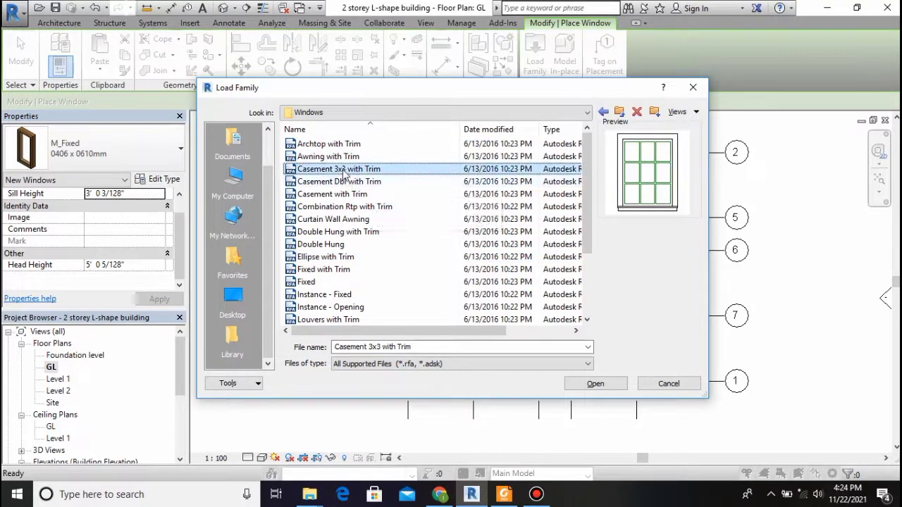
pyautogui.click(594, 384)
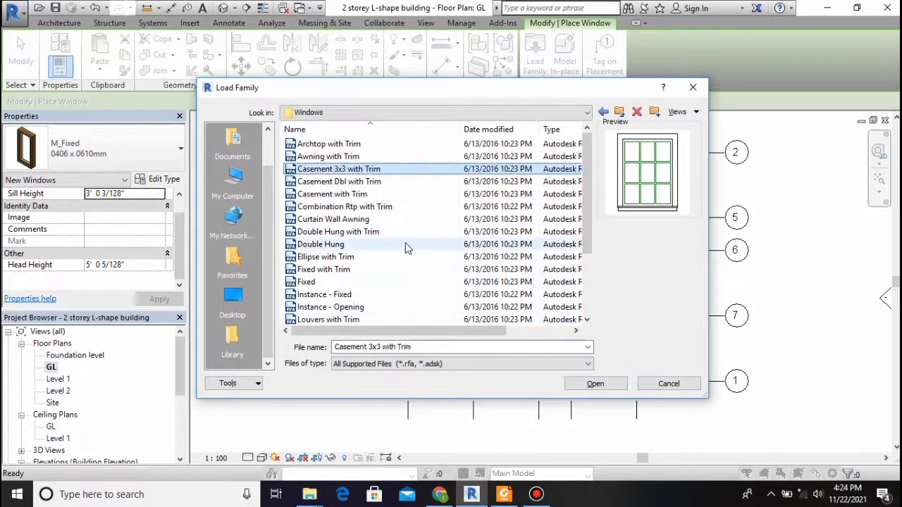
pyautogui.click(596, 385)
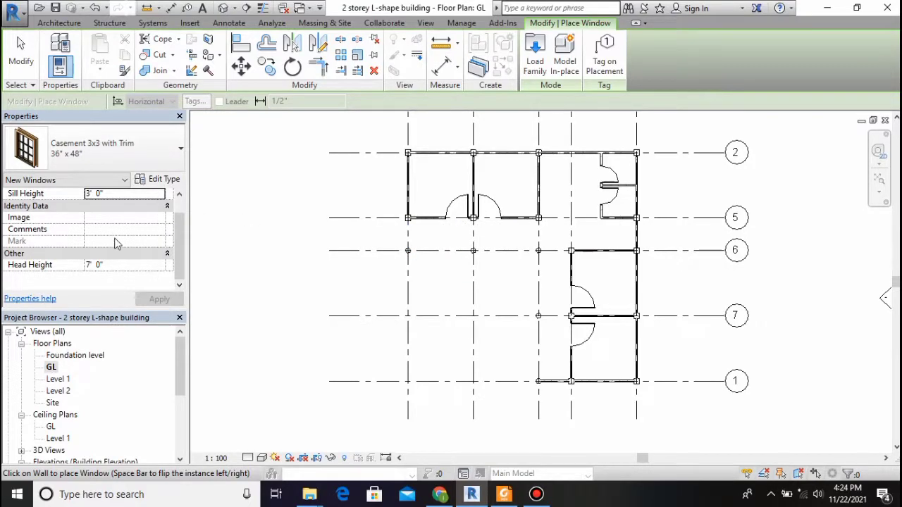
pyautogui.scroll(1, 113, 237)
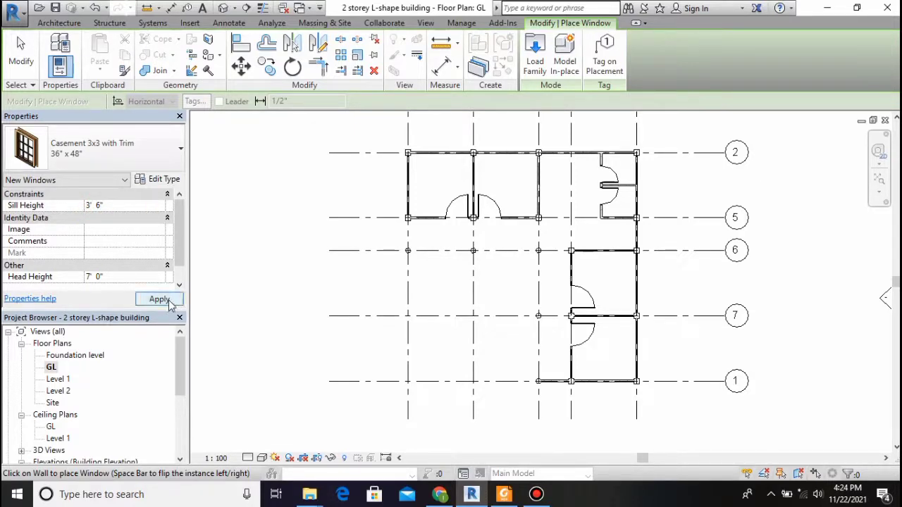
pyautogui.scroll(-1, 81, 252)
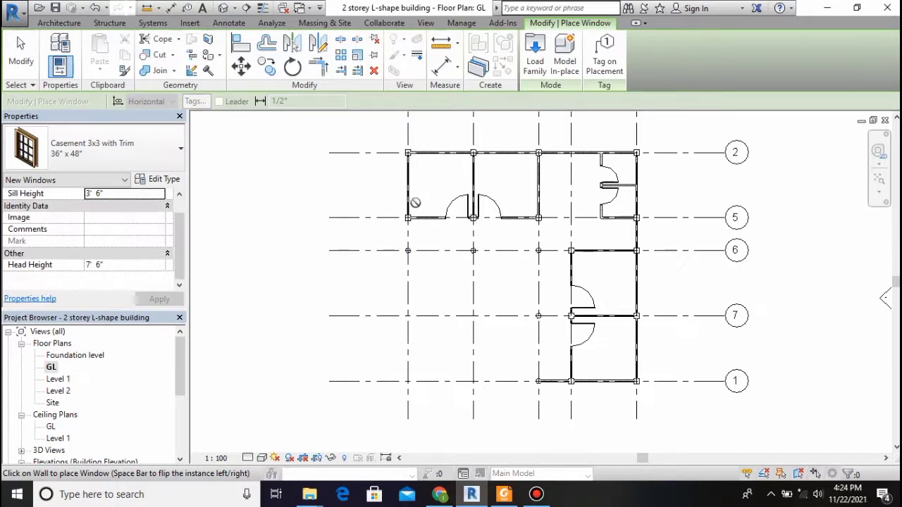
# Place a casement window beside each door in the grid 5 wall, about 3'-2" and 3'-6" from the two end columns
pyautogui.scroll(4, 423, 185)
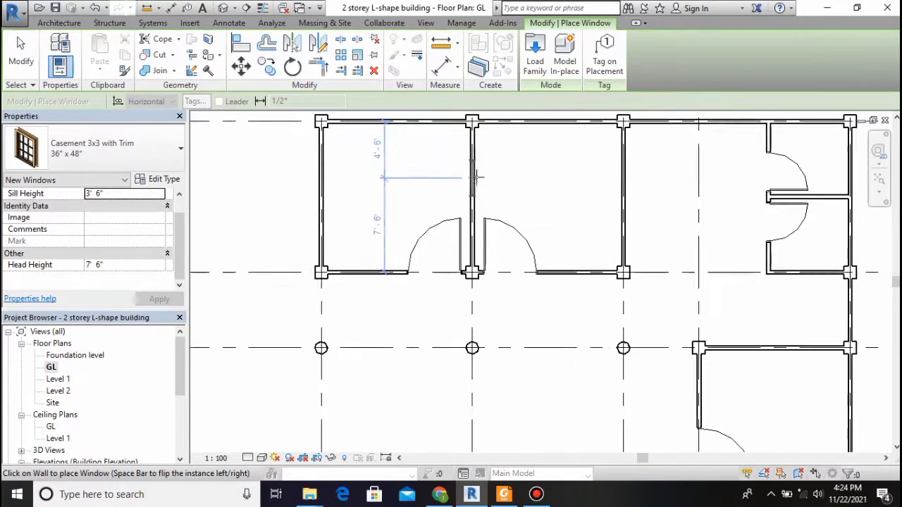
pyautogui.scroll(4, 356, 273)
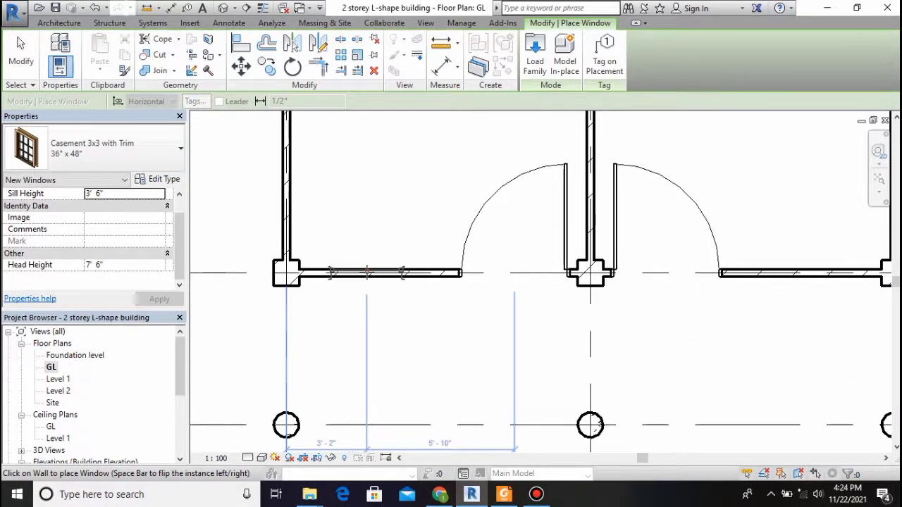
pyautogui.click(367, 274)
pyautogui.scroll(-3, 458, 275)
pyautogui.scroll(2, 627, 276)
pyautogui.scroll(1, 627, 274)
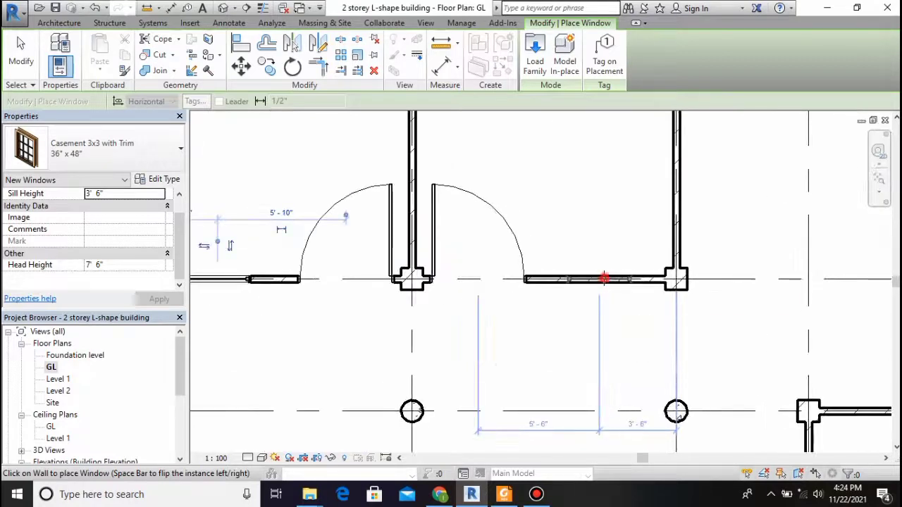
pyautogui.click(601, 278)
pyautogui.scroll(-1, 679, 196)
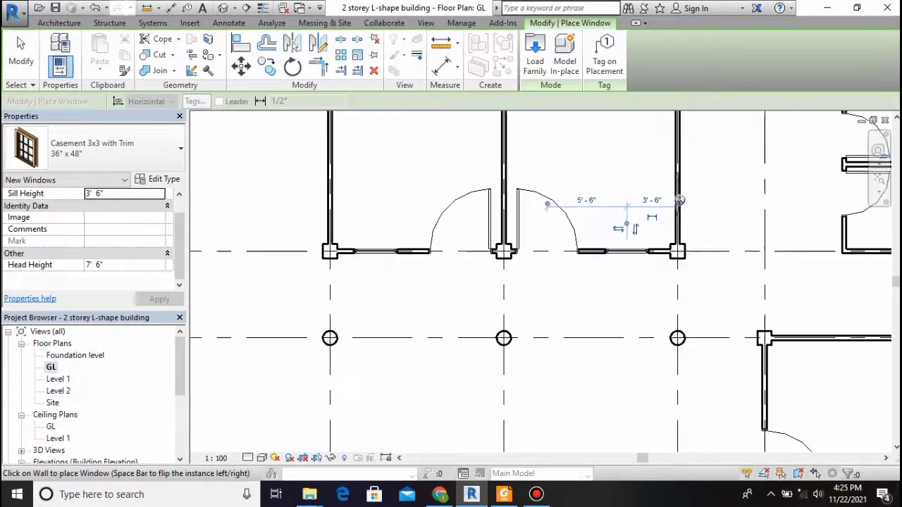
# Place two casement windows in each outer side wall of the two-room block between grids 2 and 5
pyautogui.scroll(-1, 641, 270)
pyautogui.scroll(1, 442, 198)
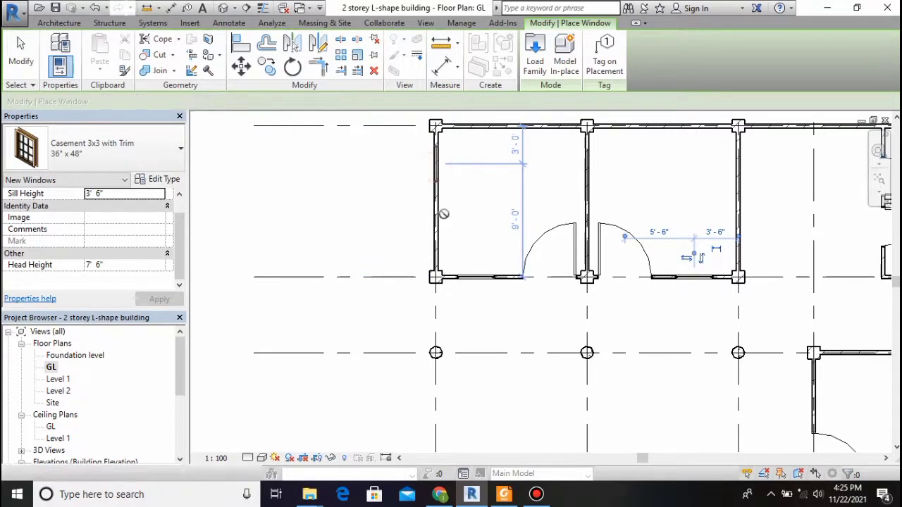
pyautogui.click(436, 164)
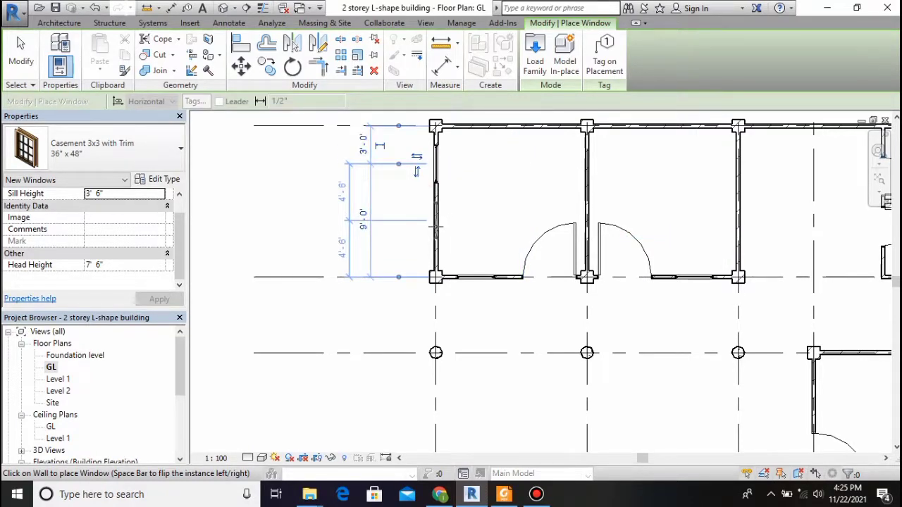
pyautogui.click(436, 229)
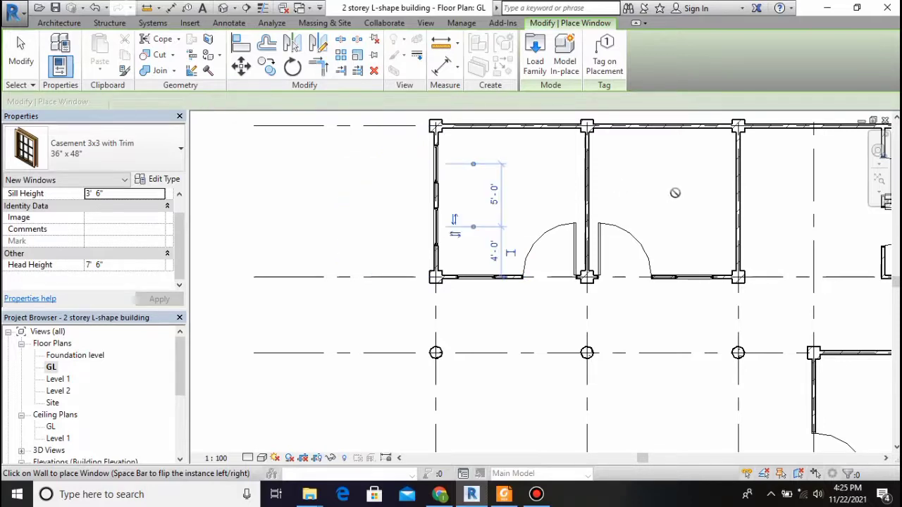
pyautogui.scroll(1, 738, 166)
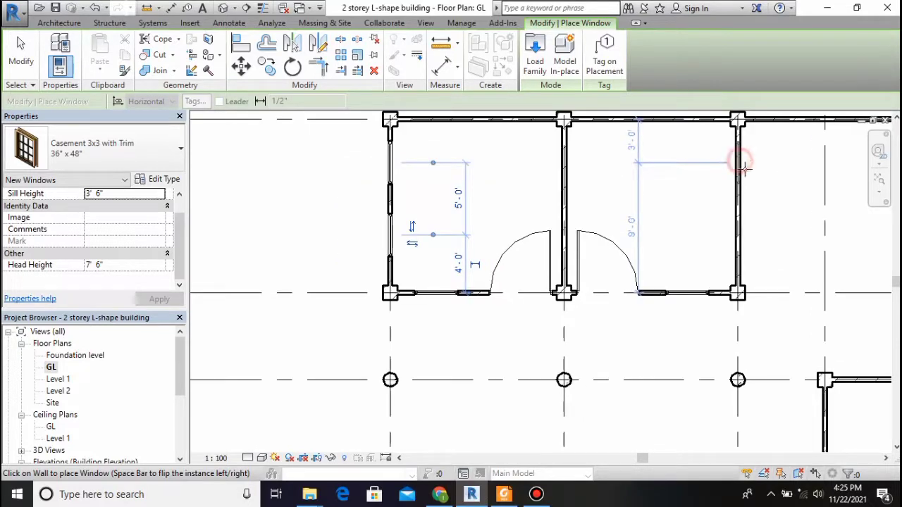
pyautogui.click(744, 166)
pyautogui.click(738, 242)
# Place casement windows beside both doors of the rooms between grids 6 and 1, and one centred in the grid 6 wall
pyautogui.scroll(-3, 655, 212)
pyautogui.scroll(1, 746, 287)
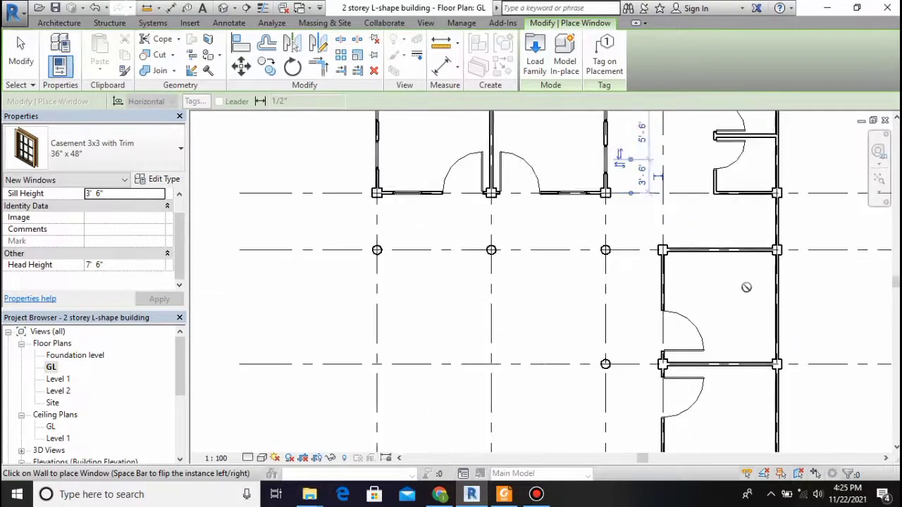
pyautogui.scroll(1, 733, 290)
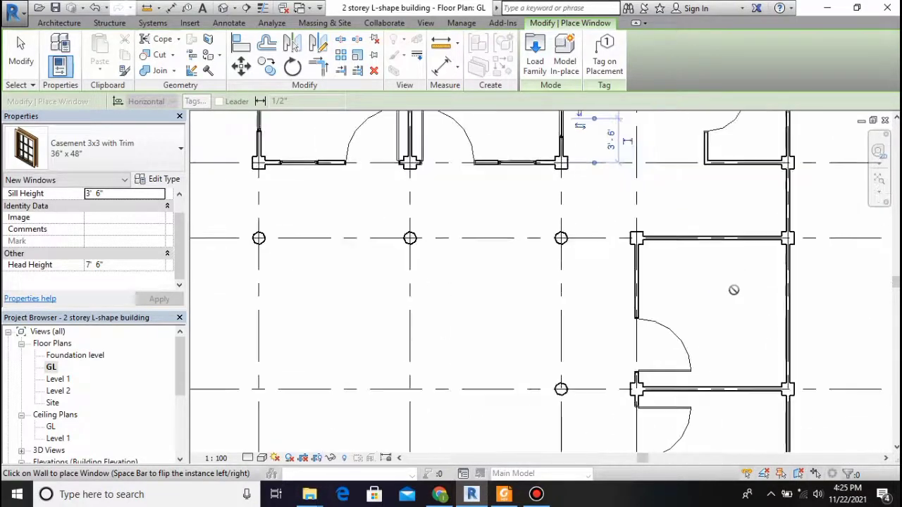
pyautogui.click(636, 275)
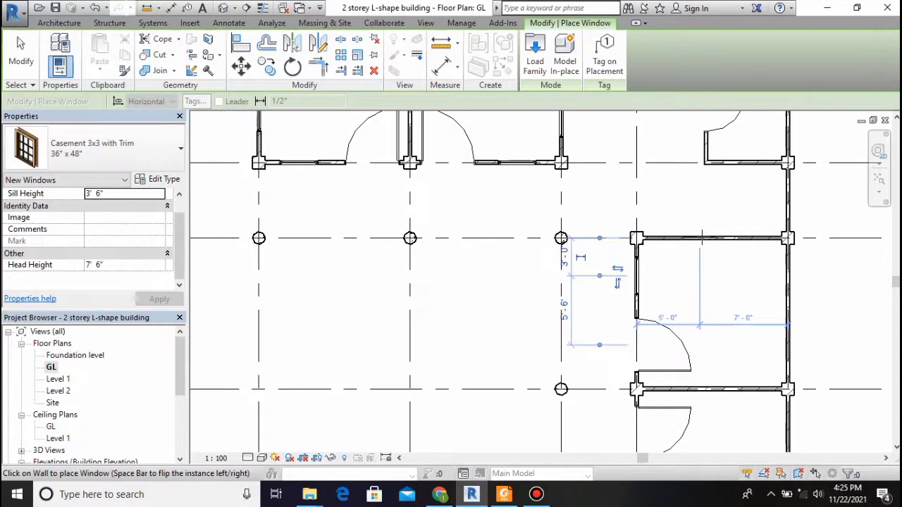
pyautogui.scroll(-2, 688, 204)
pyautogui.scroll(-1, 676, 201)
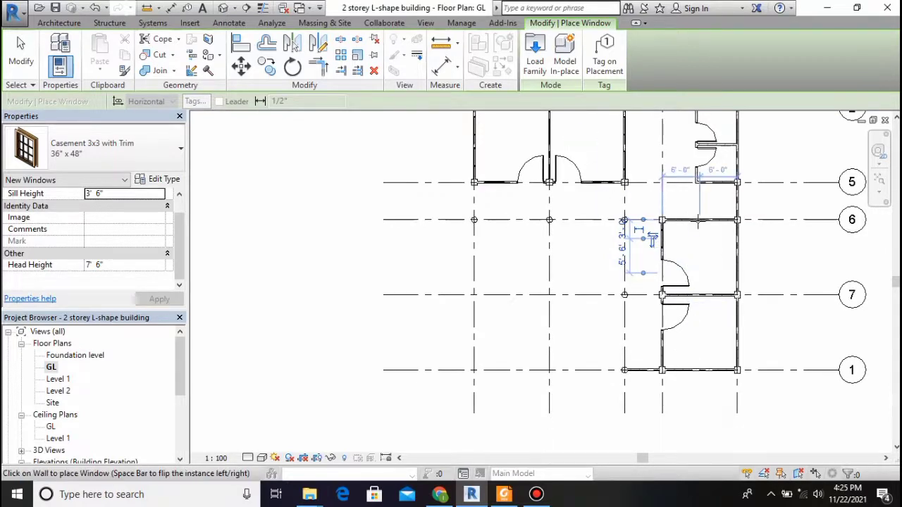
pyautogui.scroll(2, 698, 221)
pyautogui.click(696, 221)
pyautogui.scroll(-2, 648, 338)
pyautogui.scroll(4, 650, 355)
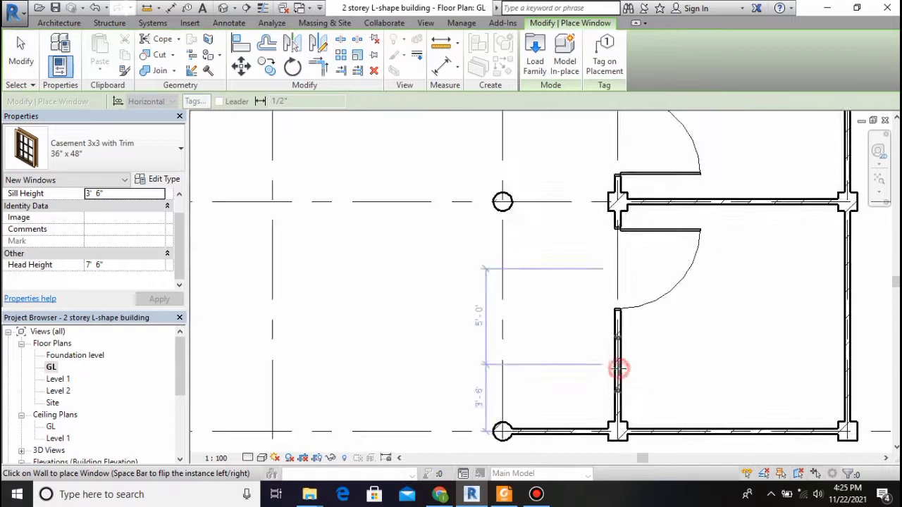
pyautogui.click(618, 368)
# Switch the window type to M_Fixed 0610 x 0610mm and set its sill height to 7' 0"
pyautogui.scroll(-3, 478, 236)
pyautogui.scroll(-4, 472, 232)
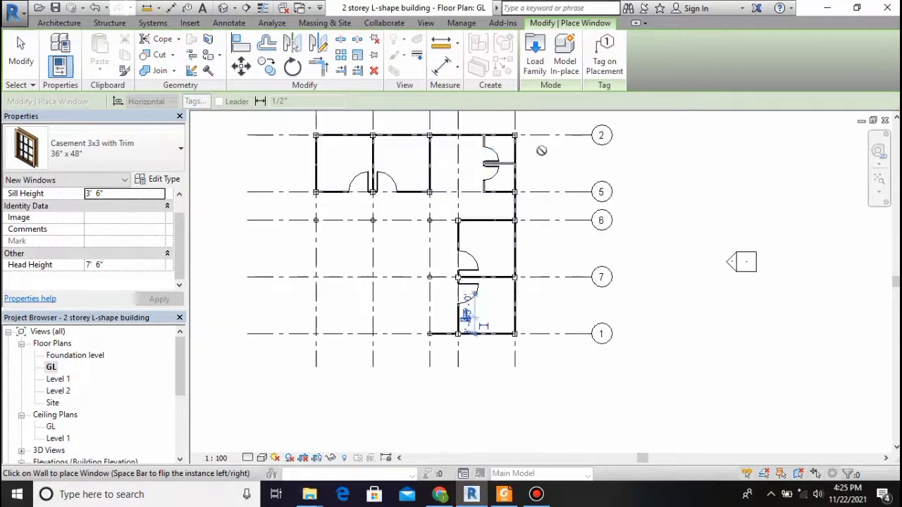
pyautogui.scroll(2, 457, 127)
pyautogui.click(98, 148)
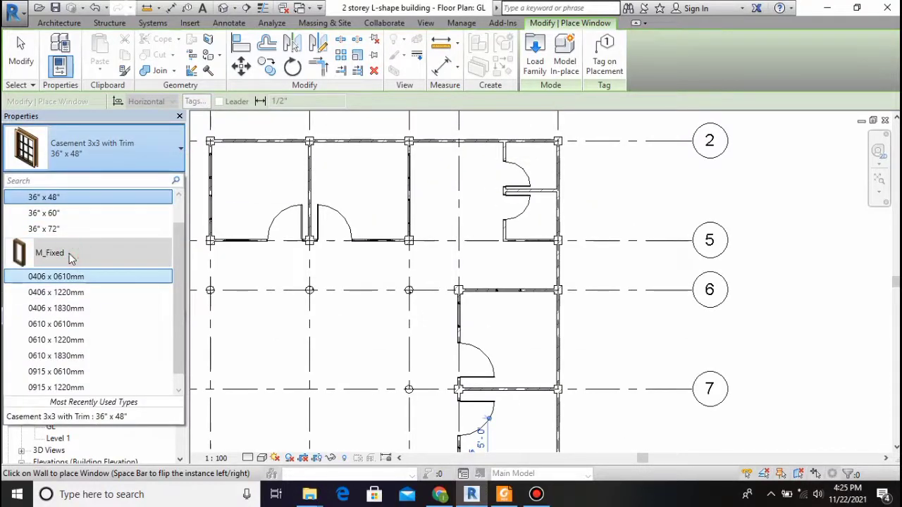
pyautogui.scroll(2, 73, 240)
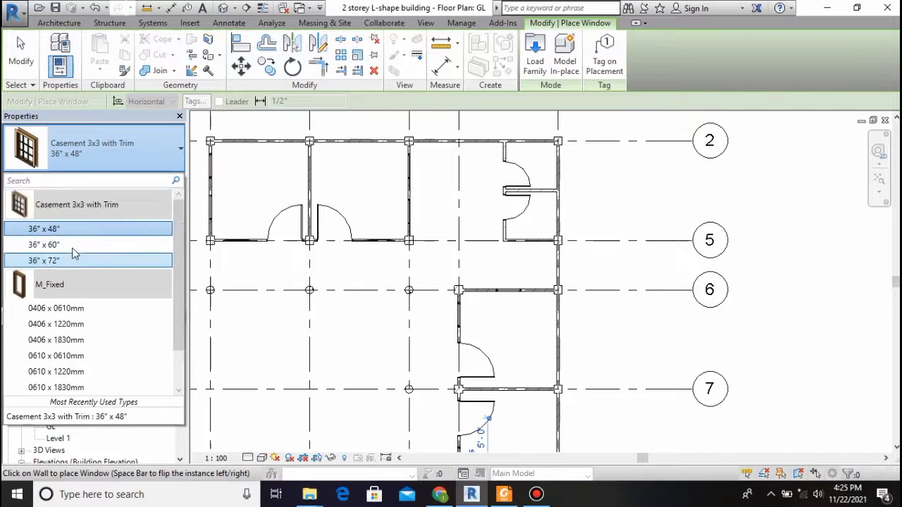
pyautogui.scroll(-1, 73, 253)
pyautogui.click(75, 308)
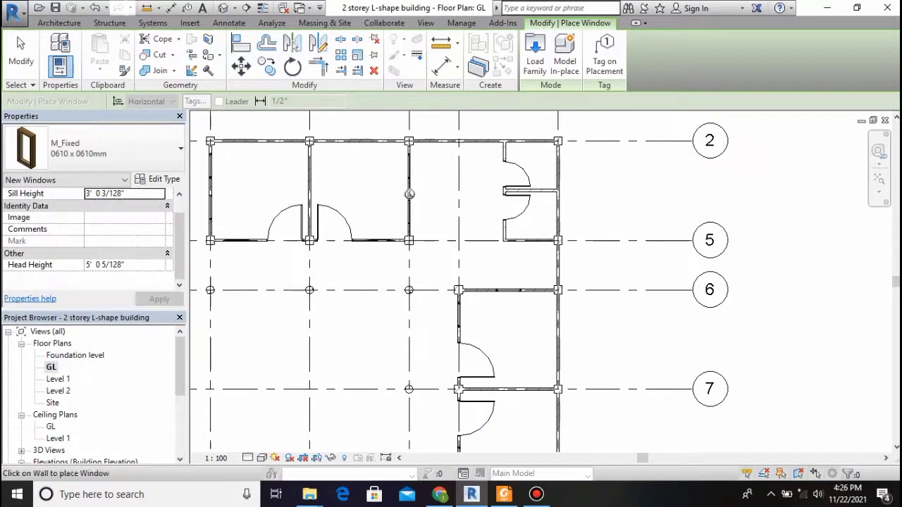
# Place an M_Fixed window centred in the outer wall of each of the two small rooms between grids 2 and 5
pyautogui.scroll(2, 562, 167)
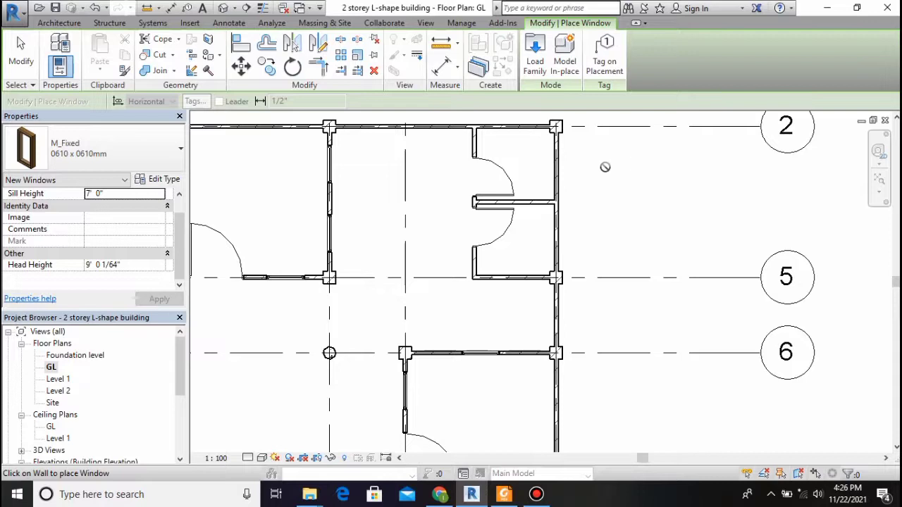
pyautogui.click(556, 180)
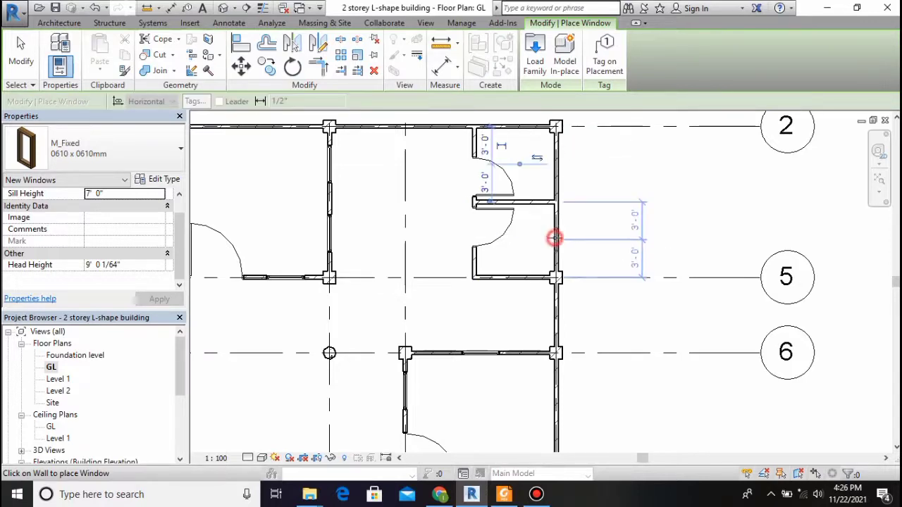
pyautogui.click(554, 238)
pyautogui.press('Escape')
pyautogui.press('Escape')
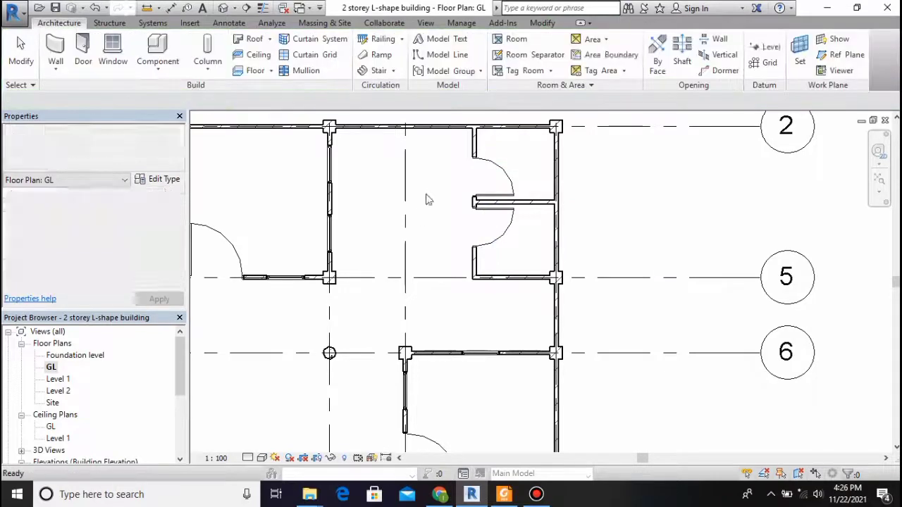
# Open the 3D view and inspect the placed windows from the outer wall and the courtyard side of the building
pyautogui.click(231, 8)
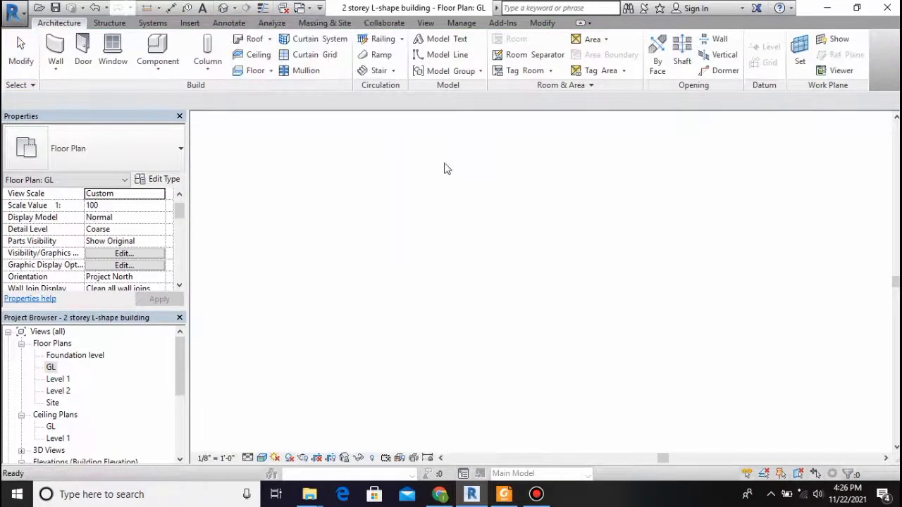
pyautogui.scroll(4, 699, 277)
pyautogui.scroll(-3, 699, 277)
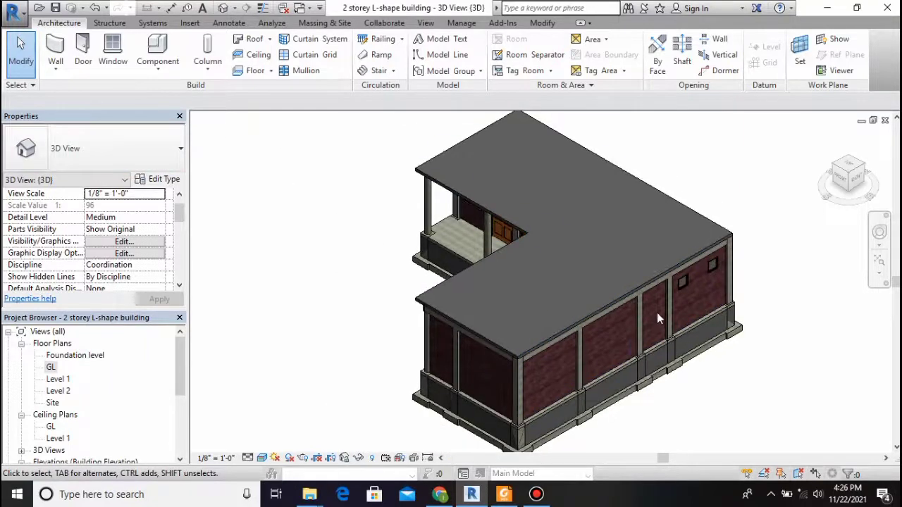
pyautogui.click(827, 137)
pyautogui.moveTo(835, 173)
pyautogui.mouseDown()
pyautogui.moveTo(867, 181)
pyautogui.moveTo(848, 156)
pyautogui.moveTo(849, 138)
pyautogui.moveTo(845, 176)
pyautogui.mouseUp()
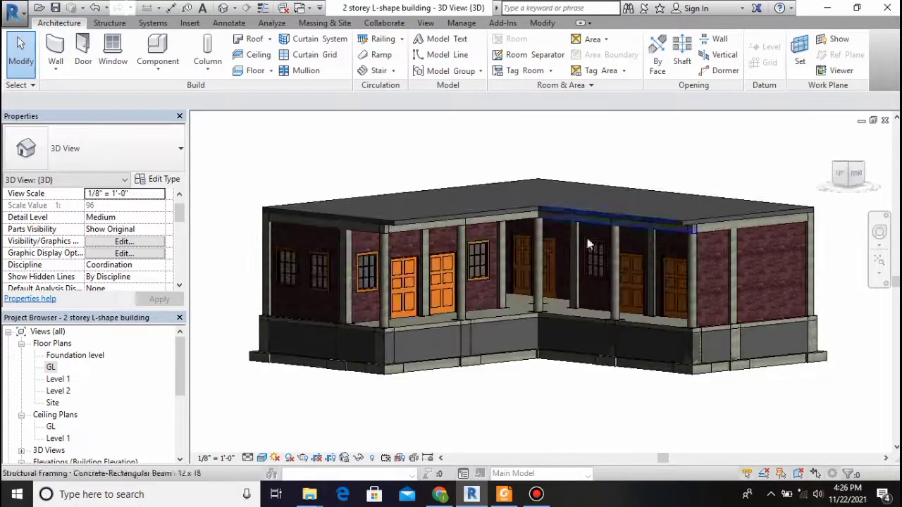
# Hide the Floors category of the roof slab in the 3D view and turn the model to the Left view
pyautogui.click(565, 214)
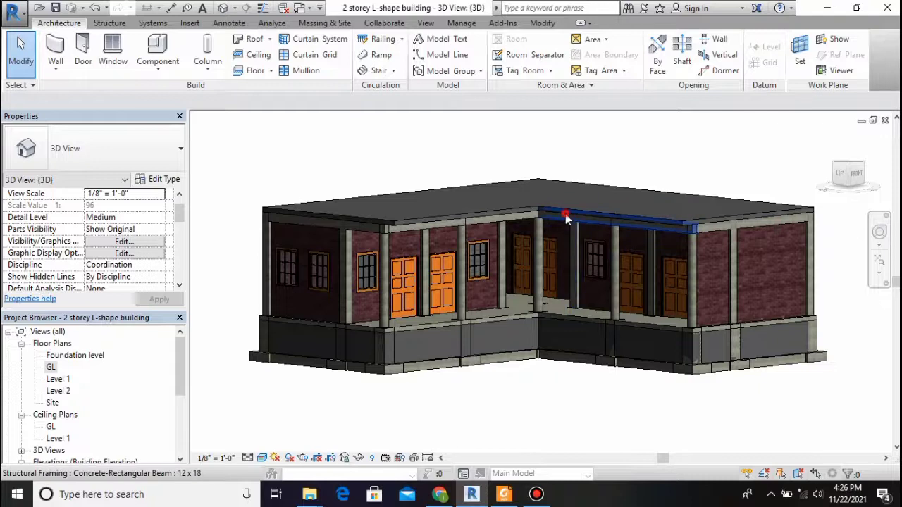
pyautogui.press('Escape')
pyautogui.click(496, 207)
pyautogui.press('Escape')
pyautogui.rightClick(478, 213)
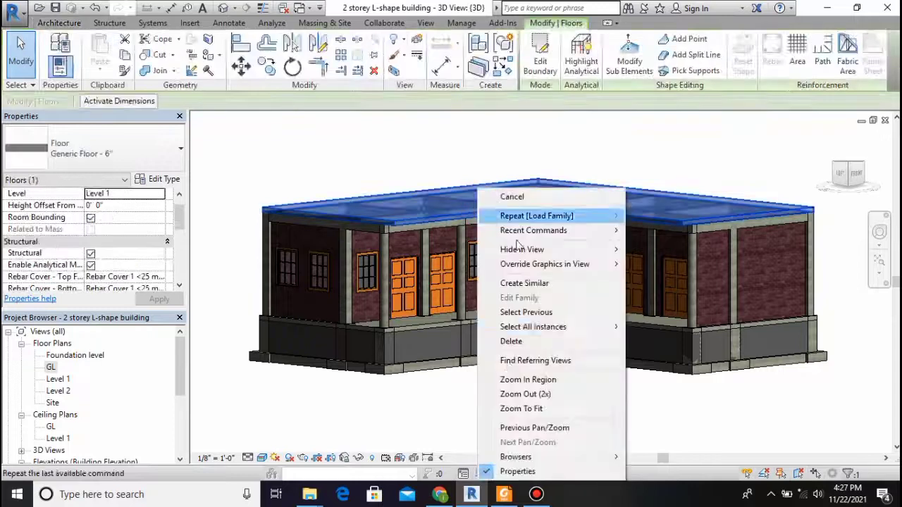
pyautogui.click(520, 252)
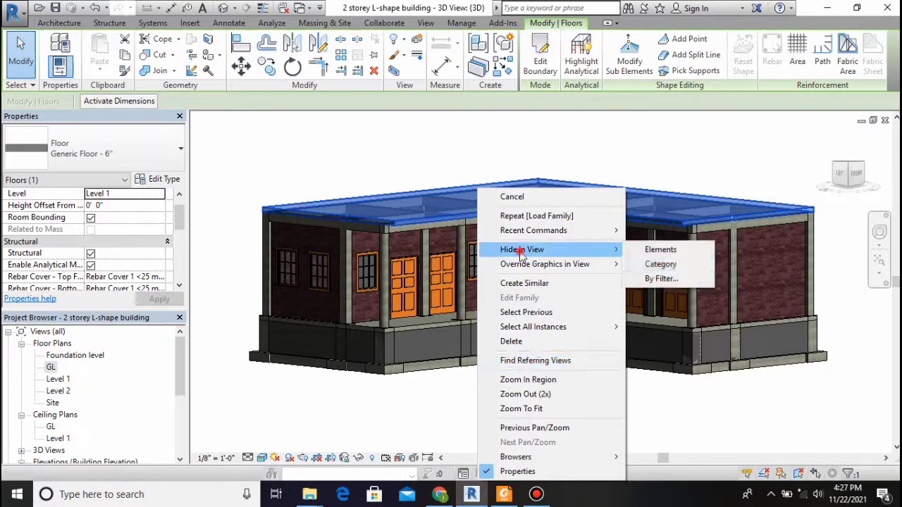
pyautogui.click(660, 263)
pyautogui.moveTo(848, 169)
pyautogui.mouseDown()
pyautogui.moveTo(832, 191)
pyautogui.moveTo(837, 184)
pyautogui.mouseUp()
pyautogui.click(844, 179)
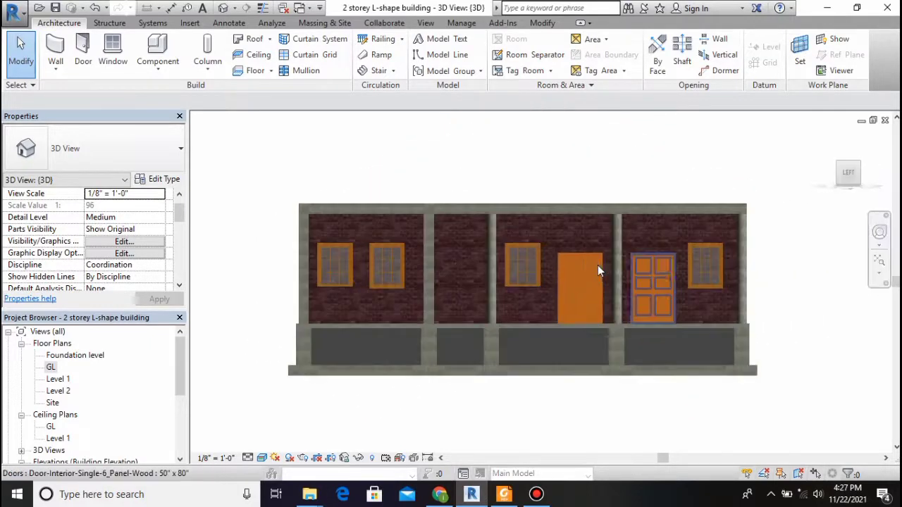
pyautogui.scroll(-2, 475, 259)
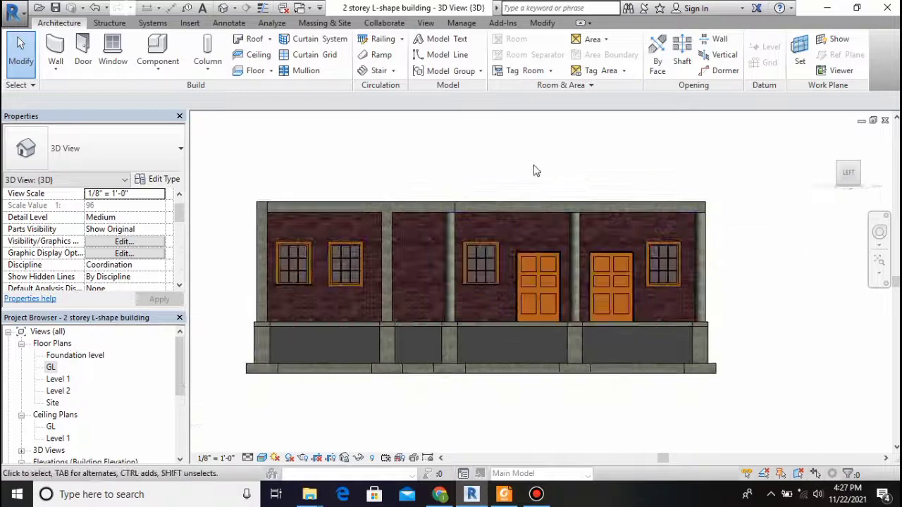
# Examine the 3D view's Visibility/Graphic Overrides for analytical model categories, imported categories and filters
pyautogui.press('v')
pyautogui.press('g')
pyautogui.click(386, 73)
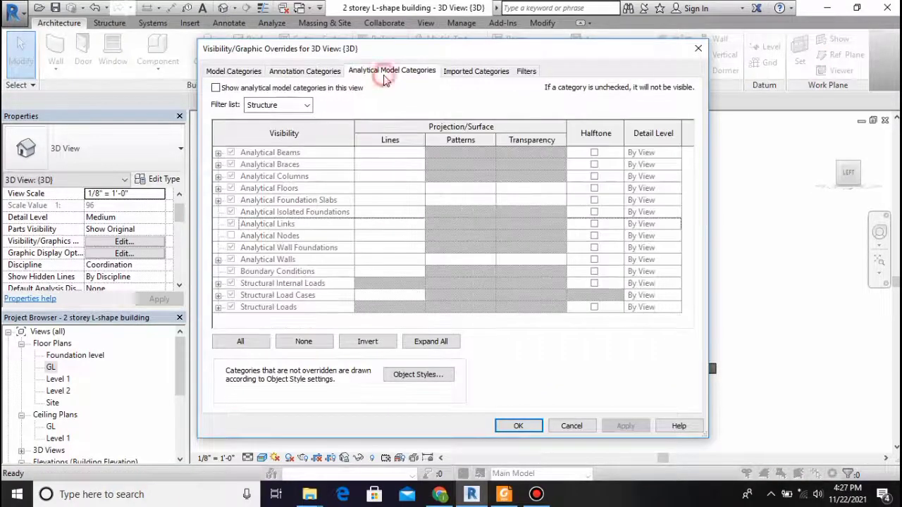
pyautogui.click(453, 74)
pyautogui.click(525, 72)
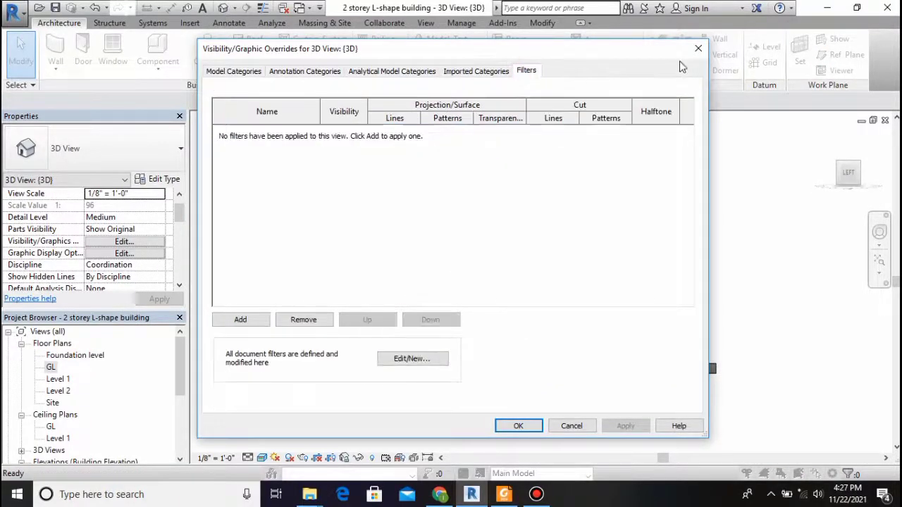
pyautogui.click(697, 48)
pyautogui.press('v')
pyautogui.press('g')
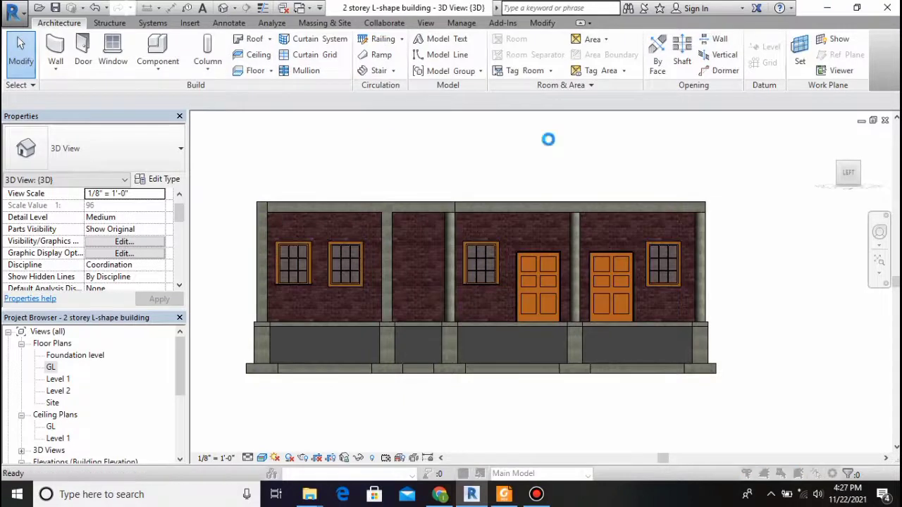
pyautogui.click(707, 53)
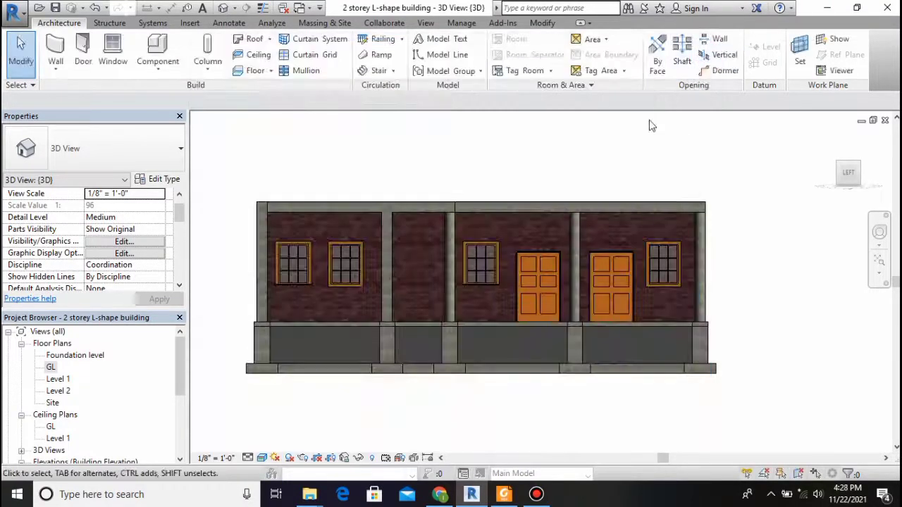
# Place a camera in the GL floor plan outside grid 3 between grids 7 and 1, aimed across the courtyard past the grid 2/4 corner
pyautogui.keyDown('shift'); pyautogui.moveTo(648, 124); pyautogui.dragTo(540, 171, button='middle'); pyautogui.keyUp('shift')
pyautogui.scroll(3, 528, 174)
pyautogui.scroll(-4, 518, 180)
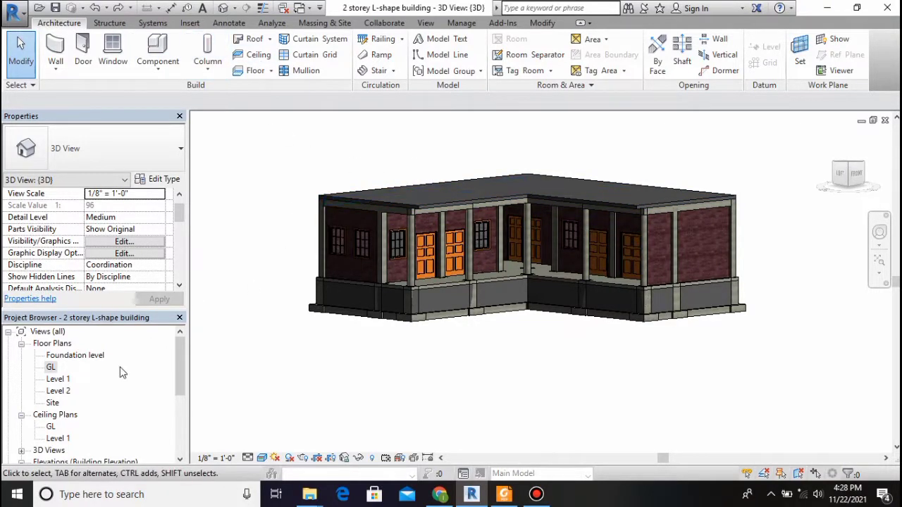
pyautogui.doubleClick(51, 367)
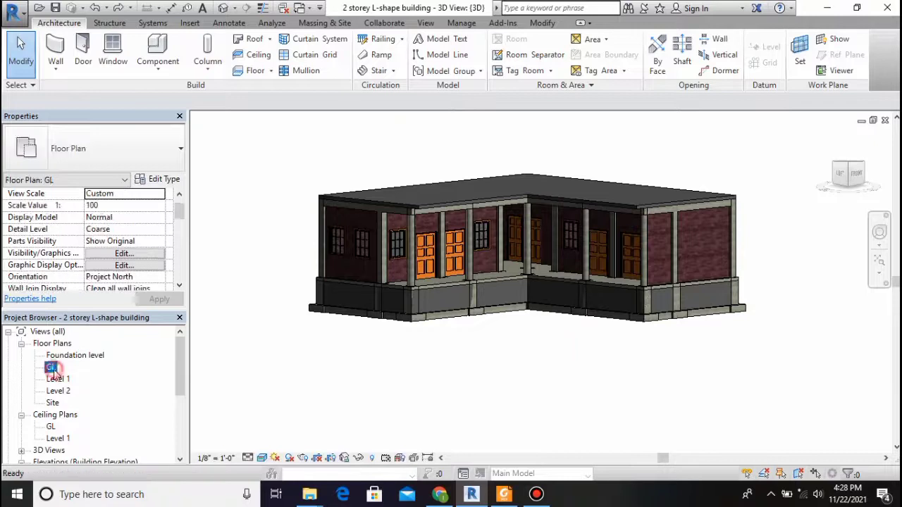
pyautogui.scroll(-4, 496, 250)
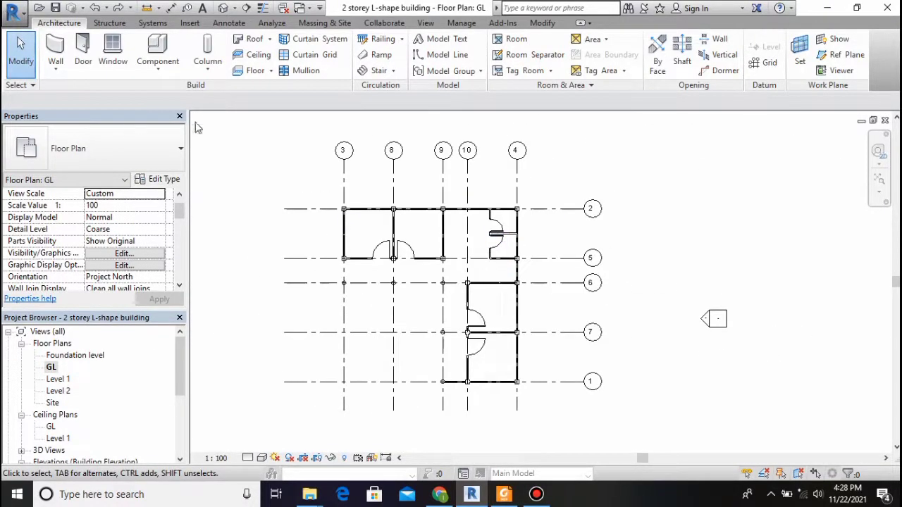
pyautogui.click(234, 8)
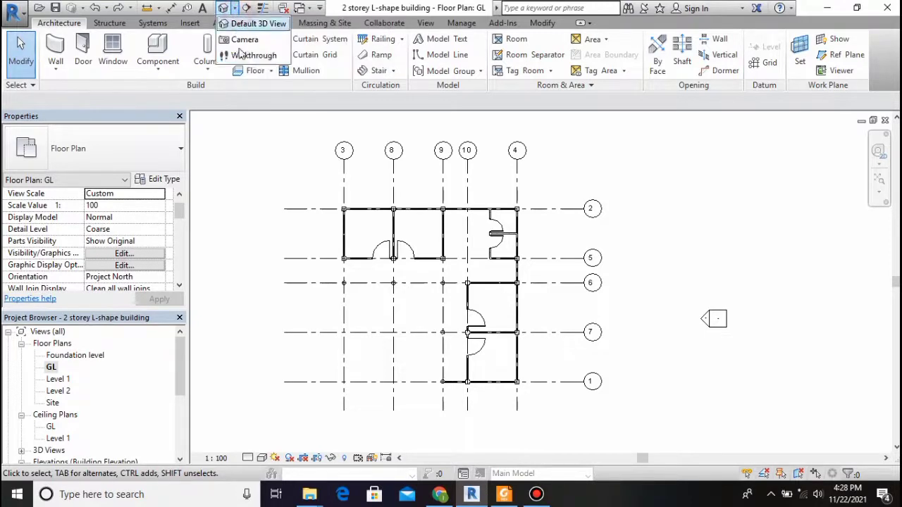
pyautogui.click(242, 38)
pyautogui.click(319, 360)
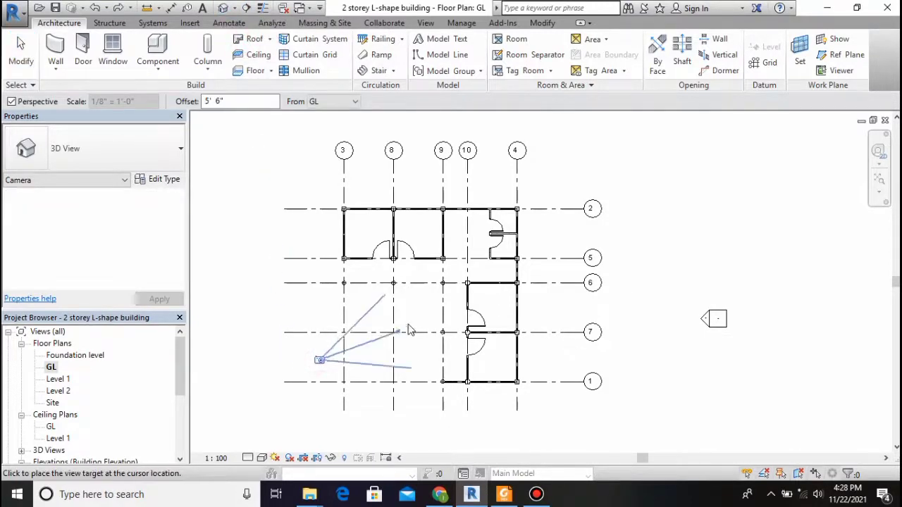
pyautogui.click(533, 201)
pyautogui.scroll(-3, 540, 202)
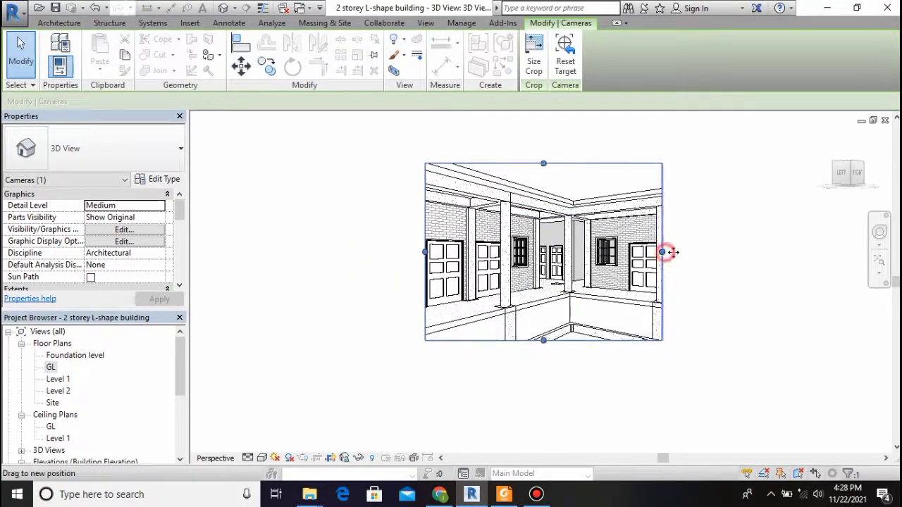
# Enlarge the camera view's crop region on all four sides to show both wings, the courtyard ground and sky above the roof
pyautogui.moveTo(662, 251); pyautogui.dragTo(747, 252)
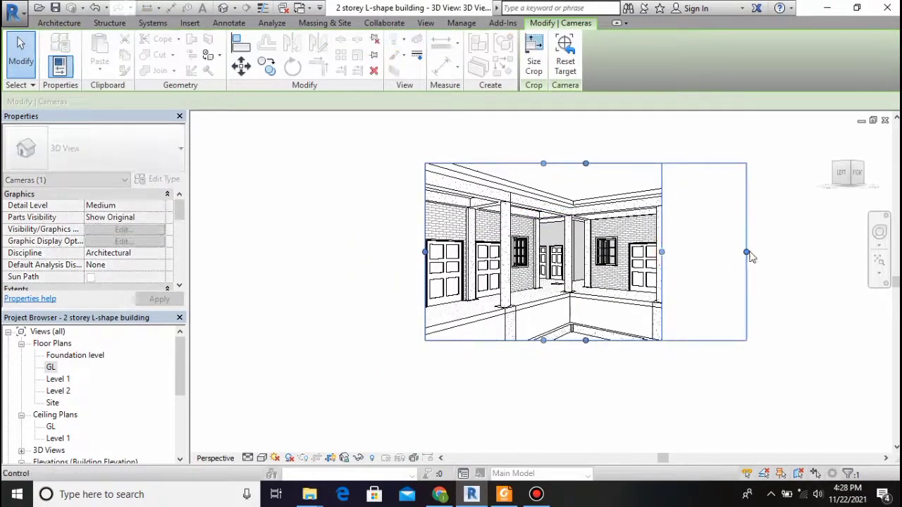
pyautogui.moveTo(586, 163); pyautogui.dragTo(585, 141)
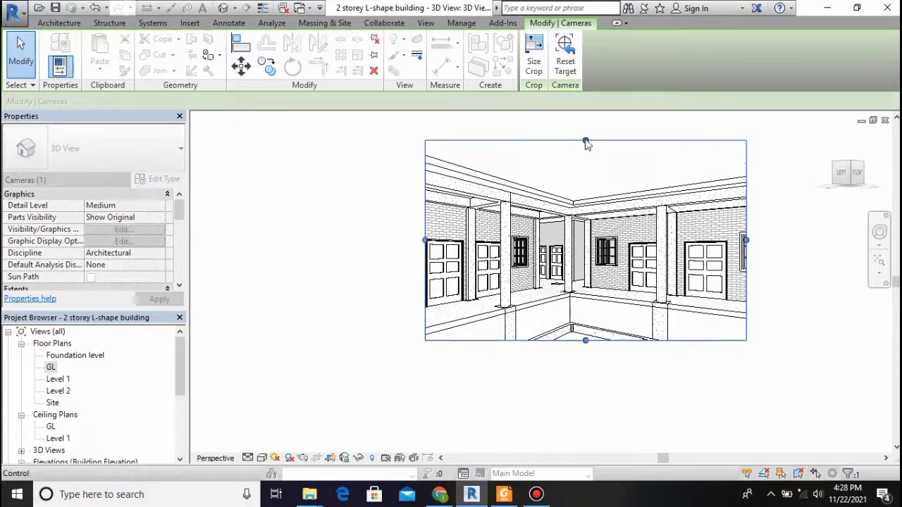
pyautogui.moveTo(425, 241); pyautogui.dragTo(324, 241)
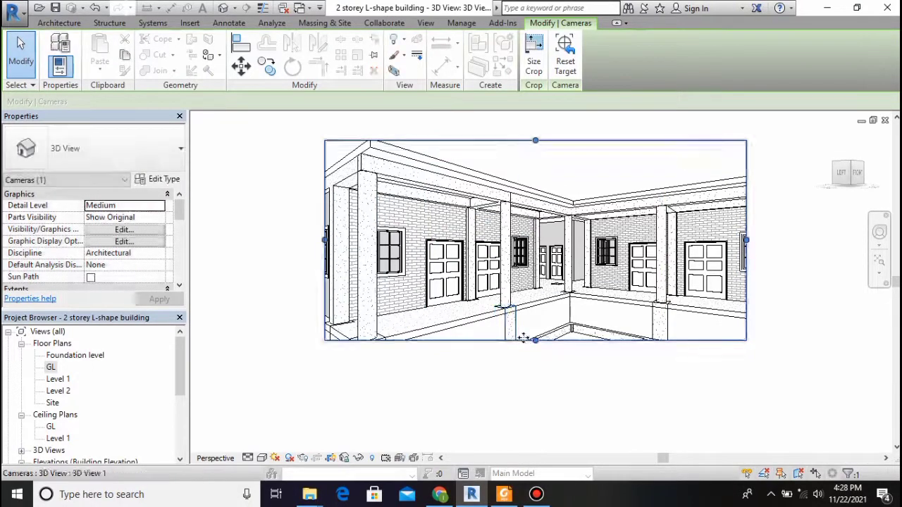
pyautogui.moveTo(535, 340); pyautogui.dragTo(535, 401)
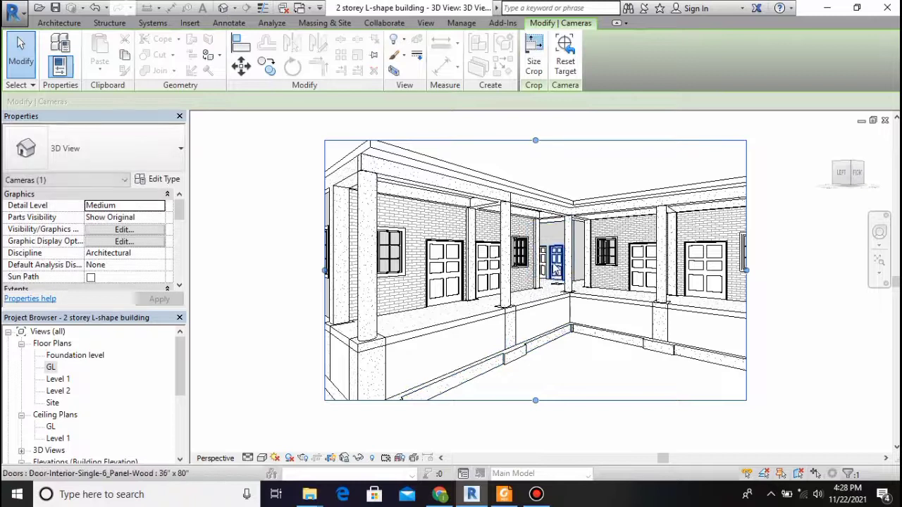
pyautogui.moveTo(539, 169); pyautogui.dragTo(540, 142)
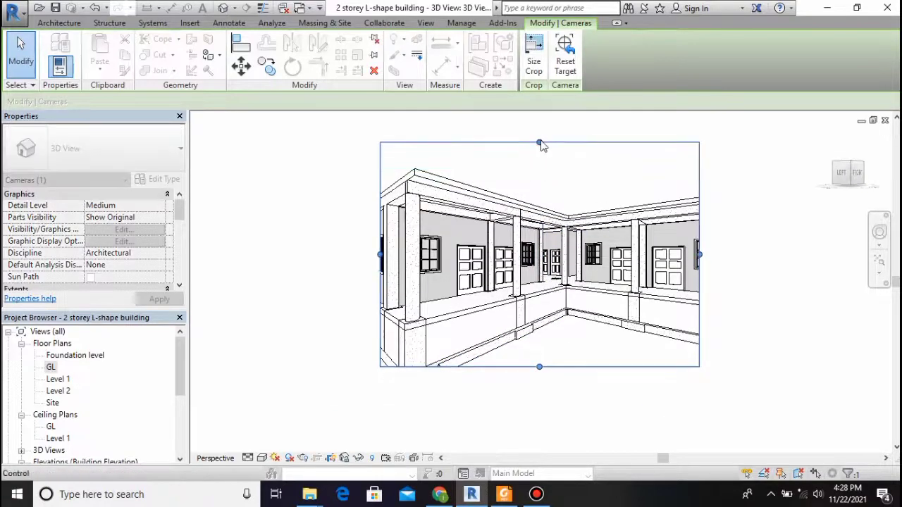
# Render the camera view at Draft quality with the background style Sky: No Clouds
pyautogui.click(426, 23)
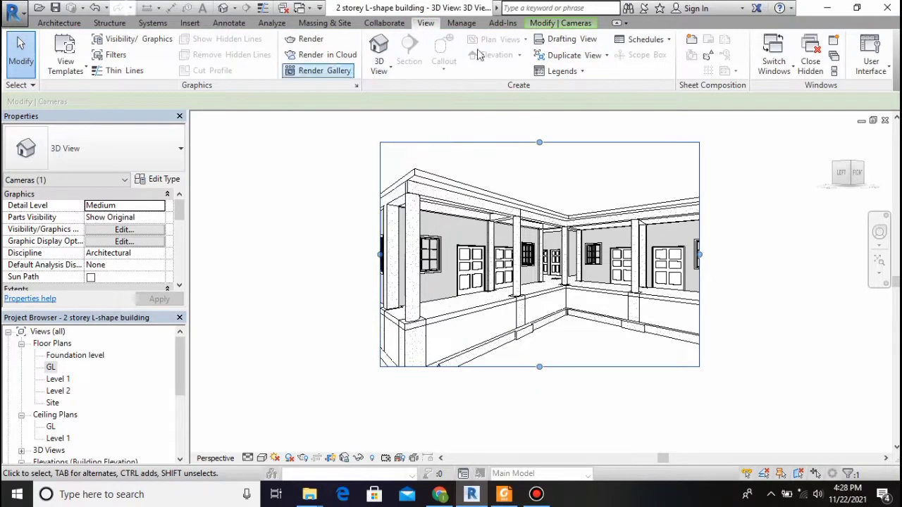
pyautogui.click(308, 39)
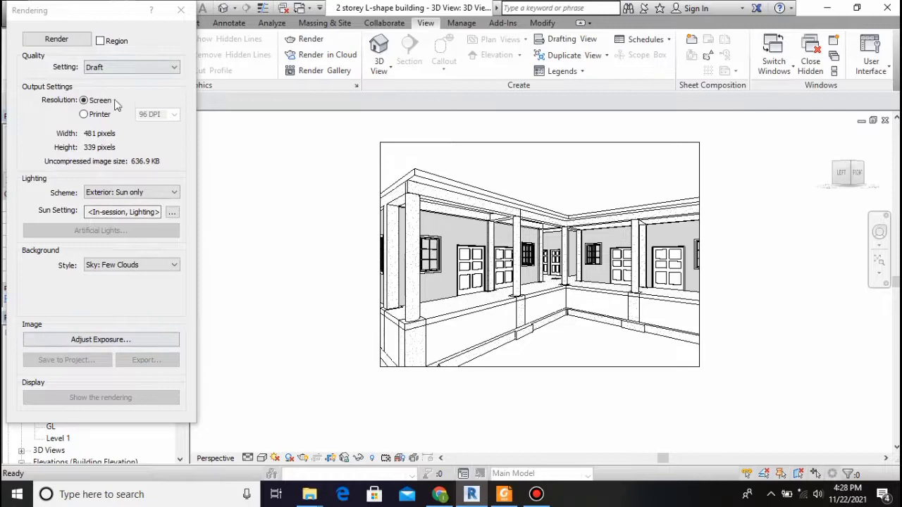
pyautogui.click(117, 264)
pyautogui.click(121, 265)
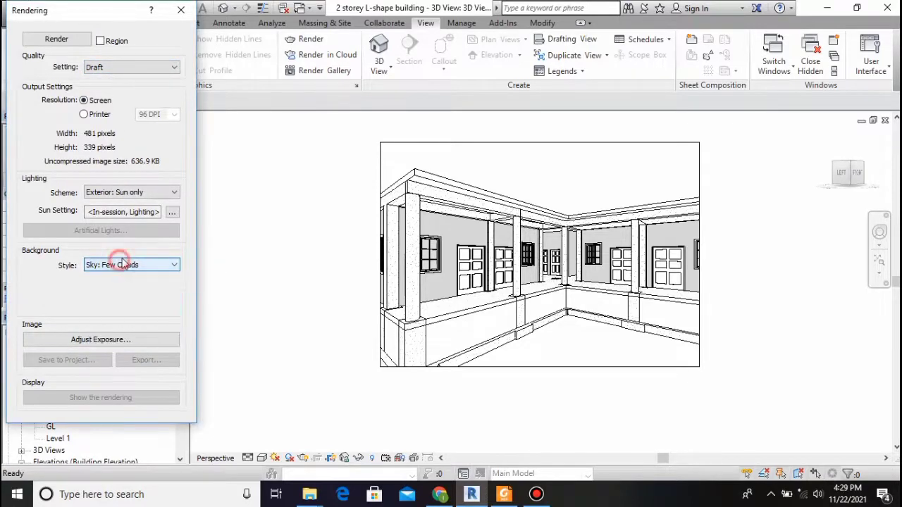
pyautogui.click(170, 266)
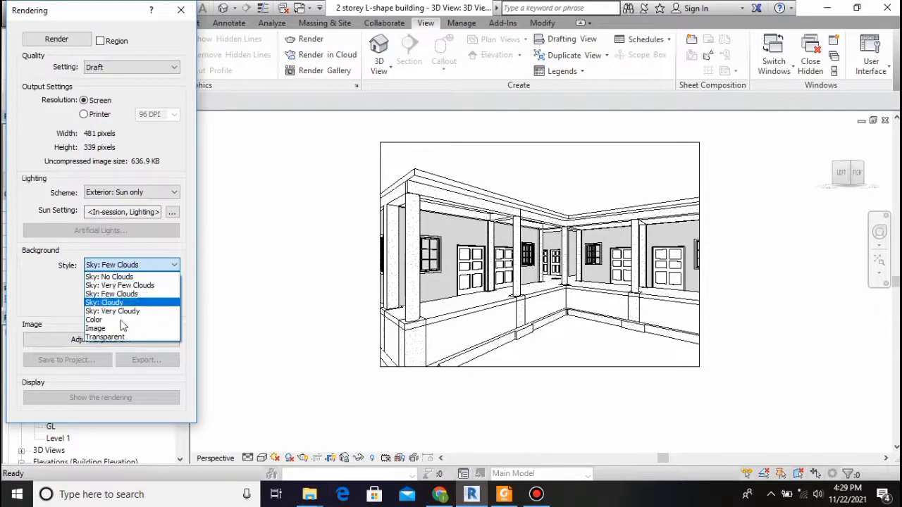
pyautogui.click(113, 276)
pyautogui.click(148, 193)
pyautogui.click(148, 195)
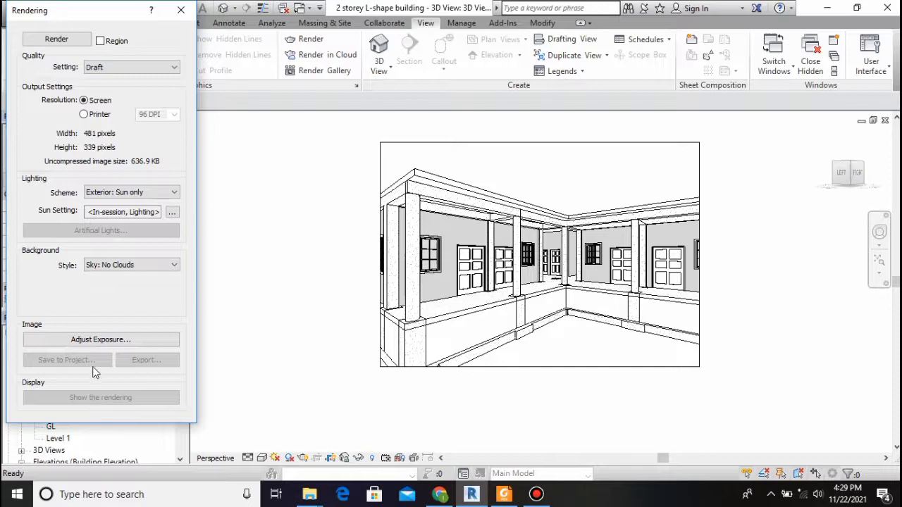
pyautogui.click(62, 42)
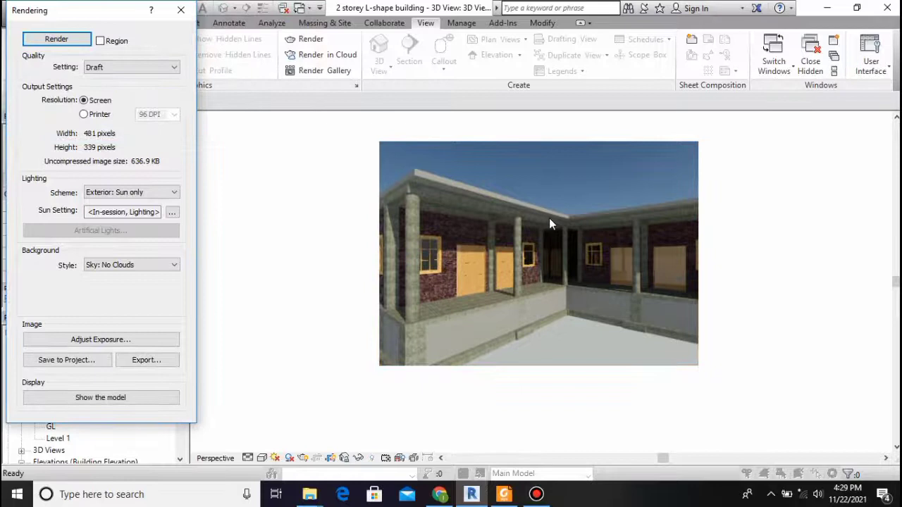
# Render the camera view again at Medium quality
pyautogui.click(123, 67)
pyautogui.click(114, 87)
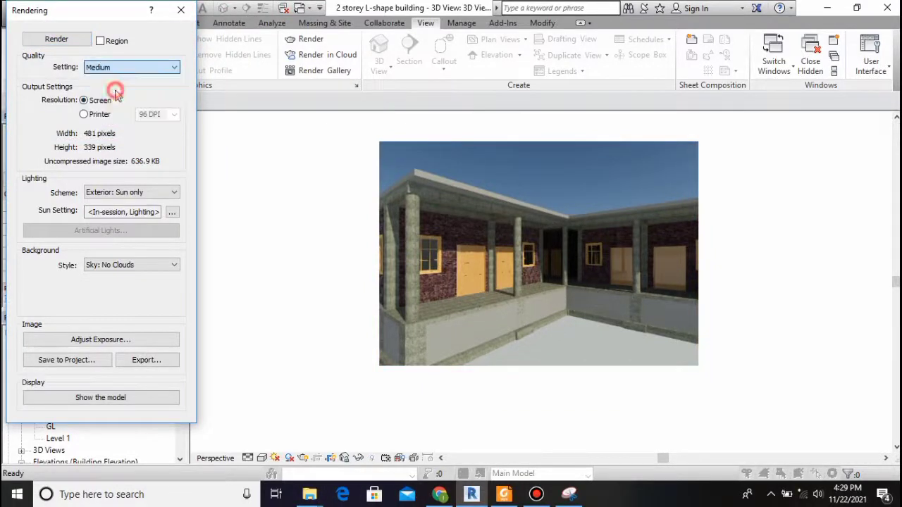
pyautogui.click(57, 39)
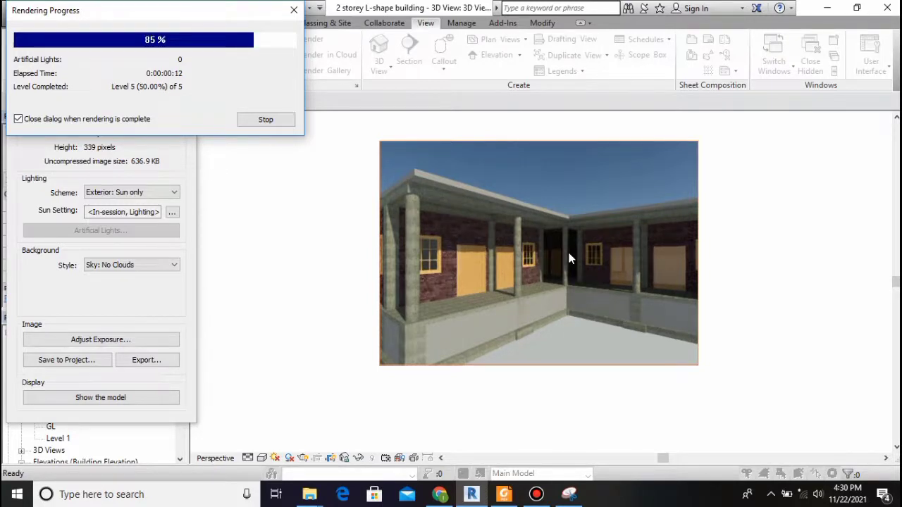
# Set the rendering quality to Best
pyautogui.click(171, 66)
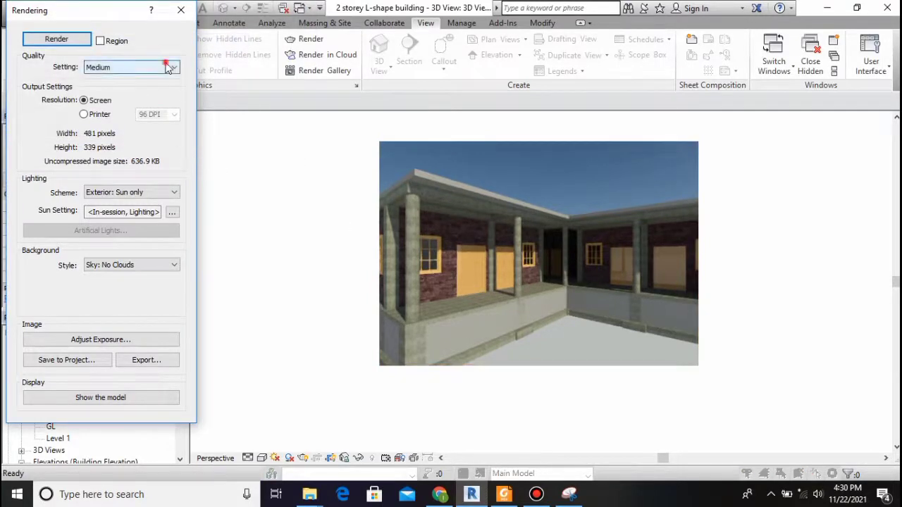
pyautogui.click(102, 104)
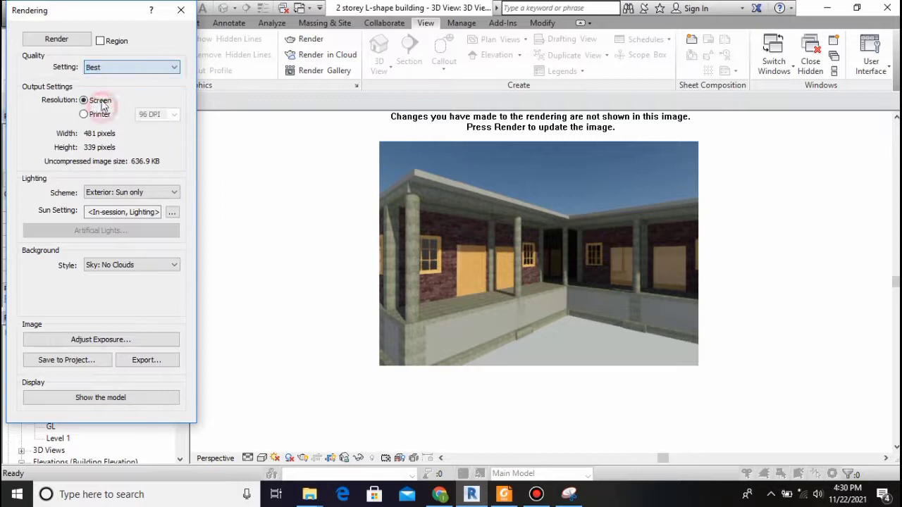
# Try rendering the perspective view at Best quality, and leave the rendering settings
pyautogui.click(57, 39)
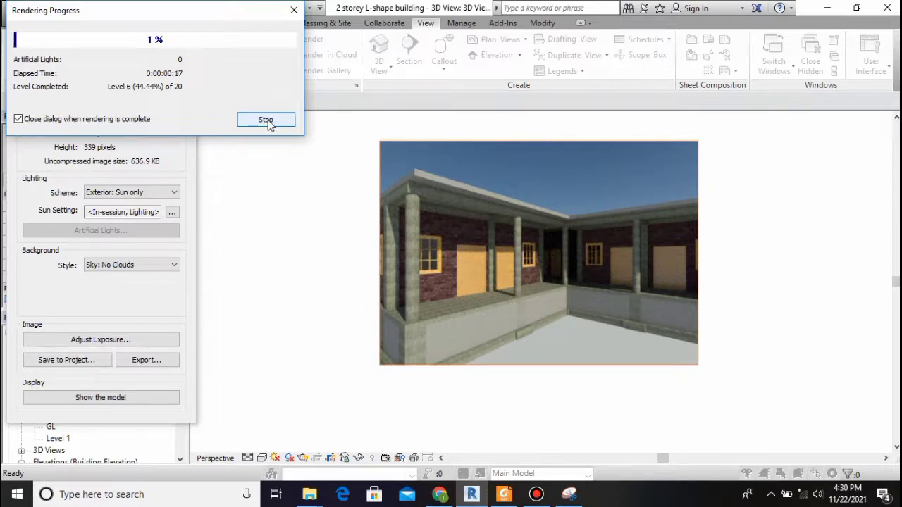
pyautogui.click(268, 120)
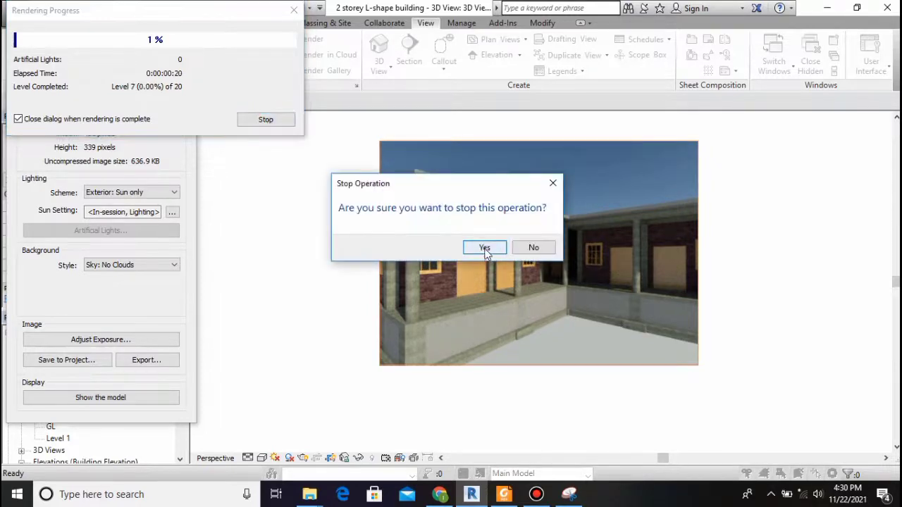
pyautogui.click(484, 248)
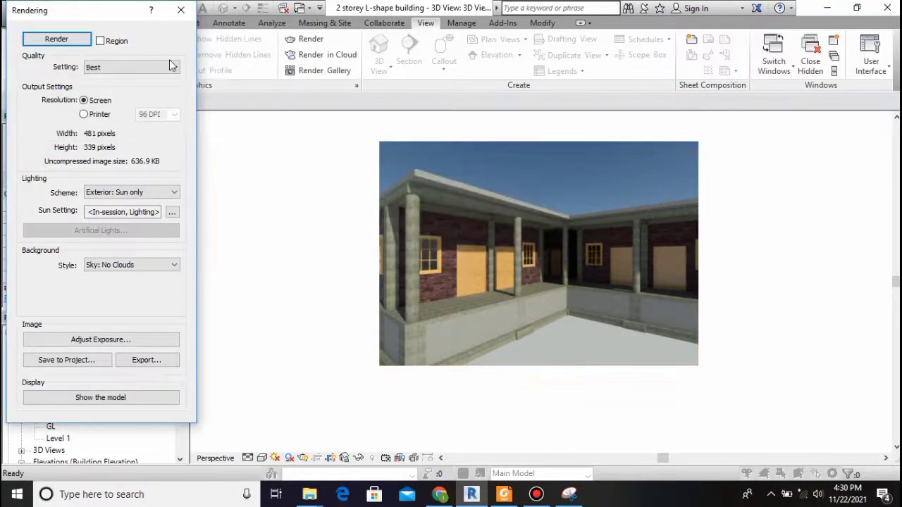
pyautogui.scroll(-2, 143, 191)
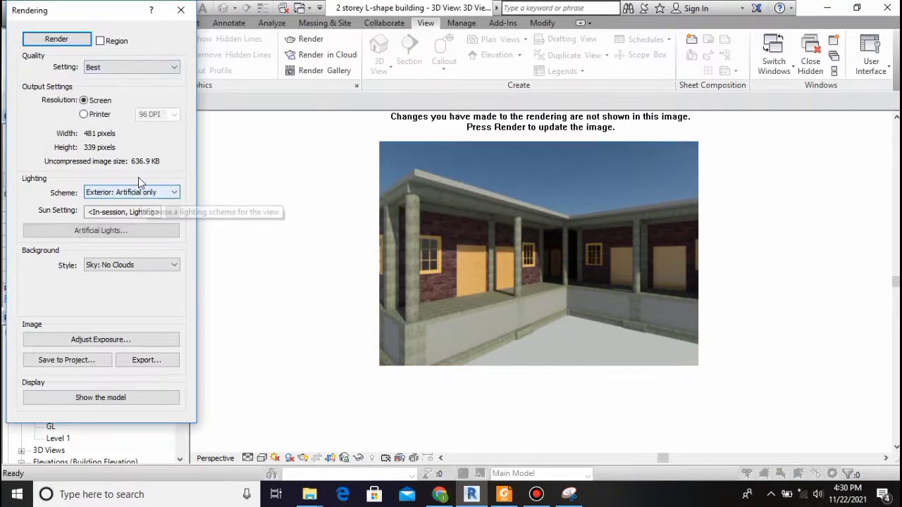
pyautogui.click(181, 10)
pyautogui.scroll(-2, 298, 198)
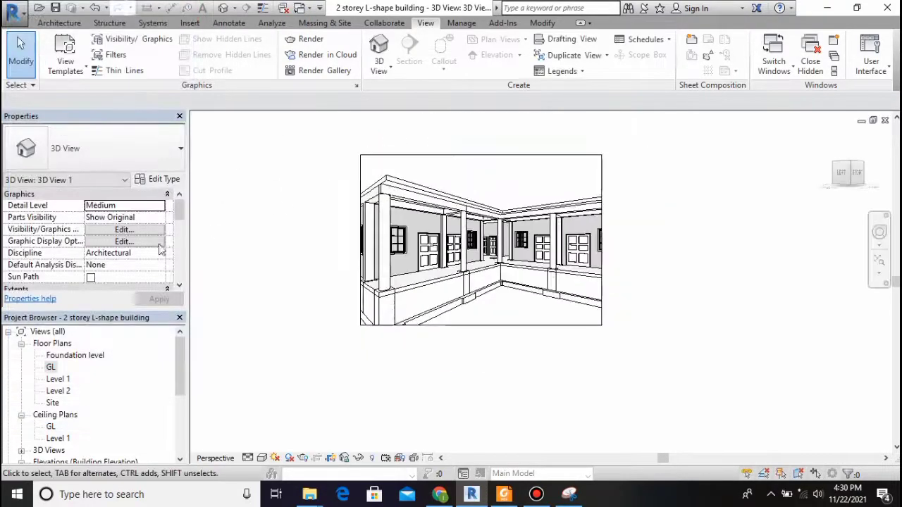
# In the GL floor plan, select all the building elements and filter the grids out of the selection
pyautogui.click(67, 356)
pyautogui.doubleClick(50, 367)
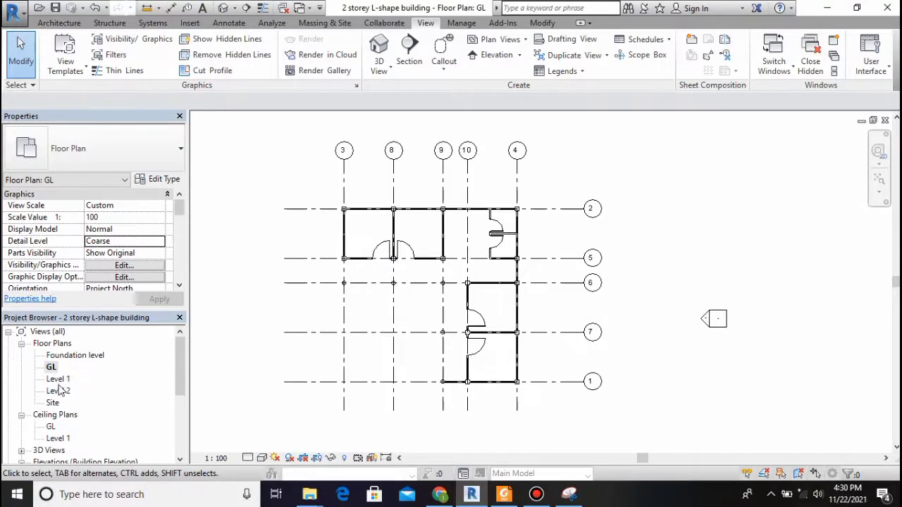
pyautogui.moveTo(566, 406); pyautogui.dragTo(336, 201)
pyautogui.click(533, 51)
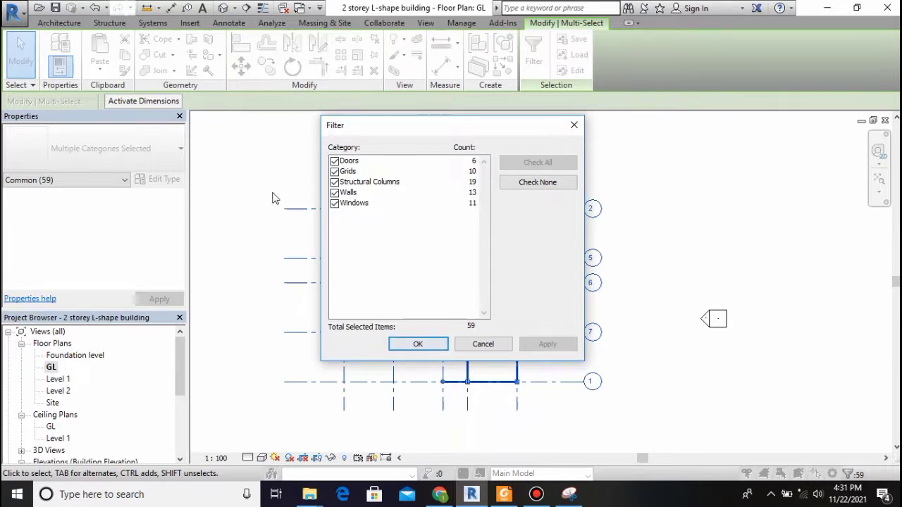
pyautogui.click(334, 171)
pyautogui.click(543, 345)
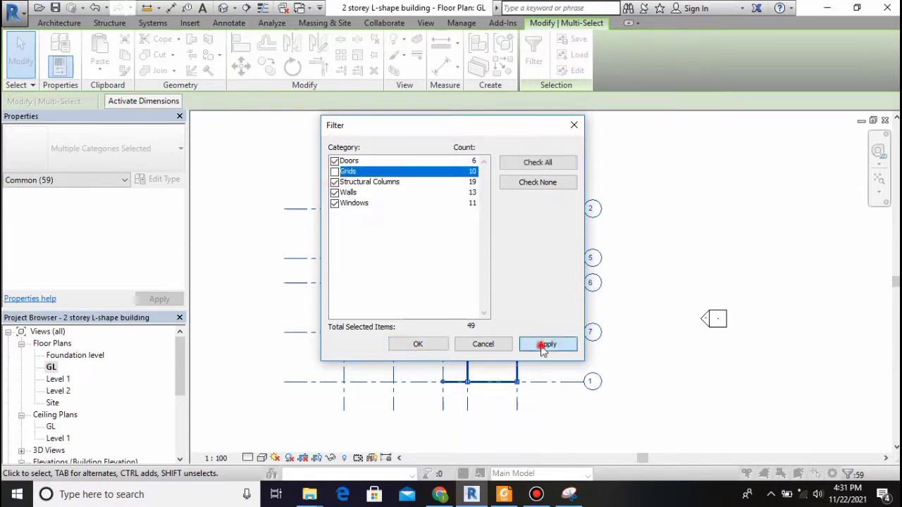
pyautogui.click(415, 344)
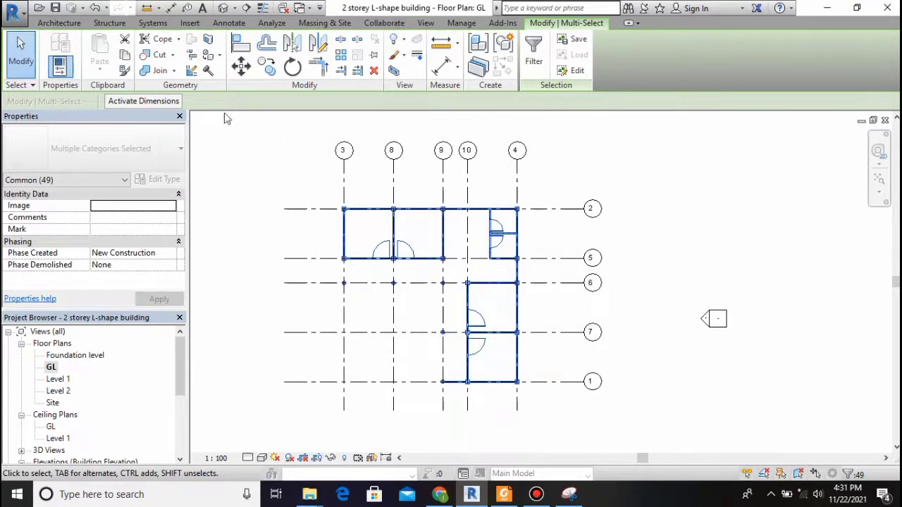
# Copy the selected doors, columns, walls and windows, paste them aligned to Level 1, and open the 3D view
pyautogui.click(125, 54)
pyautogui.click(100, 65)
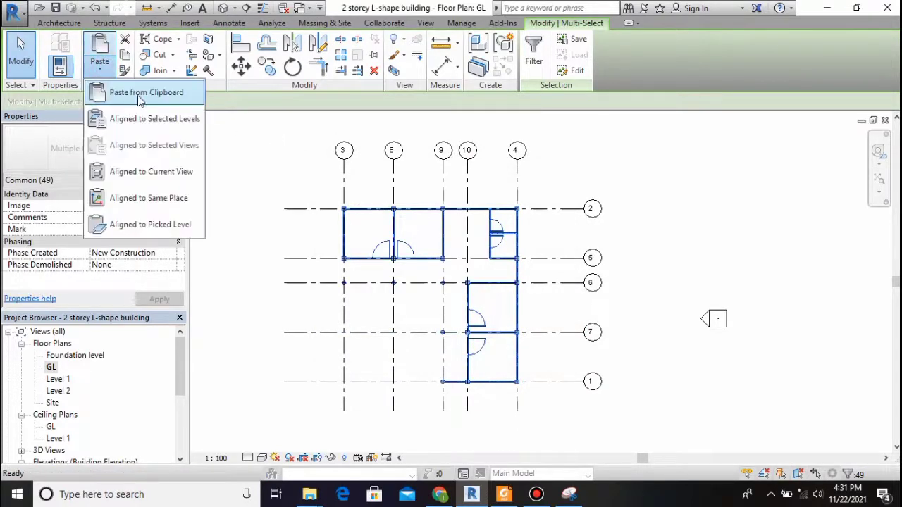
pyautogui.click(137, 119)
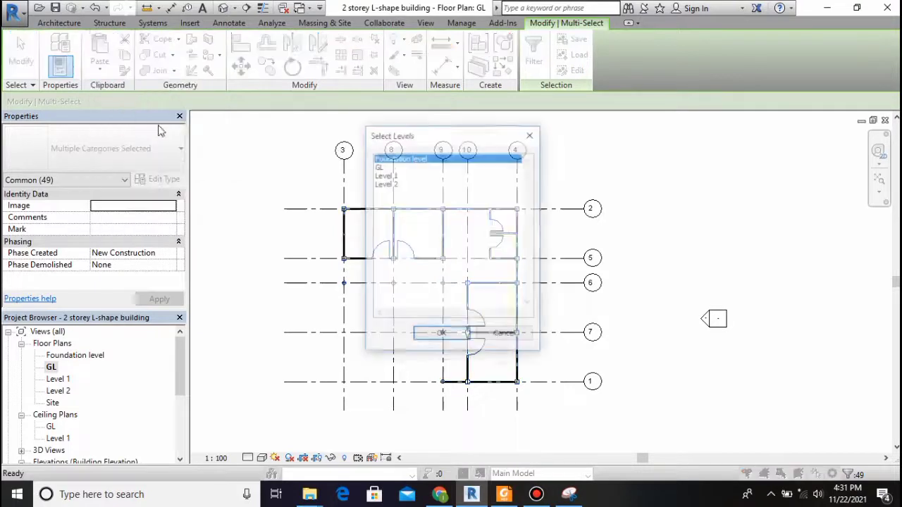
pyautogui.click(378, 176)
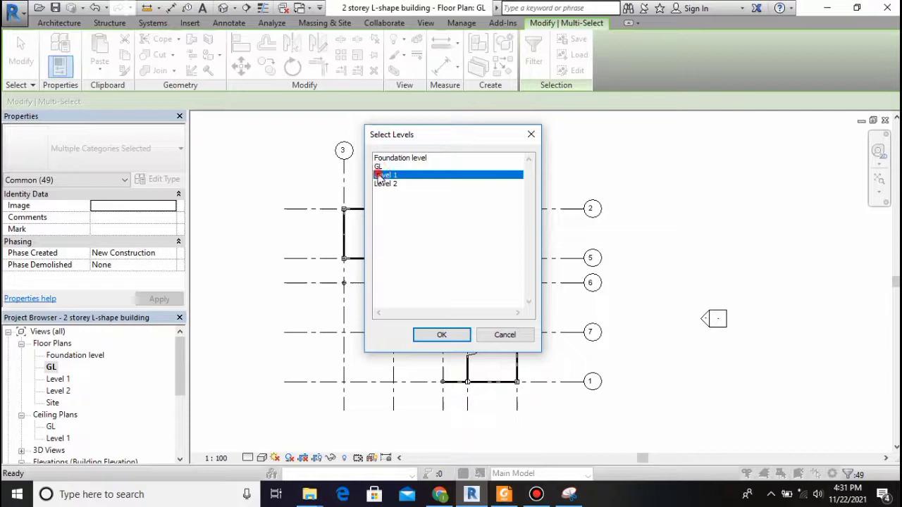
pyautogui.click(442, 337)
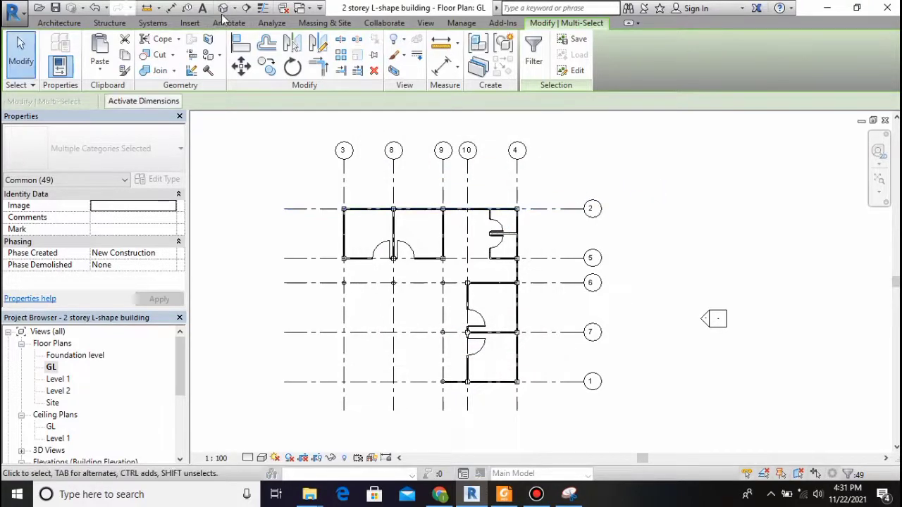
pyautogui.click(223, 10)
pyautogui.scroll(-3, 426, 203)
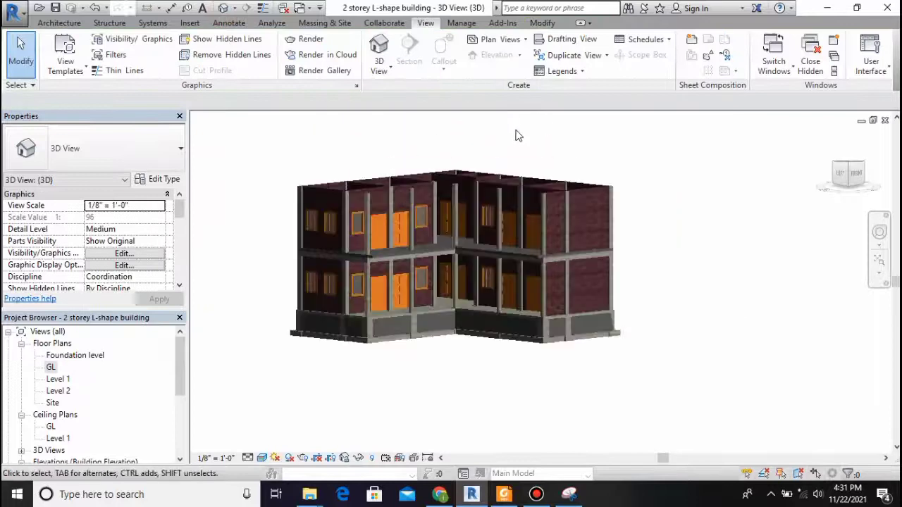
pyautogui.scroll(3, 471, 318)
pyautogui.click(510, 314)
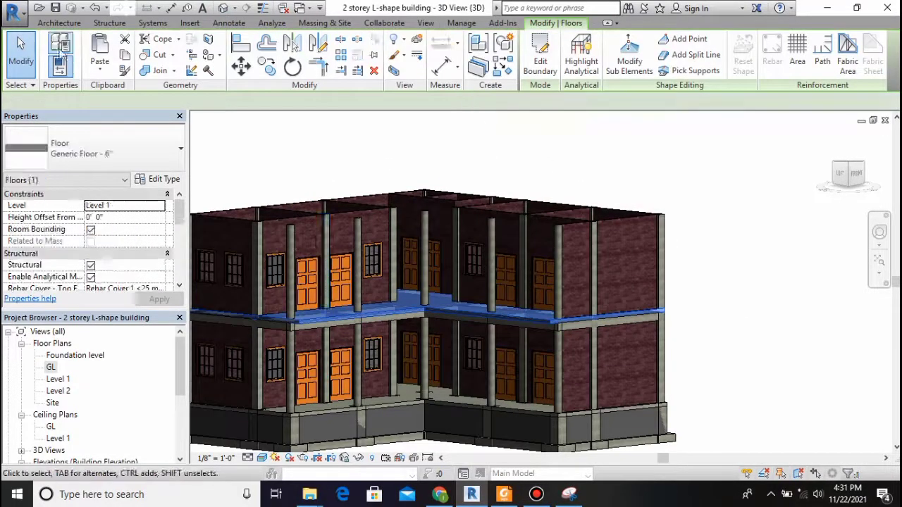
pyautogui.click(99, 67)
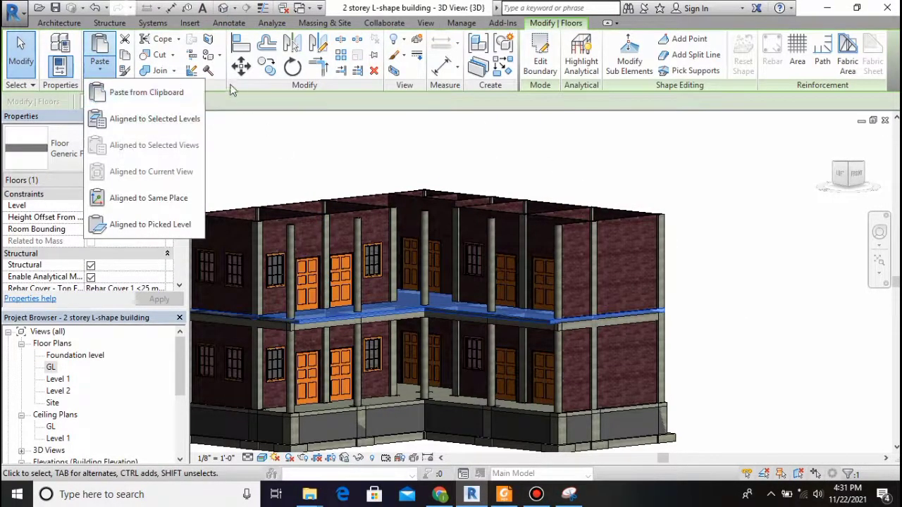
pyautogui.press('Escape')
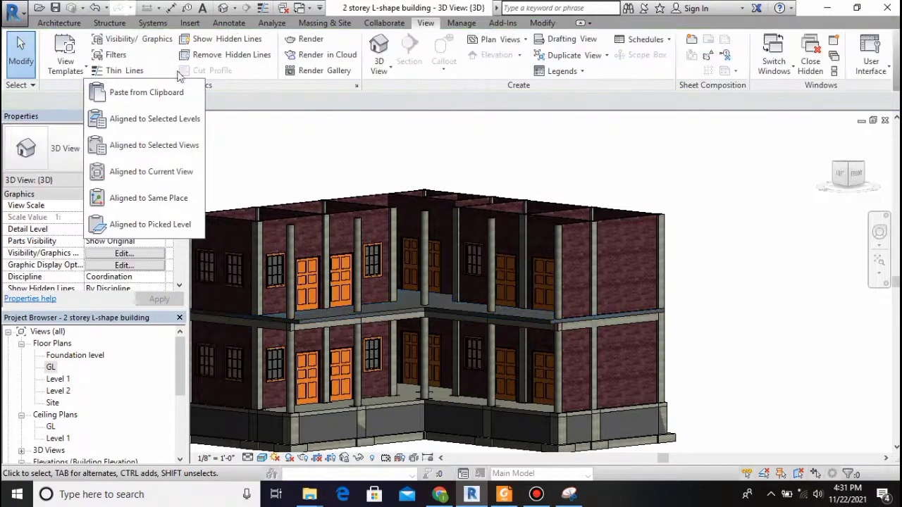
# Copy the Level 1 floor slab and paste it aligned to Level 2
pyautogui.scroll(2, 468, 293)
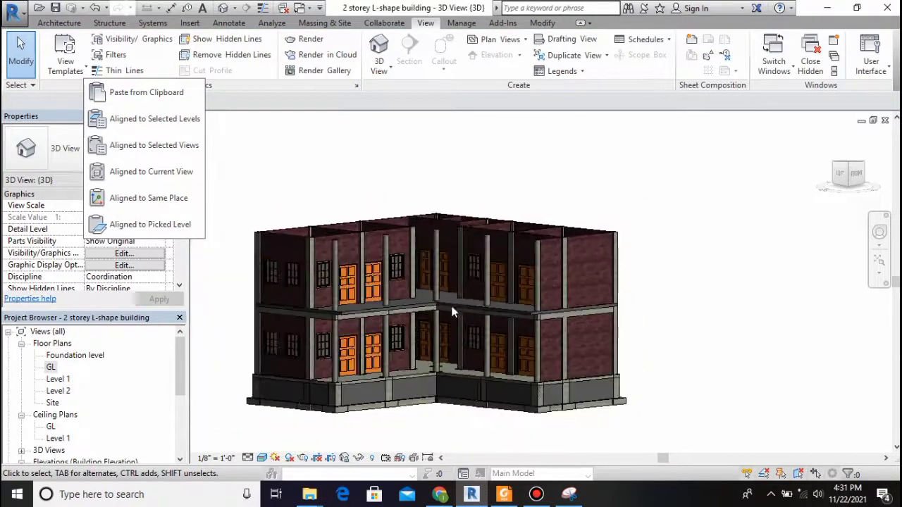
pyautogui.scroll(2, 574, 317)
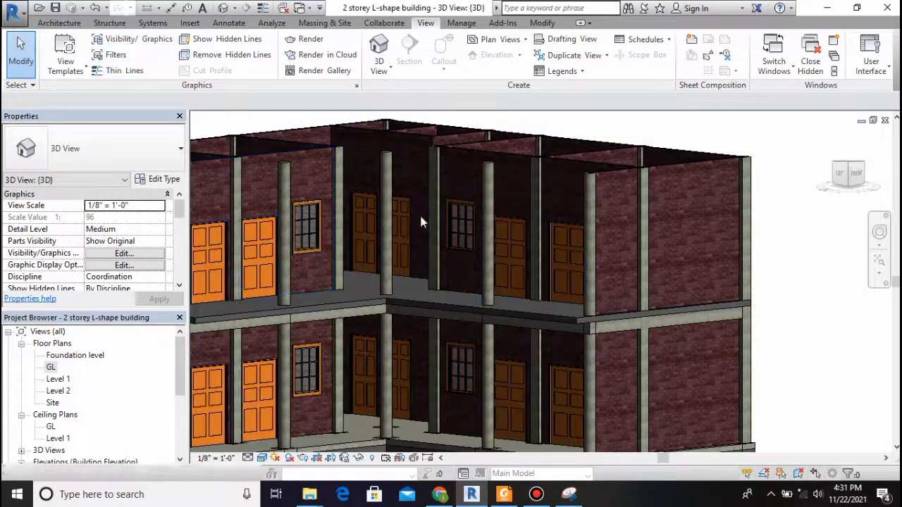
pyautogui.click(564, 322)
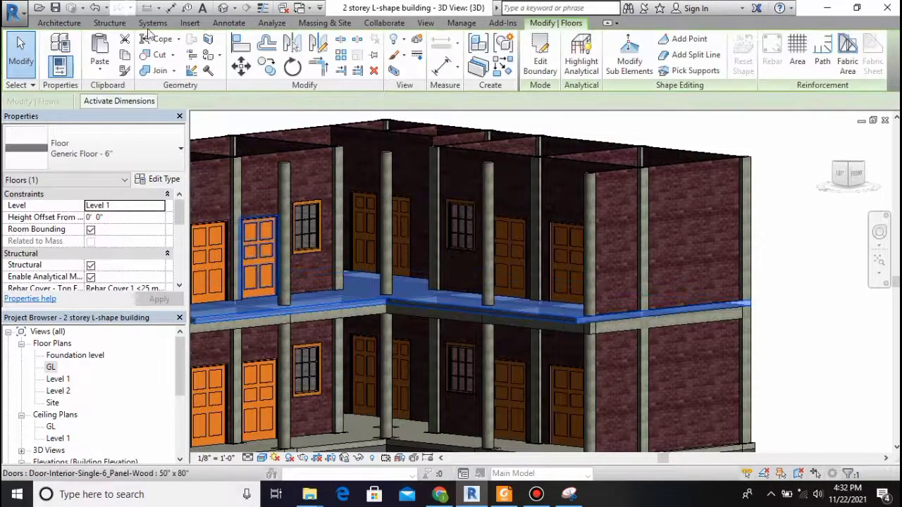
pyautogui.click(104, 72)
pyautogui.click(131, 117)
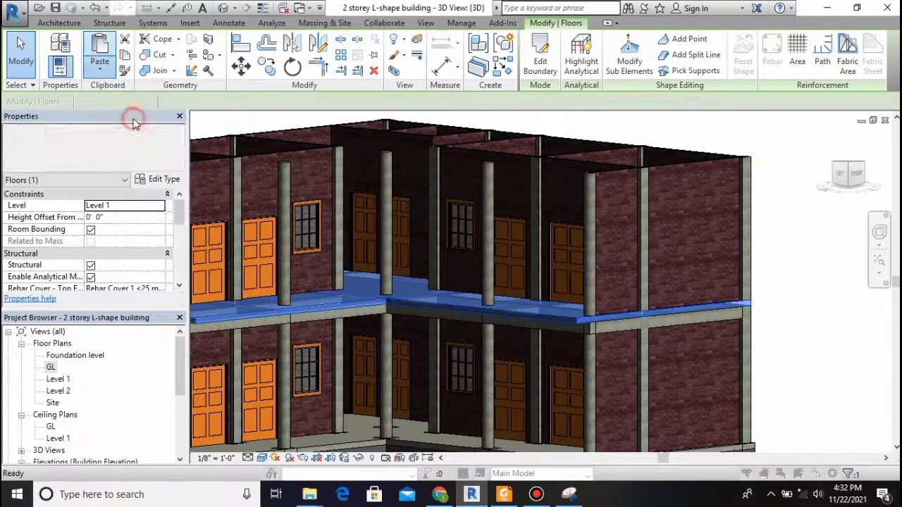
pyautogui.click(381, 183)
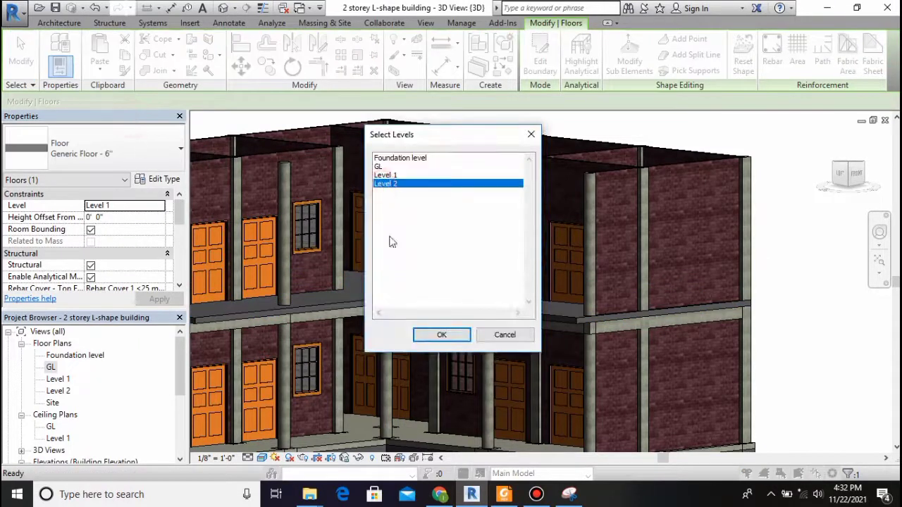
pyautogui.click(442, 335)
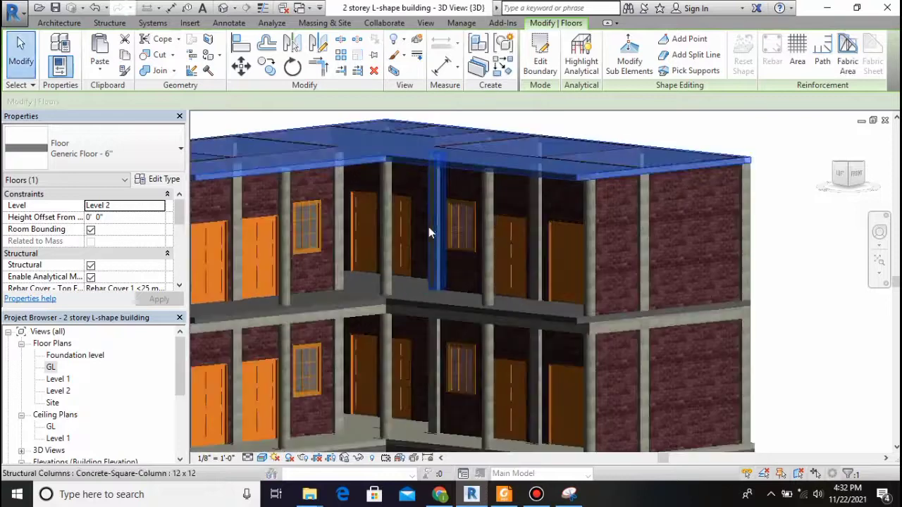
# Set the top floor slab's height offset from Level 2 to 0' 6"
pyautogui.moveTo(848, 165); pyautogui.dragTo(850, 201)
pyautogui.click(793, 195)
pyautogui.scroll(-3, 758, 224)
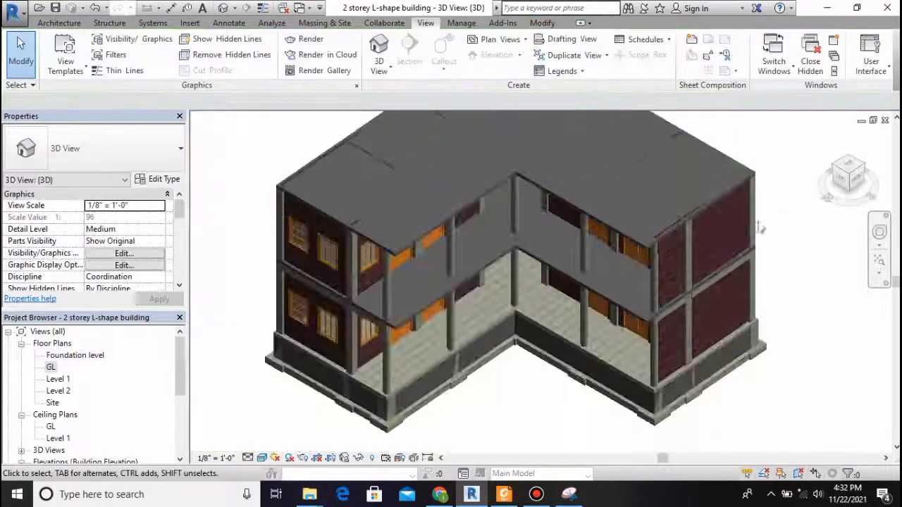
pyautogui.click(485, 236)
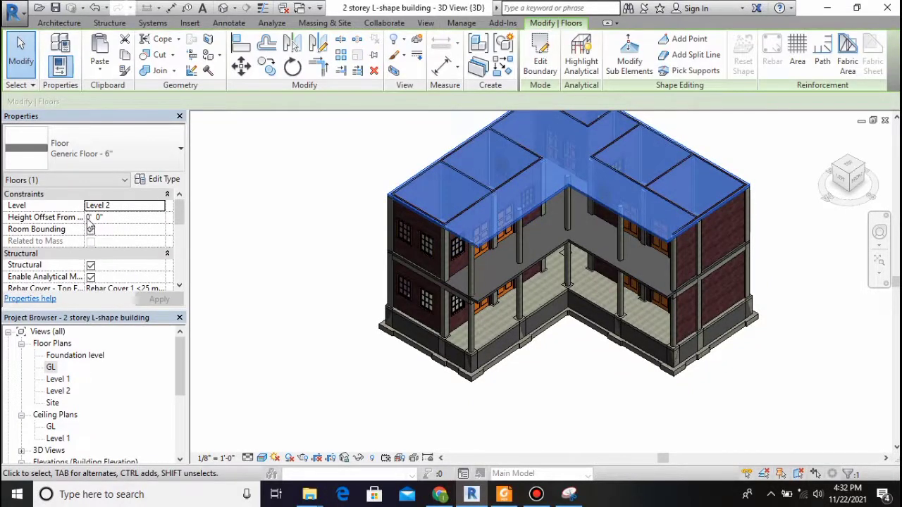
pyautogui.click(91, 217)
pyautogui.press('Return')
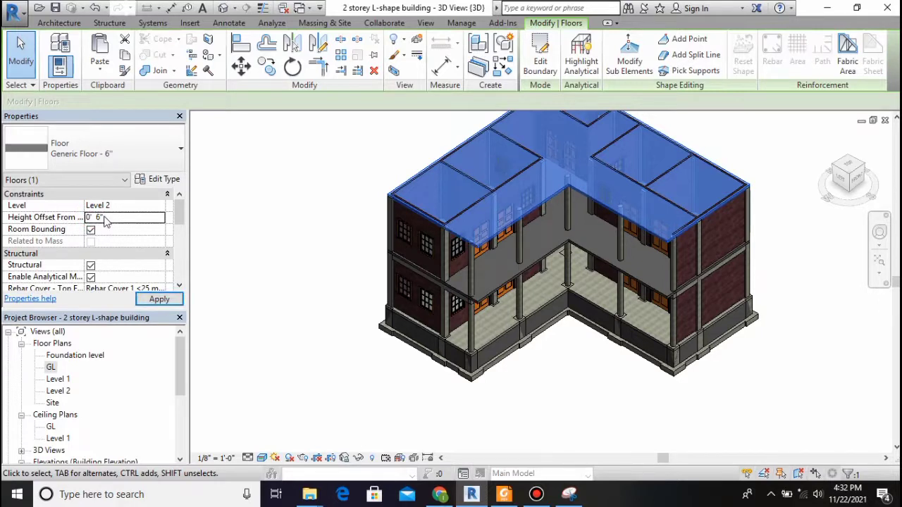
pyautogui.click(285, 266)
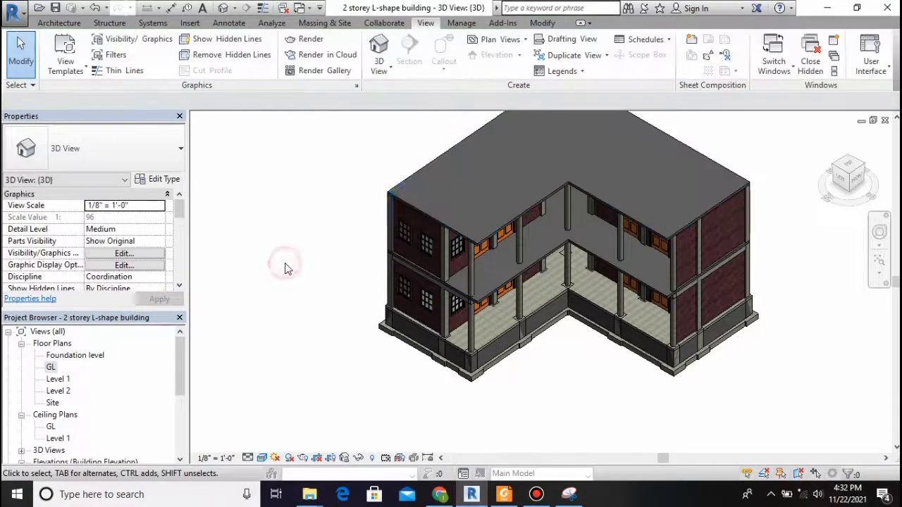
pyautogui.scroll(3, 538, 267)
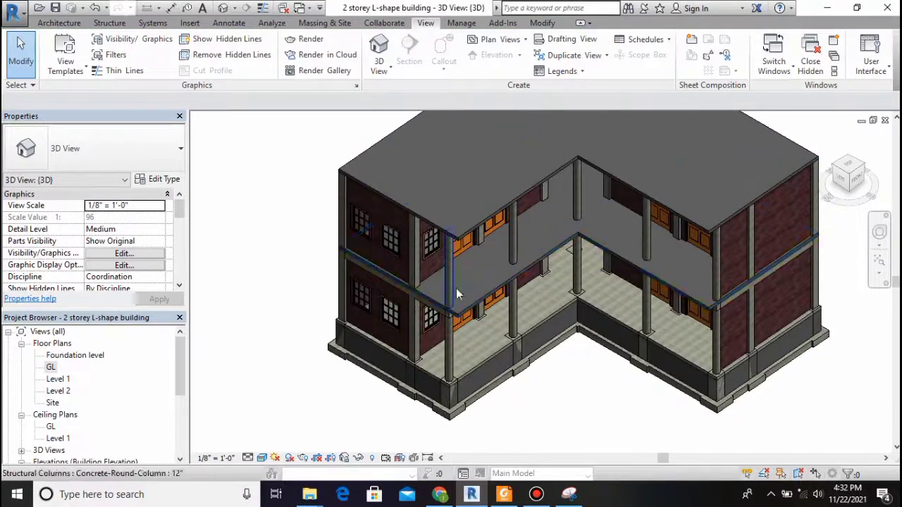
pyautogui.scroll(-2, 451, 288)
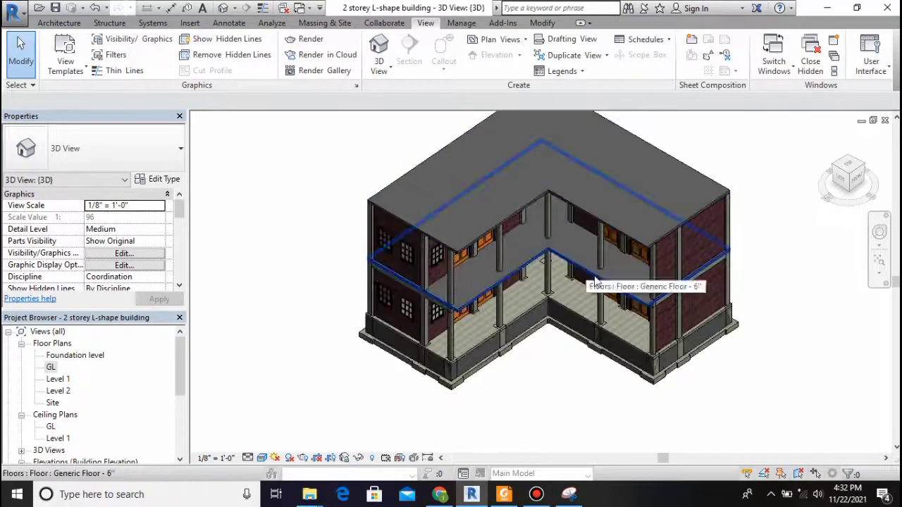
pyautogui.scroll(2, 661, 291)
pyautogui.scroll(-3, 458, 241)
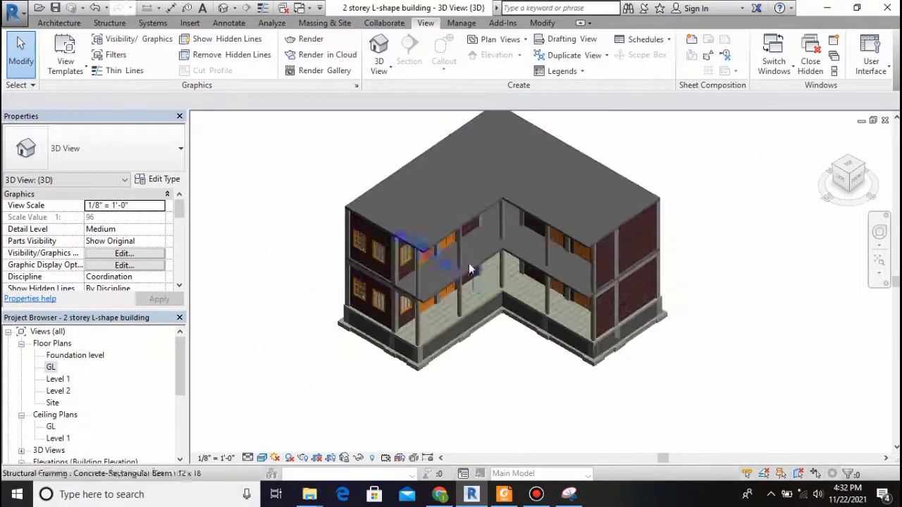
# Open the GL floor plan and switch to the Level 1 floor plan, focusing on the rooms between grids 2 and 6
pyautogui.doubleClick(50, 367)
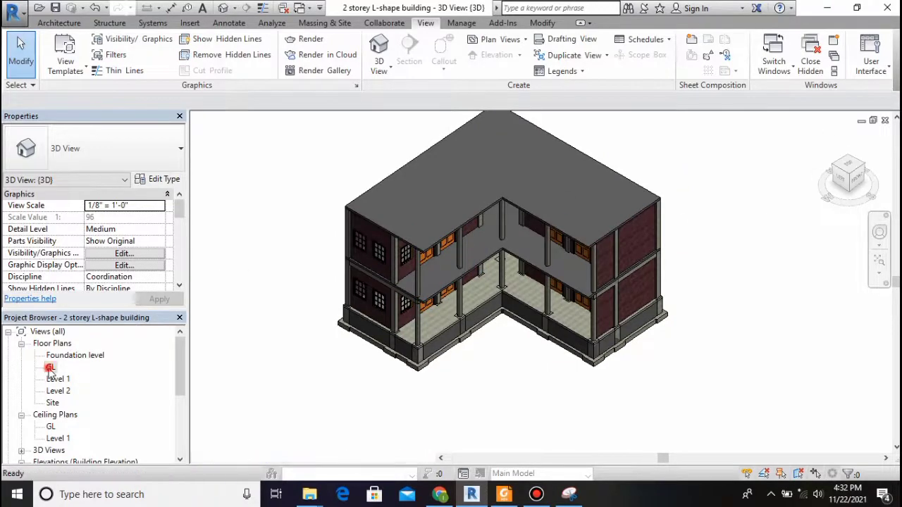
pyautogui.scroll(-1, 588, 256)
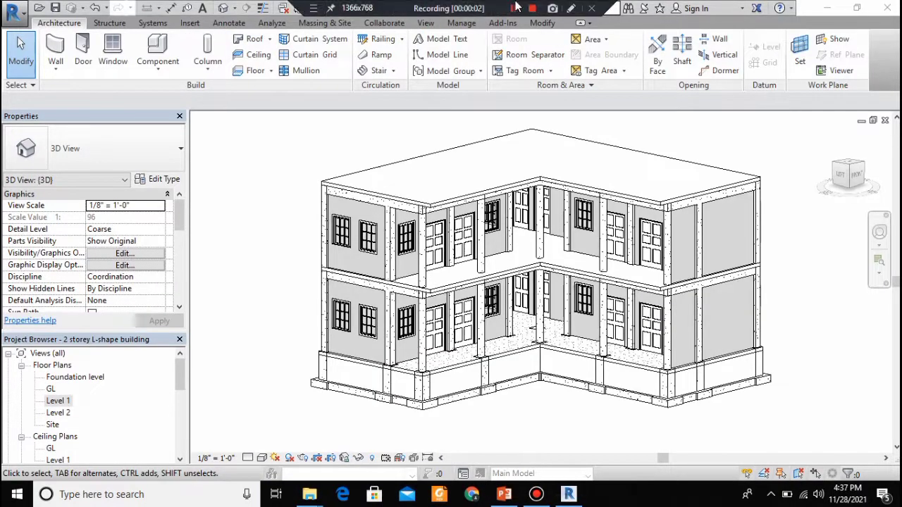
pyautogui.doubleClick(58, 400)
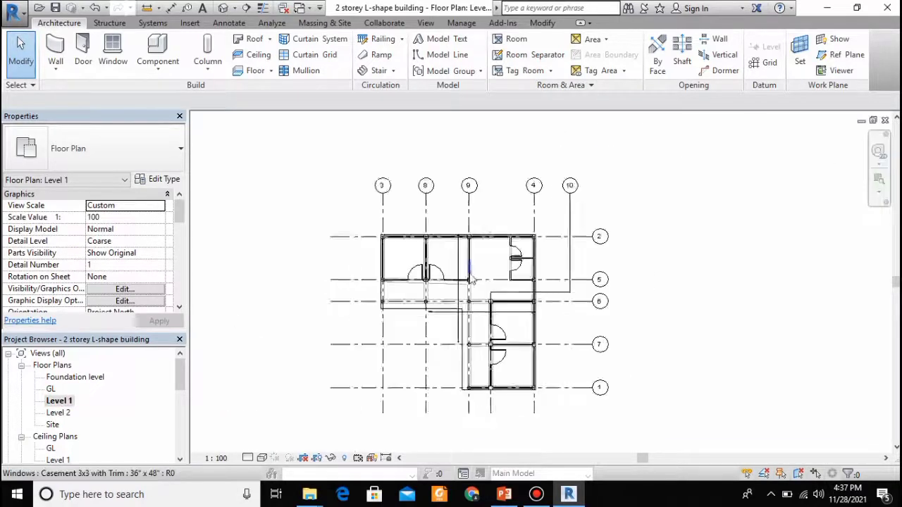
pyautogui.scroll(1, 476, 270)
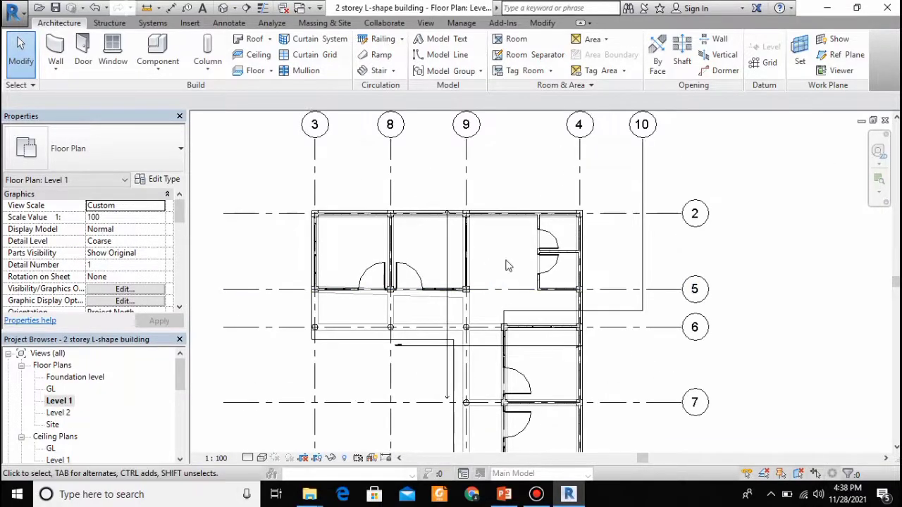
pyautogui.scroll(1, 546, 149)
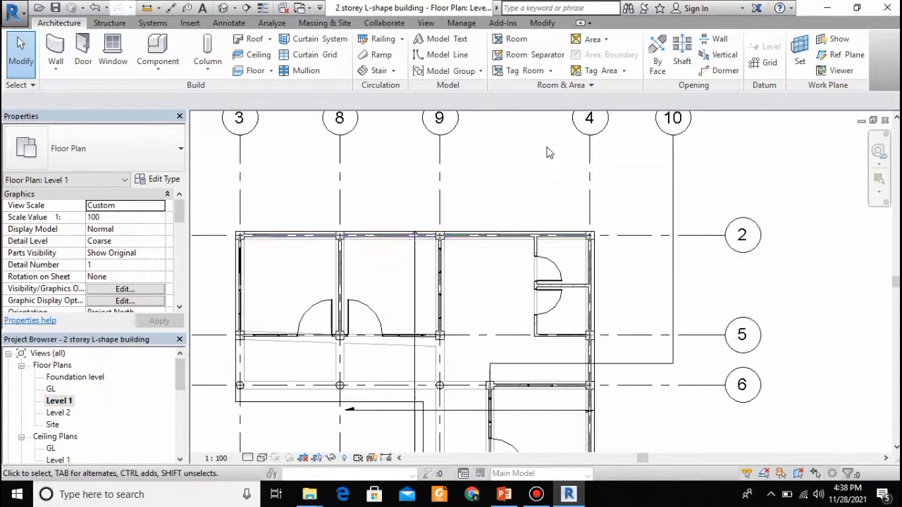
# Cut a rectangular opening about 3' 8" by 7' 4" in the Level 1 floor between grids 9 and 4, attaching the walls below
pyautogui.click(594, 259)
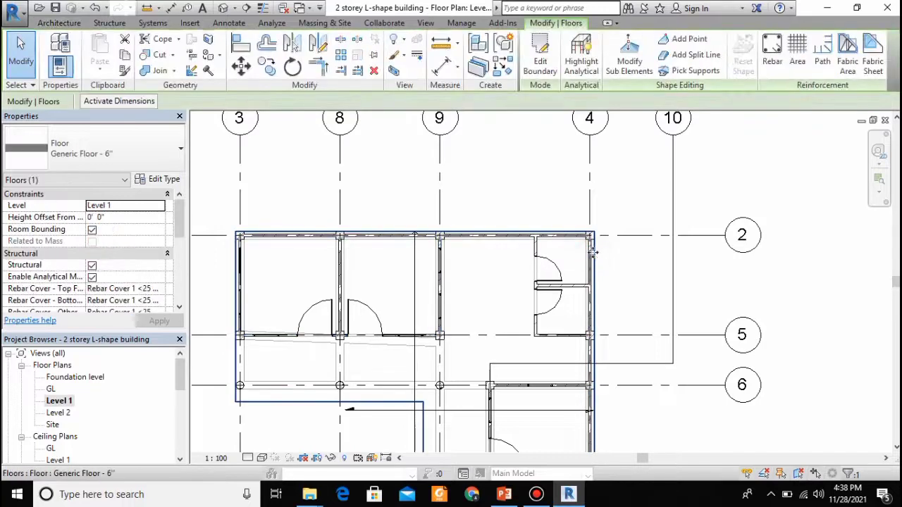
pyautogui.click(537, 56)
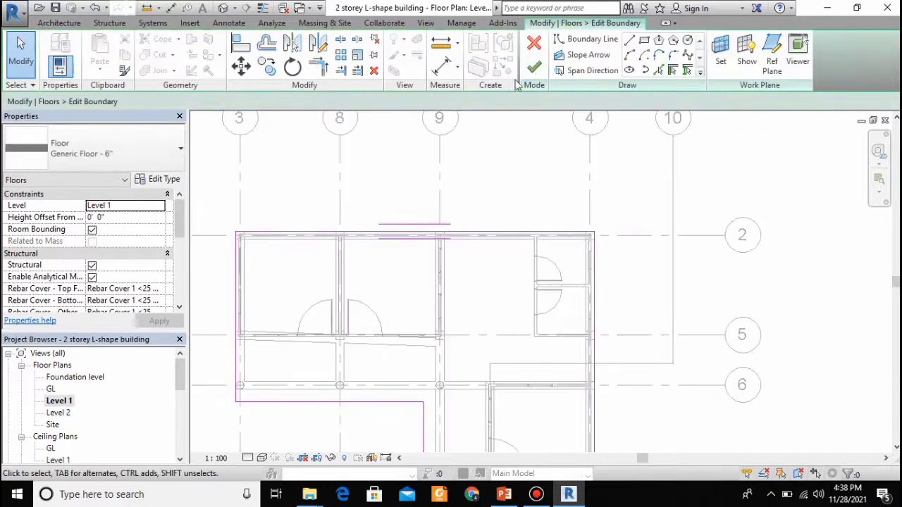
pyautogui.click(644, 39)
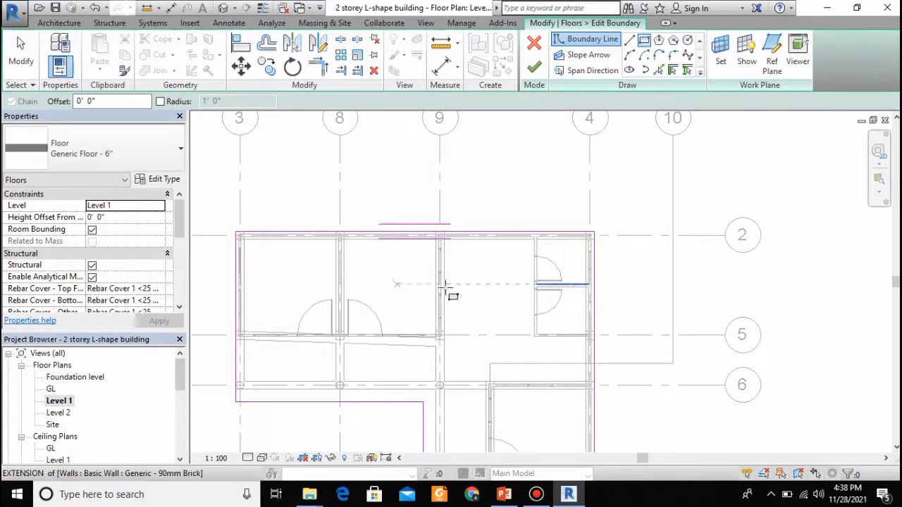
pyautogui.click(469, 275)
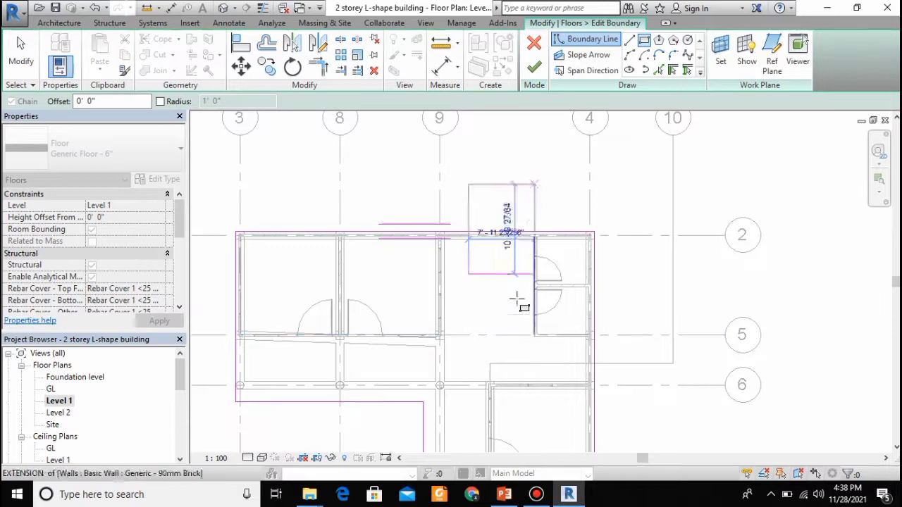
pyautogui.click(499, 331)
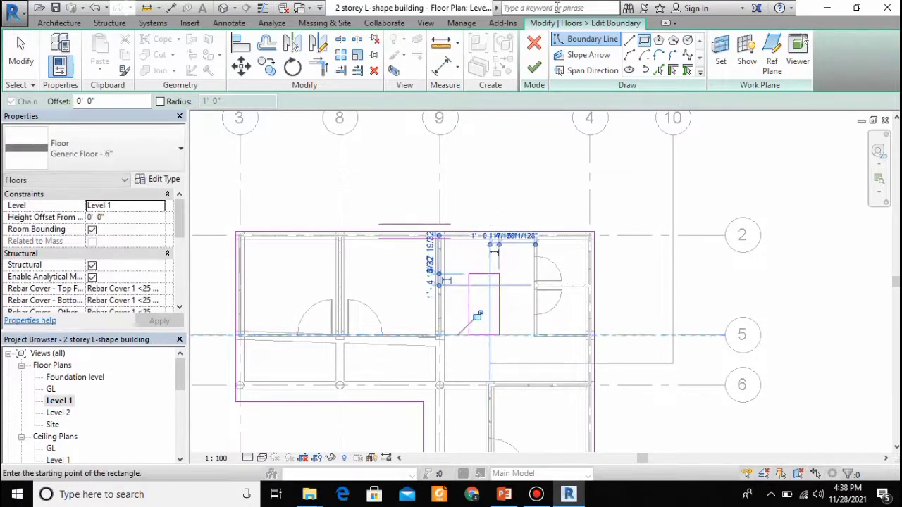
pyautogui.click(545, 72)
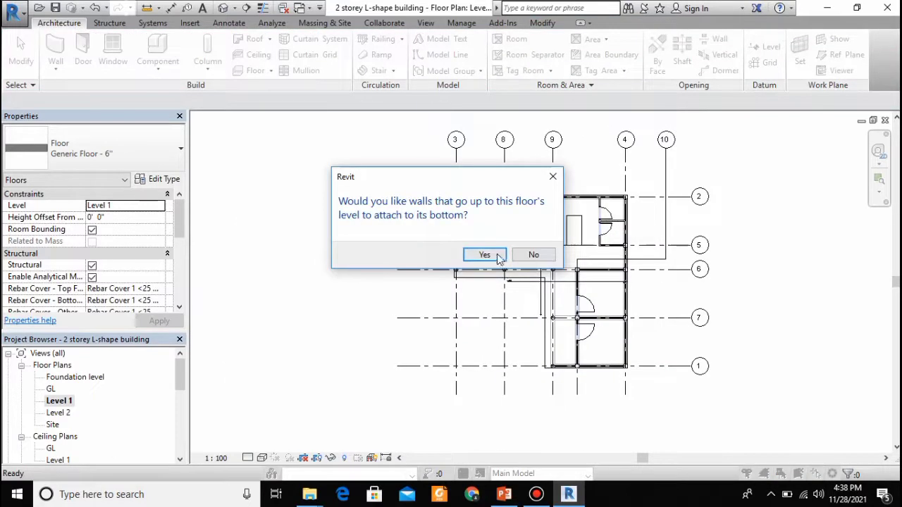
pyautogui.click(487, 254)
pyautogui.scroll(5, 459, 289)
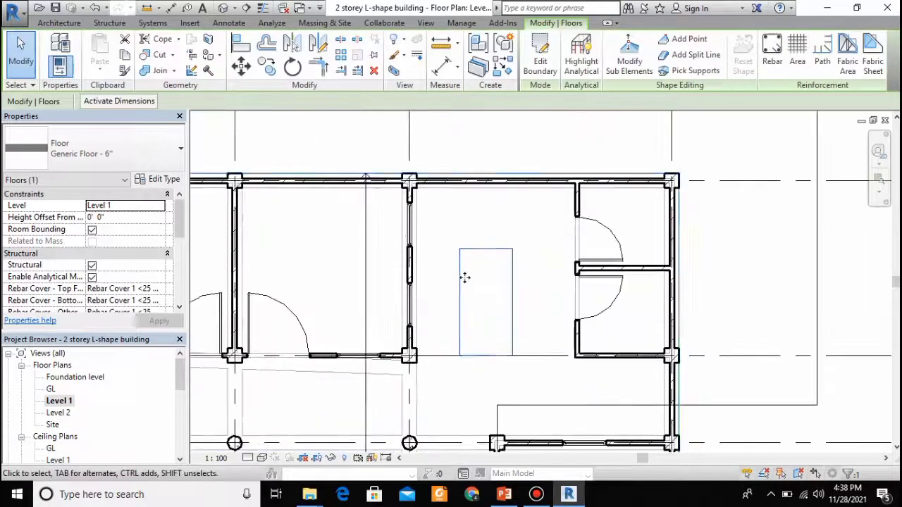
pyautogui.click(499, 135)
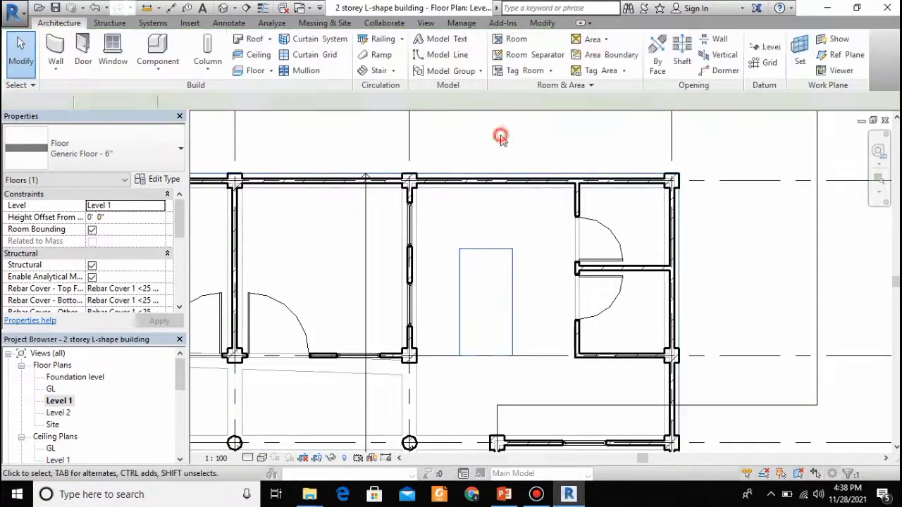
# Reopen the Level 1 floor boundary and set the opening's near edge 3' from the grid 9 wall
pyautogui.click(461, 279)
pyautogui.doubleClick(462, 279)
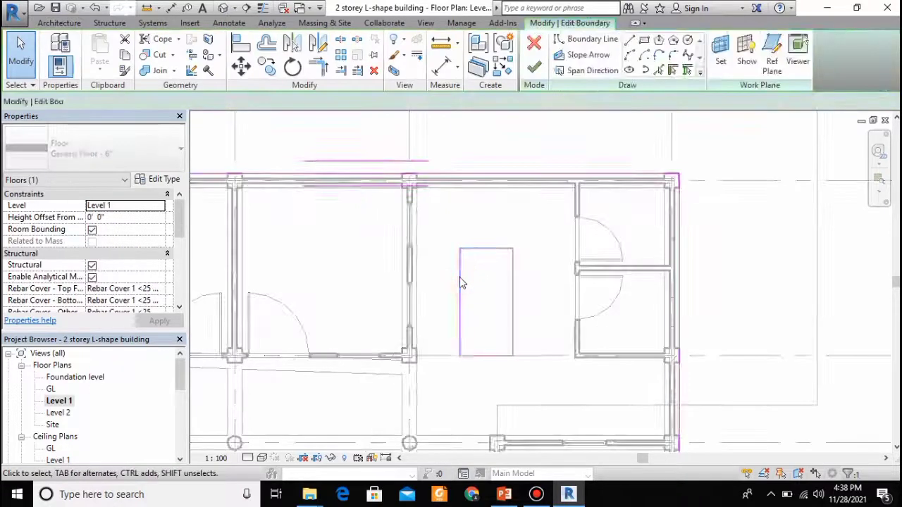
pyautogui.click(459, 295)
pyautogui.click(441, 379)
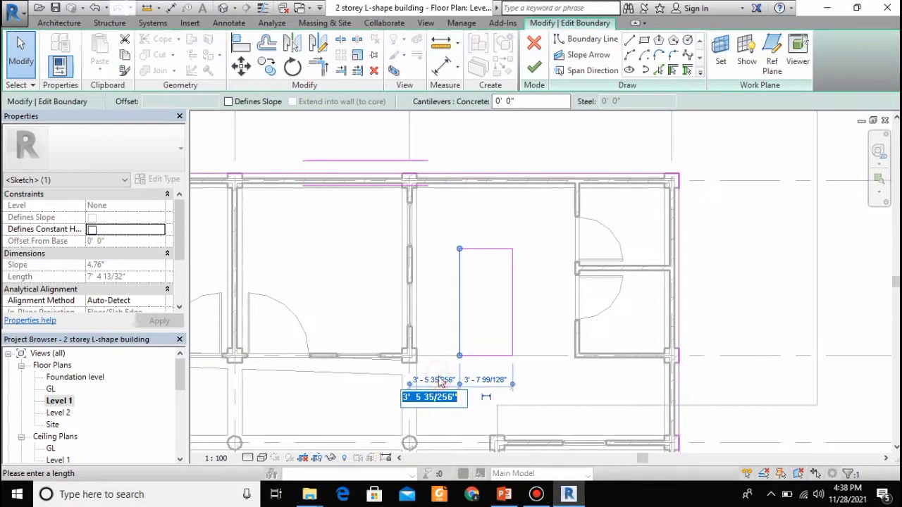
pyautogui.write("3'")
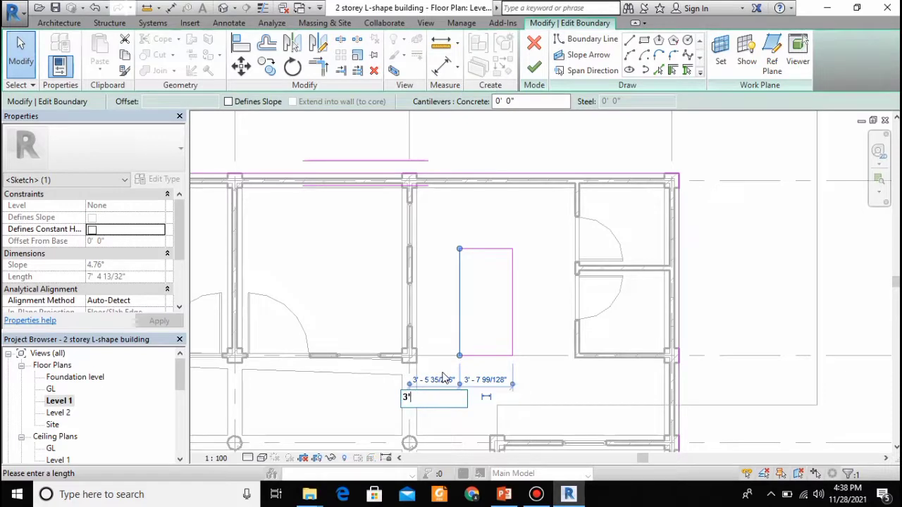
pyautogui.press('Return')
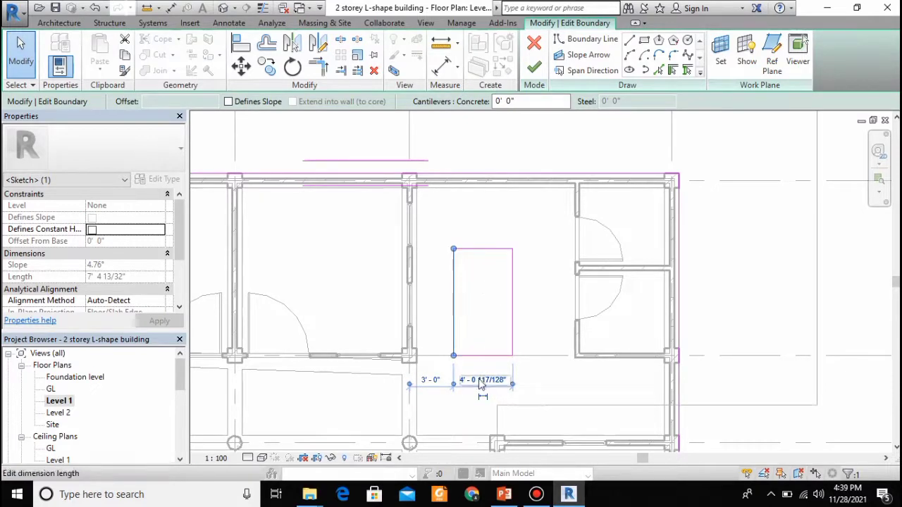
# Set the floor opening's width to 3' by moving its edge nearest the small rooms with doors
pyautogui.click(483, 380)
pyautogui.click(511, 317)
pyautogui.click(512, 321)
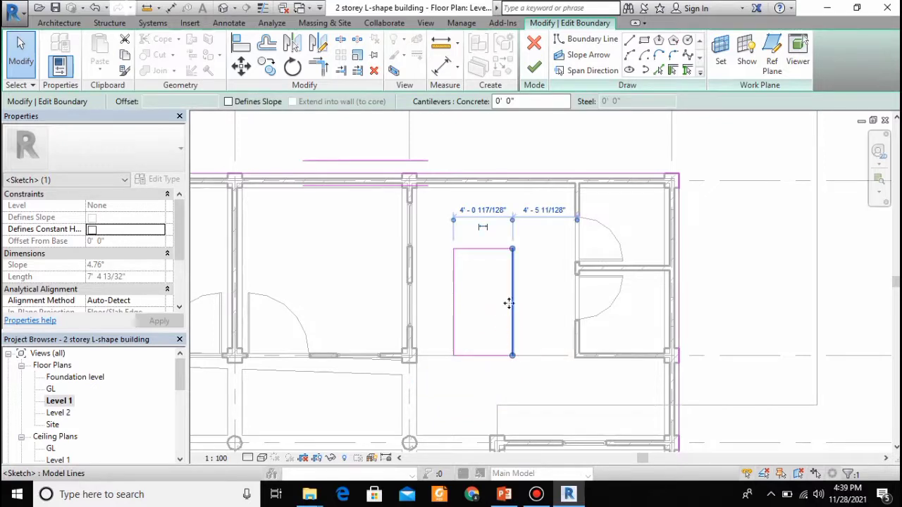
pyautogui.click(576, 136)
pyautogui.click(498, 353)
pyautogui.click(513, 318)
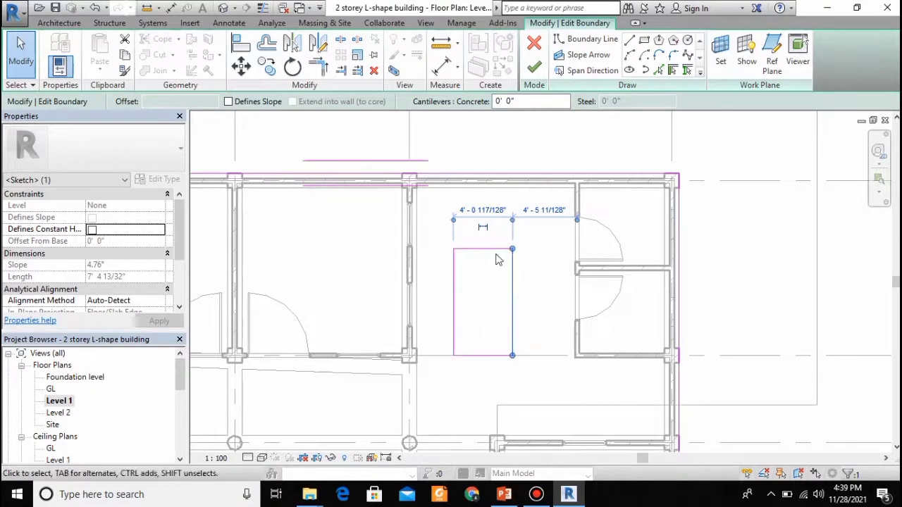
pyautogui.click(482, 209)
pyautogui.write('3')
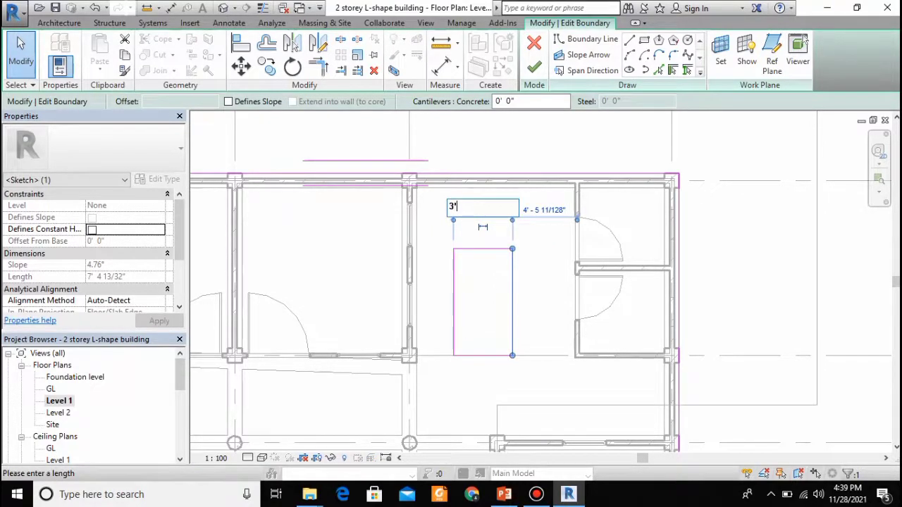
pyautogui.press('Return')
pyautogui.click(496, 155)
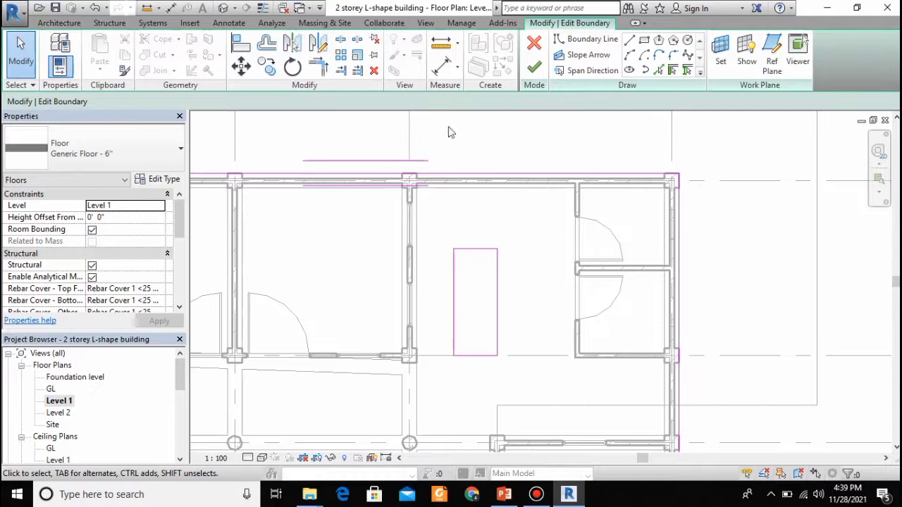
# Finish the Level 1 floor boundary edit and deselect the floor
pyautogui.click(56, 23)
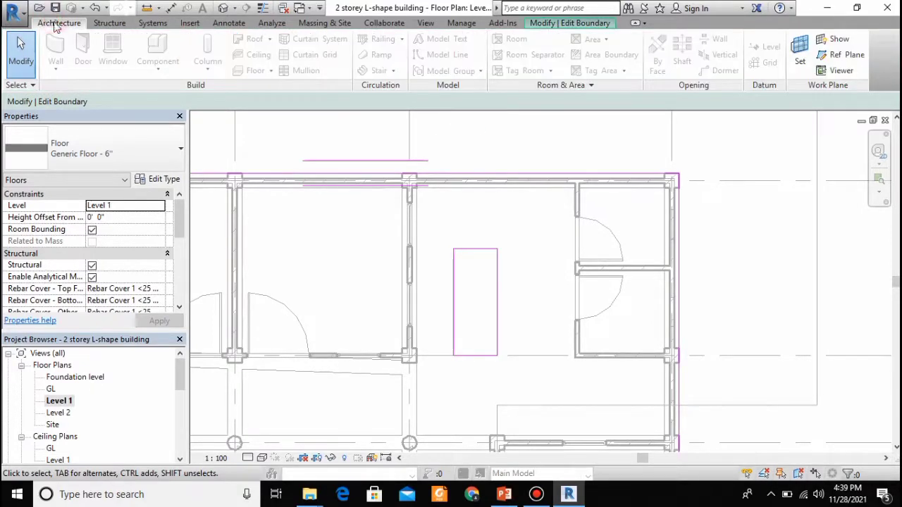
pyautogui.click(540, 24)
pyautogui.click(534, 67)
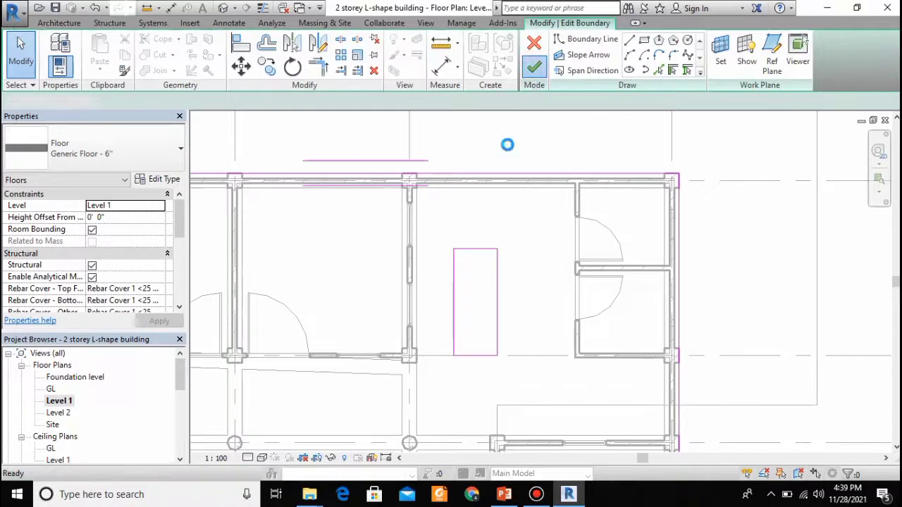
pyautogui.click(502, 260)
pyautogui.scroll(4, 463, 261)
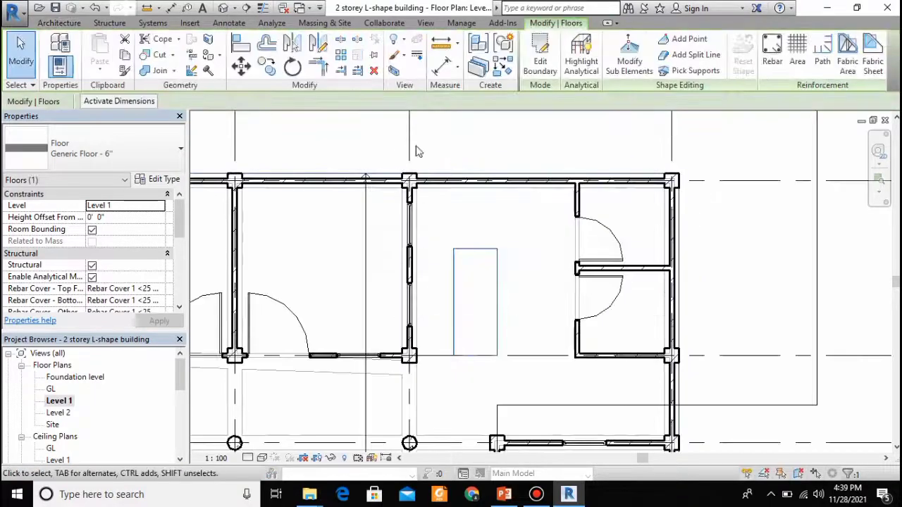
pyautogui.click(459, 264)
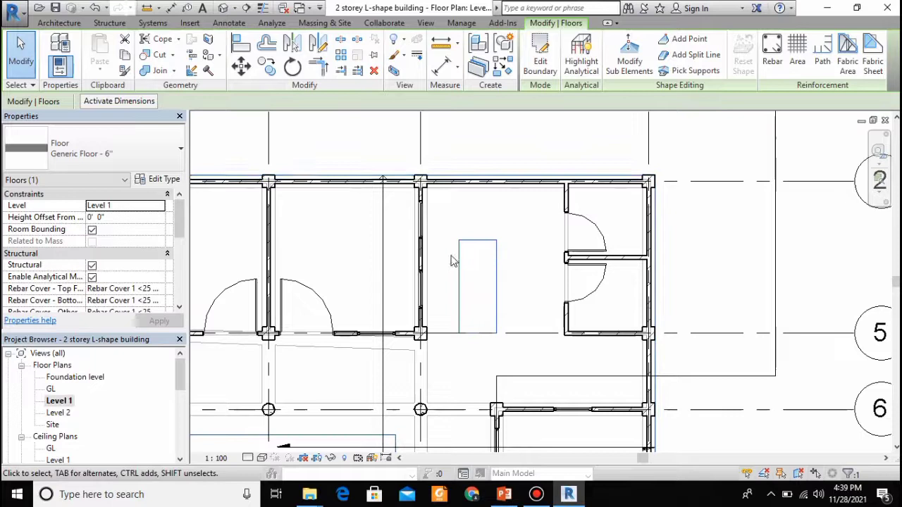
pyautogui.click(451, 260)
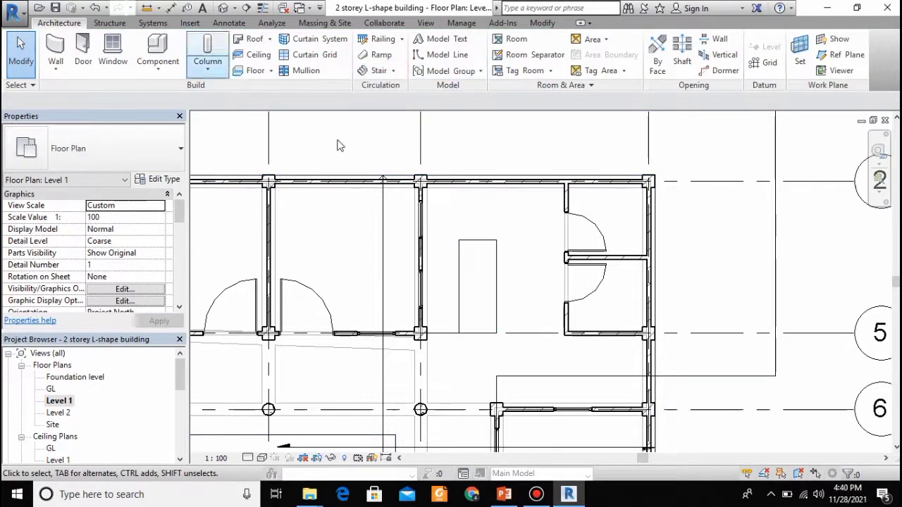
# Start a stair by run, with GL as the base level and Level 1 as the top level
pyautogui.click(381, 70)
pyautogui.press('Escape')
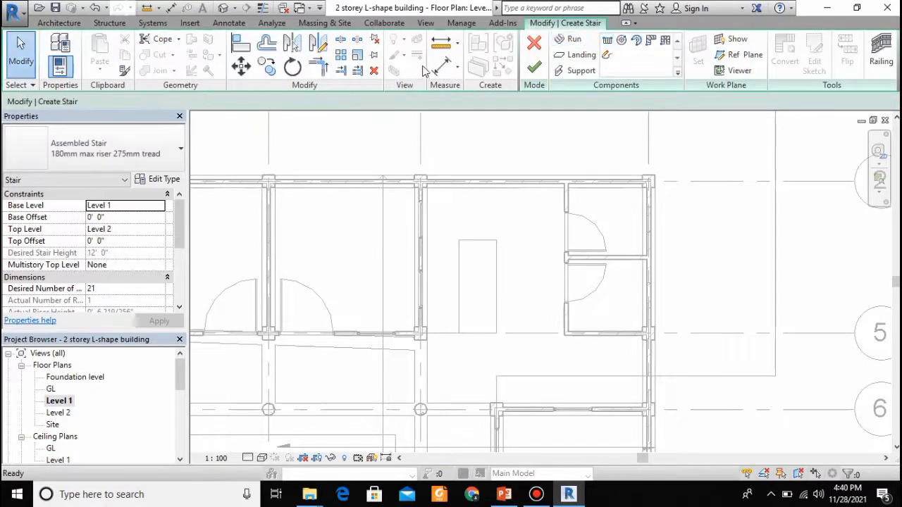
pyautogui.click(568, 41)
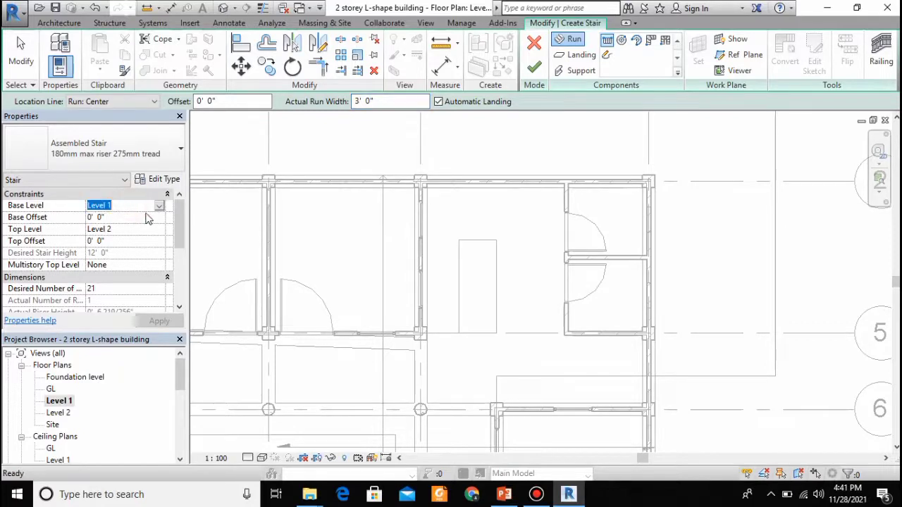
pyautogui.click(159, 206)
pyautogui.click(126, 227)
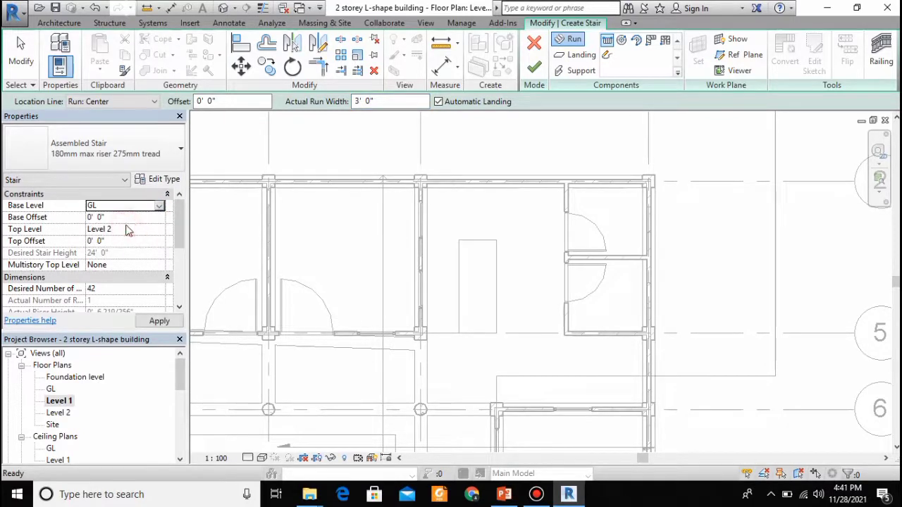
pyautogui.click(160, 231)
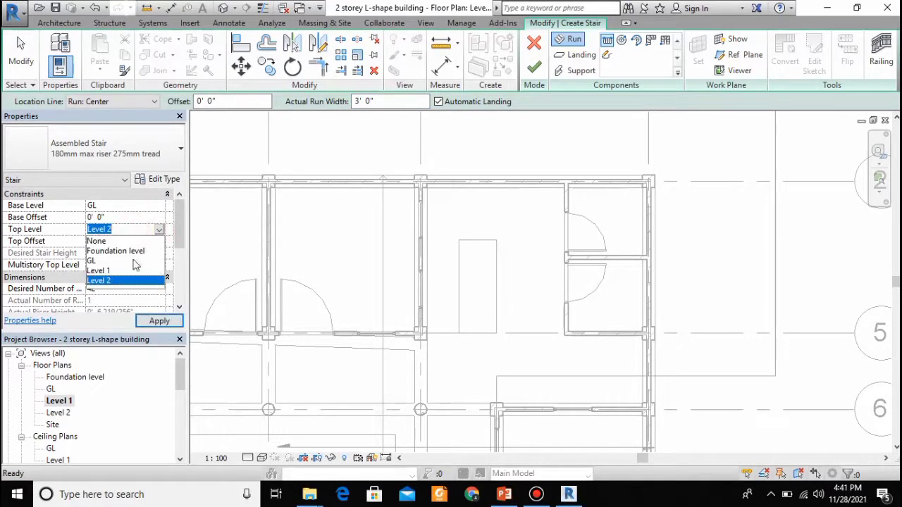
pyautogui.click(100, 270)
pyautogui.click(158, 322)
# Draw the first stair run of 12 risers along the grid 9 wall from grid 5 towards grid 2, with location line Run: Left
pyautogui.click(149, 104)
pyautogui.click(88, 134)
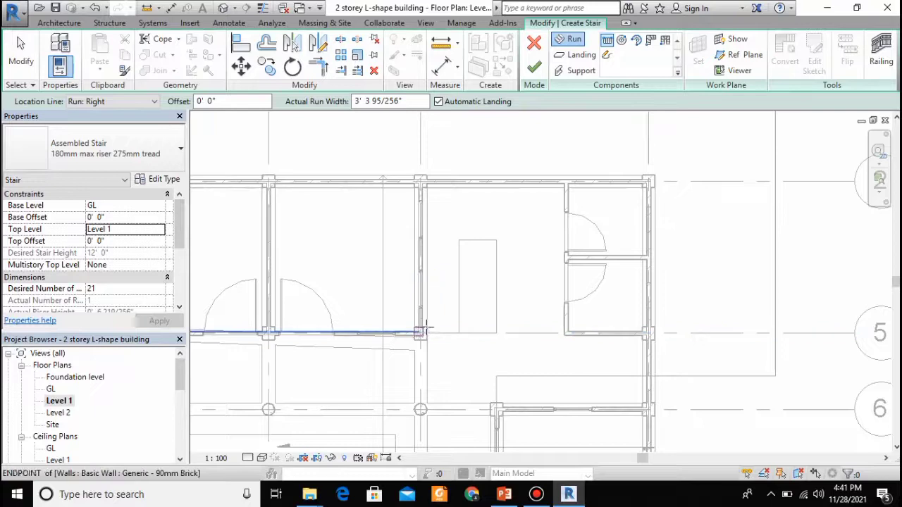
pyautogui.scroll(2, 425, 333)
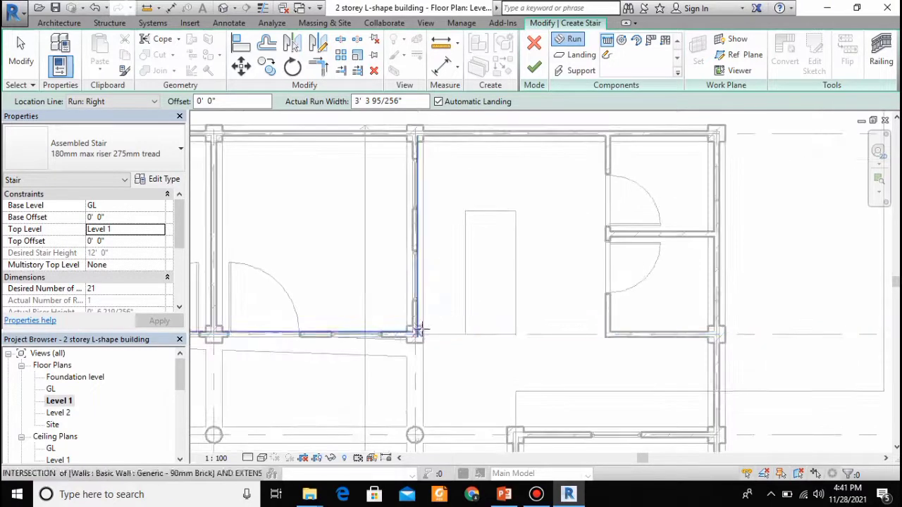
pyautogui.click(424, 334)
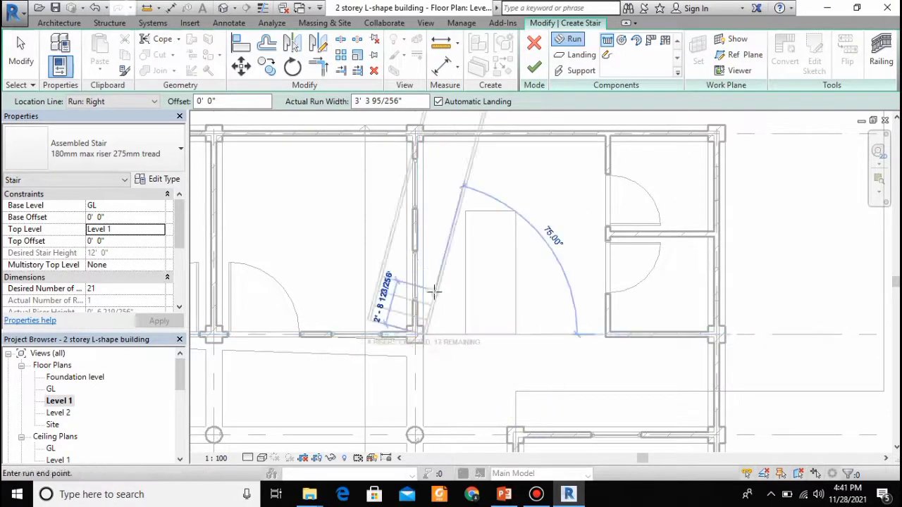
pyautogui.click(144, 102)
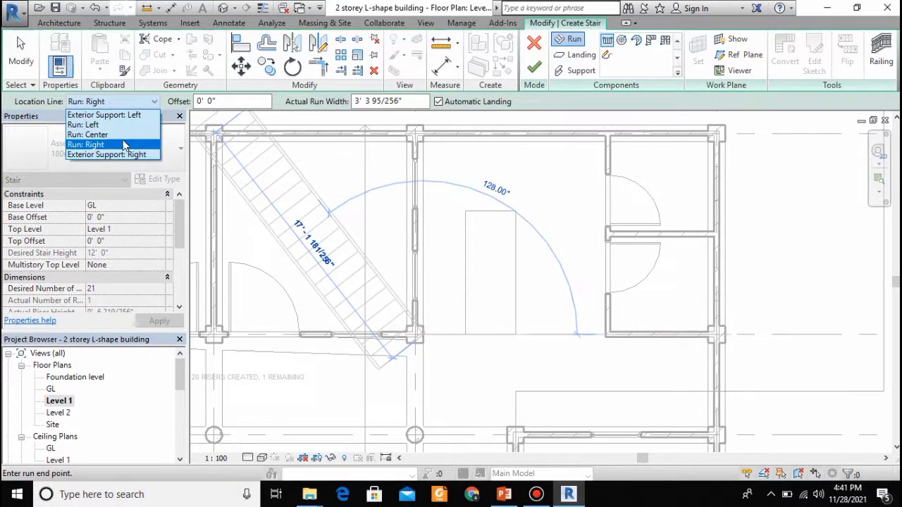
pyautogui.click(120, 124)
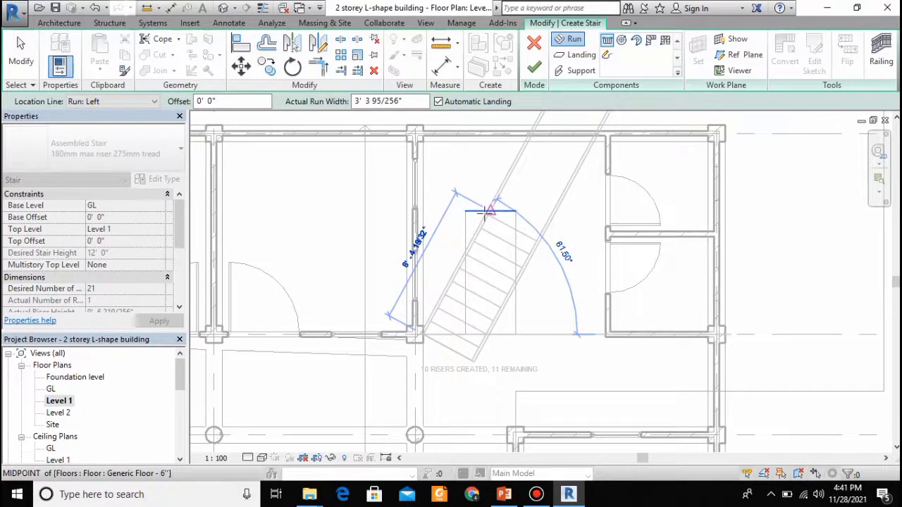
pyautogui.click(423, 169)
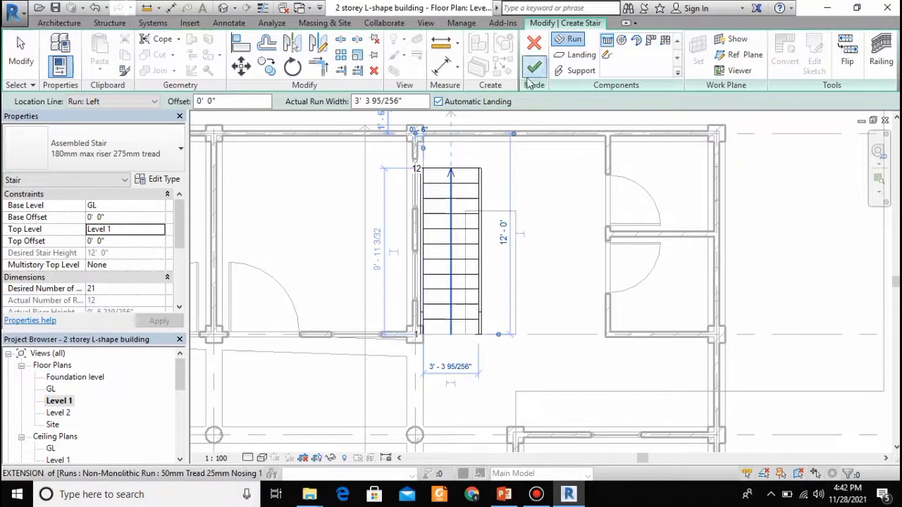
# Add the 9-riser return run beside the first with location line Run: Right and automatic landing, and finish the stair
pyautogui.click(150, 103)
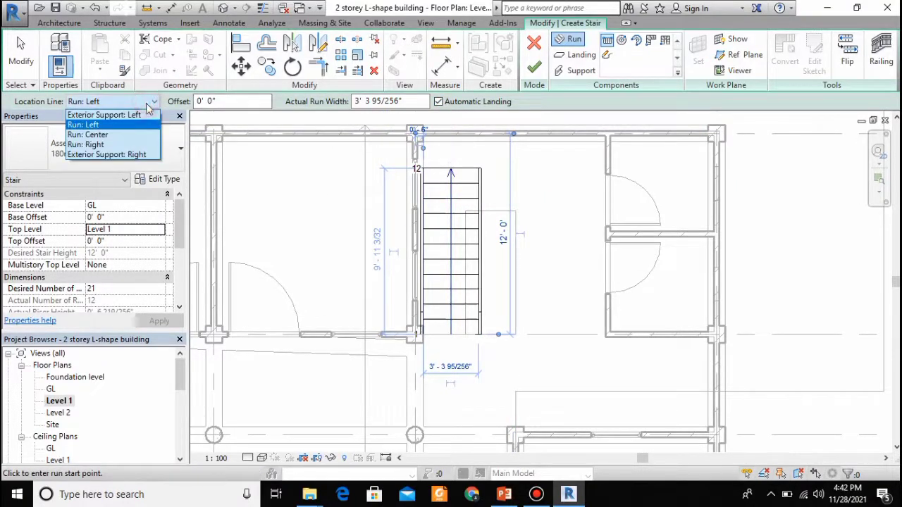
pyautogui.click(85, 145)
pyautogui.click(482, 170)
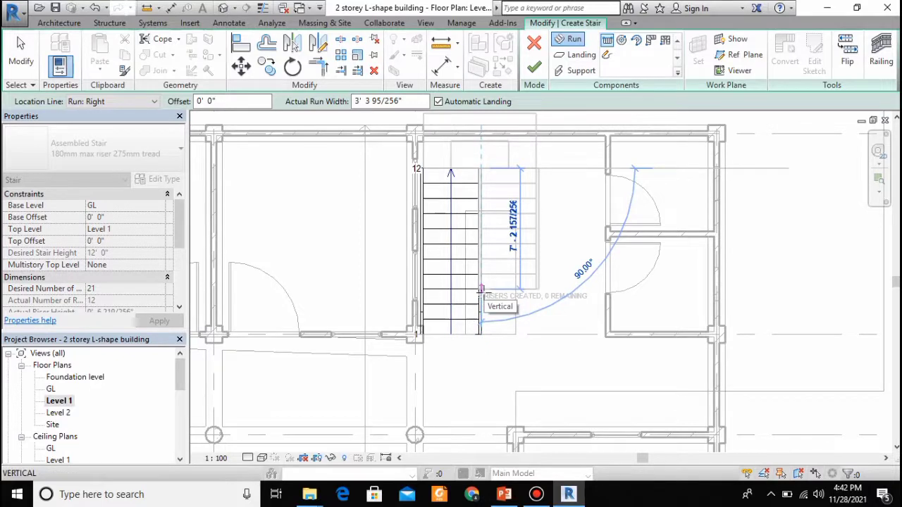
pyautogui.click(481, 289)
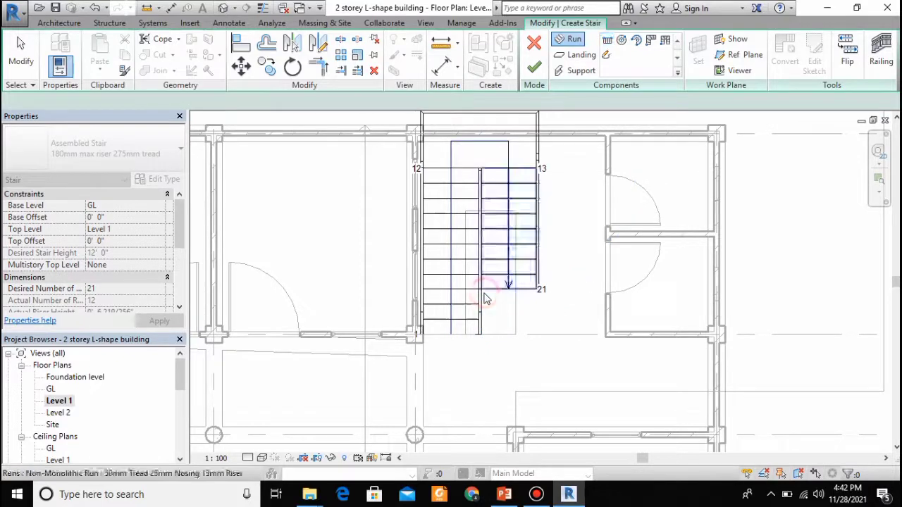
pyautogui.click(536, 71)
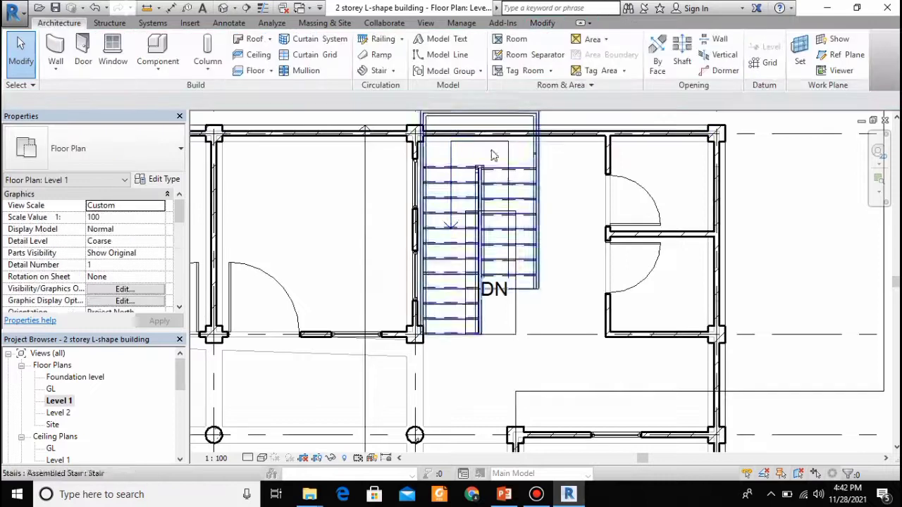
# Try to move only the outer stair railing to the inner face of the grid 2 wall
pyautogui.scroll(-1, 546, 261)
pyautogui.scroll(2, 525, 119)
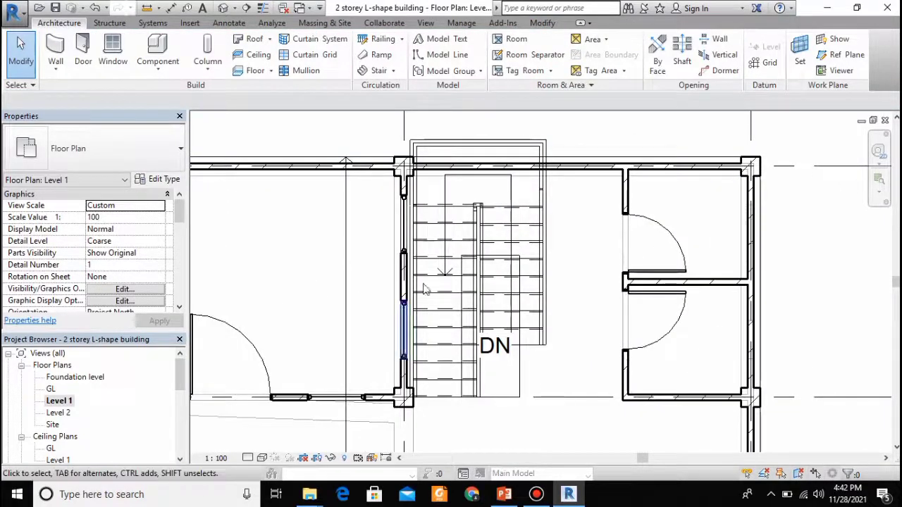
pyautogui.scroll(2, 466, 129)
pyautogui.click(463, 150)
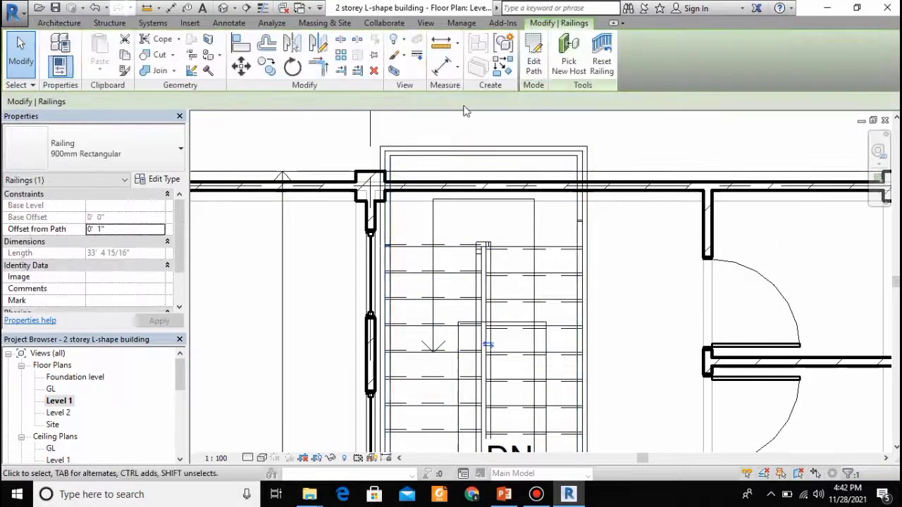
pyautogui.click(241, 67)
pyautogui.scroll(1, 487, 141)
pyautogui.click(482, 150)
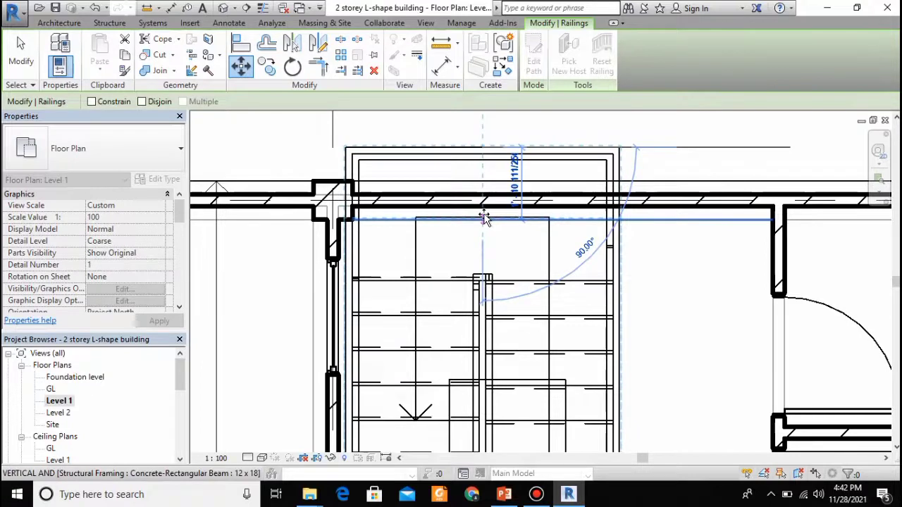
pyautogui.scroll(1, 484, 217)
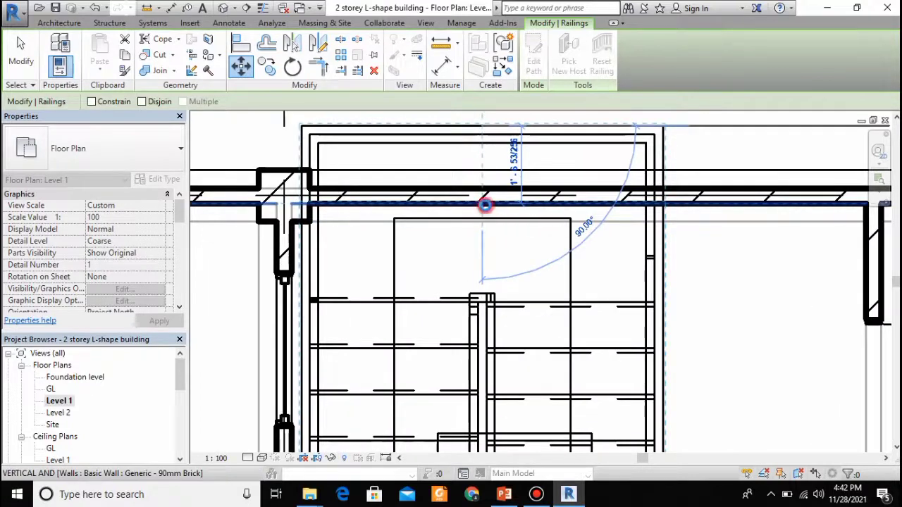
pyautogui.click(484, 205)
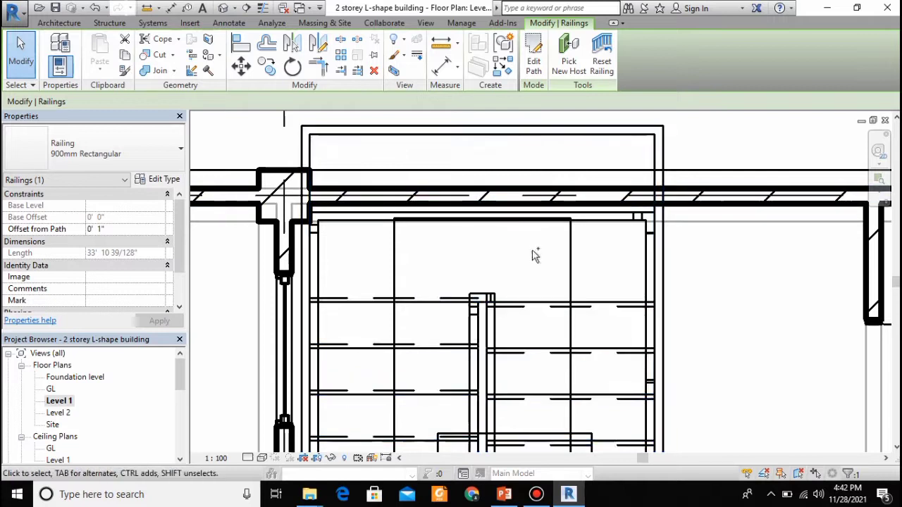
pyautogui.press('Escape')
pyautogui.click(557, 301)
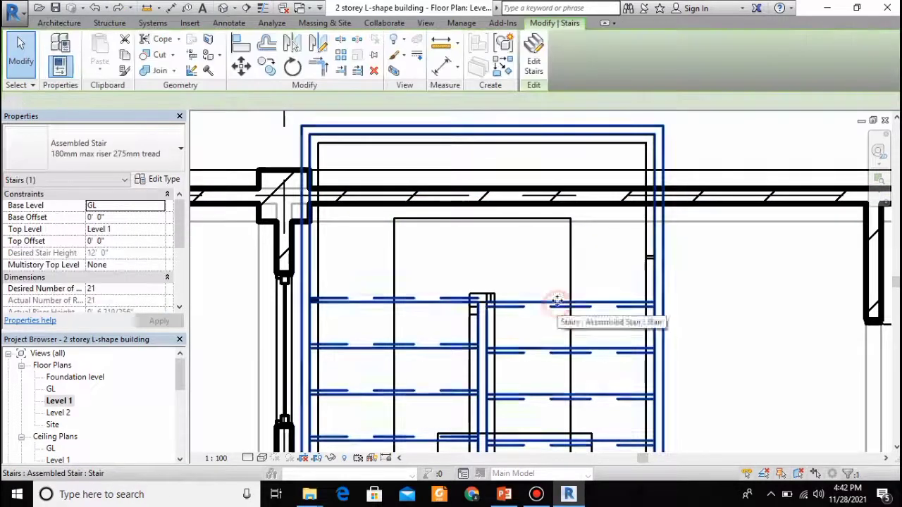
pyautogui.click(473, 219)
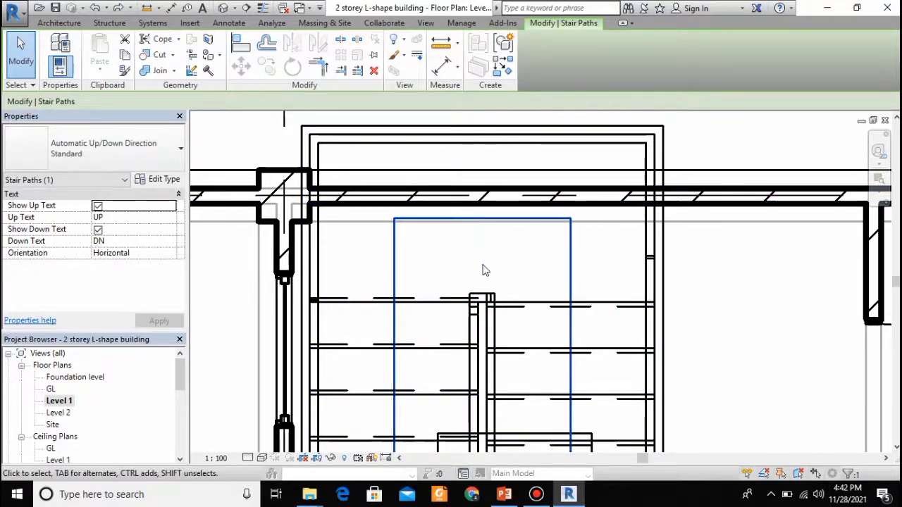
pyautogui.keyDown('ctrl'); pyautogui.click(507, 312); pyautogui.keyUp('ctrl')
pyautogui.keyDown('ctrl'); pyautogui.click(478, 145); pyautogui.keyUp('ctrl')
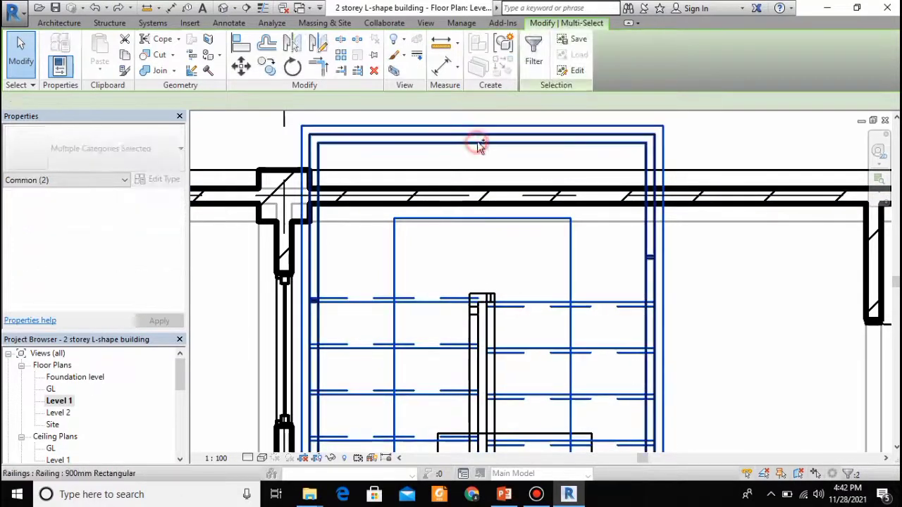
pyautogui.keyDown('ctrl'); pyautogui.click(492, 310); pyautogui.keyUp('ctrl')
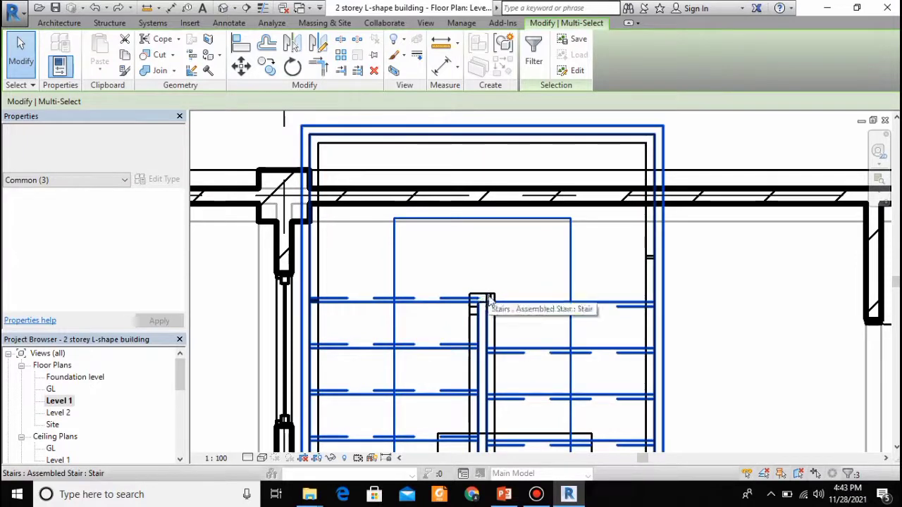
# Move the stair inside the building so the landing's outer edge meets the inner edge of the grid 2 beam
pyautogui.click(489, 295)
pyautogui.scroll(-2, 501, 352)
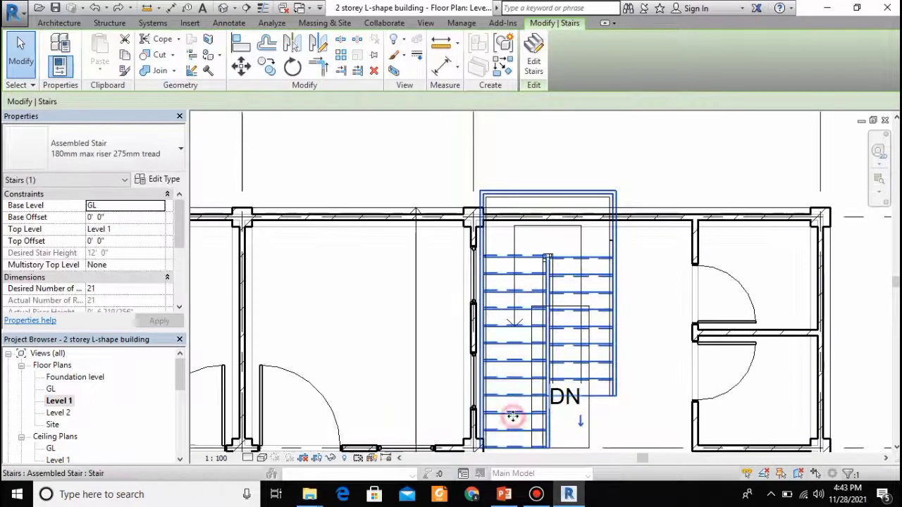
pyautogui.scroll(2, 506, 134)
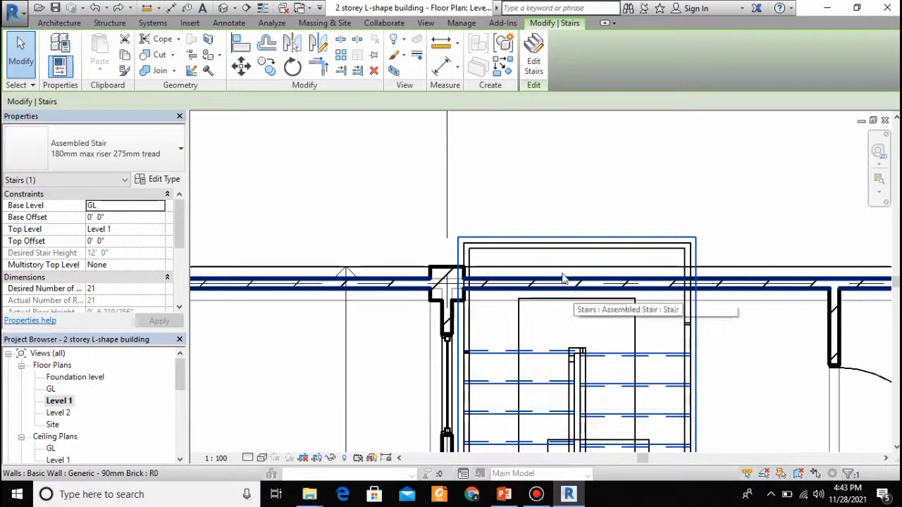
pyautogui.click(240, 65)
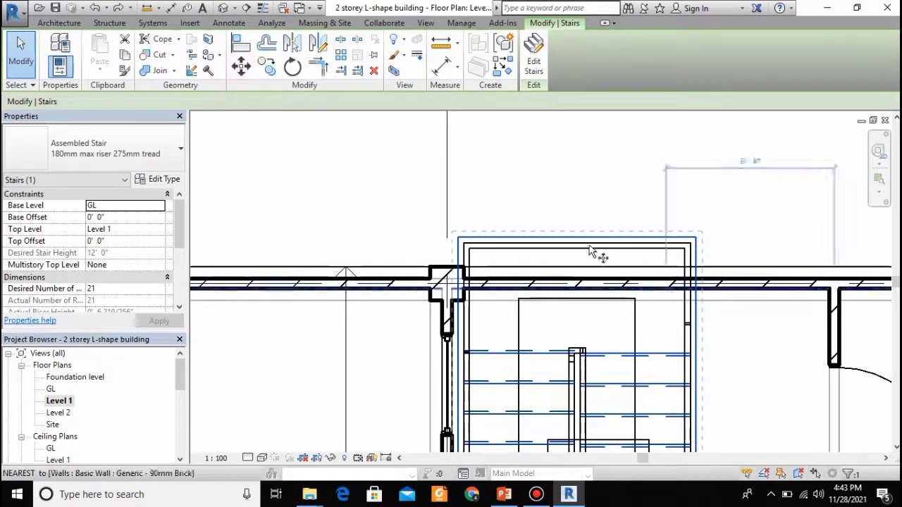
pyautogui.click(575, 236)
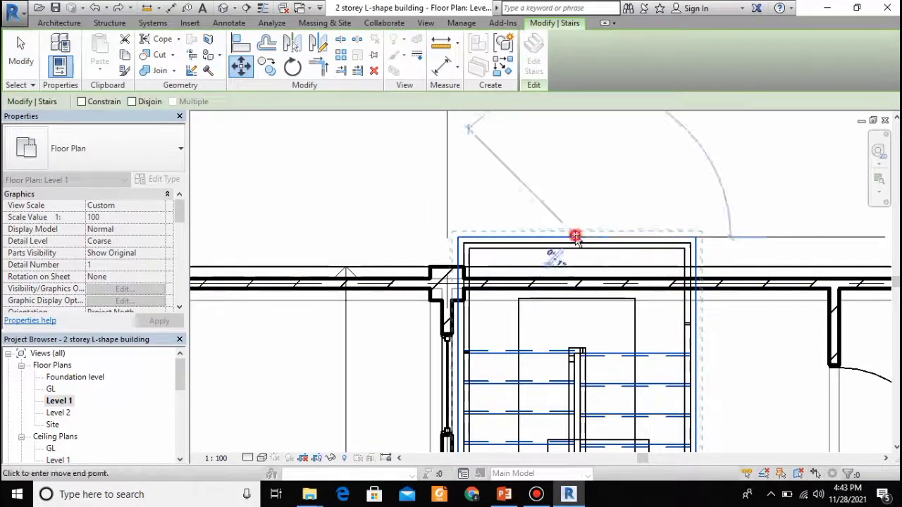
pyautogui.click(575, 298)
pyautogui.click(586, 218)
pyautogui.scroll(-1, 604, 282)
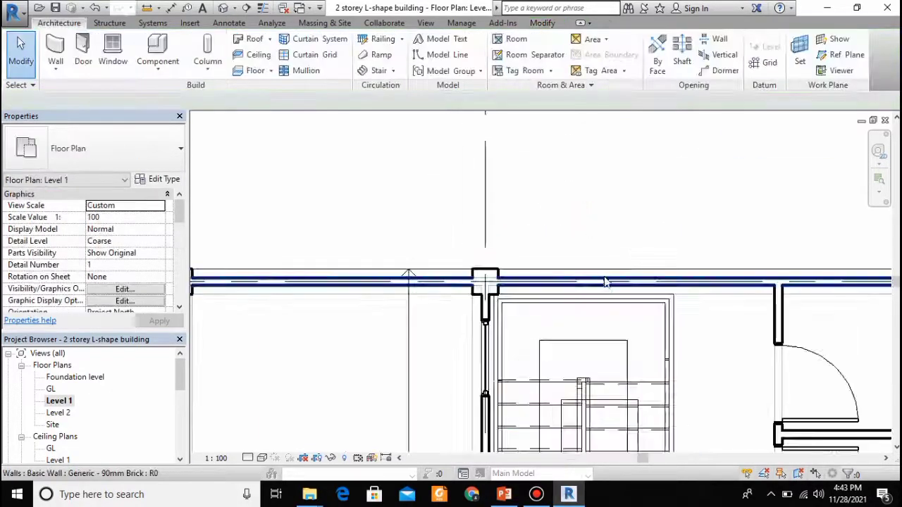
# Edit the Level 1 floor boundary, moving the stair opening's two long edges to the sides of the 9-riser run
pyautogui.scroll(-1, 599, 296)
pyautogui.scroll(-3, 614, 381)
pyautogui.scroll(4, 616, 360)
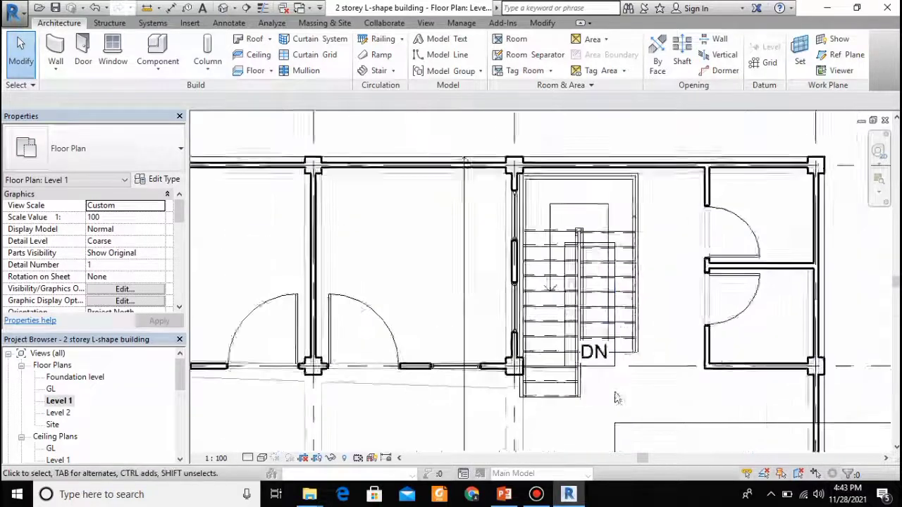
pyautogui.click(599, 362)
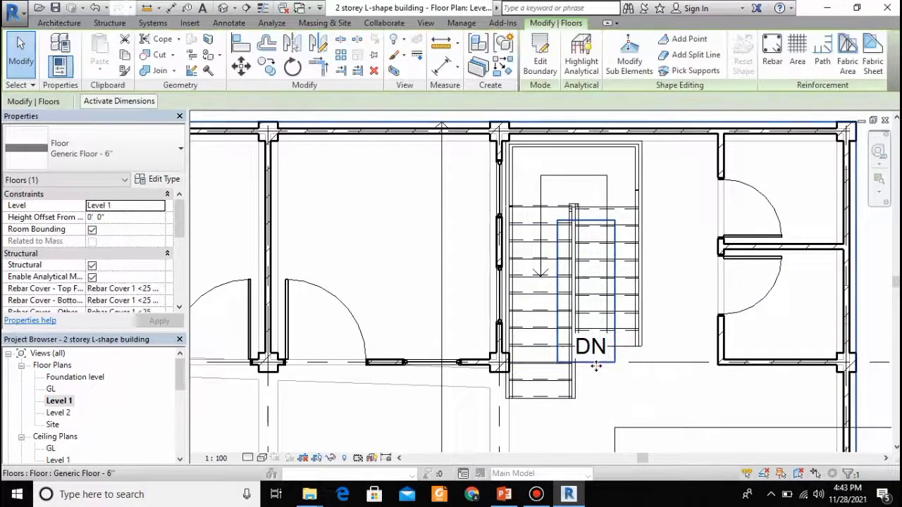
pyautogui.doubleClick(595, 361)
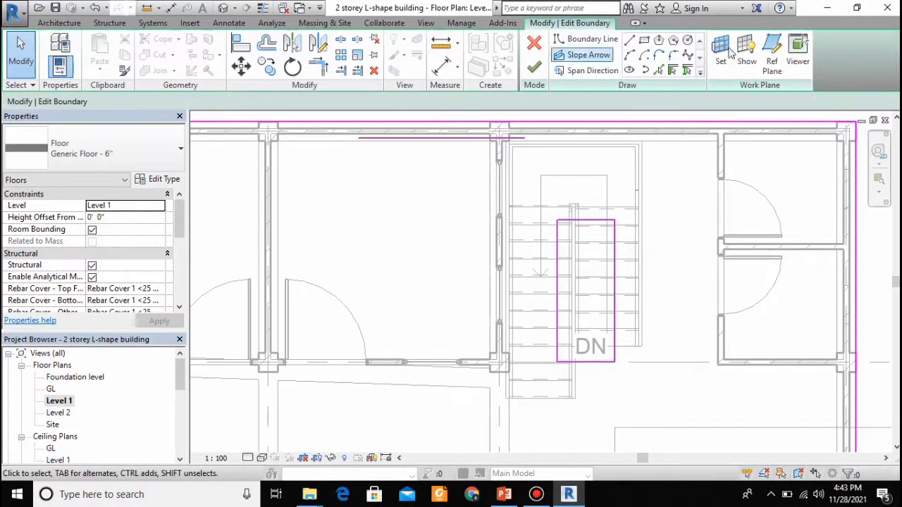
pyautogui.click(617, 356)
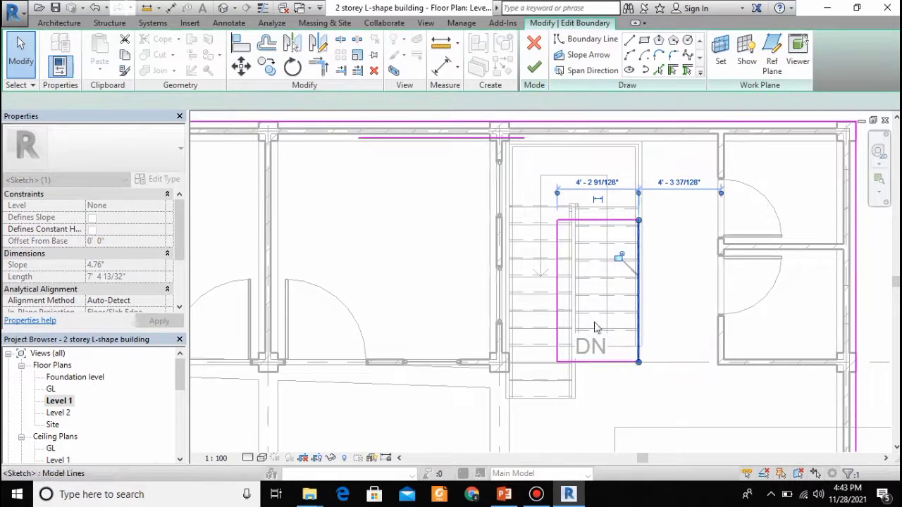
pyautogui.click(558, 296)
pyautogui.moveTo(575, 299); pyautogui.dragTo(584, 316)
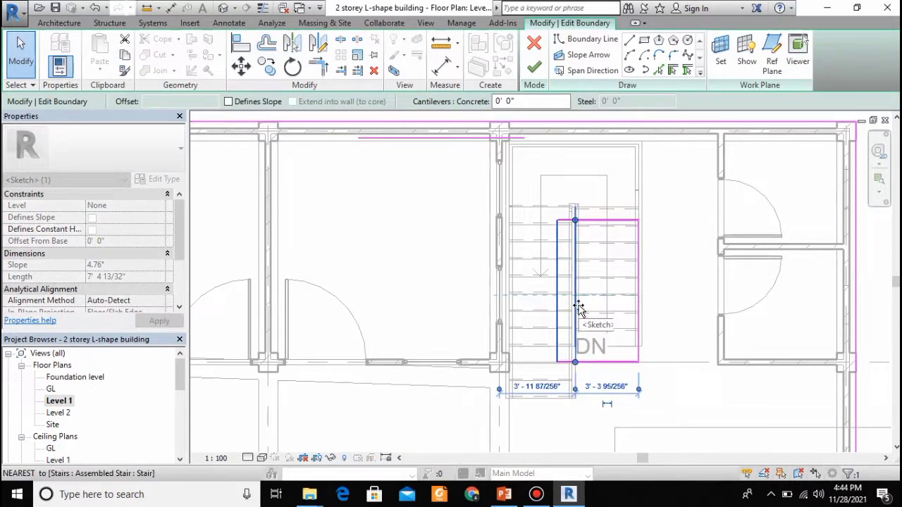
# Move the opening's edge near grid 5 to the upper end of the 9-riser run, finish the boundary edit and deselect the floor
pyautogui.click(639, 311)
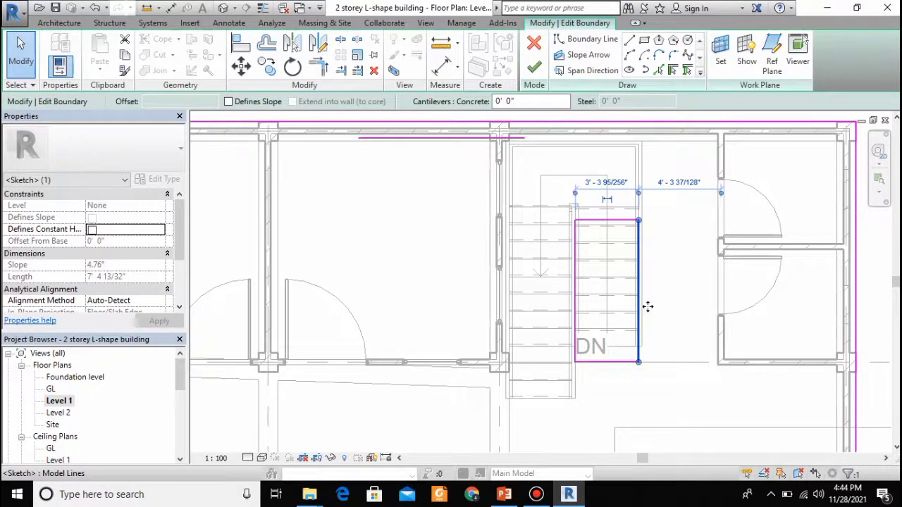
pyautogui.click(617, 362)
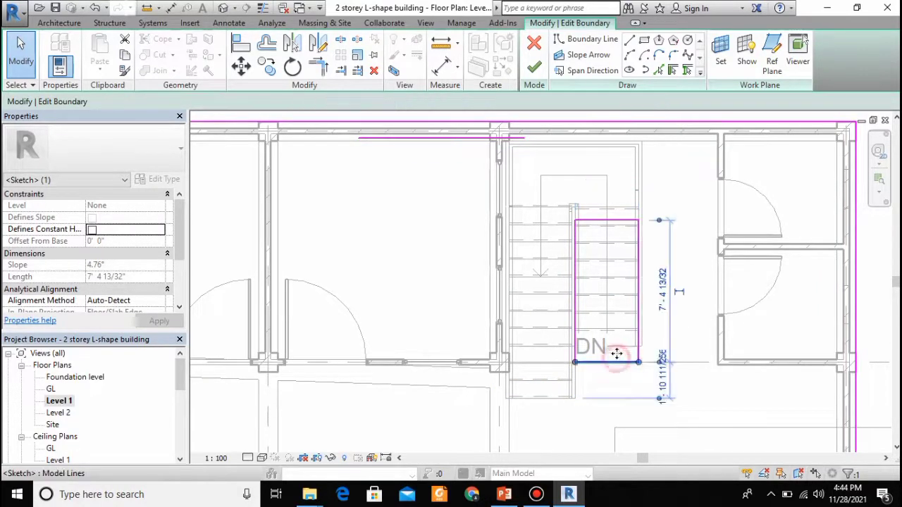
pyautogui.moveTo(619, 338); pyautogui.dragTo(614, 346)
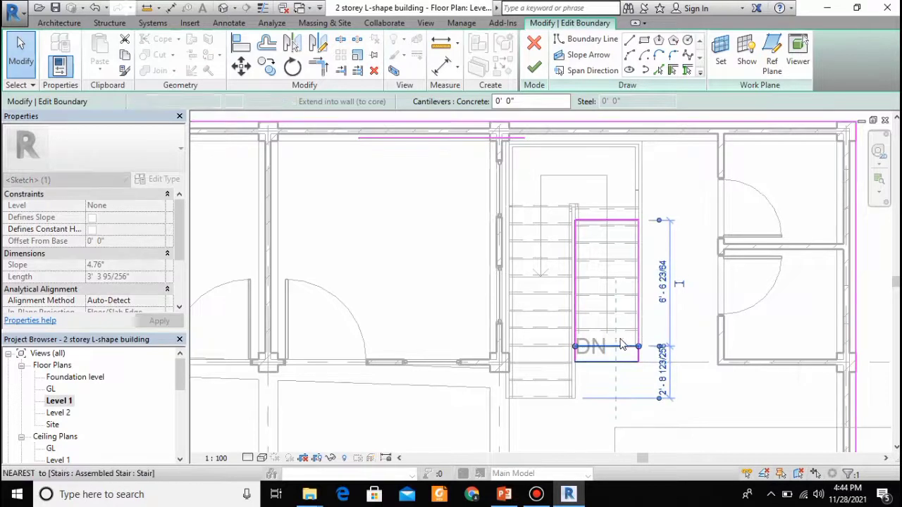
pyautogui.click(534, 67)
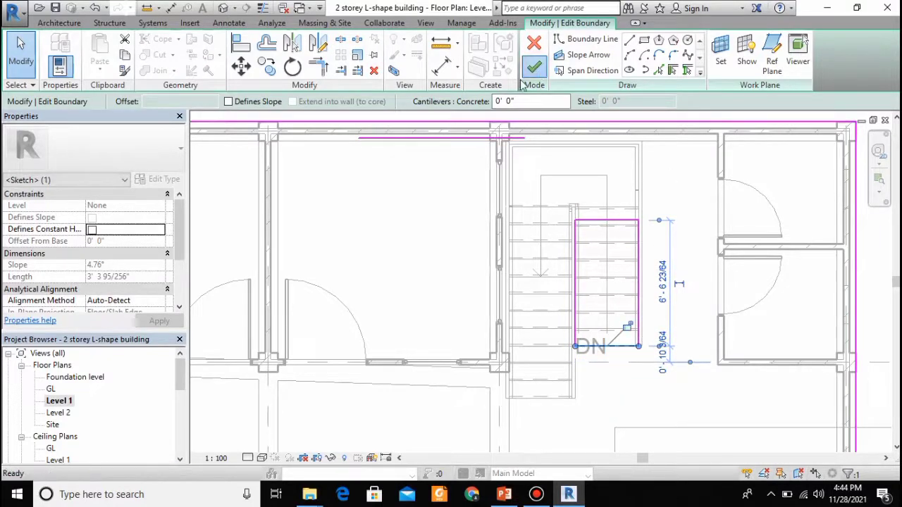
pyautogui.click(484, 255)
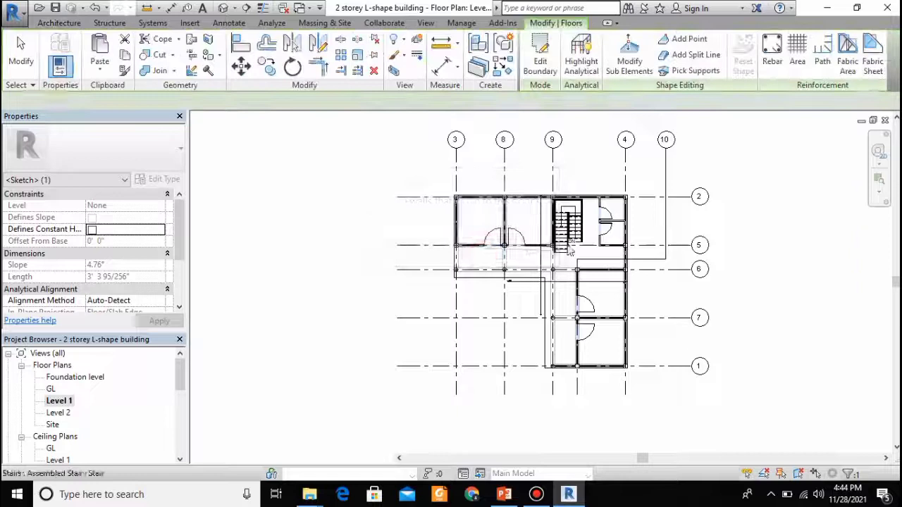
pyautogui.scroll(5, 557, 236)
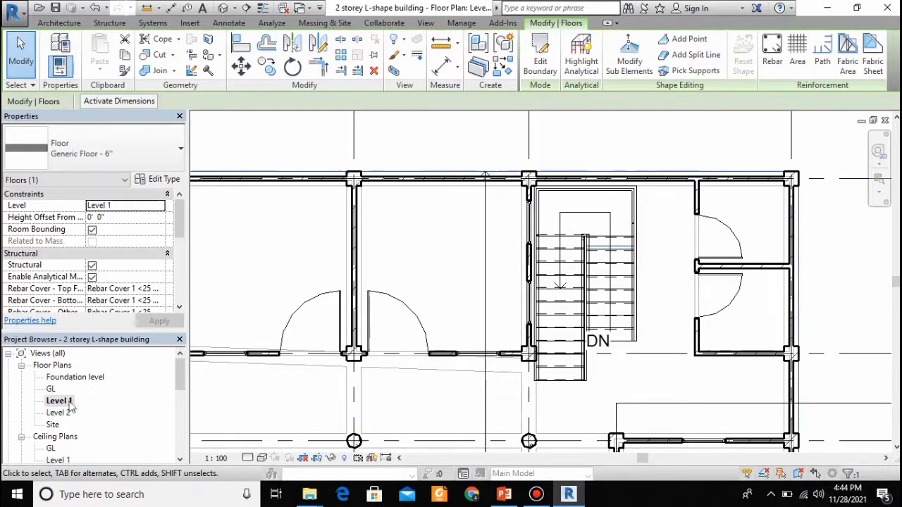
pyautogui.scroll(-1, 621, 387)
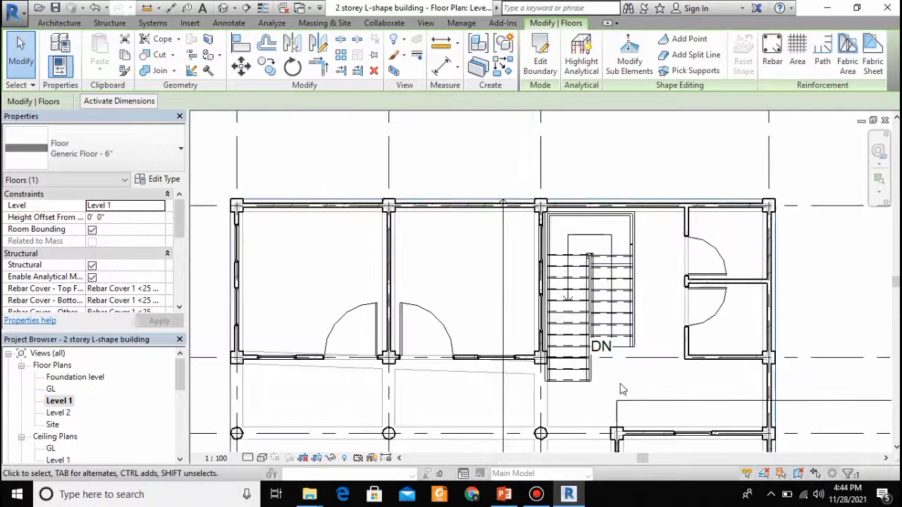
pyautogui.click(611, 150)
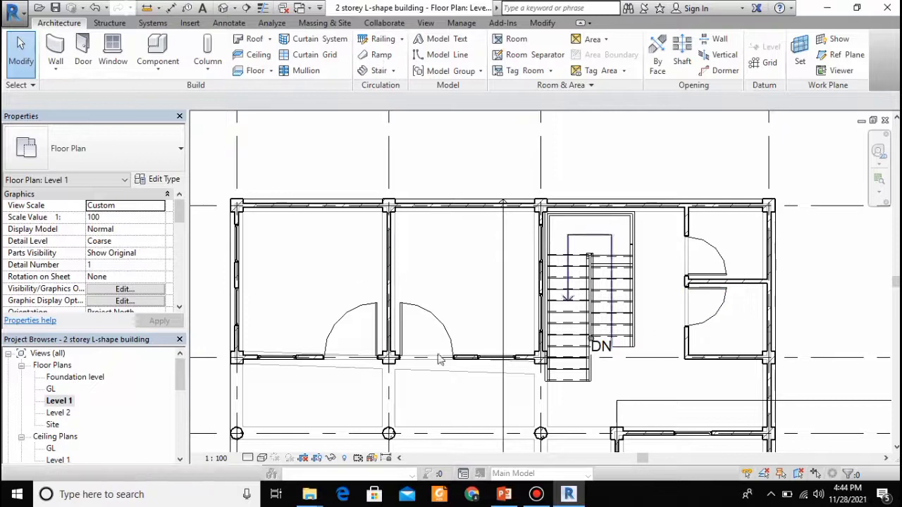
# Draw a building section through the 9-riser run, from outside grid 2 to just before grid 6, and flip it to face grid 9
pyautogui.click(65, 402)
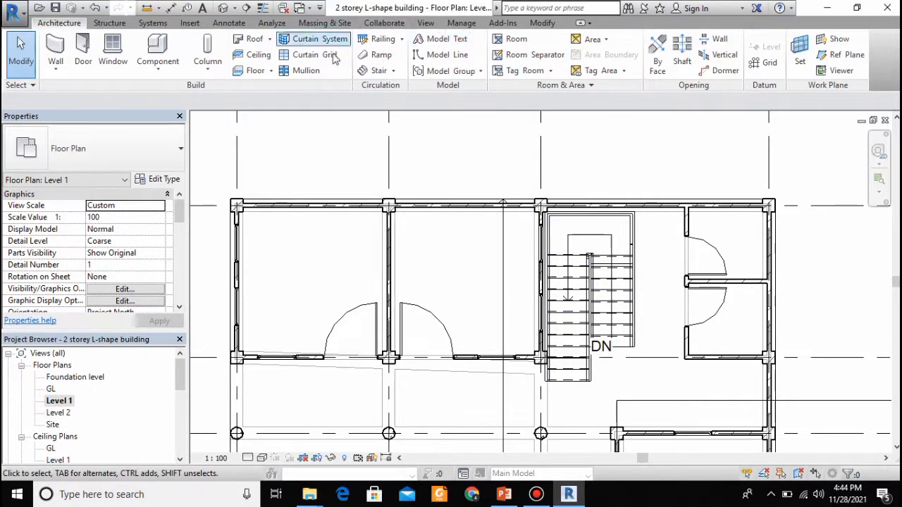
pyautogui.click(248, 8)
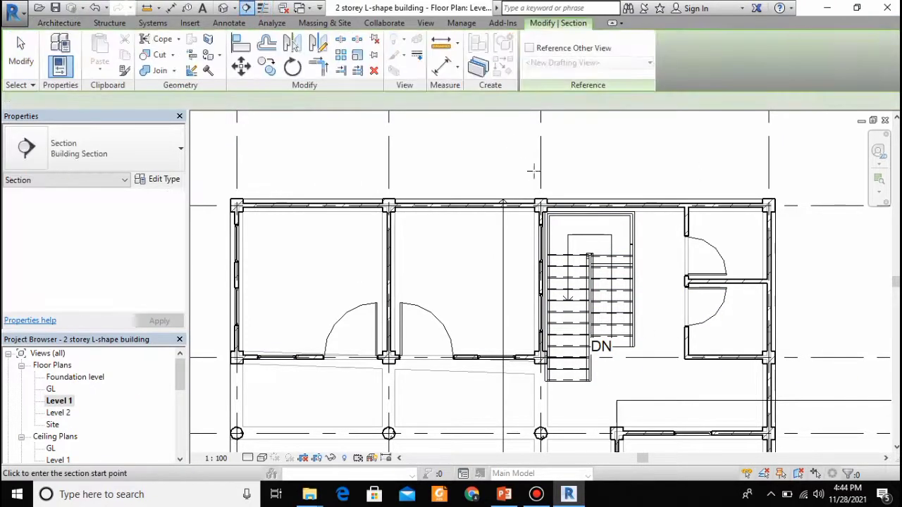
pyautogui.click(609, 158)
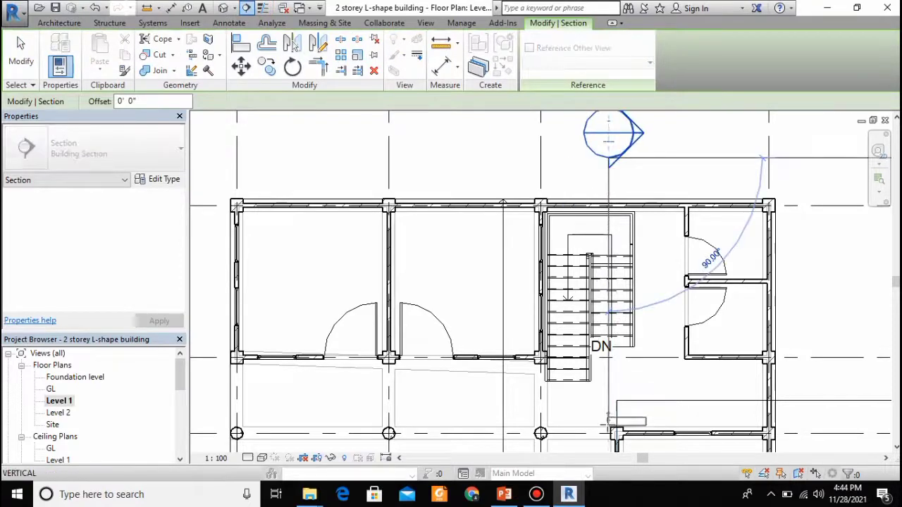
pyautogui.click(608, 417)
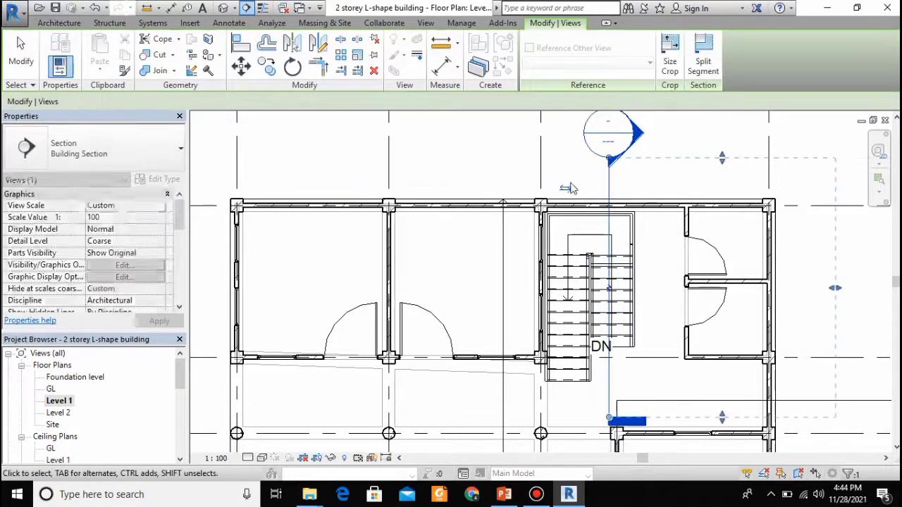
pyautogui.click(657, 145)
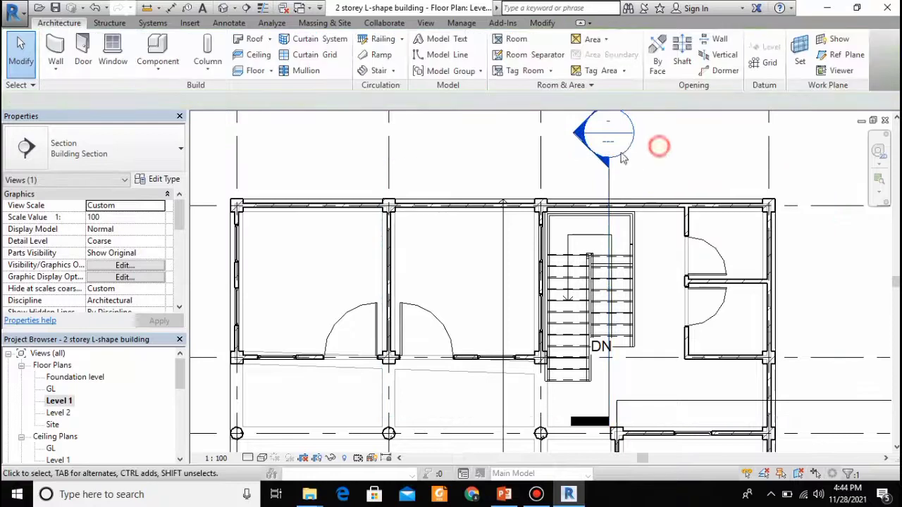
# Open the new section view and examine the stair where it meets the Level 1 floor opening
pyautogui.doubleClick(579, 136)
pyautogui.scroll(3, 536, 331)
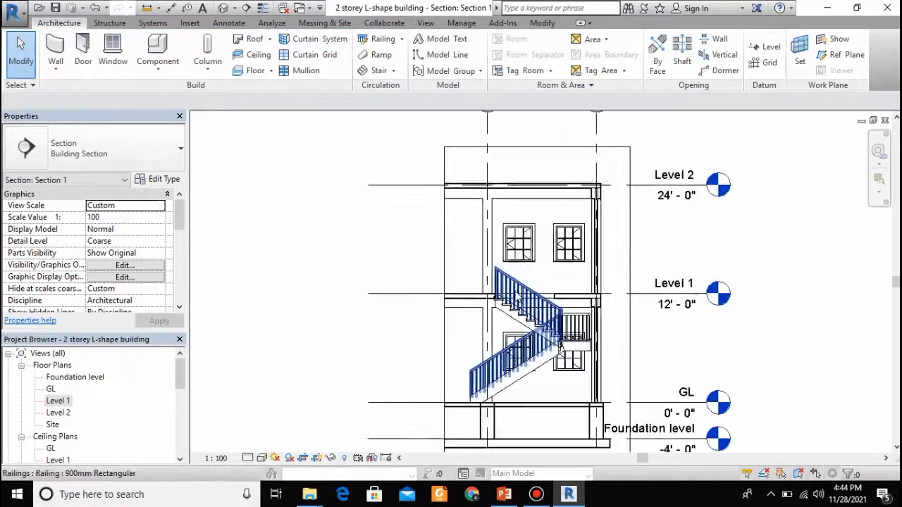
pyautogui.scroll(3, 488, 310)
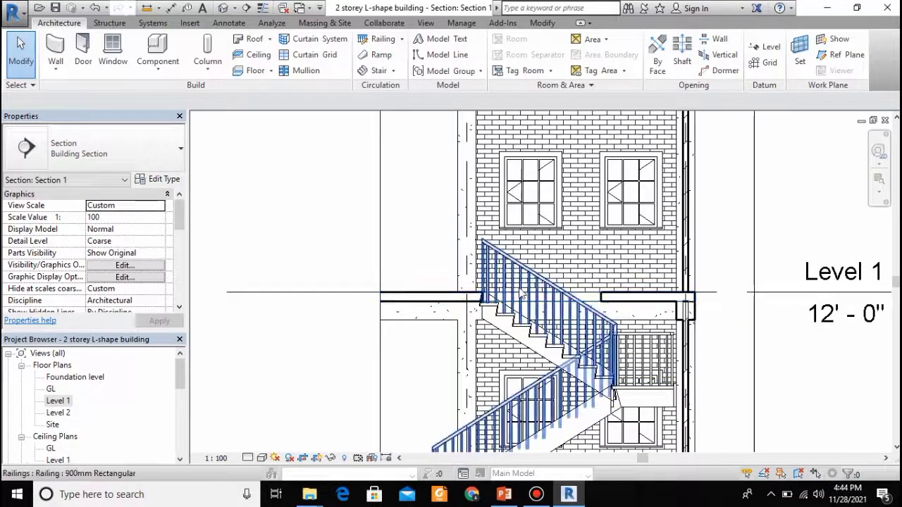
pyautogui.scroll(-1, 465, 322)
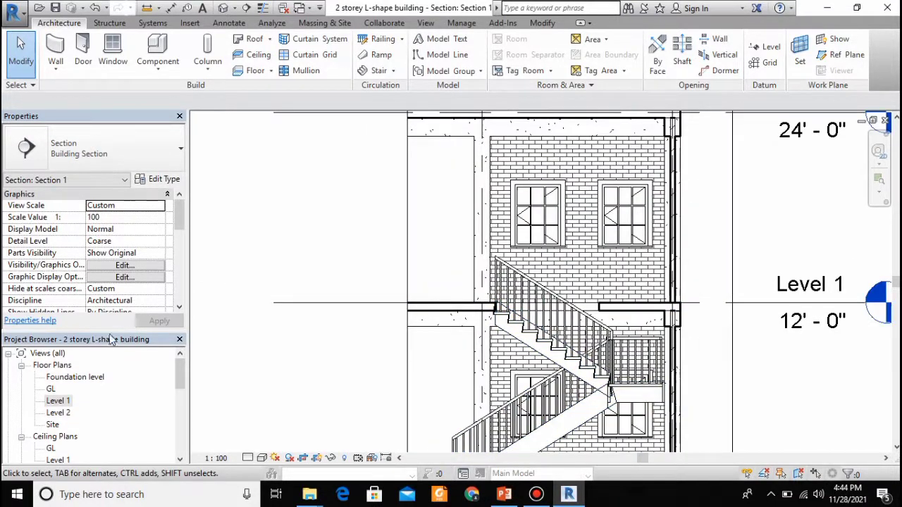
# Delete the existing L-shaped floor slab in the Level 2 floor plan
pyautogui.doubleClick(59, 403)
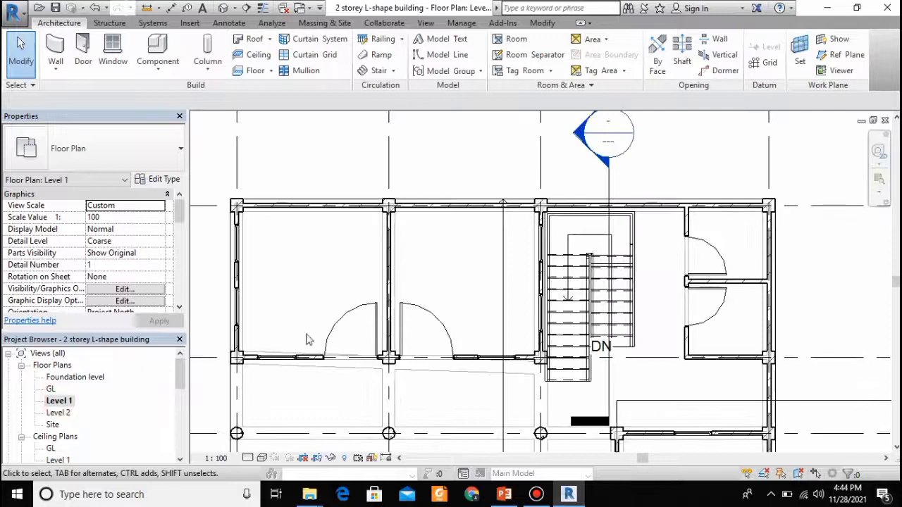
pyautogui.doubleClick(56, 412)
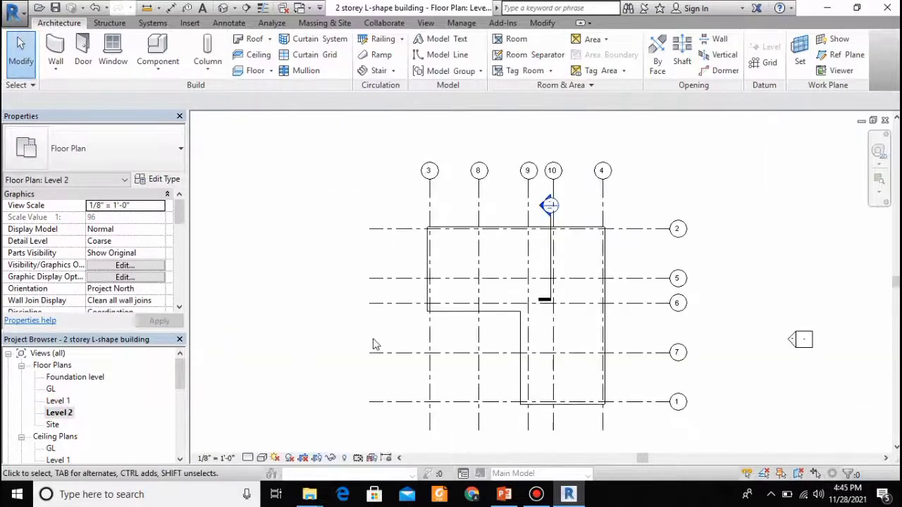
pyautogui.click(444, 317)
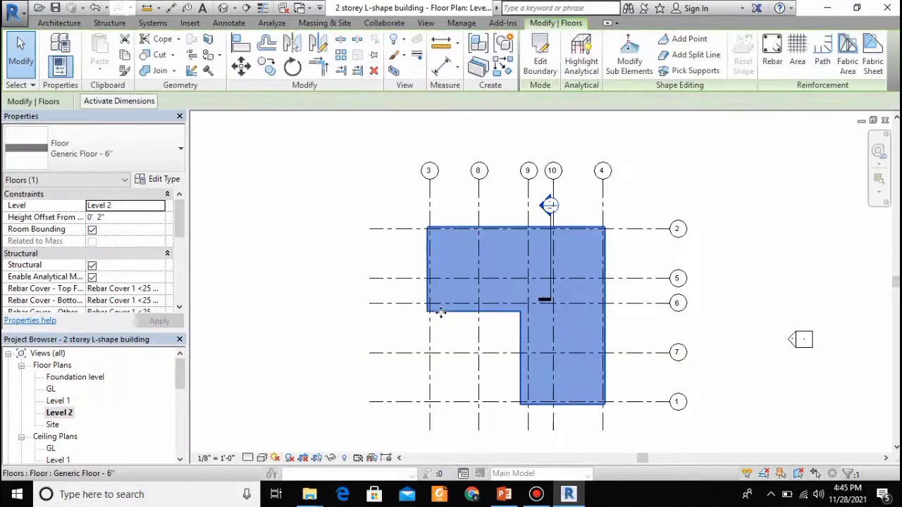
pyautogui.click(386, 319)
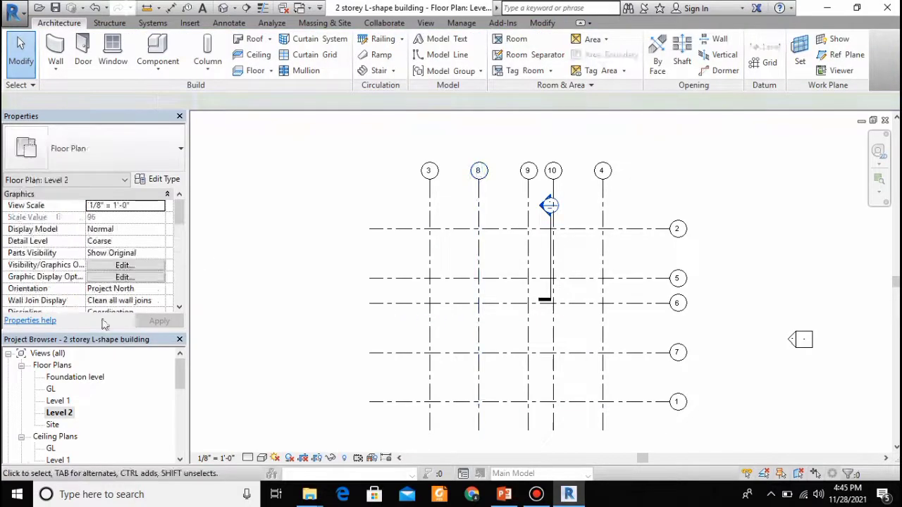
# Copy the Level 1 floor and stair, paste them aligned to Level 2, and show the result in the 3D view
pyautogui.doubleClick(60, 401)
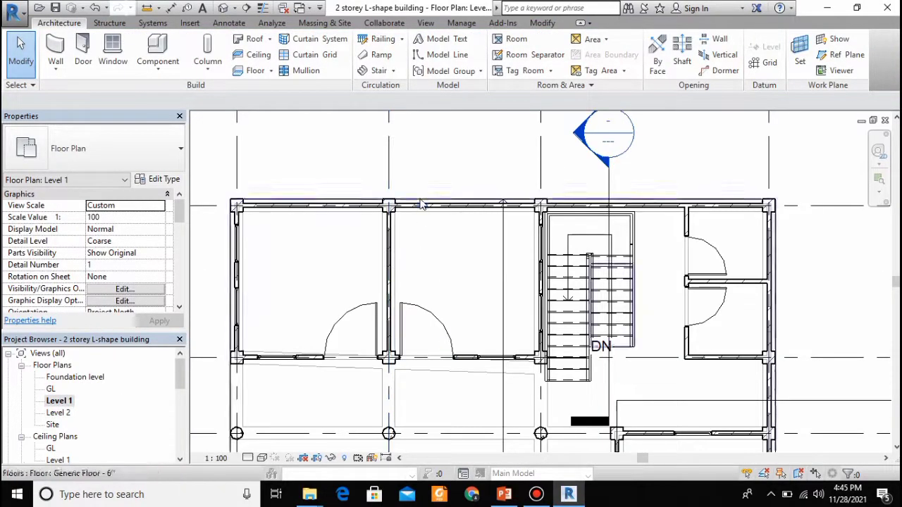
pyautogui.click(422, 204)
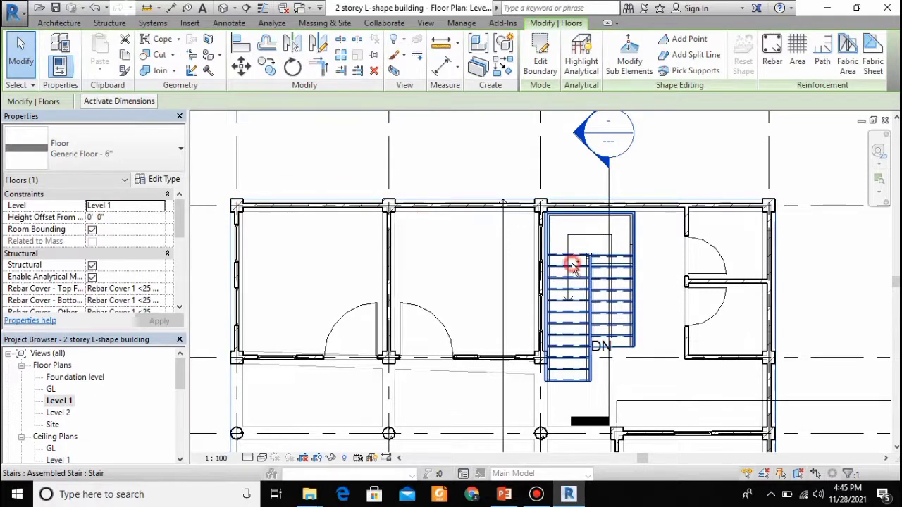
pyautogui.keyDown('ctrl'); pyautogui.click(572, 264); pyautogui.keyUp('ctrl')
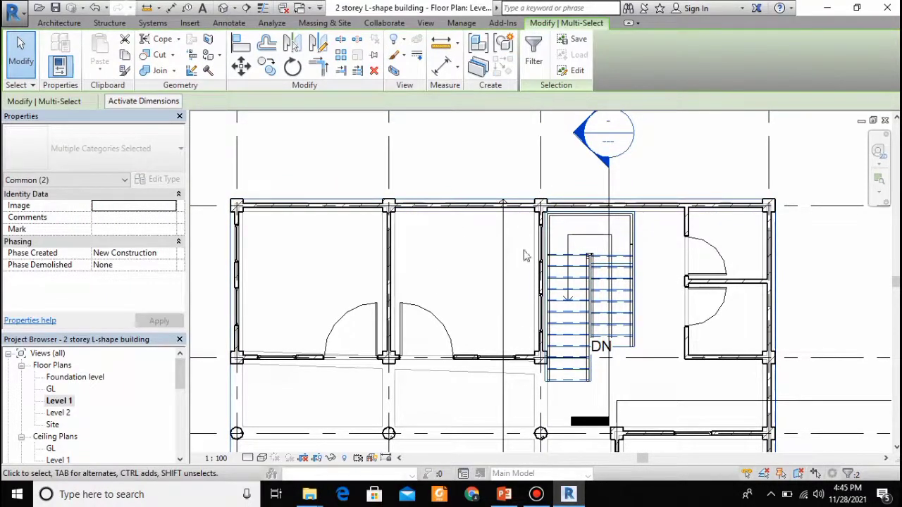
pyautogui.click(266, 69)
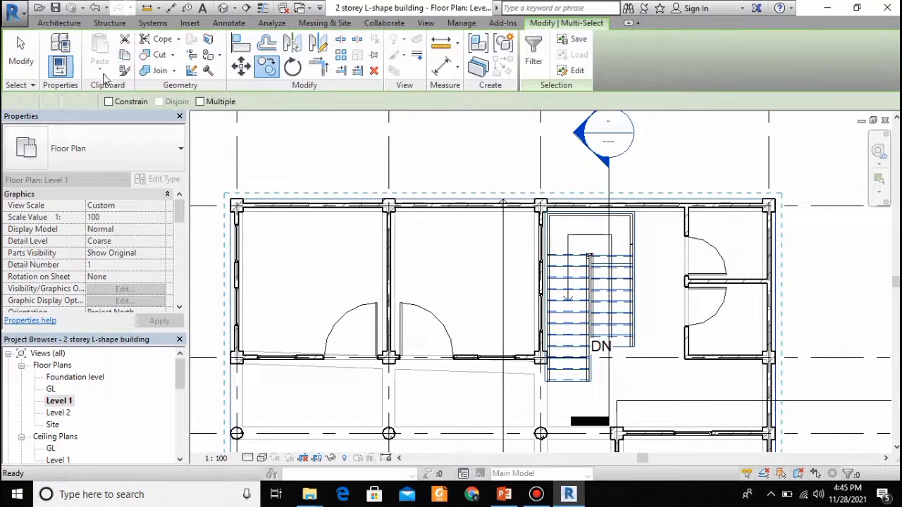
pyautogui.click(100, 71)
pyautogui.click(125, 121)
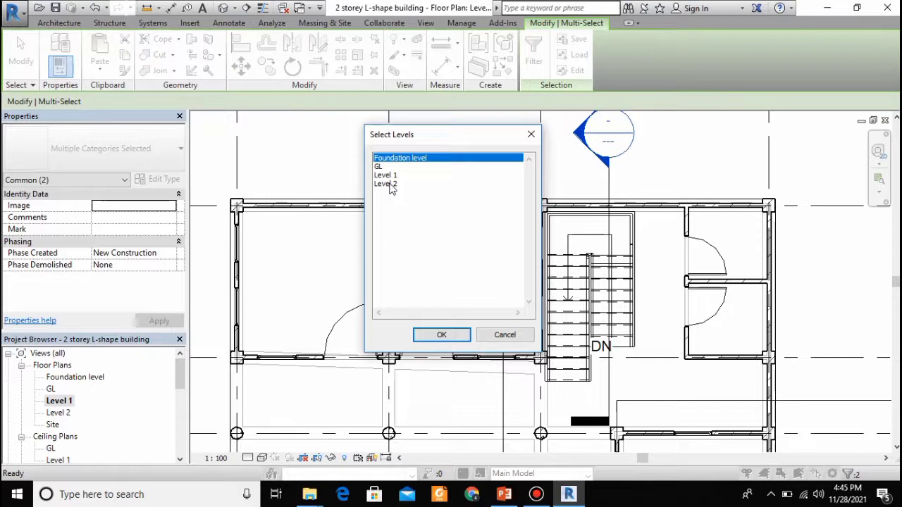
pyautogui.click(389, 183)
pyautogui.click(435, 337)
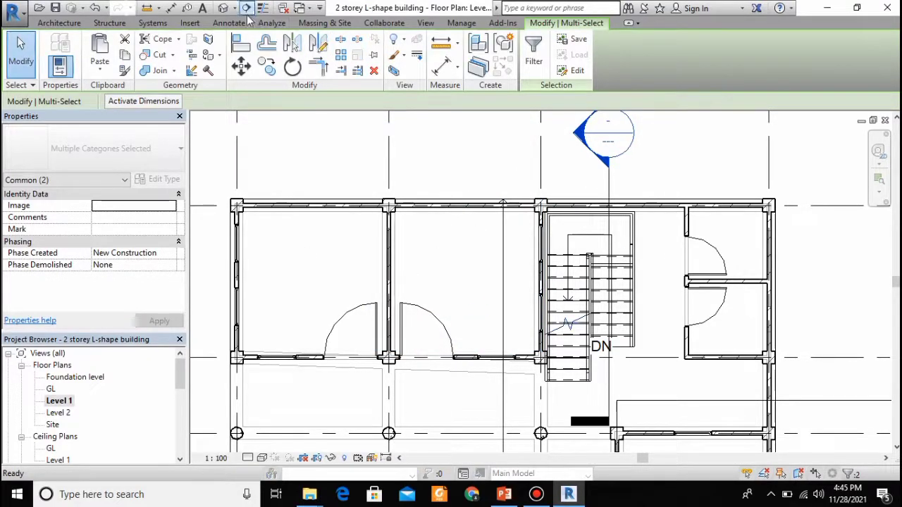
pyautogui.click(223, 8)
pyautogui.press('Escape')
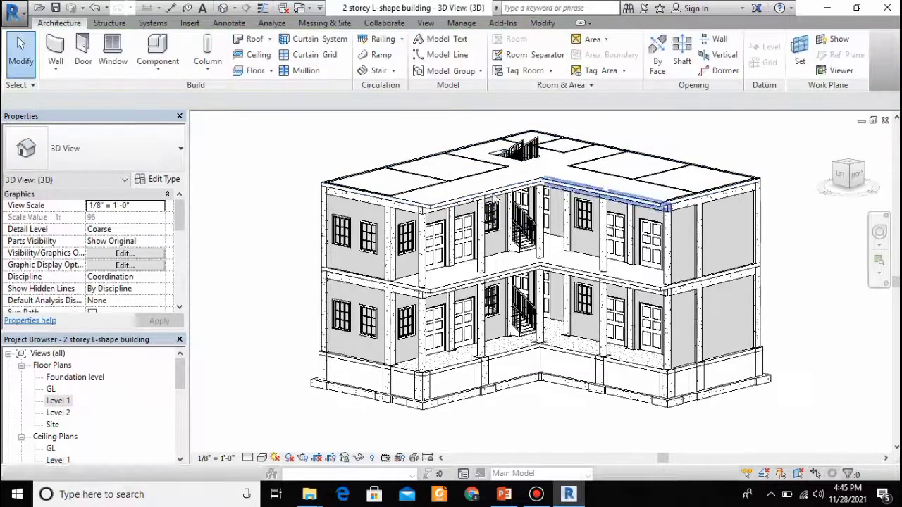
# Open the Section 1 view and examine the copied stair between Level 1 and Level 2 against both floor openings
pyautogui.scroll(-8, 78, 398)
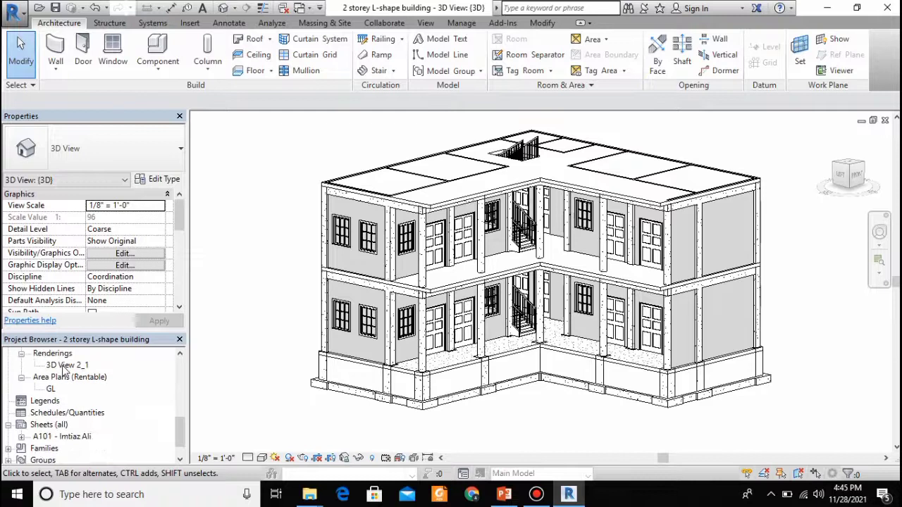
pyautogui.scroll(1, 51, 380)
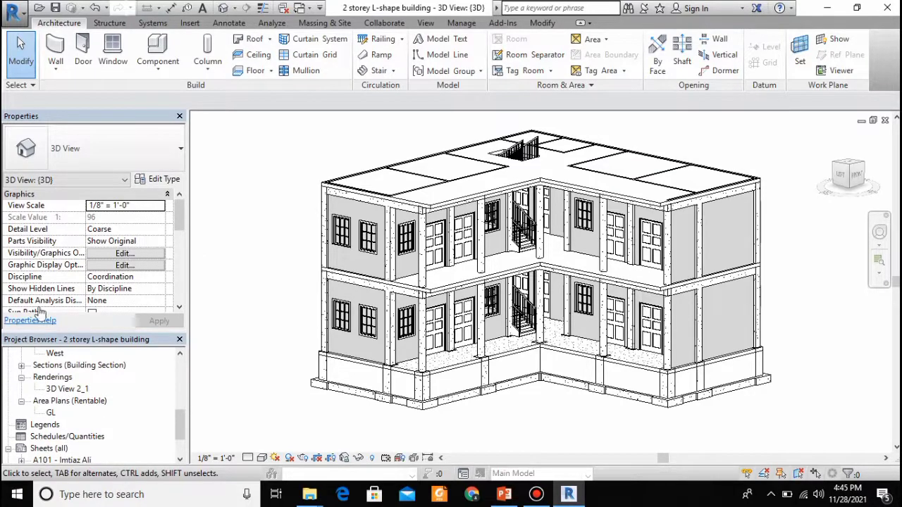
pyautogui.click(22, 365)
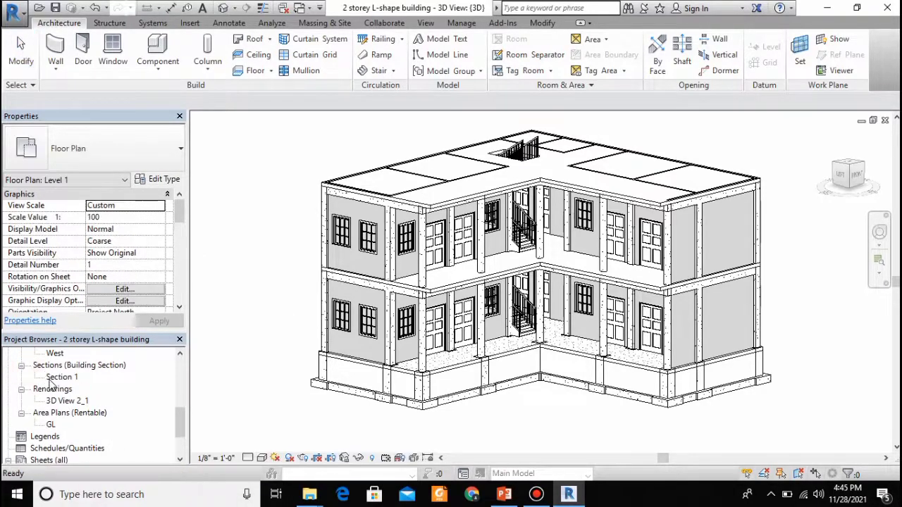
pyautogui.doubleClick(61, 377)
pyautogui.scroll(-3, 468, 258)
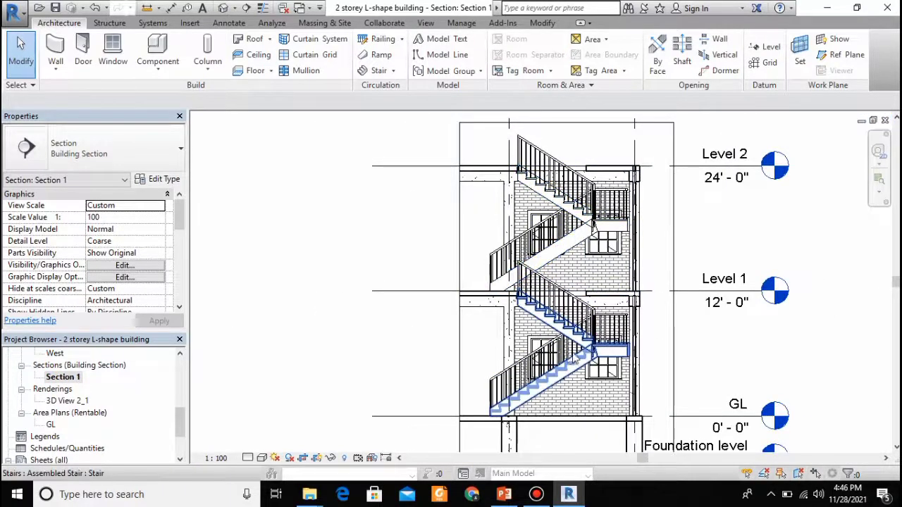
pyautogui.scroll(1, 505, 316)
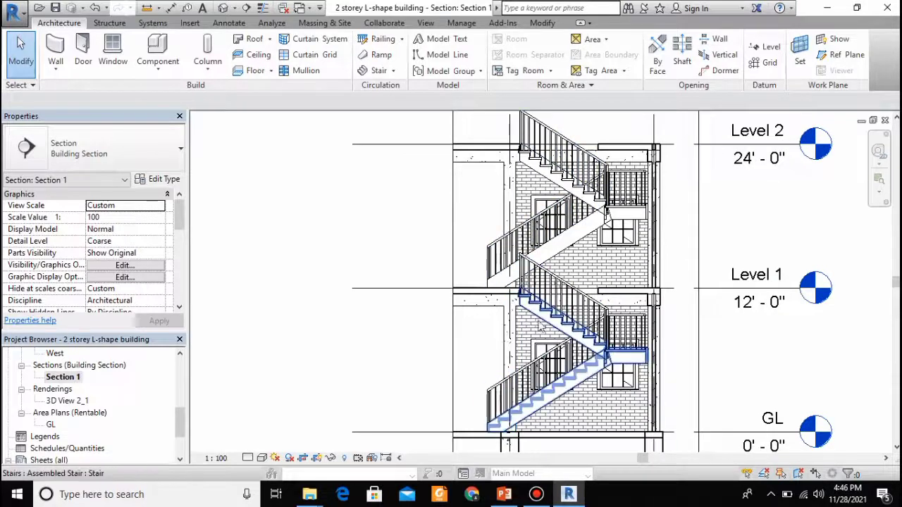
pyautogui.scroll(2, 653, 262)
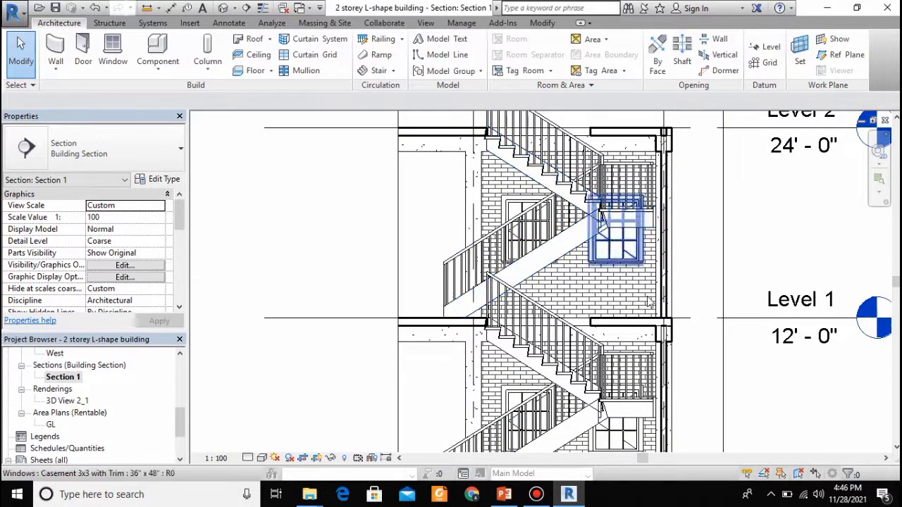
pyautogui.click(648, 237)
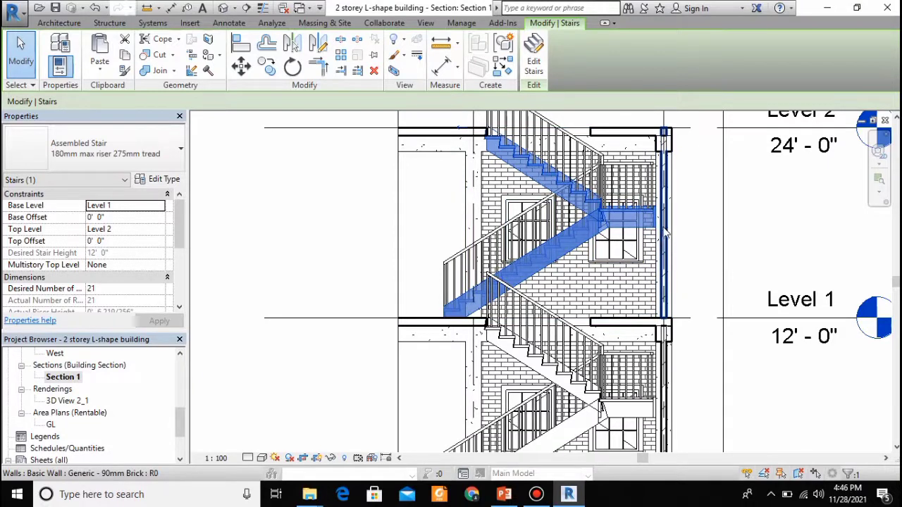
pyautogui.click(345, 204)
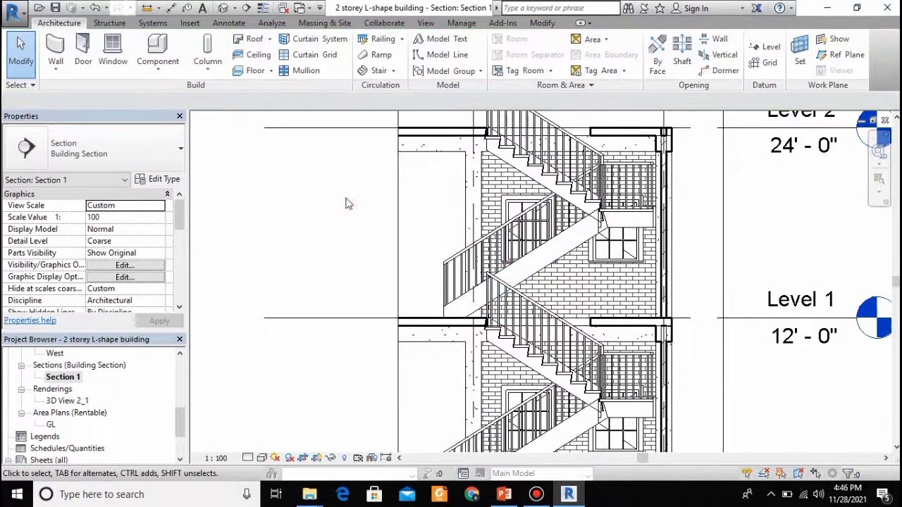
pyautogui.scroll(-2, 319, 314)
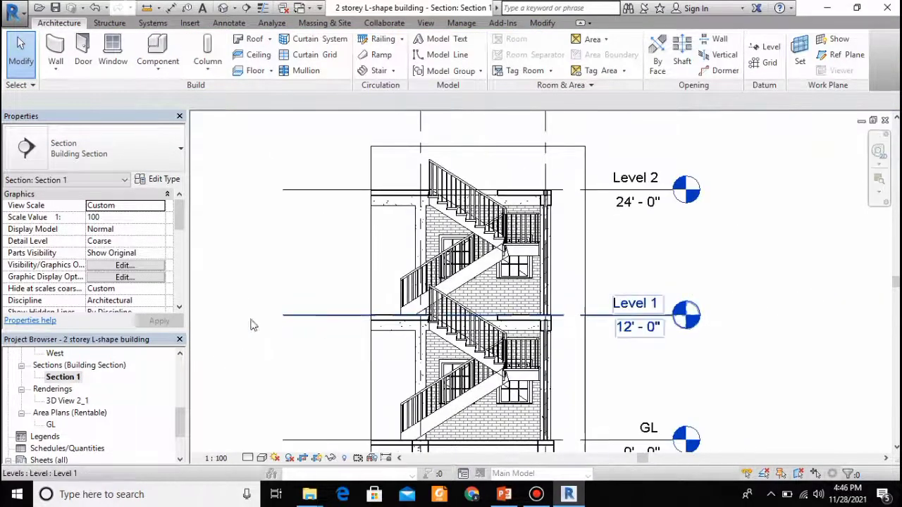
# View the Level 1 ceiling plan, and examine the open corridor edges of the building in the 3D view
pyautogui.scroll(1, 62, 381)
pyautogui.scroll(1, 64, 384)
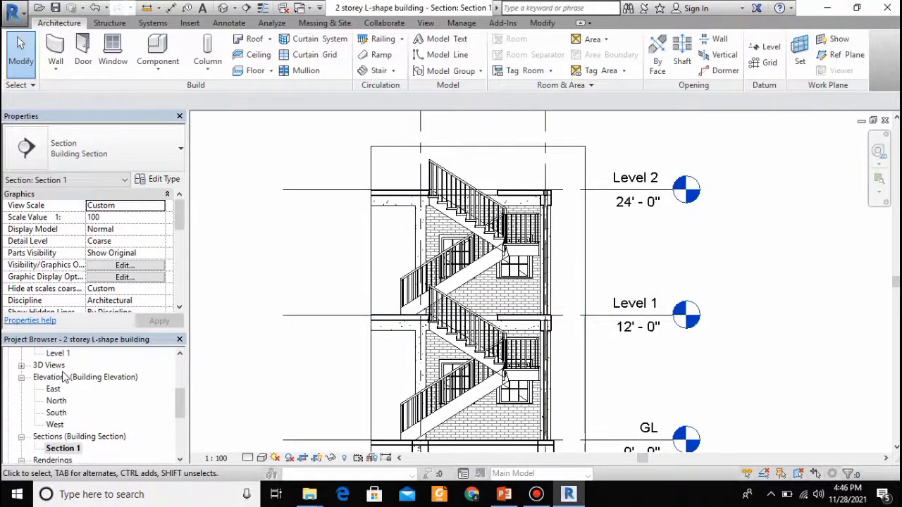
pyautogui.scroll(1, 64, 381)
pyautogui.doubleClick(58, 377)
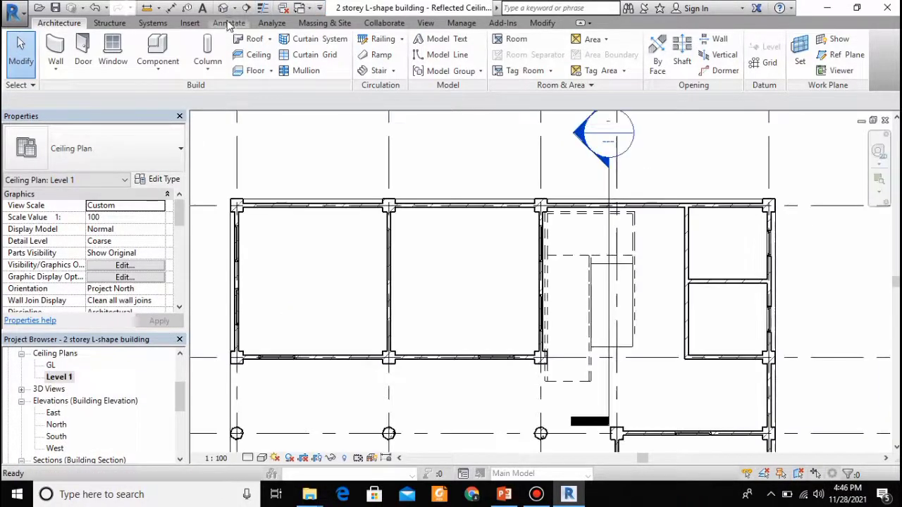
pyautogui.click(222, 8)
pyautogui.scroll(1, 541, 262)
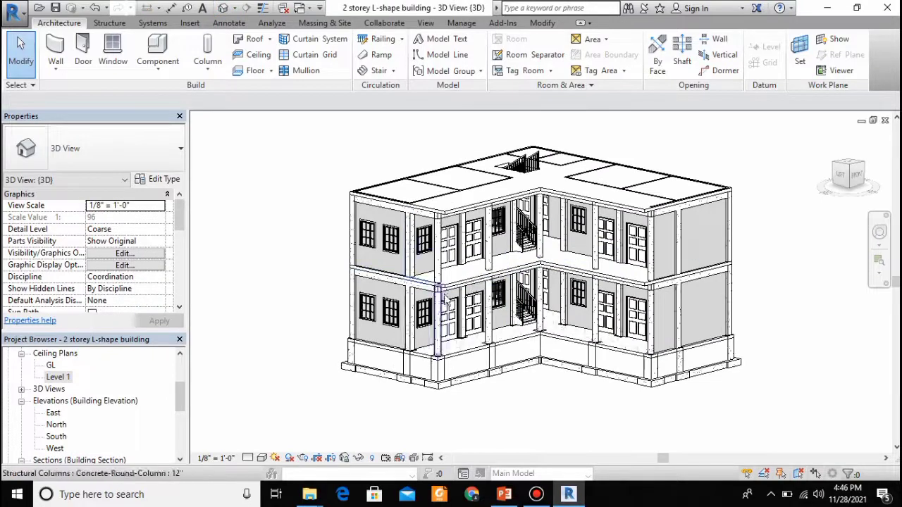
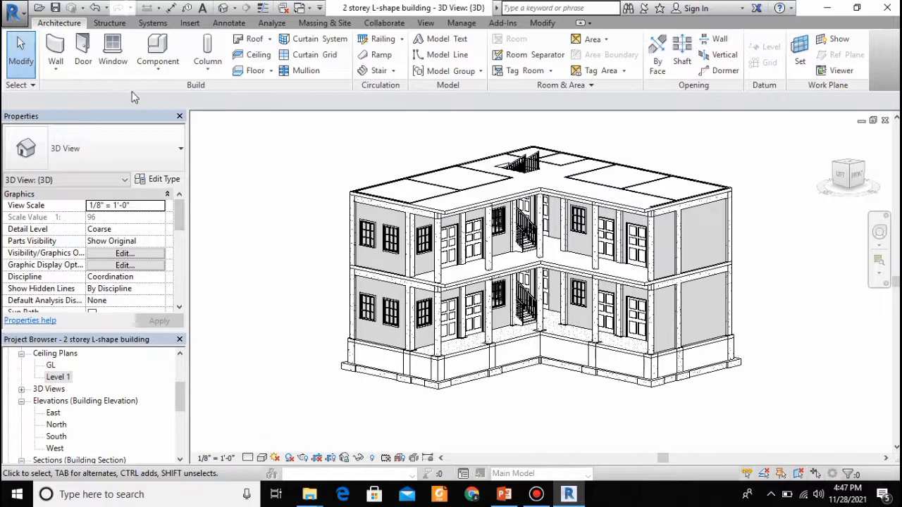
# In the Level 1 ceiling plan, sketch a 900mm Rectangular railing path from the column at grids 3 and 5 along the slab edge to its inner corner
pyautogui.doubleClick(67, 379)
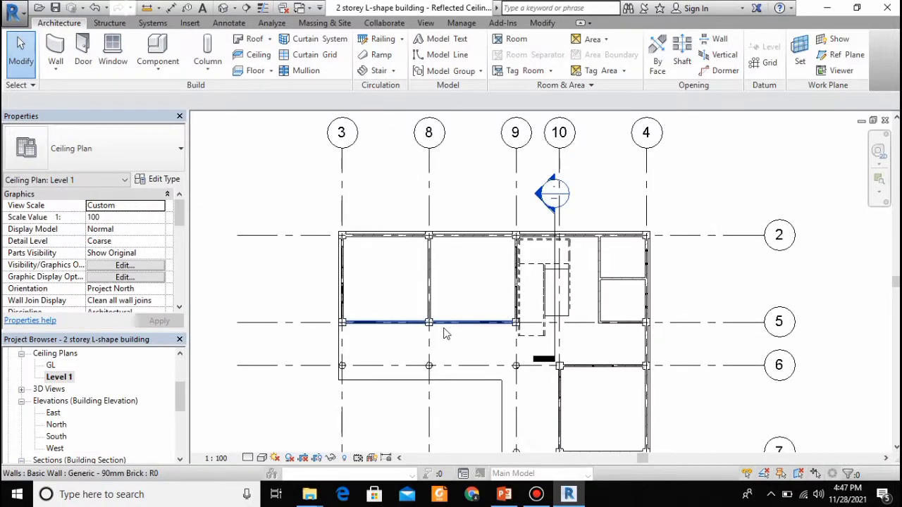
pyautogui.scroll(-1, 444, 334)
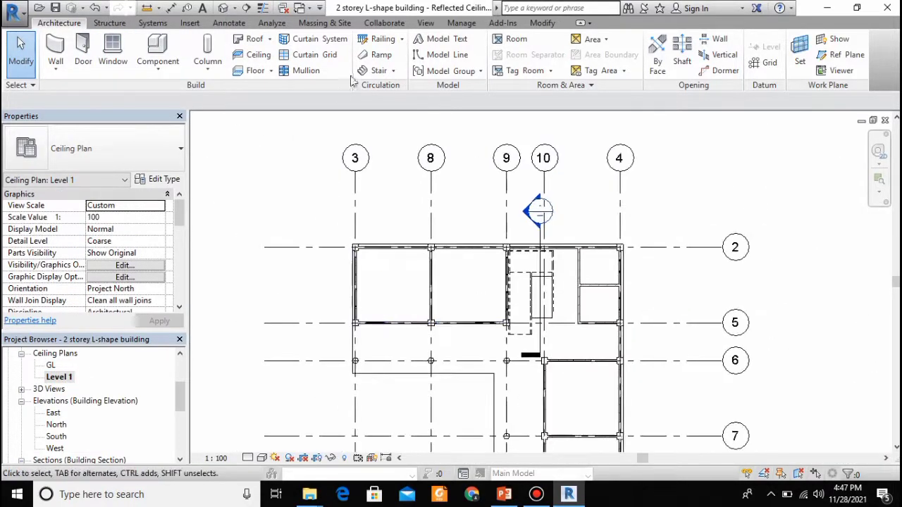
pyautogui.click(401, 39)
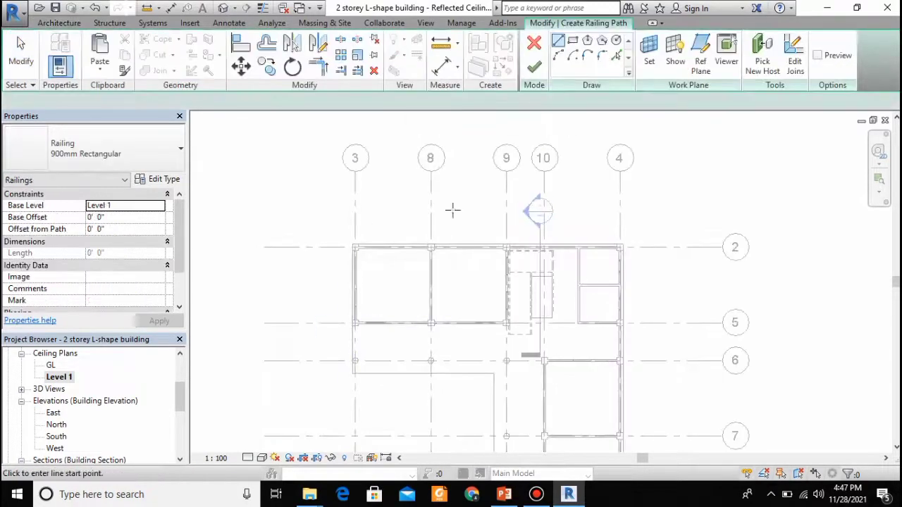
pyautogui.click(558, 41)
pyautogui.scroll(4, 368, 399)
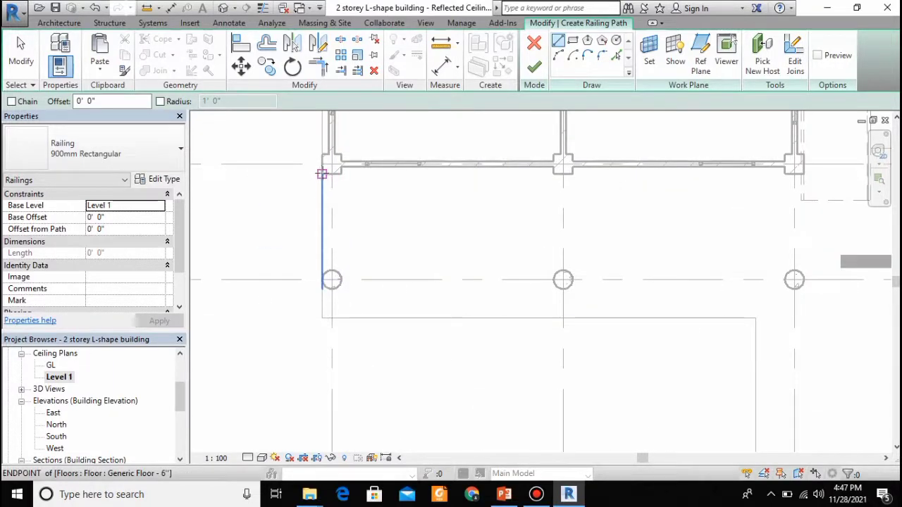
pyautogui.click(322, 174)
pyautogui.click(322, 316)
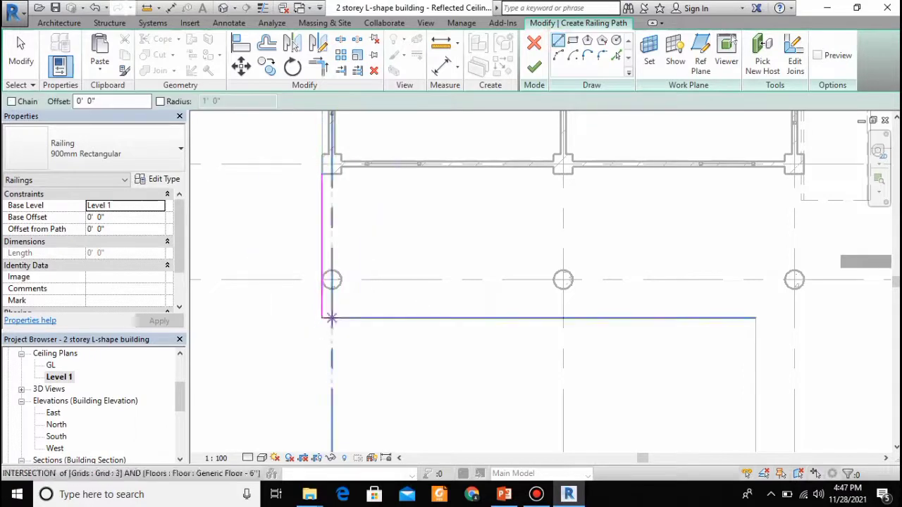
pyautogui.click(756, 318)
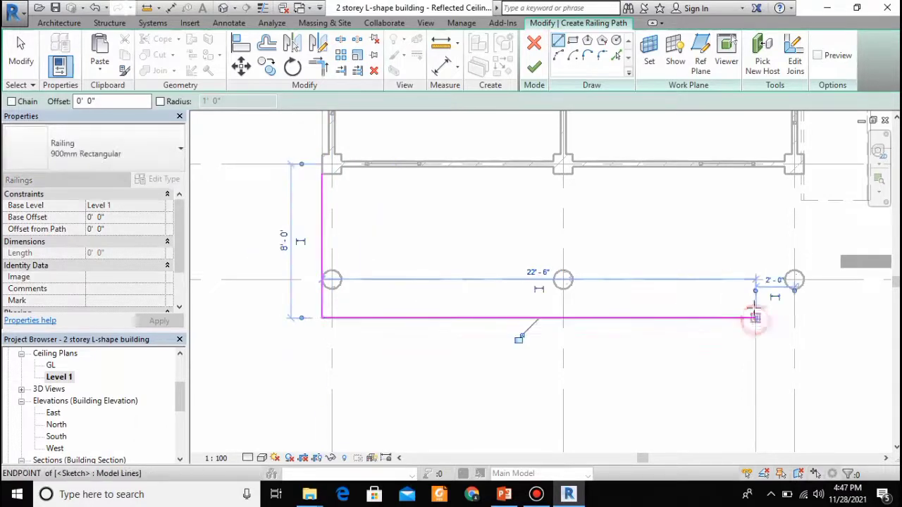
# Complete the railing path with 1'-6" and 22'-6" segments from the column at grids 9 and 1 to the inner corner, and check it in 3D
pyautogui.scroll(-5, 756, 318)
pyautogui.scroll(4, 775, 400)
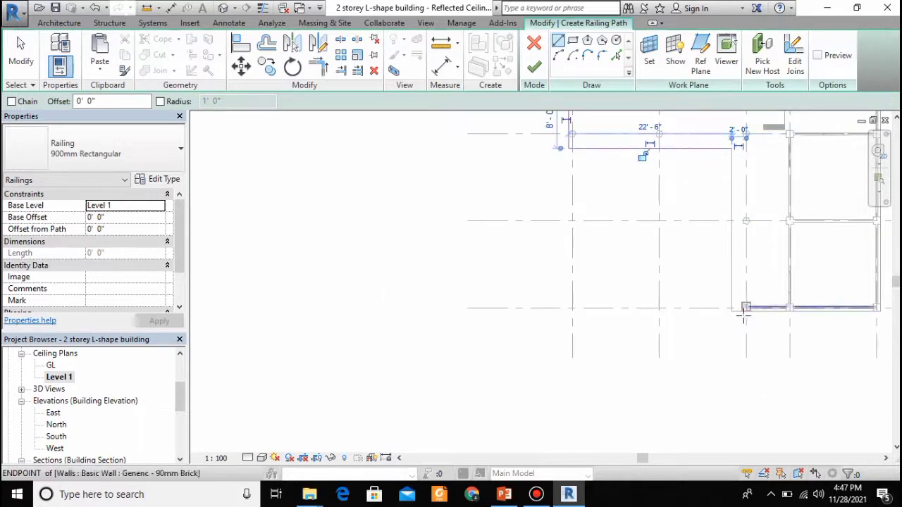
pyautogui.click(730, 310)
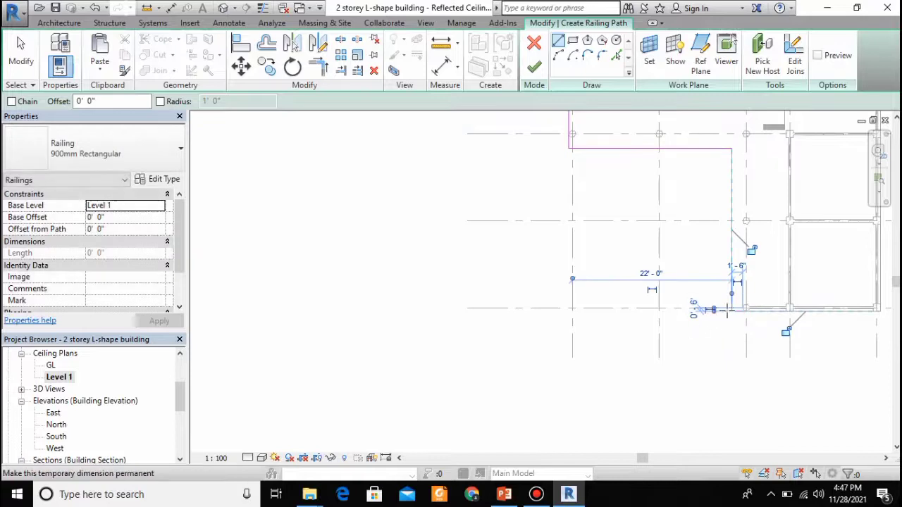
pyautogui.click(878, 308)
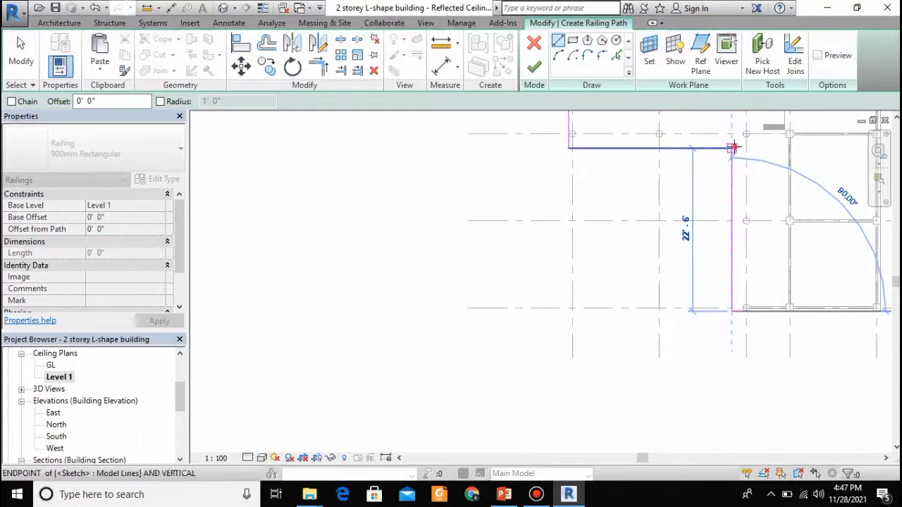
pyautogui.press('Escape')
pyautogui.click(535, 67)
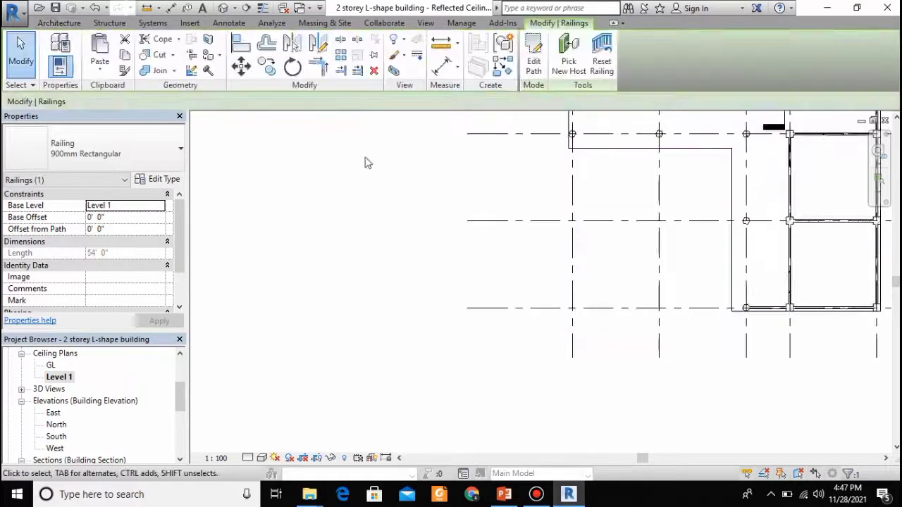
pyautogui.click(223, 9)
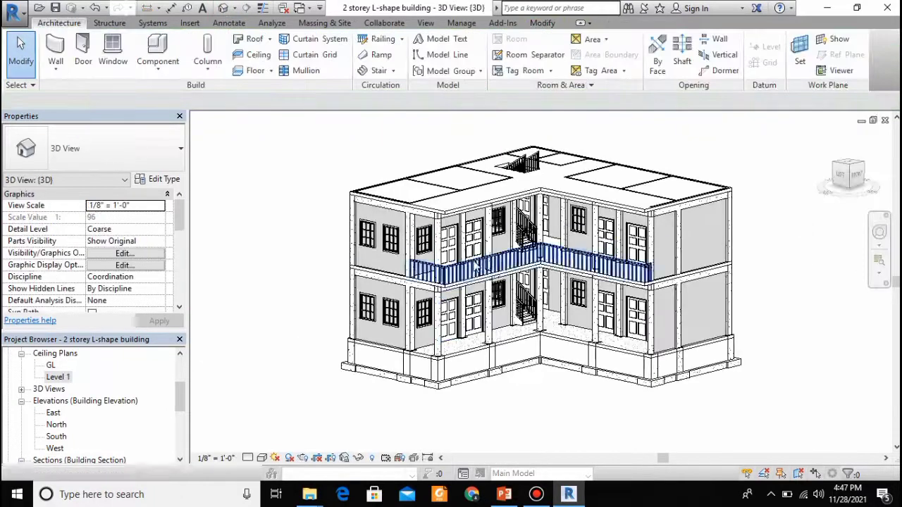
# In the Level 2 floor plan, sketch a 900mm Rectangular railing path as a rectangle around the roof slab's wing between grids 2 and 6
pyautogui.scroll(2, 649, 248)
pyautogui.scroll(-3, 643, 250)
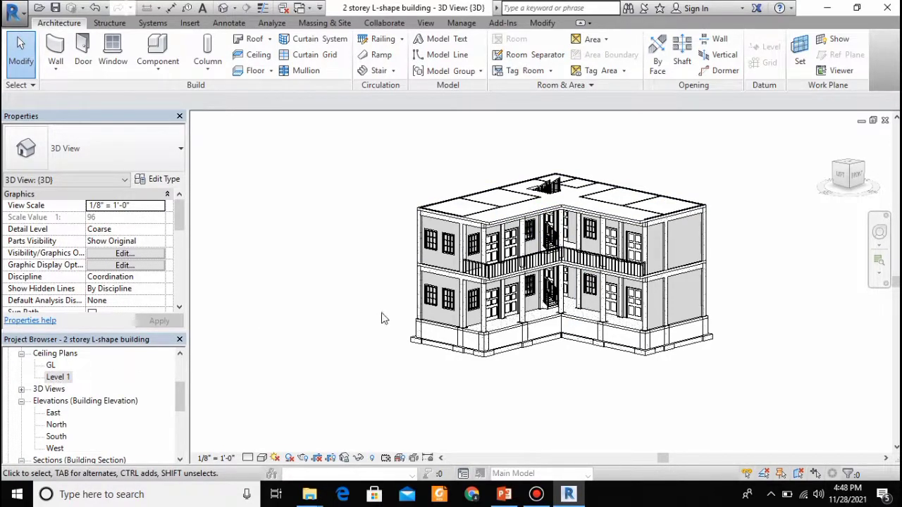
pyautogui.scroll(3, 58, 392)
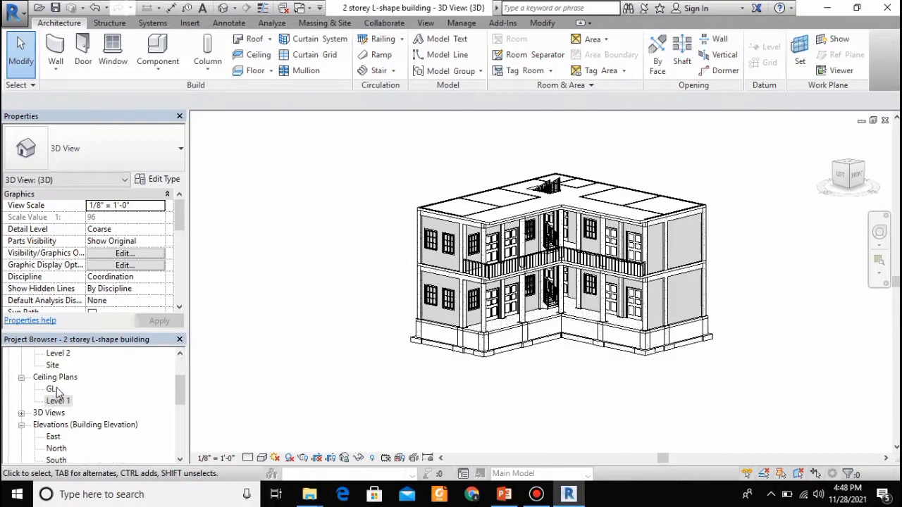
pyautogui.doubleClick(59, 389)
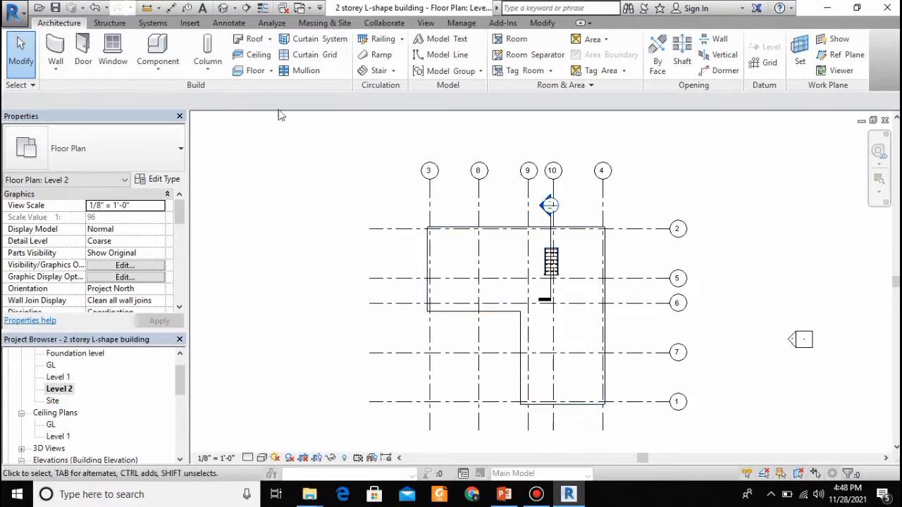
pyautogui.click(403, 40)
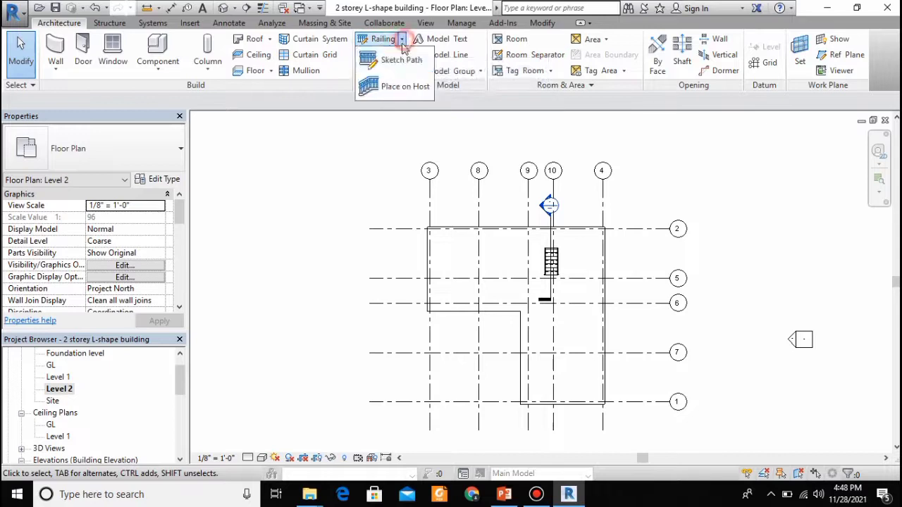
pyautogui.click(395, 58)
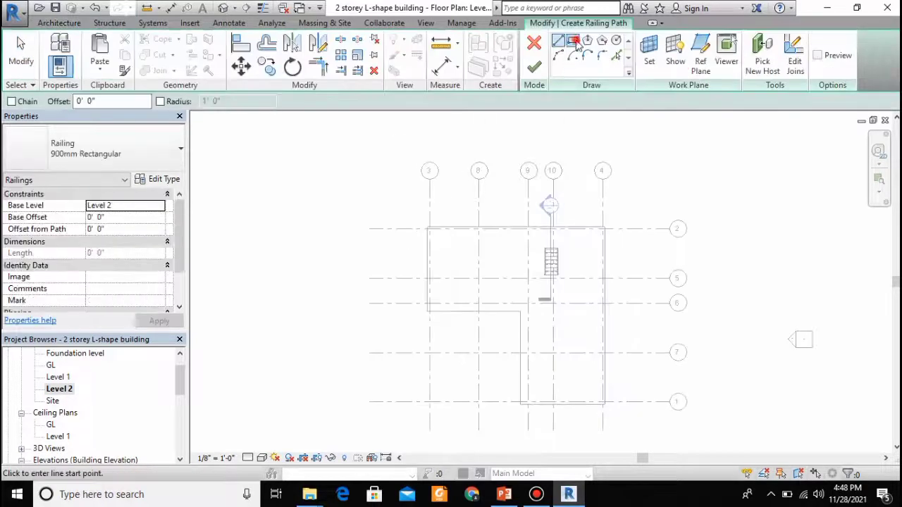
pyautogui.click(573, 41)
pyautogui.scroll(5, 459, 268)
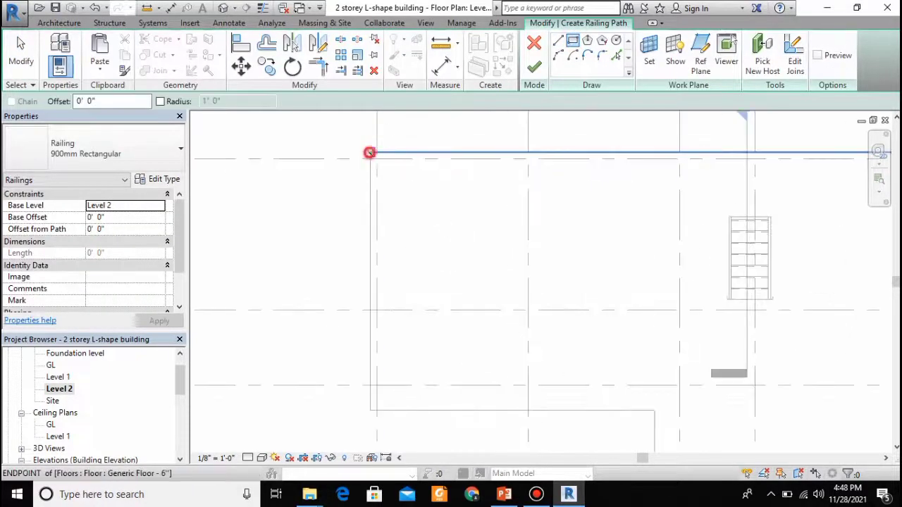
pyautogui.click(369, 153)
pyautogui.scroll(-3, 543, 291)
pyautogui.scroll(3, 694, 338)
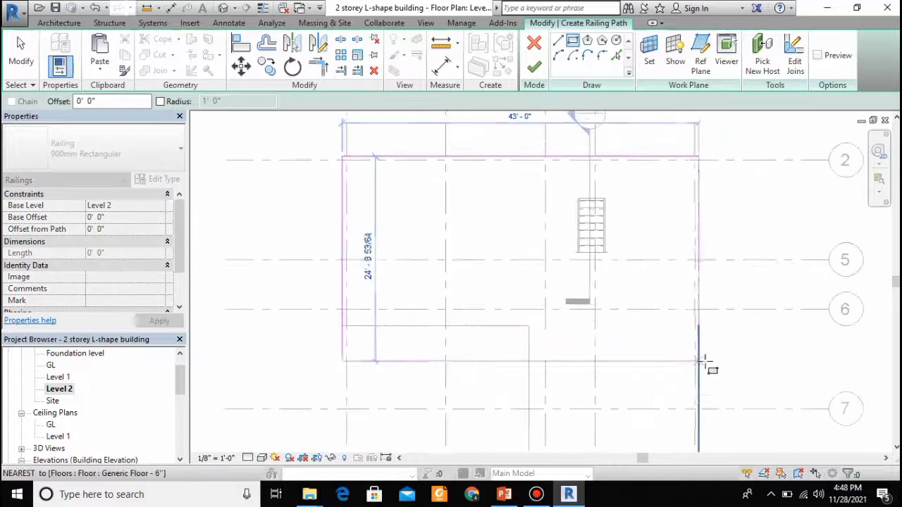
pyautogui.click(697, 325)
# Add a second railing path rectangle, about 20'-6" wide, from the slab's inner corner to its outer corner at grids 4 and 1
pyautogui.scroll(-4, 517, 308)
pyautogui.scroll(1, 577, 243)
pyautogui.scroll(3, 577, 241)
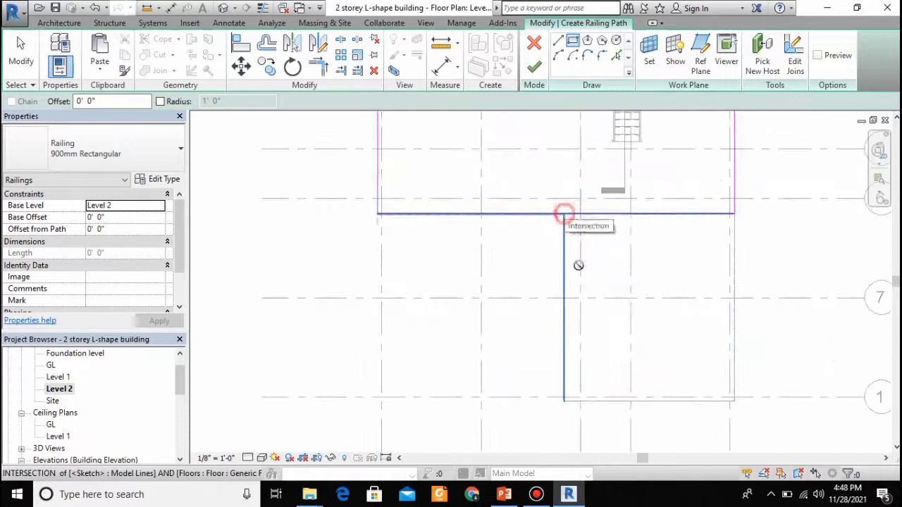
pyautogui.click(562, 215)
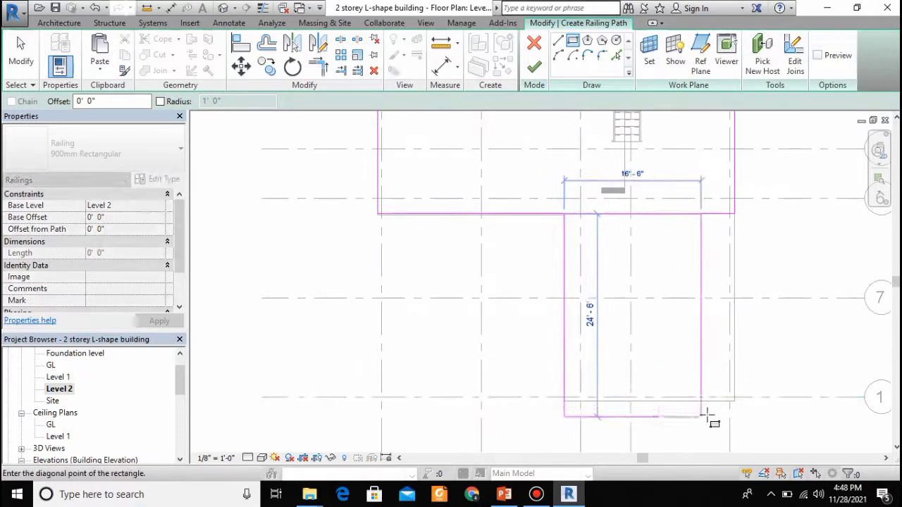
pyautogui.click(734, 400)
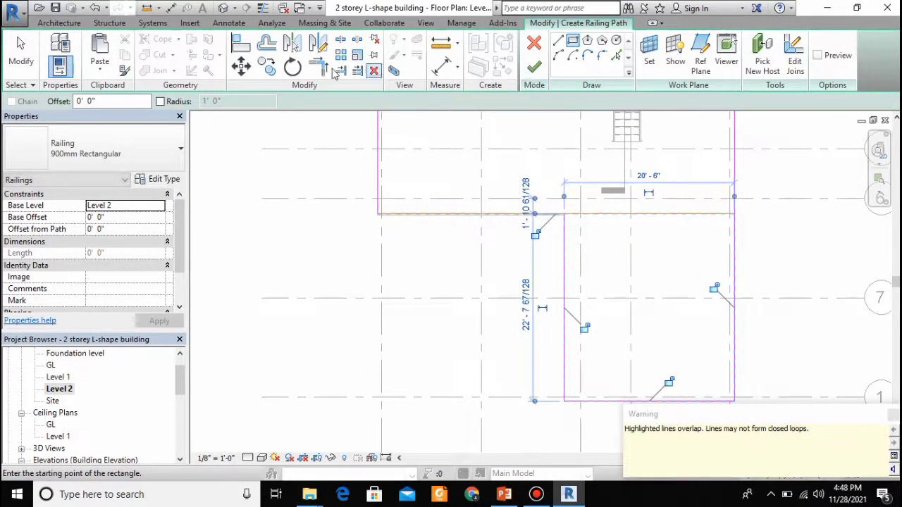
pyautogui.press('Escape')
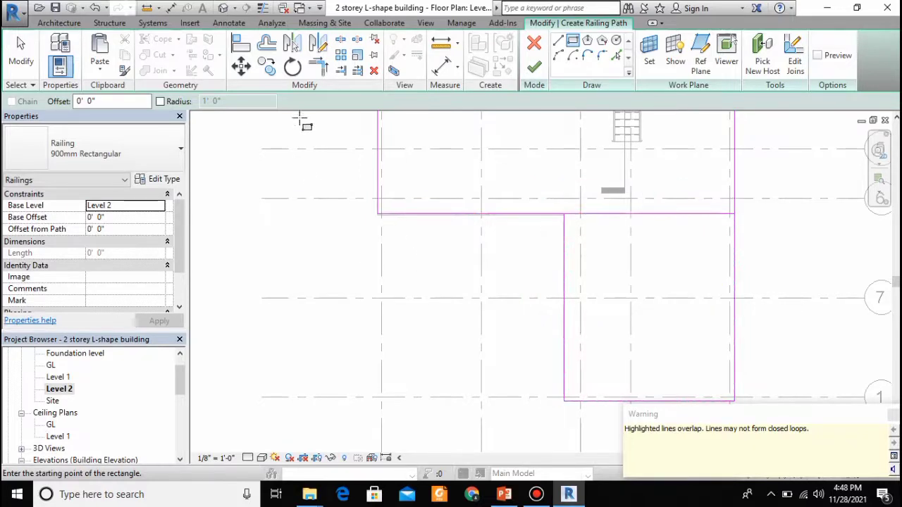
pyautogui.press('Escape')
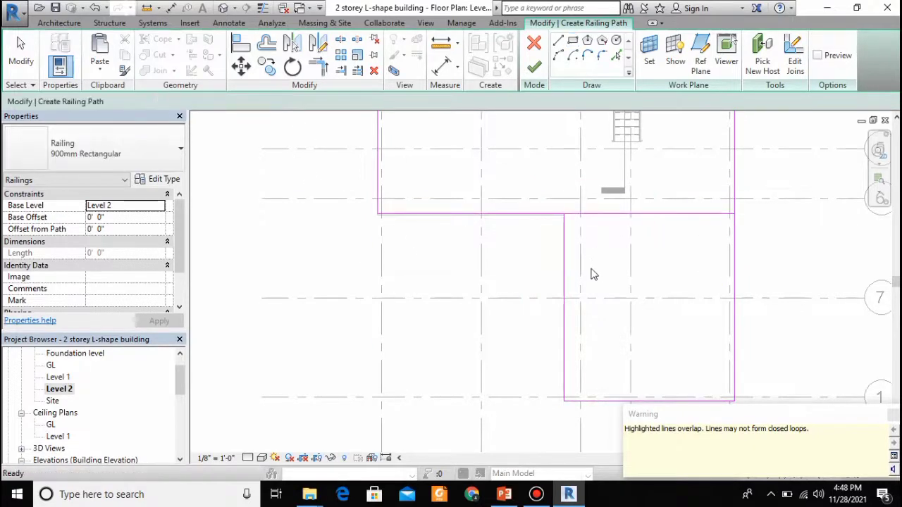
# Delete the overlapping path line, shorten the remaining one to the slab's inner corner, and finish the roof railing, checking it in 3D
pyautogui.click(629, 214)
pyautogui.press('Delete')
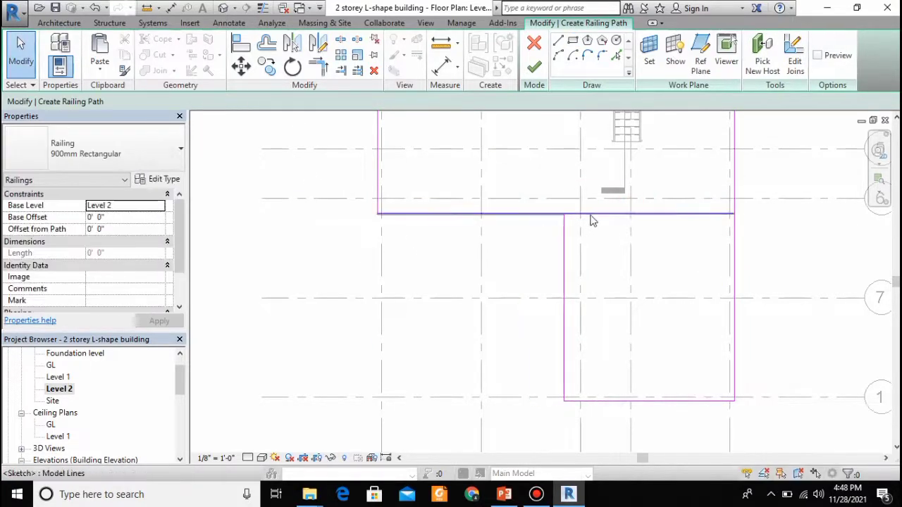
pyautogui.click(592, 214)
pyautogui.moveTo(734, 213); pyautogui.dragTo(564, 213)
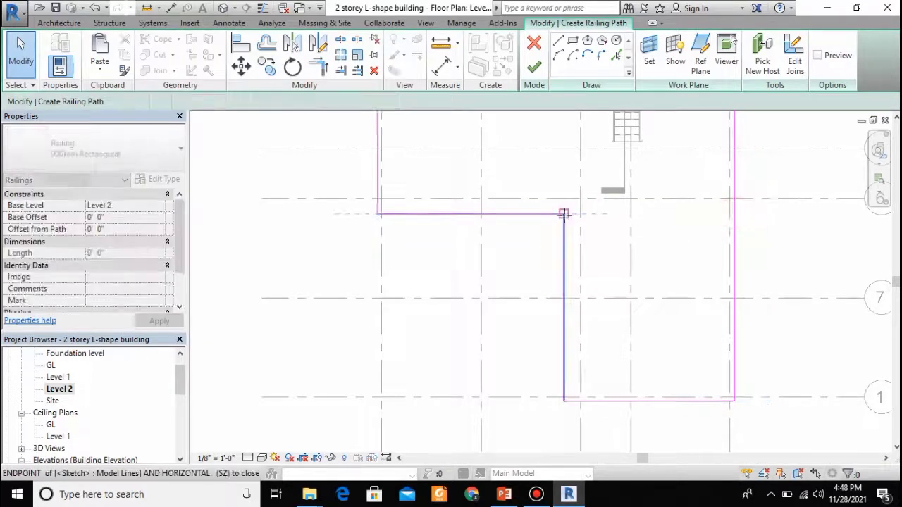
pyautogui.click(533, 66)
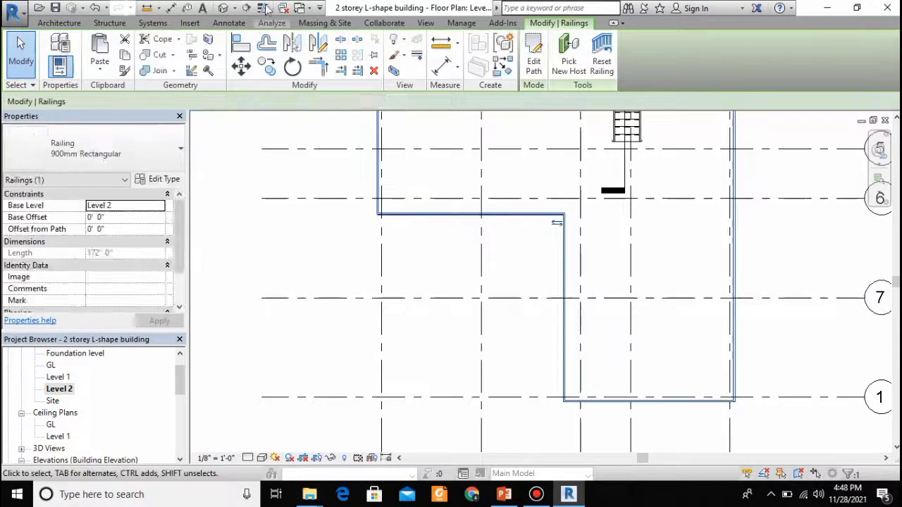
pyautogui.click(223, 9)
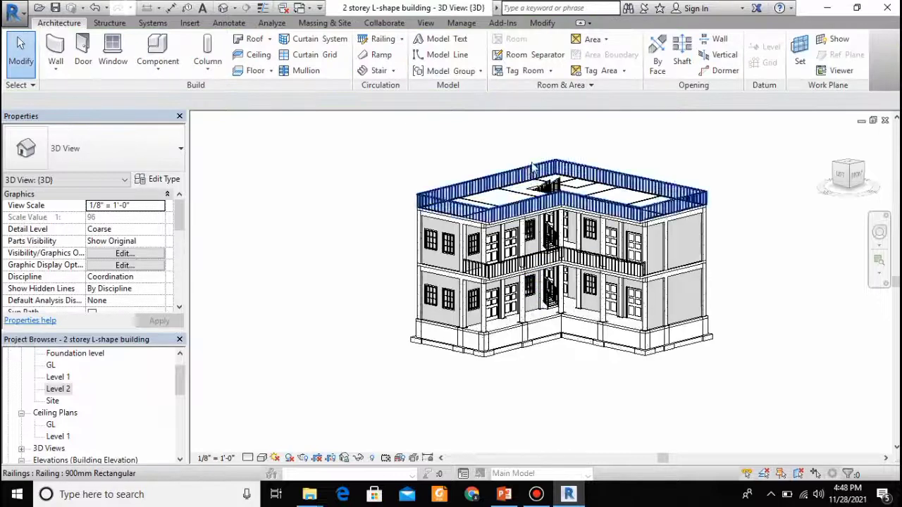
pyautogui.scroll(-2, 516, 262)
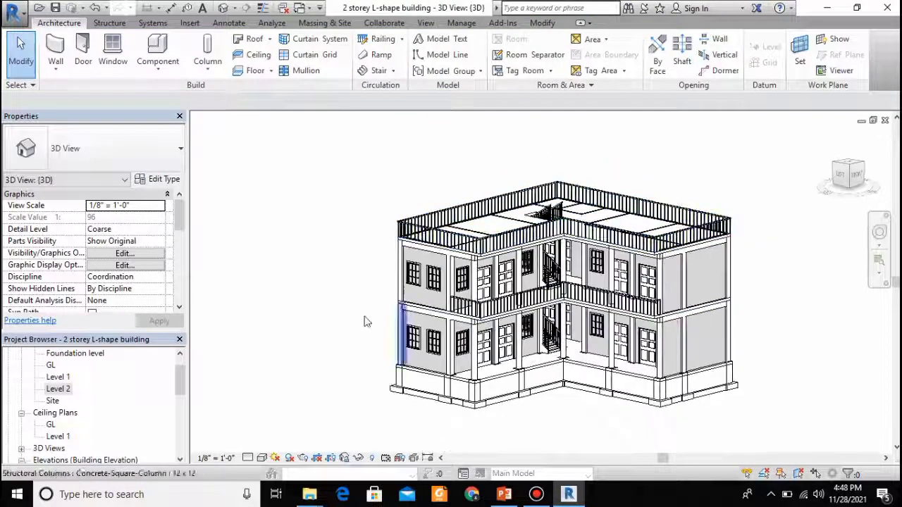
# Paint the outer end wall faces of both wings, on both storeys, with the Softwood, Lumber material
pyautogui.click(431, 298)
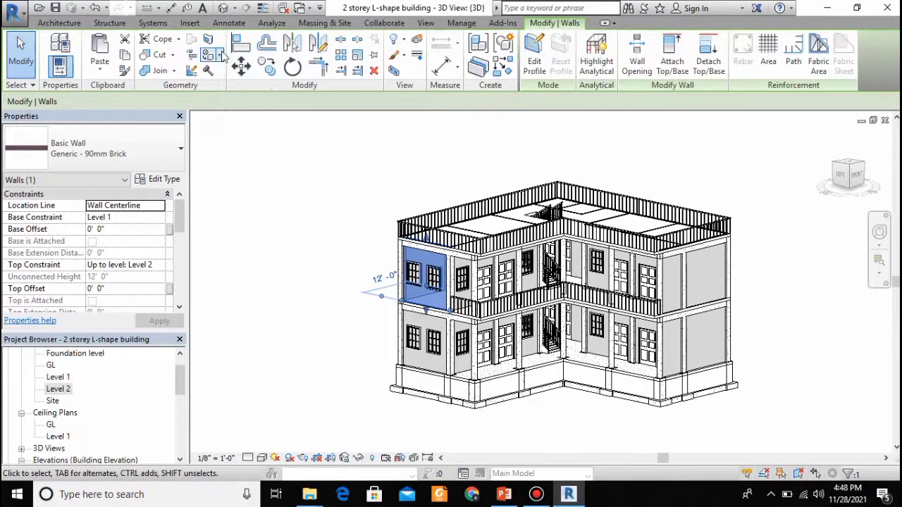
pyautogui.click(221, 55)
pyautogui.click(237, 95)
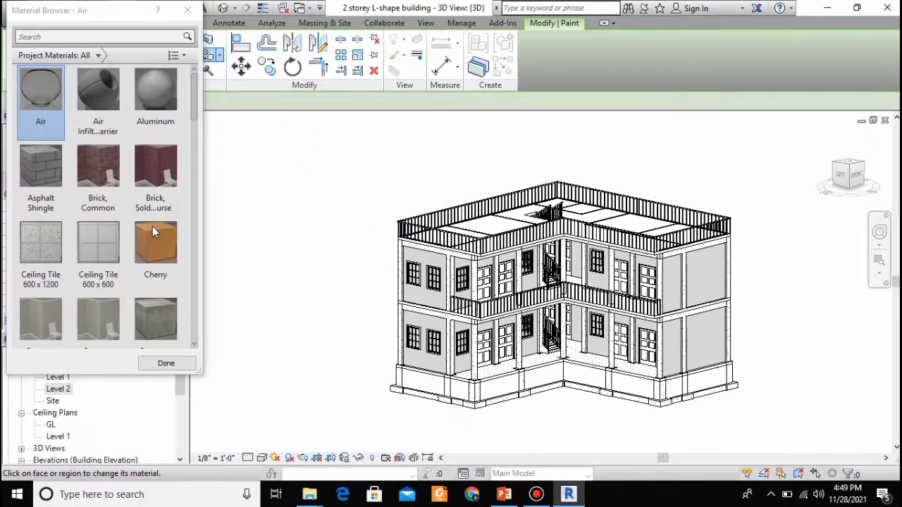
pyautogui.scroll(-10, 139, 198)
pyautogui.scroll(3, 135, 180)
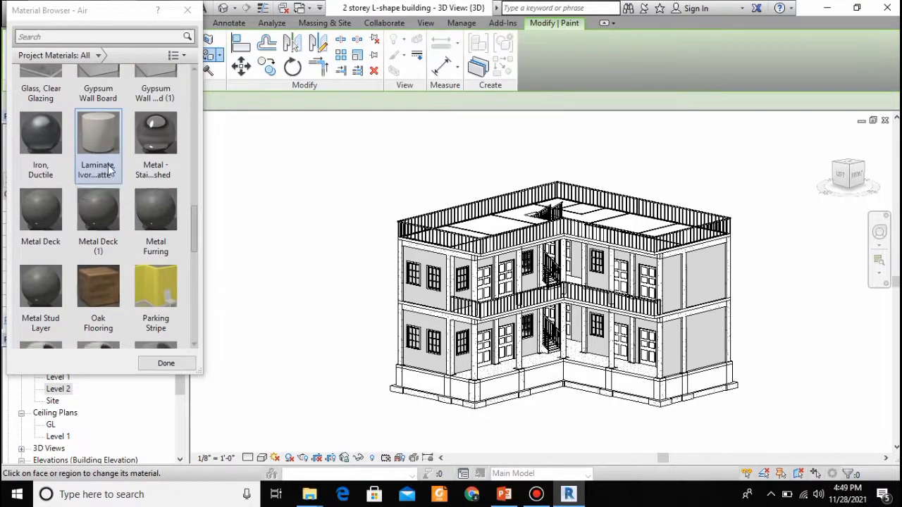
pyautogui.scroll(3, 134, 147)
pyautogui.scroll(2, 135, 150)
pyautogui.scroll(-15, 141, 155)
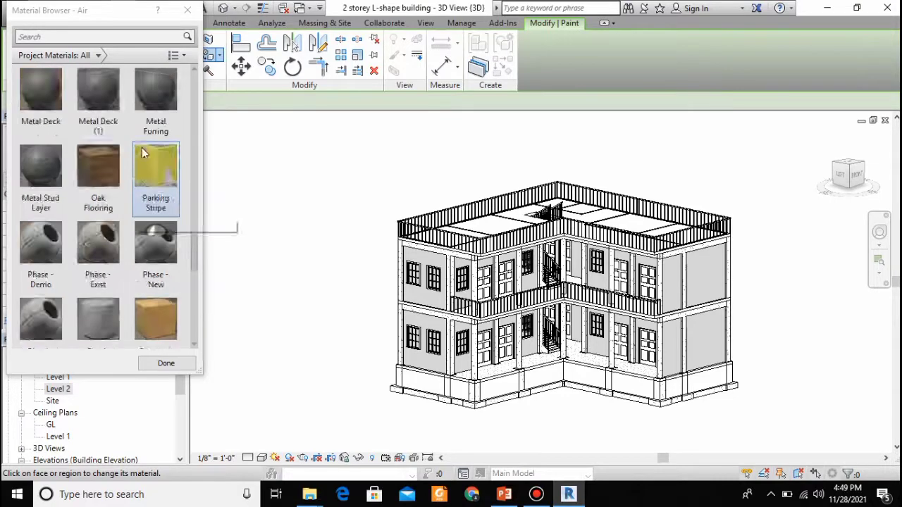
pyautogui.scroll(1, 88, 162)
pyautogui.click(98, 102)
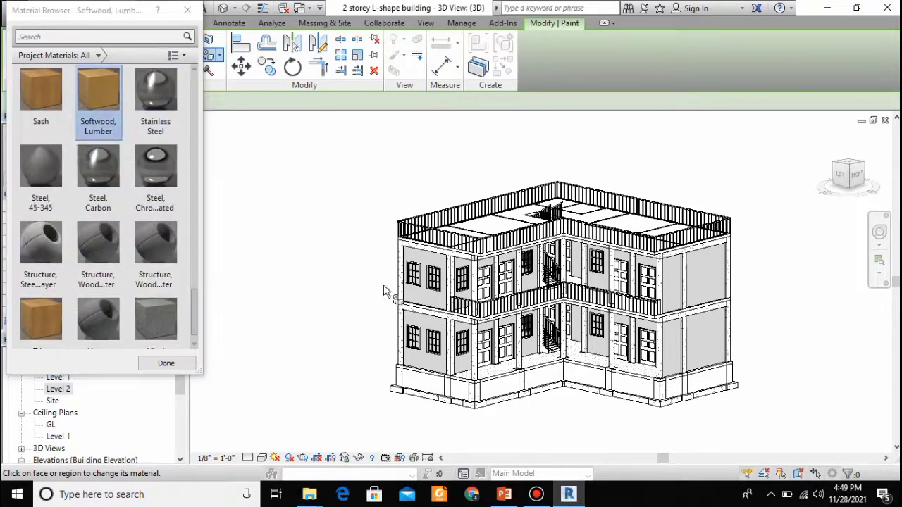
pyautogui.click(437, 300)
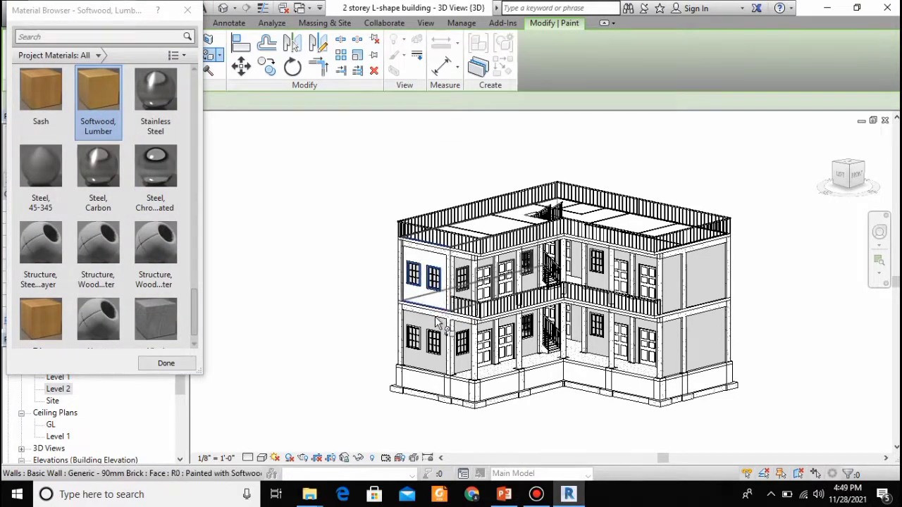
pyautogui.click(434, 365)
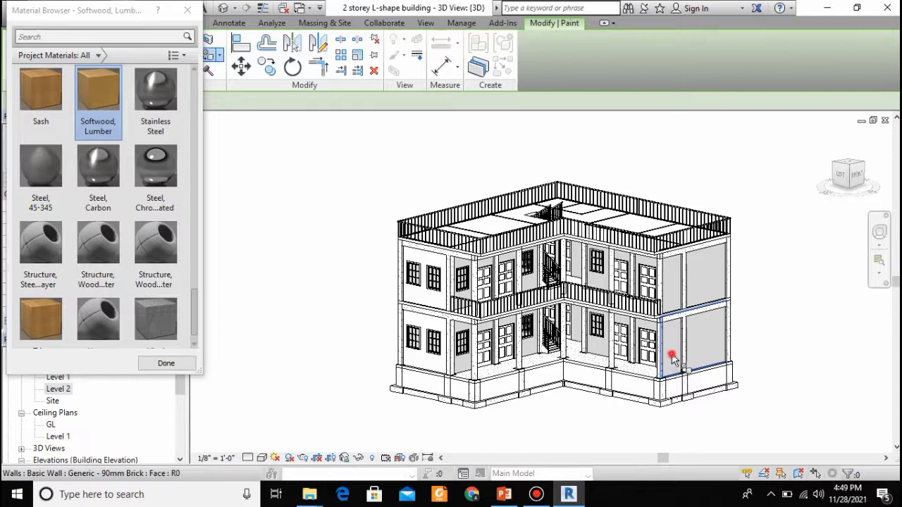
pyautogui.click(668, 357)
pyautogui.click(683, 287)
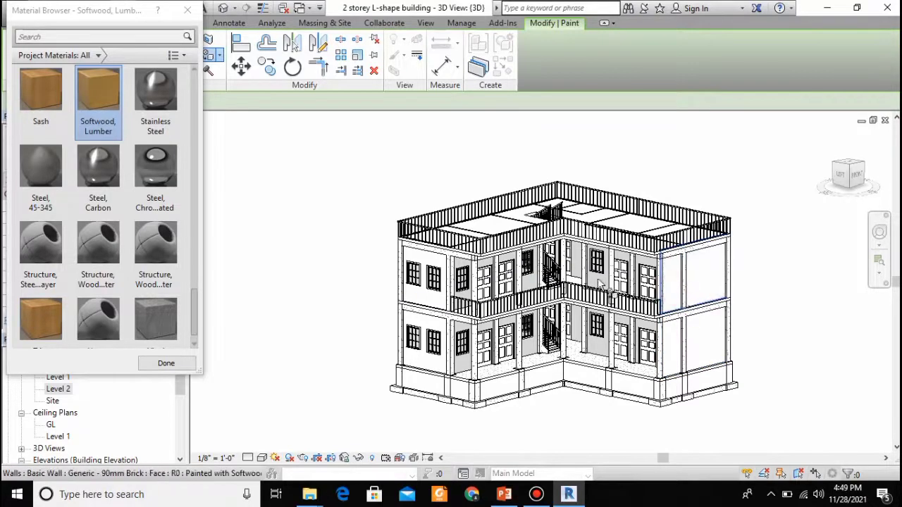
# Paint the corridor-facing walls of both storeys with the Gypsum Wall Board material and finish painting
pyautogui.scroll(6, 147, 183)
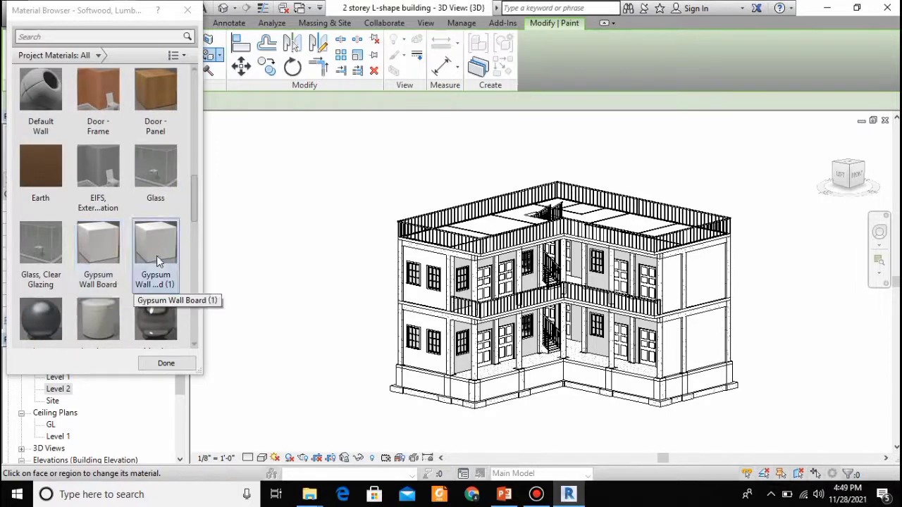
pyautogui.click(108, 260)
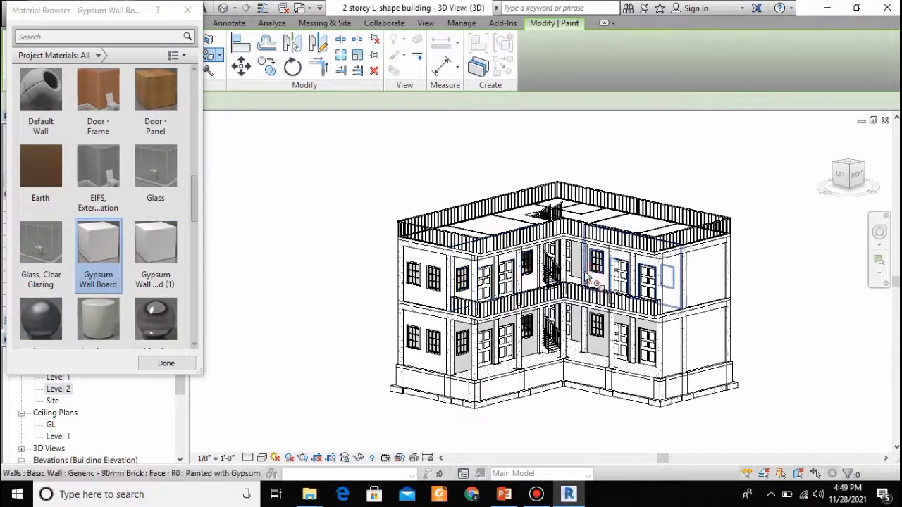
pyautogui.scroll(2, 574, 291)
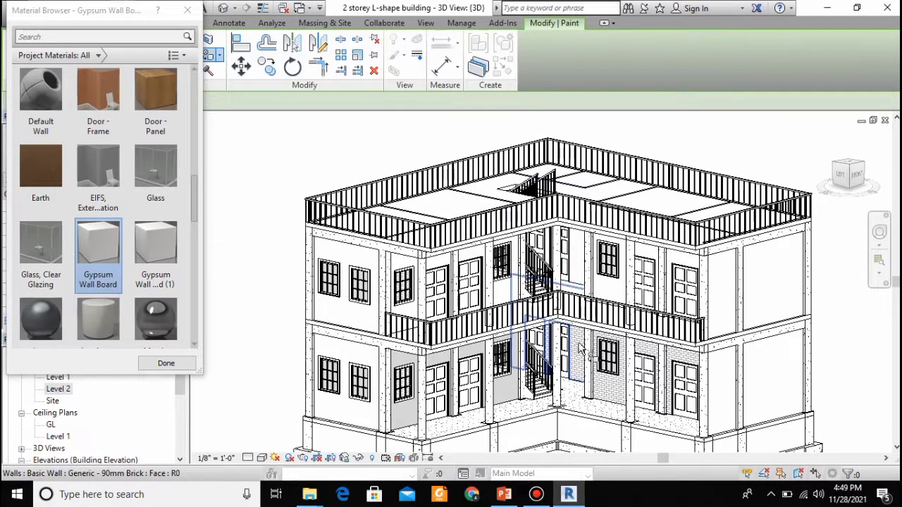
pyautogui.click(605, 384)
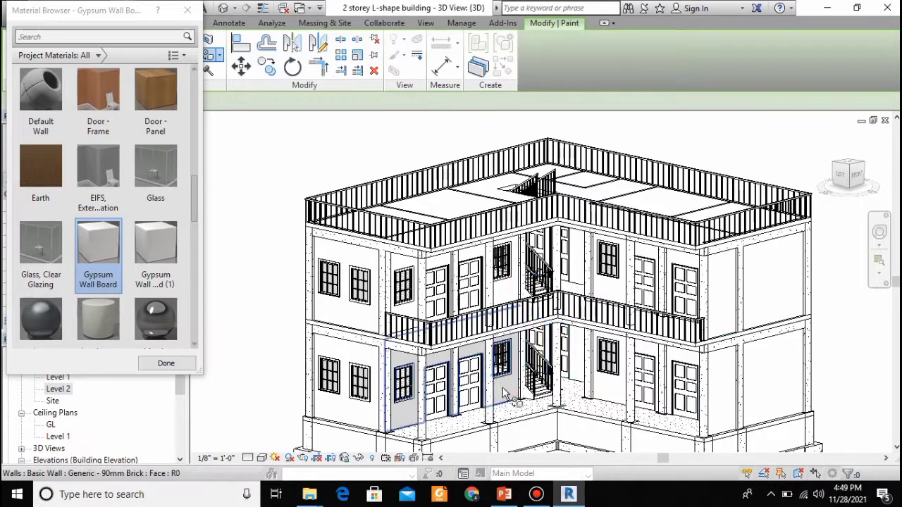
pyautogui.scroll(-2, 533, 328)
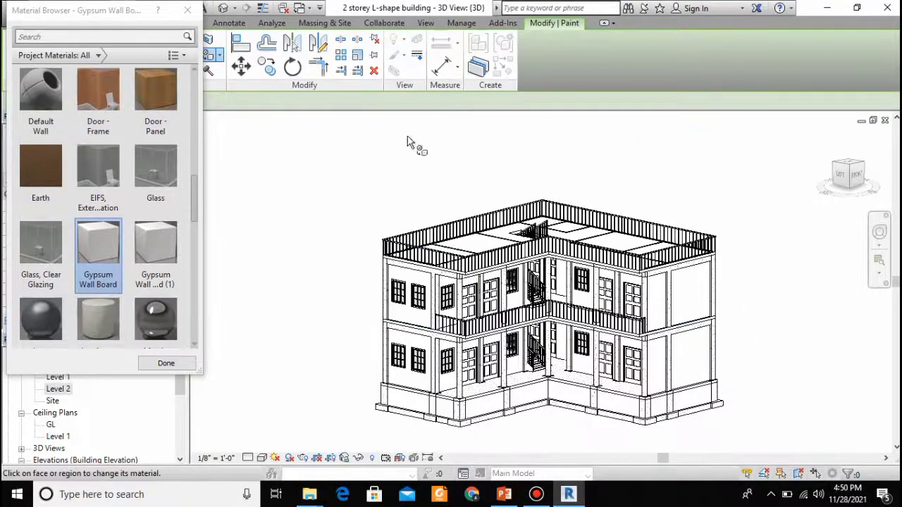
pyautogui.scroll(-1, 175, 346)
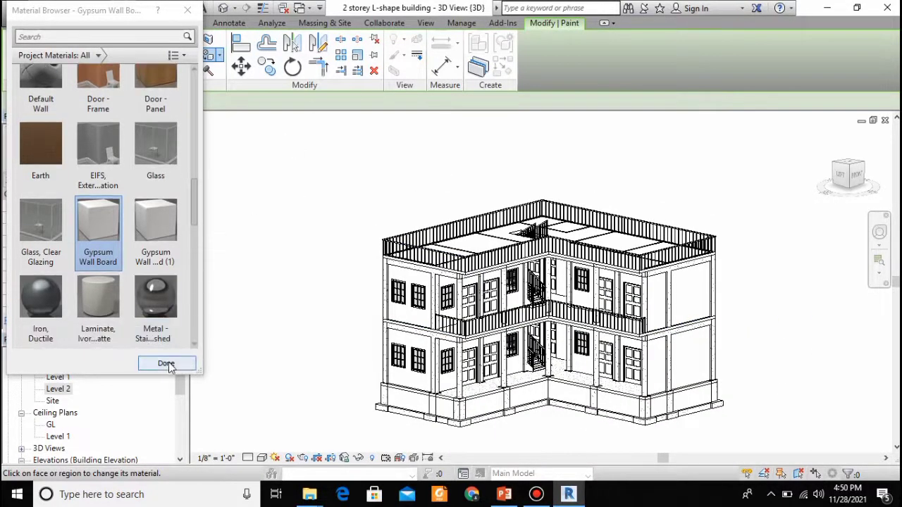
pyautogui.click(166, 364)
# Set the 3D view's visual style to Consistent Colors and examine the painted building from the front
pyautogui.scroll(-2, 378, 222)
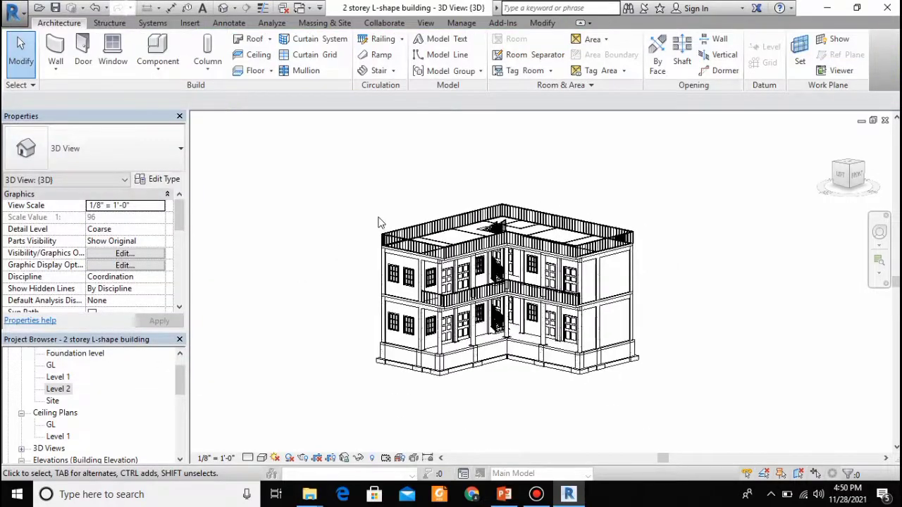
pyautogui.click(261, 458)
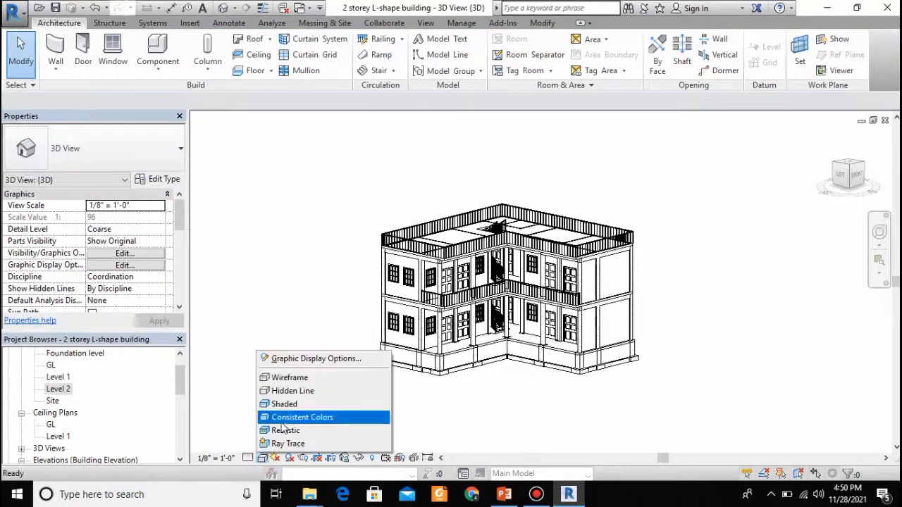
pyautogui.click(303, 417)
pyautogui.scroll(2, 485, 255)
pyautogui.scroll(-1, 486, 255)
pyautogui.scroll(2, 654, 150)
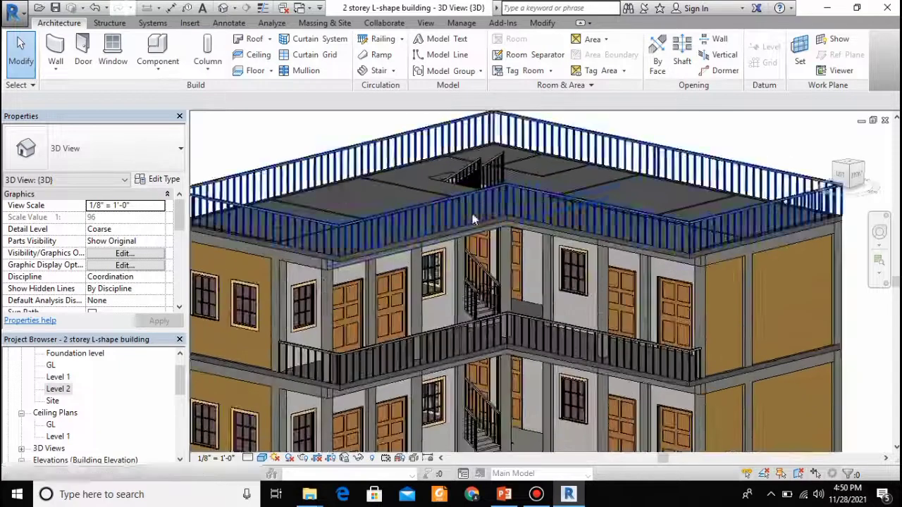
pyautogui.moveTo(847, 192)
pyautogui.mouseDown()
pyautogui.moveTo(830, 218)
pyautogui.moveTo(831, 276)
pyautogui.moveTo(838, 160)
pyautogui.moveTo(830, 146)
pyautogui.moveTo(783, 161)
pyautogui.moveTo(780, 154)
pyautogui.mouseUp()
pyautogui.scroll(-2, 757, 176)
pyautogui.scroll(-2, 756, 177)
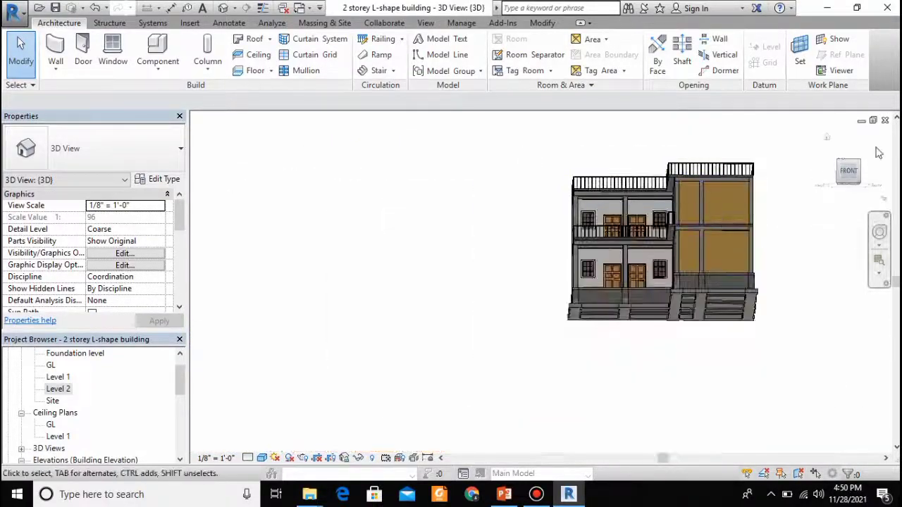
# Examine the painted building in the home 3D view and from the corner between its left and front sides
pyautogui.click(827, 137)
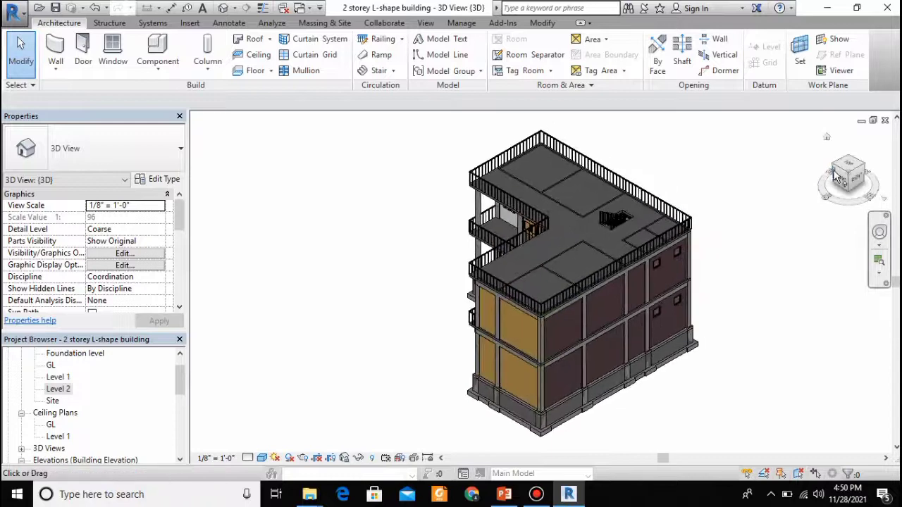
pyautogui.scroll(-2, 656, 231)
pyautogui.scroll(2, 504, 235)
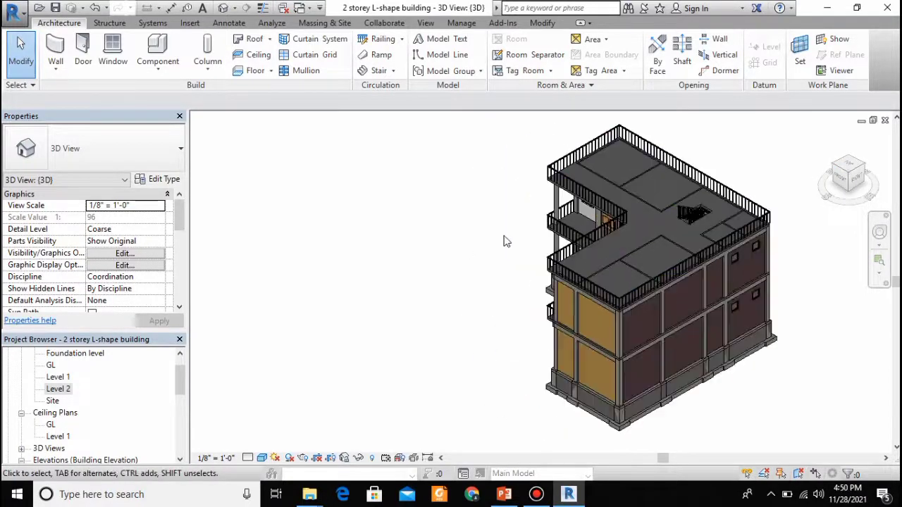
pyautogui.click(835, 171)
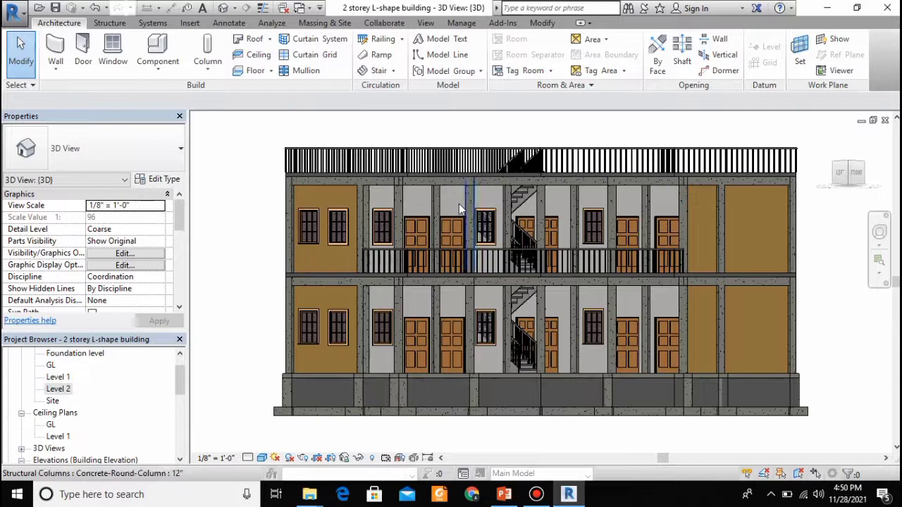
pyautogui.scroll(-1, 406, 191)
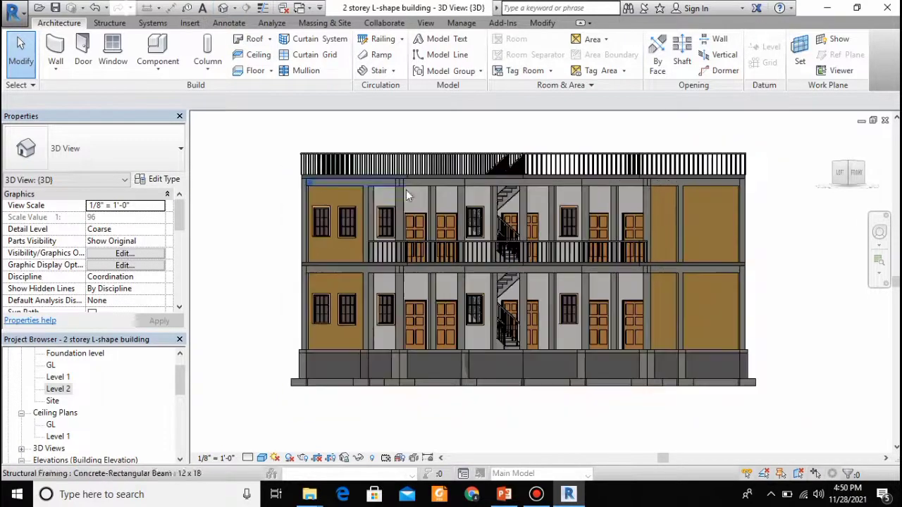
# In the Level 1 plan, place a camera outside the L's inner corner aimed diagonally across the building, and widen its crop region around both wings
pyautogui.doubleClick(56, 377)
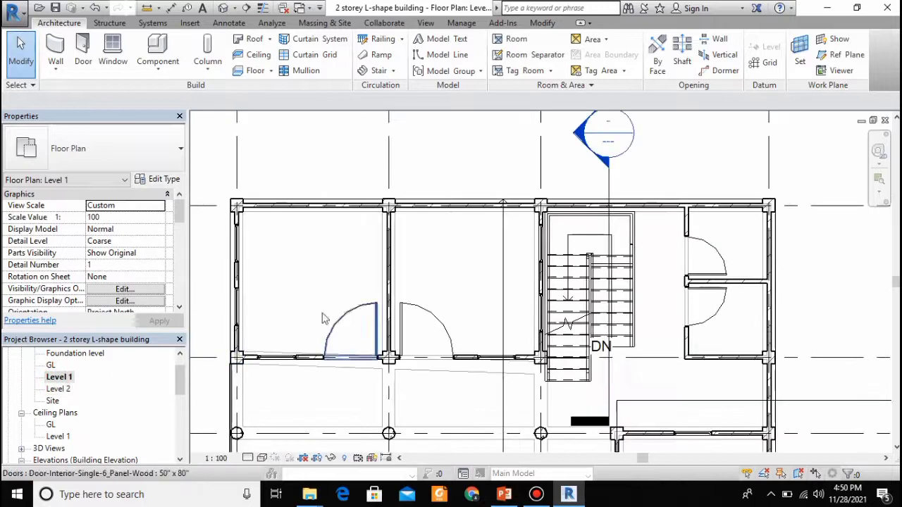
pyautogui.scroll(-2, 405, 345)
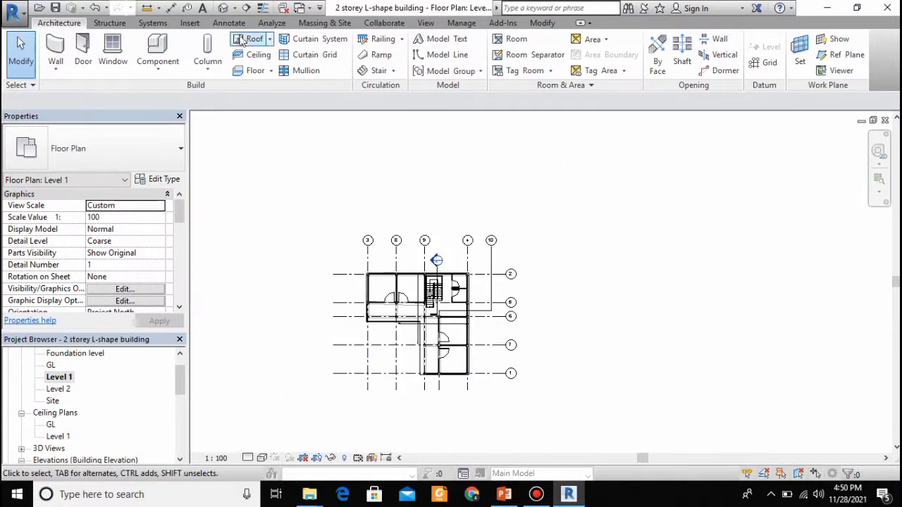
pyautogui.click(234, 8)
pyautogui.click(240, 41)
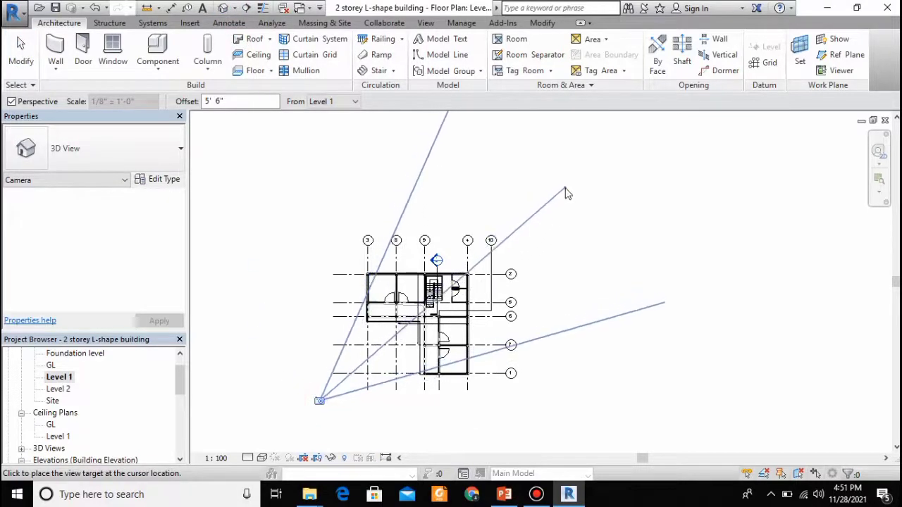
pyautogui.click(542, 157)
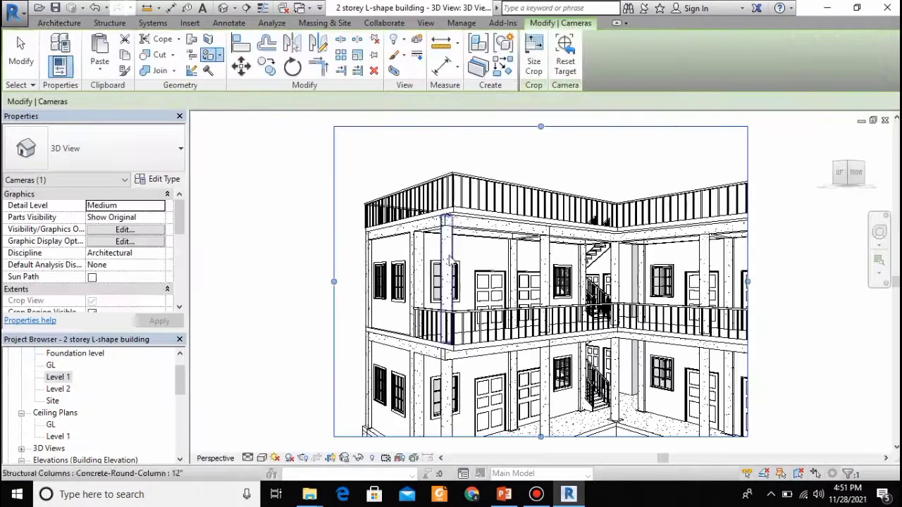
pyautogui.moveTo(710, 284); pyautogui.dragTo(839, 285)
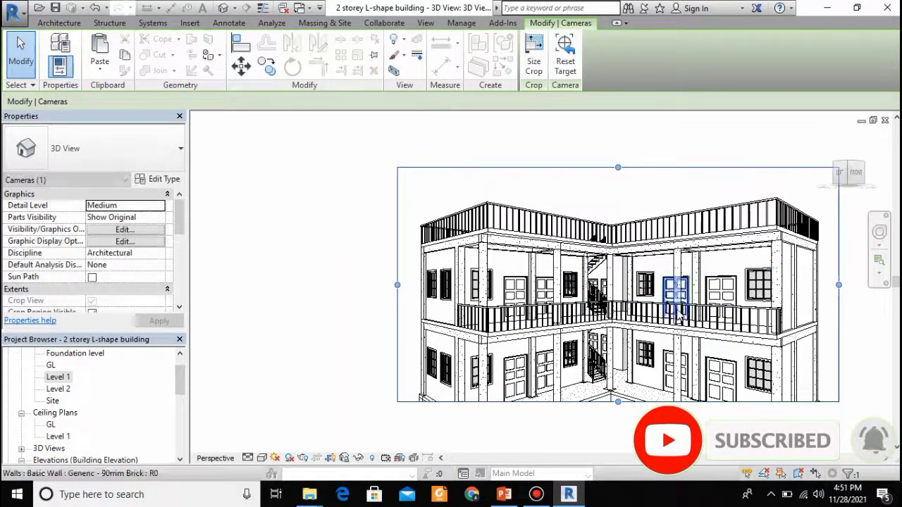
# Set the camera view's visual style to Realistic and raise the upper edge of its crop region above the roof railing
pyautogui.click(262, 459)
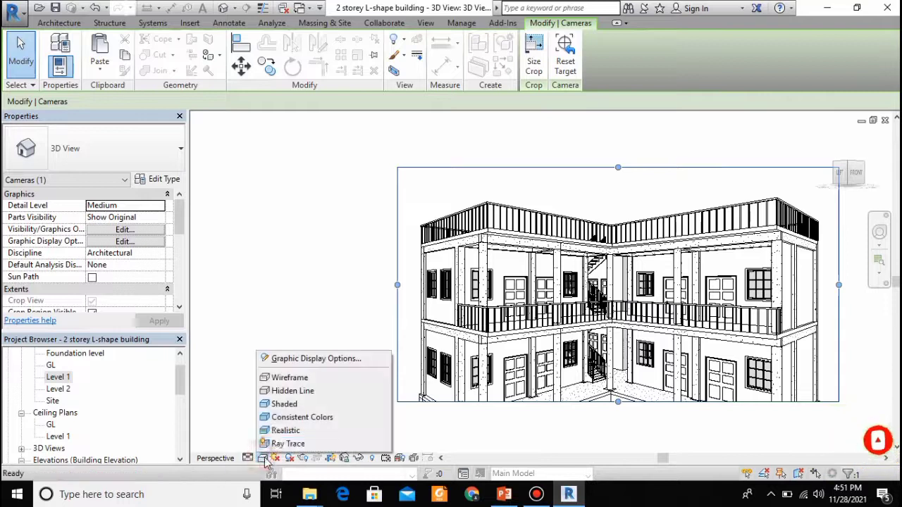
pyautogui.click(281, 428)
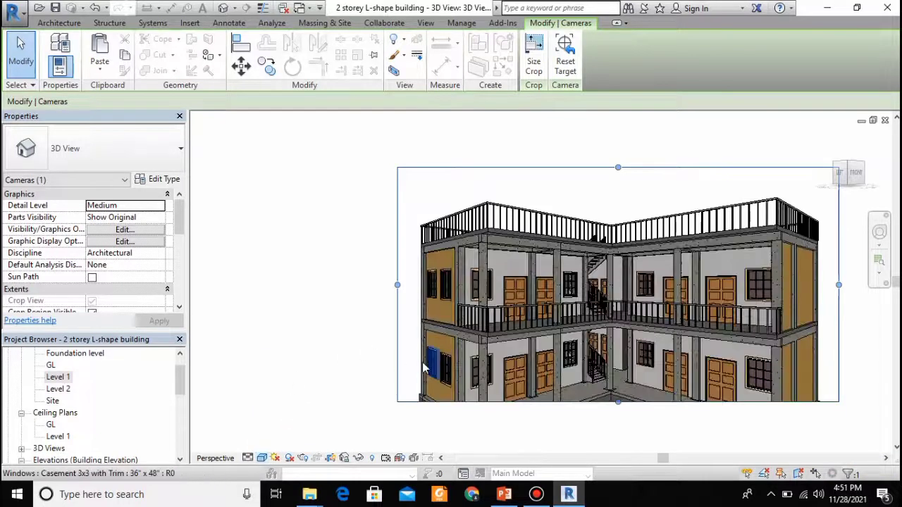
pyautogui.click(292, 325)
pyautogui.click(599, 168)
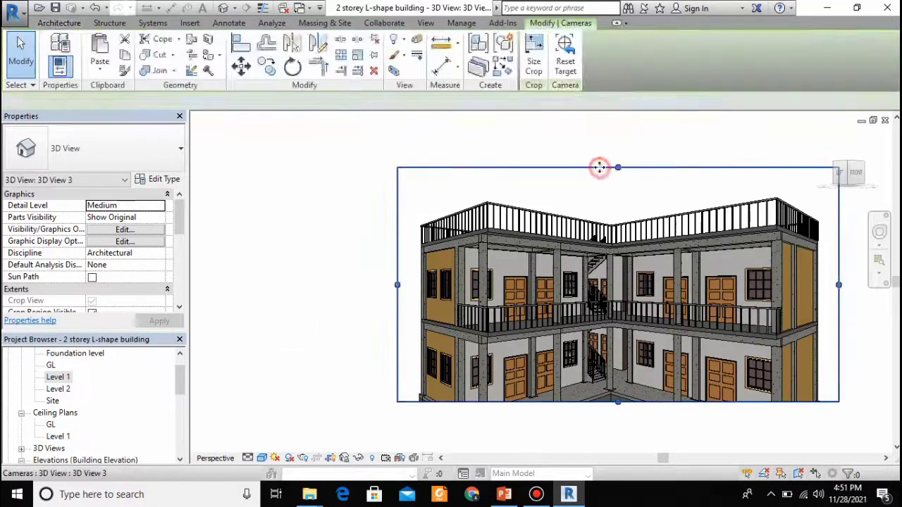
pyautogui.moveTo(617, 169); pyautogui.dragTo(618, 148)
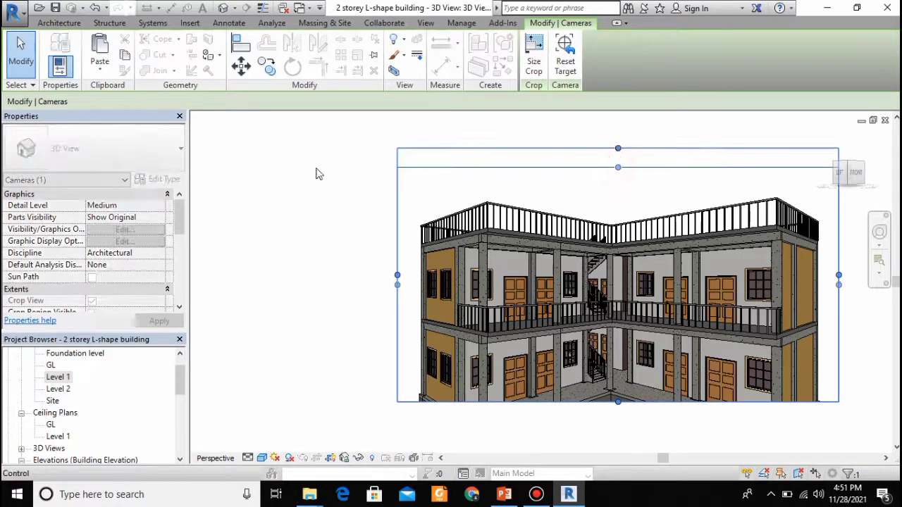
pyautogui.click(300, 190)
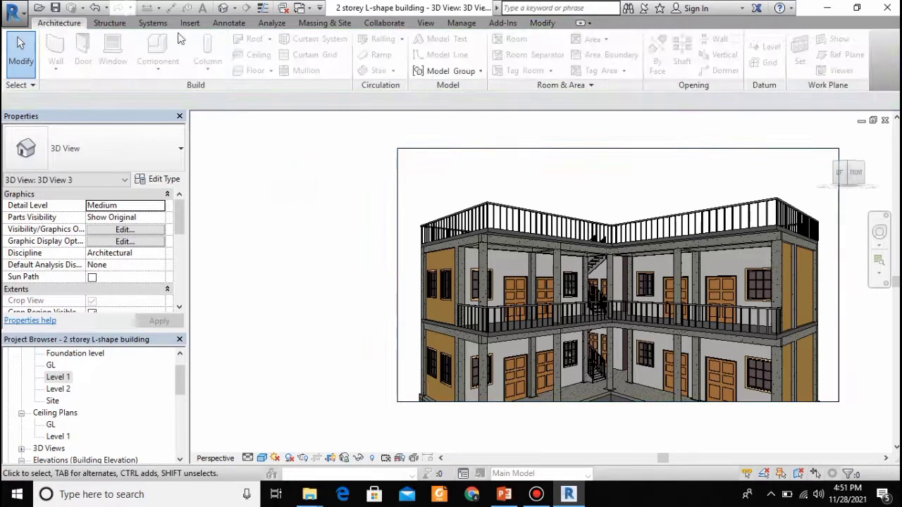
# Open the Level 1 floor plan and switch to PowerPoint to review the slides of the building presentation
pyautogui.click(235, 7)
pyautogui.click(231, 135)
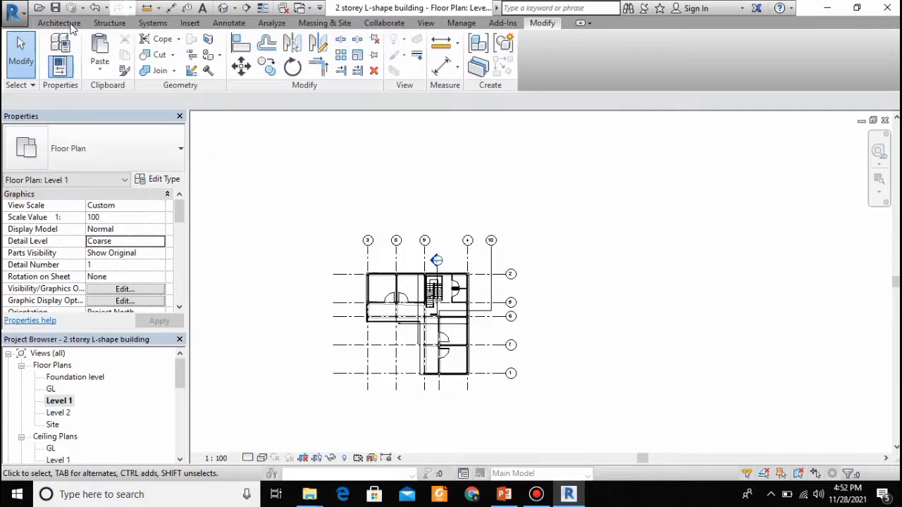
pyautogui.click(72, 24)
pyautogui.scroll(3, 299, 364)
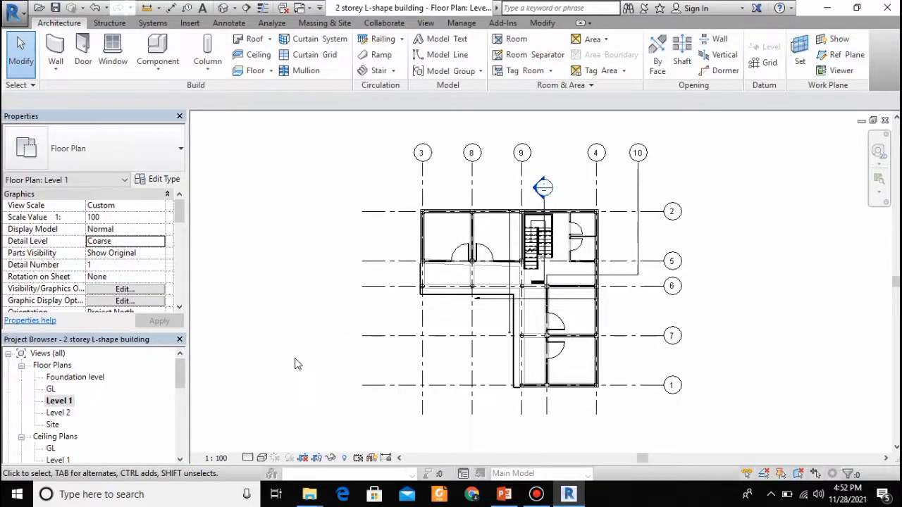
pyautogui.click(503, 494)
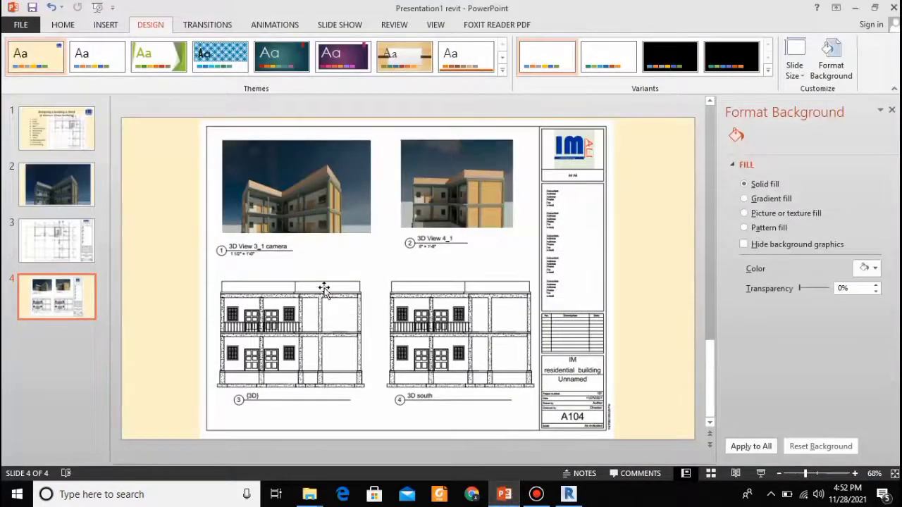
pyautogui.scroll(3, 324, 292)
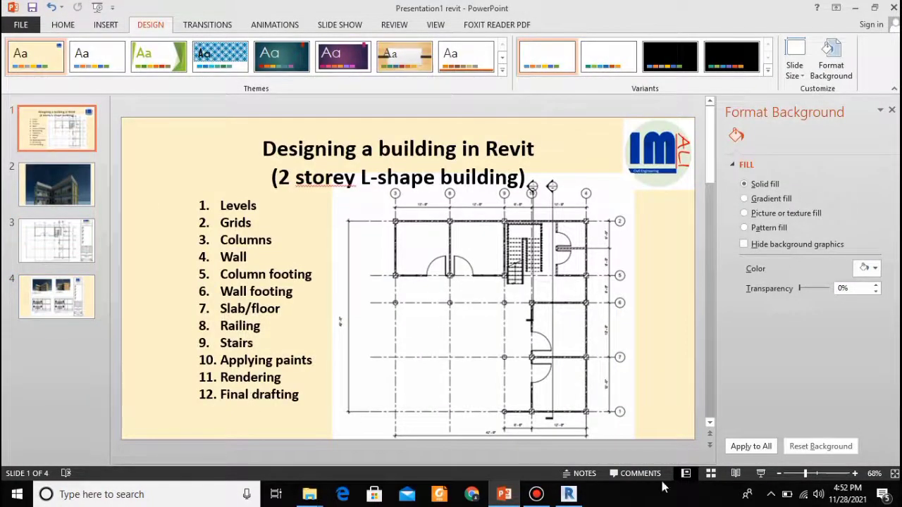
# Switch back to Revit, open 3D View 3, and raise the upper edge of its crop region further above the building
pyautogui.click(568, 494)
pyautogui.scroll(-1, 79, 402)
pyautogui.scroll(-3, 79, 401)
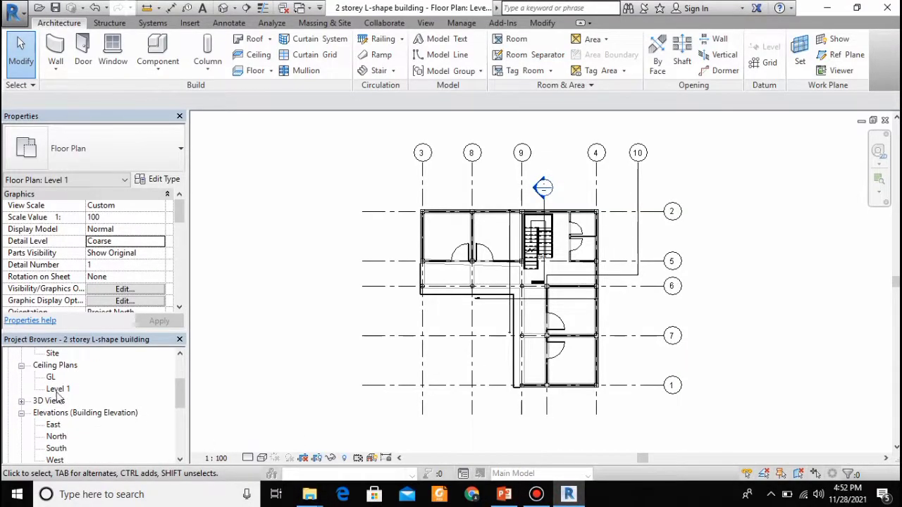
pyautogui.click(22, 401)
pyautogui.scroll(-1, 57, 416)
pyautogui.doubleClick(64, 413)
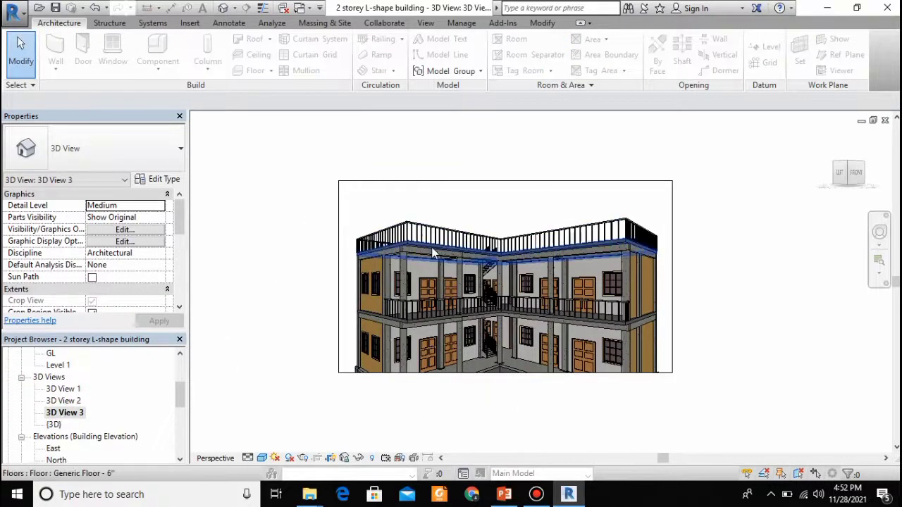
pyautogui.click(434, 181)
pyautogui.moveTo(506, 180); pyautogui.dragTo(509, 155)
pyautogui.click(237, 184)
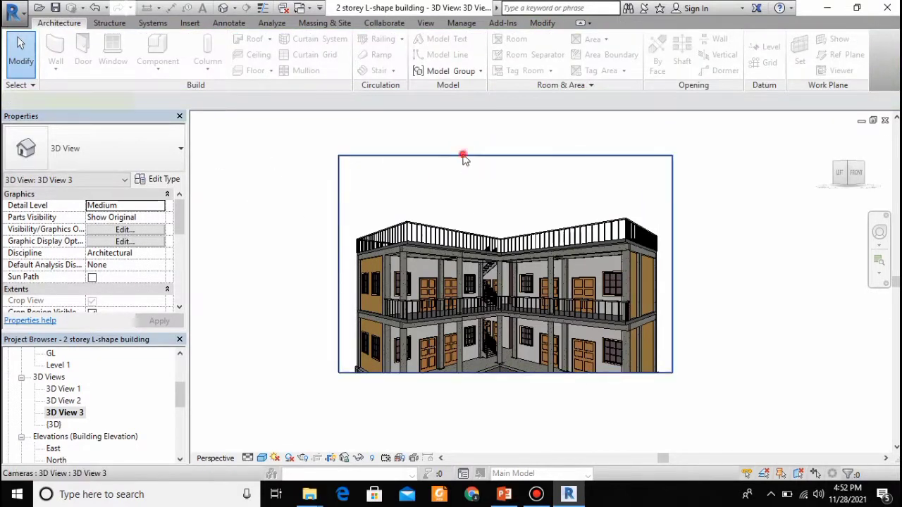
# Open the rendering settings for 3D View 3 and set the quality to Medium
pyautogui.click(463, 155)
pyautogui.click(234, 9)
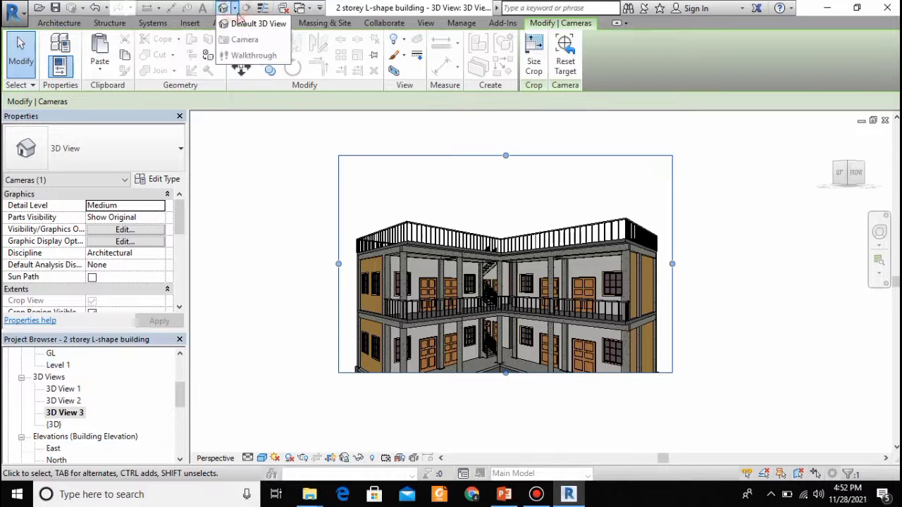
pyautogui.click(426, 23)
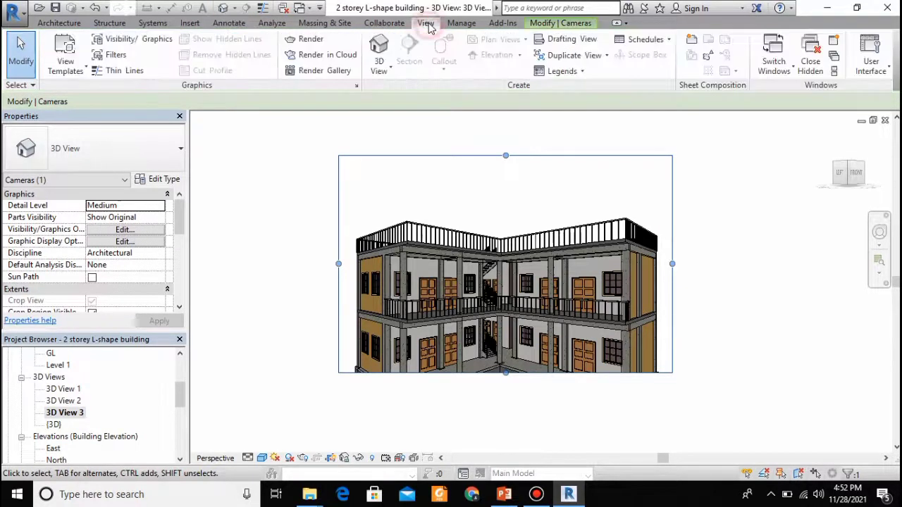
pyautogui.click(310, 39)
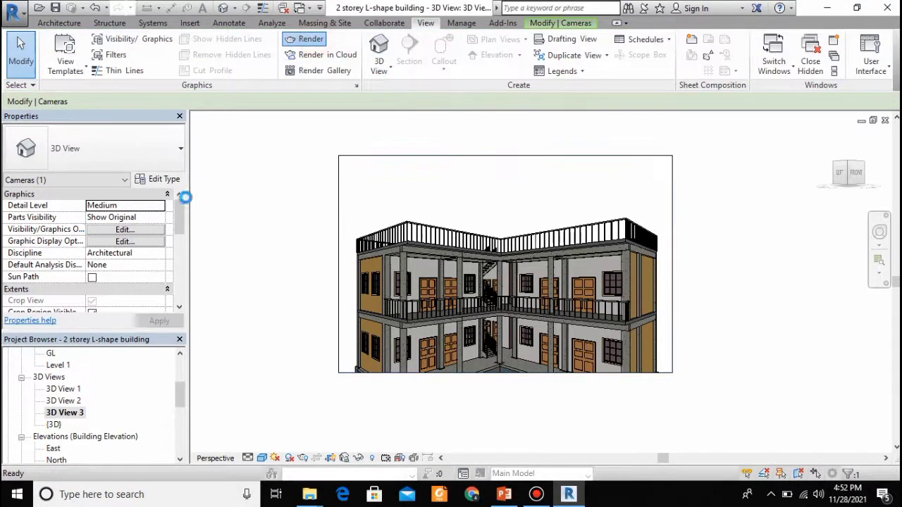
pyautogui.click(127, 67)
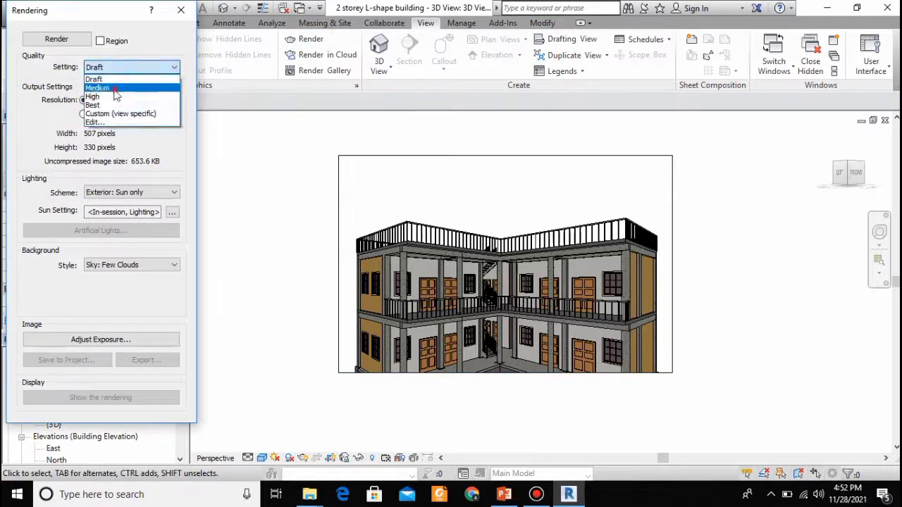
pyautogui.click(113, 88)
# Set the rendering's output resolution to Printer at 300 DPI
pyautogui.click(83, 114)
pyautogui.click(174, 114)
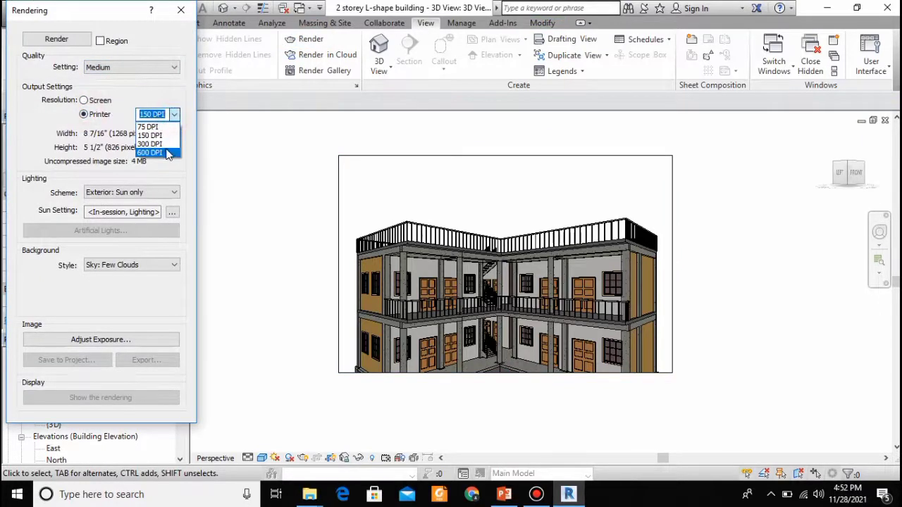
pyautogui.click(166, 144)
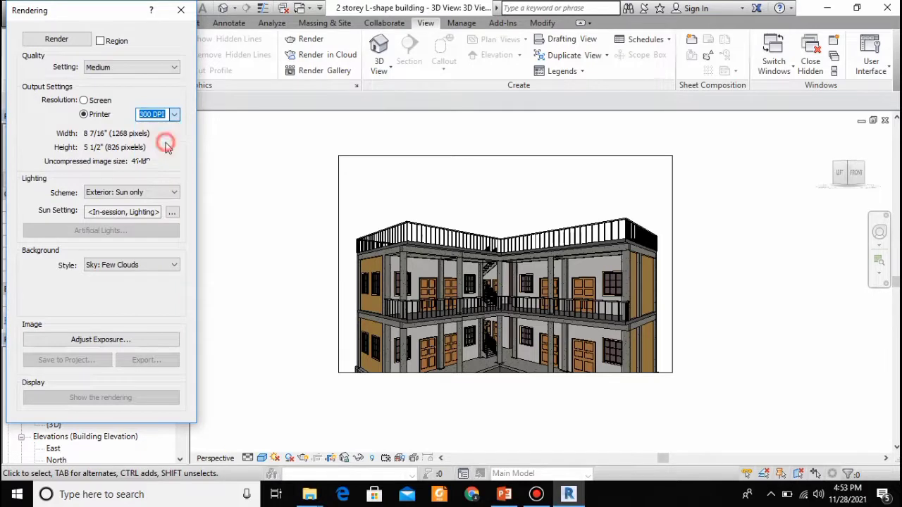
pyautogui.click(174, 114)
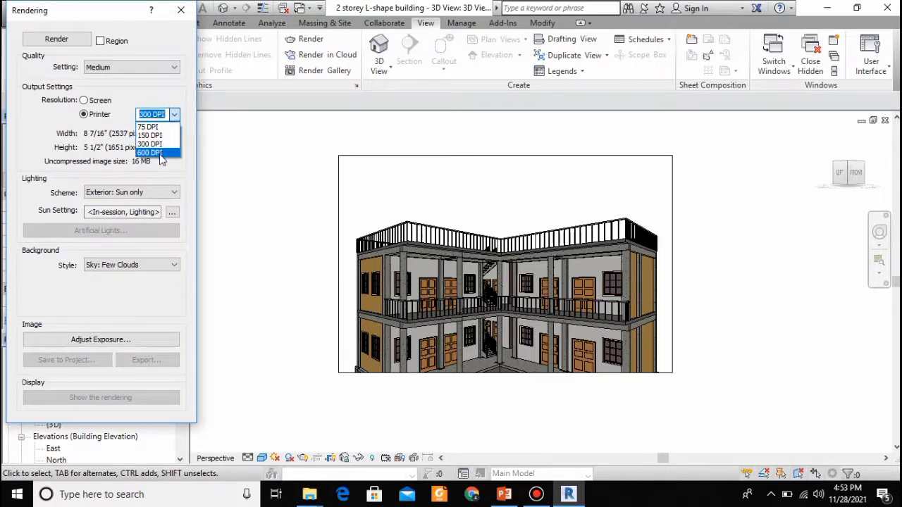
pyautogui.click(165, 144)
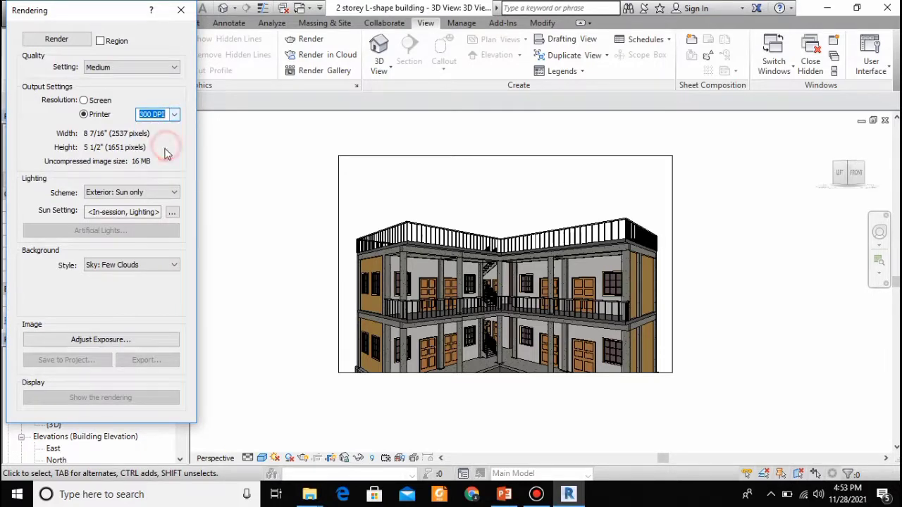
# Render the view with the Exterior: Sun only lighting scheme and the Sky: Cloudy background
pyautogui.click(165, 191)
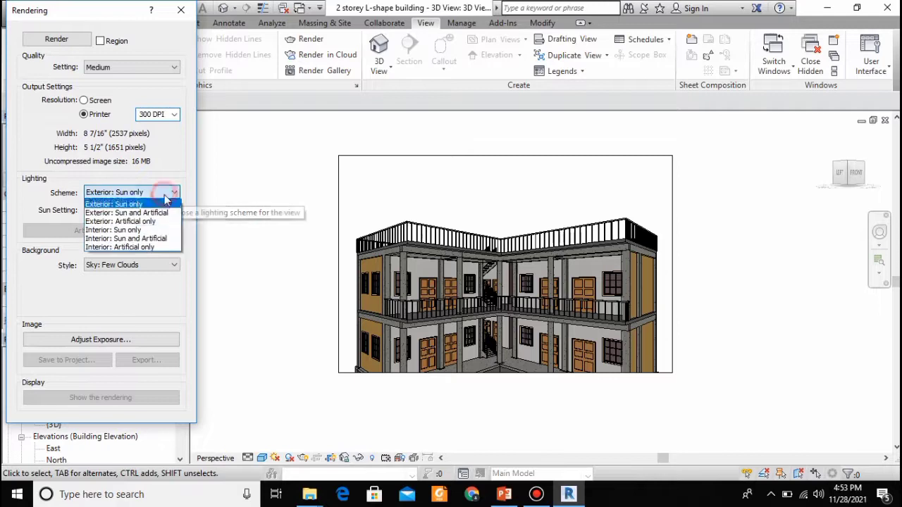
pyautogui.click(158, 241)
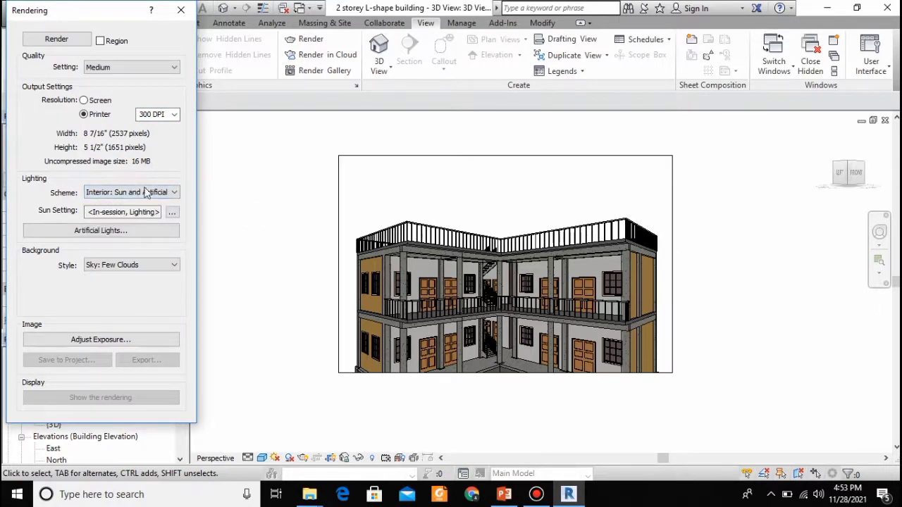
pyautogui.click(159, 267)
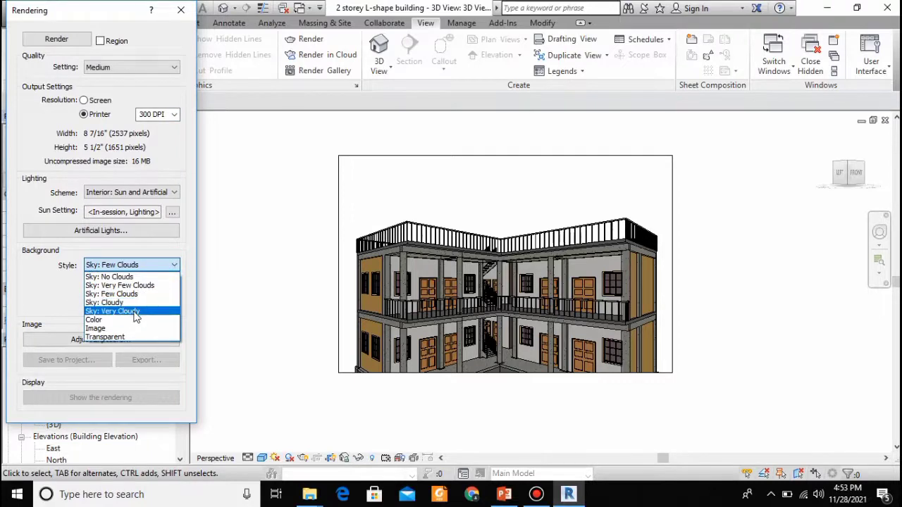
pyautogui.click(109, 302)
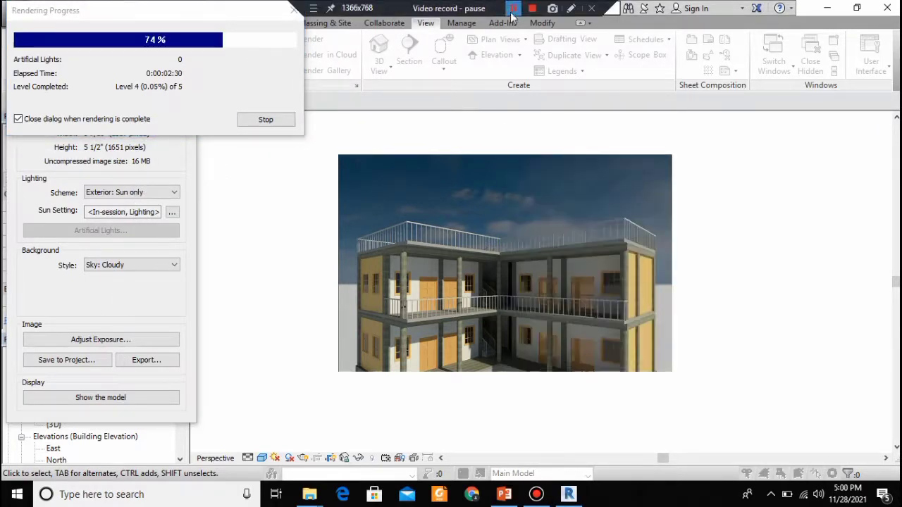
pyautogui.click(512, 9)
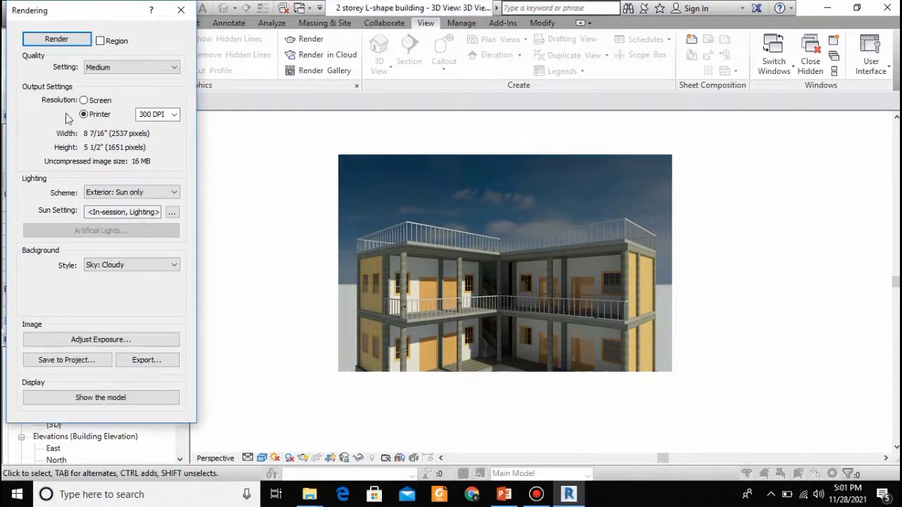
# Save the rendered image to the project and close the rendering settings
pyautogui.click(83, 359)
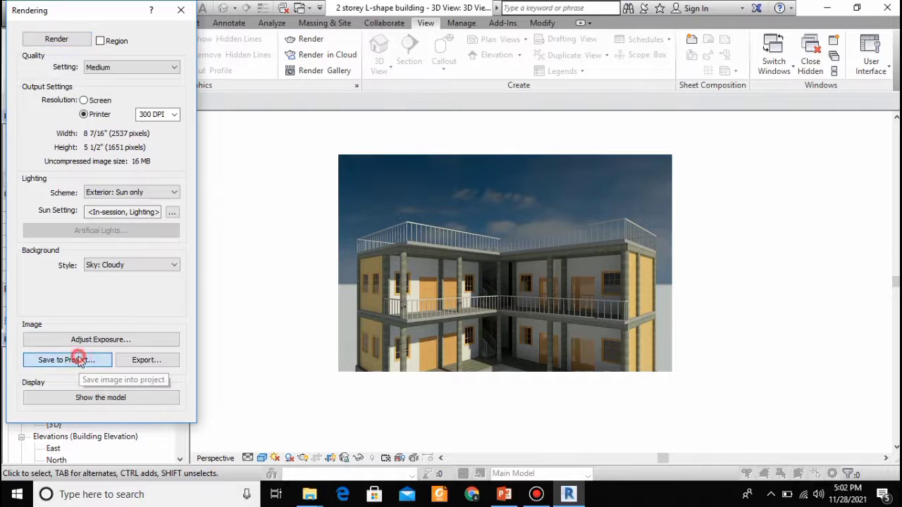
pyautogui.click(476, 270)
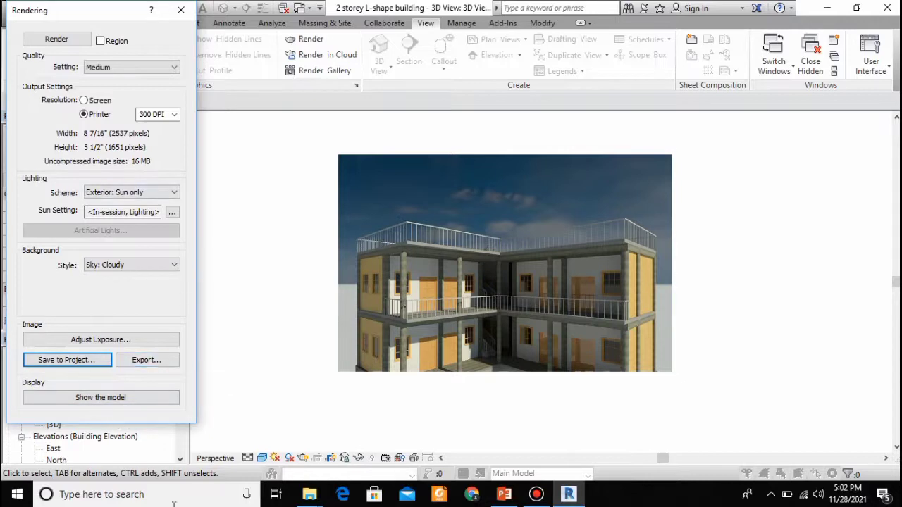
pyautogui.click(182, 12)
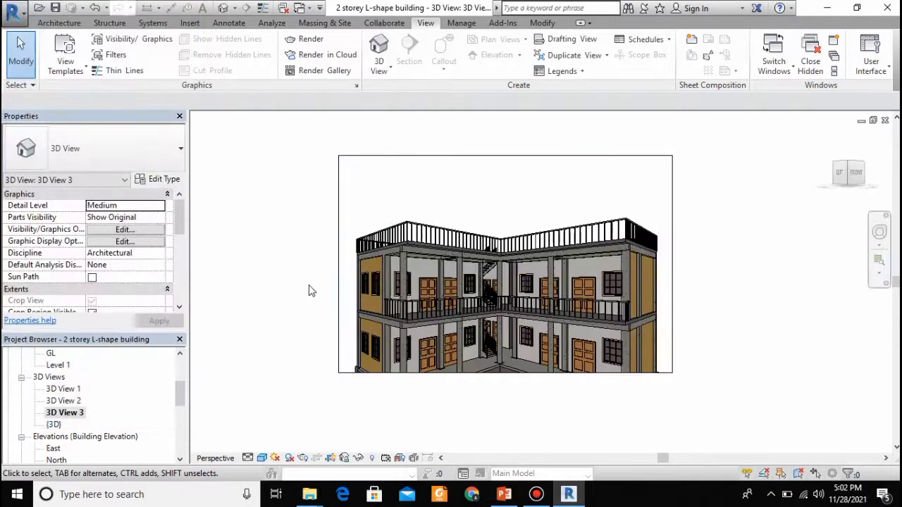
# Create a new sheet using the A0 metric titleblock
pyautogui.scroll(2, 222, 335)
pyautogui.scroll(-3, 216, 332)
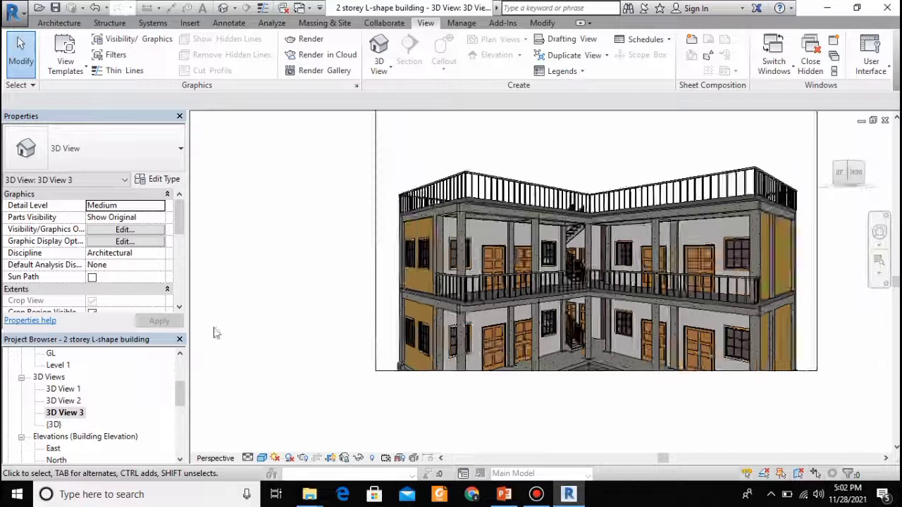
pyautogui.scroll(1, 92, 384)
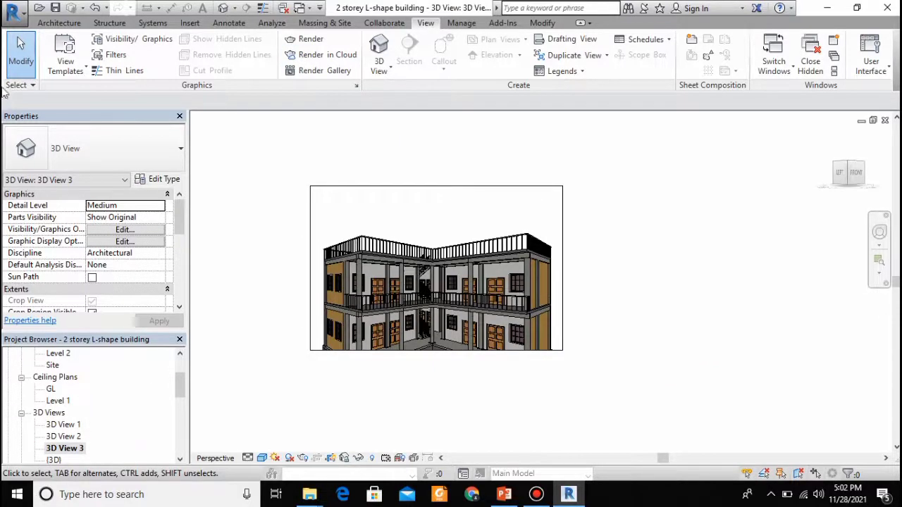
pyautogui.click(689, 39)
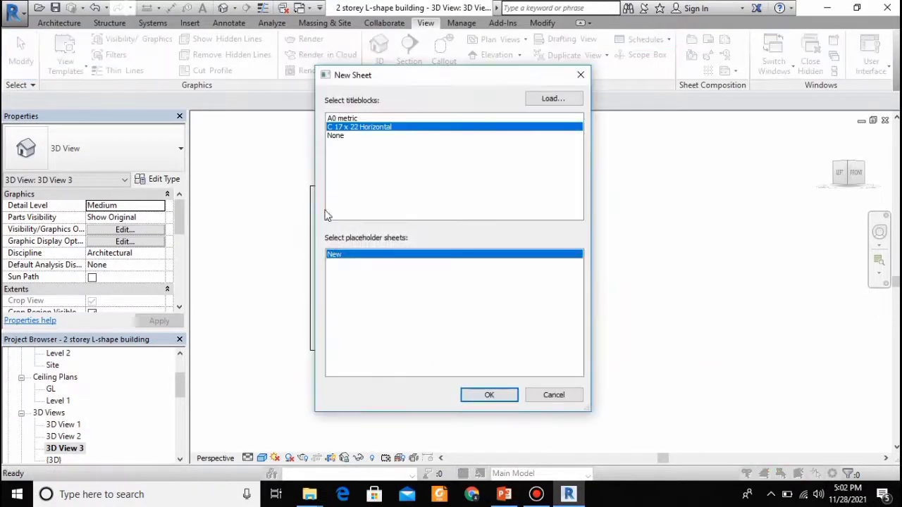
pyautogui.click(345, 119)
pyautogui.click(490, 394)
# Open the sheet's A0 metric title block family for editing and delete its Autodesk logo image
pyautogui.scroll(2, 714, 174)
pyautogui.scroll(2, 714, 175)
pyautogui.scroll(-2, 706, 165)
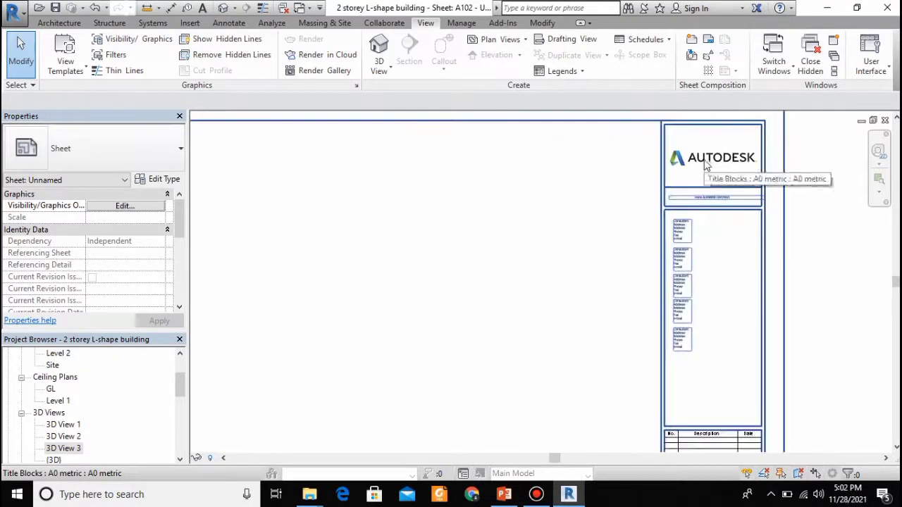
pyautogui.doubleClick(700, 158)
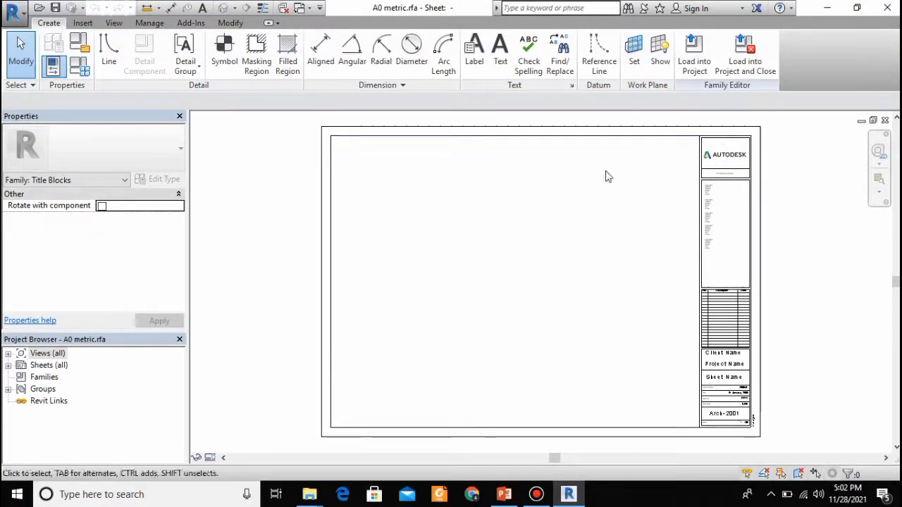
pyautogui.scroll(3, 719, 149)
pyautogui.click(720, 162)
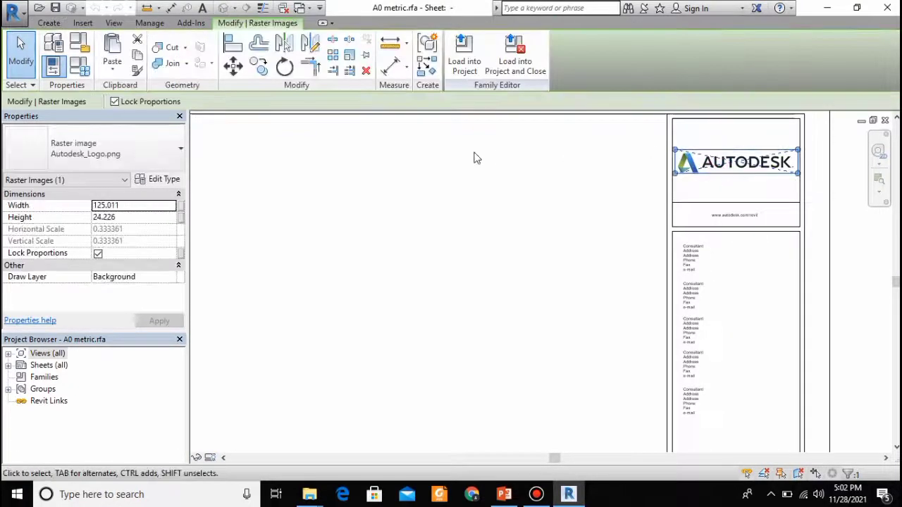
pyautogui.press('Delete')
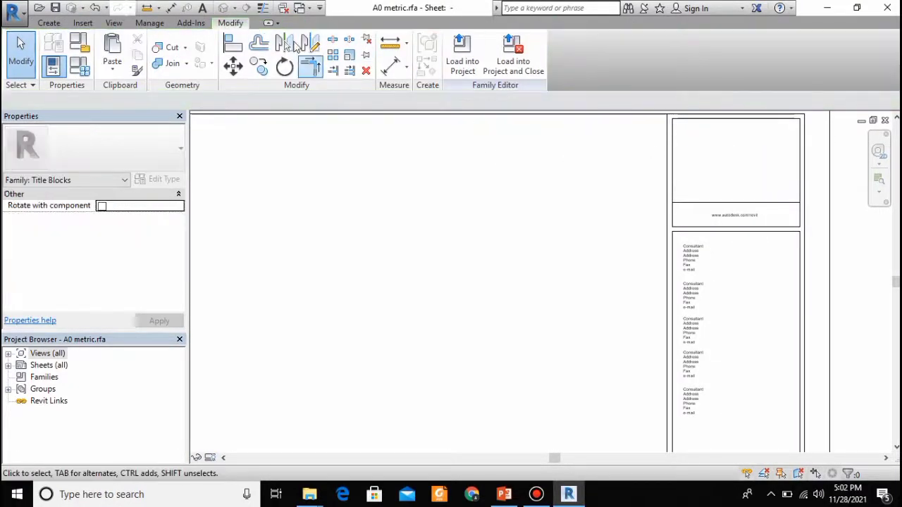
# Import the image logo.PNG from the Desktop and place it in the title block's empty logo box
pyautogui.click(83, 22)
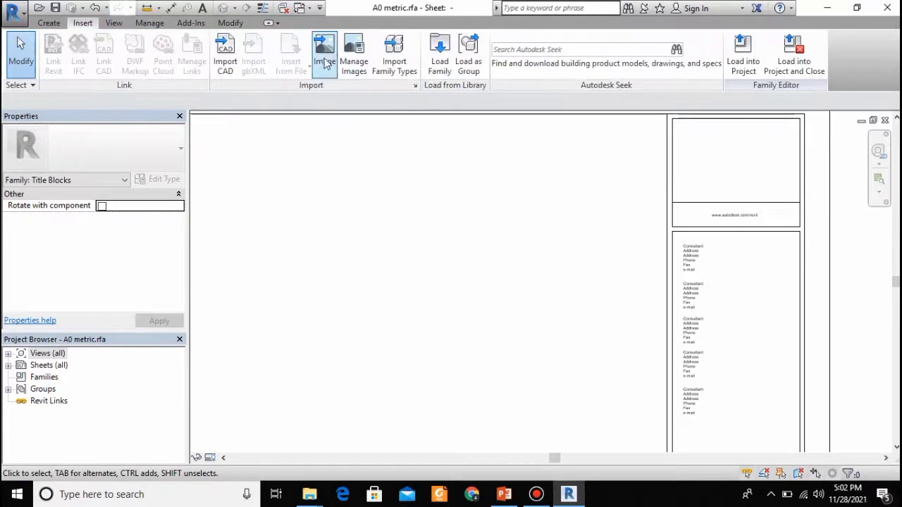
pyautogui.click(326, 55)
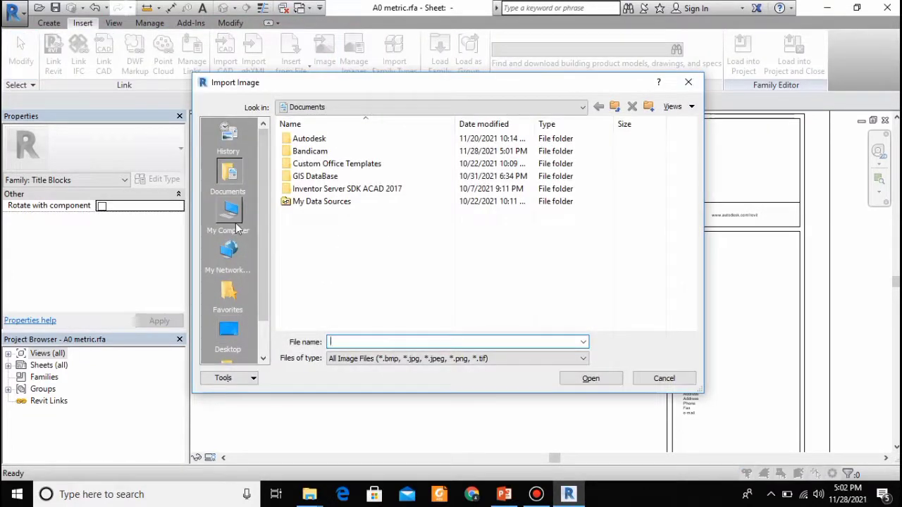
pyautogui.click(228, 332)
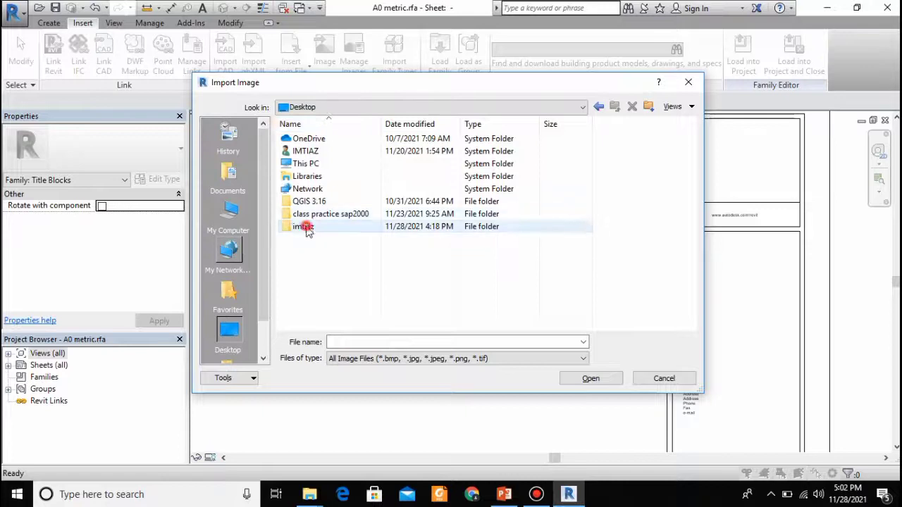
pyautogui.doubleClick(306, 226)
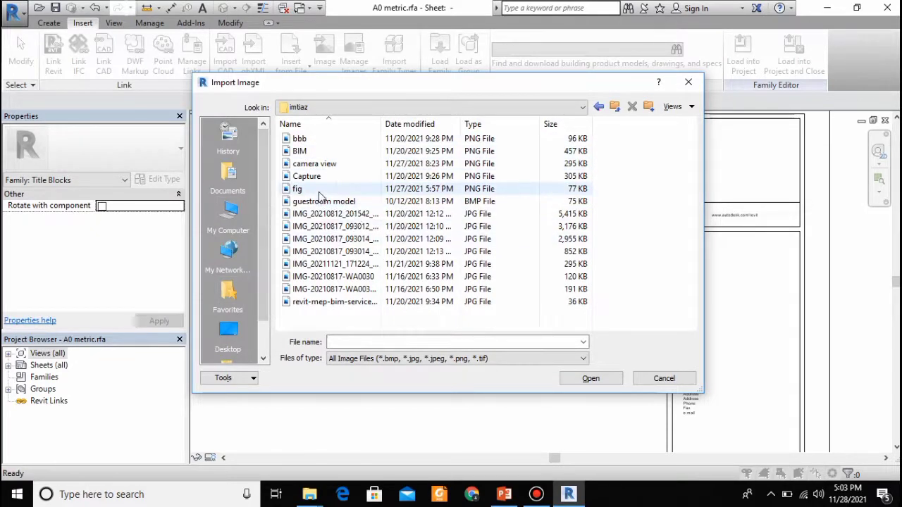
pyautogui.click(303, 176)
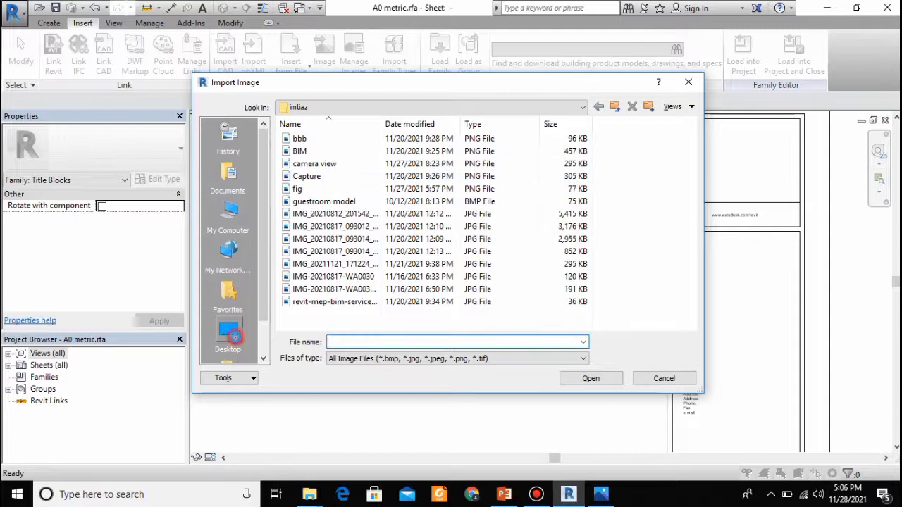
pyautogui.click(229, 335)
pyautogui.click(296, 237)
pyautogui.click(590, 378)
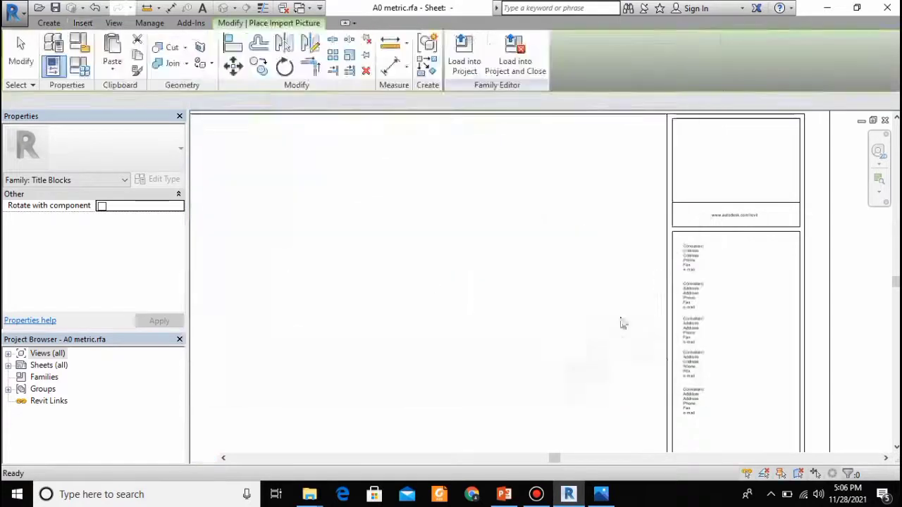
pyautogui.click(729, 176)
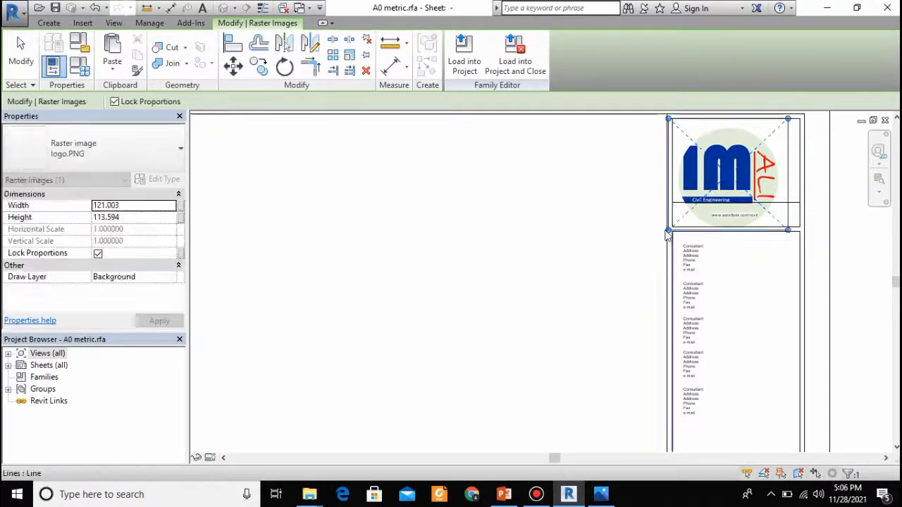
# Shrink the imported logo to about 85.7 wide by 80.5 high so it fits inside the title block's logo box
pyautogui.moveTo(668, 230); pyautogui.dragTo(697, 203)
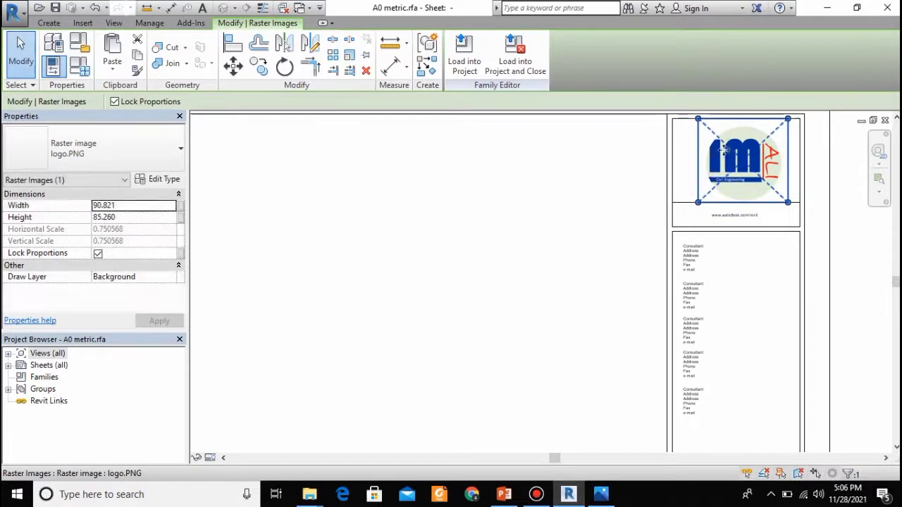
pyautogui.moveTo(788, 203); pyautogui.dragTo(785, 199)
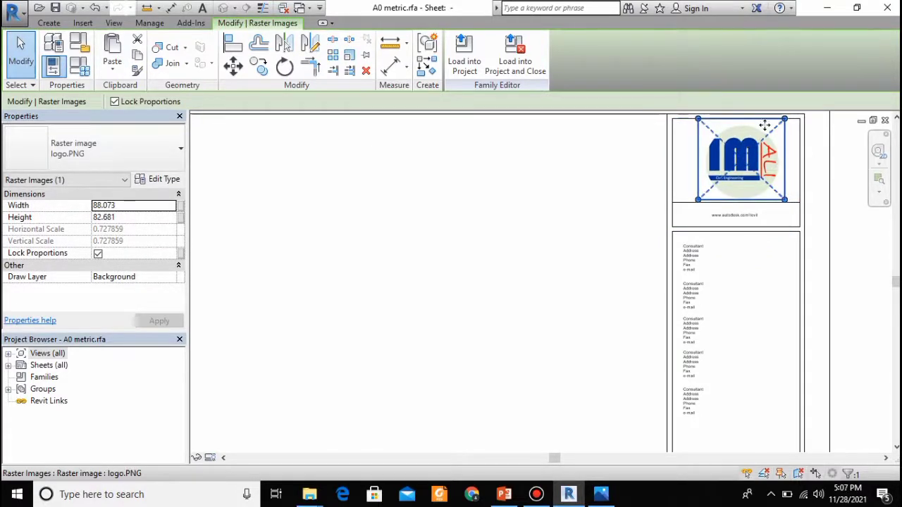
pyautogui.moveTo(784, 119); pyautogui.dragTo(782, 121)
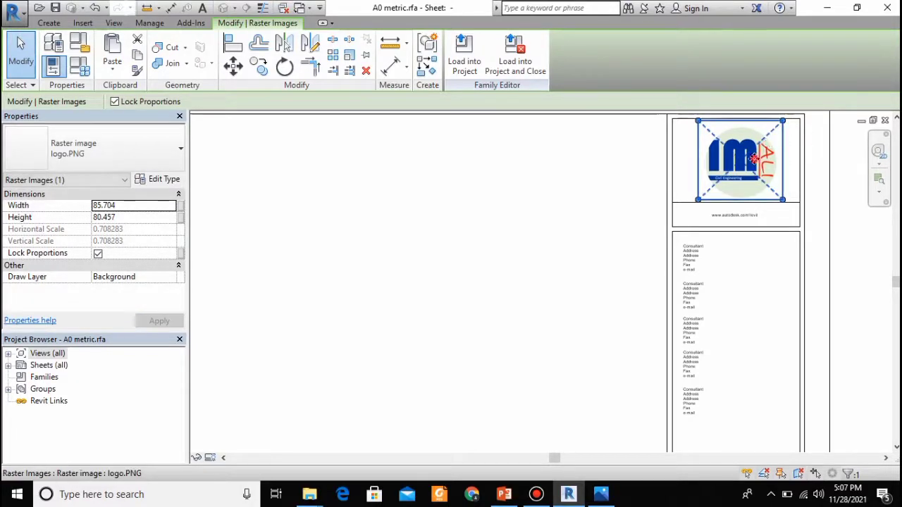
pyautogui.click(623, 201)
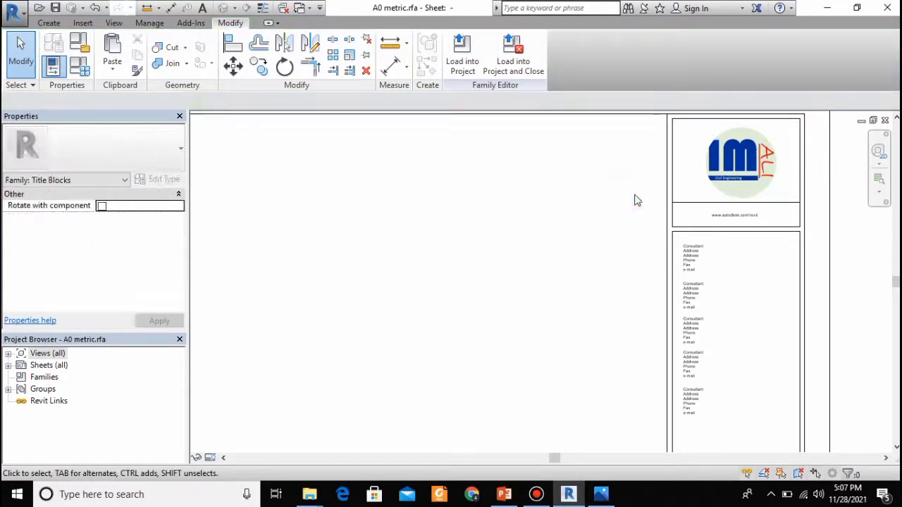
# Load the edited A0 metric title block into the building project, overwriting the existing version
pyautogui.click(462, 50)
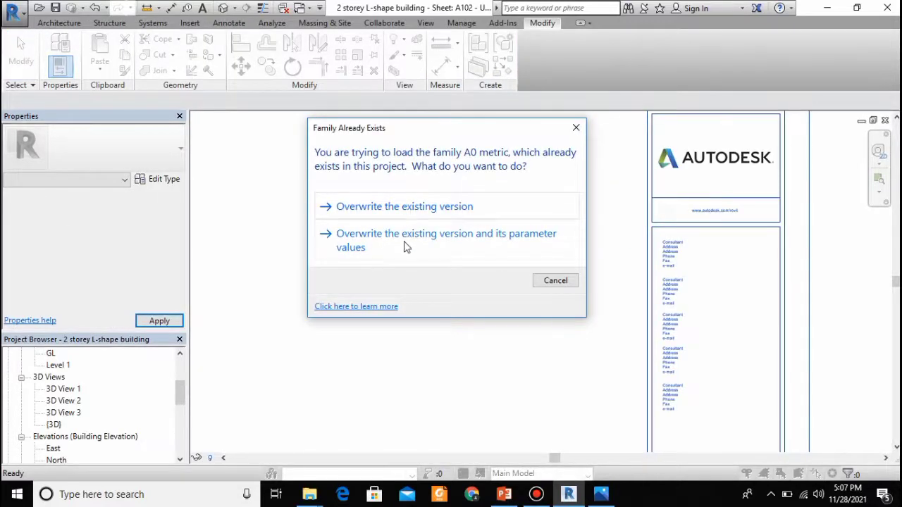
pyautogui.click(406, 207)
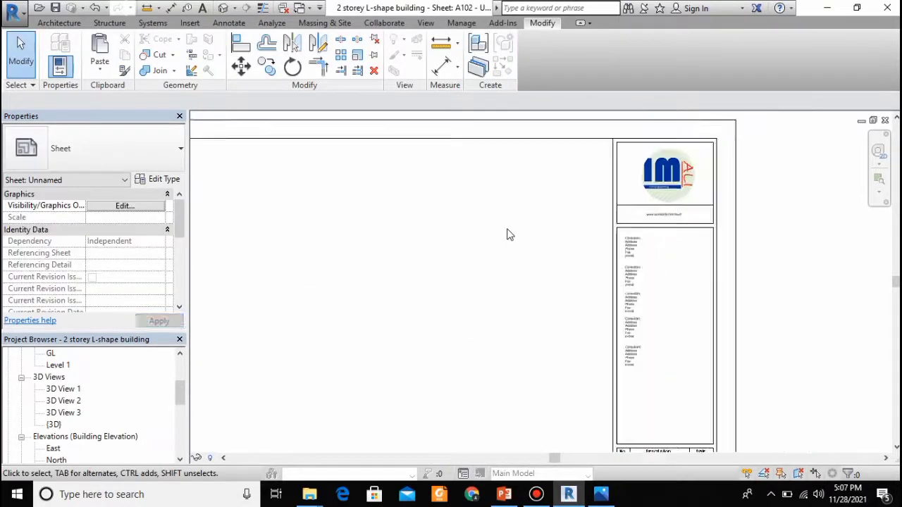
pyautogui.scroll(-5, 465, 225)
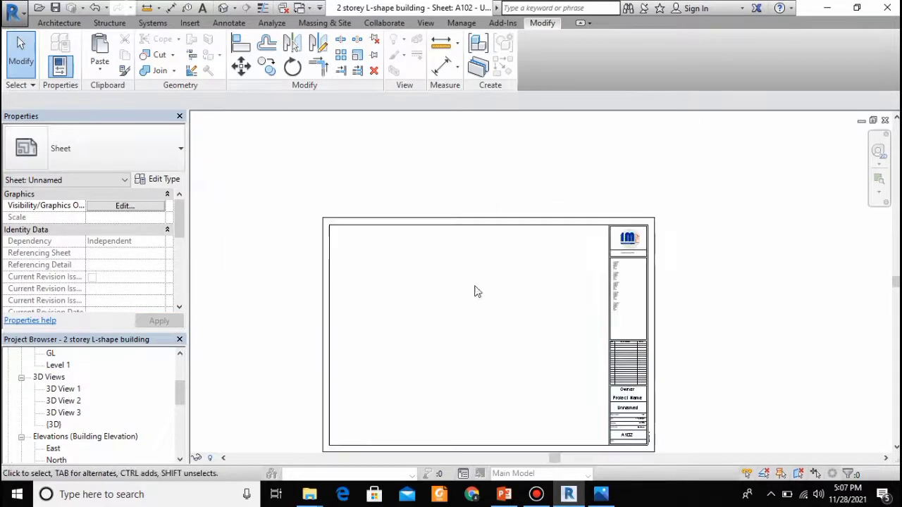
pyautogui.scroll(-1, 457, 134)
pyautogui.scroll(1, 425, 306)
pyautogui.scroll(1, 103, 387)
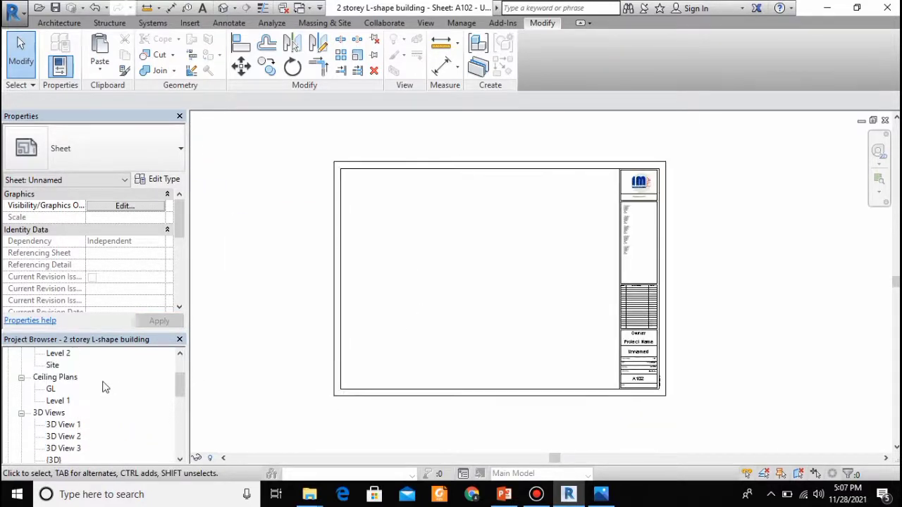
# Try to place the Level 1 floor plan on the new sheet
pyautogui.scroll(2, 140, 373)
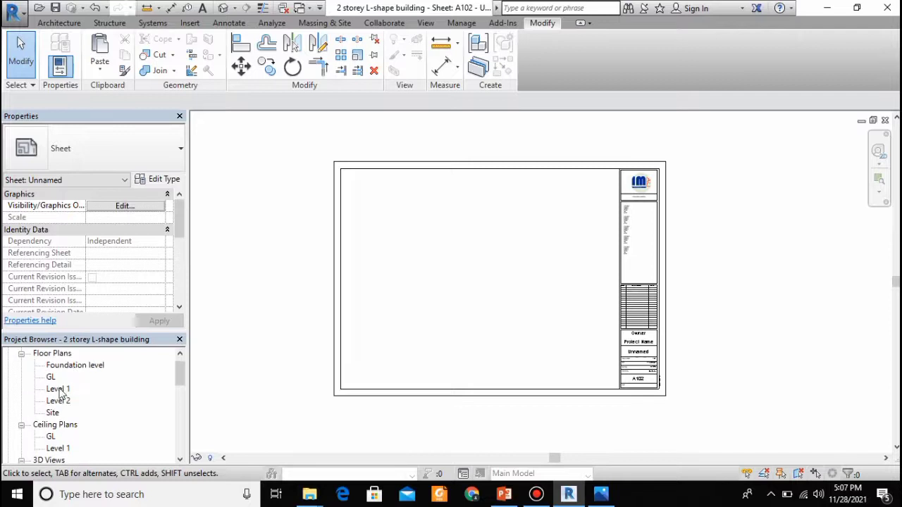
pyautogui.moveTo(56, 390); pyautogui.dragTo(414, 289)
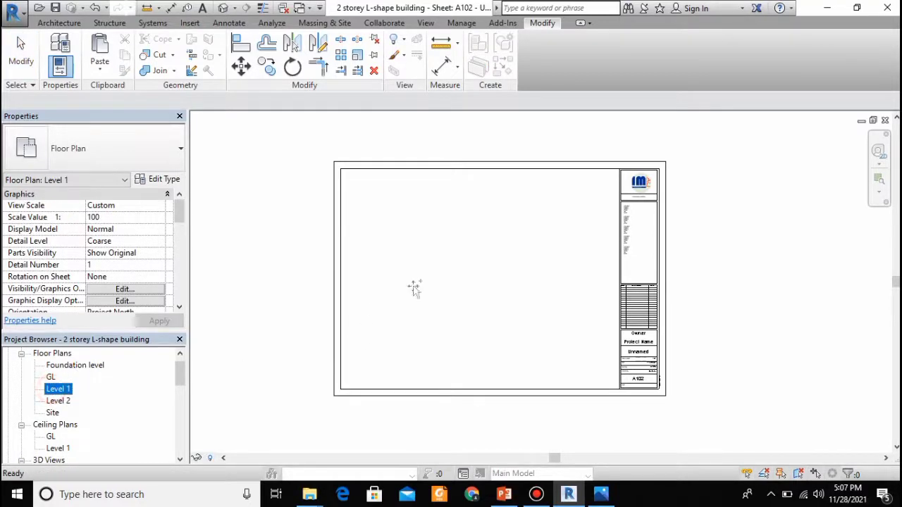
pyautogui.moveTo(452, 252); pyautogui.dragTo(454, 255)
pyautogui.click(534, 284)
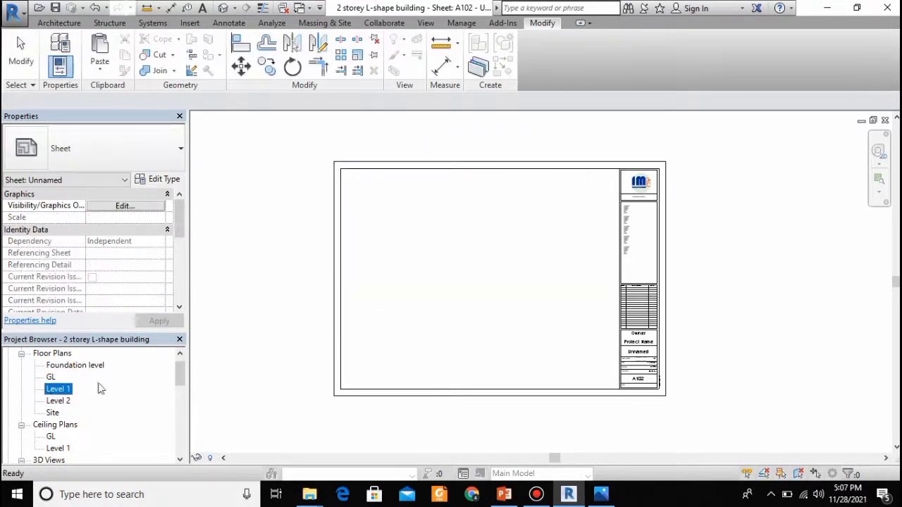
# Place the GL floor plan in the left half of the sheet's drawing area
pyautogui.moveTo(53, 380); pyautogui.dragTo(393, 291)
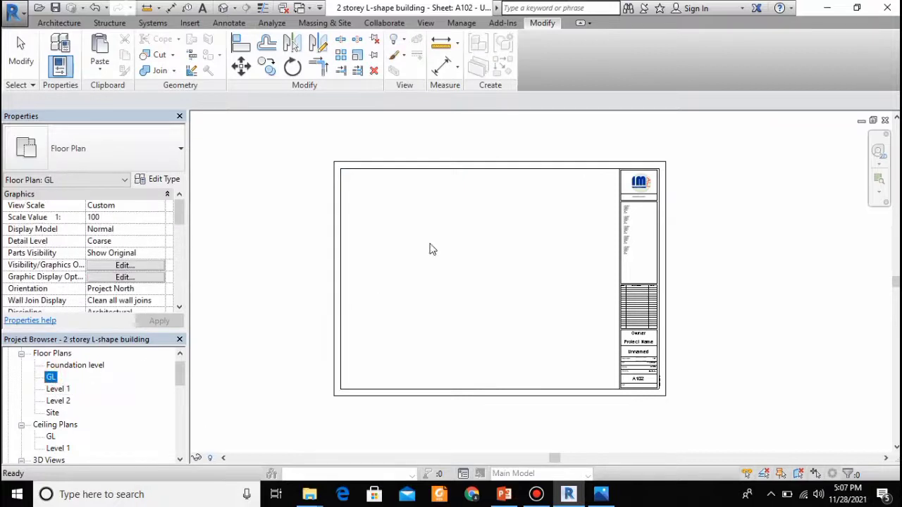
pyautogui.moveTo(432, 249); pyautogui.dragTo(453, 258)
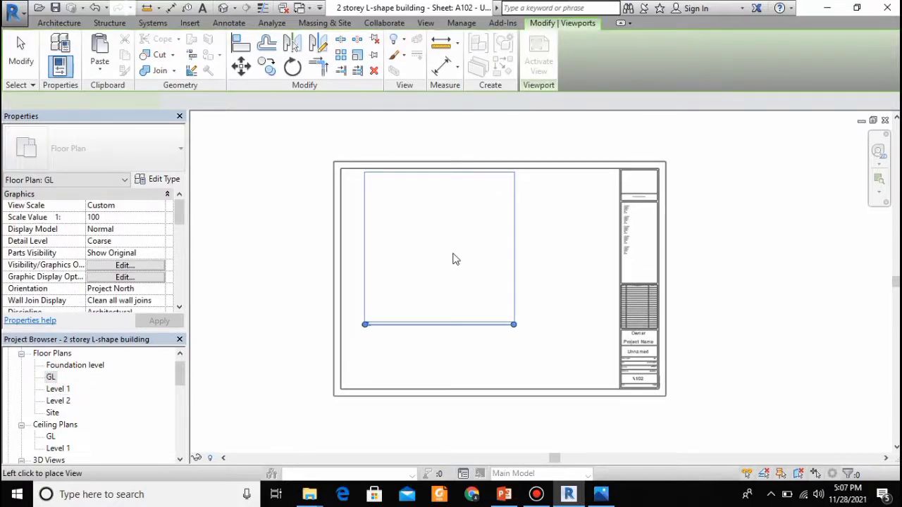
pyautogui.click(427, 279)
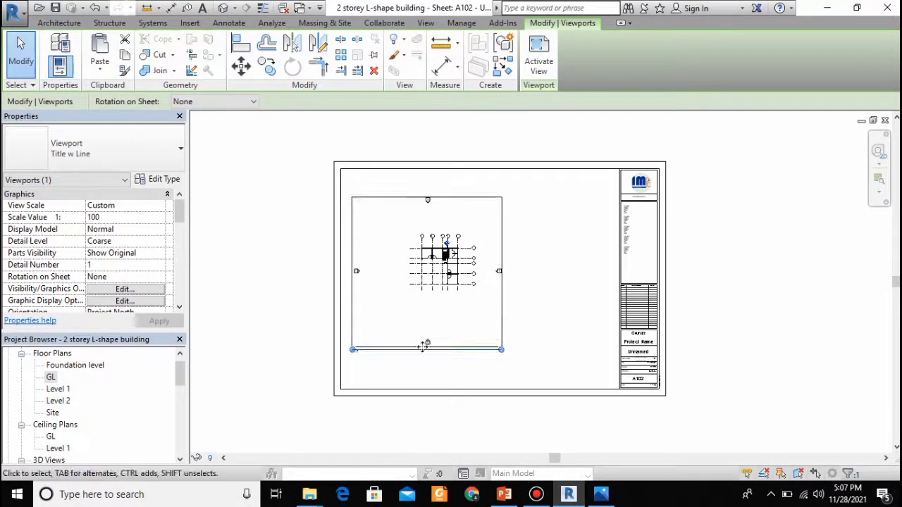
# Activate the GL floor plan view on the sheet and show its crop region
pyautogui.rightClick(479, 299)
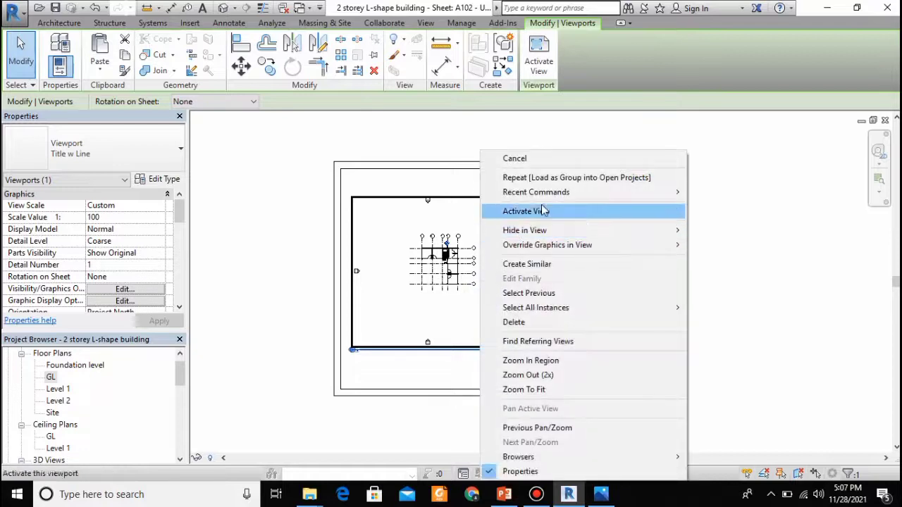
pyautogui.click(518, 209)
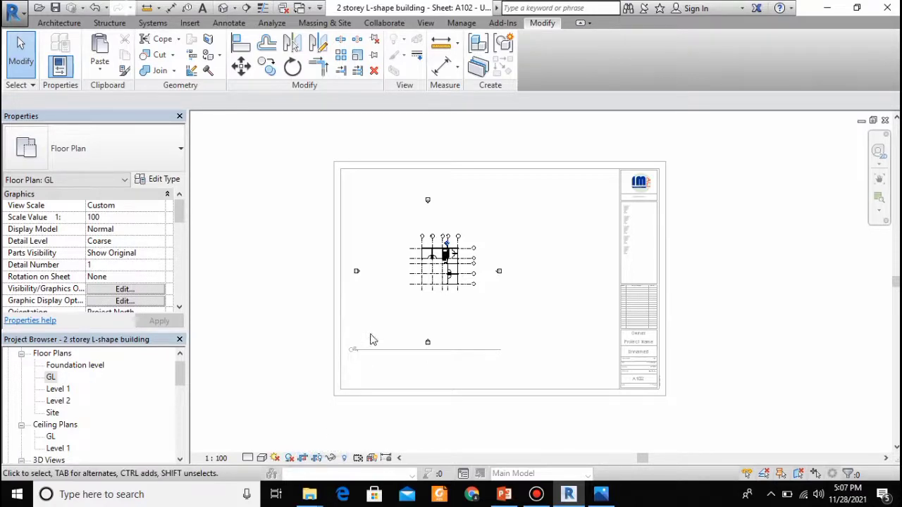
pyautogui.click(318, 458)
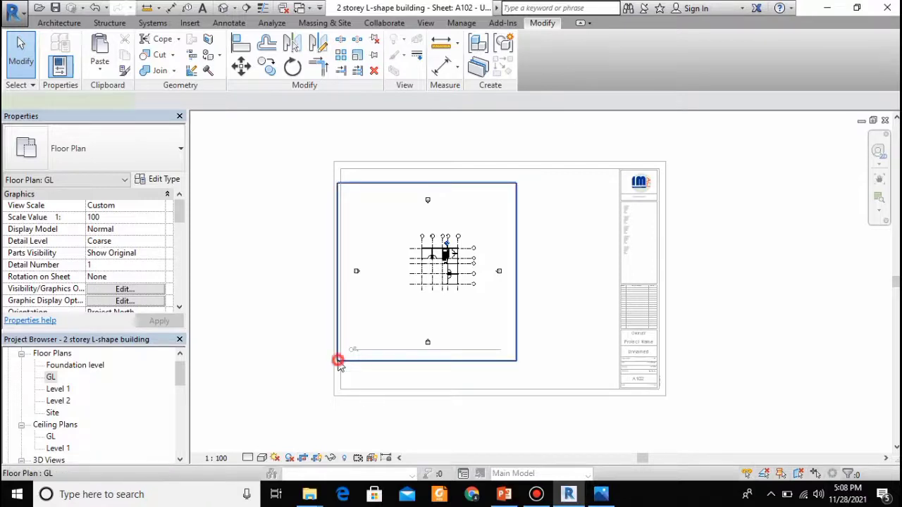
# Tighten the crop region of the GL floor plan closely around the building and its grid lines
pyautogui.click(338, 361)
pyautogui.moveTo(440, 354); pyautogui.dragTo(442, 302)
pyautogui.moveTo(530, 240); pyautogui.dragTo(509, 245)
pyautogui.moveTo(491, 250); pyautogui.dragTo(486, 248)
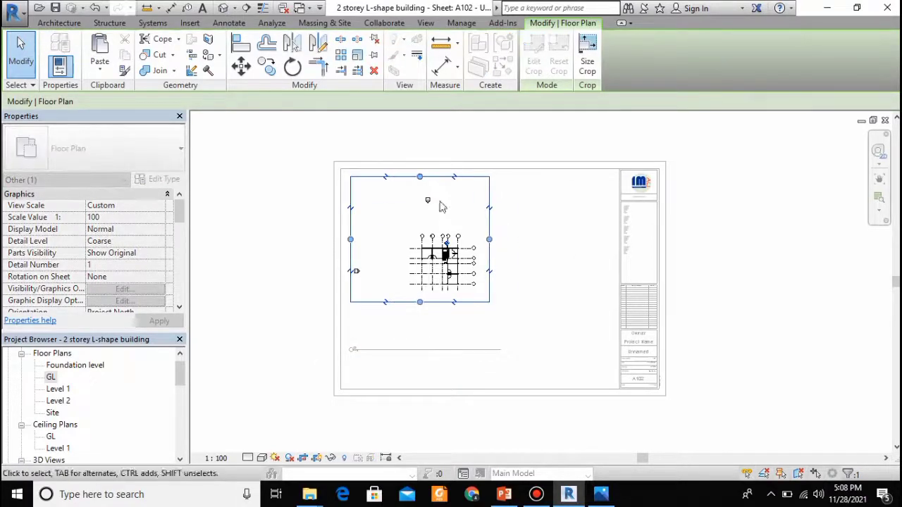
pyautogui.moveTo(421, 177); pyautogui.dragTo(420, 221)
pyautogui.moveTo(349, 266); pyautogui.dragTo(403, 295)
pyautogui.click(409, 326)
# Deactivate the GL view and dismiss the save reminder without saving
pyautogui.doubleClick(425, 264)
pyautogui.rightClick(424, 263)
pyautogui.click(467, 178)
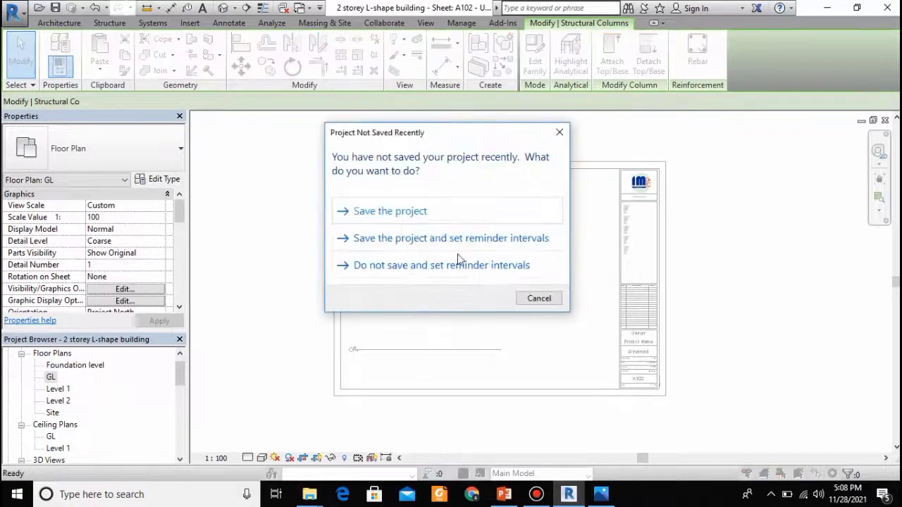
pyautogui.click(538, 299)
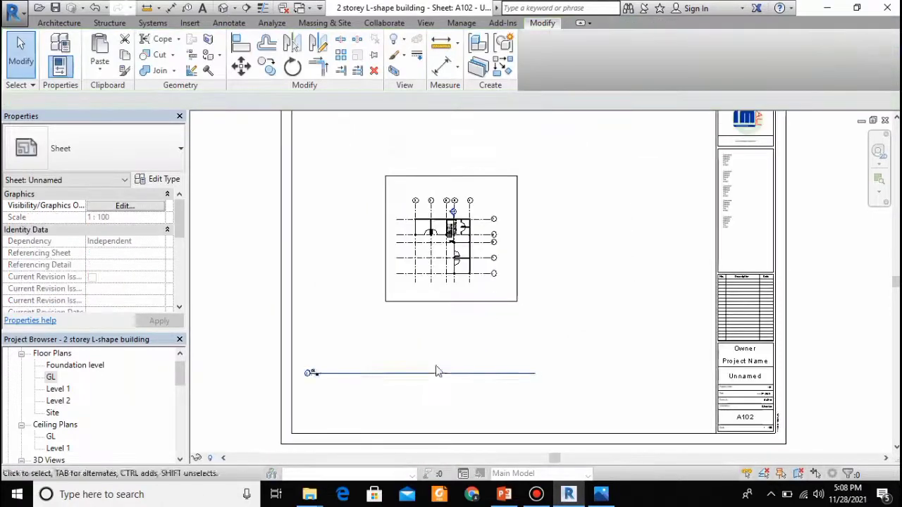
# Shorten the line of the GL viewport title to a short stub beside its label
pyautogui.click(441, 307)
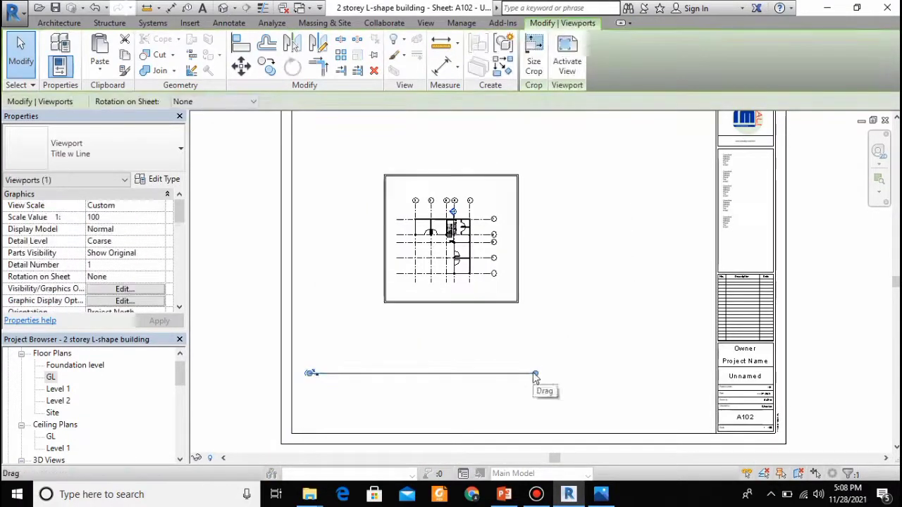
pyautogui.moveTo(535, 374); pyautogui.dragTo(454, 378)
pyautogui.moveTo(346, 382); pyautogui.dragTo(345, 381)
pyautogui.click(350, 356)
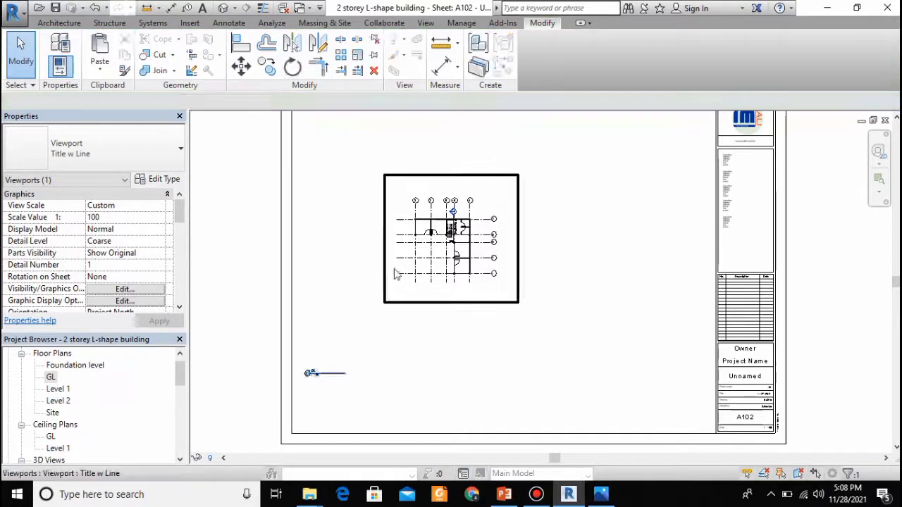
# Activate the GL plan view on the sheet and set its custom scale to 1:50
pyautogui.scroll(-1, 420, 257)
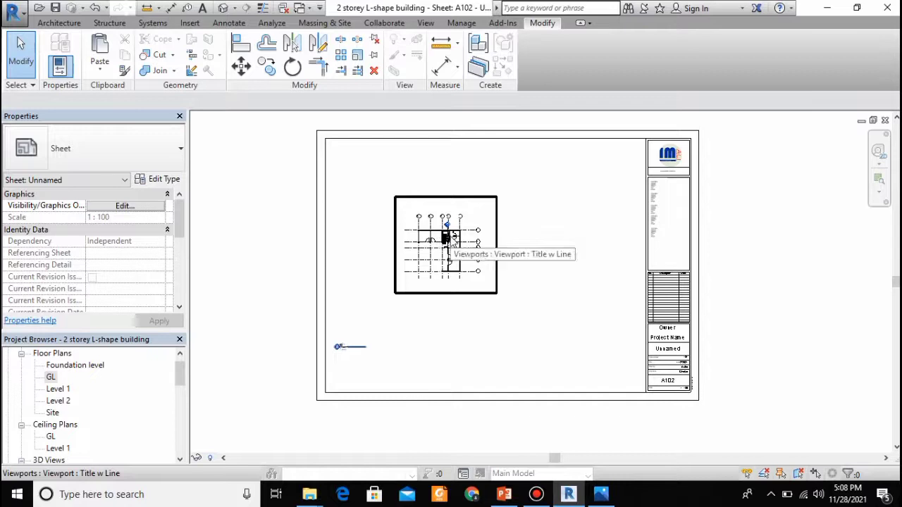
pyautogui.doubleClick(474, 223)
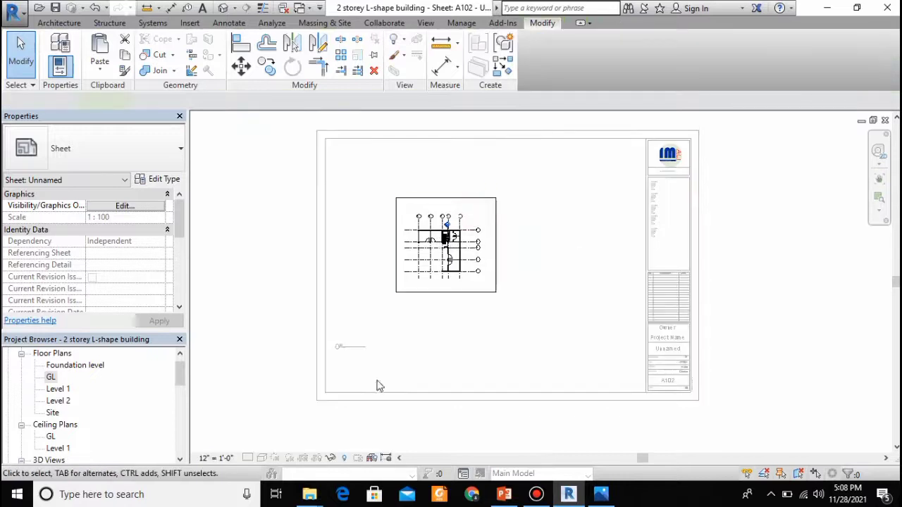
pyautogui.click(216, 458)
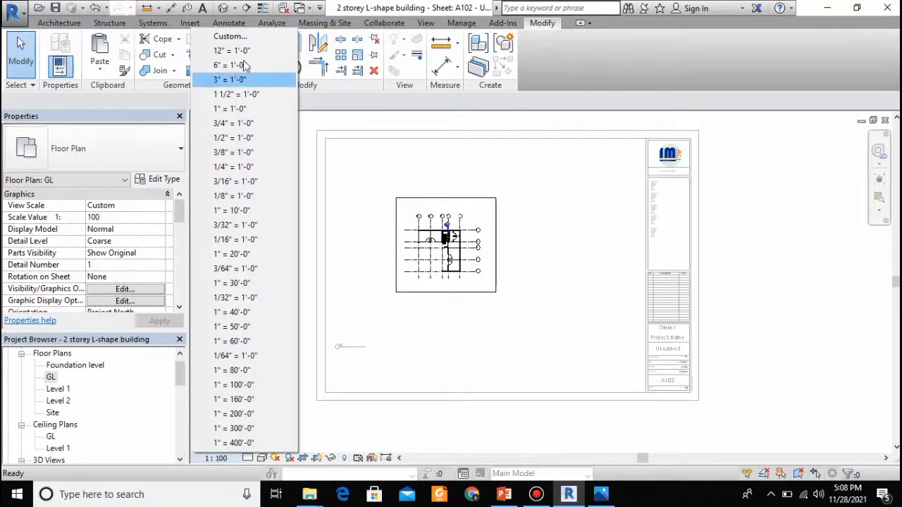
pyautogui.click(235, 35)
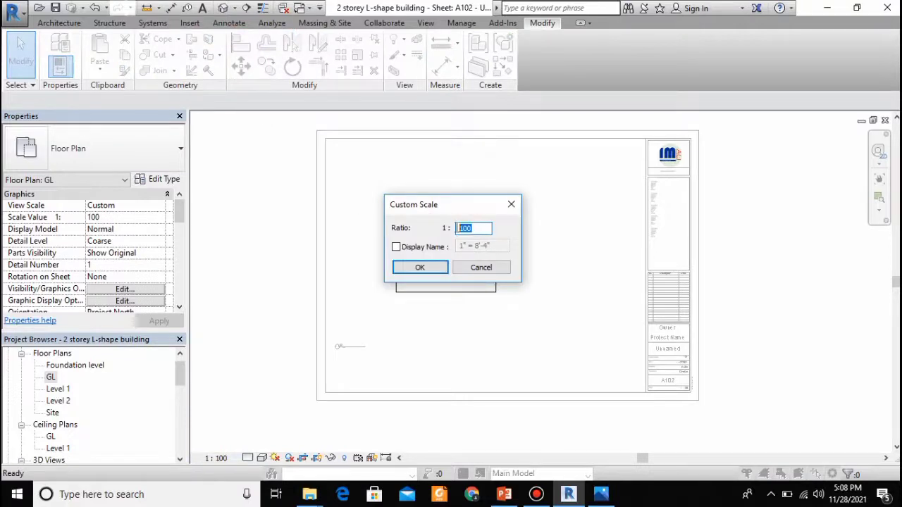
pyautogui.press('Return')
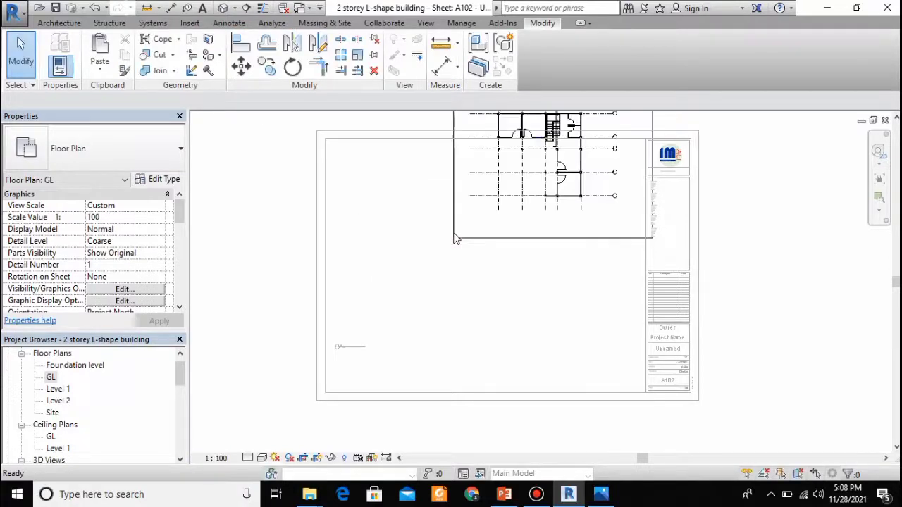
pyautogui.scroll(-2, 453, 136)
# Try to move the GL plan's crop region onto the sheet's drawing area, and undo the move
pyautogui.moveTo(459, 157); pyautogui.dragTo(404, 264)
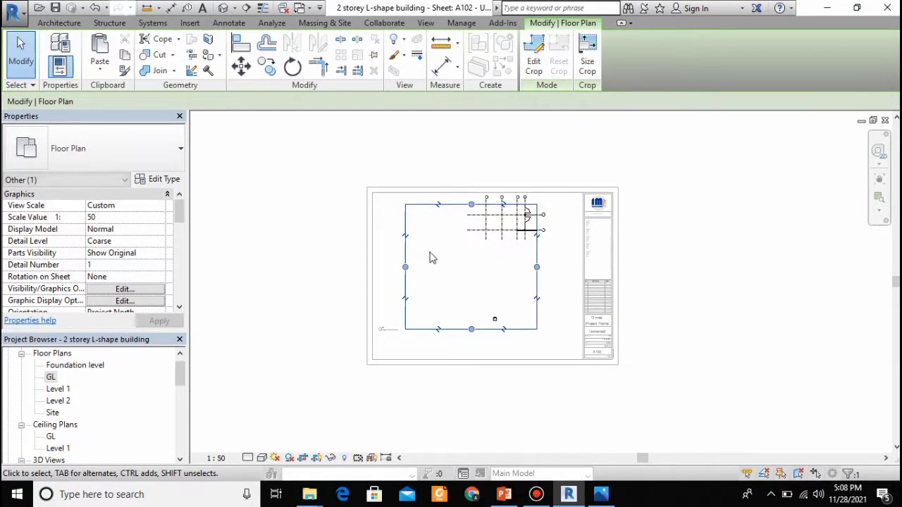
pyautogui.hotkey('ctrl', 'z')
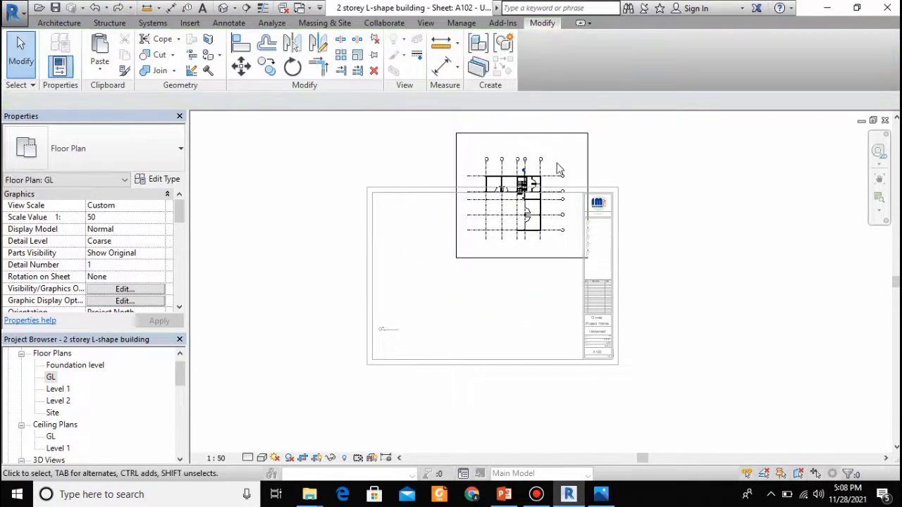
pyautogui.scroll(1, 502, 321)
pyautogui.scroll(-1, 501, 322)
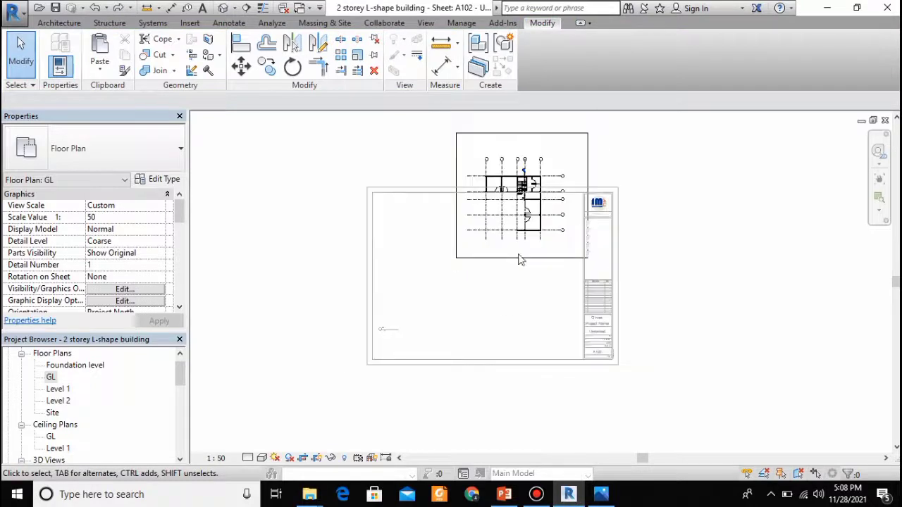
# Deactivate the GL view and move its viewport into the middle of the sheet's drawing area
pyautogui.click(568, 136)
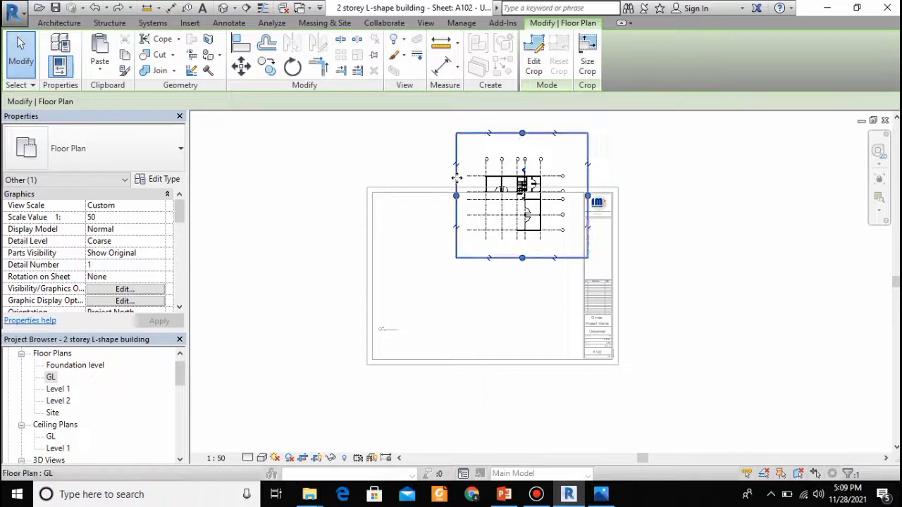
pyautogui.rightClick(419, 150)
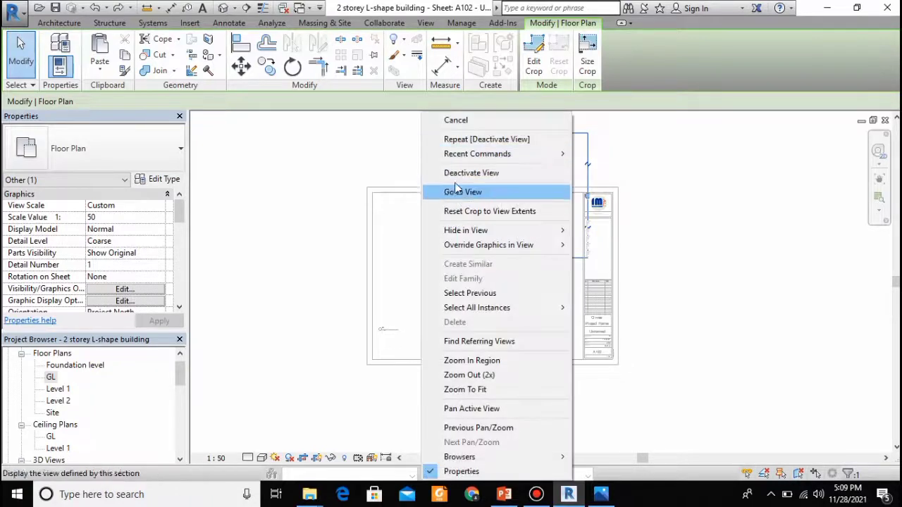
pyautogui.click(486, 191)
pyautogui.moveTo(455, 161); pyautogui.dragTo(404, 239)
pyautogui.click(419, 334)
# Lengthen the GL viewport title line and place it just below the plan's frame inside the sheet border
pyautogui.click(412, 392)
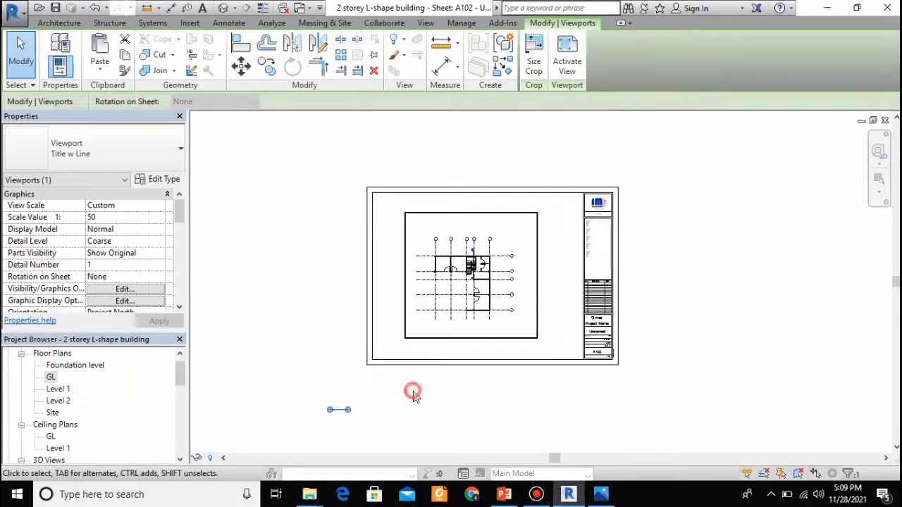
pyautogui.moveTo(339, 409); pyautogui.dragTo(459, 348)
pyautogui.click(399, 435)
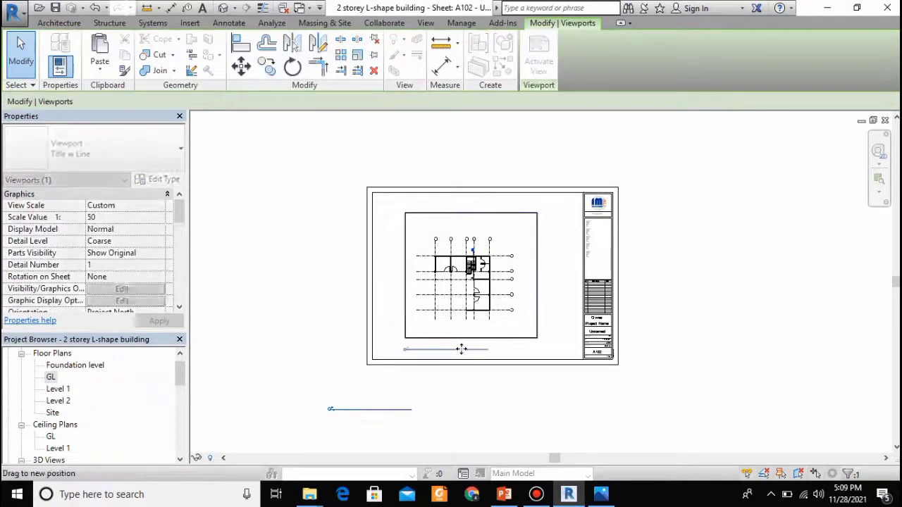
pyautogui.scroll(2, 485, 299)
pyautogui.click(515, 432)
pyautogui.scroll(3, 498, 274)
pyautogui.scroll(-2, 507, 261)
pyautogui.click(583, 167)
pyautogui.rightClick(584, 167)
pyautogui.click(570, 179)
pyautogui.rightClick(585, 183)
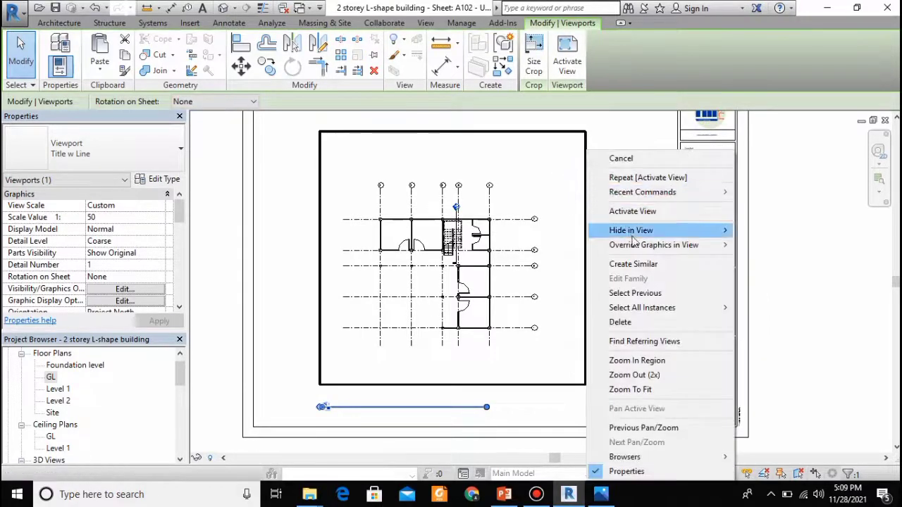
pyautogui.moveTo(634, 232)
pyautogui.doubleClick(545, 410)
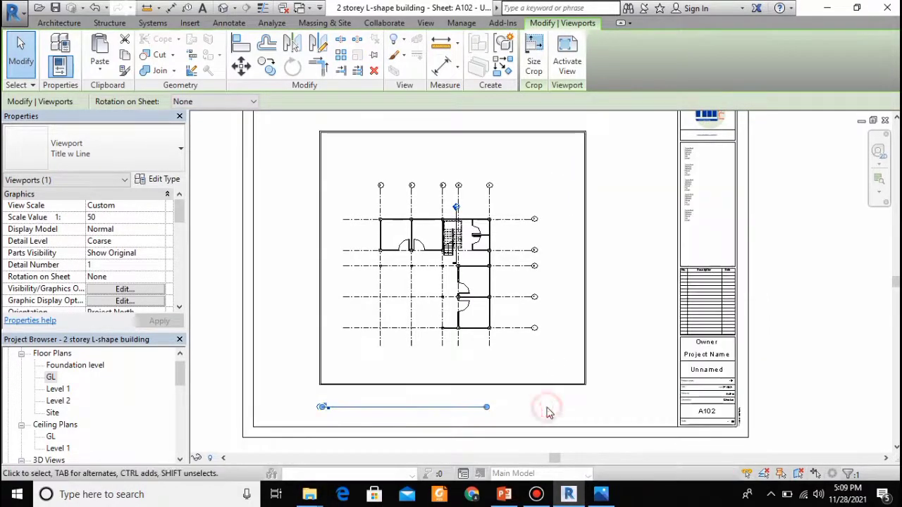
# Activate the GL view, hide its crop region frame by element, and return to the sheet
pyautogui.click(584, 312)
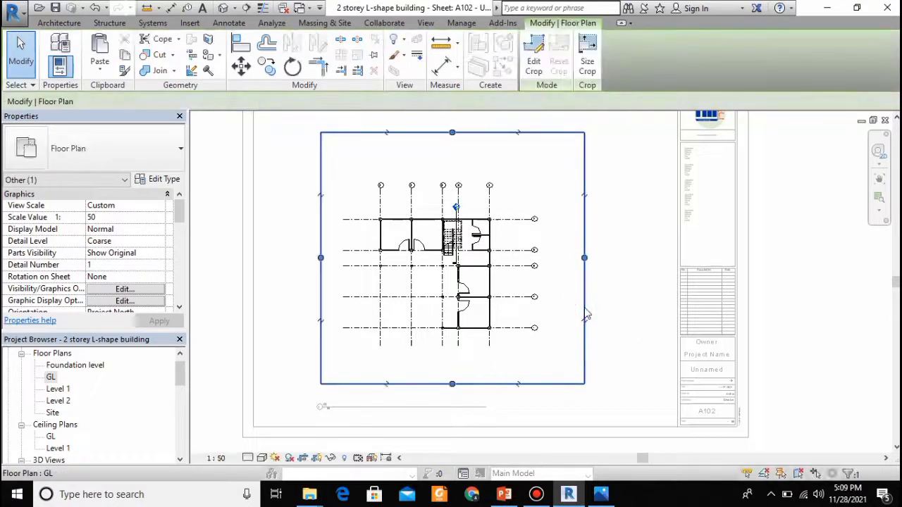
pyautogui.rightClick(584, 313)
pyautogui.moveTo(662, 233)
pyautogui.click(749, 231)
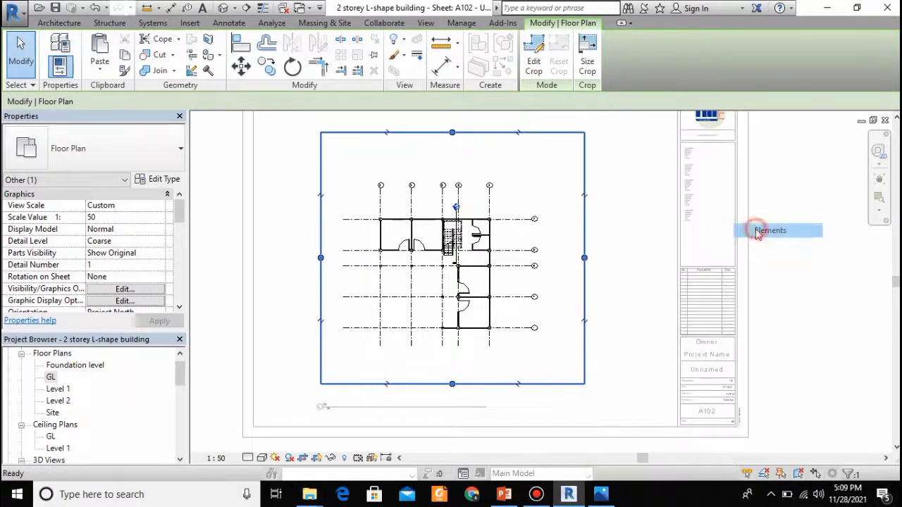
pyautogui.doubleClick(596, 275)
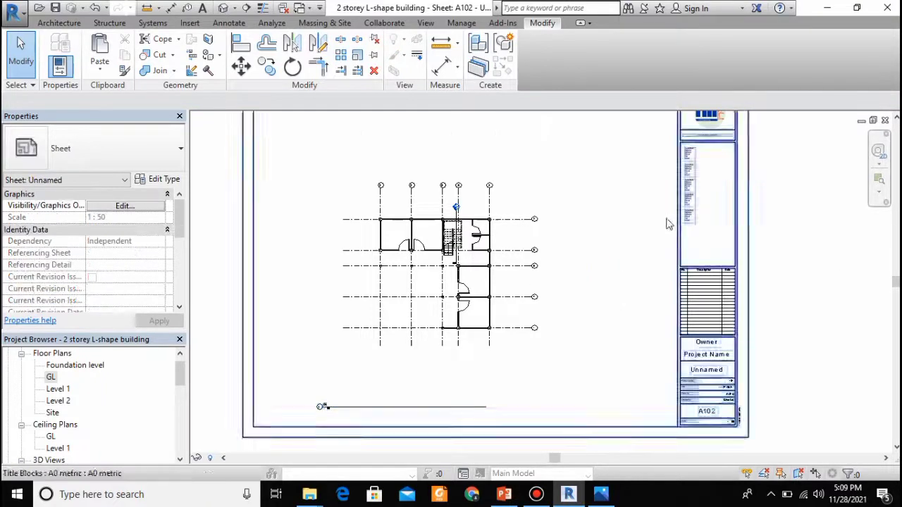
# Activate the GL plan view on the sheet and set its custom scale to 1:40
pyautogui.scroll(1, 519, 221)
pyautogui.click(534, 158)
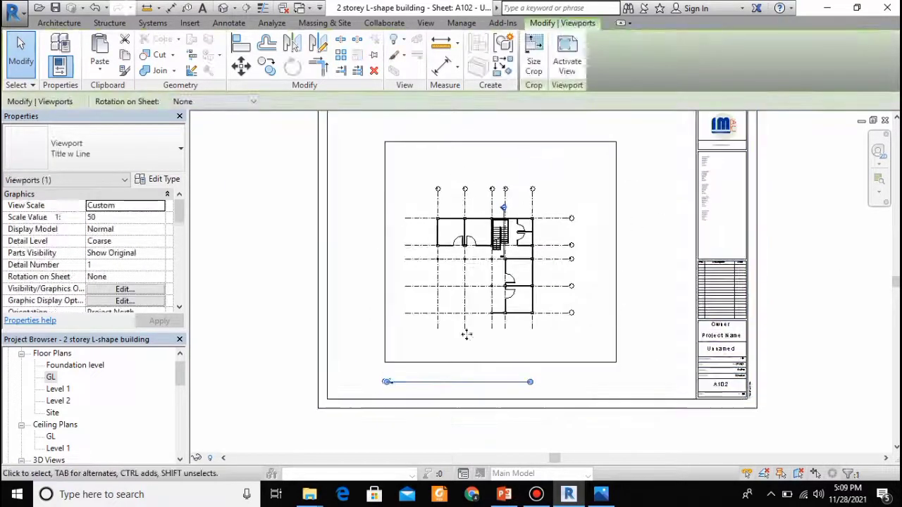
pyautogui.doubleClick(510, 176)
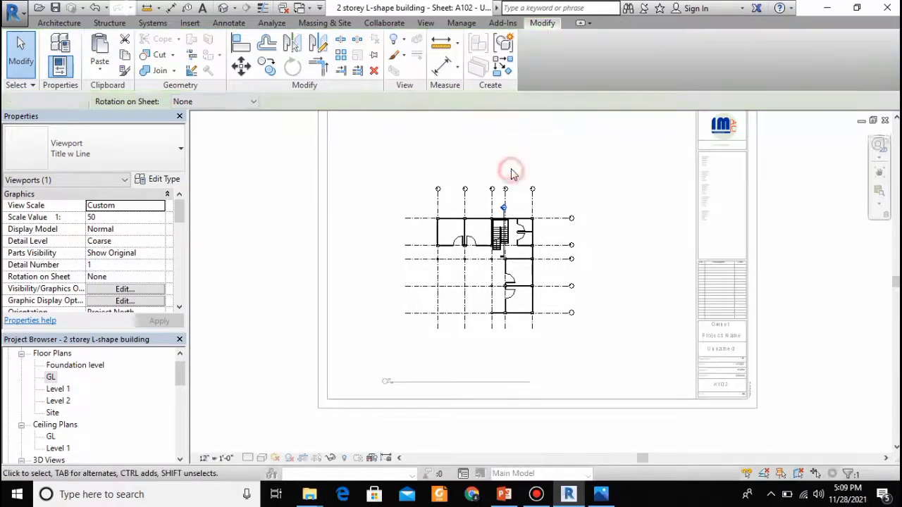
pyautogui.click(218, 459)
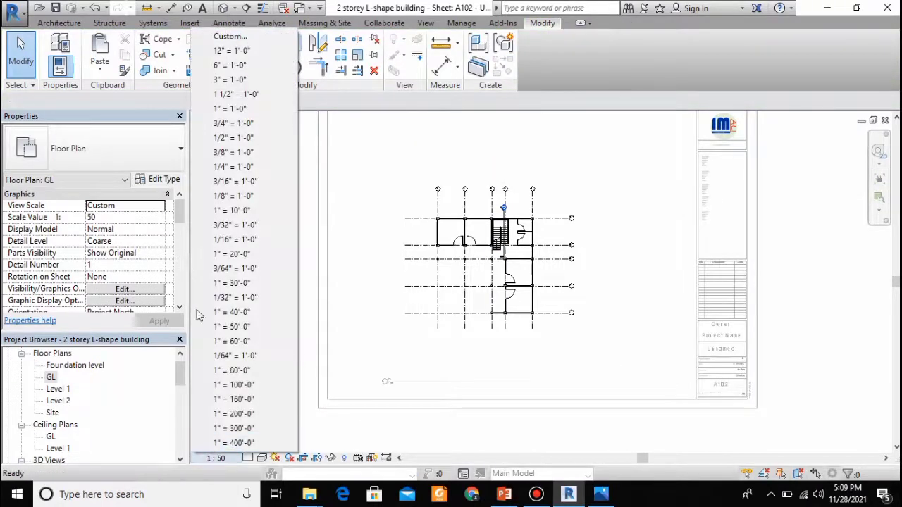
pyautogui.click(228, 34)
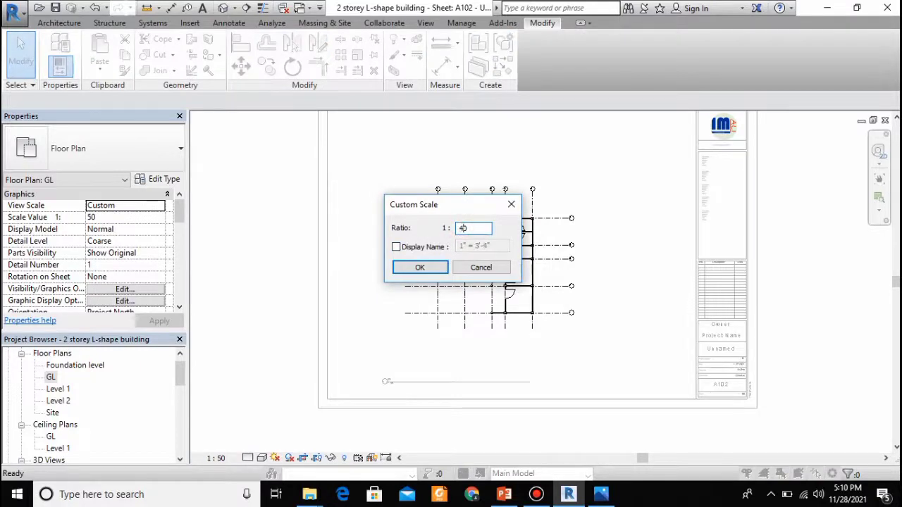
pyautogui.press('Return')
pyautogui.scroll(-1, 554, 237)
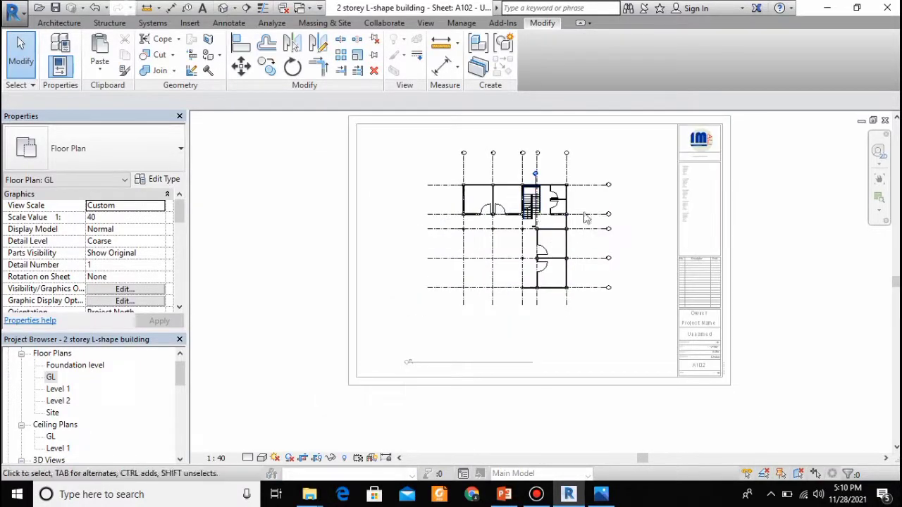
# Enlarge the GL plan by setting its custom scale to 1:30
pyautogui.click(217, 458)
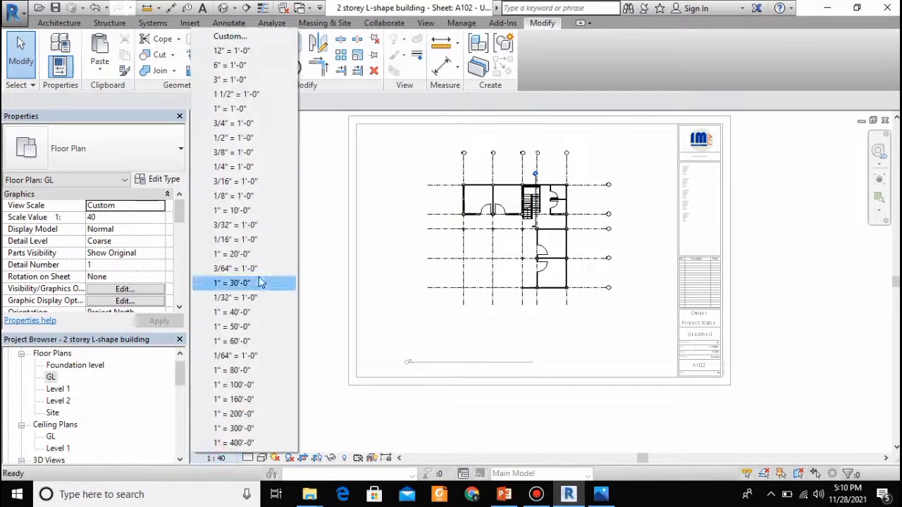
pyautogui.click(229, 36)
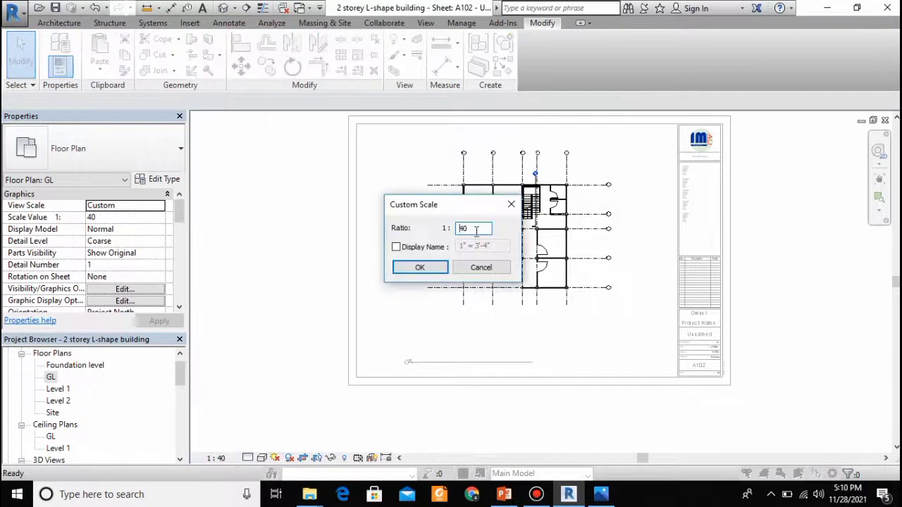
pyautogui.write('30')
pyautogui.press('Return')
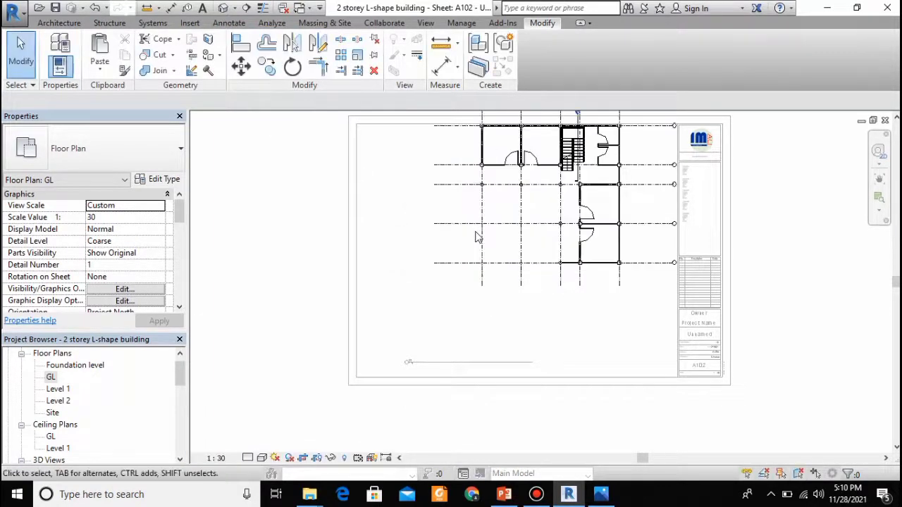
# Deactivate the GL view and move its viewport so the whole plan sits inside the sheet's drawing area
pyautogui.rightClick(516, 204)
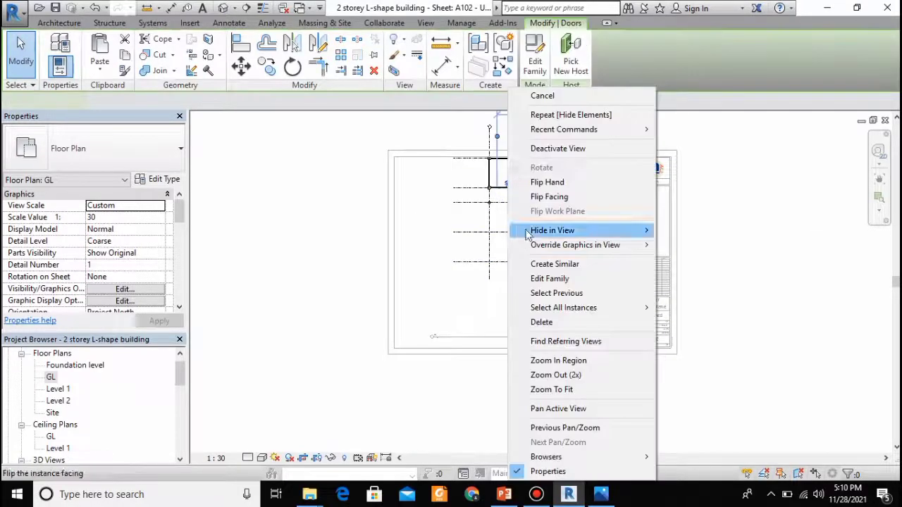
pyautogui.click(560, 145)
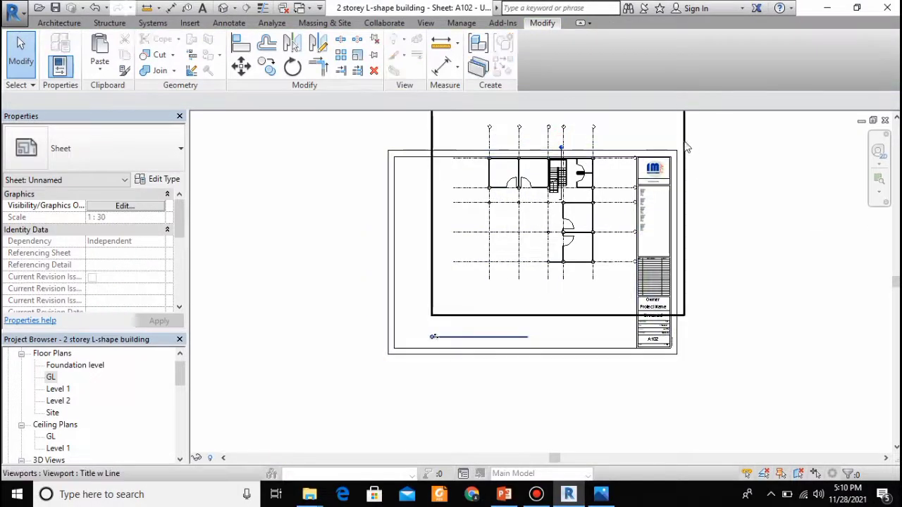
pyautogui.click(650, 186)
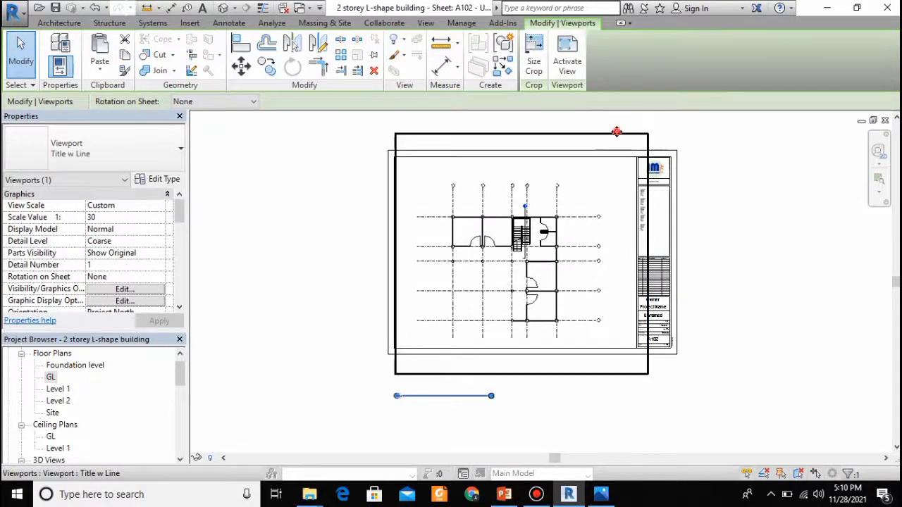
pyautogui.click(704, 155)
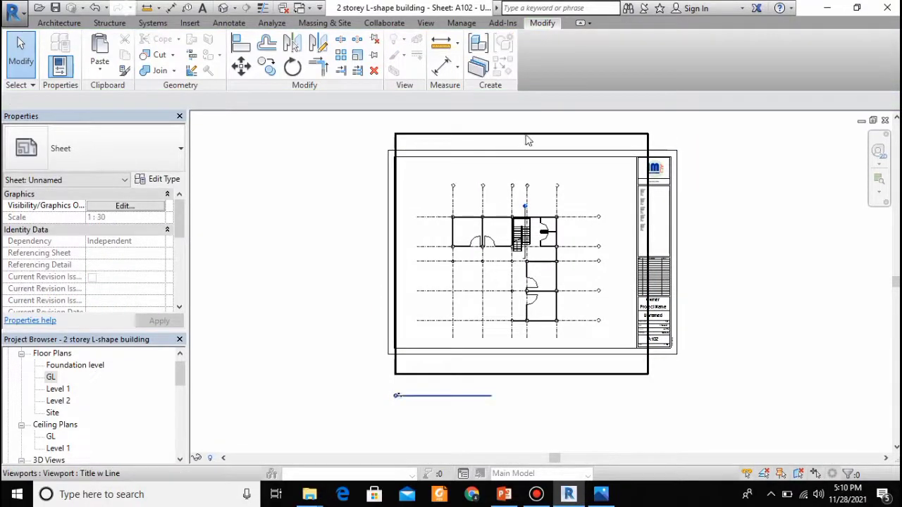
pyautogui.click(525, 132)
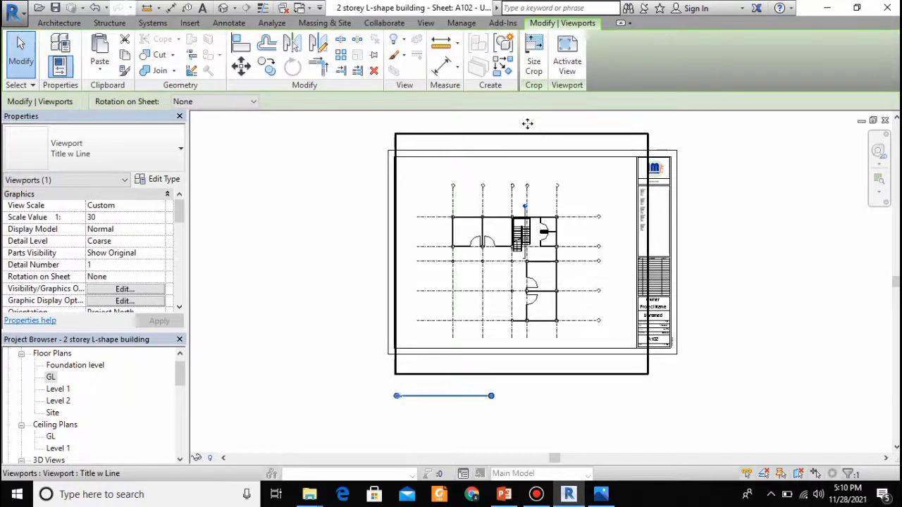
# Reposition the GL viewport in the sheet's drawing area and move its view title line just beneath the plan, inside the border
pyautogui.moveTo(530, 117); pyautogui.dragTo(534, 124)
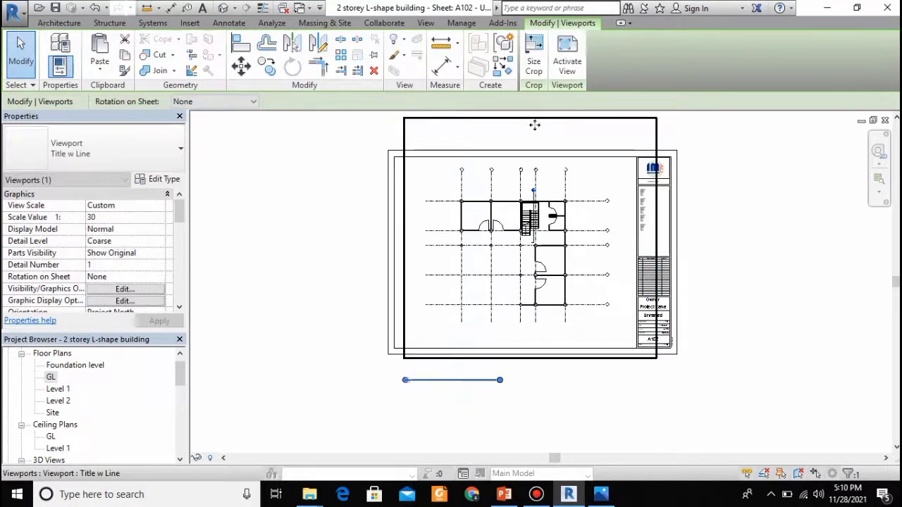
pyautogui.click(477, 396)
pyautogui.moveTo(455, 384); pyautogui.dragTo(504, 334)
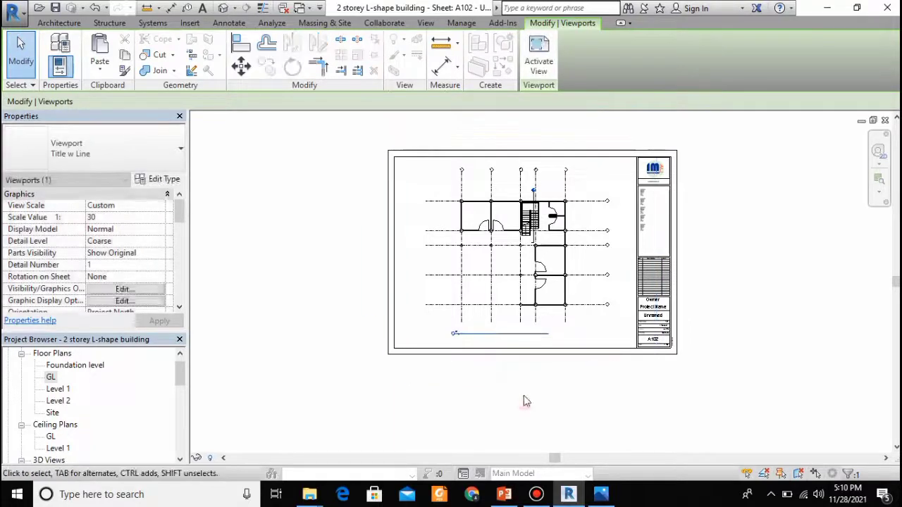
pyautogui.click(524, 399)
pyautogui.scroll(4, 537, 290)
pyautogui.scroll(-5, 537, 290)
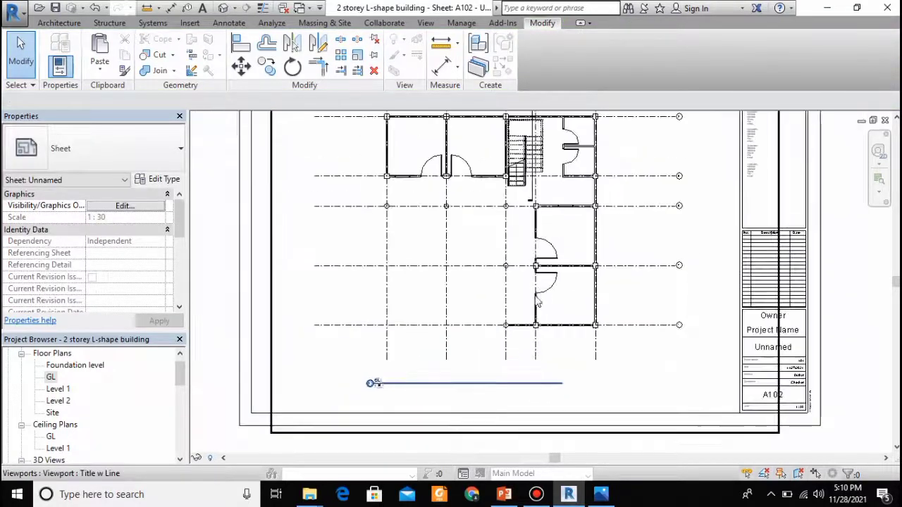
pyautogui.doubleClick(584, 146)
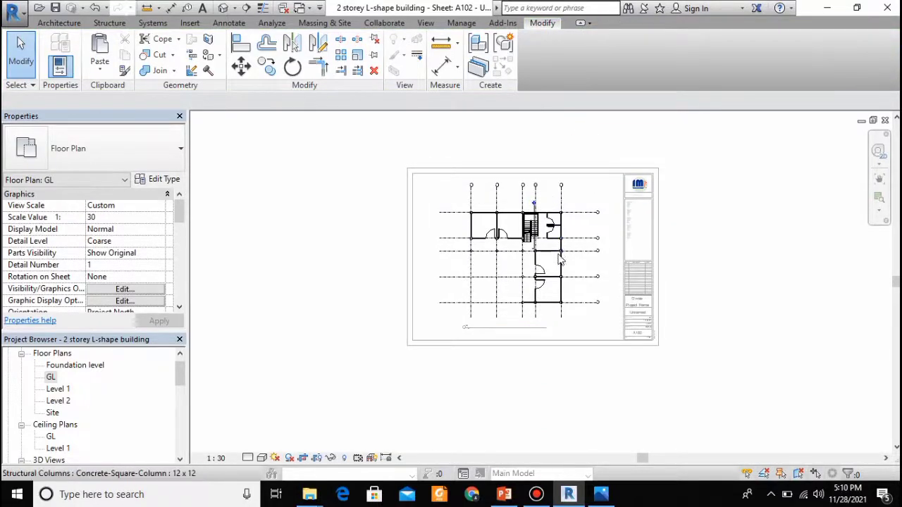
pyautogui.doubleClick(533, 395)
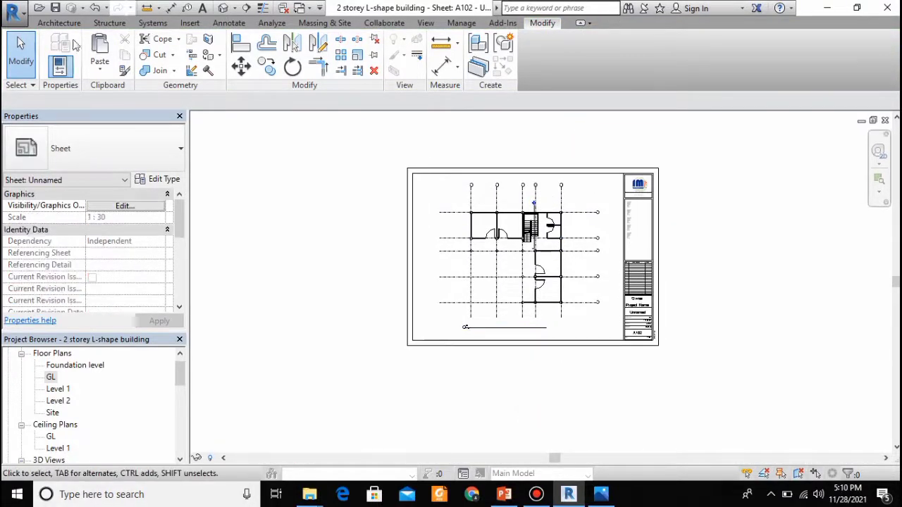
# Open sheet A101 and compare its Level 1 plan and rendered view layout with sheet A102
pyautogui.scroll(-6, 78, 430)
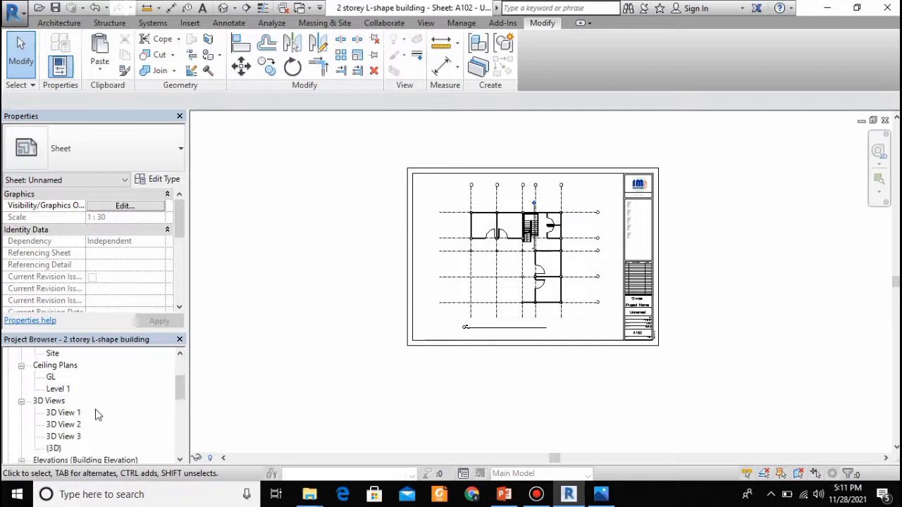
pyautogui.scroll(-2, 71, 439)
pyautogui.doubleClick(63, 401)
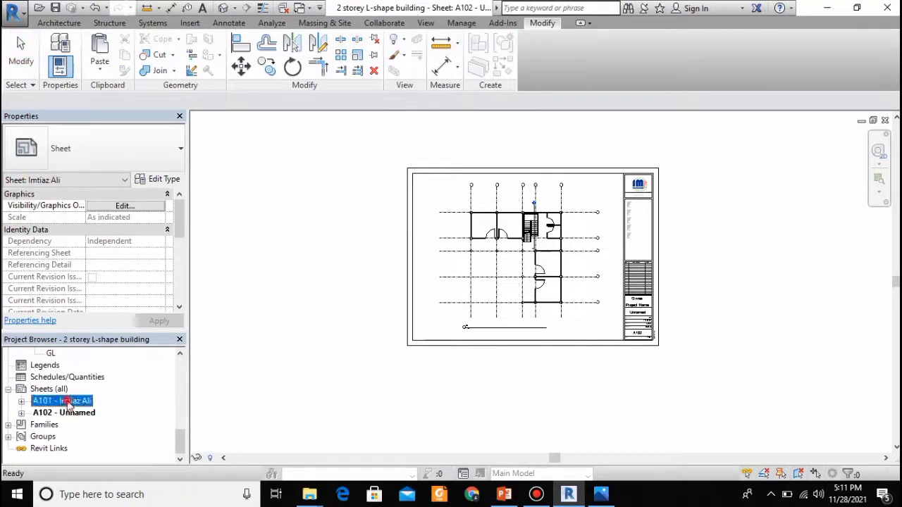
pyautogui.scroll(-3, 355, 296)
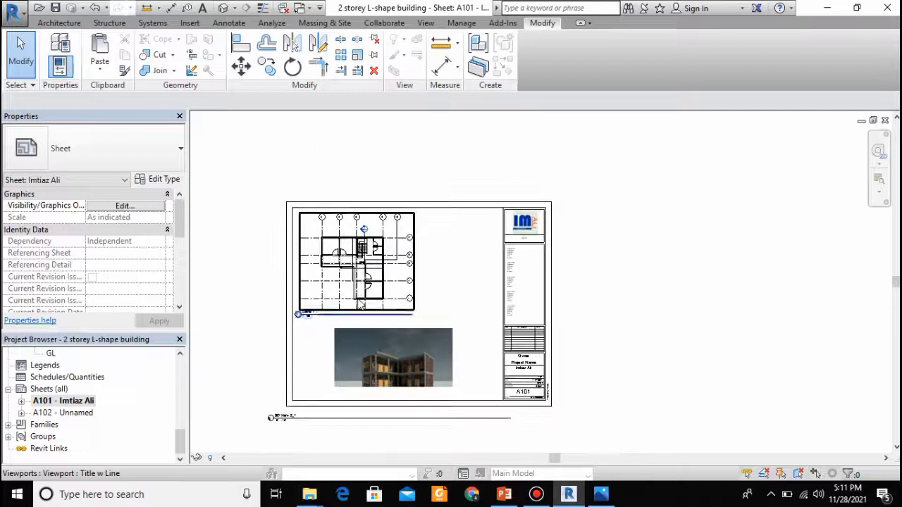
pyautogui.click(76, 415)
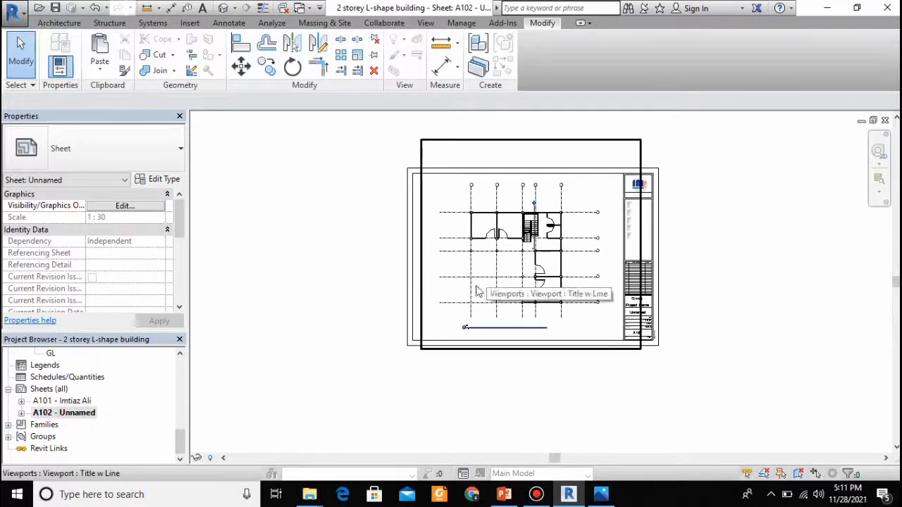
pyautogui.doubleClick(59, 401)
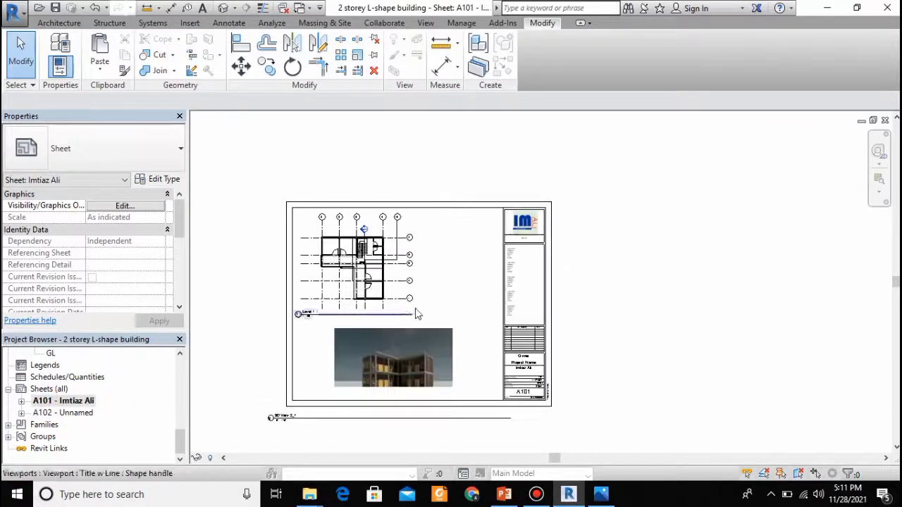
pyautogui.click(328, 263)
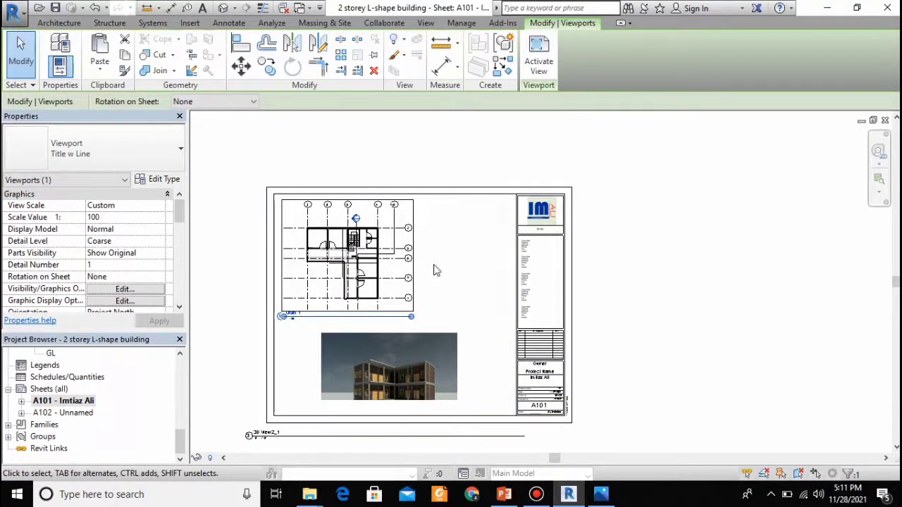
pyautogui.click(611, 249)
pyautogui.scroll(2, 63, 408)
pyautogui.scroll(-2, 63, 409)
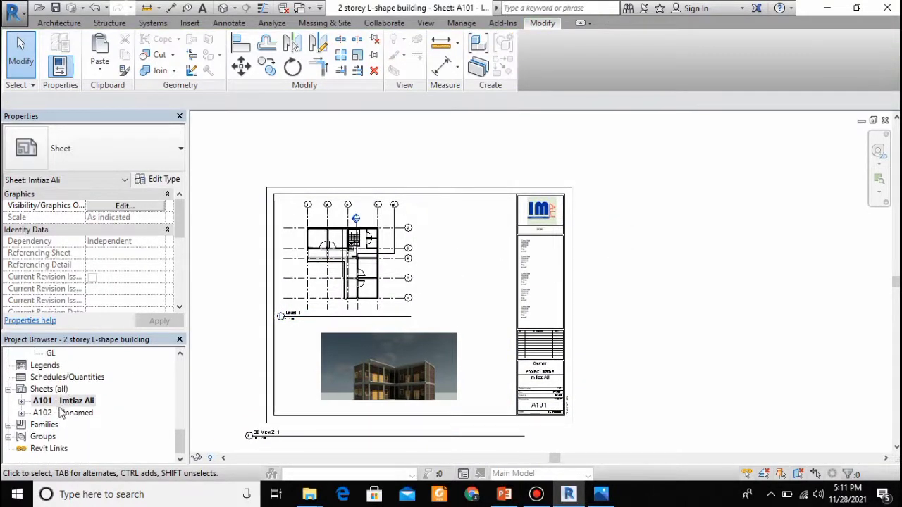
# Configure the Default print setup with A4 paper and offset-from-corner placement with no margin
pyautogui.click(62, 413)
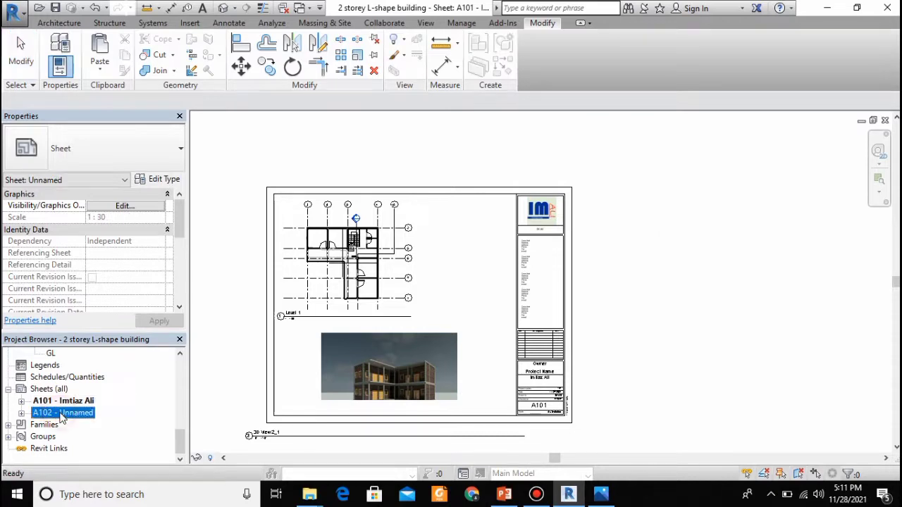
pyautogui.click(13, 13)
pyautogui.moveTo(40, 327)
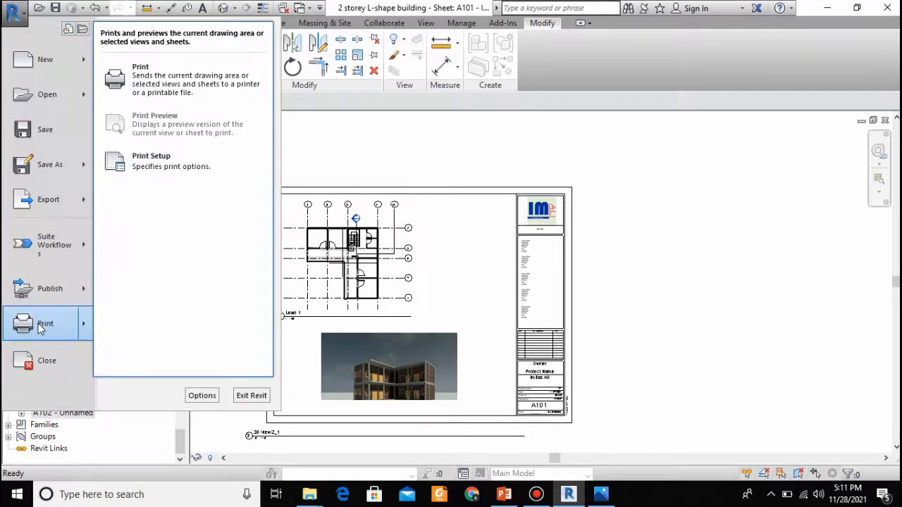
pyautogui.click(218, 162)
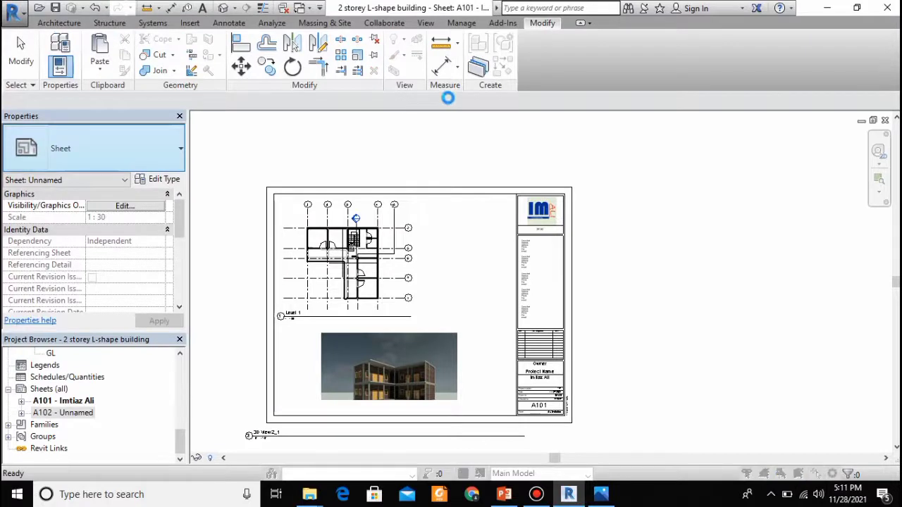
pyautogui.click(562, 105)
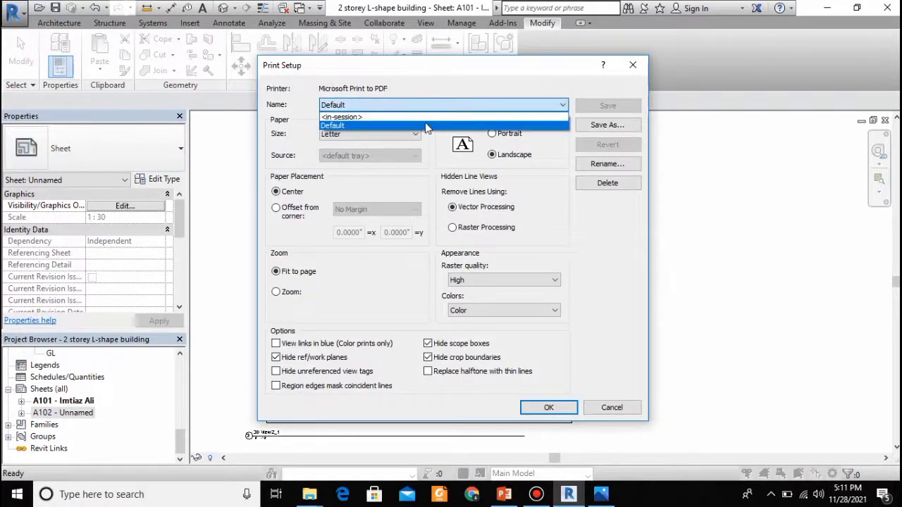
pyautogui.click(427, 125)
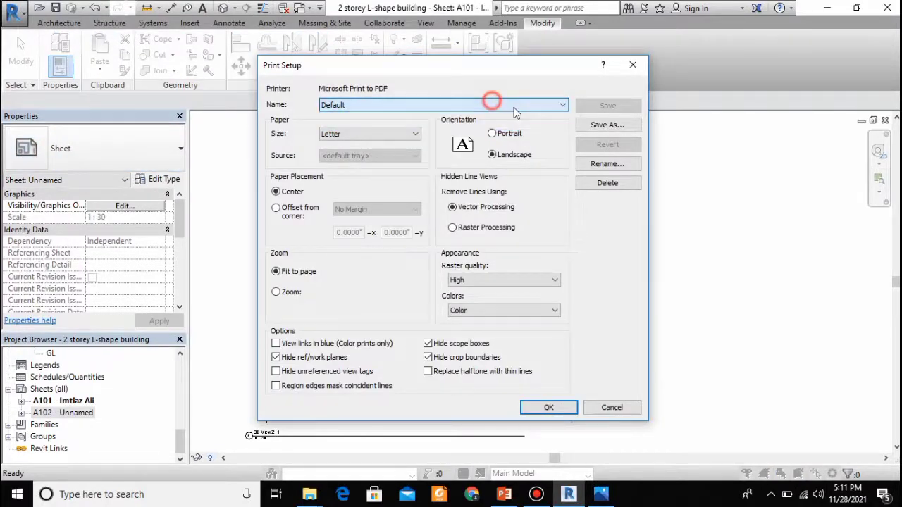
pyautogui.click(403, 133)
pyautogui.click(352, 198)
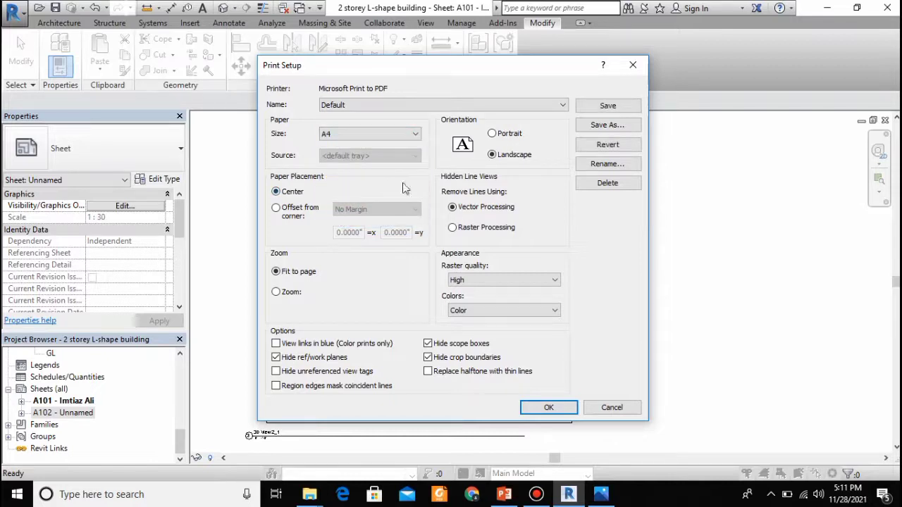
pyautogui.click(276, 210)
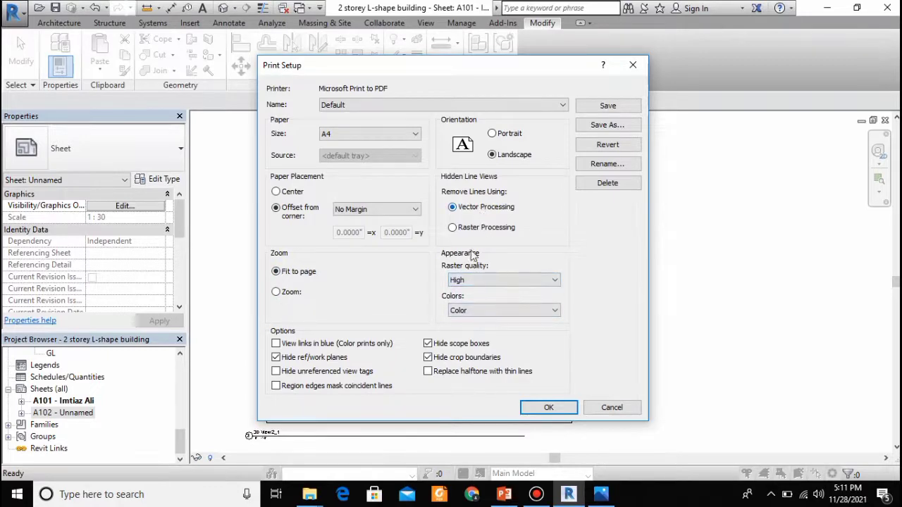
pyautogui.click(548, 407)
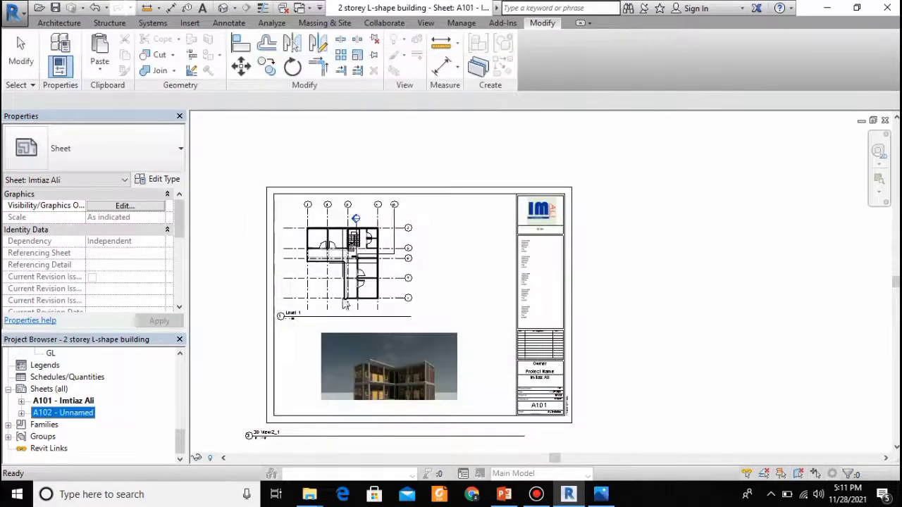
# Print the selected views/sheets with Microsoft Print to PDF, creating separate files
pyautogui.click(14, 11)
pyautogui.moveTo(80, 323)
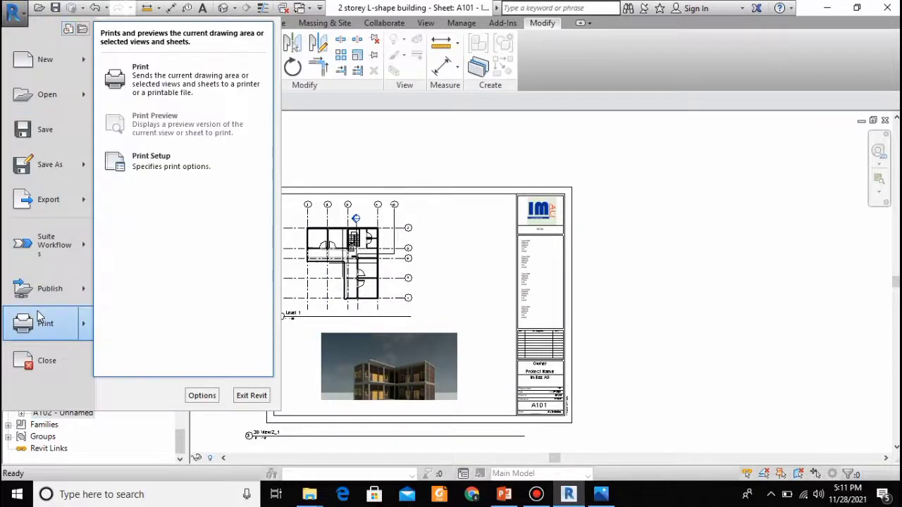
pyautogui.click(158, 77)
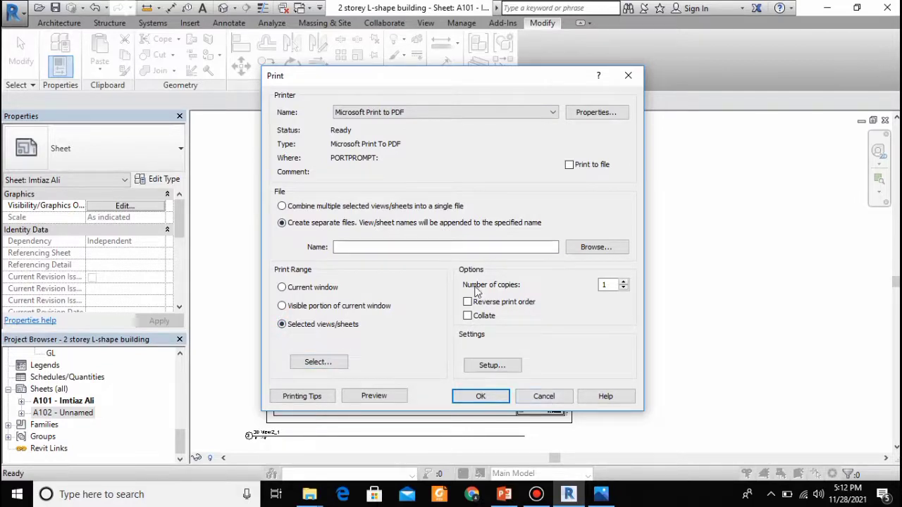
pyautogui.click(482, 397)
# Save the print output on the Desktop as a PDF document named "view 2"
pyautogui.click(336, 321)
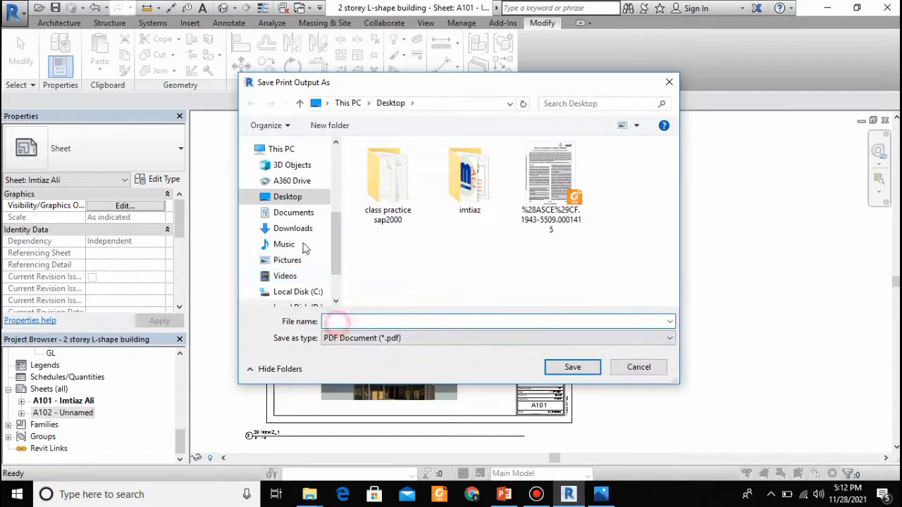
pyautogui.doubleClick(467, 177)
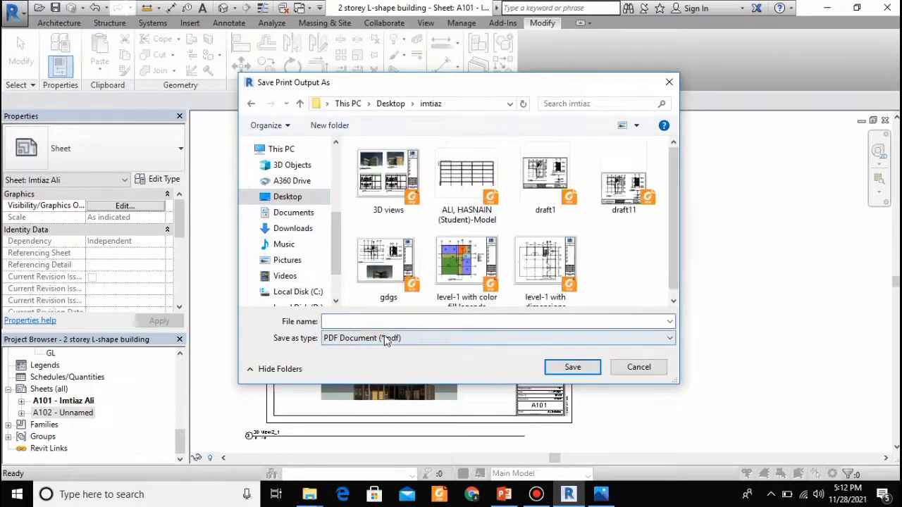
pyautogui.click(285, 196)
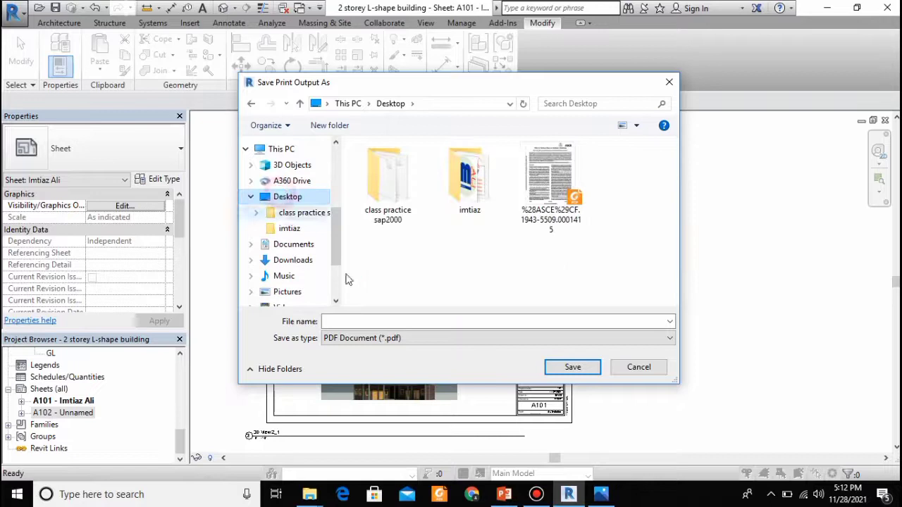
pyautogui.click(350, 321)
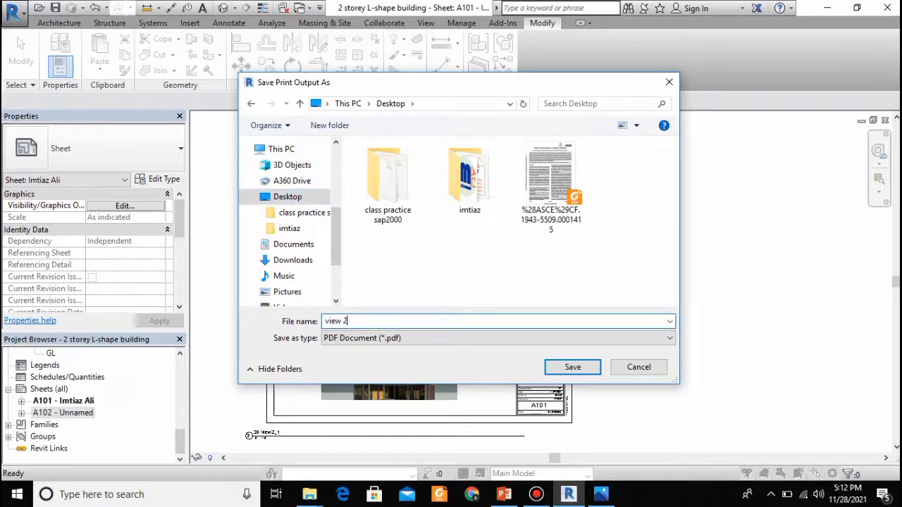
pyautogui.moveTo(486, 82); pyautogui.dragTo(497, 40)
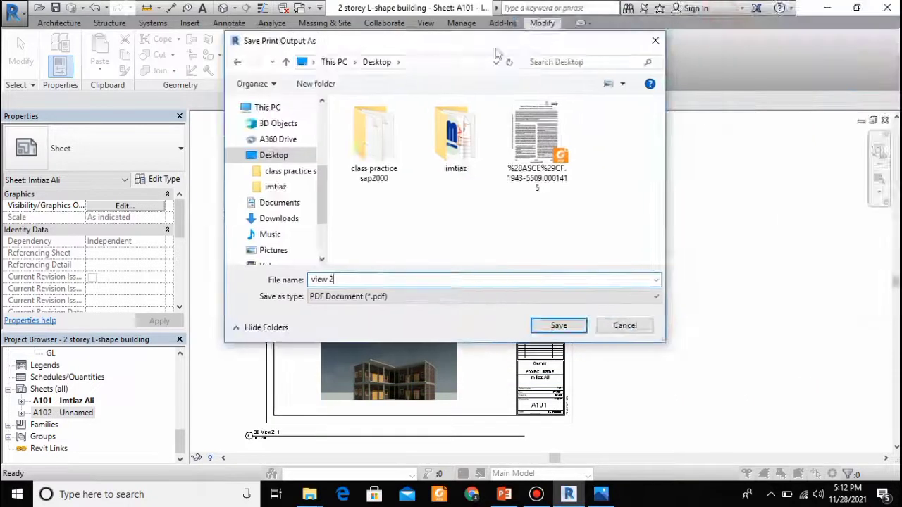
pyautogui.click(567, 328)
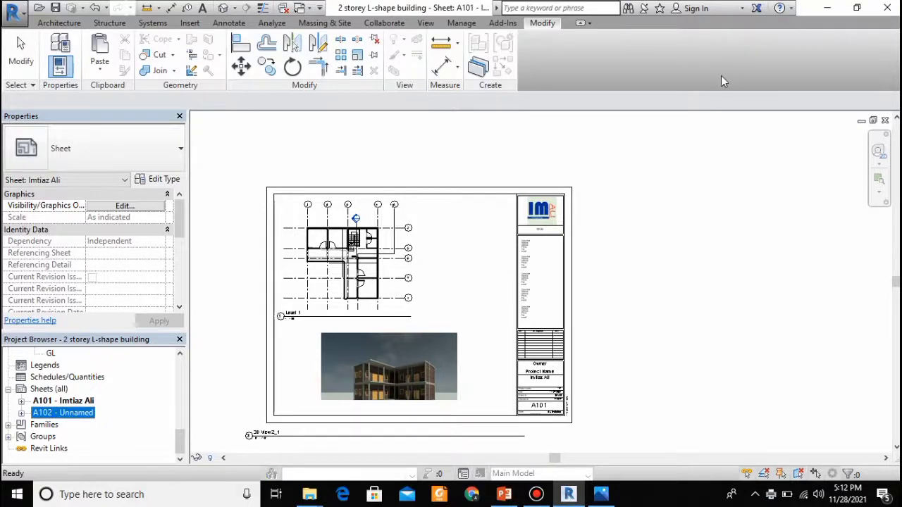
# Open the view 2 PDF from the Desktop in Foxit Reader and examine its Level 1 plan, rendering and title block
pyautogui.press('super+d')
pyautogui.doubleClick(75, 417)
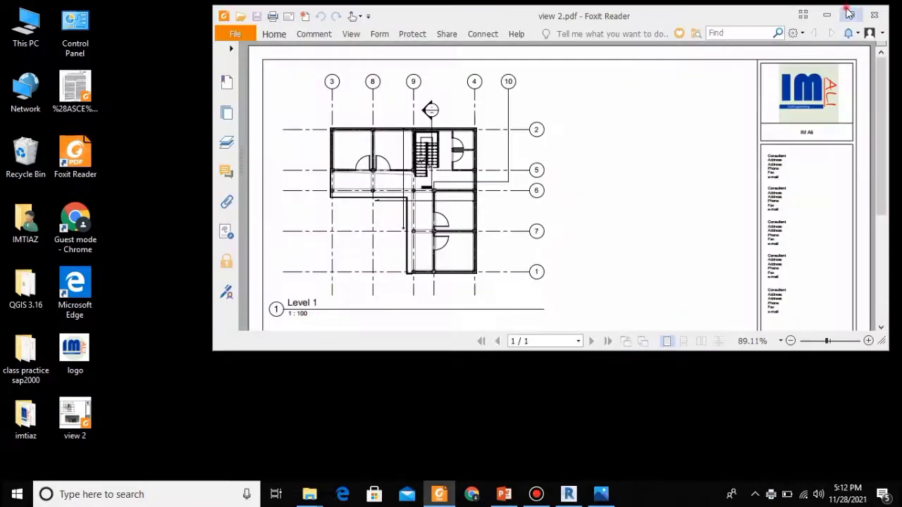
pyautogui.click(849, 14)
pyautogui.scroll(-5, 303, 268)
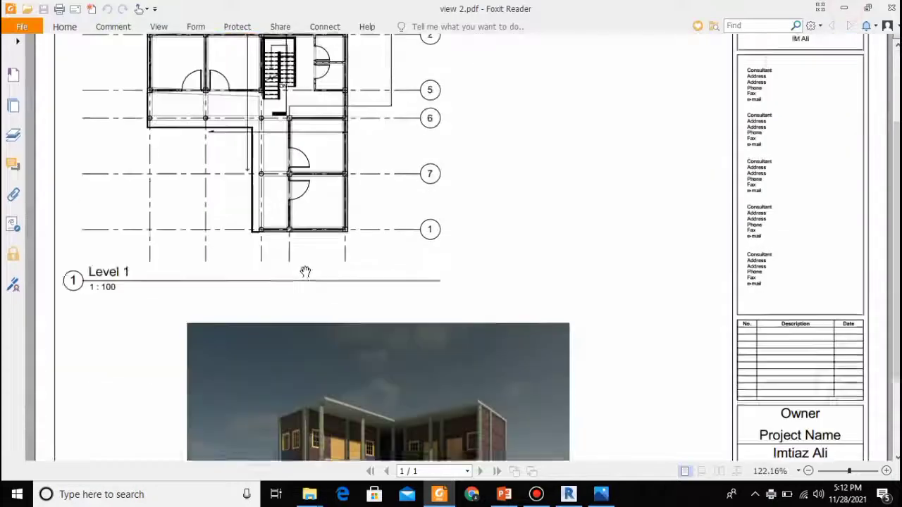
pyautogui.scroll(-2, 695, 316)
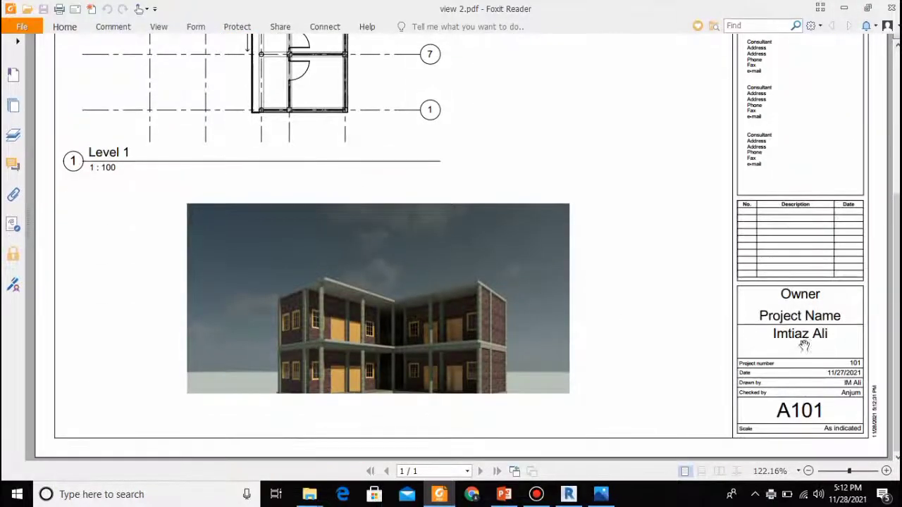
pyautogui.scroll(3, 744, 225)
pyautogui.scroll(-3, 469, 208)
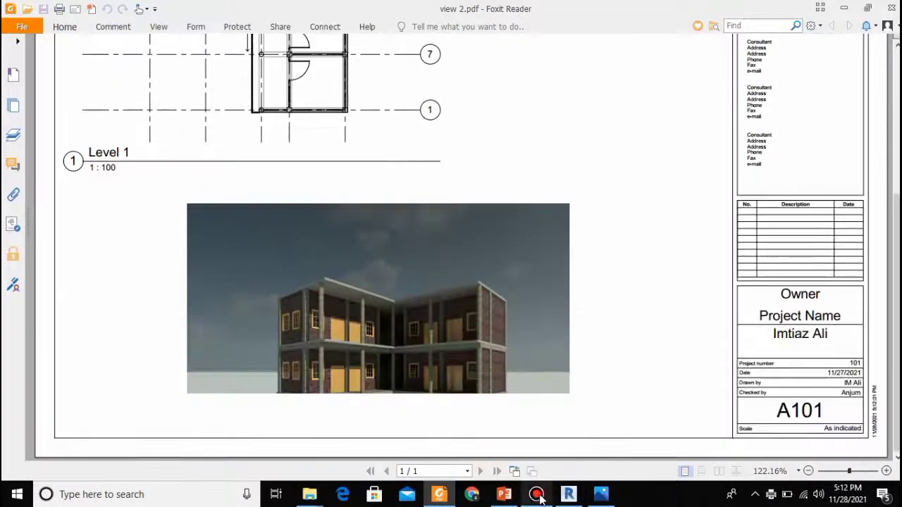
pyautogui.click(537, 494)
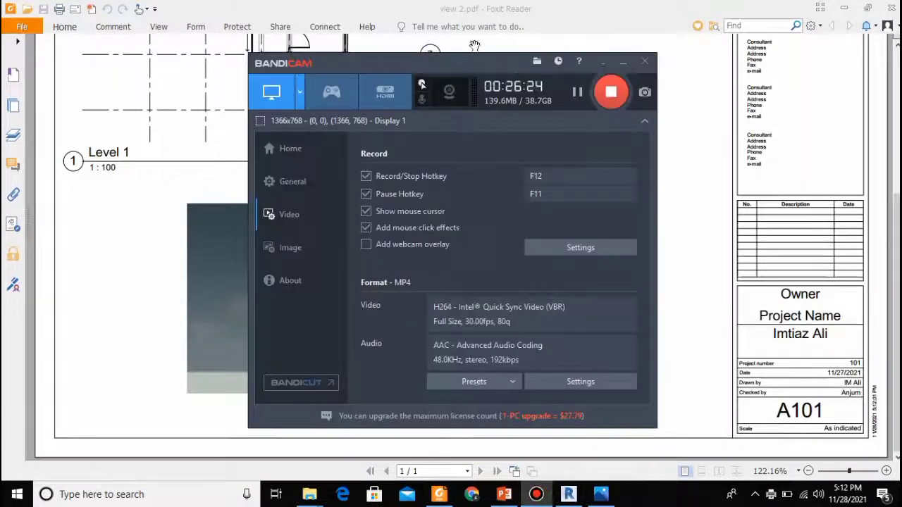
pyautogui.click(621, 64)
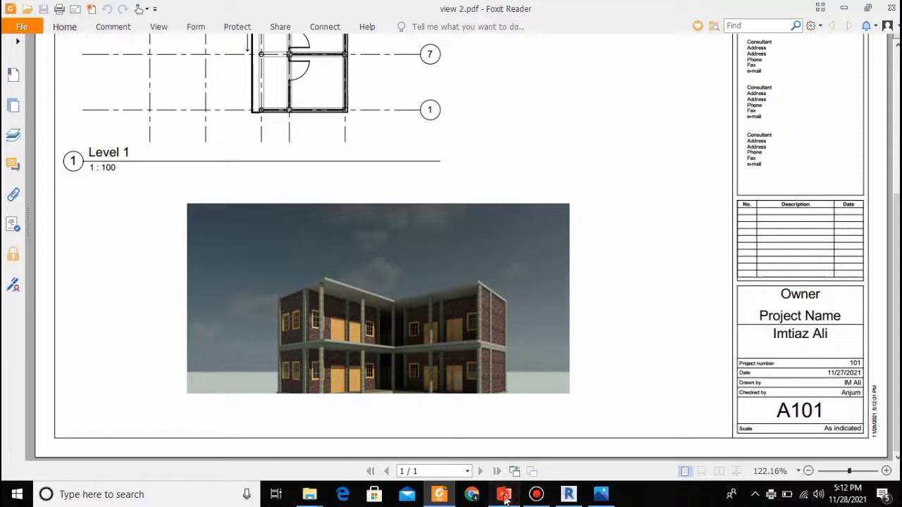
# Switch to the PowerPoint presentation and review the building design stages listed on the first slide, through Final drafting
pyautogui.click(504, 496)
pyautogui.click(295, 398)
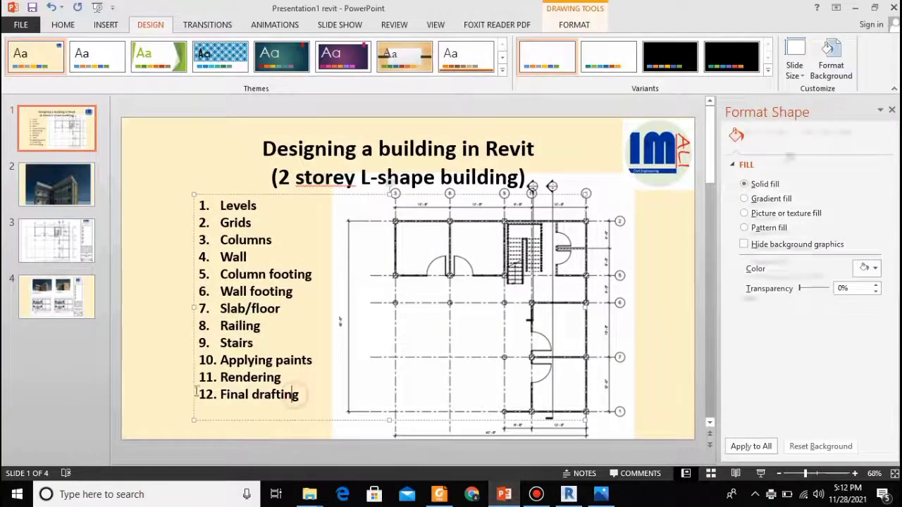
# Switch to Revit, open sheet A102 and examine the GL view title below the floor plan
pyautogui.moveTo(295, 398); pyautogui.dragTo(220, 360)
pyautogui.click(582, 497)
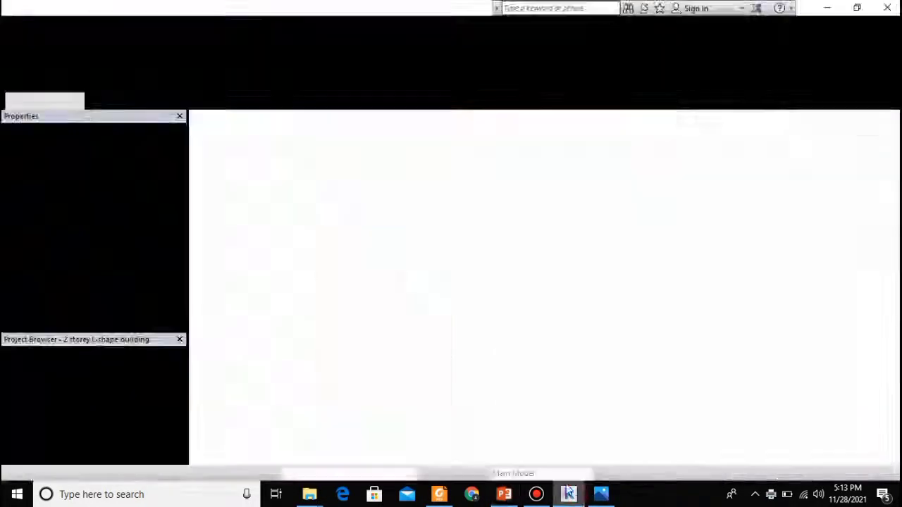
pyautogui.doubleClick(73, 414)
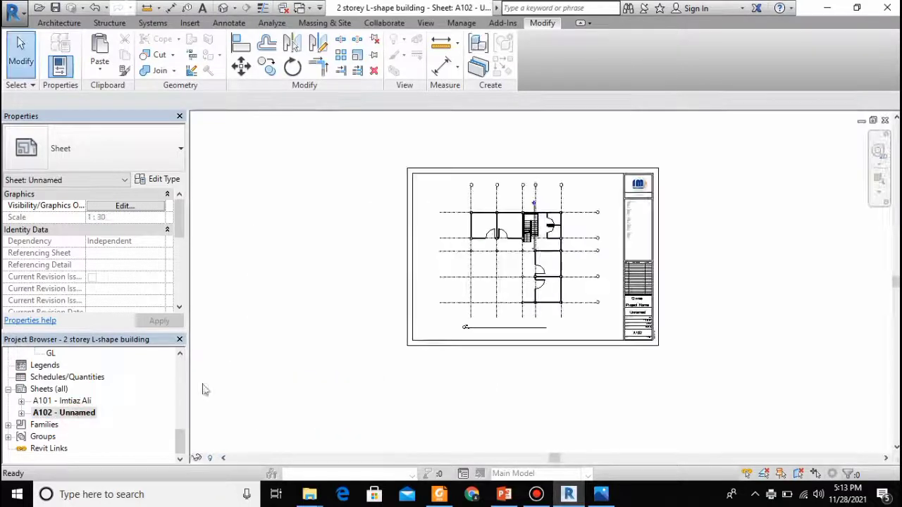
pyautogui.scroll(5, 486, 329)
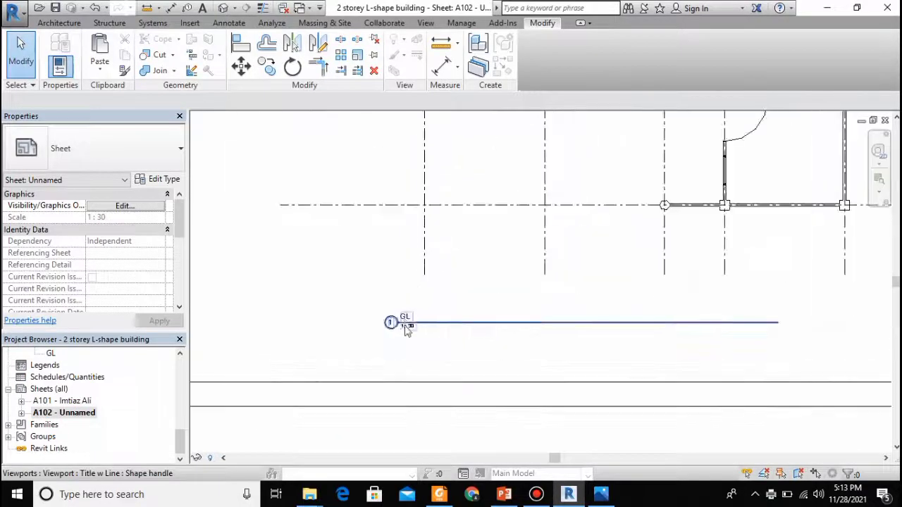
pyautogui.scroll(-5, 412, 325)
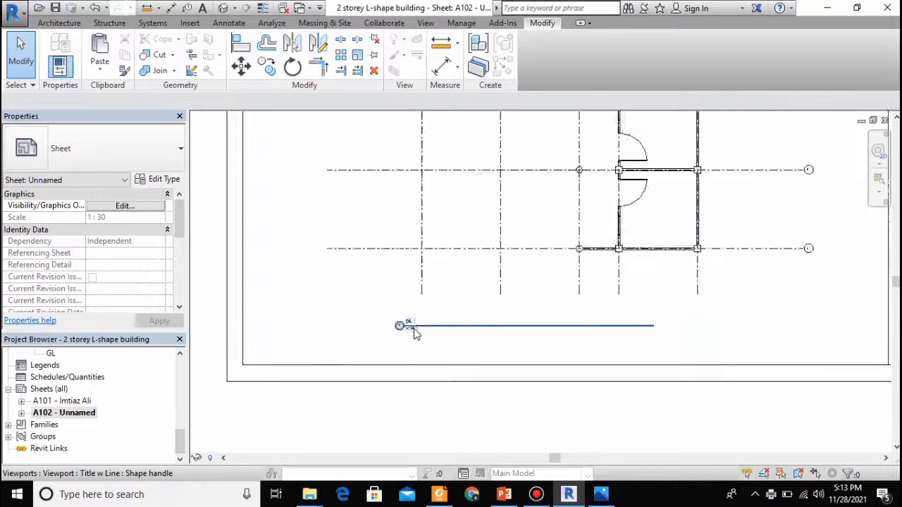
pyautogui.scroll(3, 626, 261)
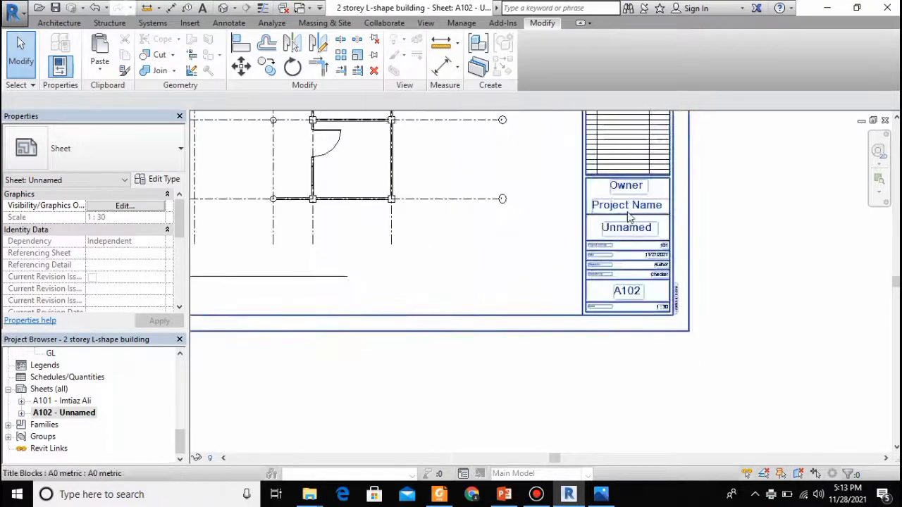
# Examine the sheet name and sheet number fields in the A102 title block, leaving their text unedited
pyautogui.doubleClick(625, 232)
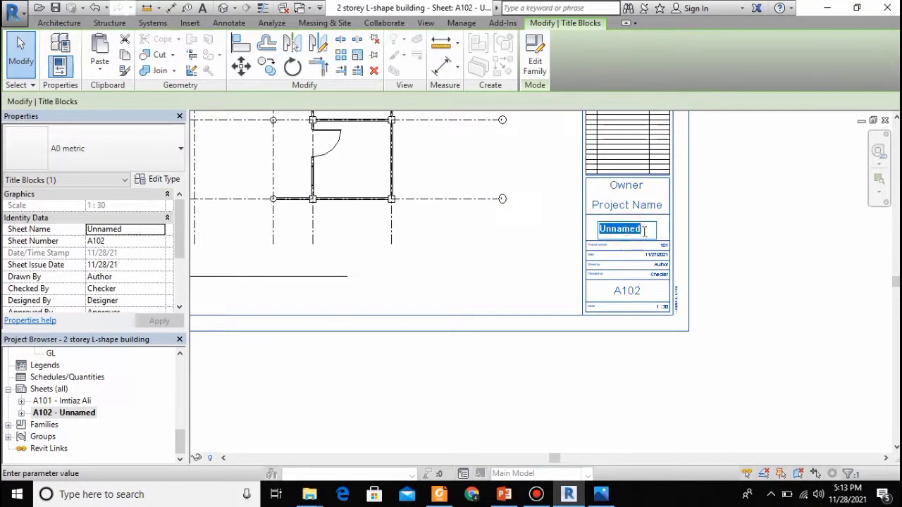
pyautogui.click(634, 293)
pyautogui.scroll(4, 625, 299)
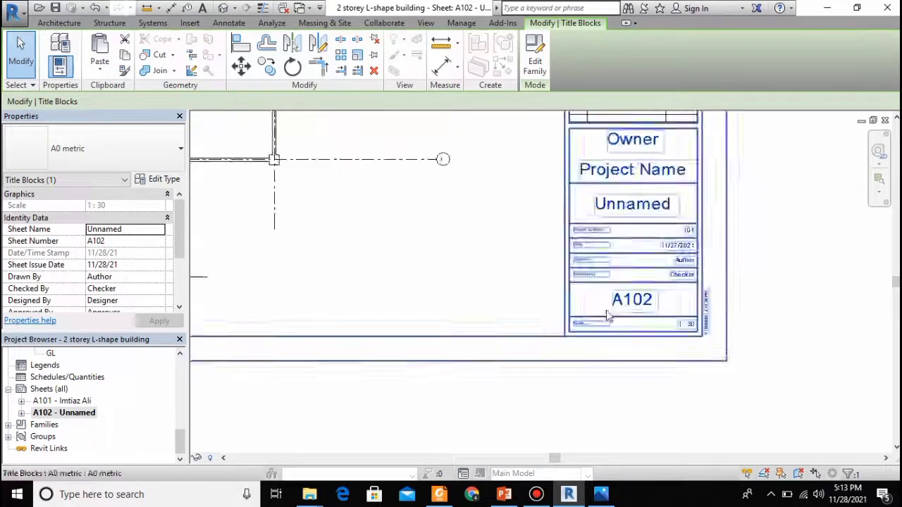
pyautogui.scroll(-3, 714, 364)
pyautogui.click(674, 409)
pyautogui.scroll(-2, 415, 318)
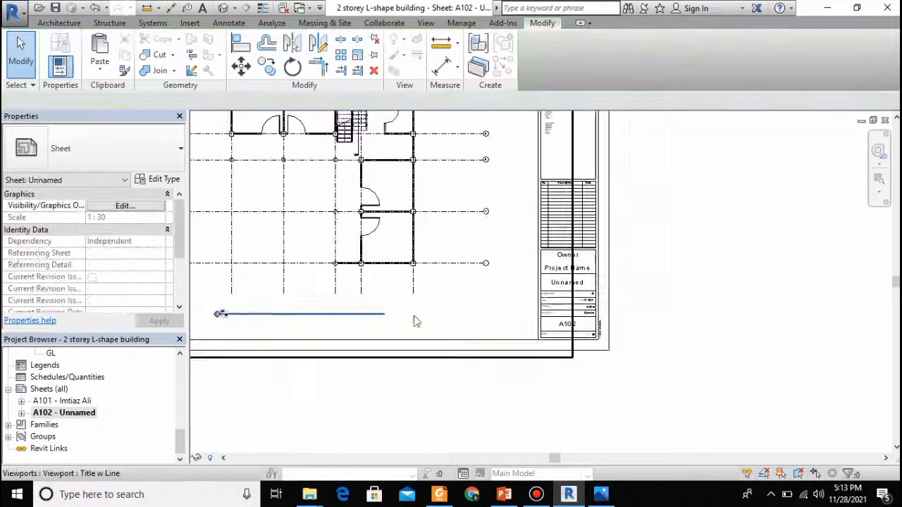
pyautogui.scroll(-2, 446, 259)
# Print sheet A102 with Microsoft Print to PDF in landscape orientation, saving it on the Desktop as "ground floor"
pyautogui.click(13, 11)
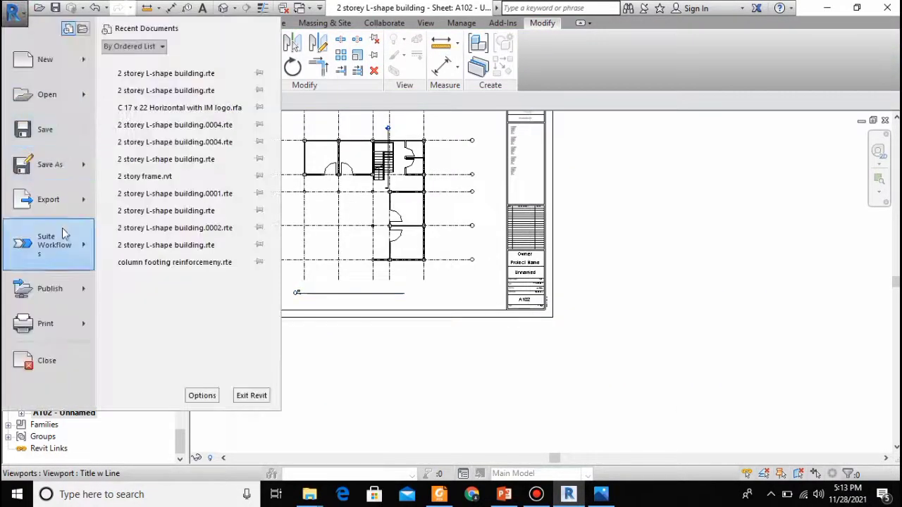
pyautogui.moveTo(50, 326)
pyautogui.click(148, 74)
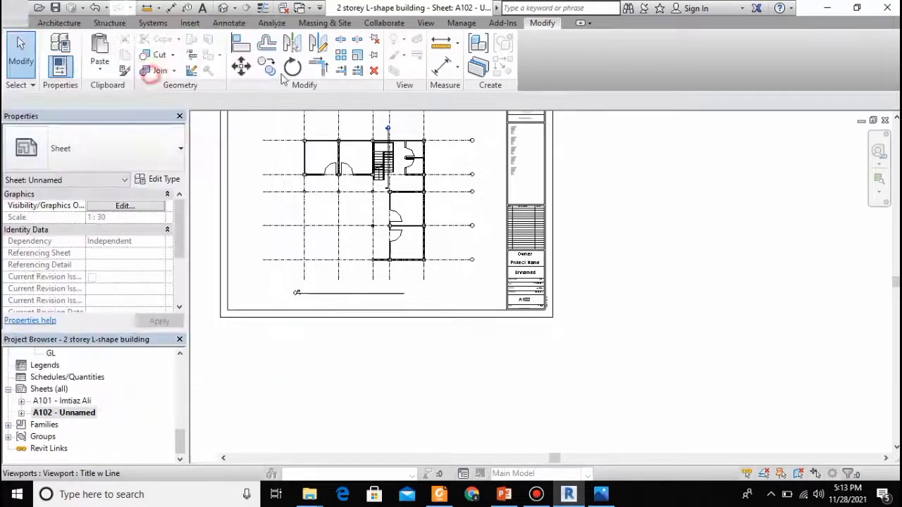
pyautogui.click(596, 115)
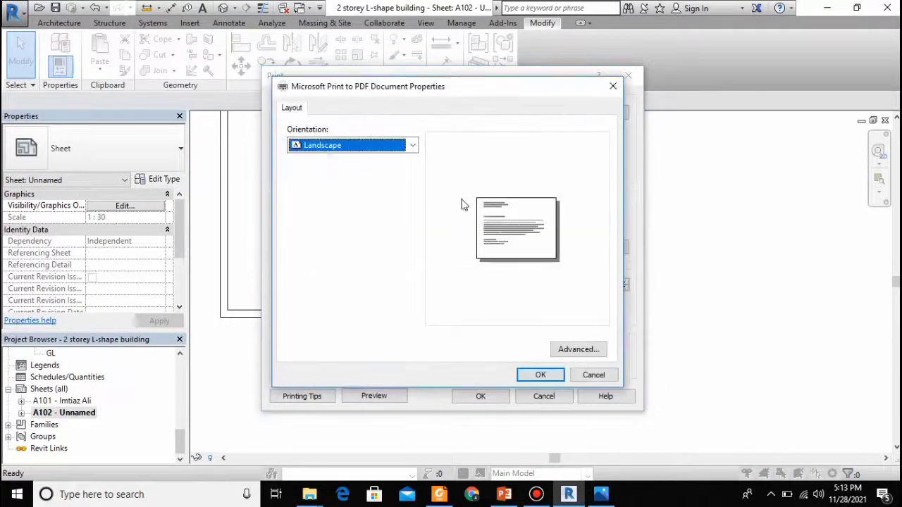
pyautogui.click(540, 375)
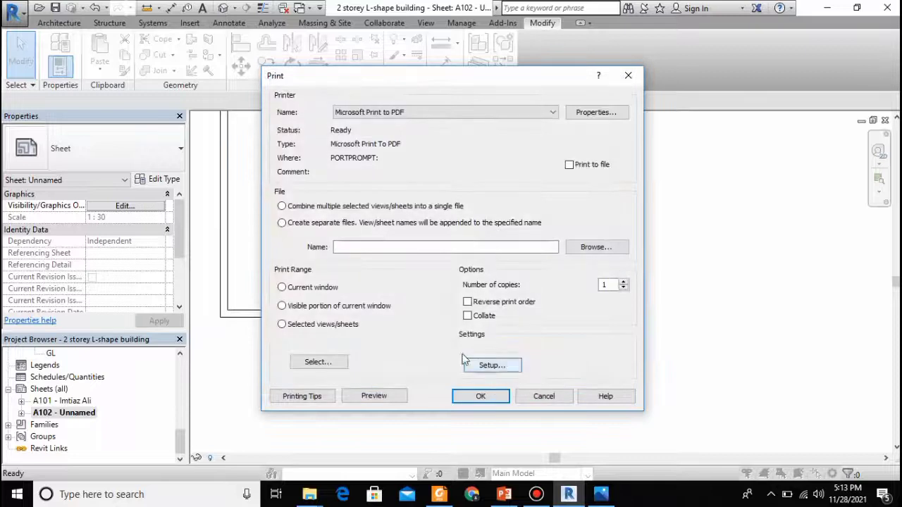
pyautogui.click(477, 396)
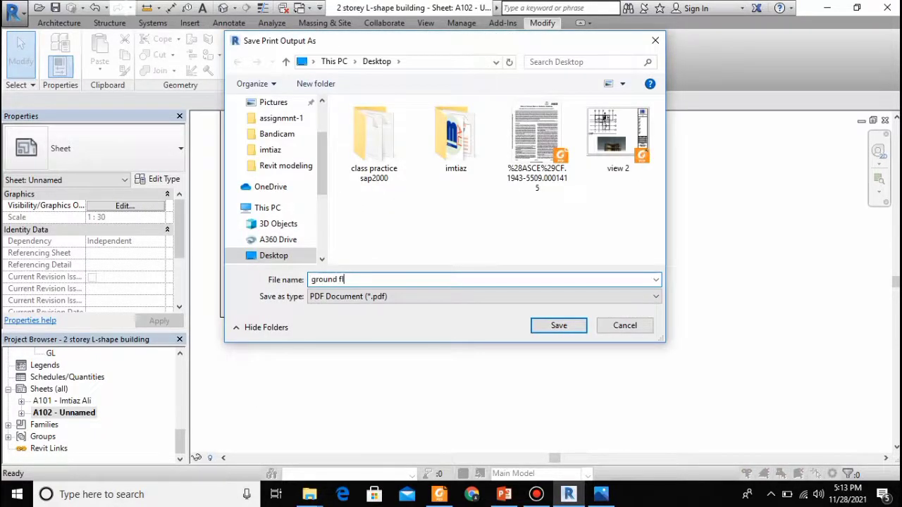
pyautogui.press('Return')
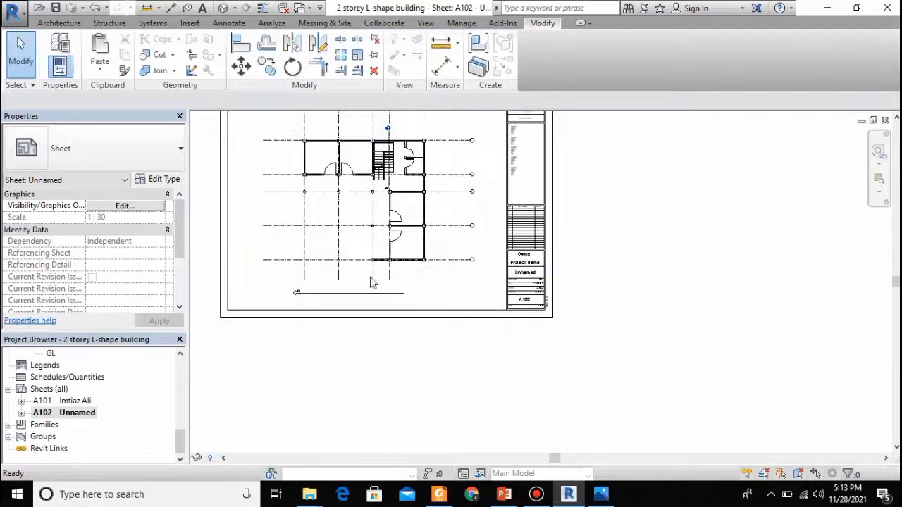
# Open the ground floor PDF from the Desktop in Foxit Reader and examine its plan, view title and title block
pyautogui.press('super+d')
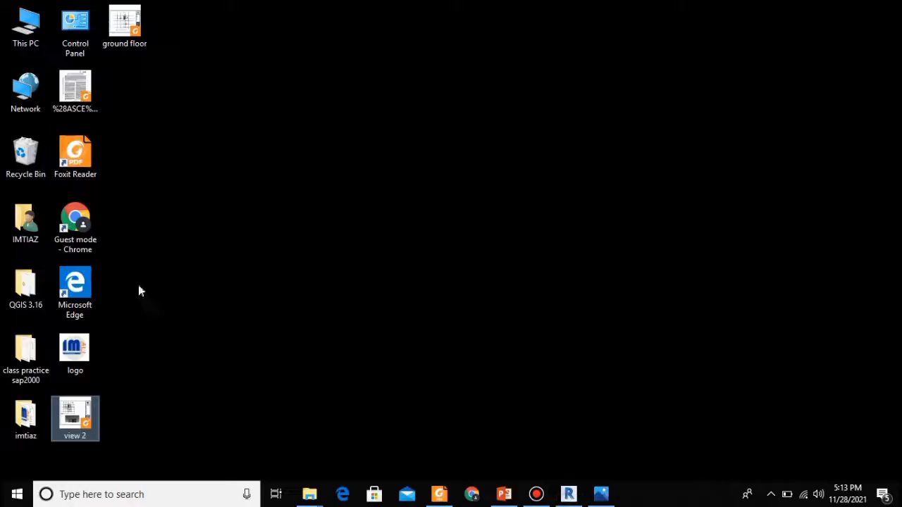
pyautogui.doubleClick(125, 29)
pyautogui.scroll(-1, 474, 213)
pyautogui.scroll(3, 474, 214)
pyautogui.scroll(-3, 477, 209)
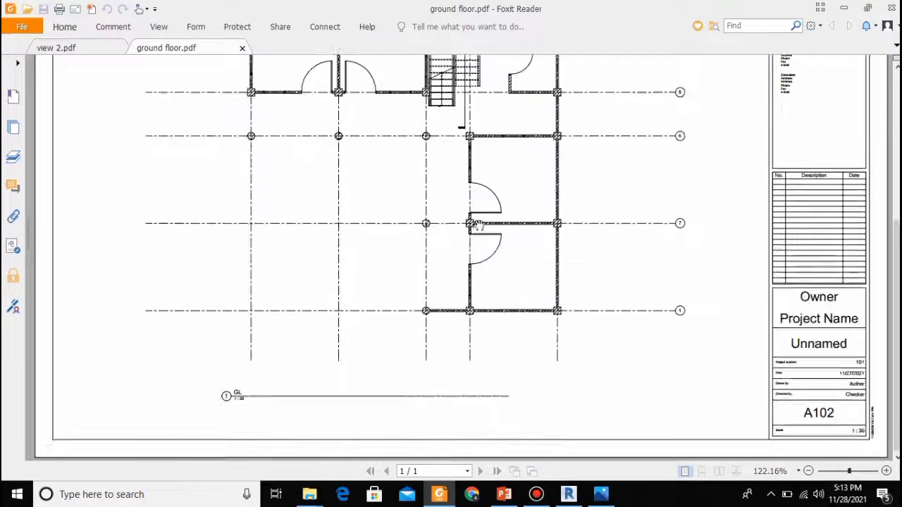